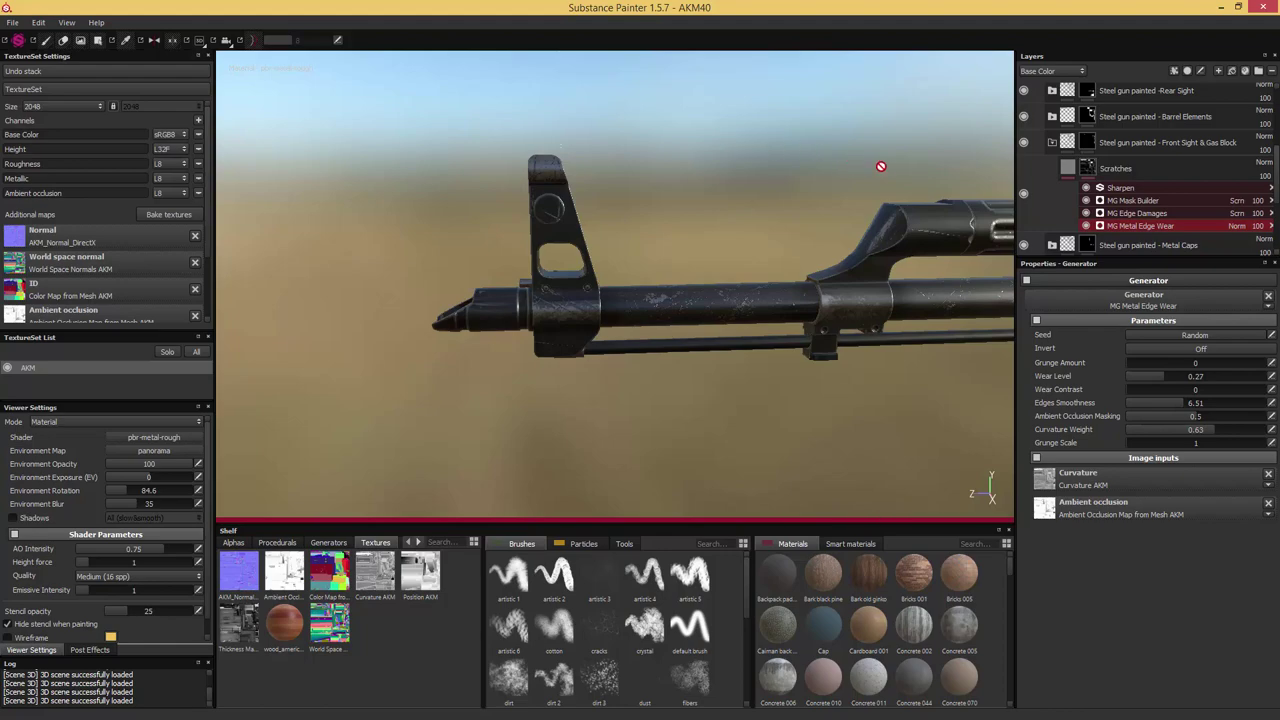
Compare the rear sight block with the 2.AKM_HandGuard reference photo, rotating the environment lighting to inspect the metal surface
middle_drag(883, 166, 507, 164)
alt+drag(507, 164, 966, 174)
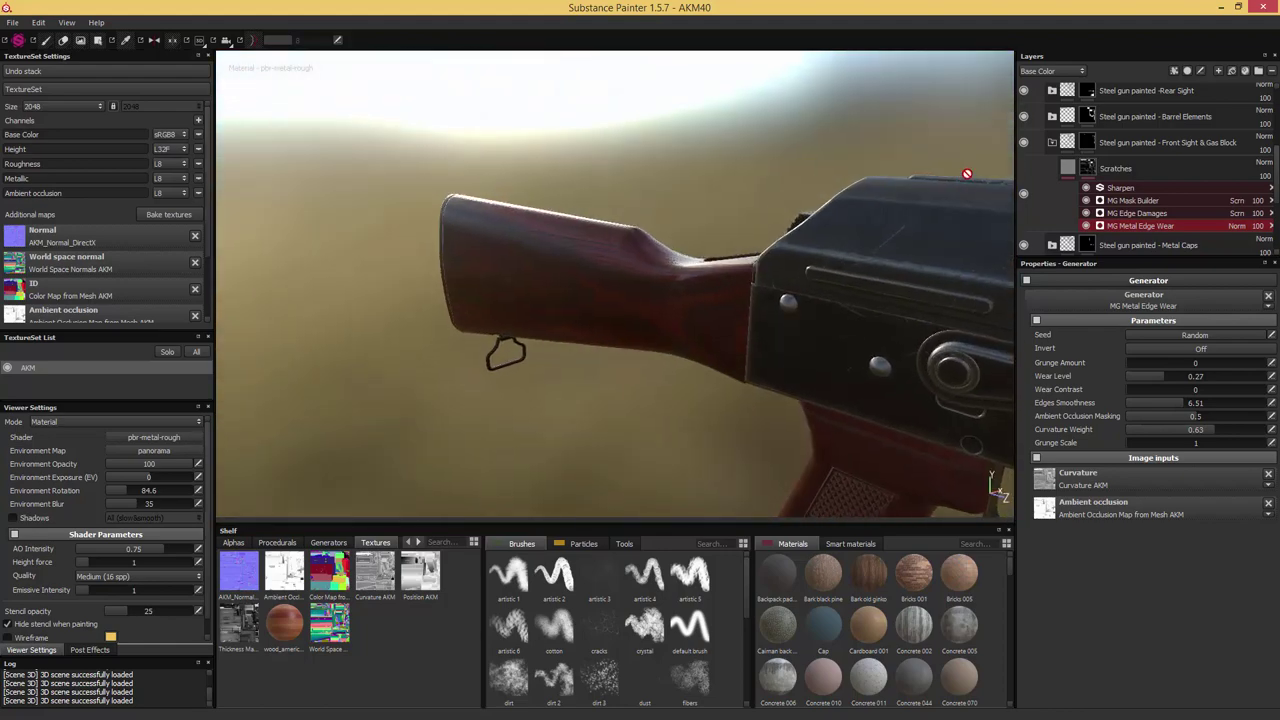
alt+middle_drag(966, 174, 280, 80)
alt+drag(605, 138, 764, 201)
drag(1279, 208, 873, 103)
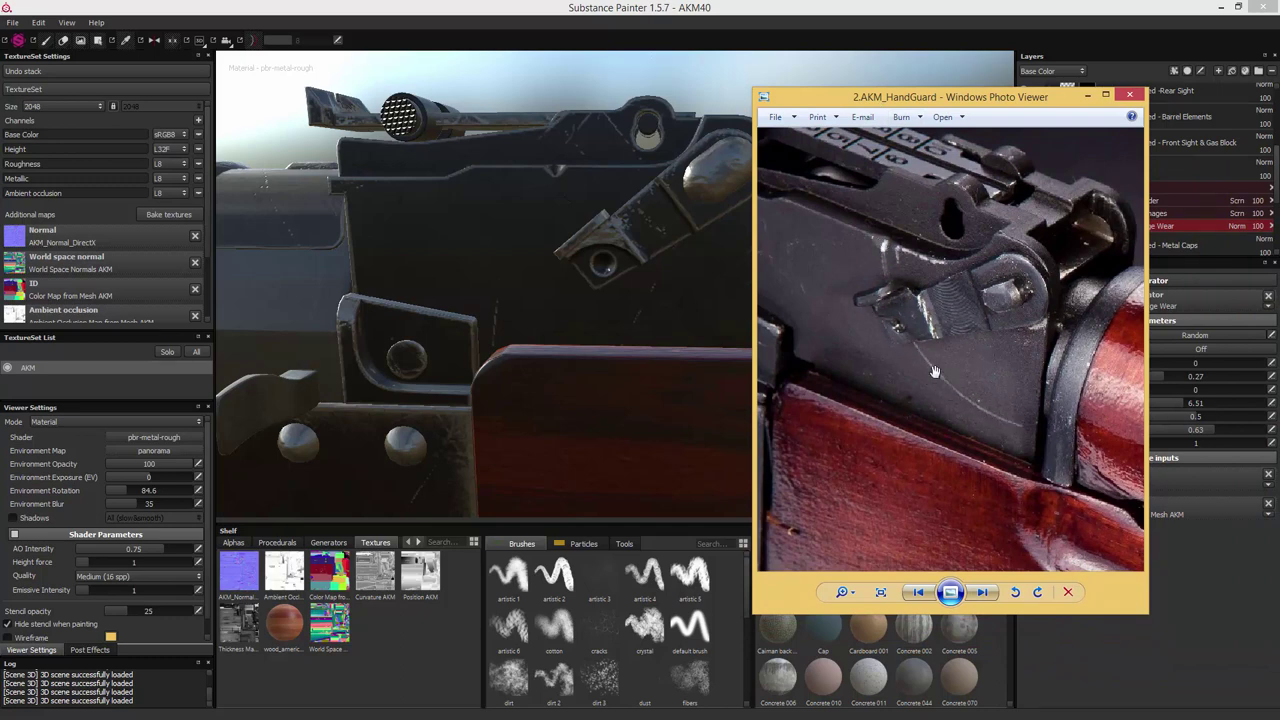
drag(872, 249, 969, 305)
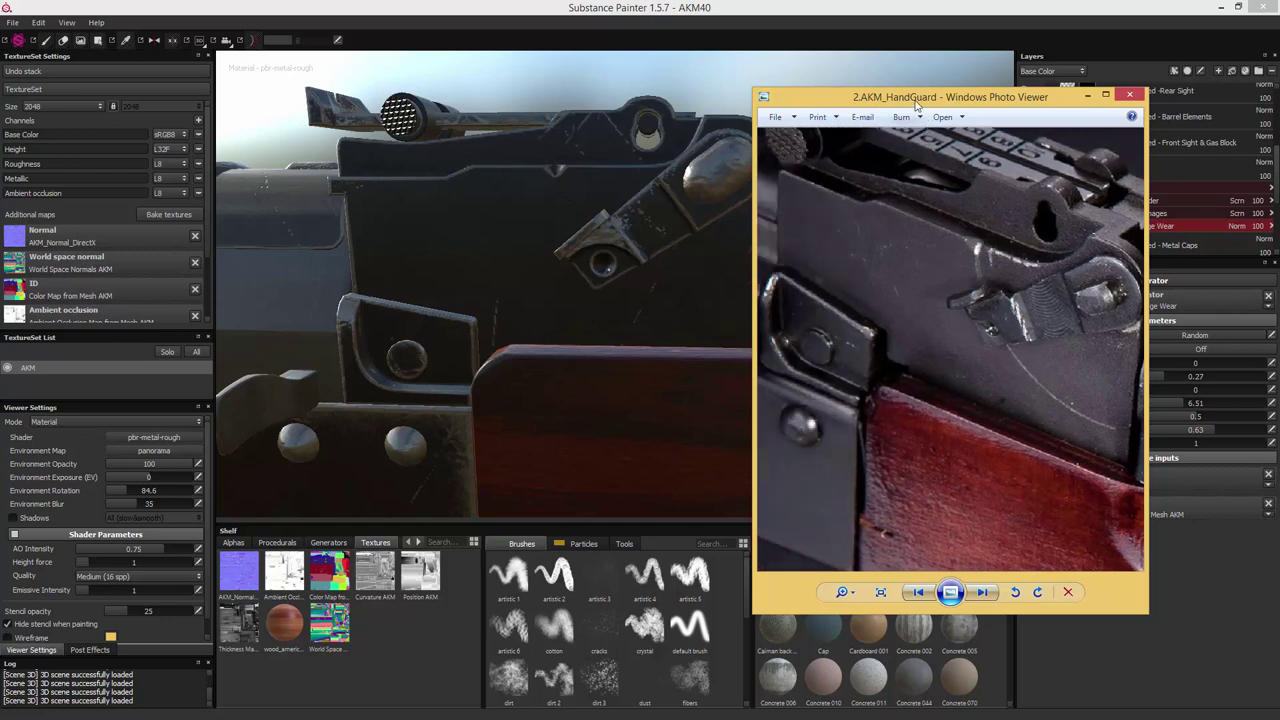
drag(901, 104, 1279, 110)
shift+right_drag(741, 115, 679, 158)
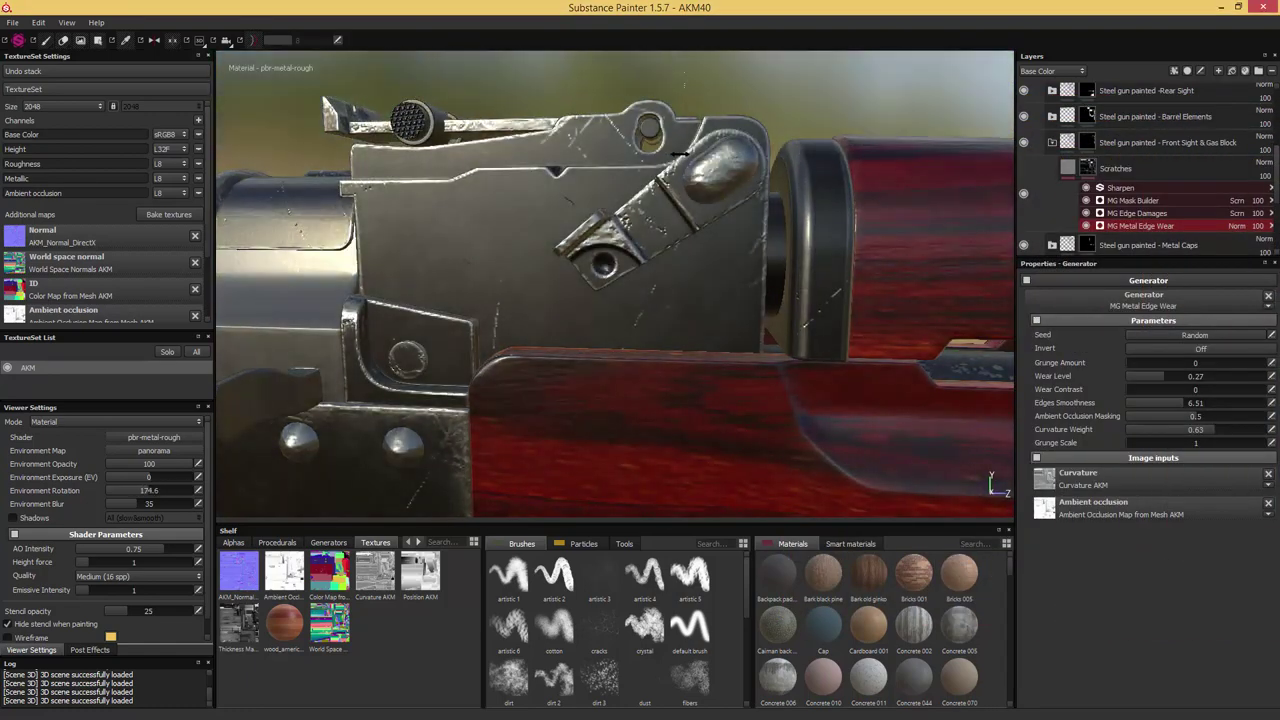
alt+middle_drag(561, 180, 615, 171)
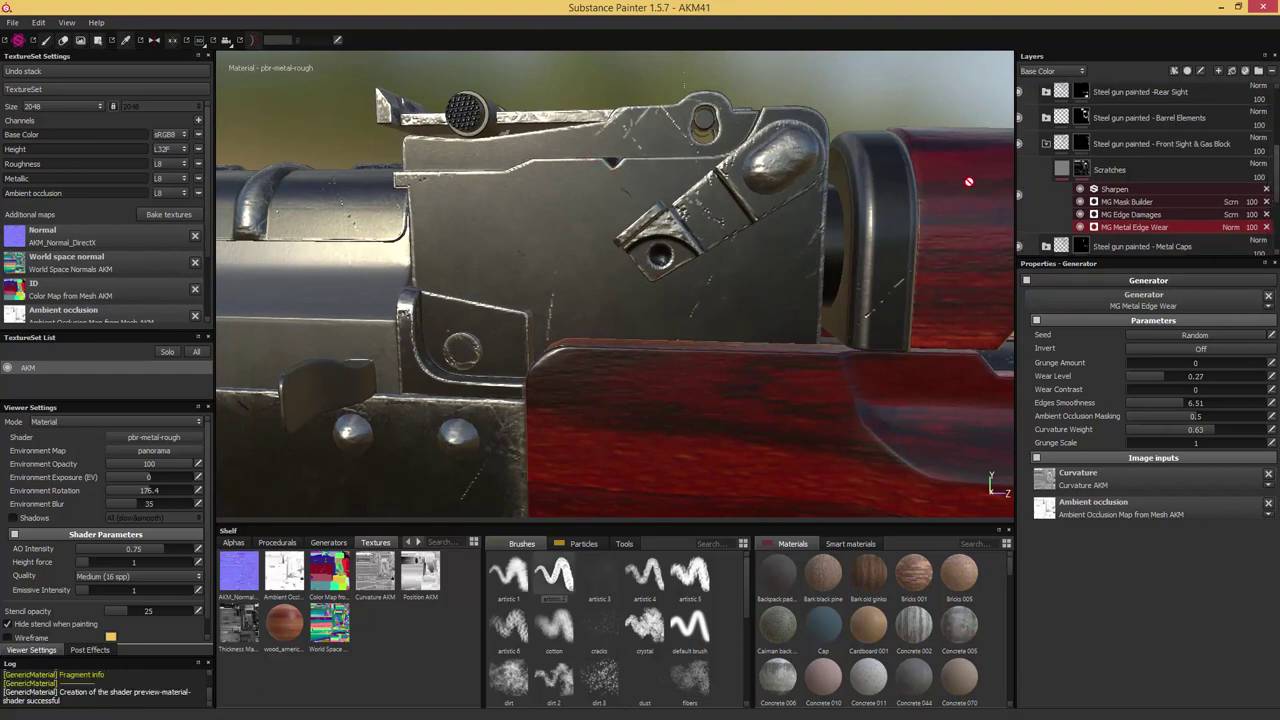
Duplicate the Scratches layer inside the Steel gun painted - Rear Sight folder and move the copy out, directly above that folder
click(1046, 92)
click(1145, 117)
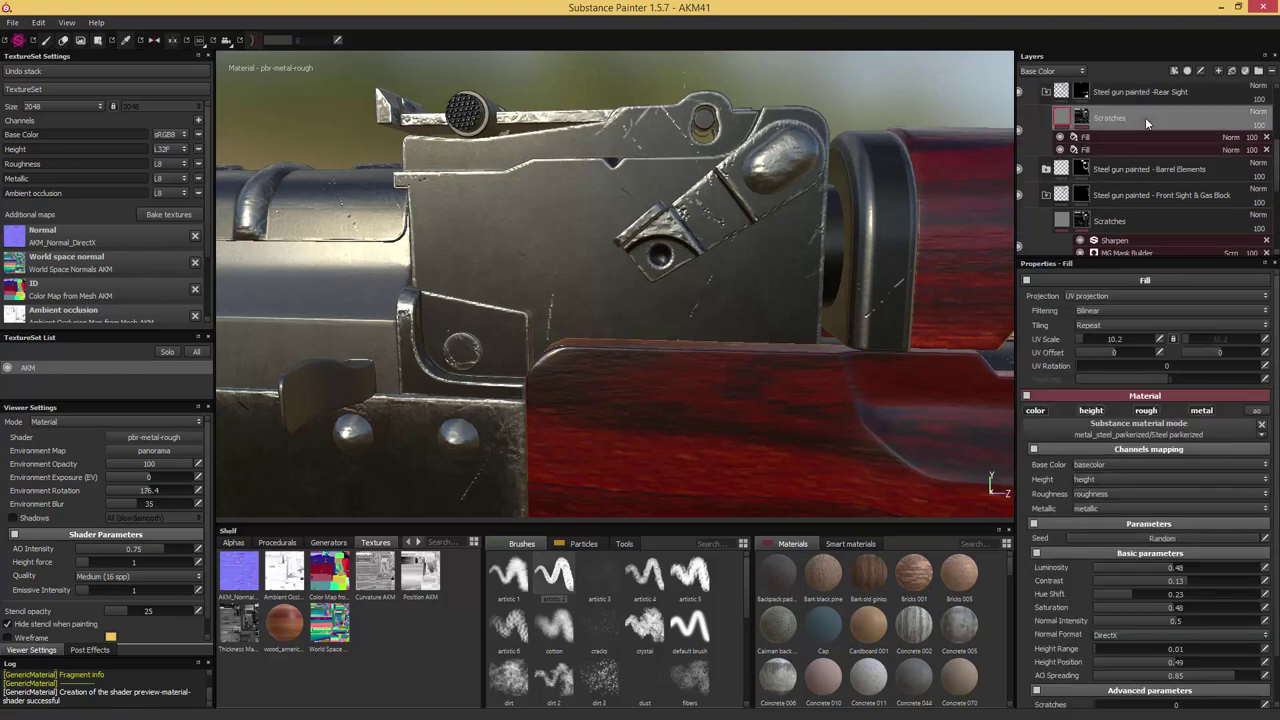
key(ctrl+d)
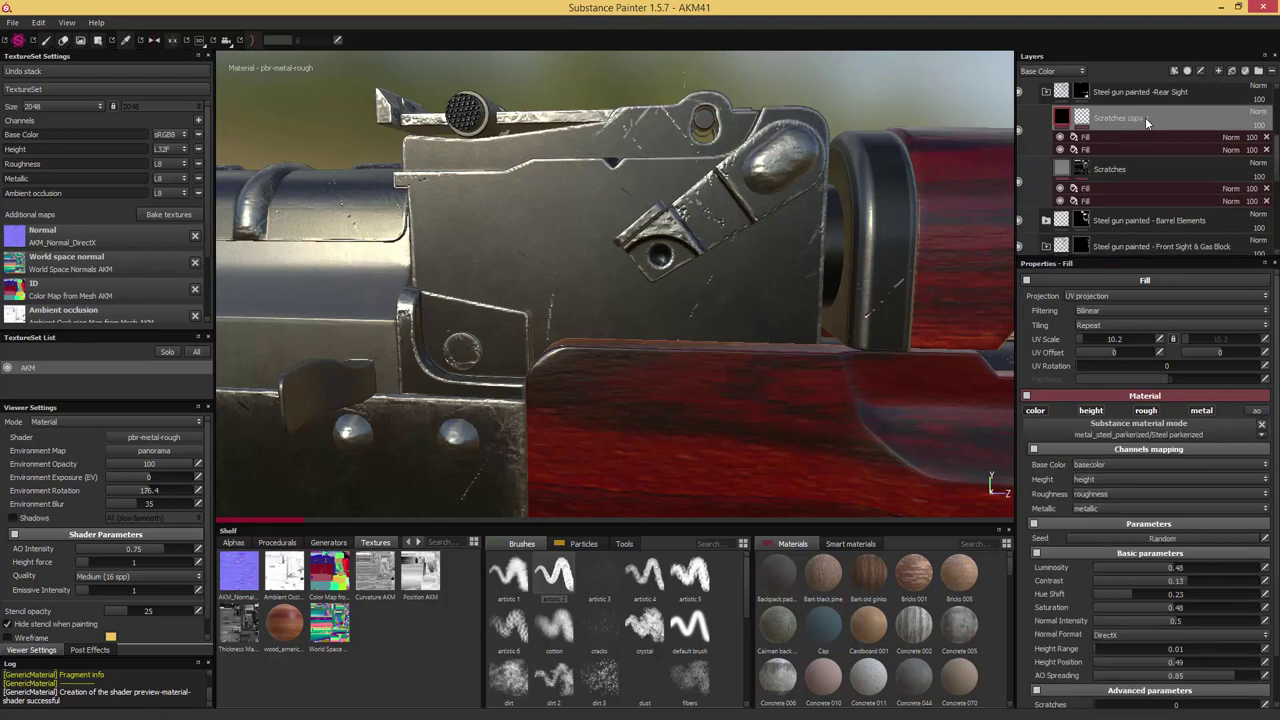
scroll(1128, 130, up, 1)
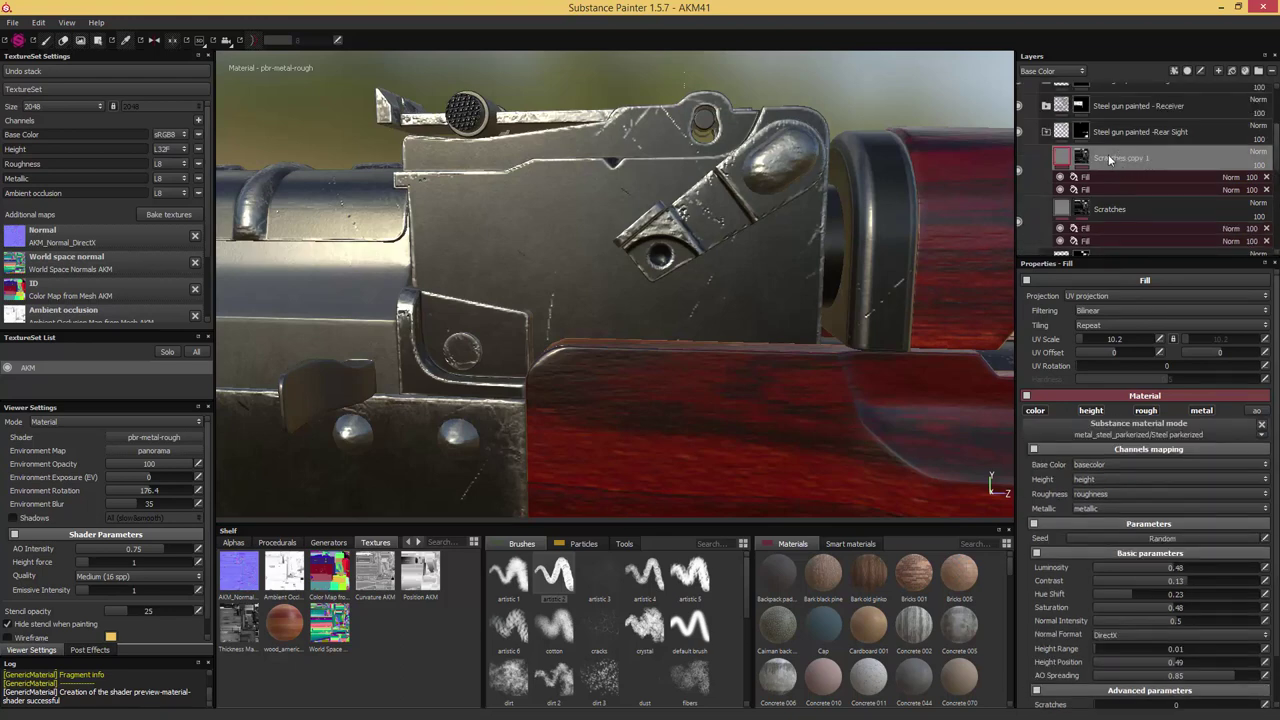
drag(1106, 166, 1132, 117)
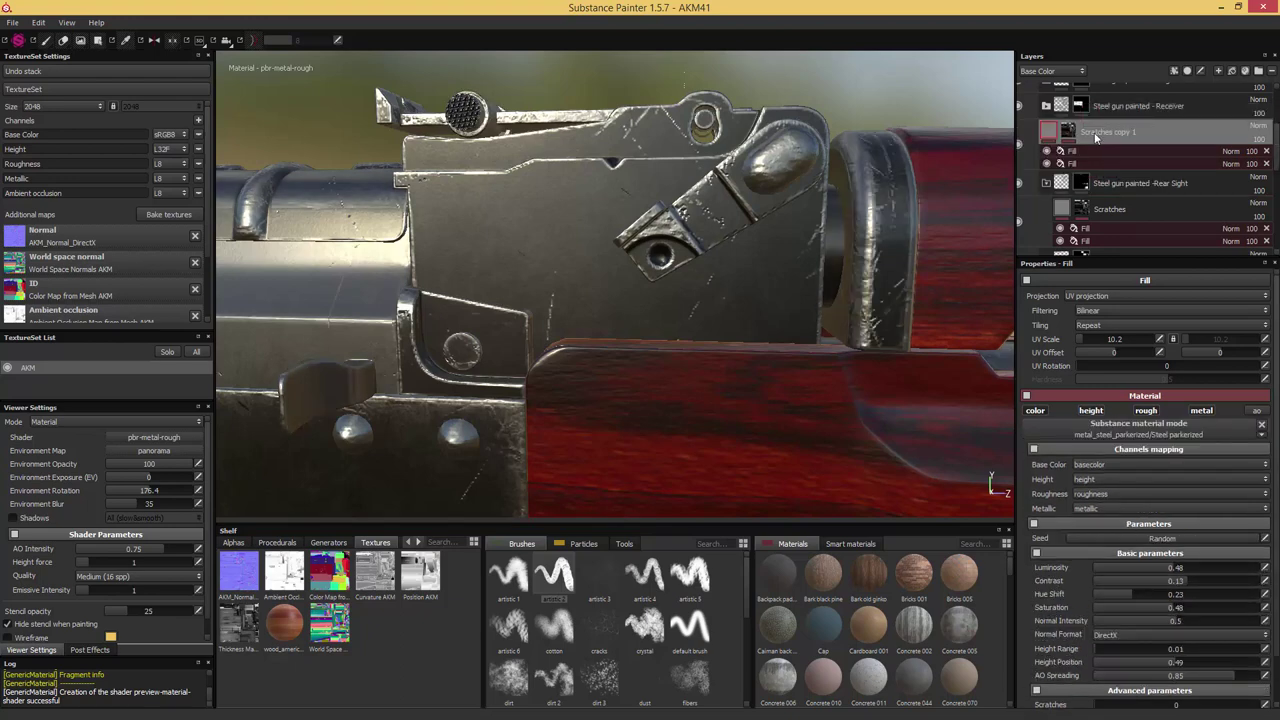
Replace the mask of the duplicated scratches layer with a black mask
click(1068, 133)
right_click(1068, 133)
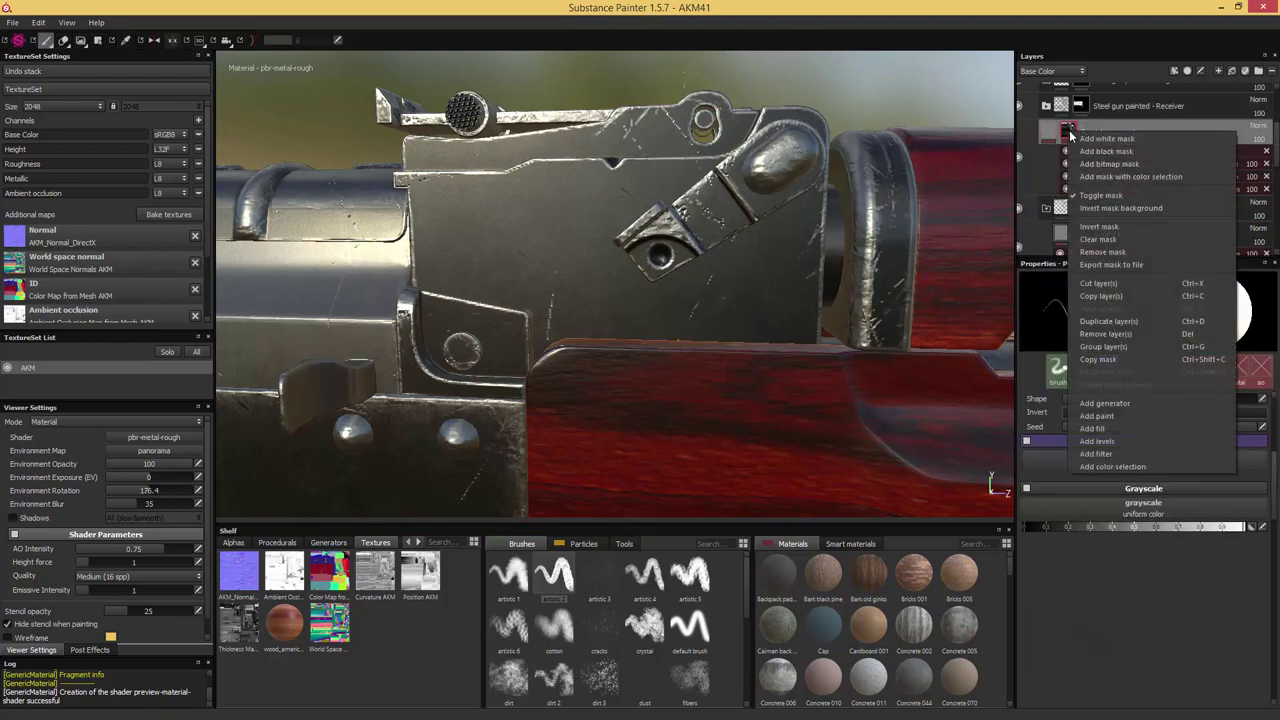
click(1106, 151)
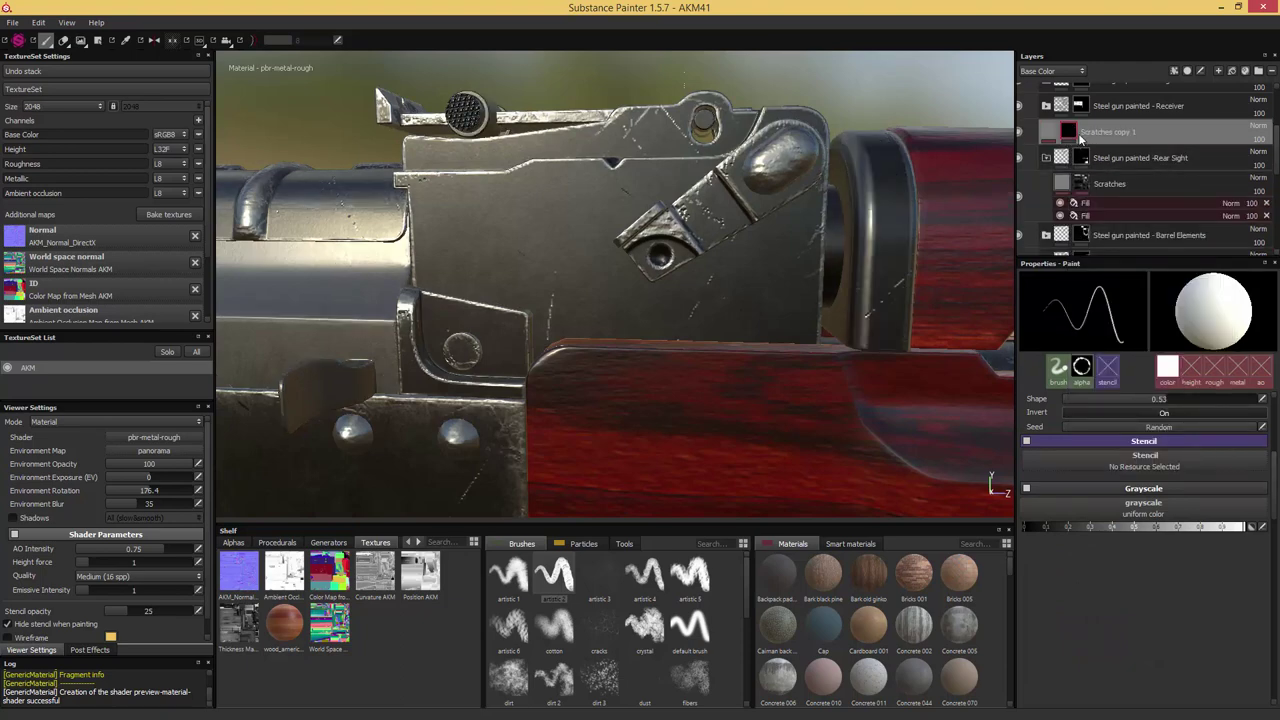
Group the black-masked scratches copy into a folder named Painted Scratches and select the layer's mask for painting
key(ctrl+g)
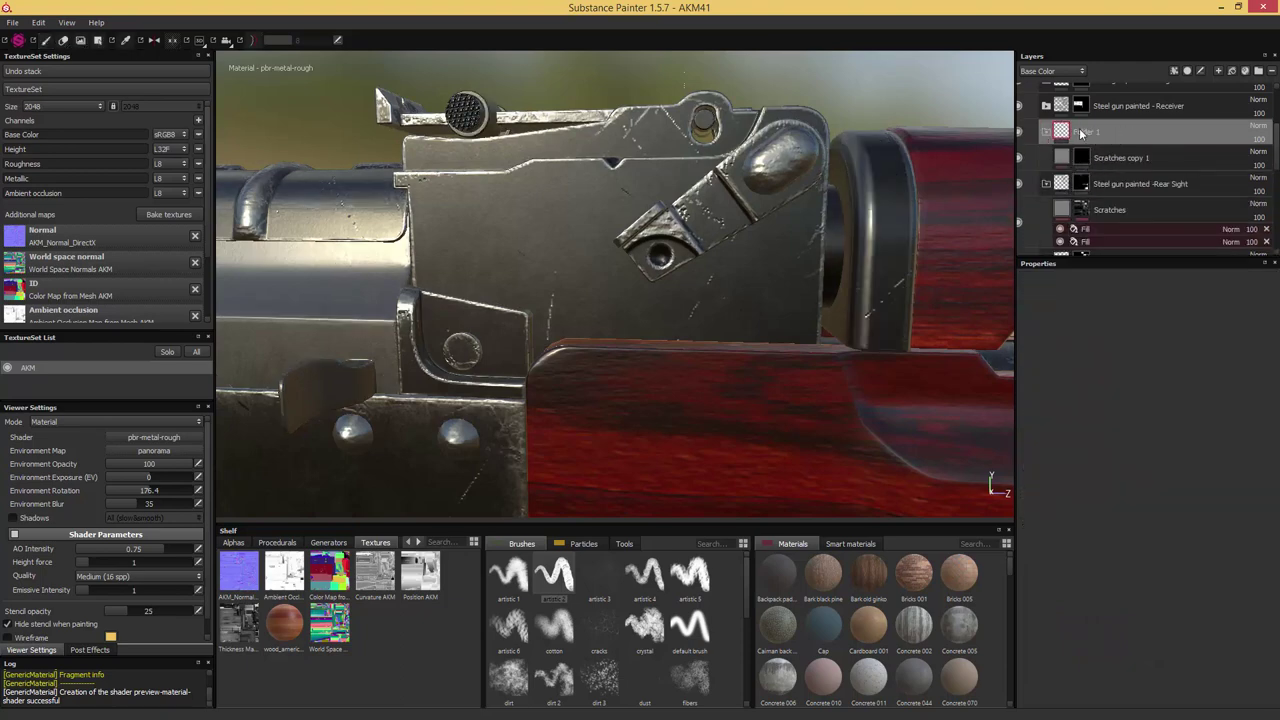
double_click(1090, 133)
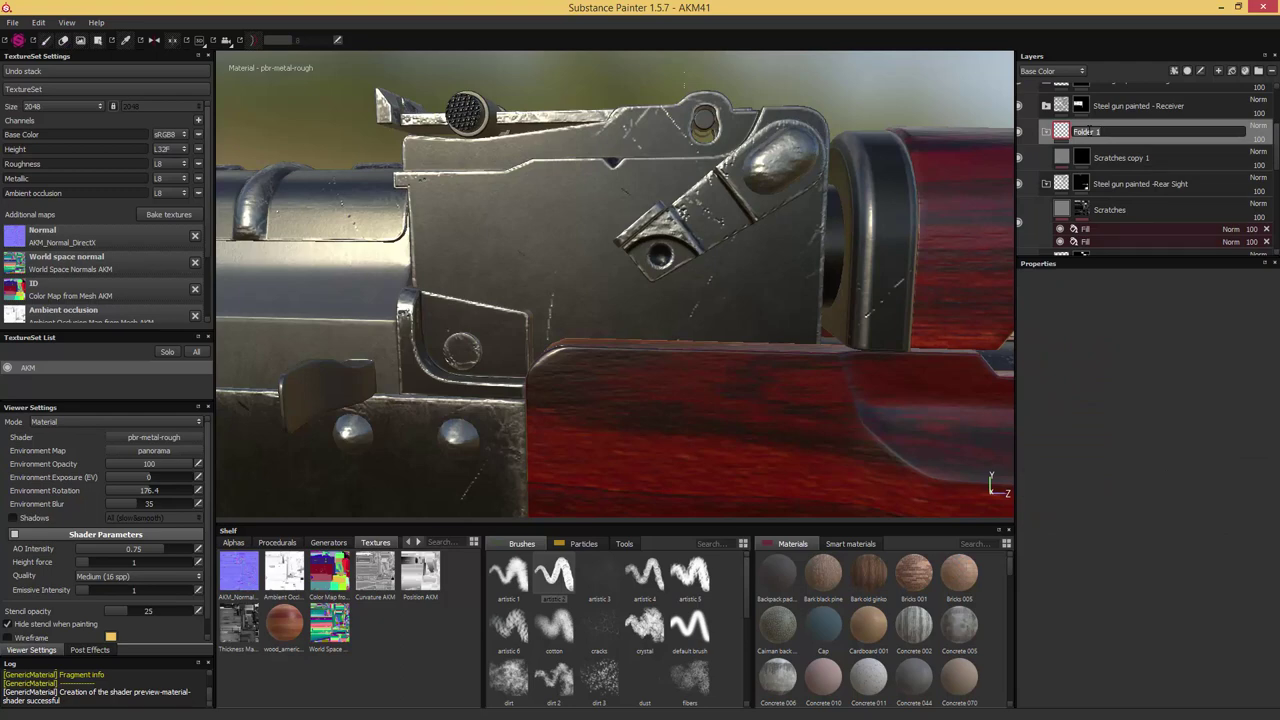
text(Scratches)
key(Return)
click(1083, 158)
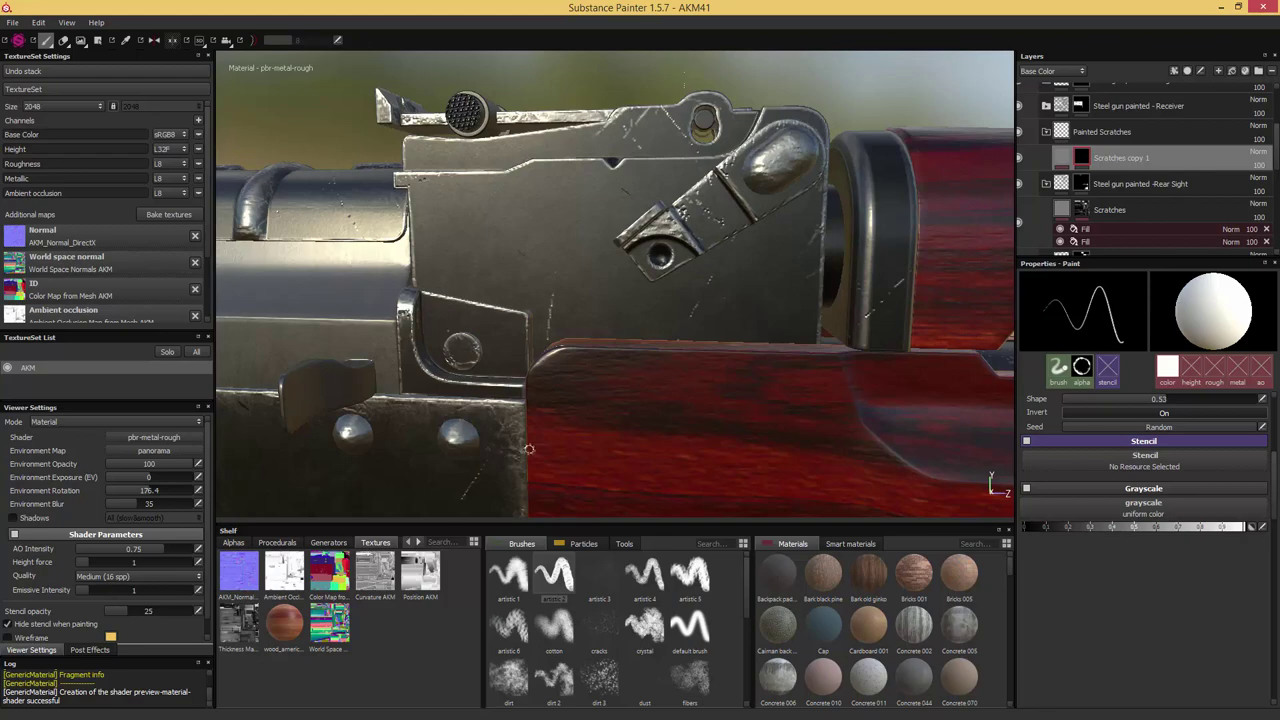
Try painting scratches beside the rear sight lever with the artistic 1 brush at a large and then a much smaller size, undoing the strokes
click(508, 575)
click(590, 264)
key(ctrl+z)
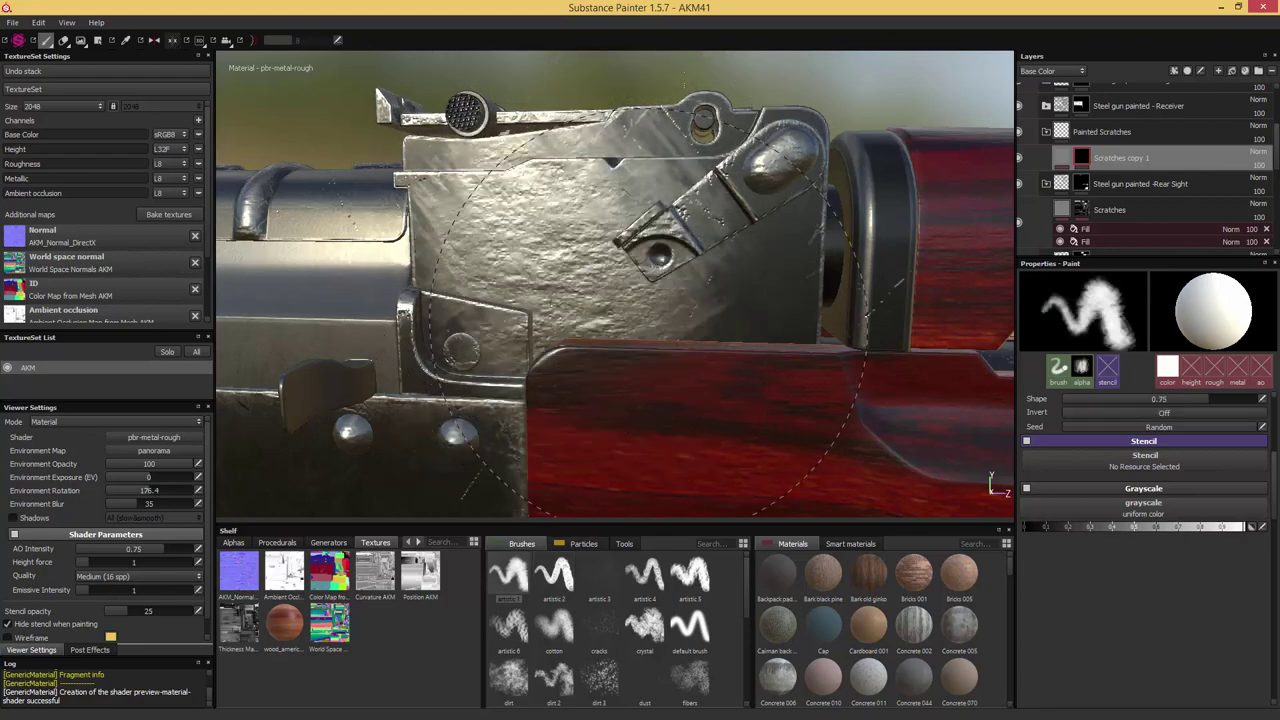
click(640, 262)
key(bracketleft)
key(bracketleft)
key(bracketleft)
key(bracketleft)
key(bracketleft)
key(bracketleft)
key(bracketleft)
key(bracketleft)
key(bracketleft)
key(bracketleft)
key(bracketleft)
key(bracketleft)
key(bracketleft)
key(bracketleft)
key(bracketleft)
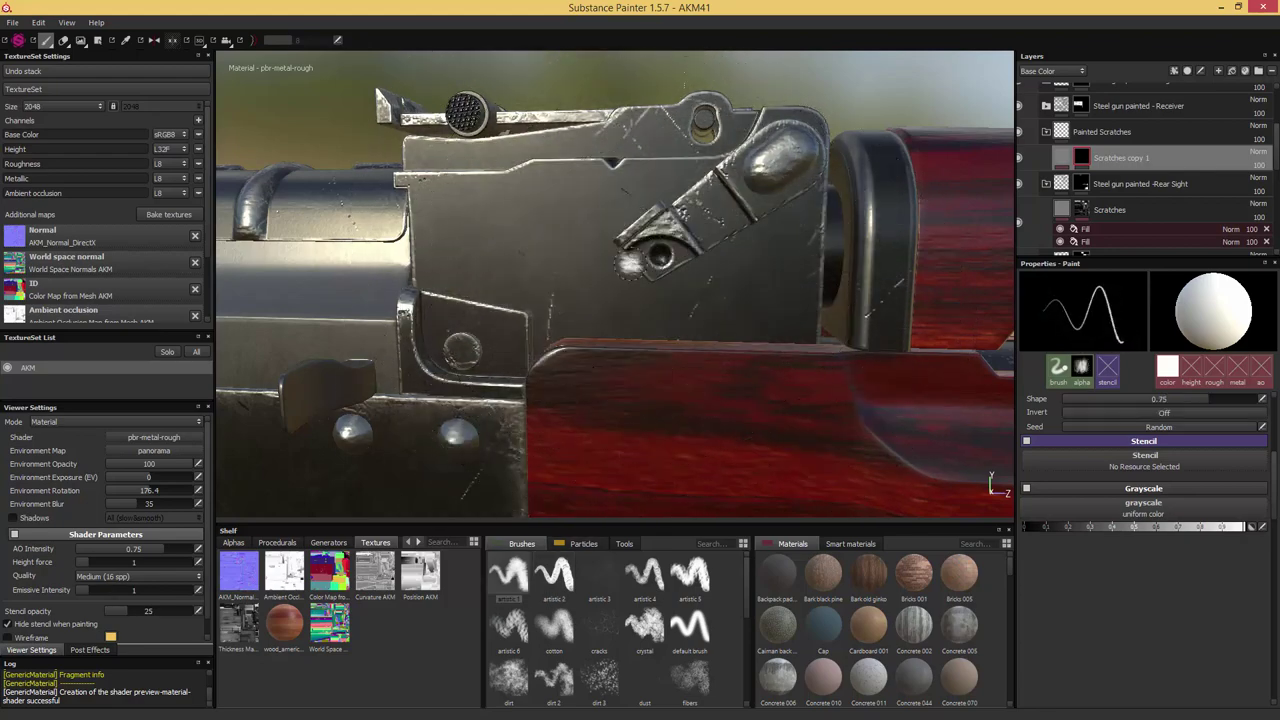
mouse_move(604, 175)
mouse_down()
mouse_move(600, 251)
mouse_move(731, 316)
mouse_up()
key(ctrl+z)
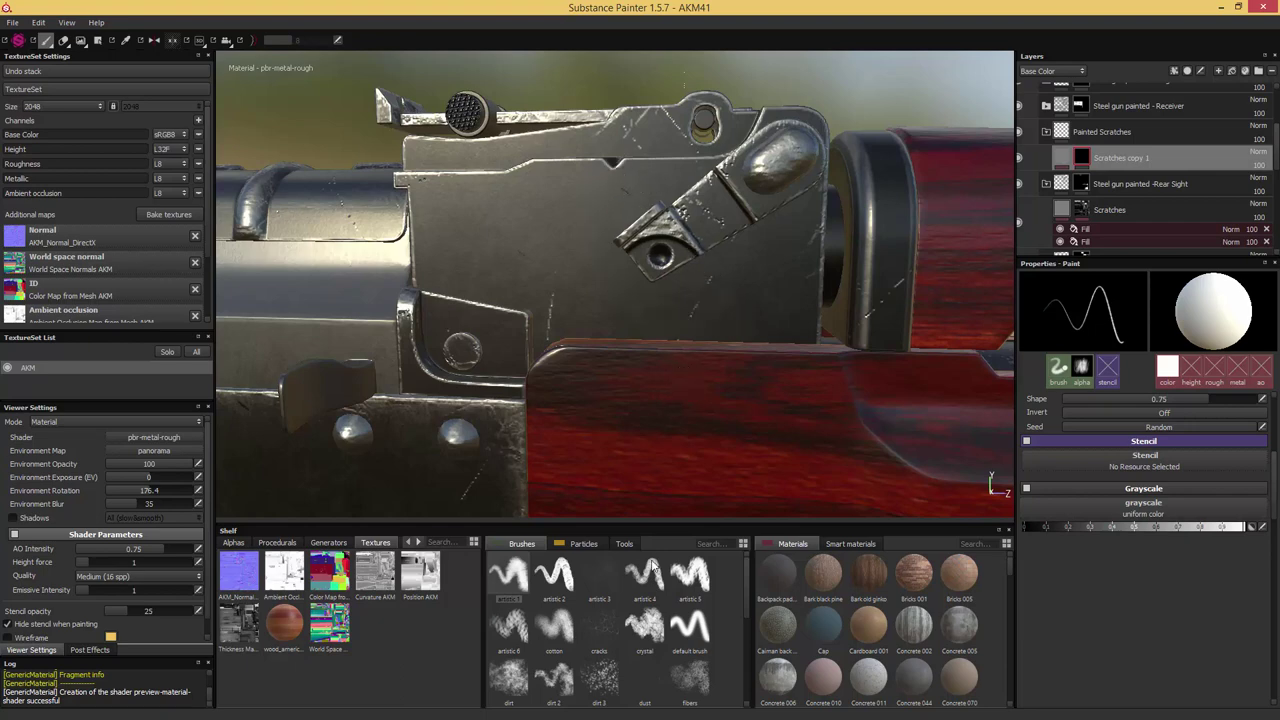
Choose the artistic 2 brush and set its alpha hardness to 1
click(564, 580)
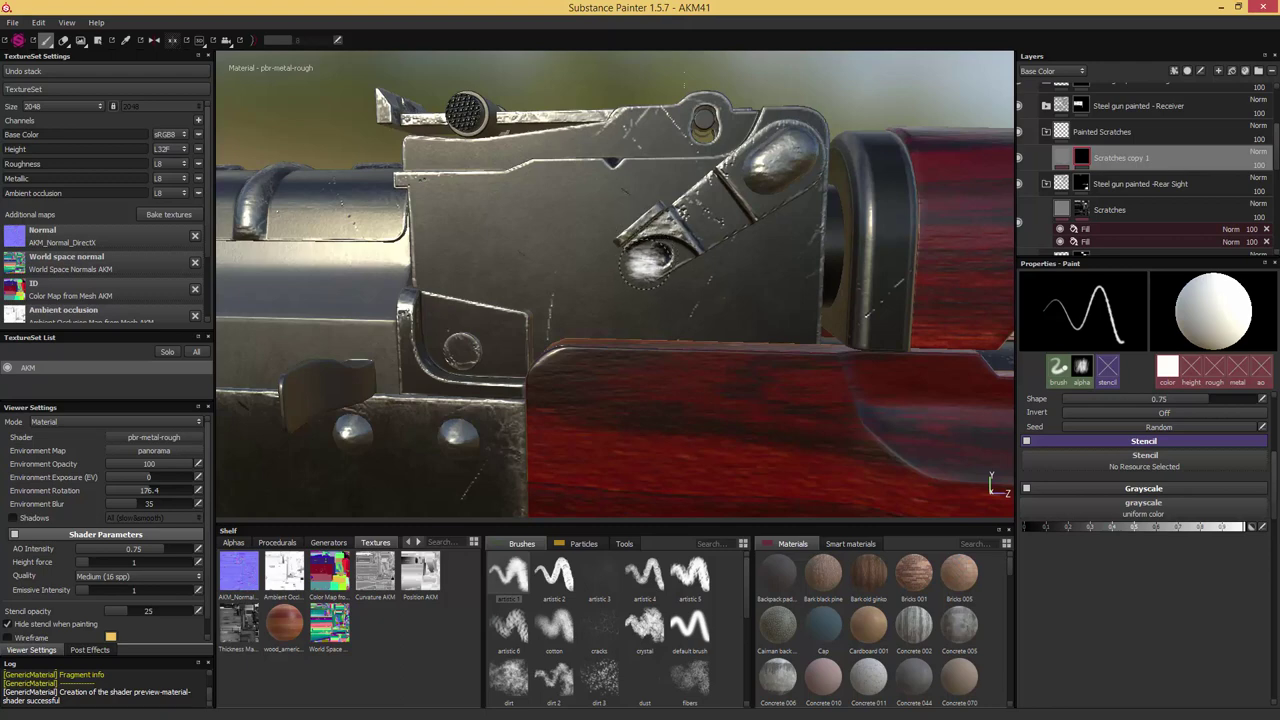
click(567, 578)
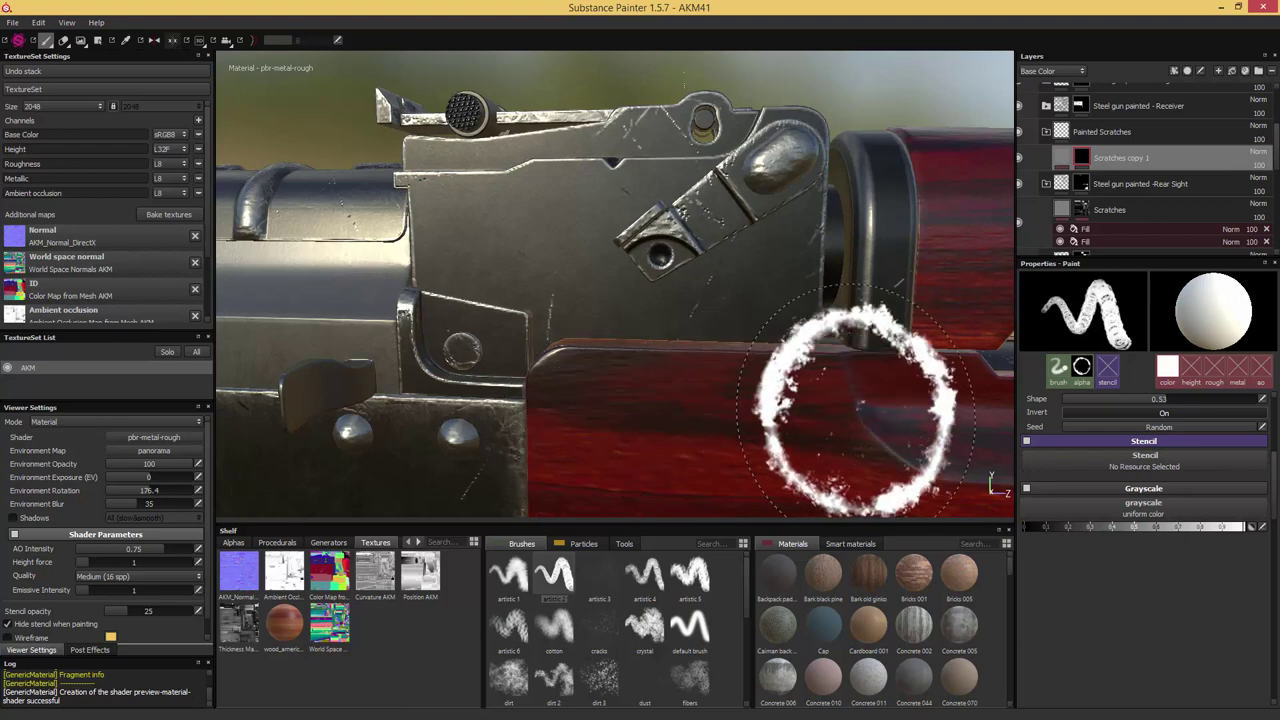
scroll(1262, 481, up, 5)
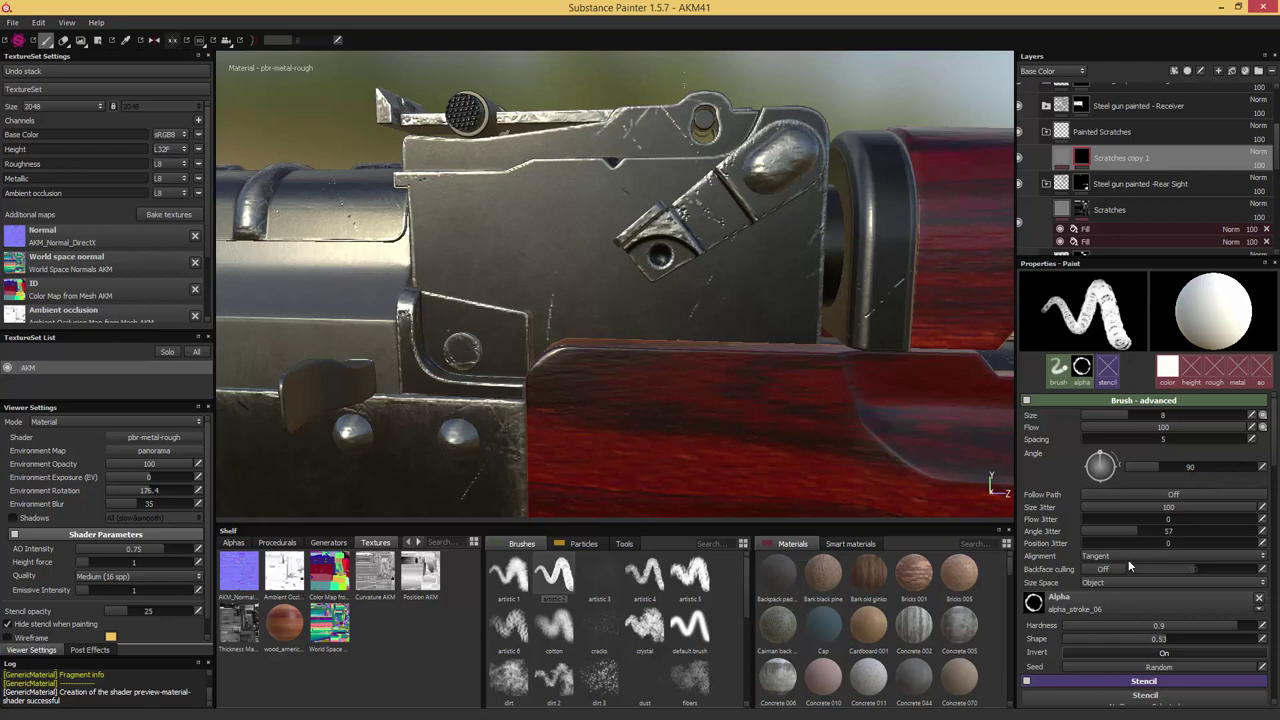
click(1255, 627)
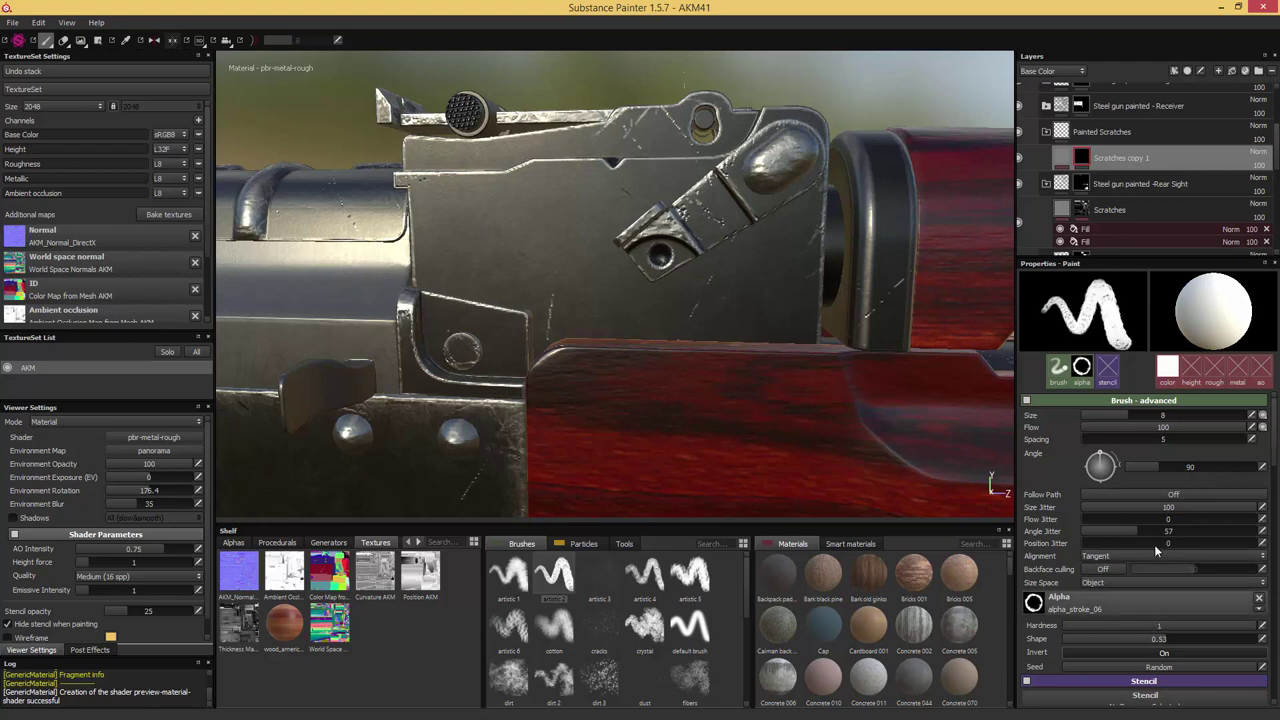
Set the brush size to 0.12 and, with stroke smoothing on, paint a curved scratch from the notch across the rear sight block
ctrl+right_drag(716, 286, 655, 287)
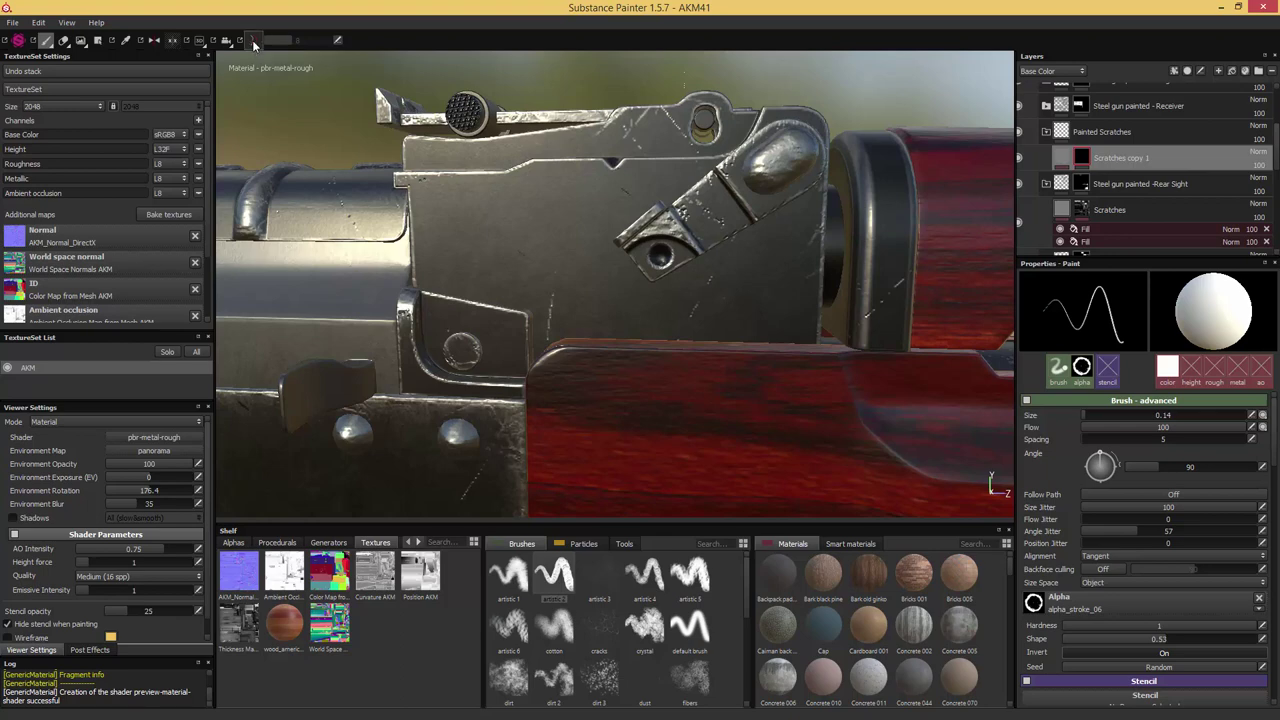
click(1249, 416)
text(0.12)
key(Return)
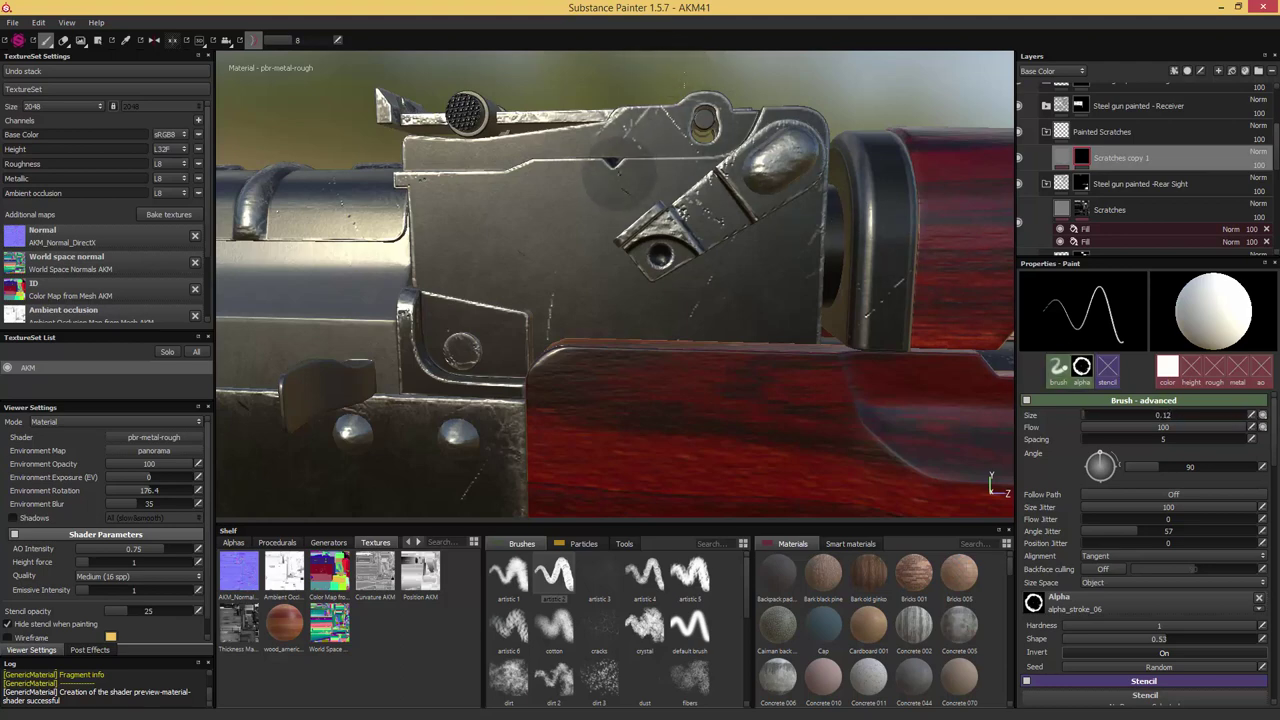
mouse_move(612, 168)
mouse_down()
mouse_move(628, 232)
mouse_move(675, 265)
mouse_move(802, 296)
mouse_up()
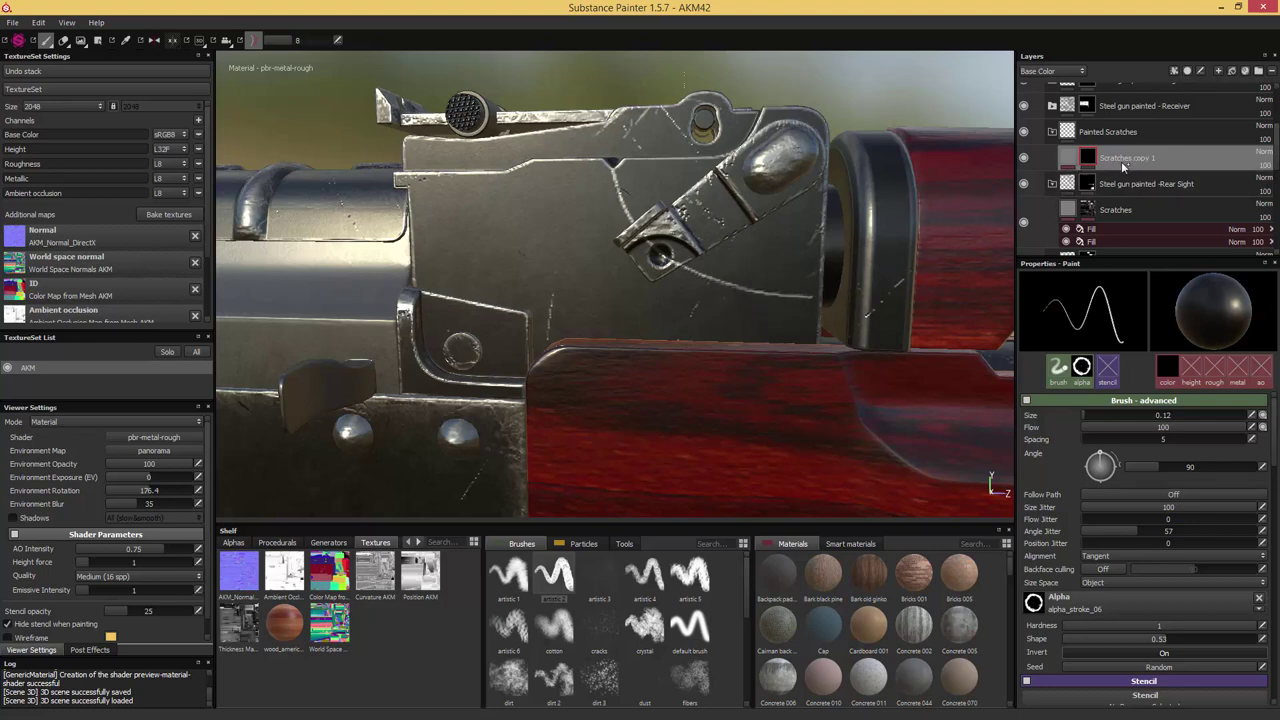
Duplicate Scratches copy 1 in the Painted Scratches folder and give the duplicate an empty black mask
key(ctrl+d)
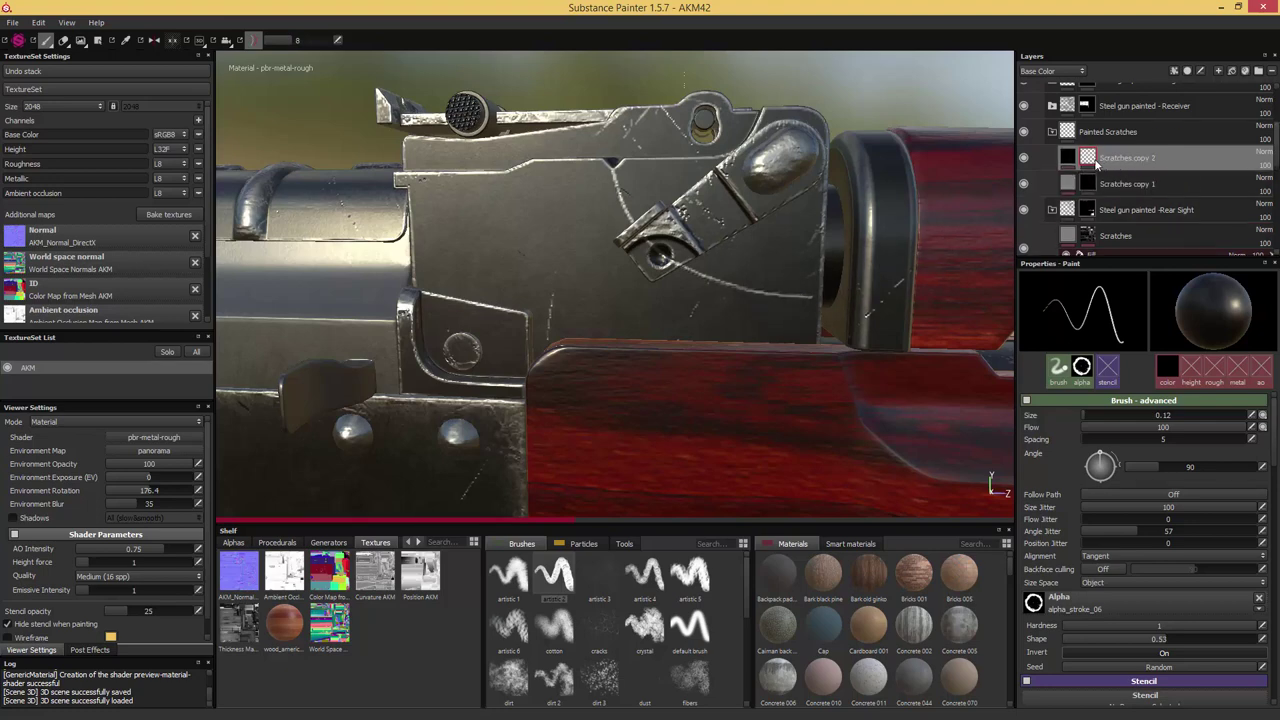
right_click(1092, 162)
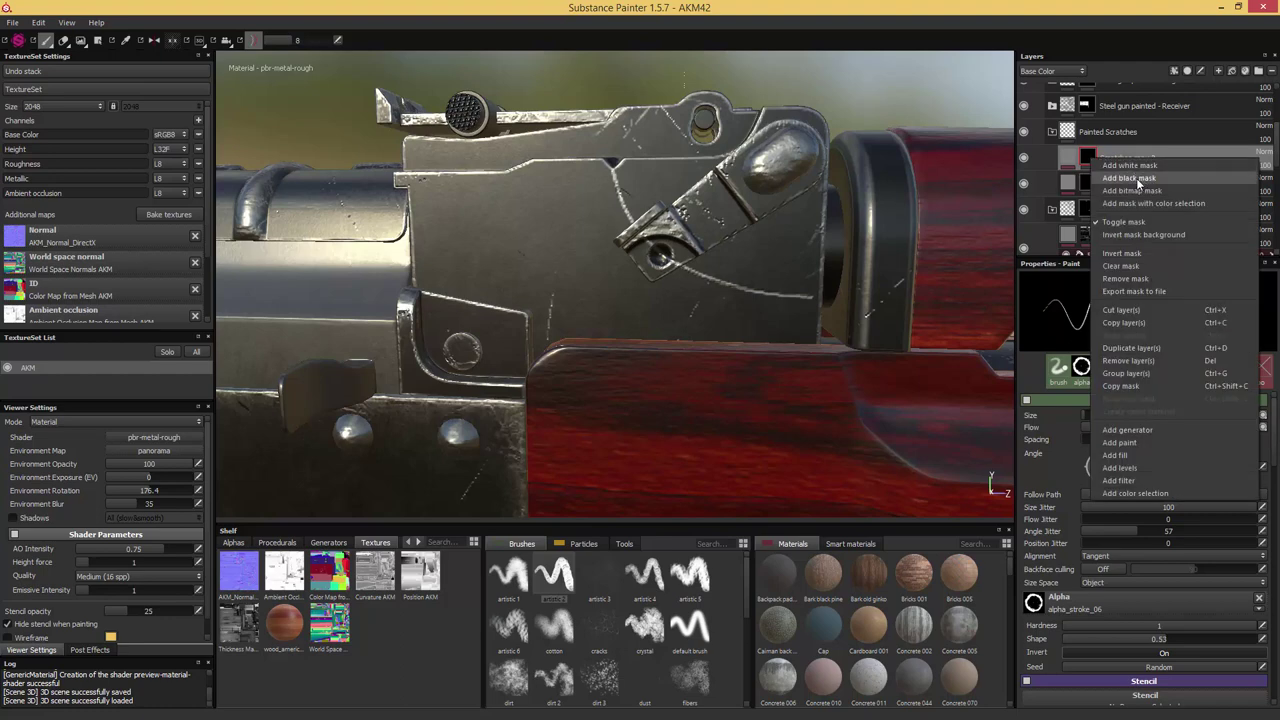
click(1129, 178)
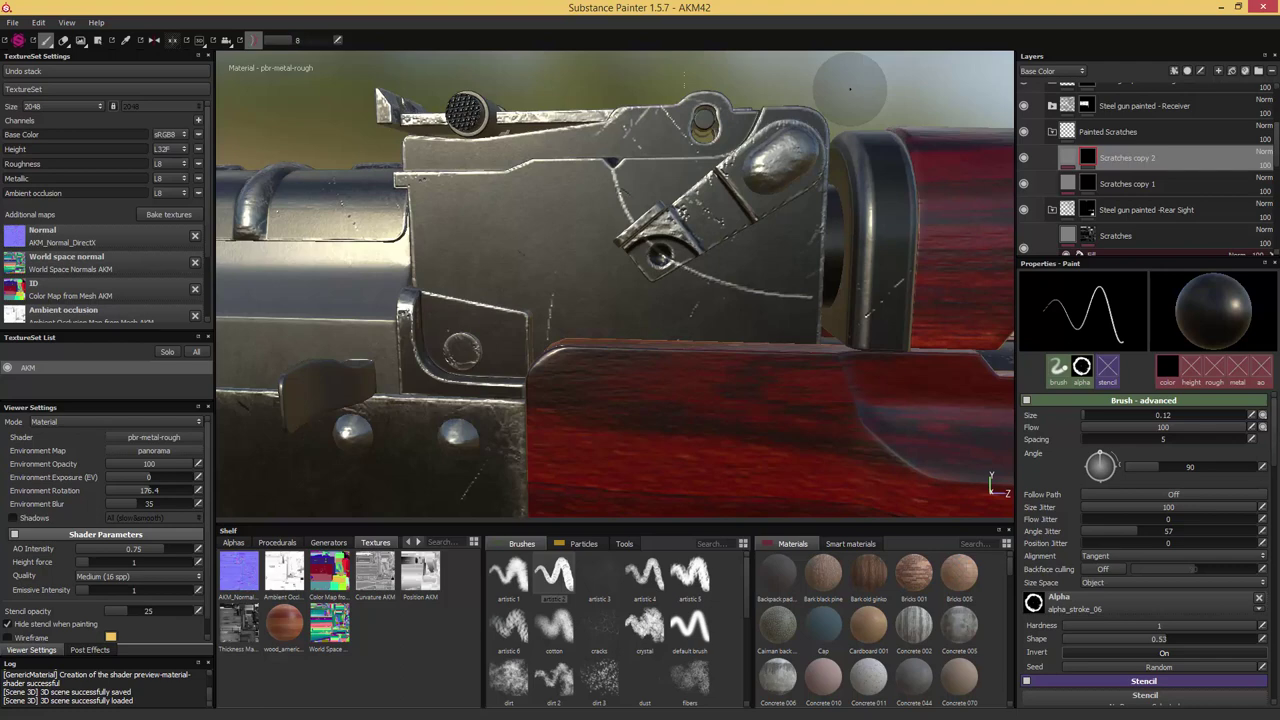
Switch to the UV-only view and frame the rear sight block's flat side with its notch
key(F3)
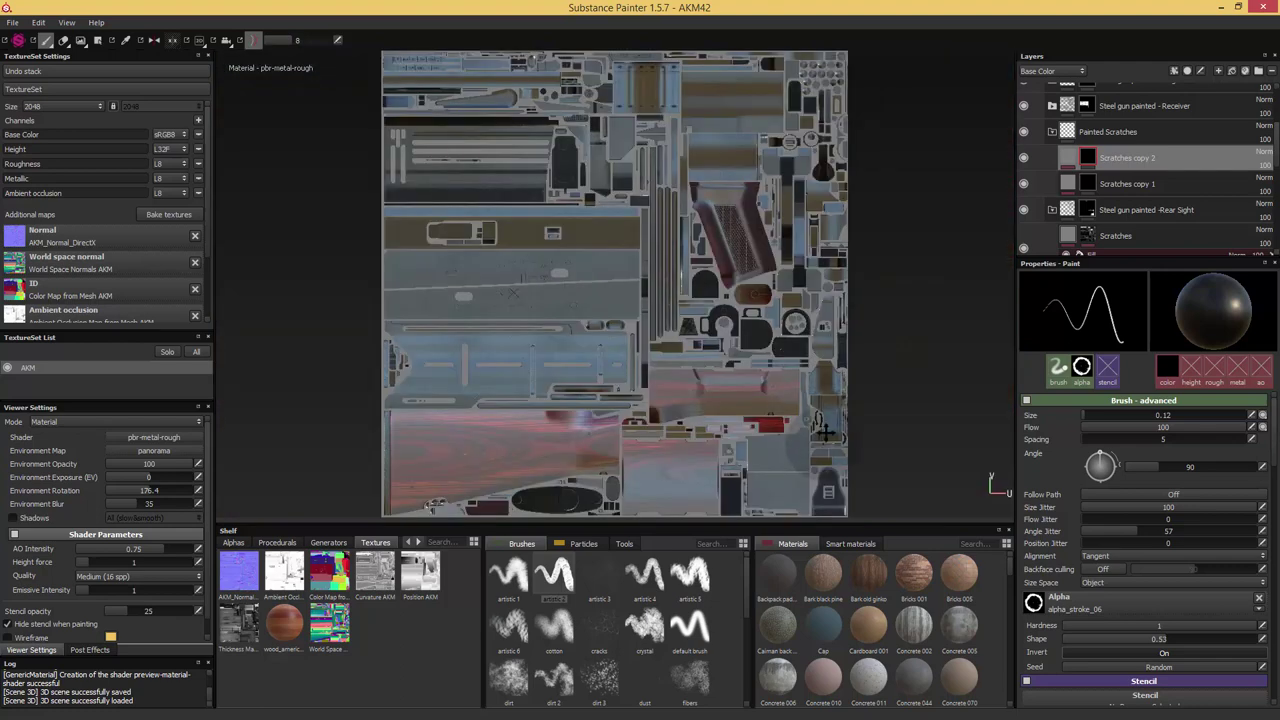
middle_drag(815, 445, 752, 78)
scroll(752, 78, down, 3)
scroll(752, 78, up, 10)
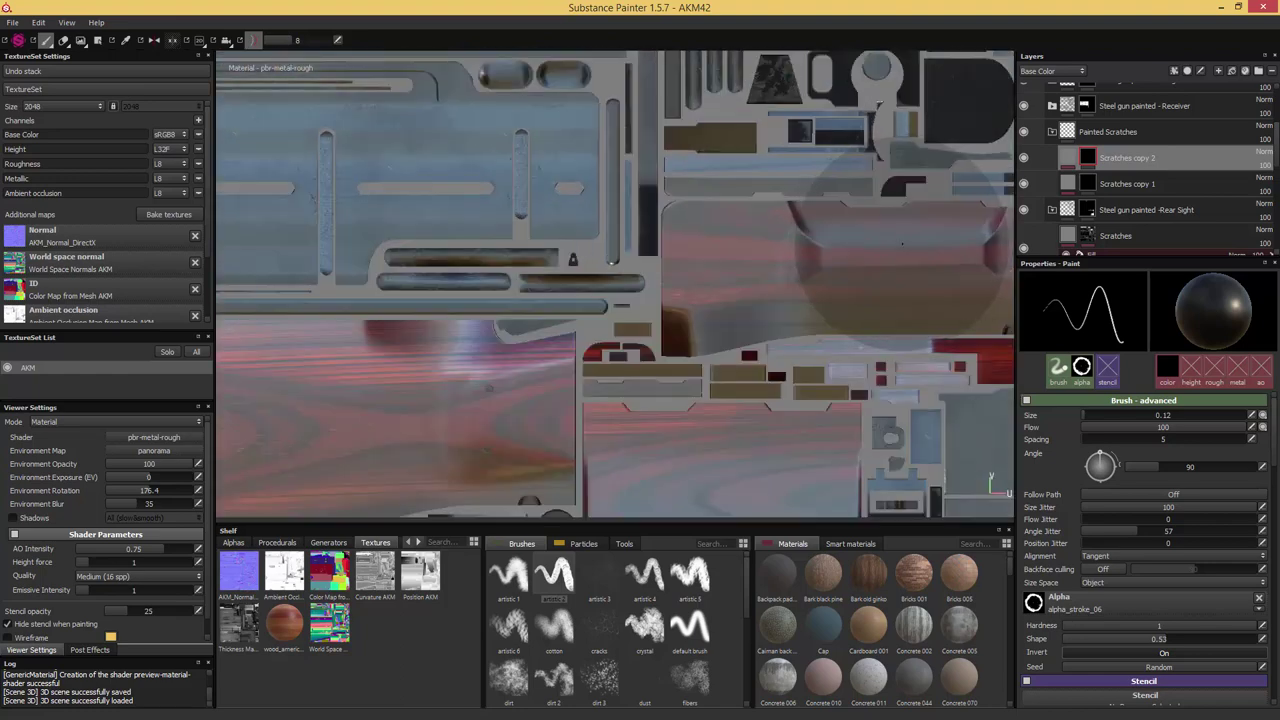
alt+middle_drag(814, 243, 596, 69)
alt+middle_drag(823, 330, 308, 54)
scroll(823, 165, up, 3)
scroll(575, 152, up, 2)
alt+middle_drag(575, 152, 656, 180)
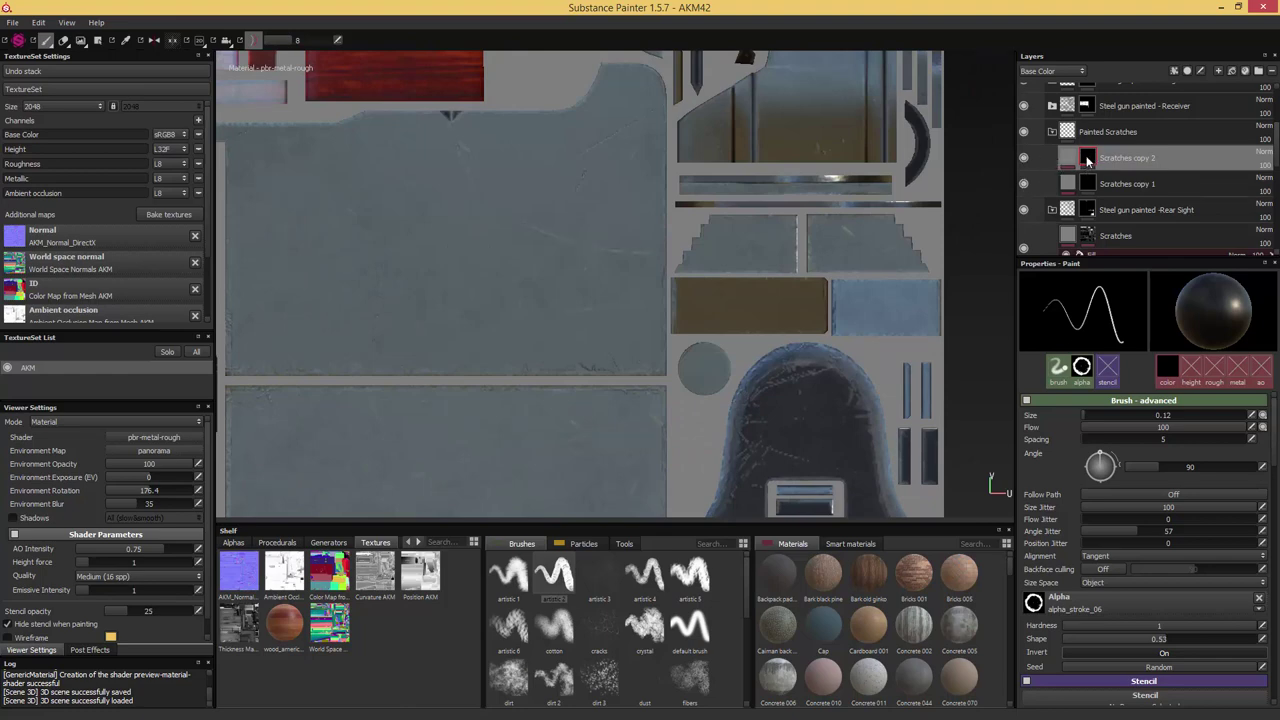
mouse_move(1091, 162)
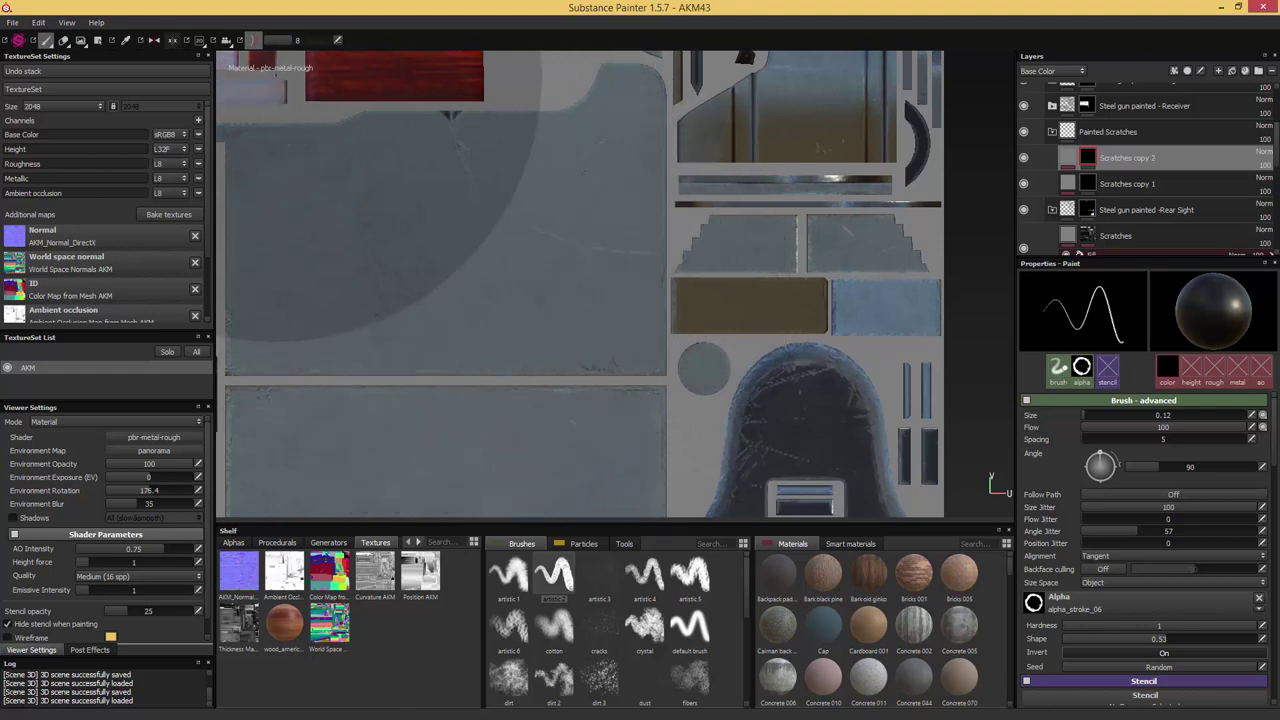
Set the stroke smoothing distance to 0.99 and the mask paint's grayscale value to white
drag(288, 42, 269, 44)
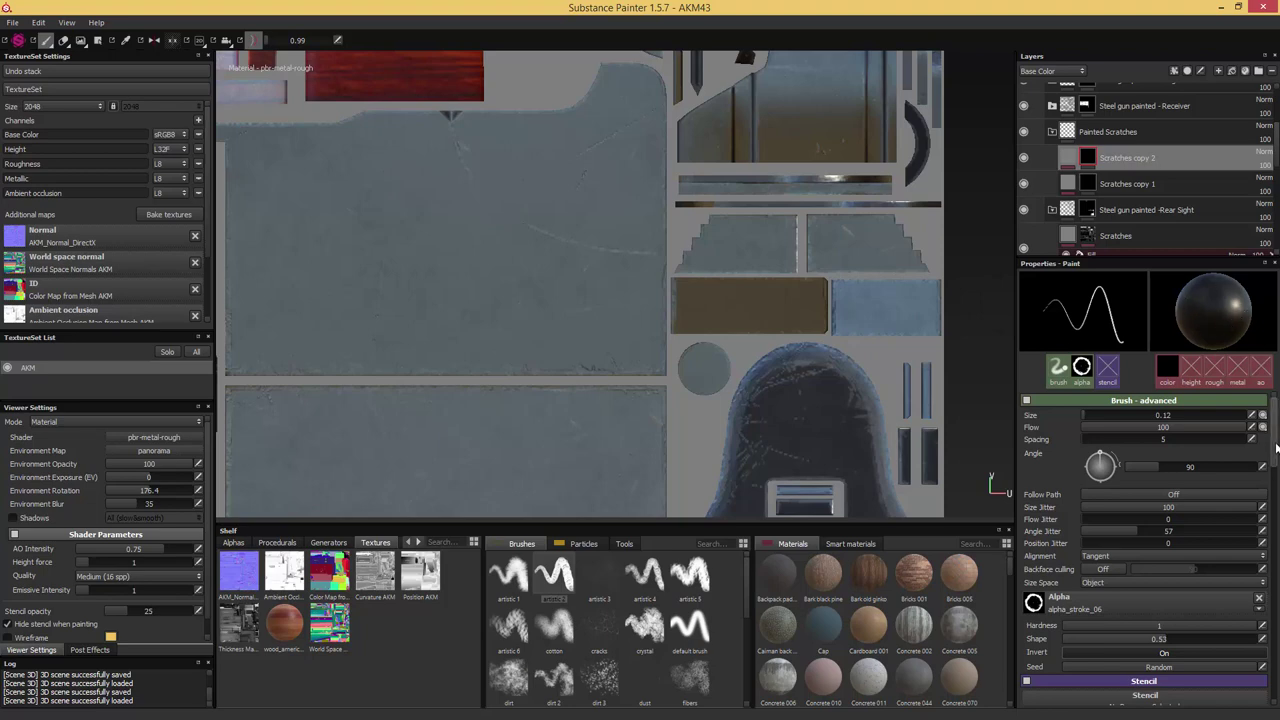
scroll(1272, 430, down, 5)
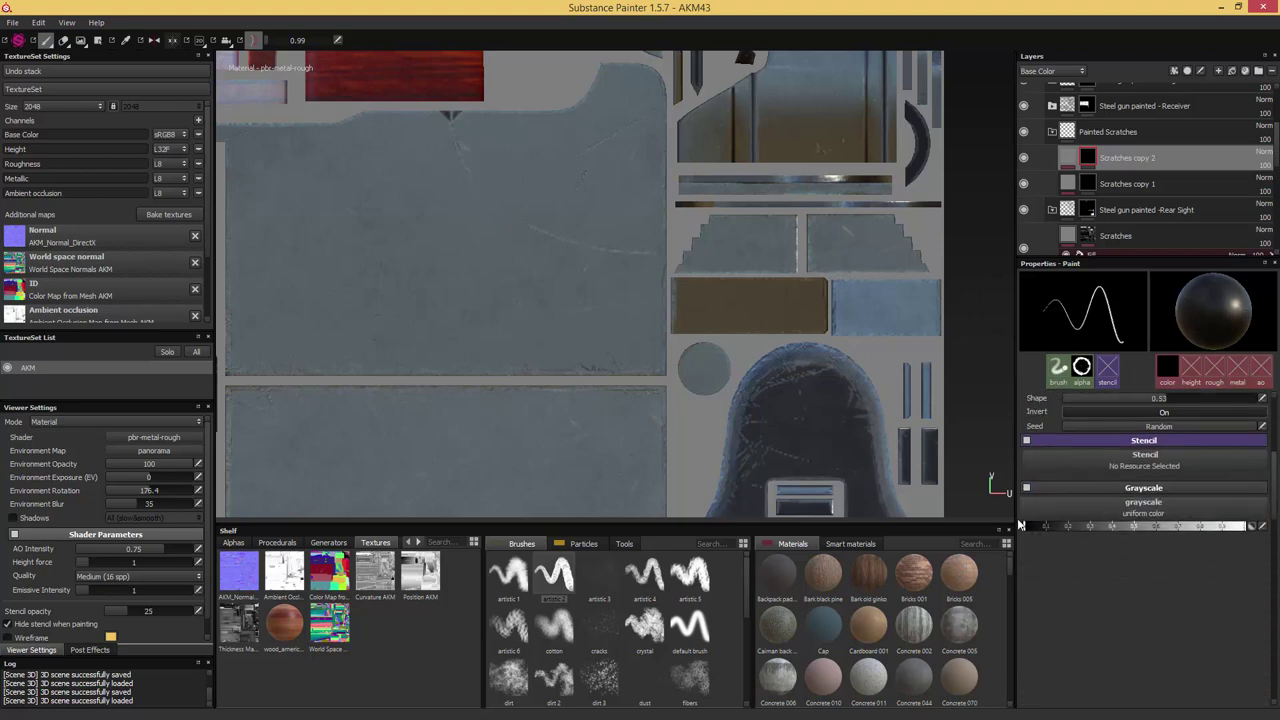
drag(1029, 525, 1267, 535)
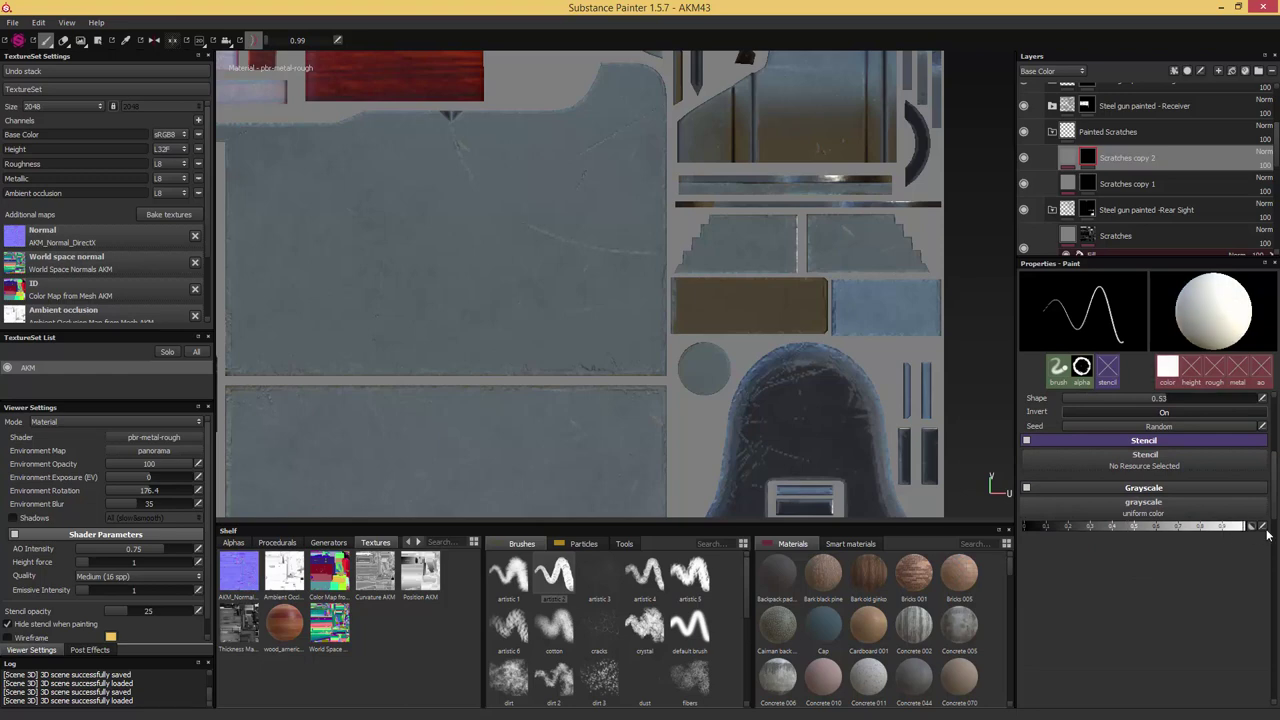
scroll(1272, 480, up, 5)
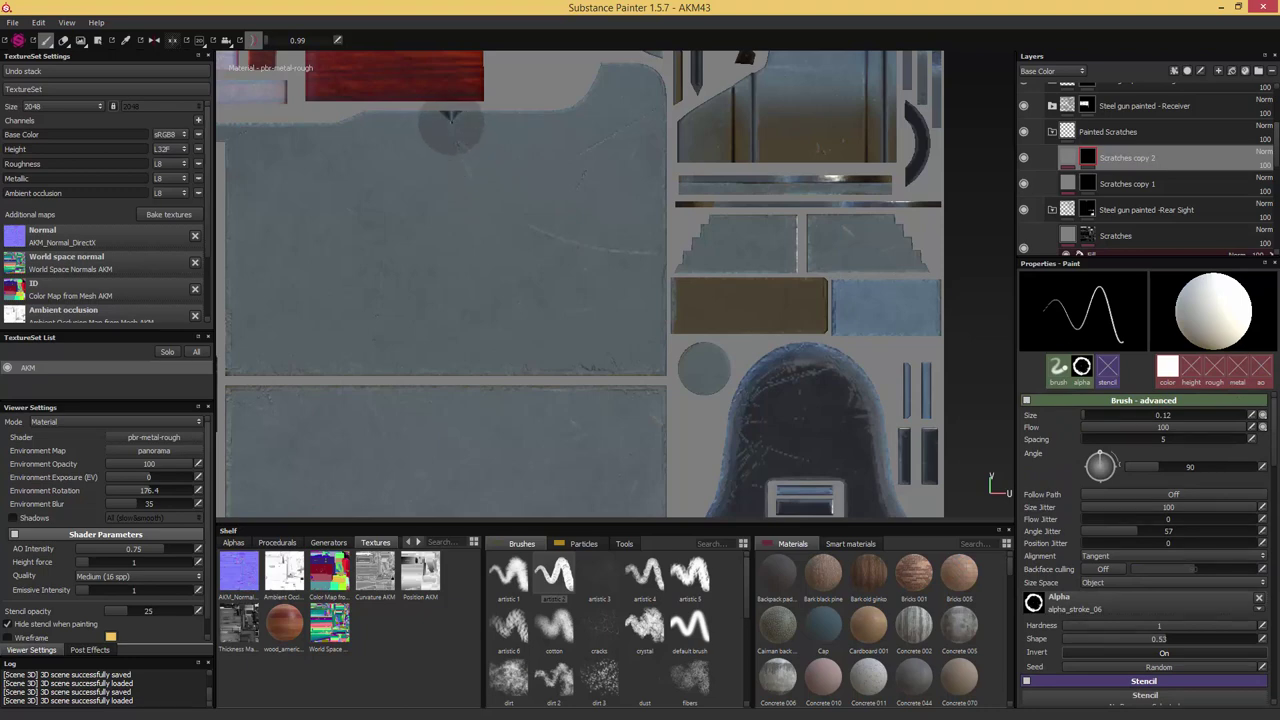
Paint a curved scratch from the notch across the rear sight block on Scratches copy 2's mask and inspect it in the 3D-only view
mouse_move(451, 121)
mouse_down()
mouse_move(468, 177)
mouse_move(505, 212)
mouse_move(666, 255)
mouse_up()
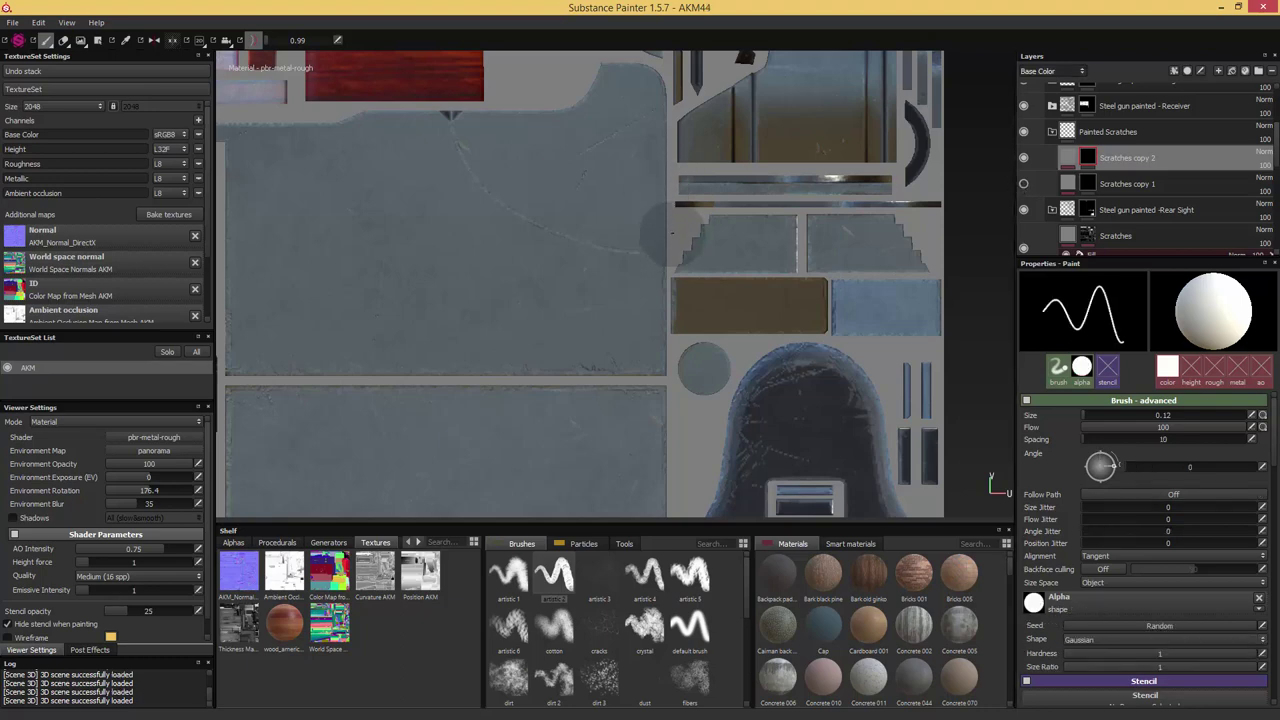
key(F2)
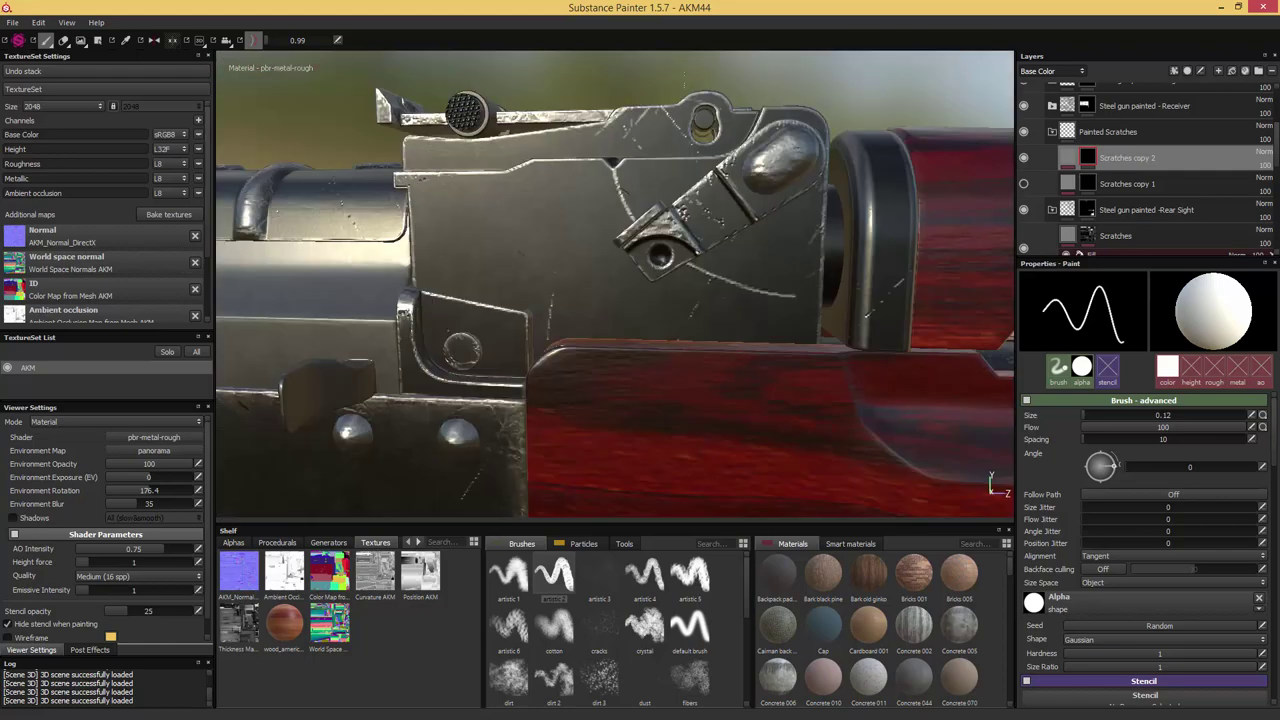
alt+drag(700, 253, 640, 205)
alt+right_drag(640, 205, 672, 245)
alt+drag(665, 245, 689, 279)
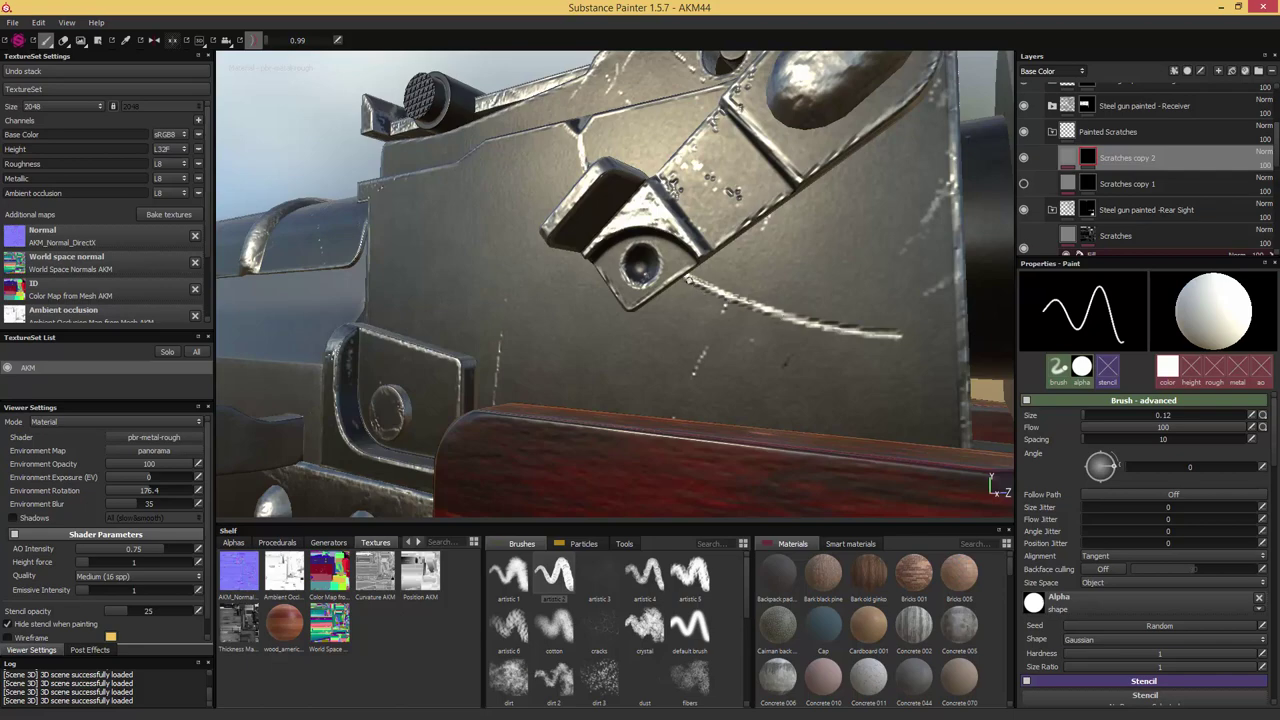
alt+drag(689, 279, 702, 268)
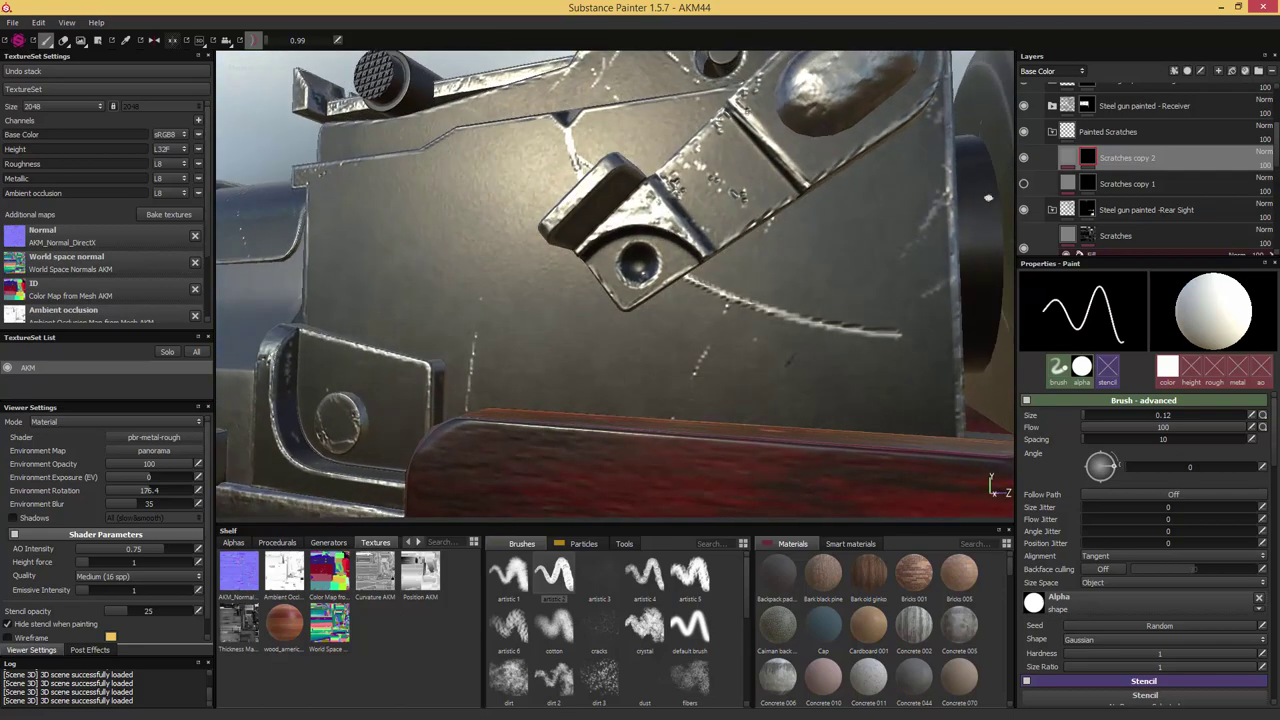
alt+drag(988, 197, 911, 214)
Hide the upper fill effect in Scratches copy 2's content and compare the scratch with the AKM handguard reference photo
click(1064, 157)
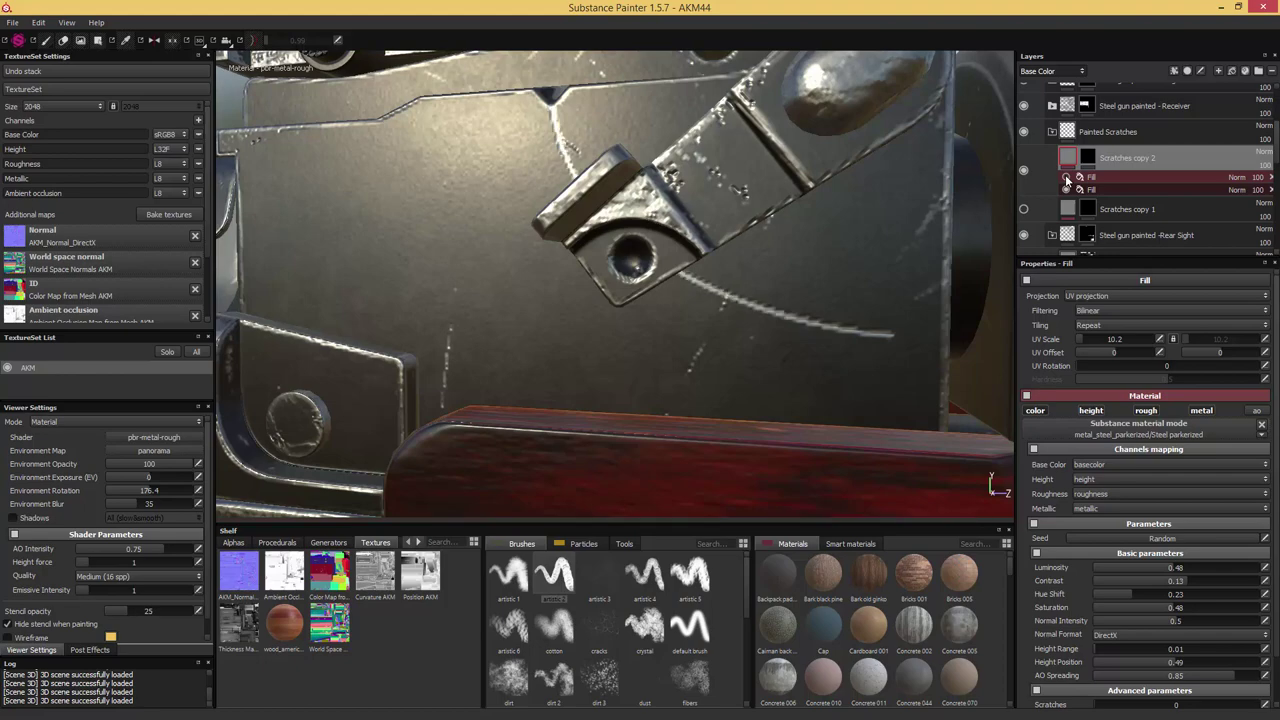
mouse_move(790, 314)
alt+mouse_down()
mouse_move(783, 280)
mouse_move(804, 296)
alt+mouse_up()
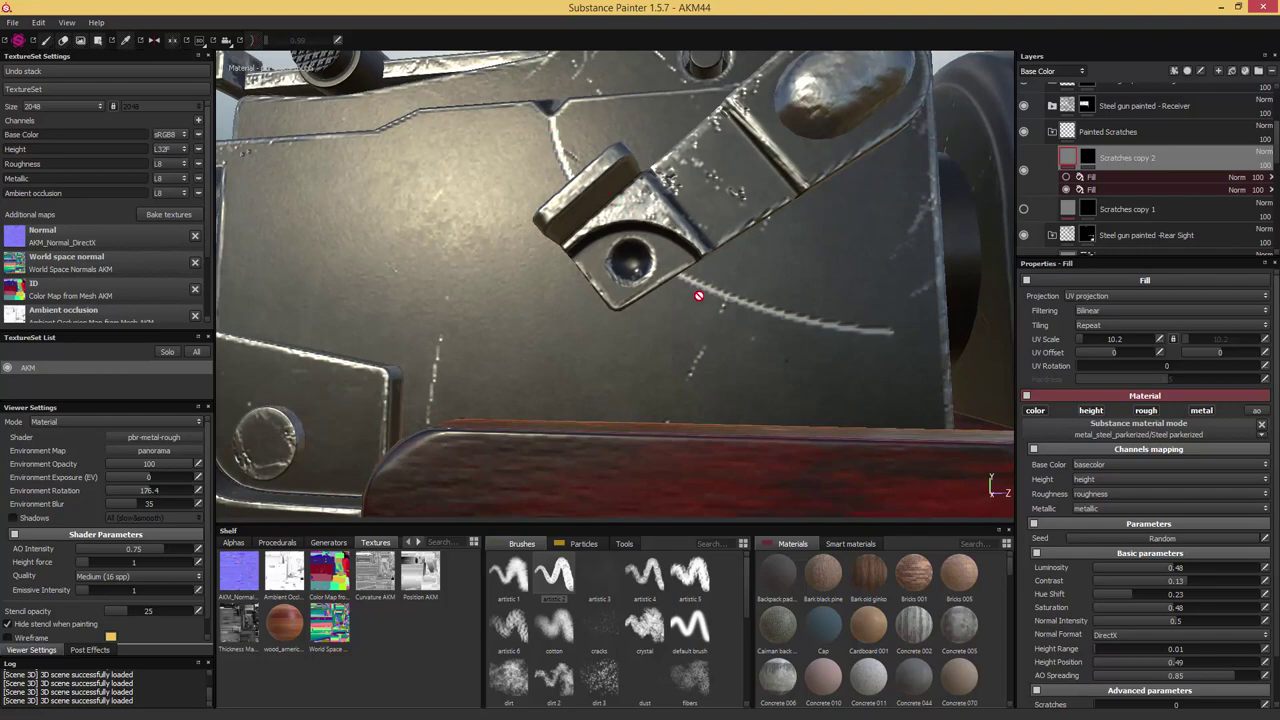
scroll(772, 302, down, 1)
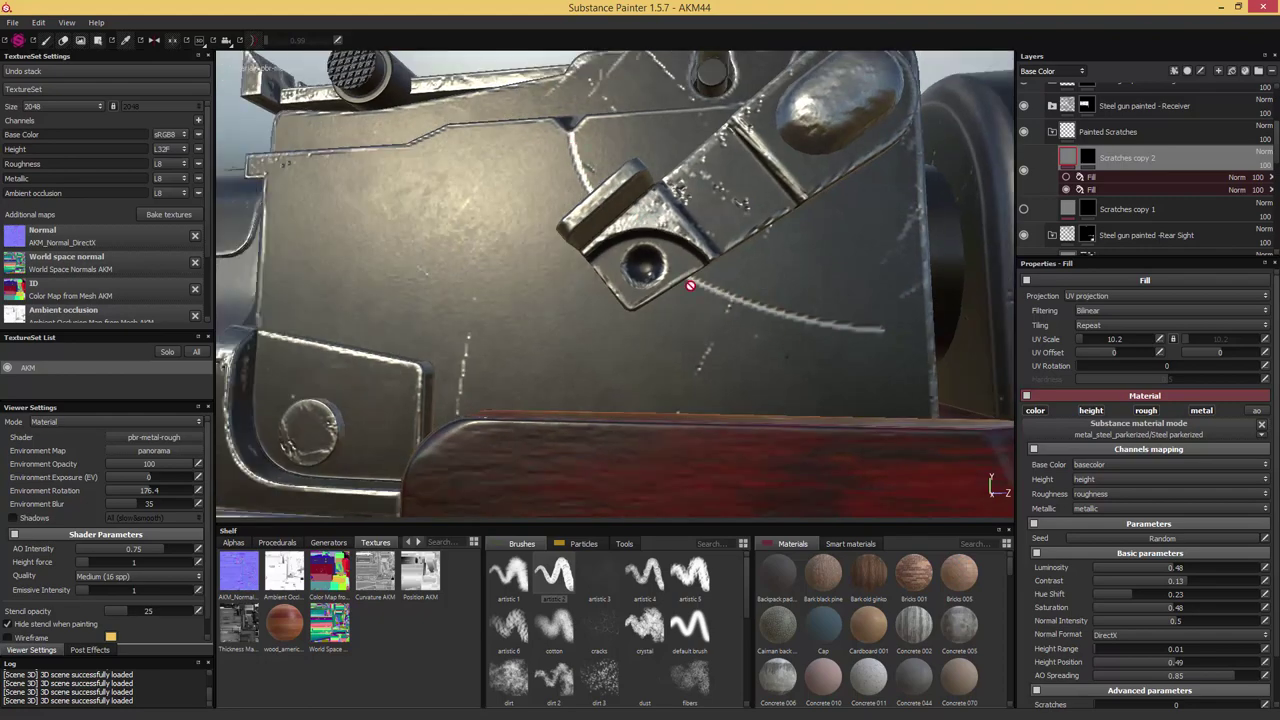
alt+drag(650, 231, 672, 258)
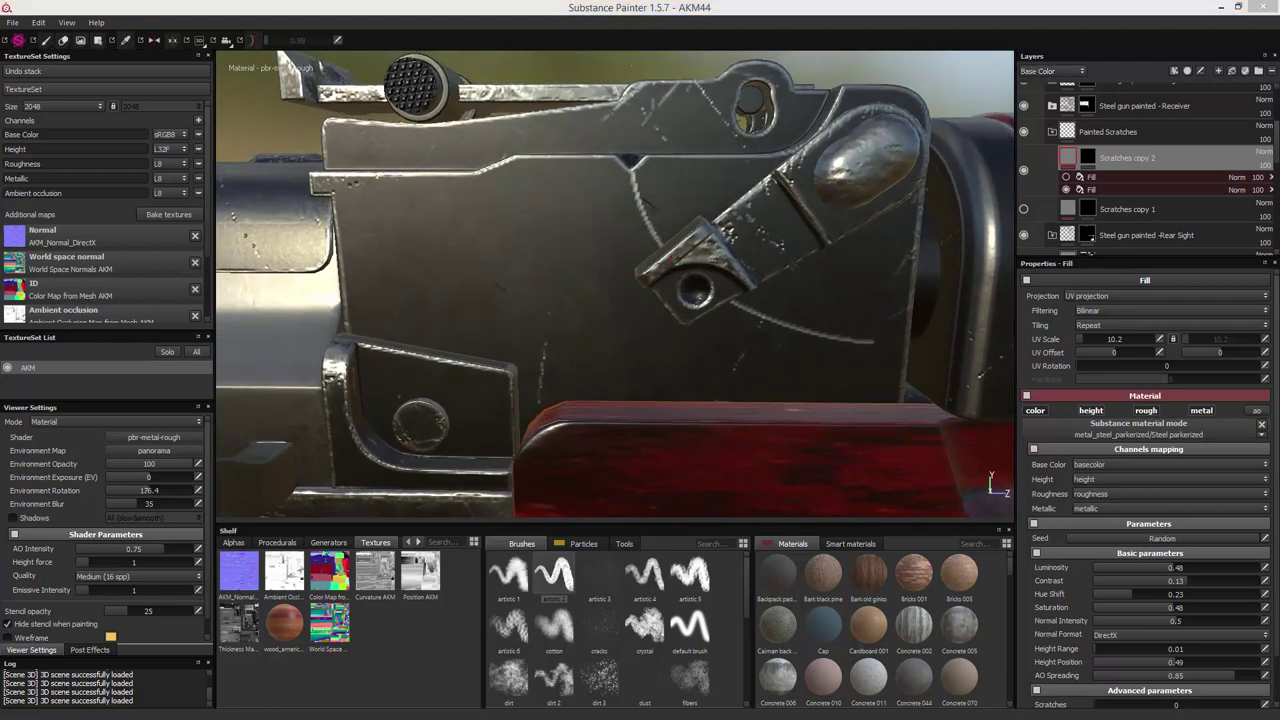
drag(1279, 167, 892, 139)
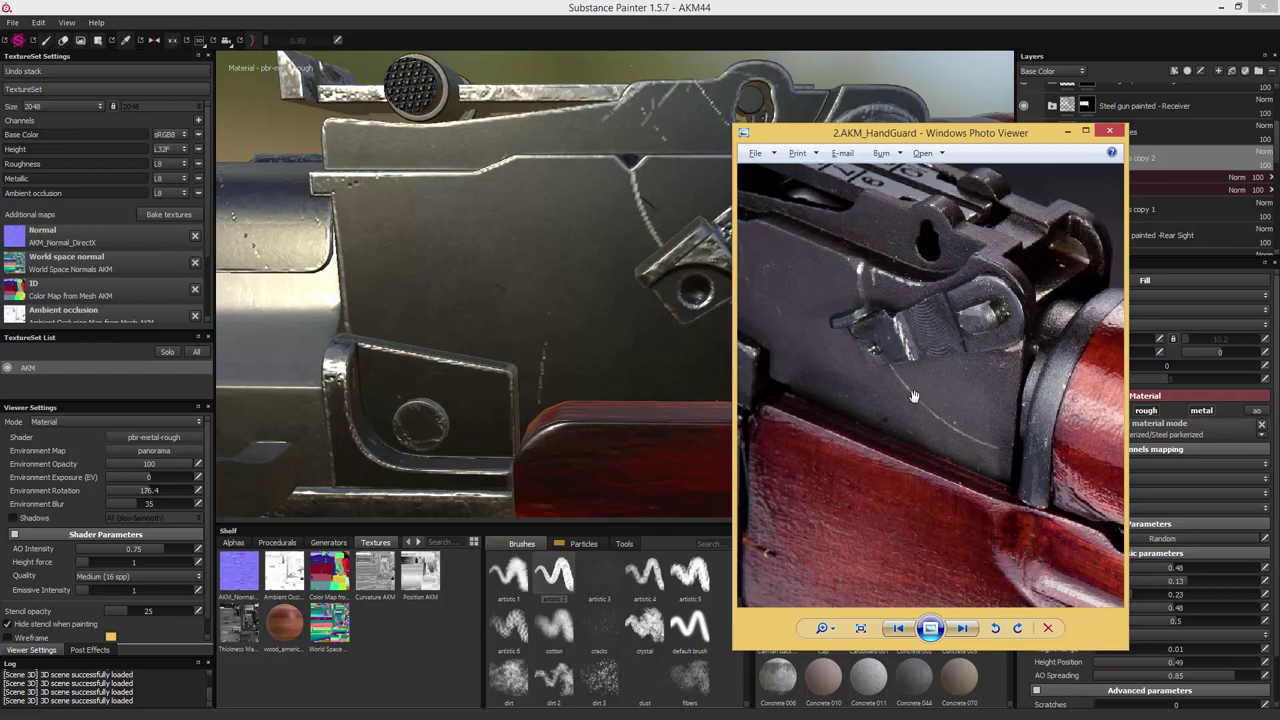
click(1109, 131)
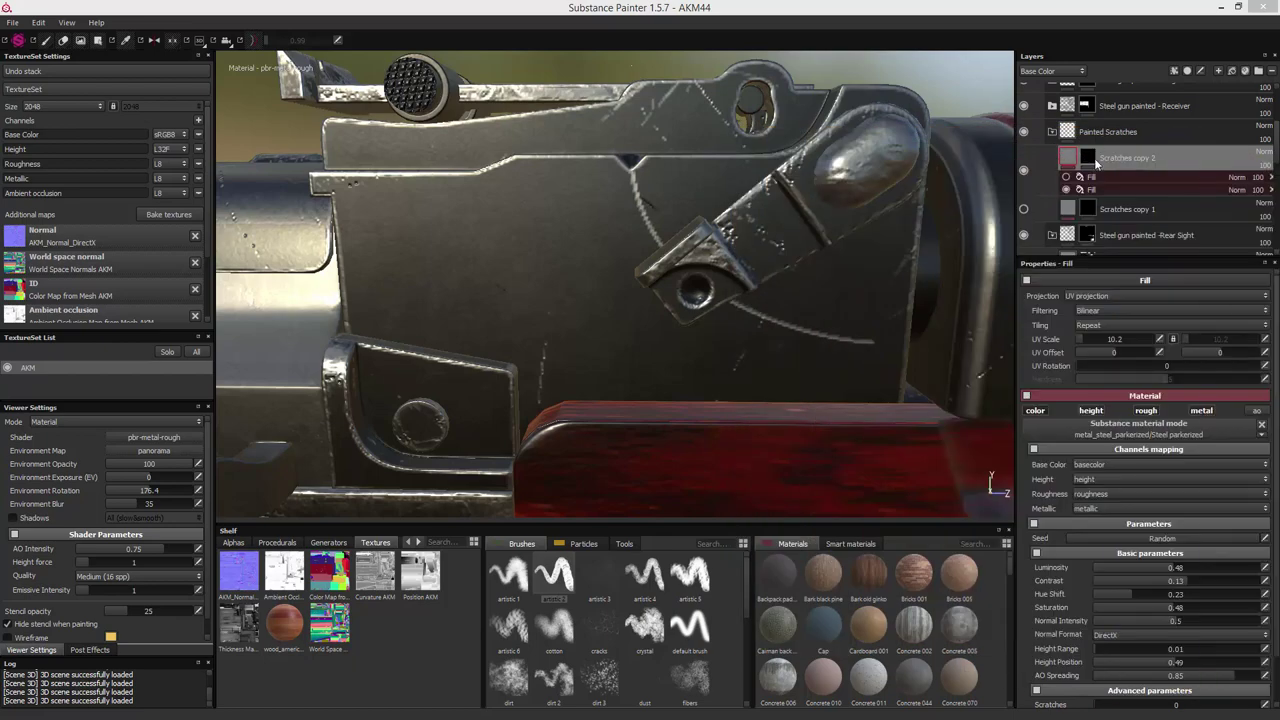
Add an MG Dirt generator to the mask of Scratches copy 2 and set its blending mode to Multiply
click(1088, 158)
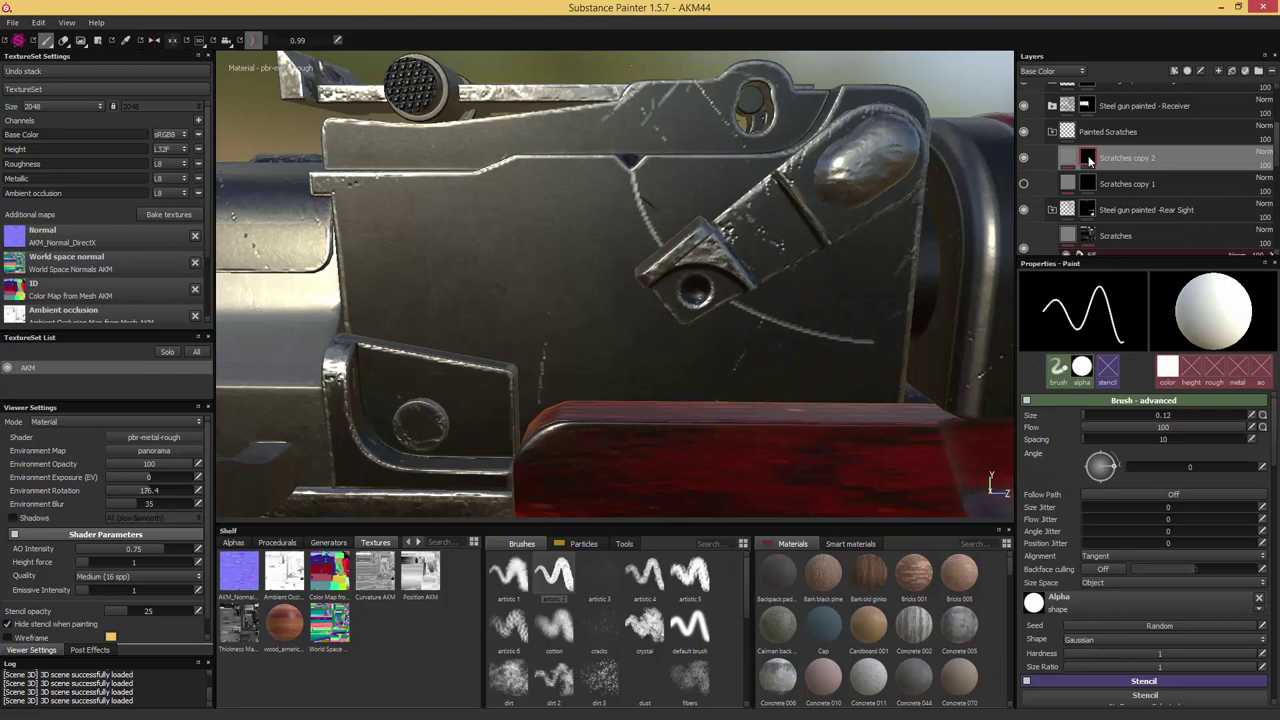
right_click(1090, 158)
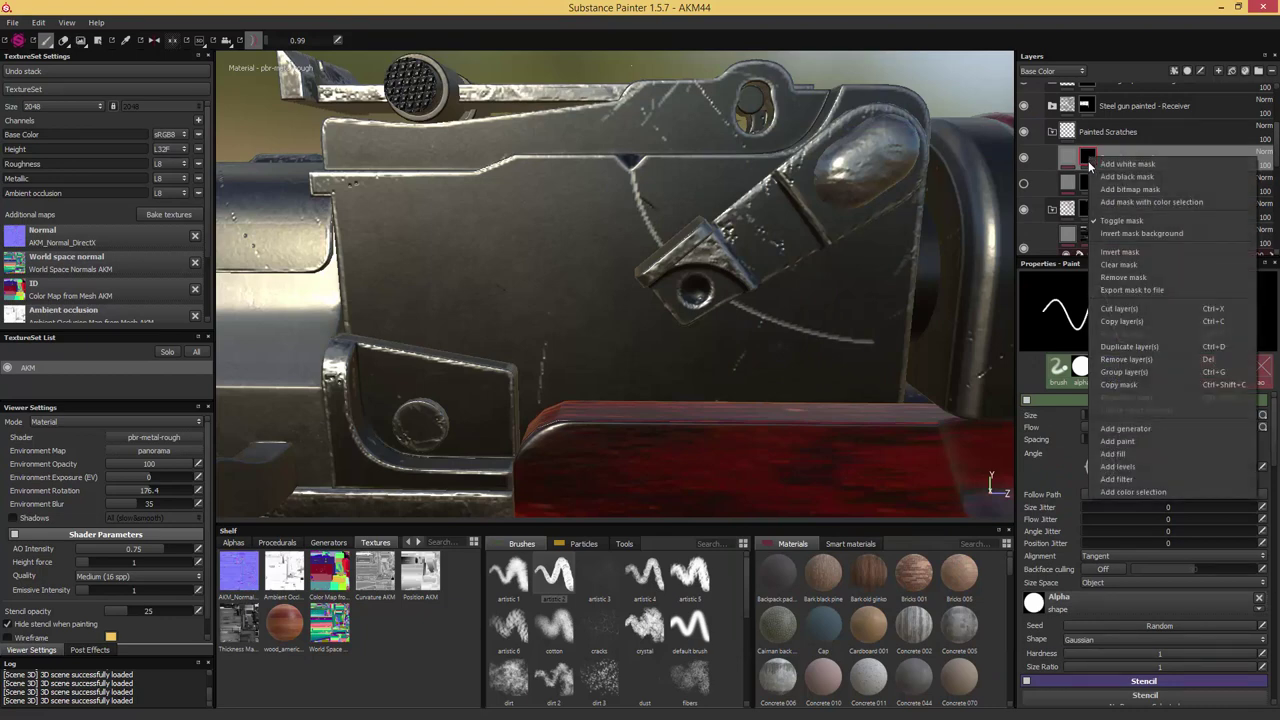
click(1134, 428)
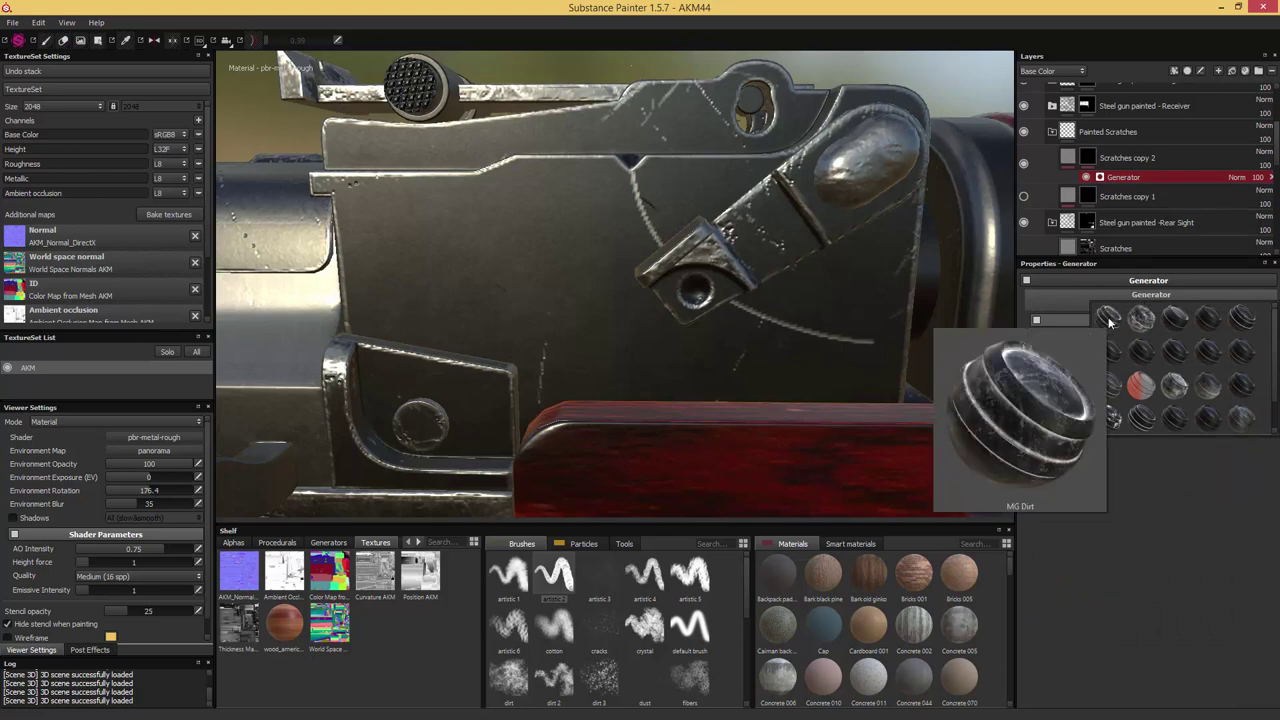
click(1108, 318)
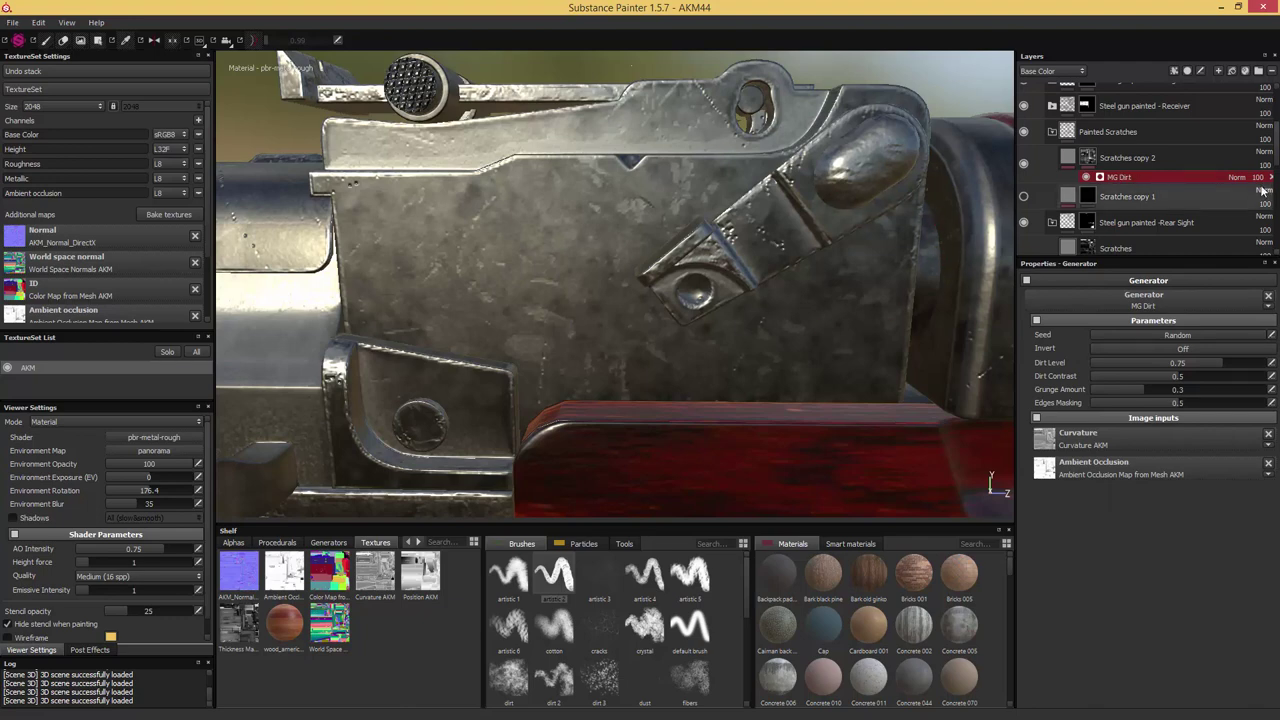
click(1238, 177)
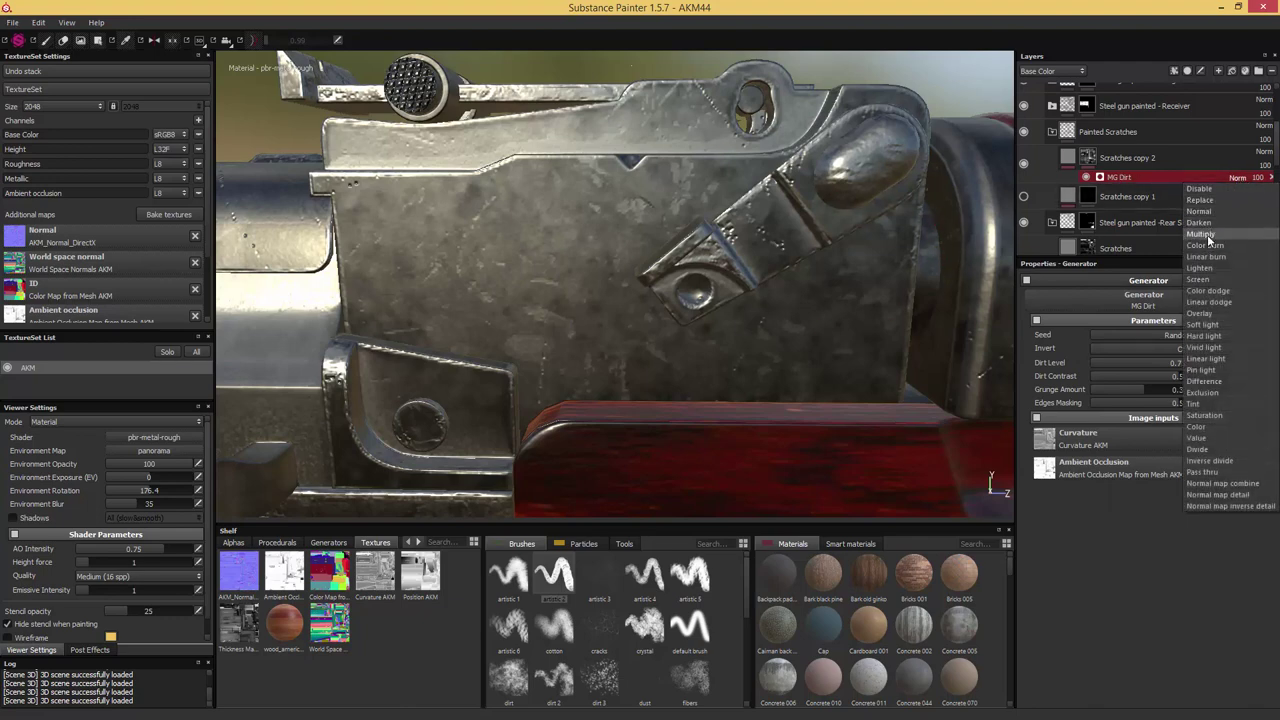
click(1205, 234)
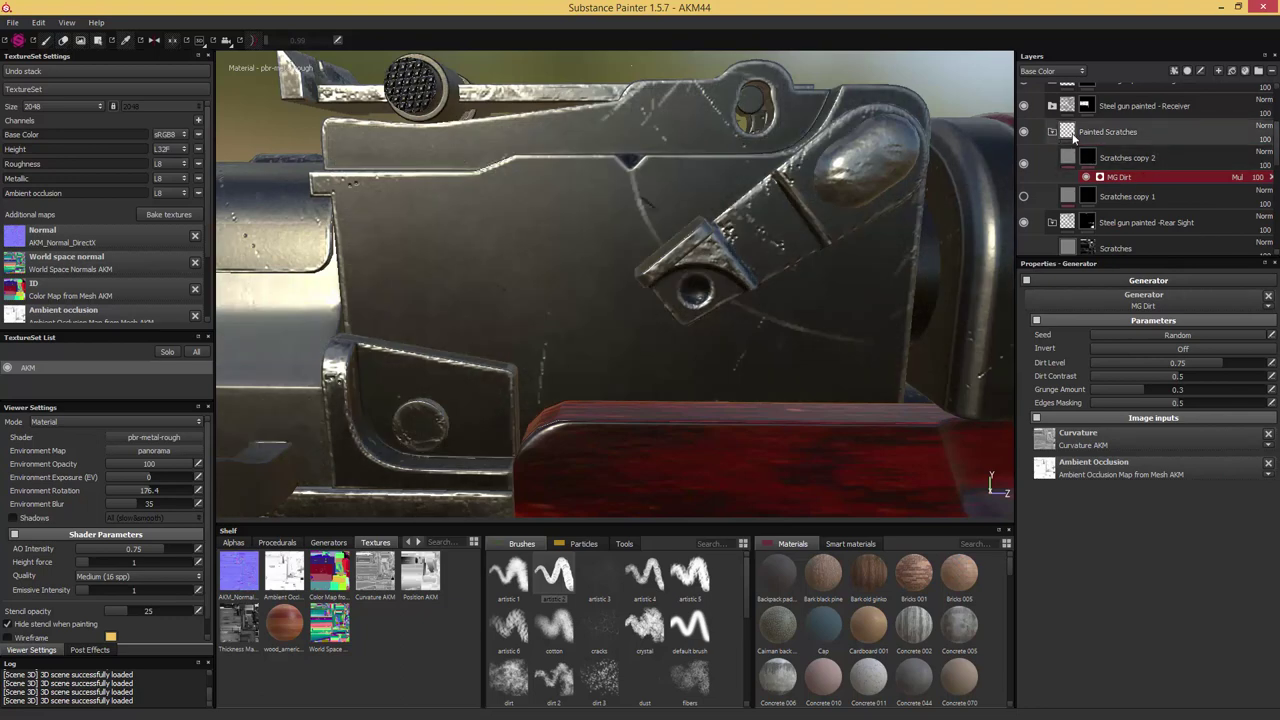
Add a black mask to the Painted Scratches folder and polygon-fill the rear sight block white in it
click(1069, 137)
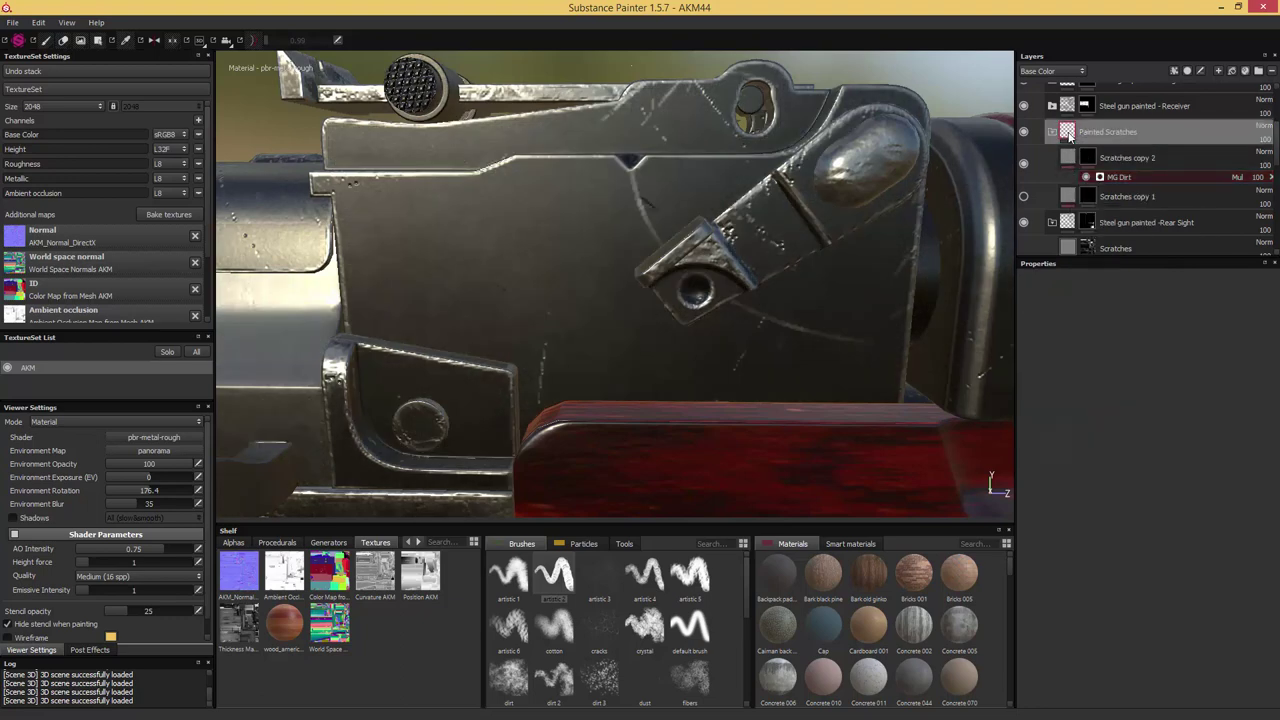
right_click(1070, 135)
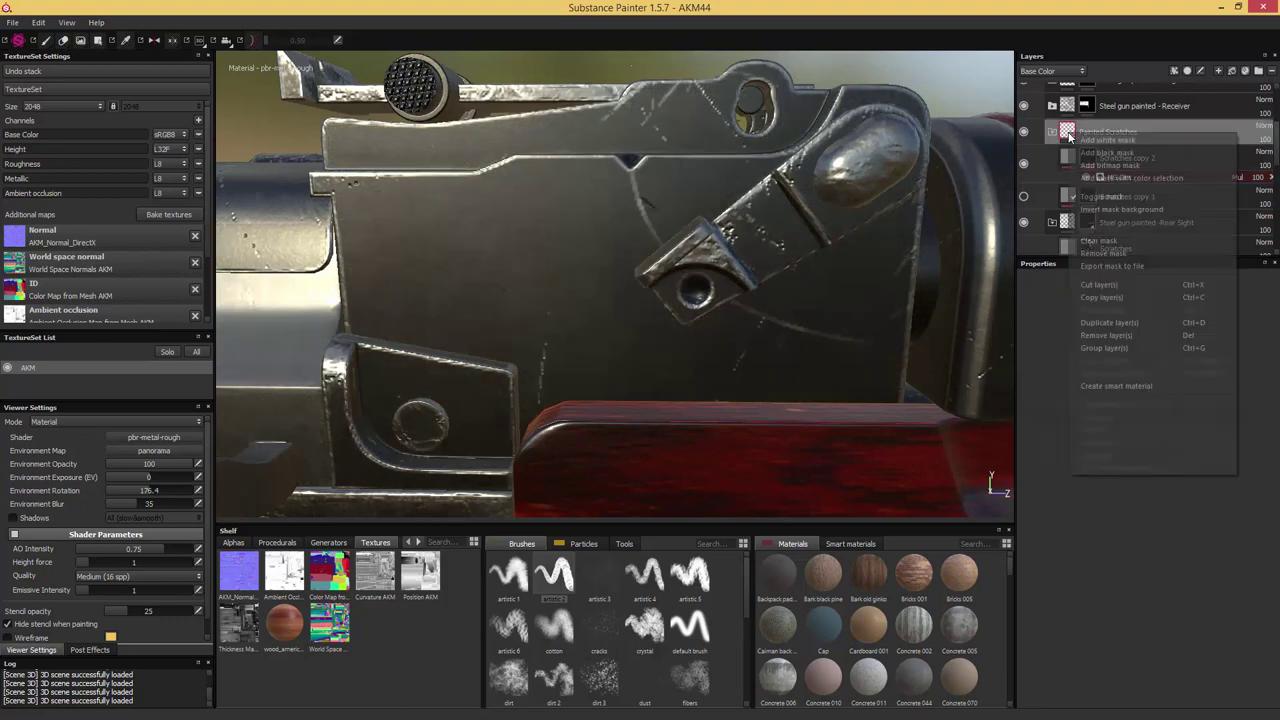
click(1117, 153)
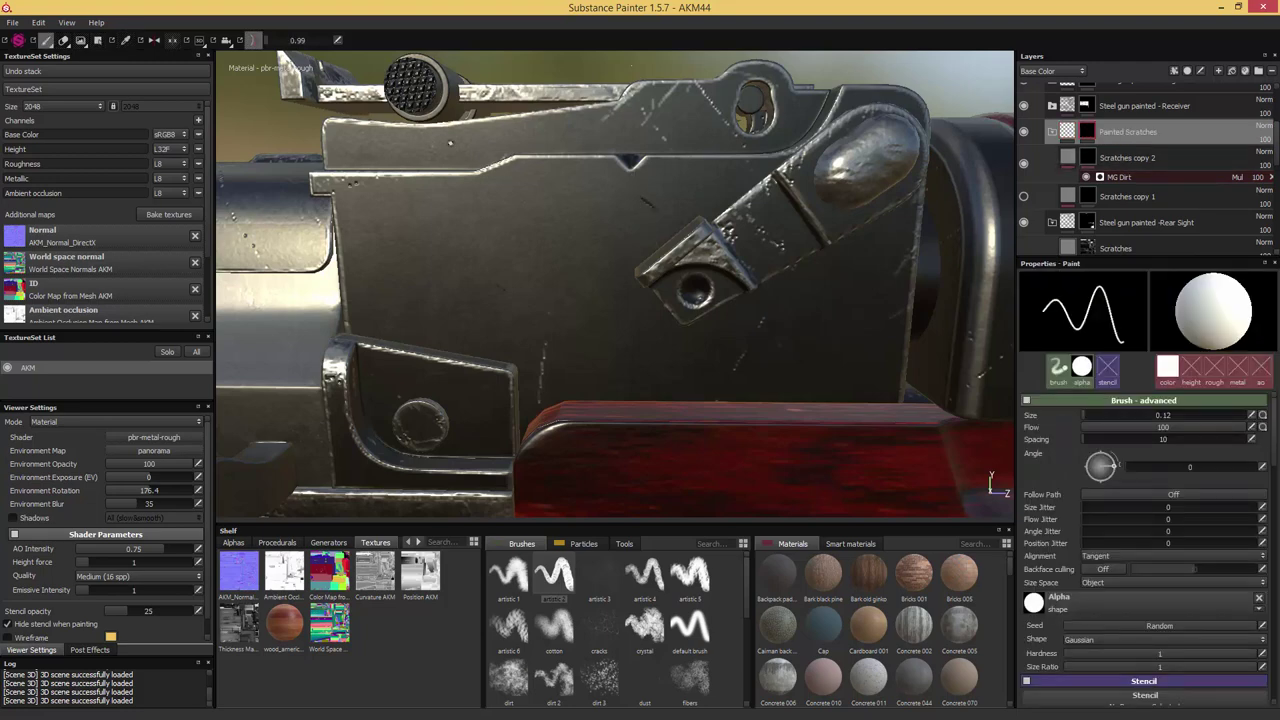
click(99, 41)
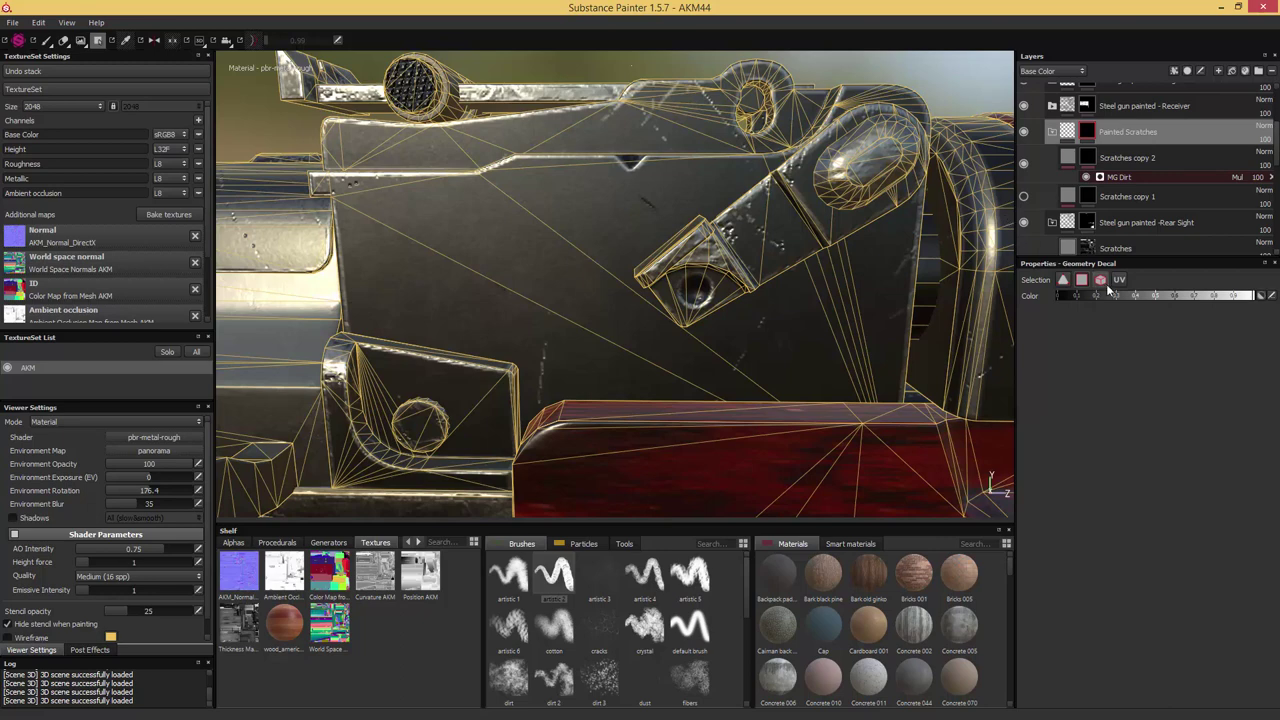
click(861, 273)
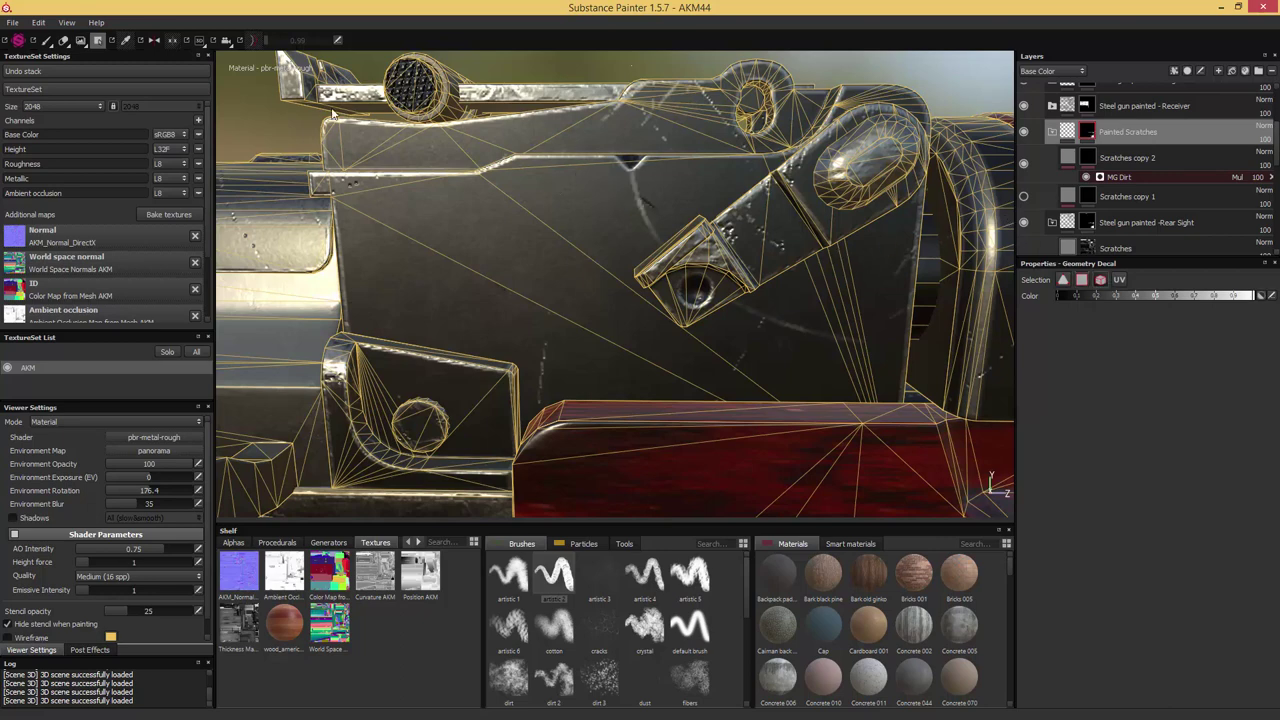
click(46, 41)
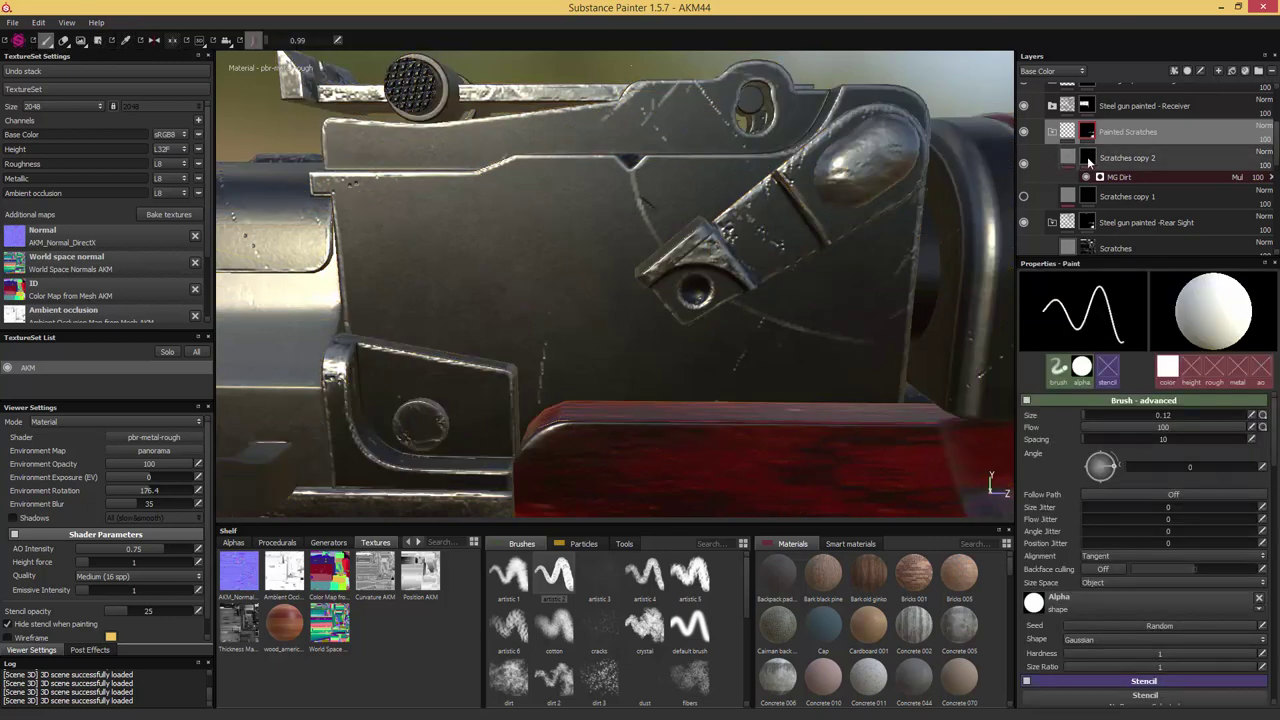
Touch up the scratch below the notch on Scratches copy 2's mask with stroke smoothing 0.09, and set its material's Height Position to 0.47
click(1043, 165)
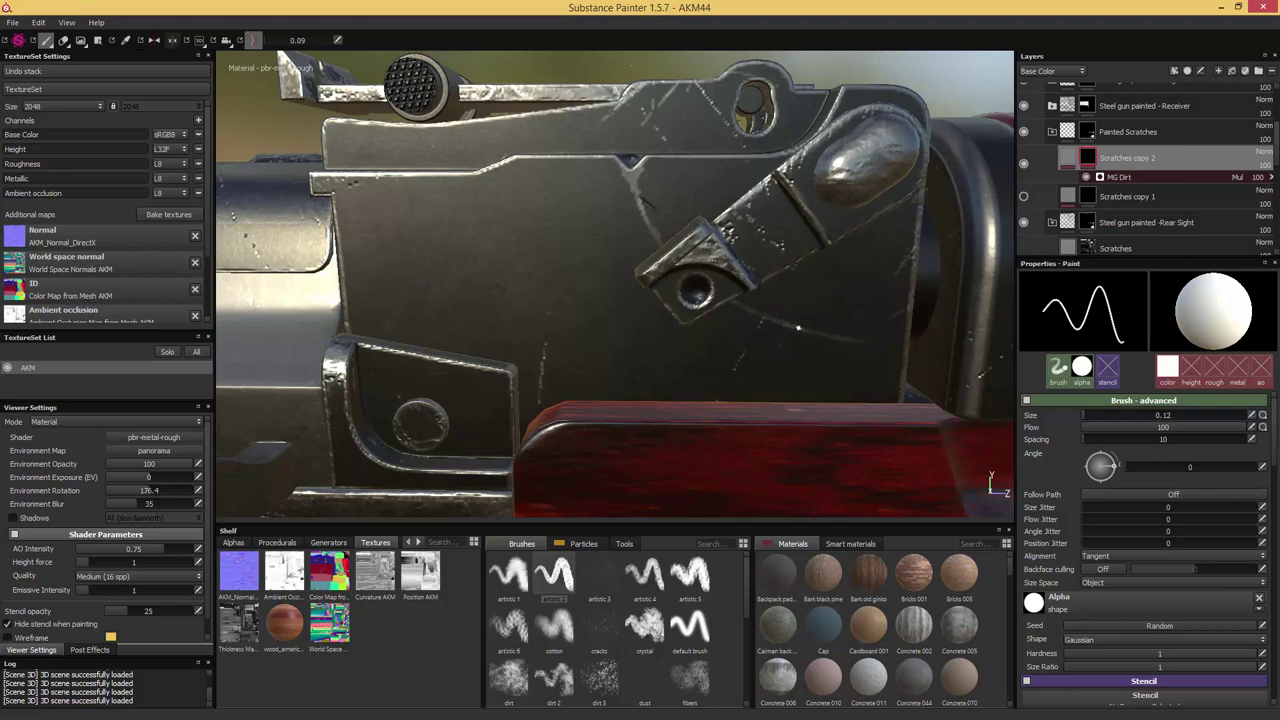
click(1068, 160)
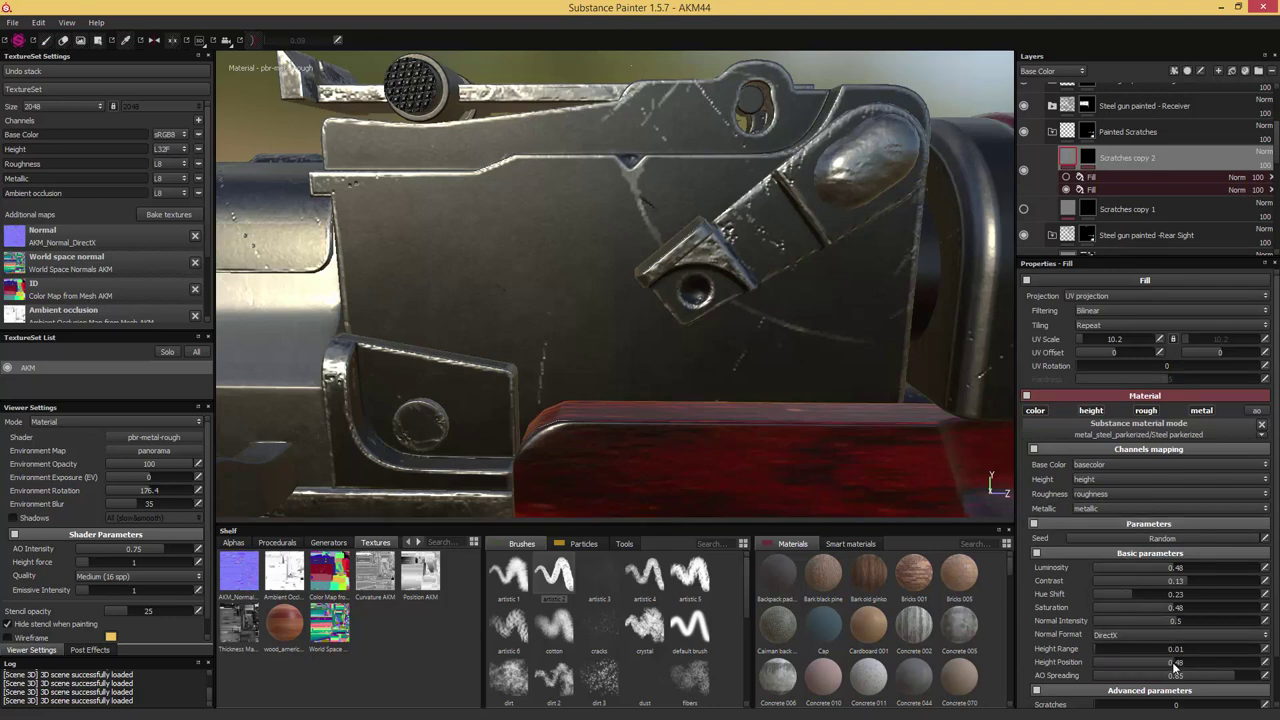
drag(1175, 668, 1174, 667)
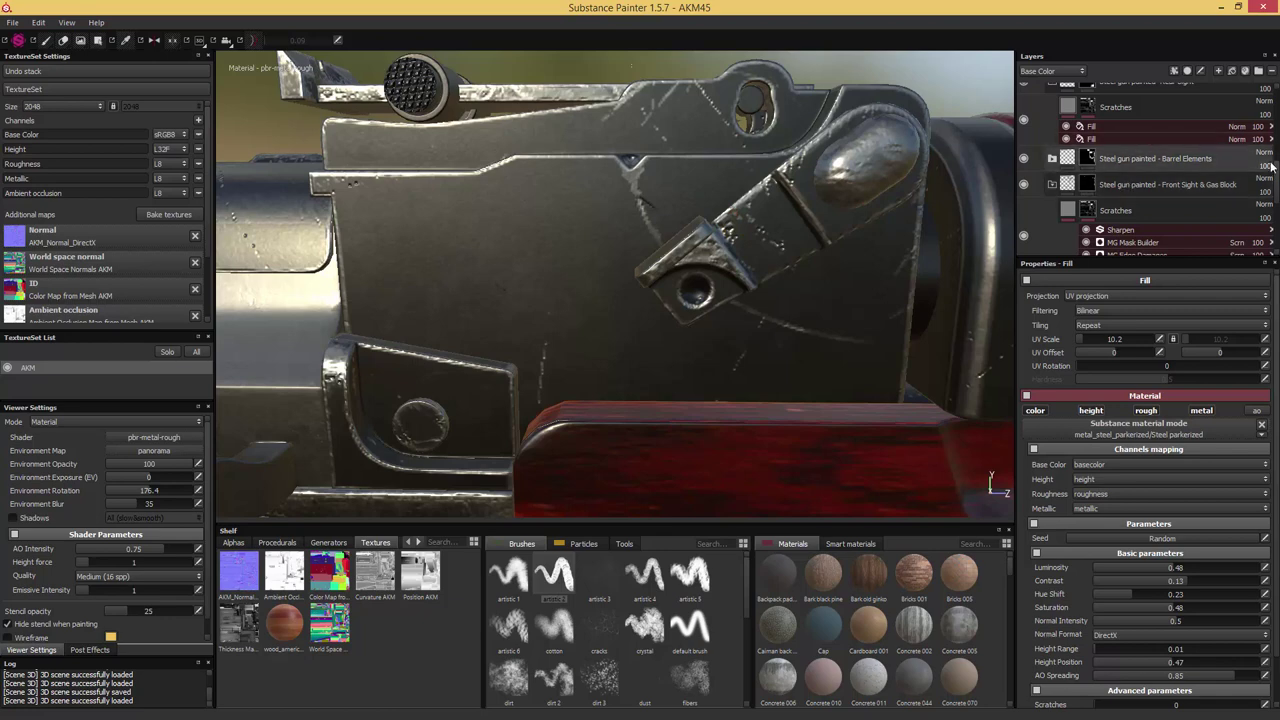
Toggle the visibility of the Scratches layer in the Rear Sight folder off and on to check its effect
drag(1275, 165, 1276, 158)
scroll(1277, 170, up, 1)
click(1024, 170)
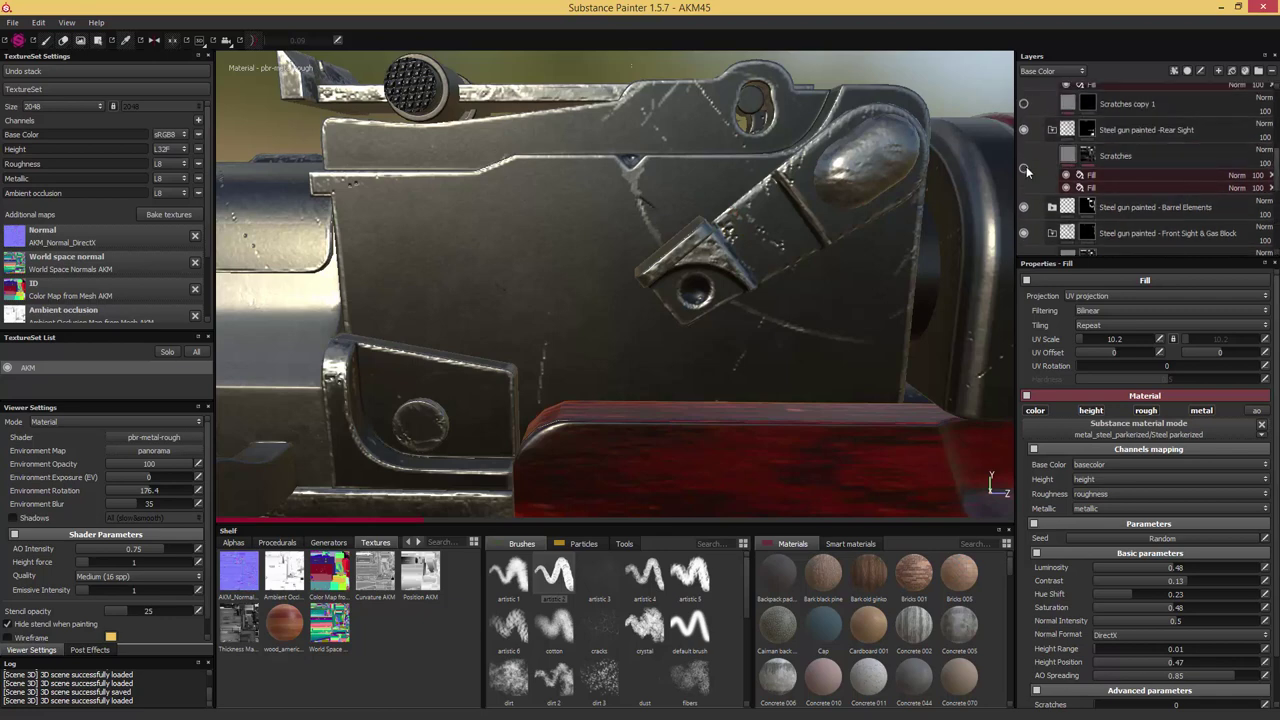
click(1024, 169)
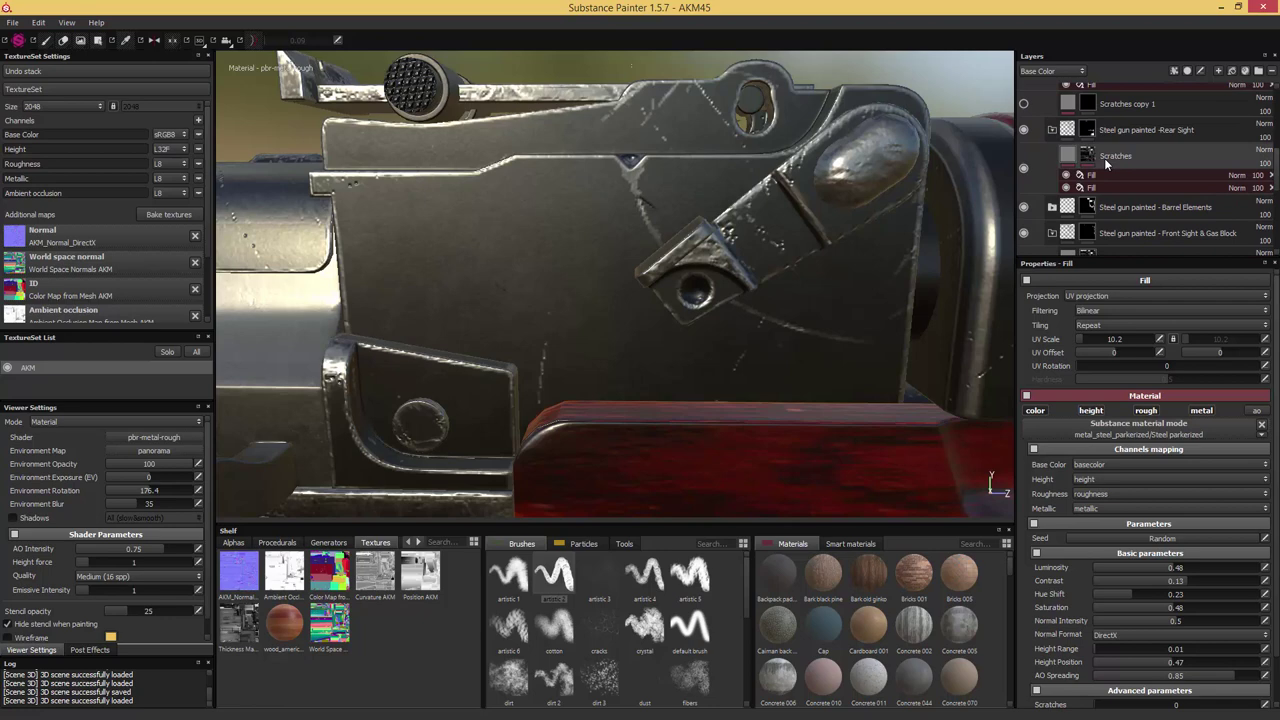
Set the Height channel opacity of the Rear Sight folder's Scratches layer to 63 and return the layer stack to Base Color
click(1067, 157)
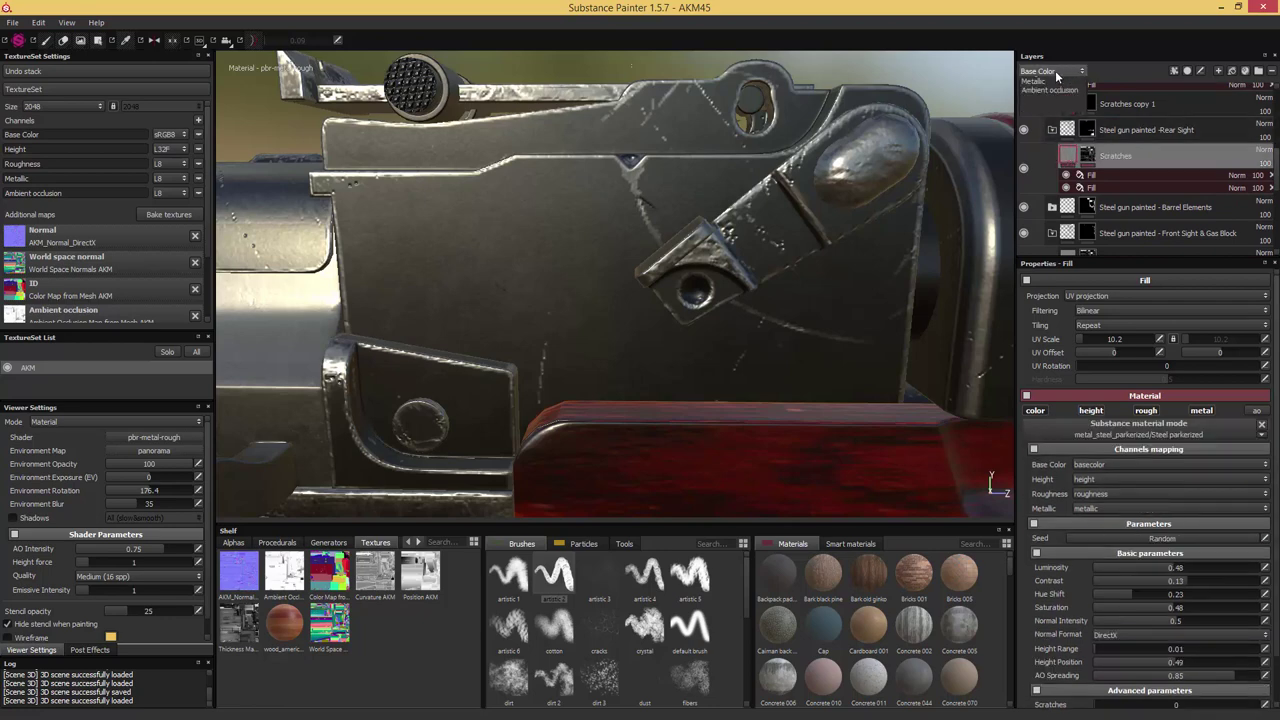
click(1040, 92)
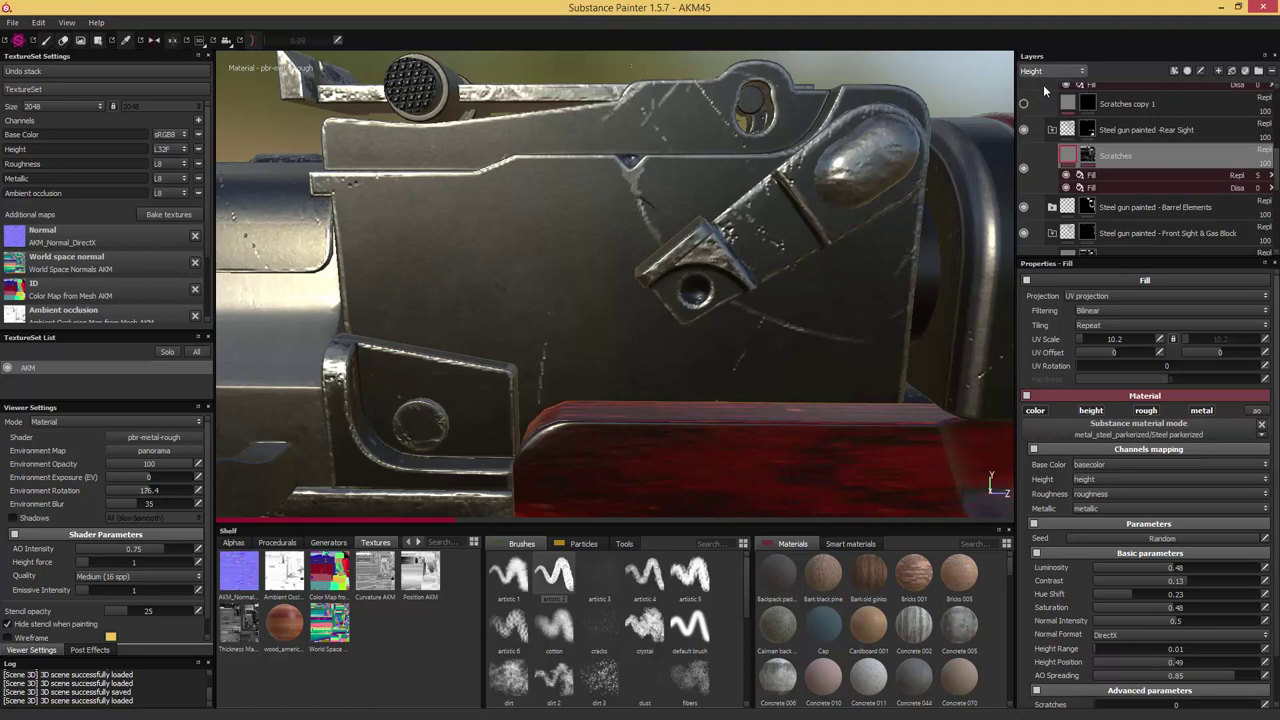
click(1270, 166)
drag(1272, 172, 1255, 181)
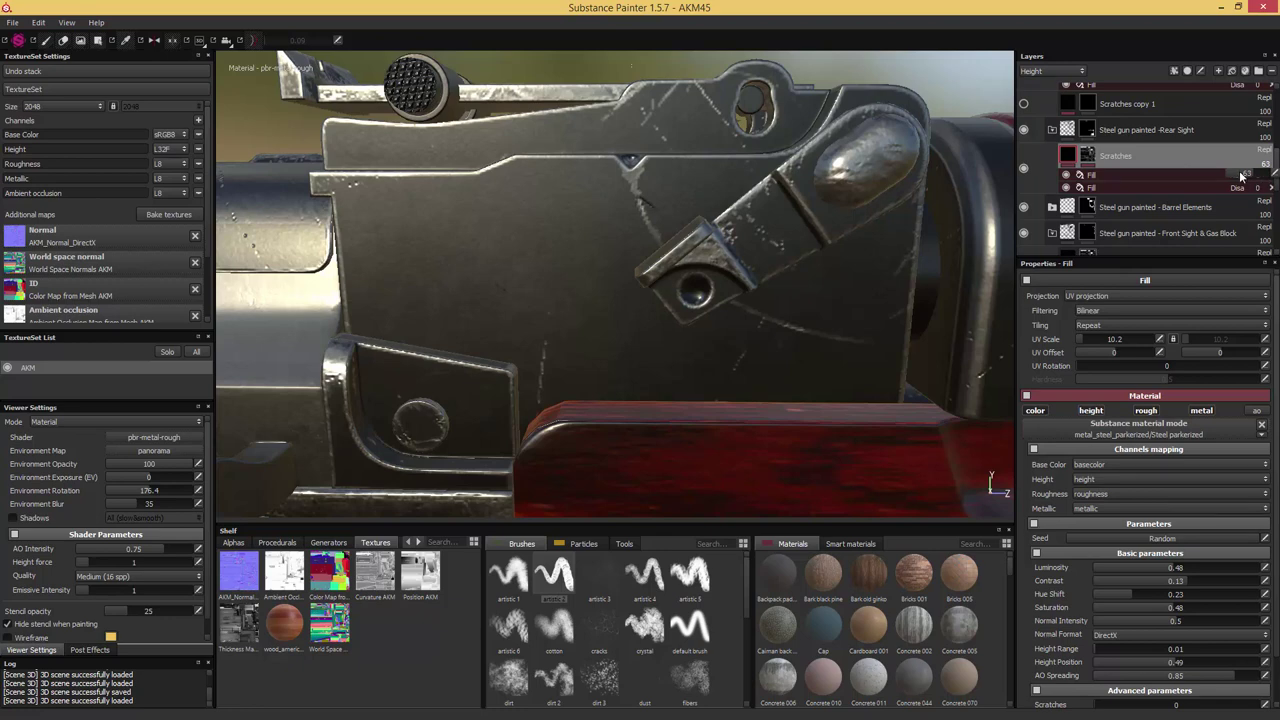
click(1060, 71)
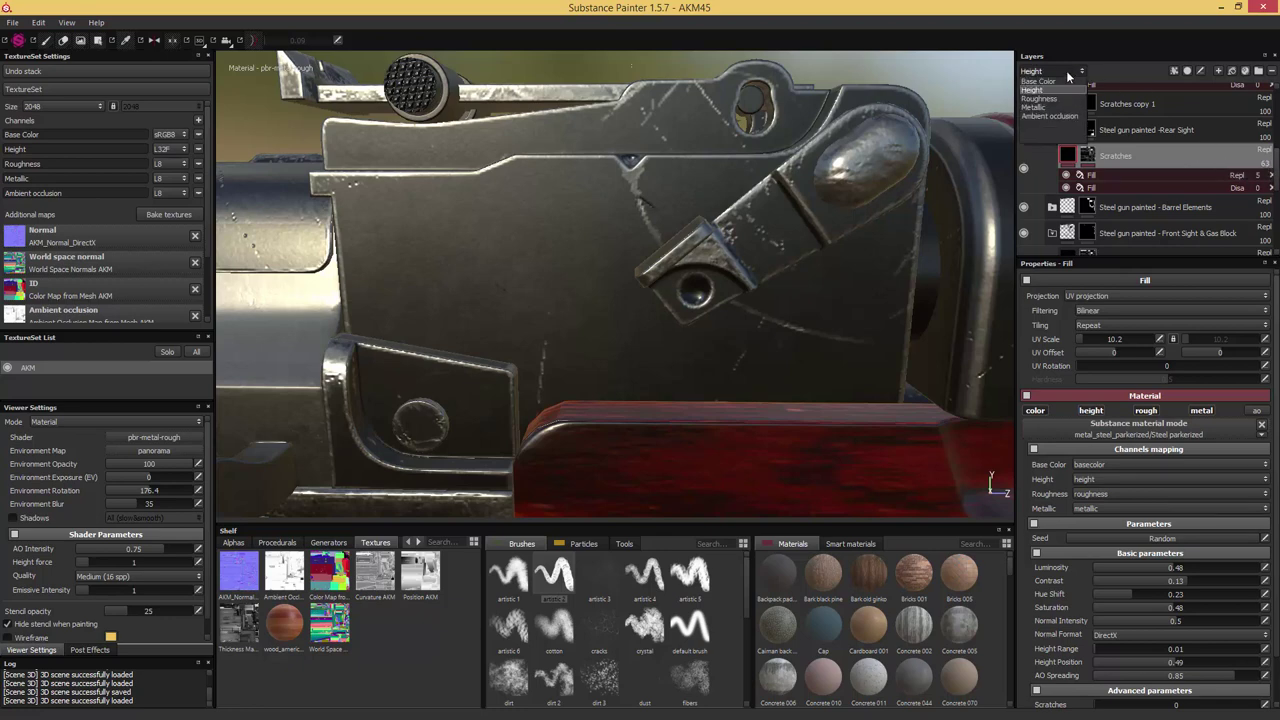
click(1050, 86)
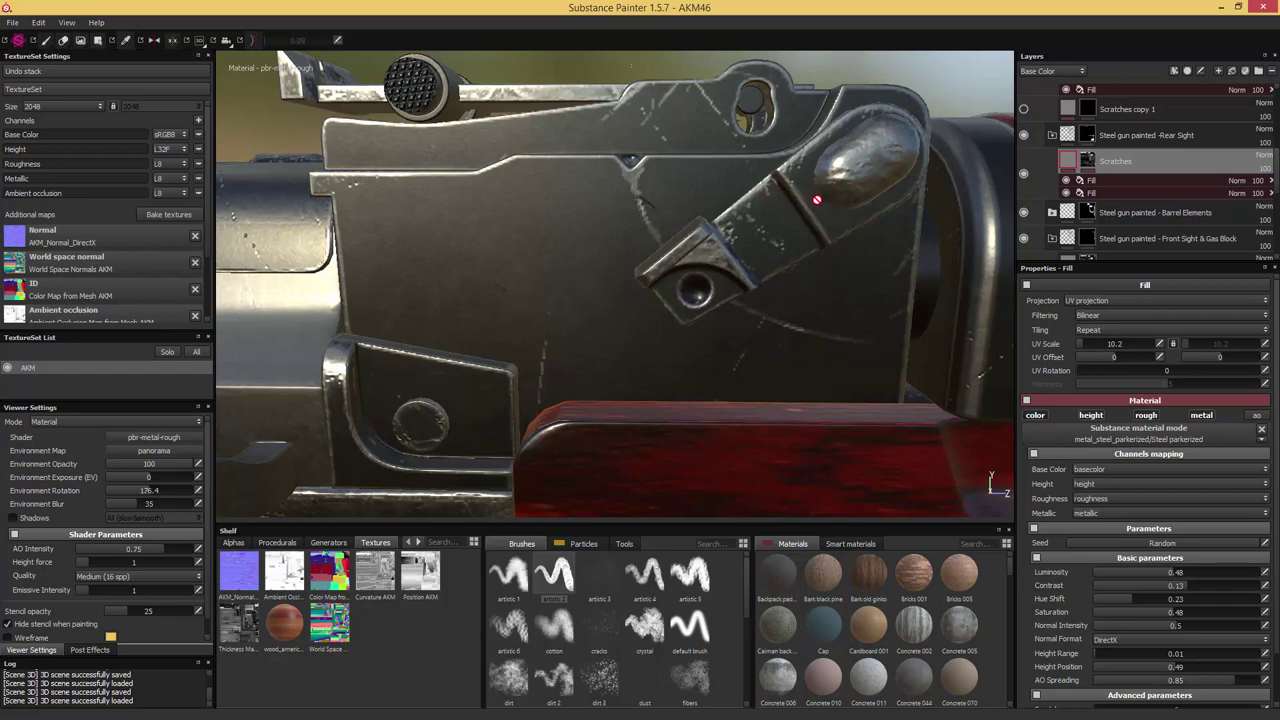
Remove the rounded end of the rear sight lever from the Steel gun painted - Screws folder's mask using polygon fill
drag(1277, 166, 1277, 122)
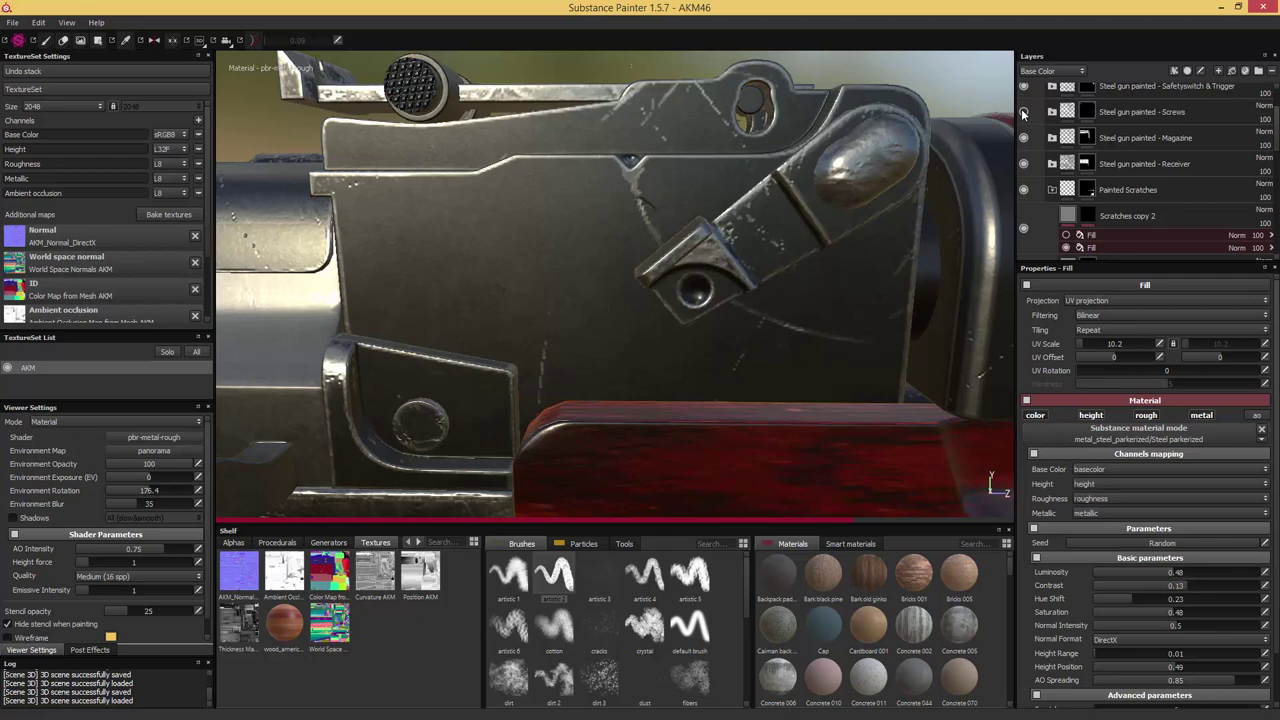
click(1023, 113)
click(1023, 113)
click(1087, 113)
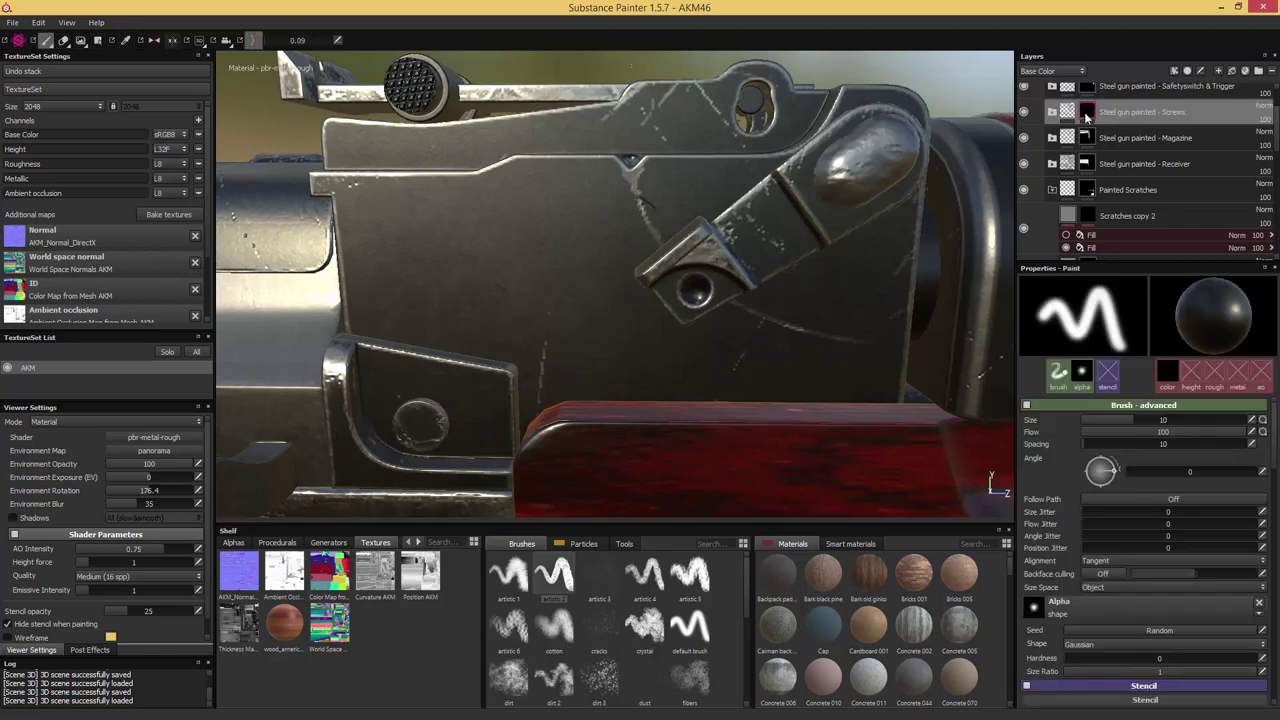
click(97, 40)
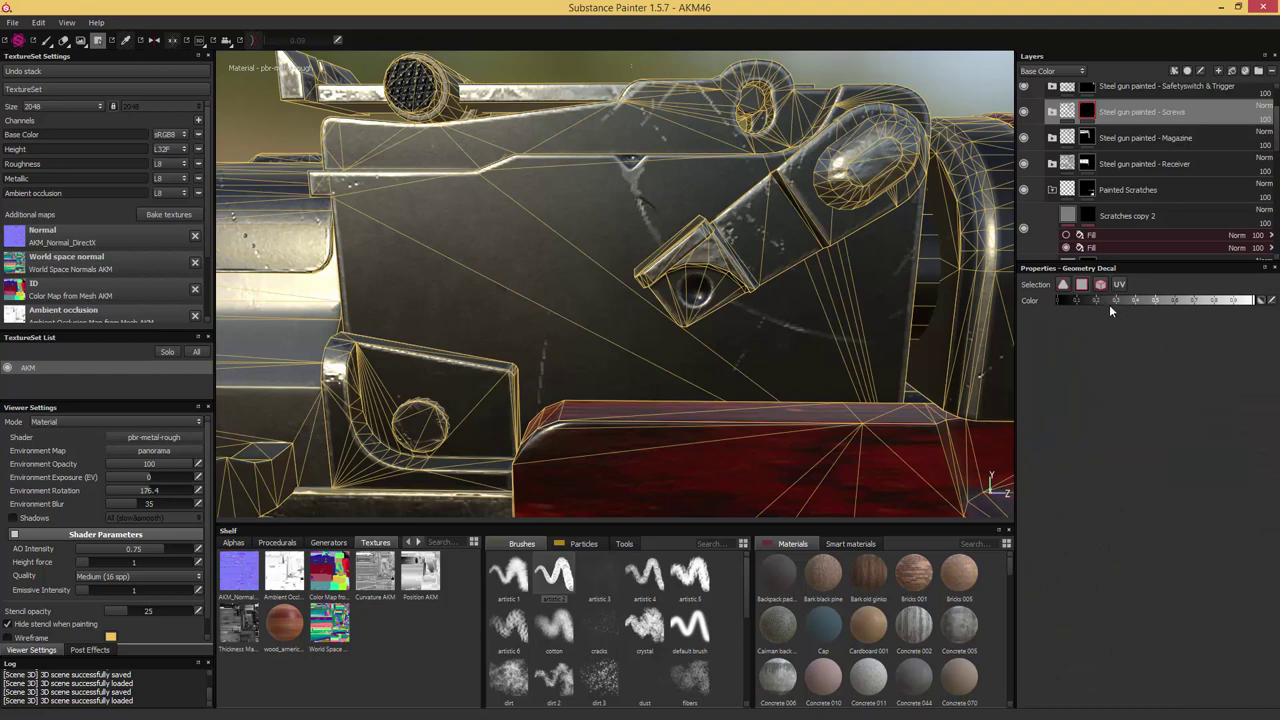
click(869, 153)
click(46, 40)
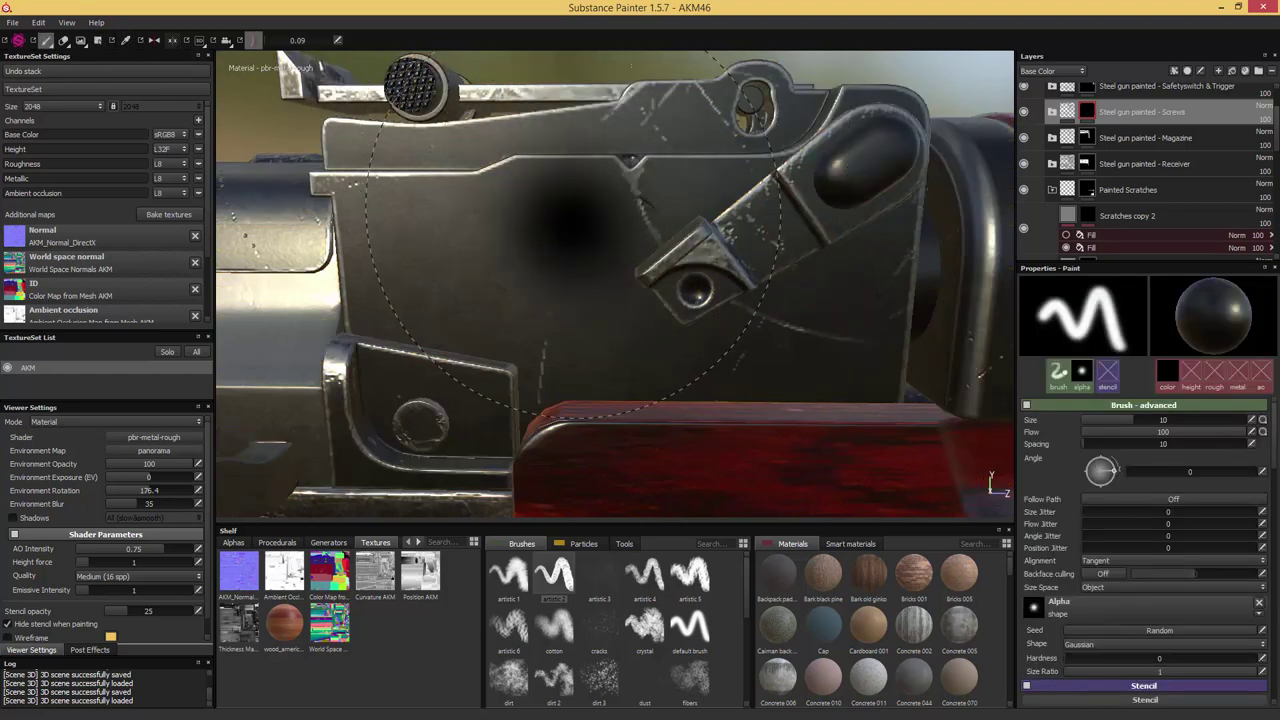
Duplicate the Steel gun painted - Screws folder and rename the copy Steel gun painted - rear sight bits
key(alt)
alt+drag(575, 230, 679, 240)
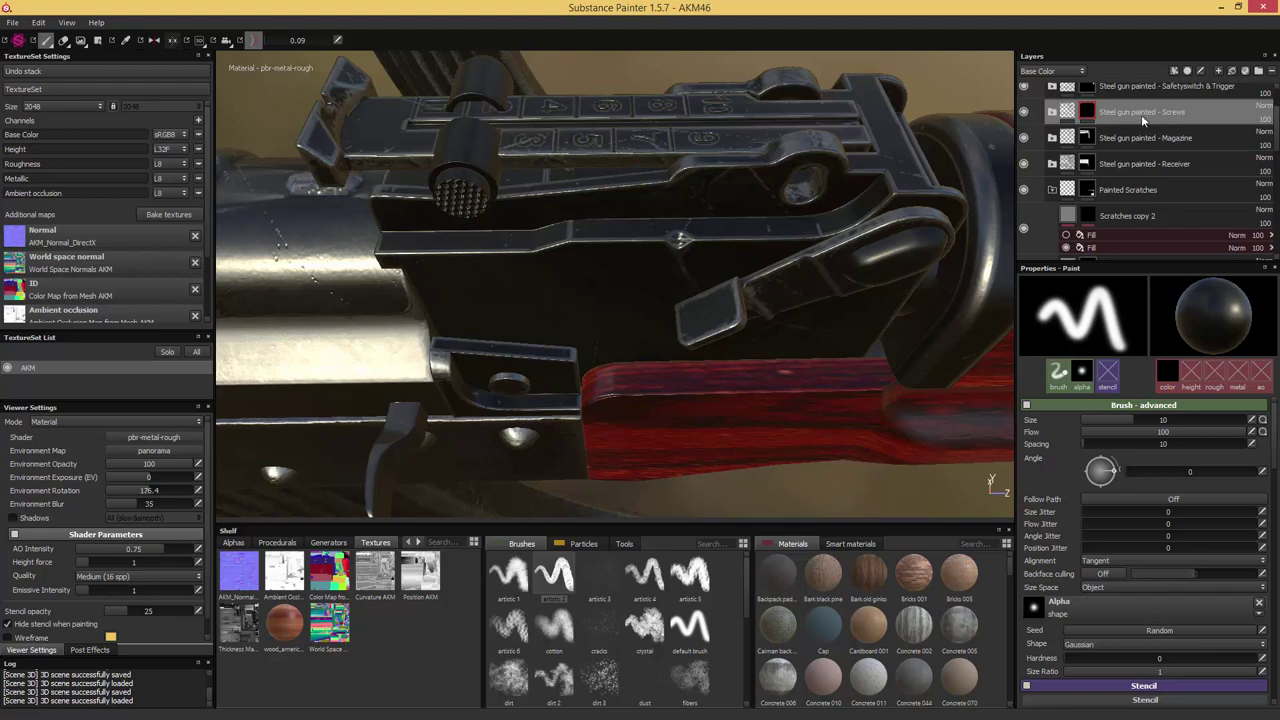
scroll(1141, 114, up, 1)
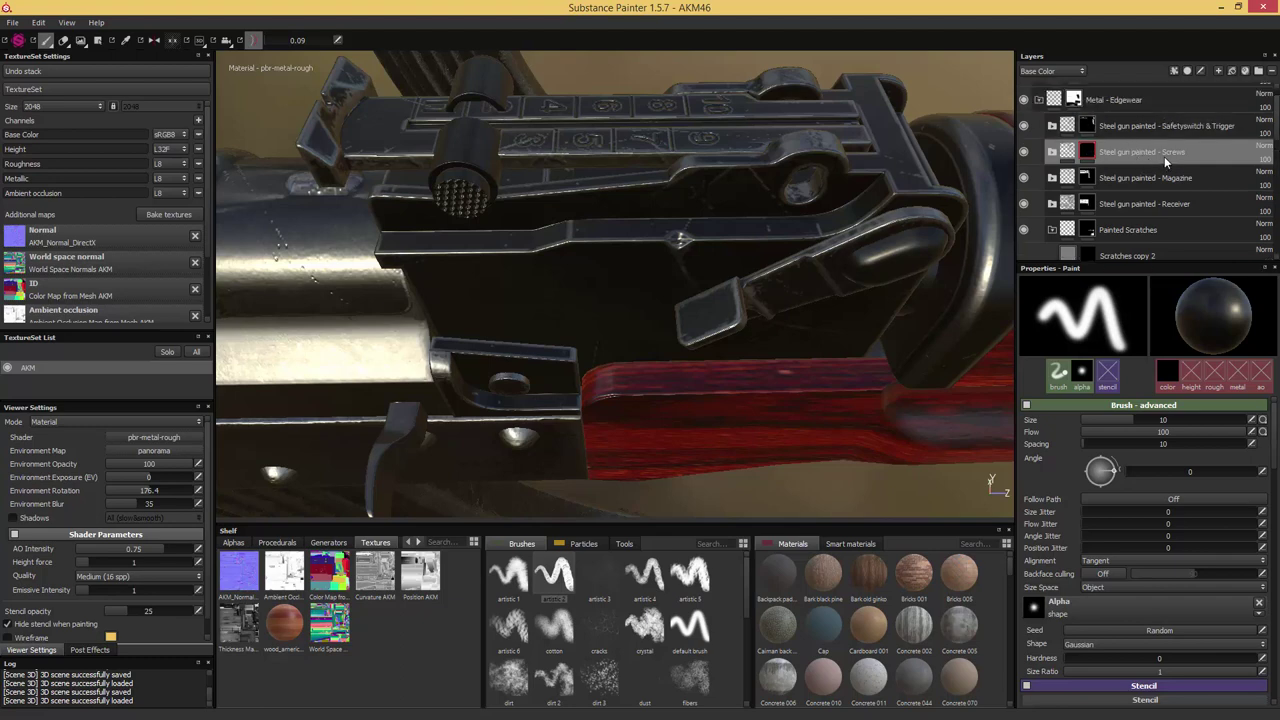
key(ctrl+d)
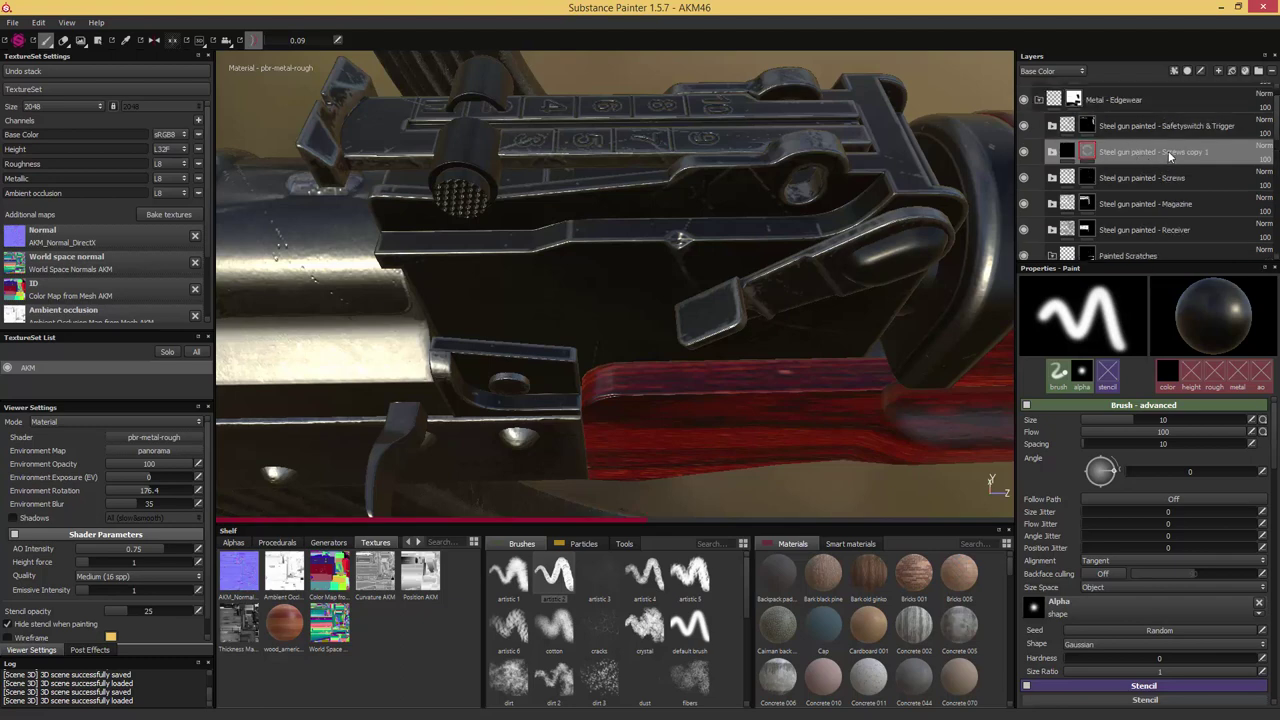
double_click(1170, 152)
drag(1160, 152, 1243, 153)
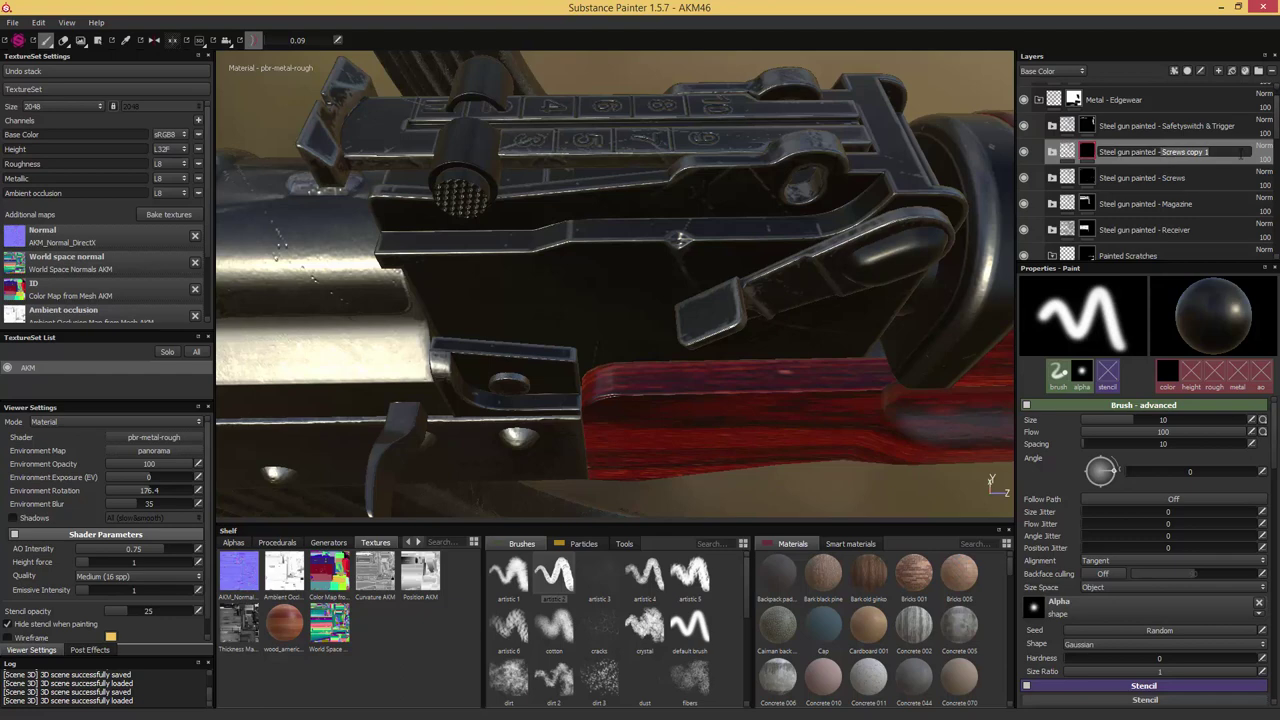
key(BackSpace)
key(Return)
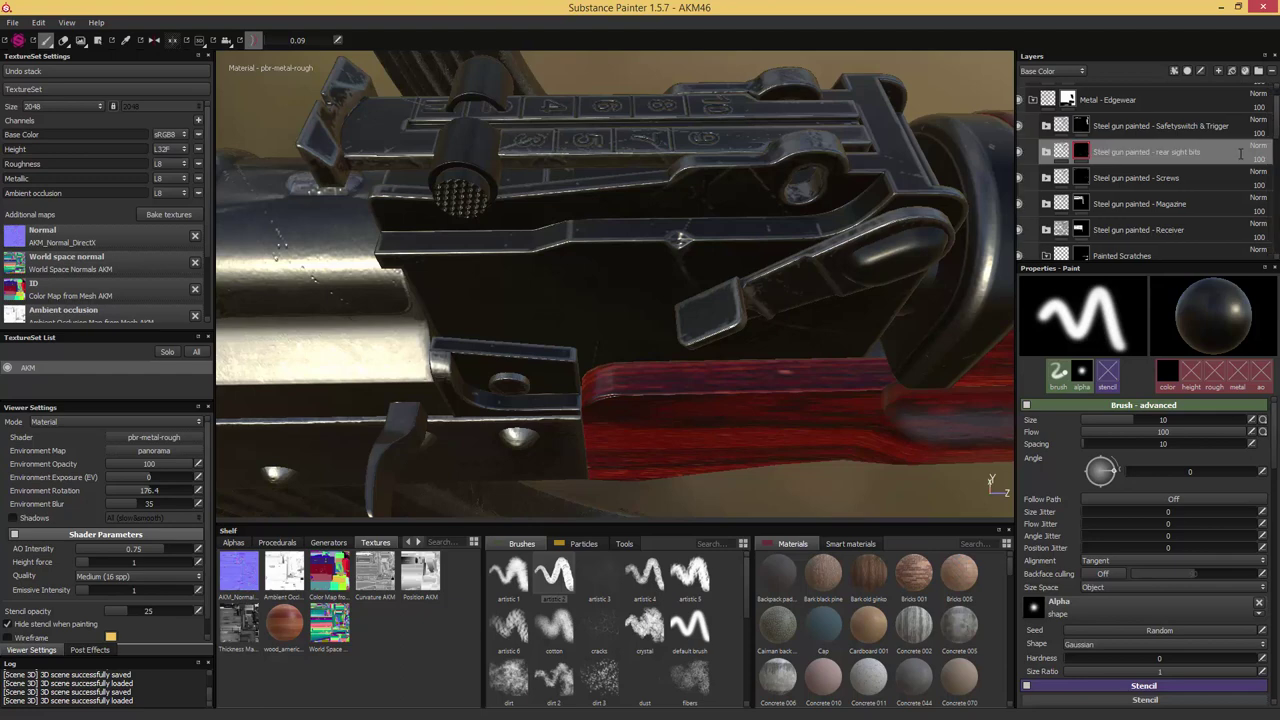
Reset the rear sight bits folder's mask to black and polygon-fill the sight slider knobs and the lever's rounded end white
right_click(1080, 155)
click(1121, 170)
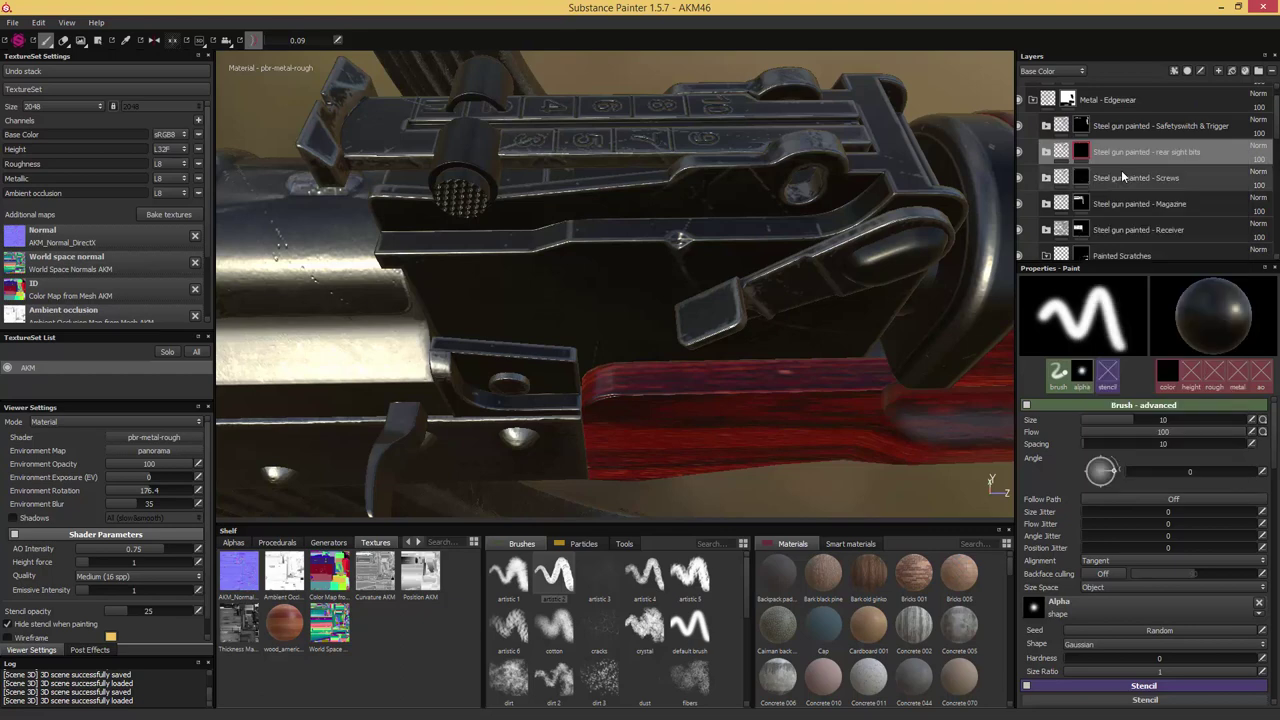
click(97, 40)
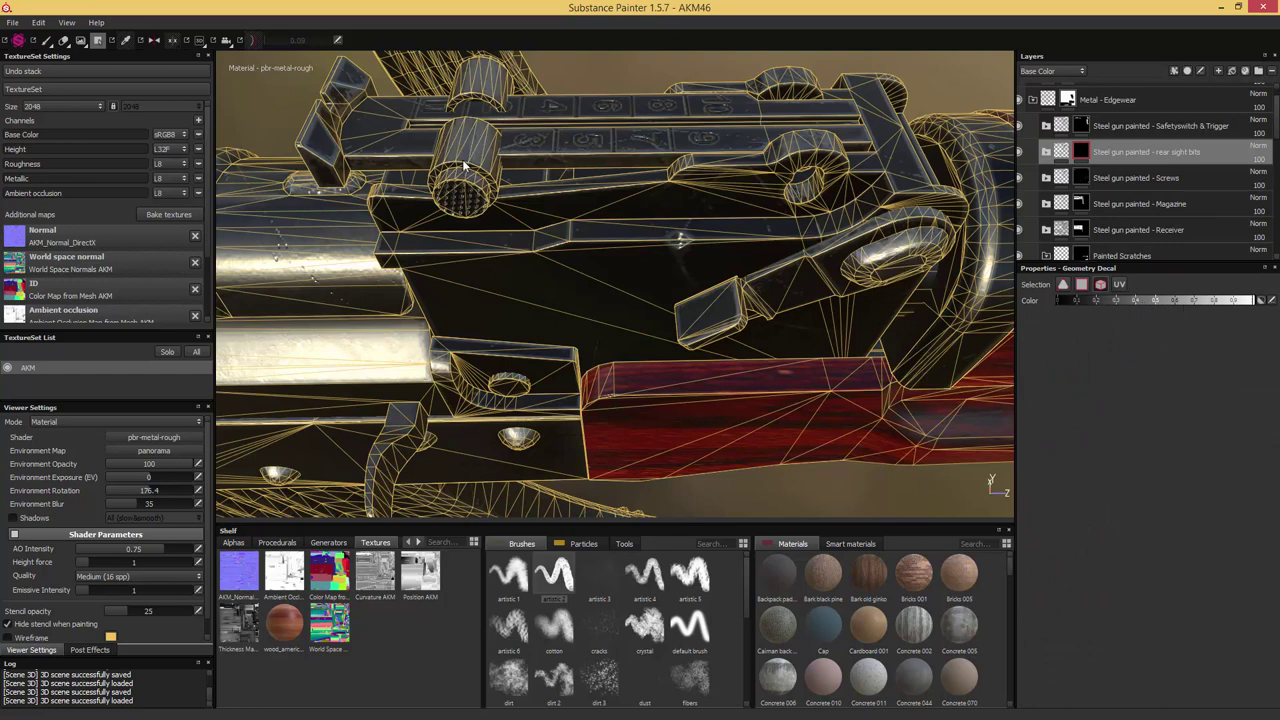
click(46, 40)
mouse_move(222, 107)
shift+right_down()
mouse_move(234, 233)
mouse_move(276, 245)
shift+right_up()
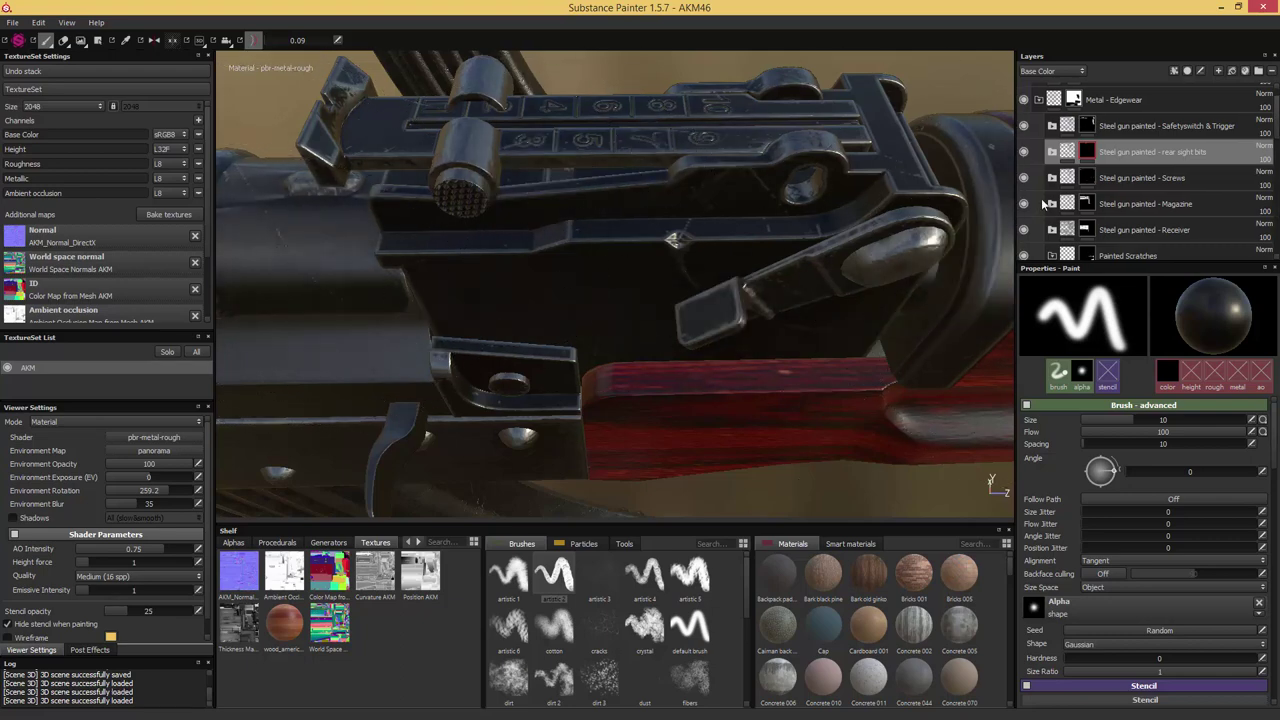
In the rear sight bits Scratches mask, disable MG Mask Builder and MG Edge Damages, and replace MG Metal Edge Wear's Curvature input with uniform grey about 0.6
click(1052, 151)
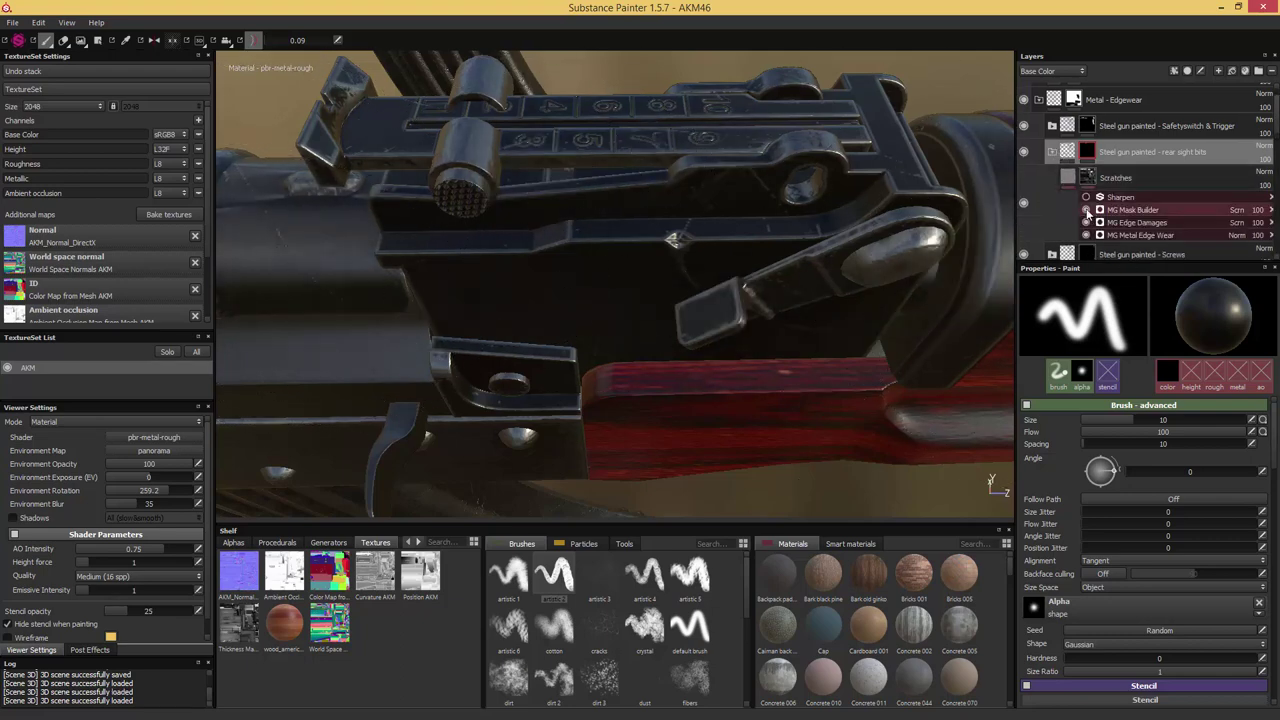
click(1087, 222)
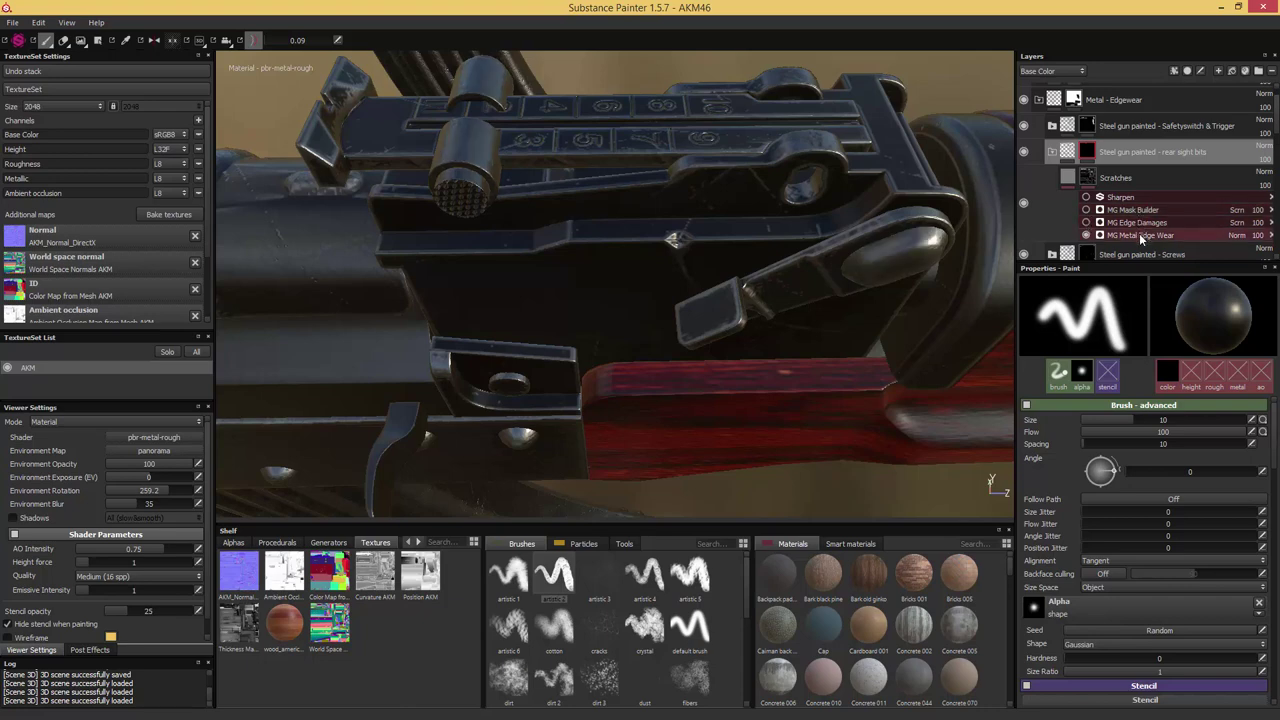
click(1140, 236)
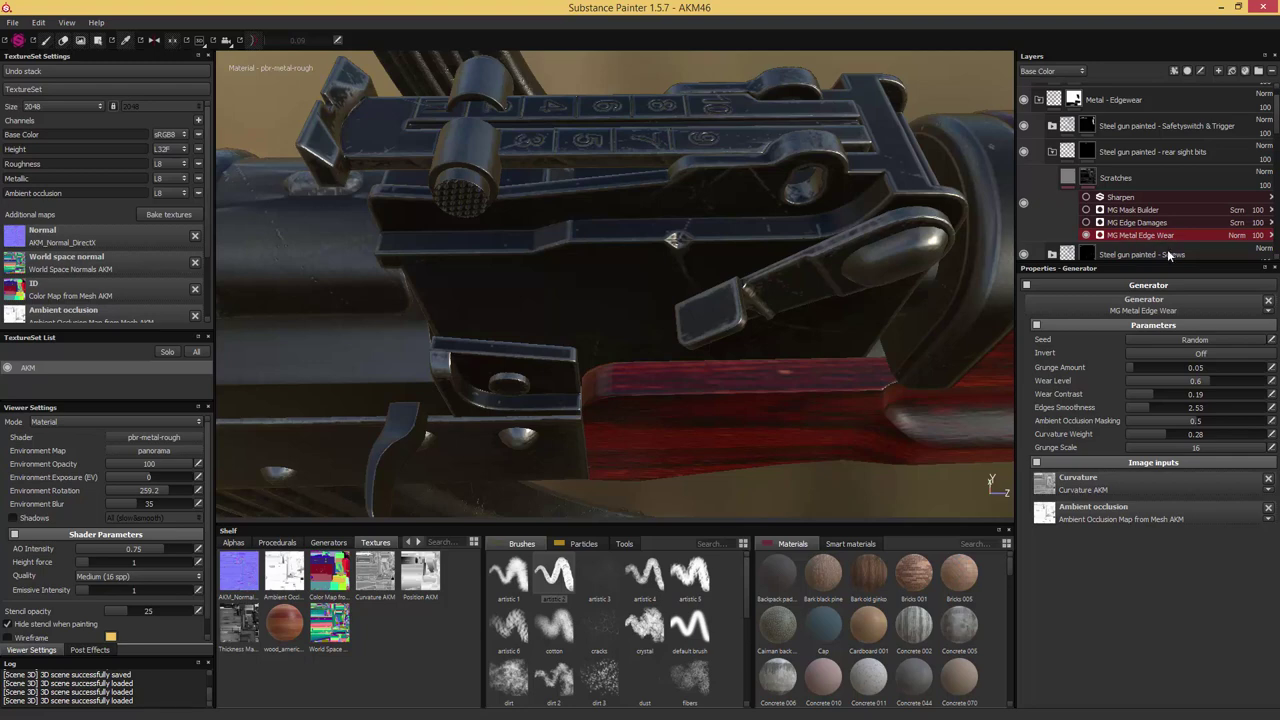
click(1268, 481)
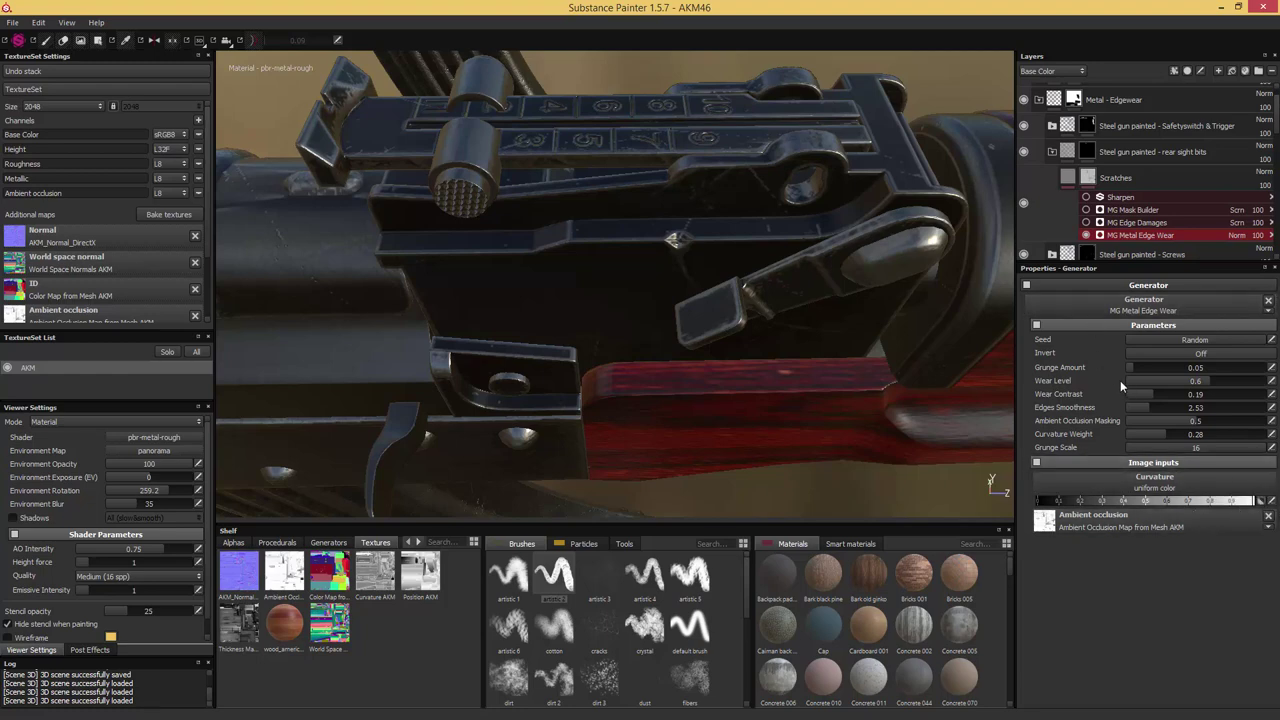
click(1169, 502)
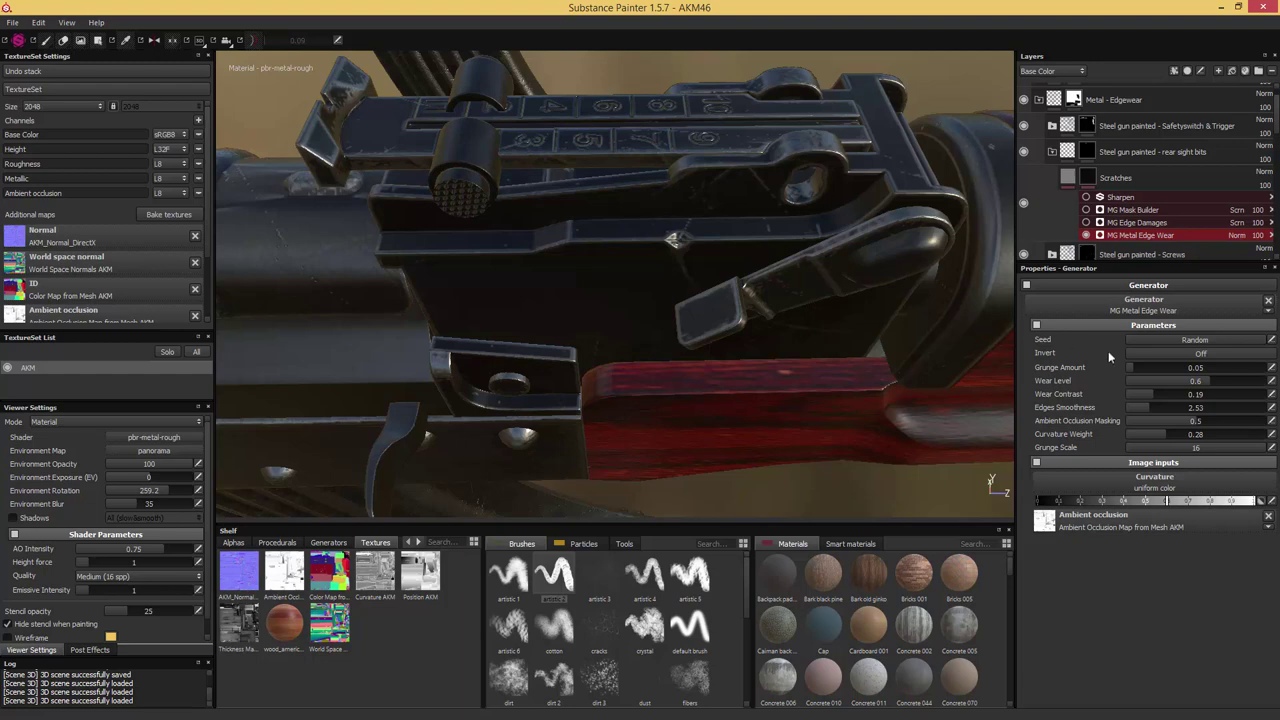
Set MG Metal Edge Wear's Grunge Amount to 0.28, Wear Level to 0.79, Wear Contrast to 0.56 and Grunge Scale to 1
drag(1142, 366, 1158, 367)
drag(1218, 388, 1237, 393)
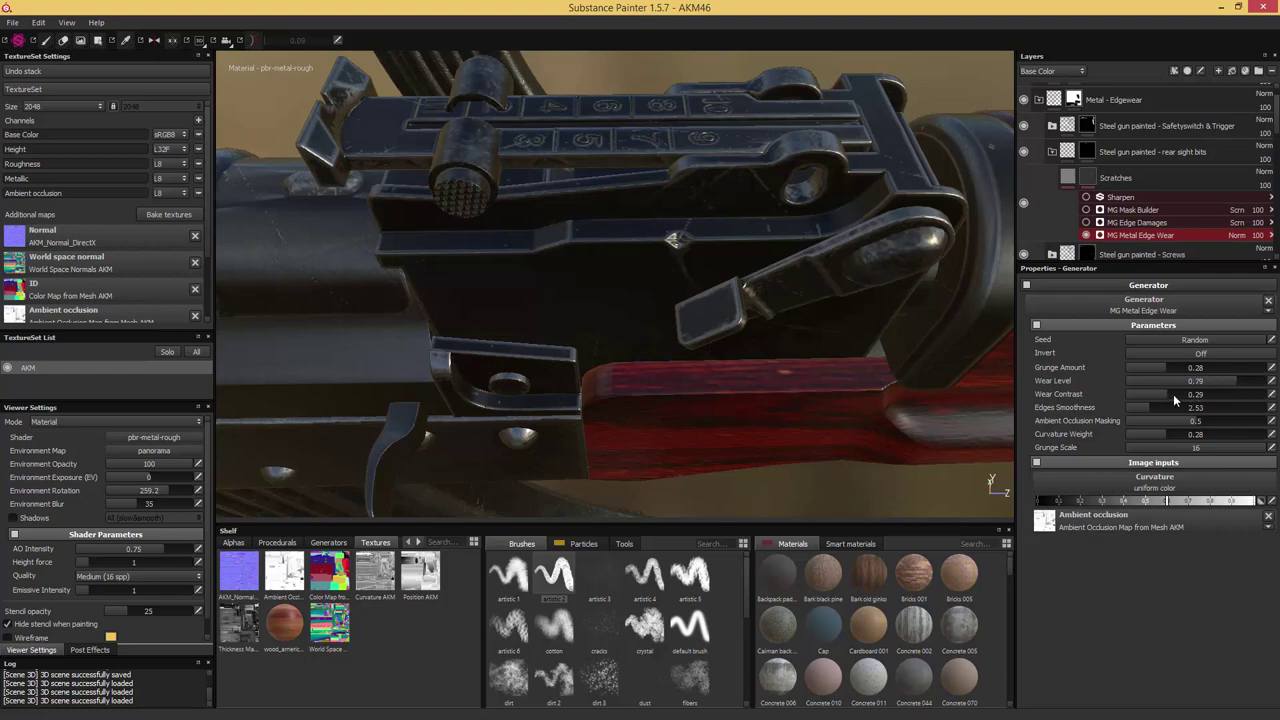
drag(1173, 394, 1202, 401)
drag(1172, 448, 1120, 448)
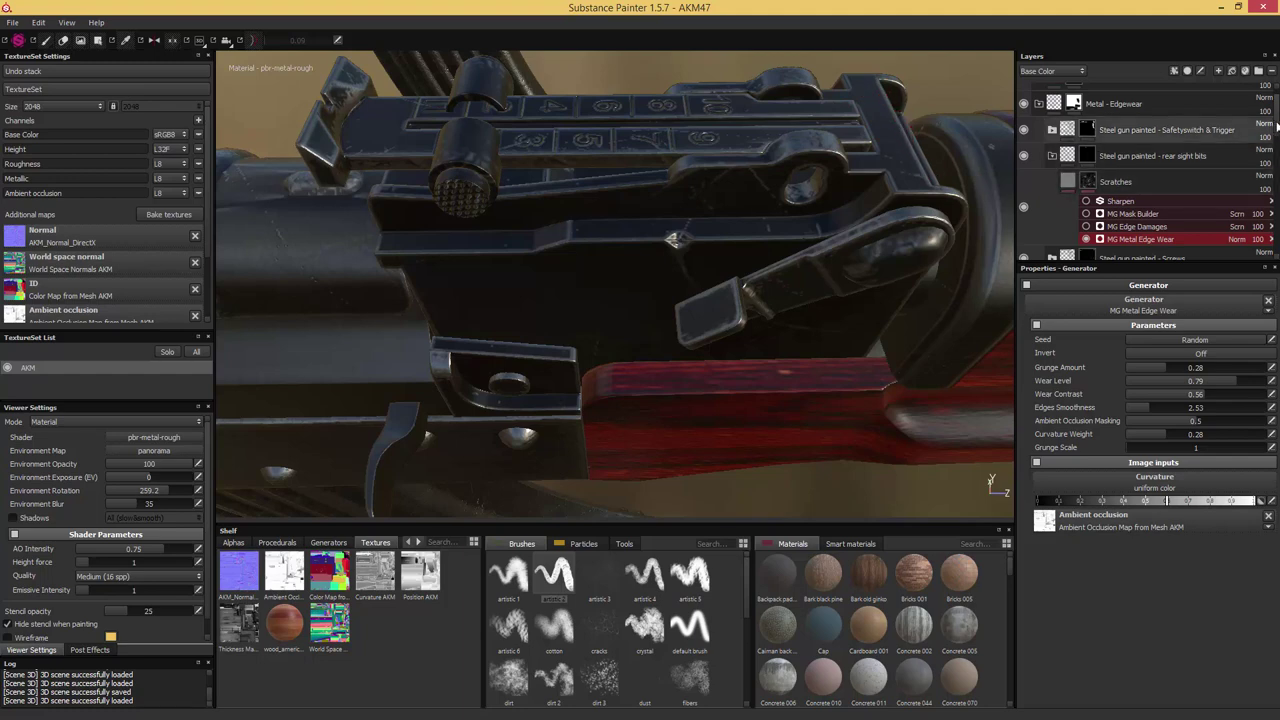
Add an MG Selective Dirt generator to the mask of the Rear Sight folder's Scratches layer and set its blending mode to Multiply
drag(1278, 125, 1277, 204)
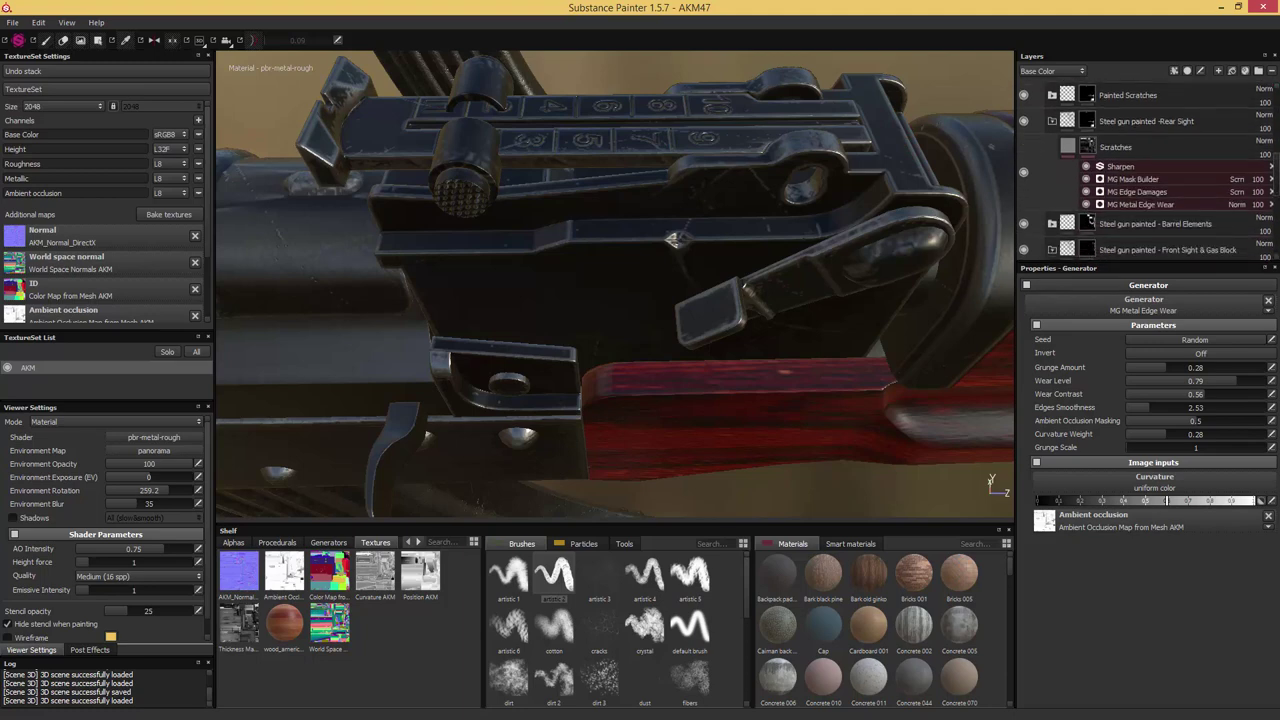
click(1090, 151)
right_click(1090, 151)
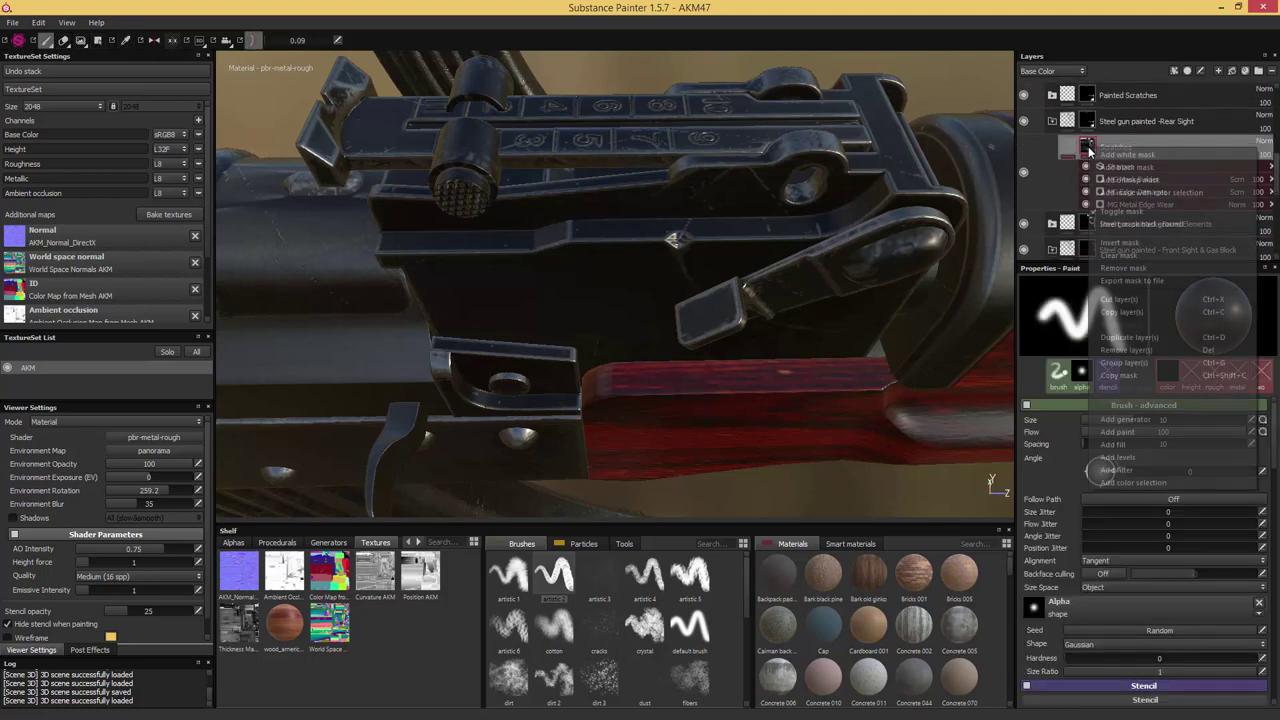
click(1146, 424)
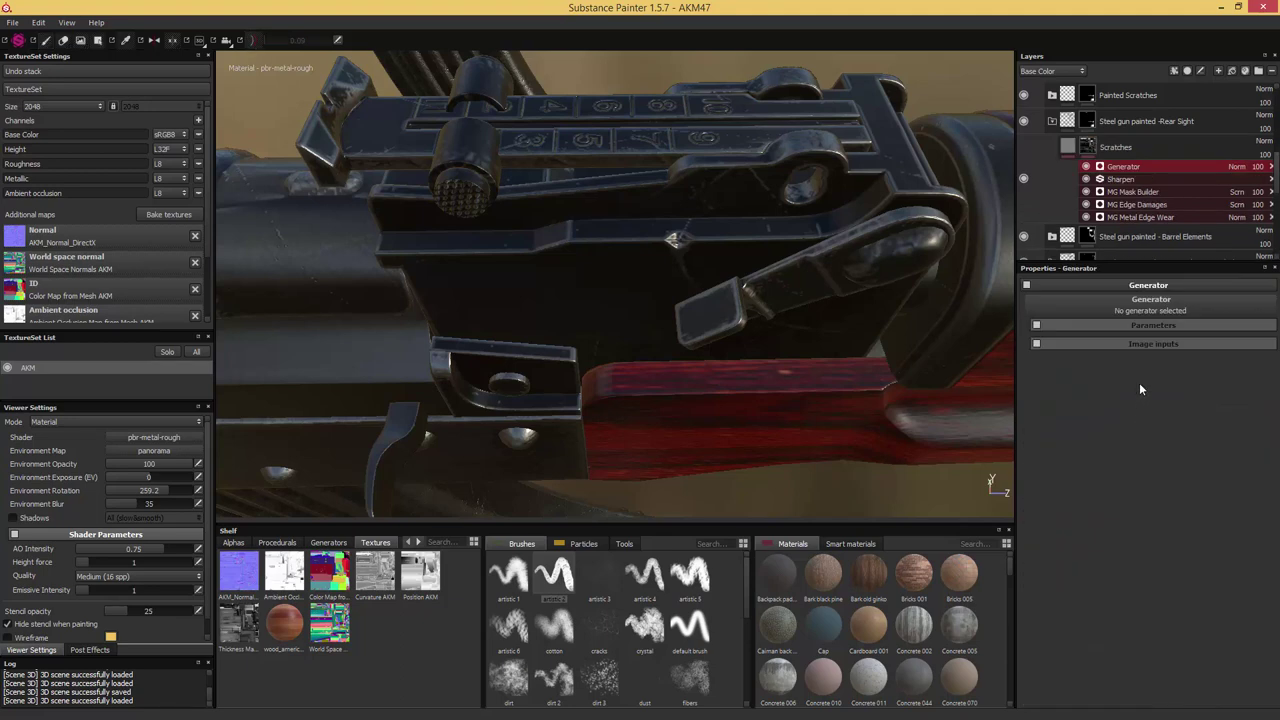
click(1153, 300)
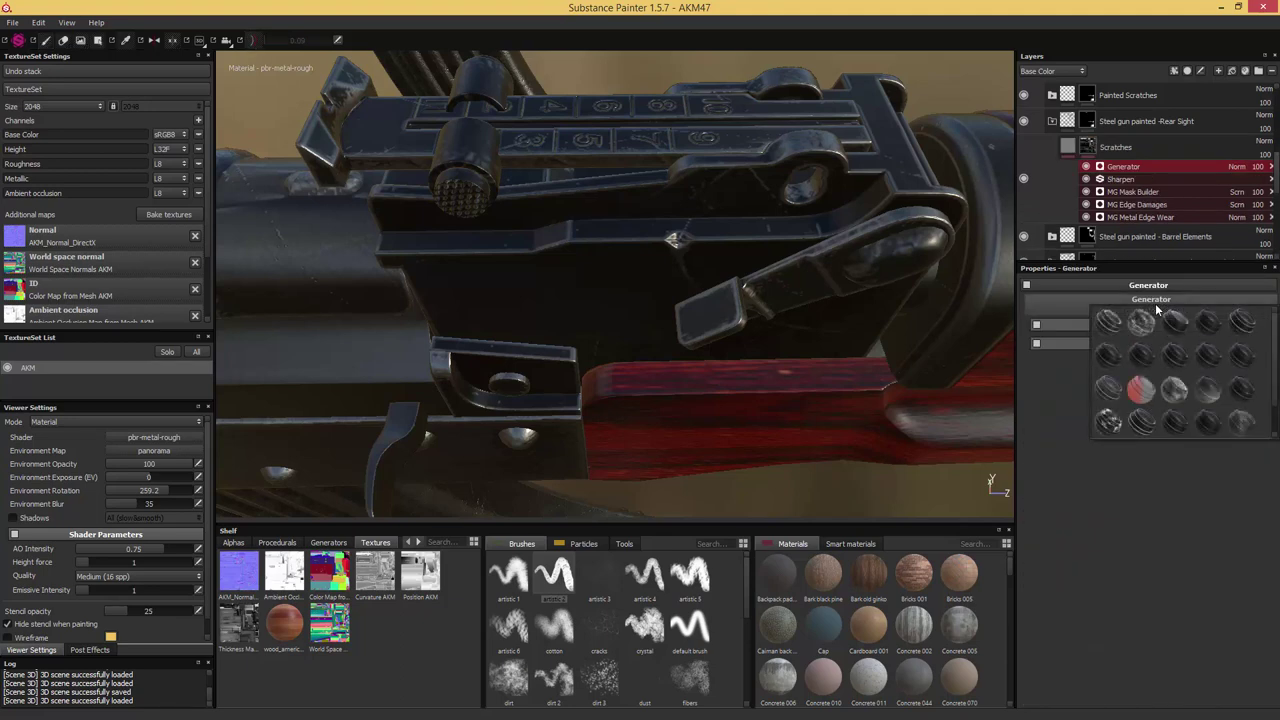
click(1206, 423)
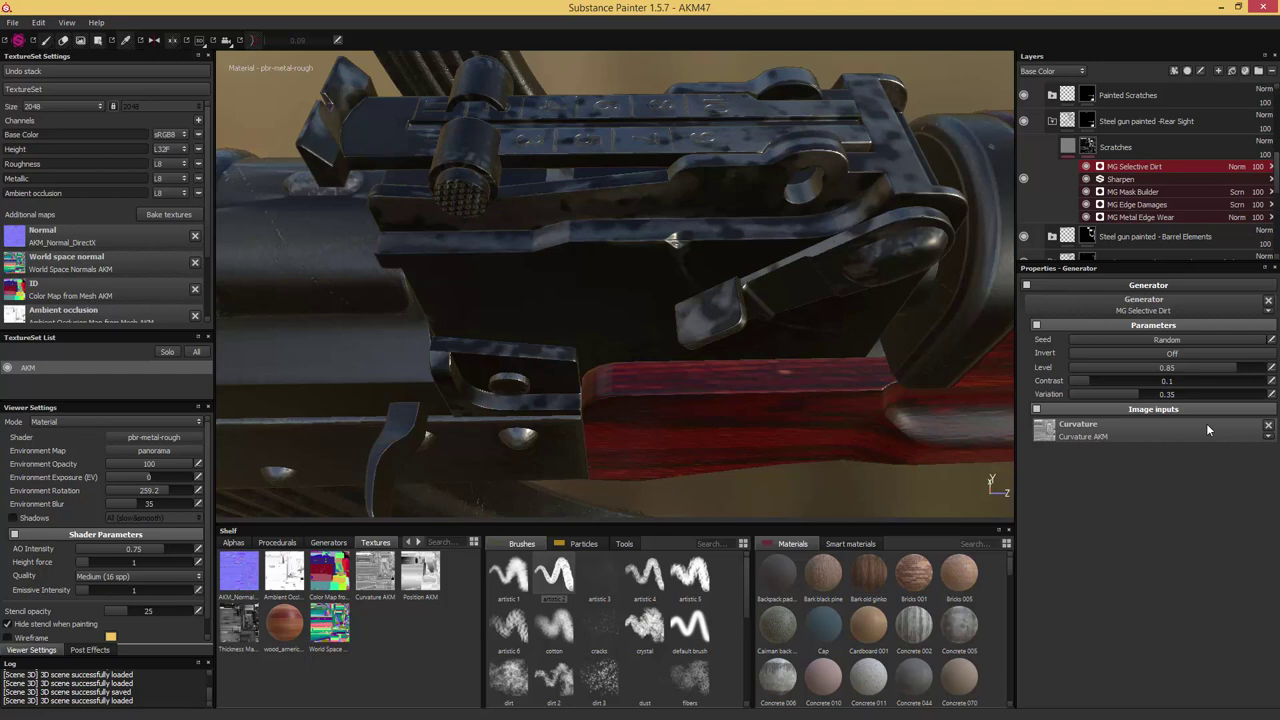
click(1237, 167)
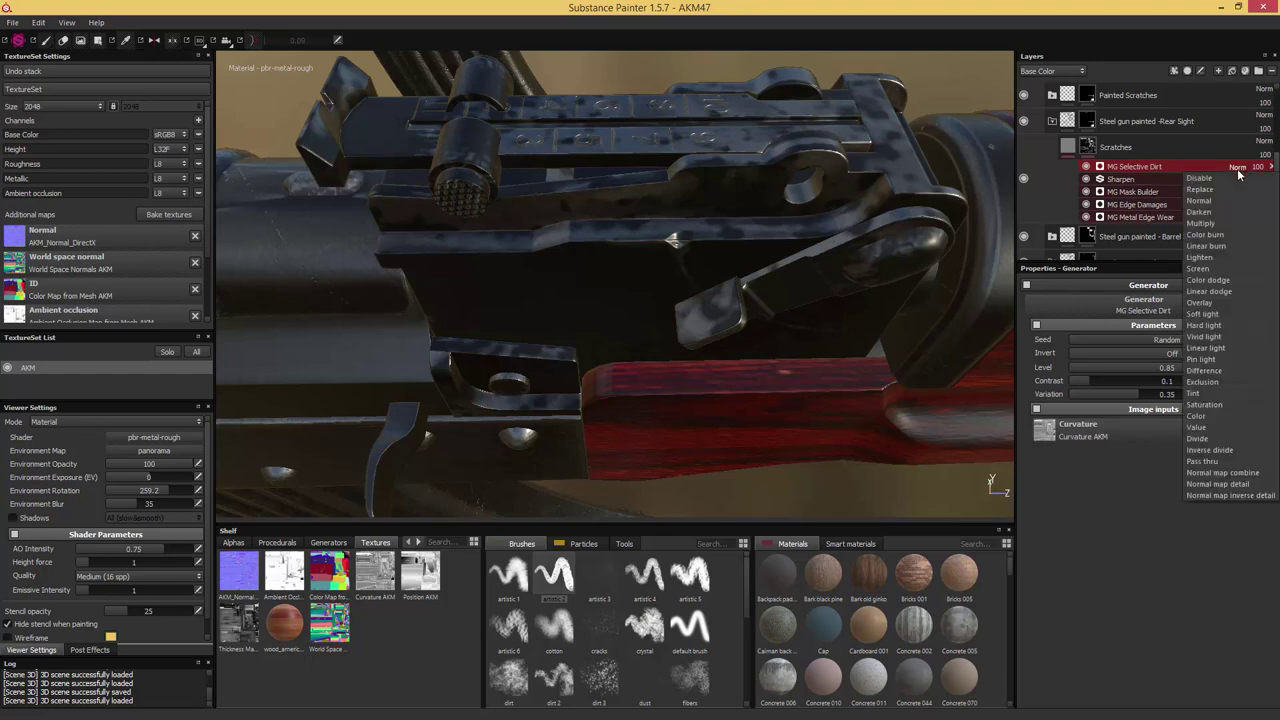
click(1204, 222)
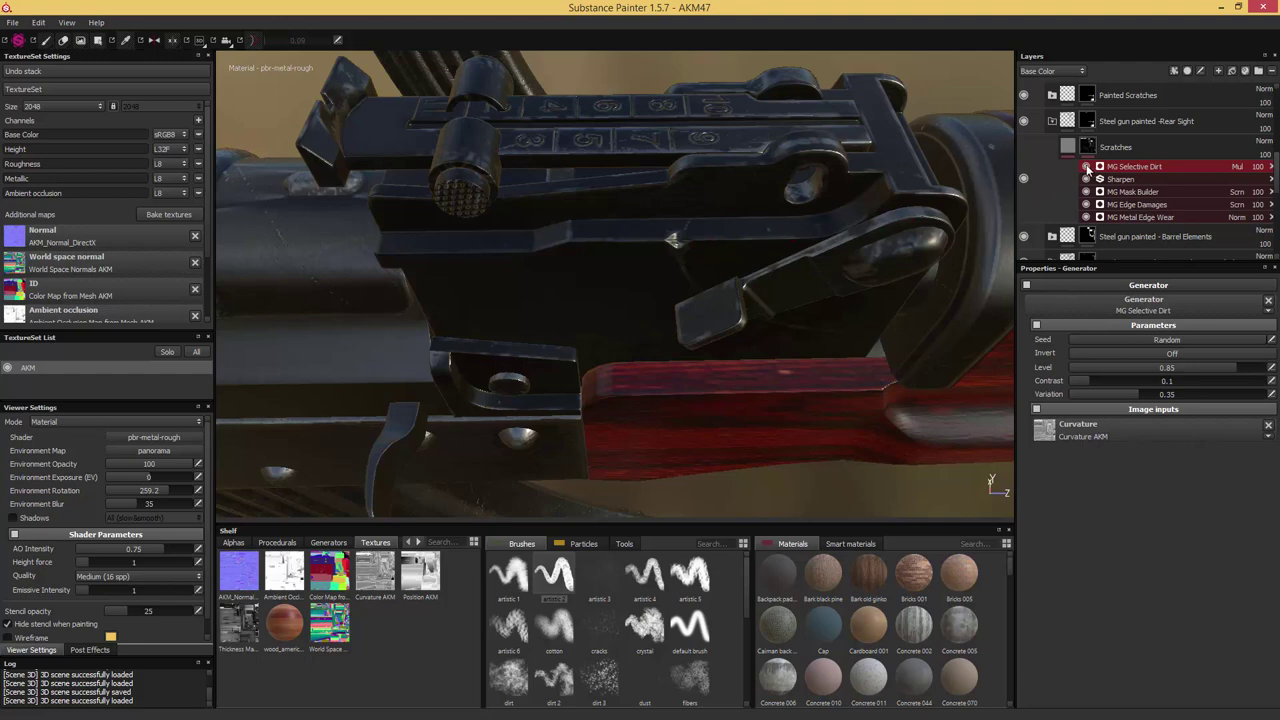
Toggle the MG Selective Dirt generator off and on to compare its effect on the rear sight's edge wear
click(1087, 167)
click(1087, 167)
click(1087, 167)
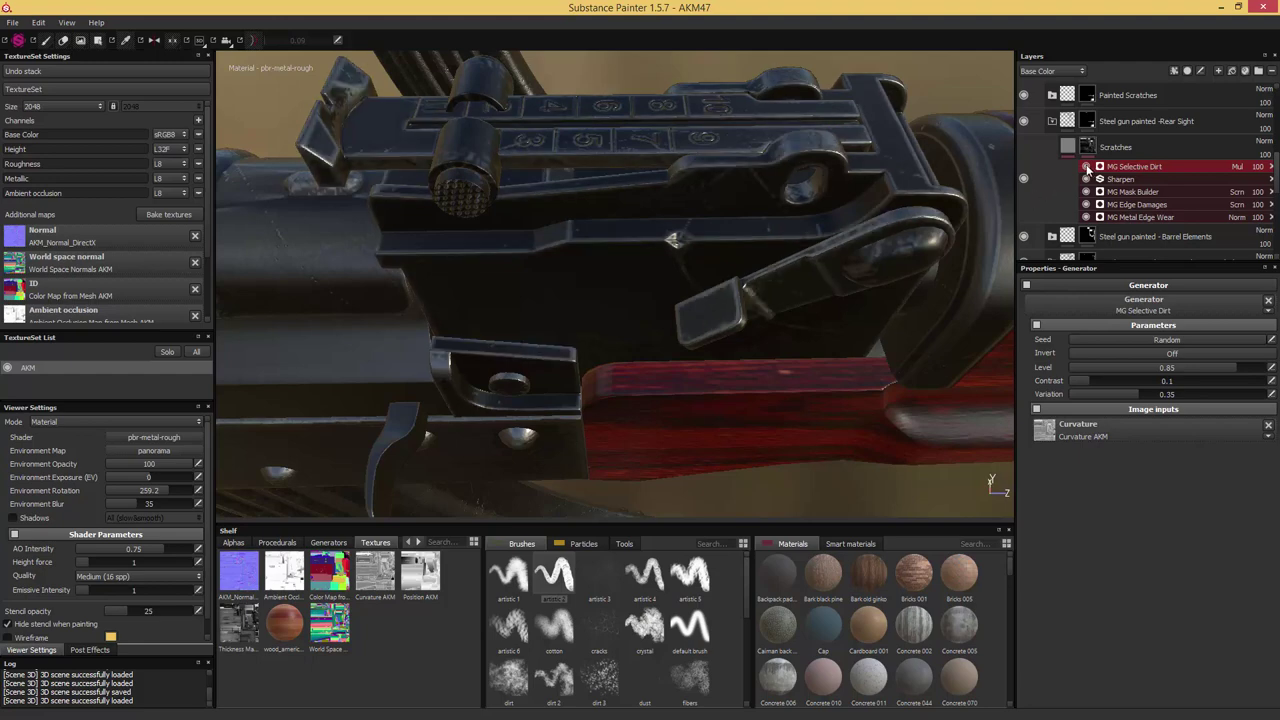
click(1087, 167)
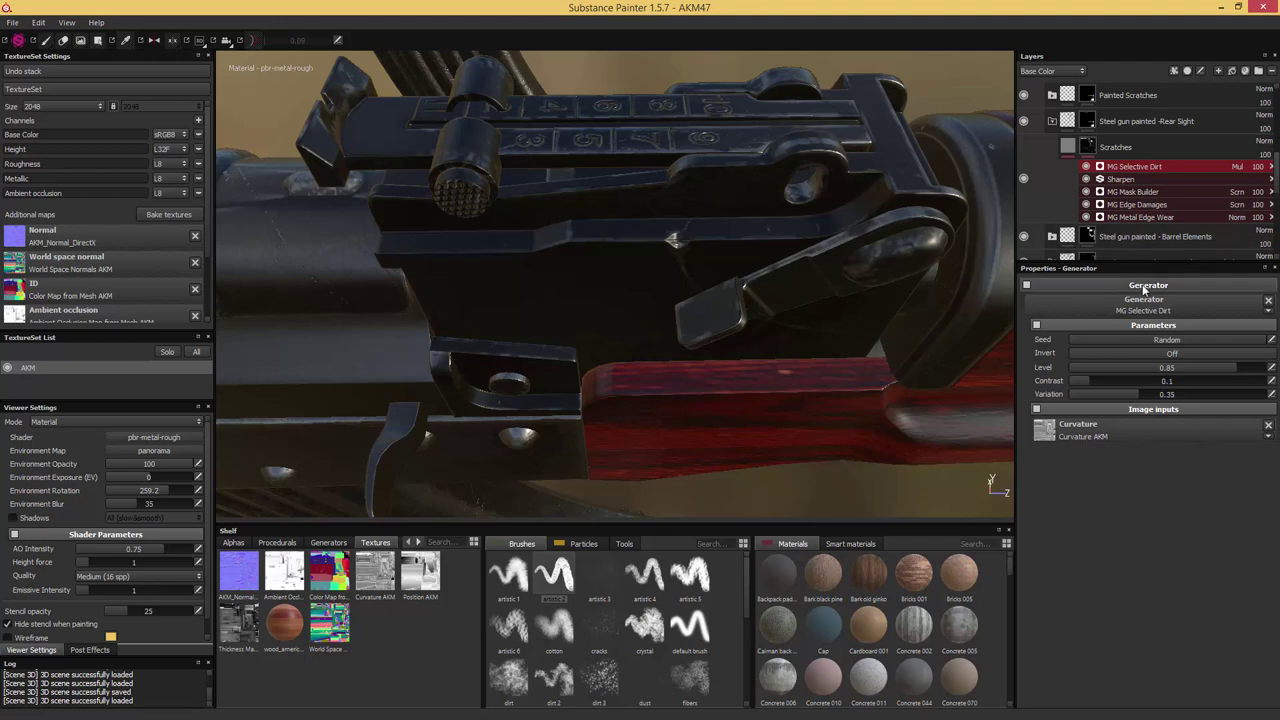
Try a Contrast of 0.55 on the MG Selective Dirt generator and undo it
click(1156, 381)
drag(1161, 384, 1177, 385)
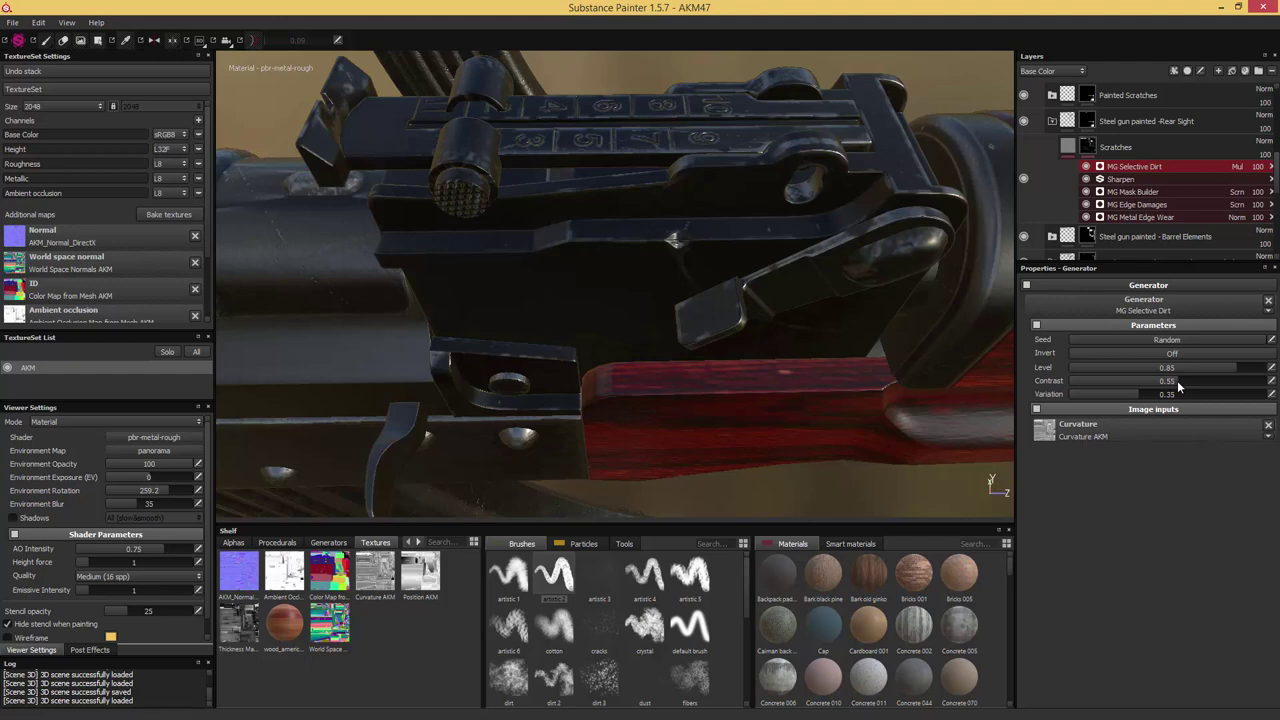
key(ctrl+z)
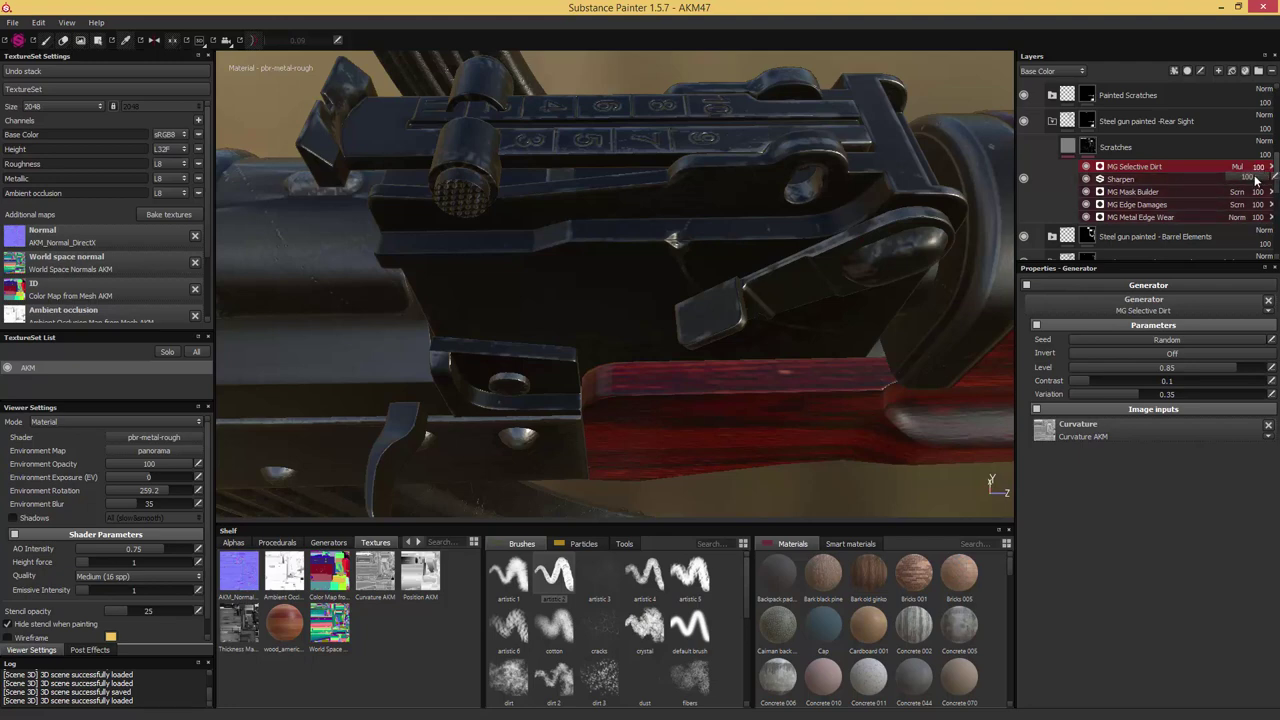
Set the MG Selective Dirt generator's opacity to 60 and move it below the Sharpen filter in the effect stack
drag(1263, 185, 1248, 185)
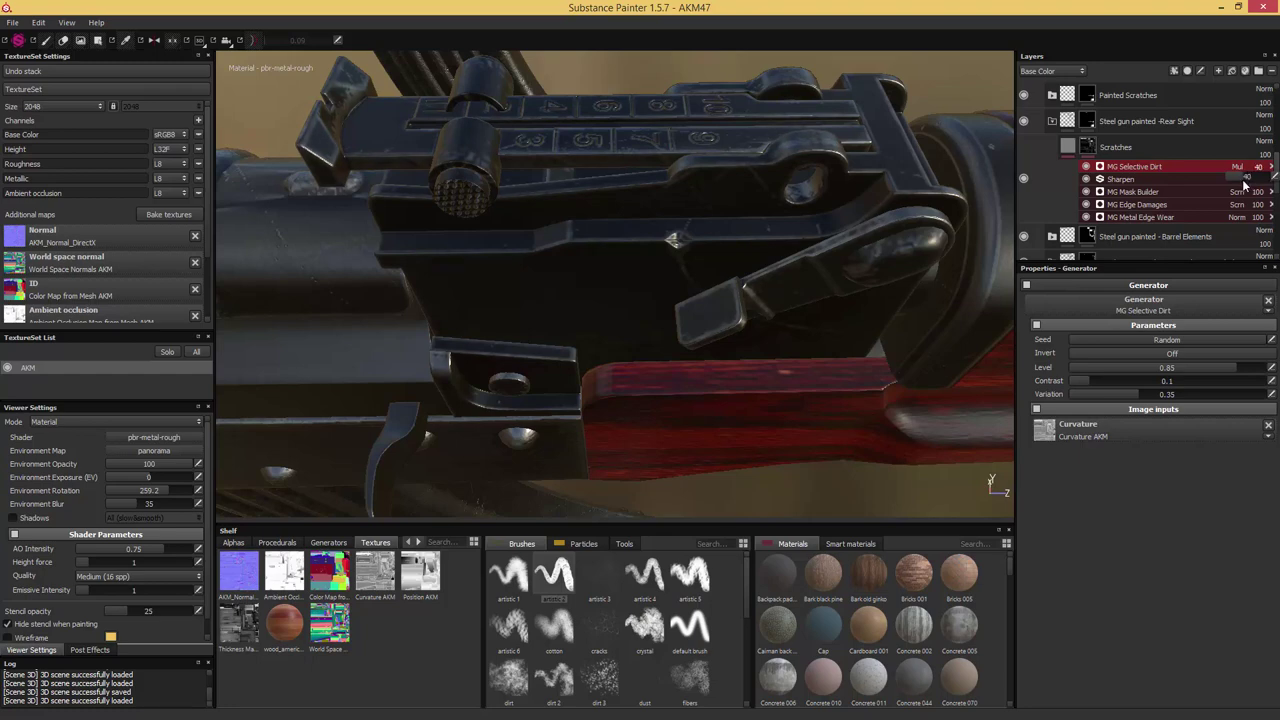
drag(1245, 184, 1253, 183)
click(1086, 167)
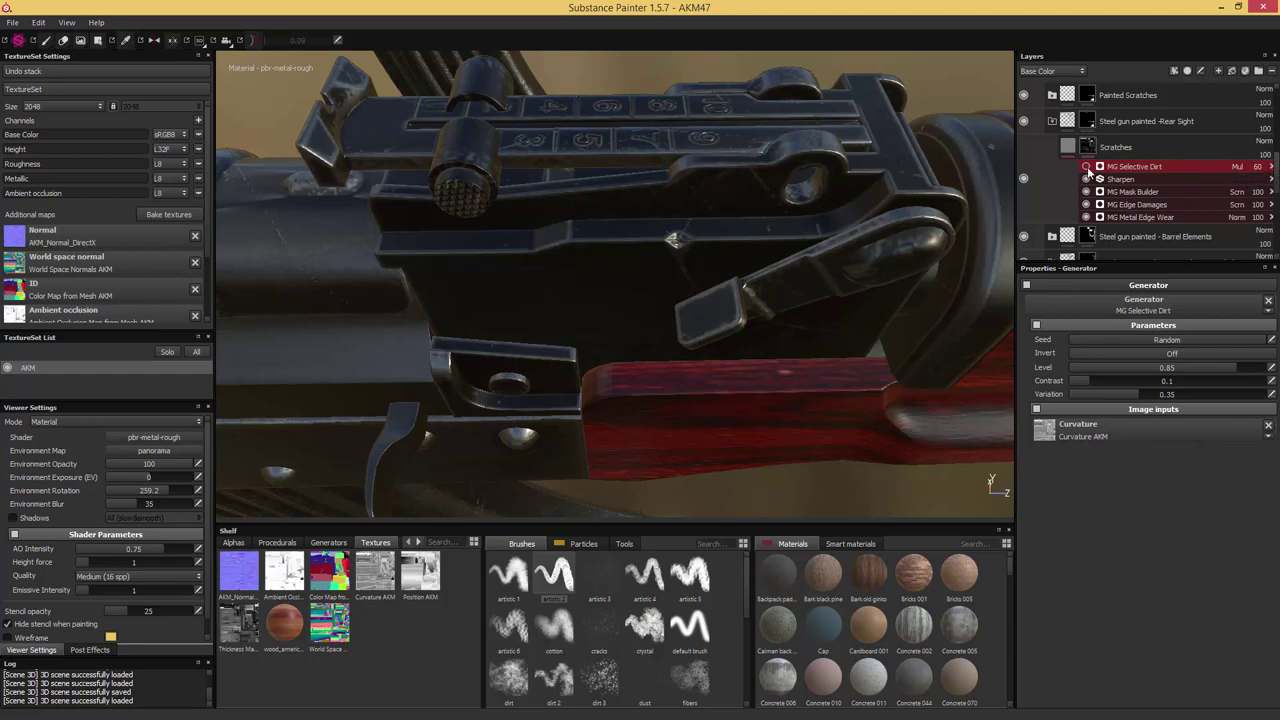
click(1086, 167)
click(1086, 167)
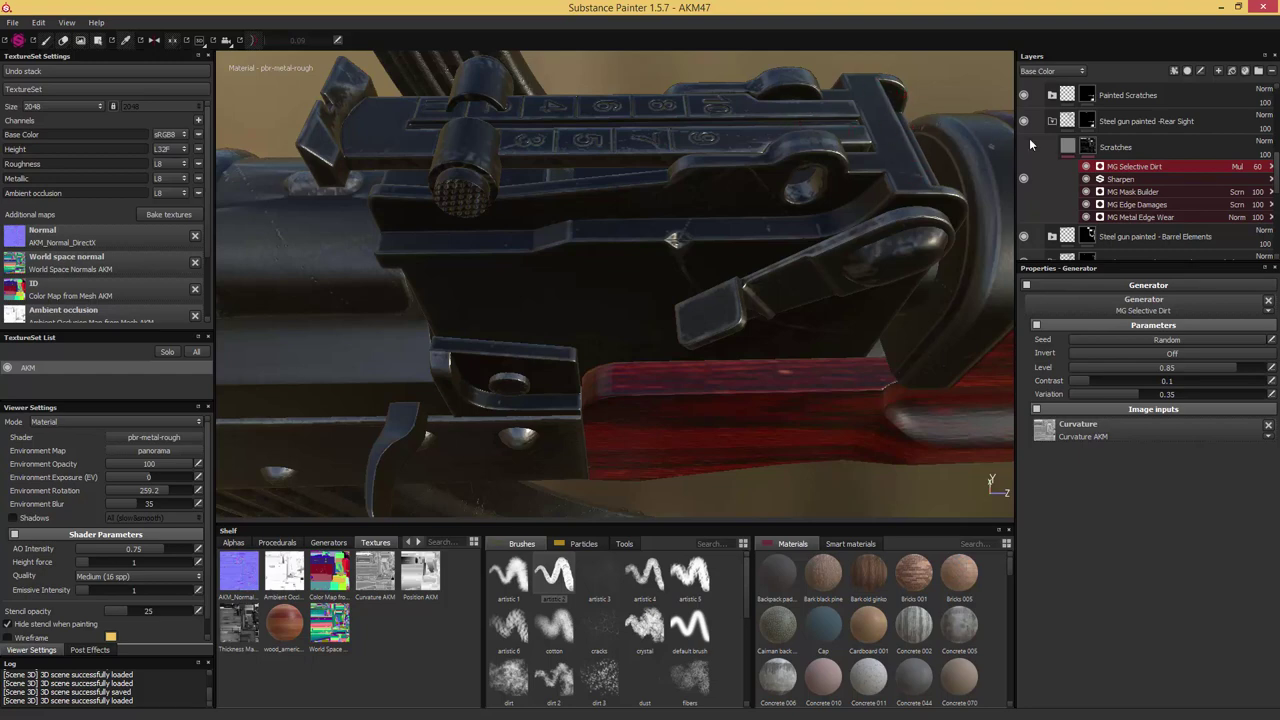
right_click(1125, 167)
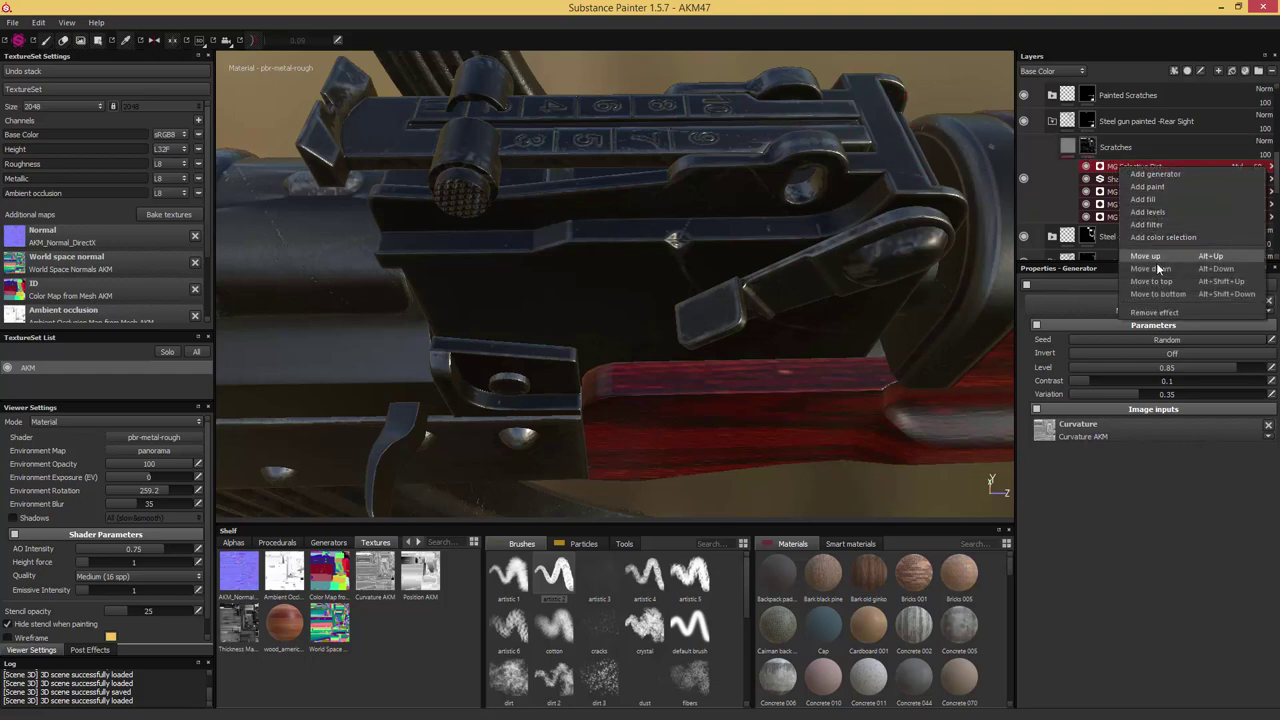
click(1152, 269)
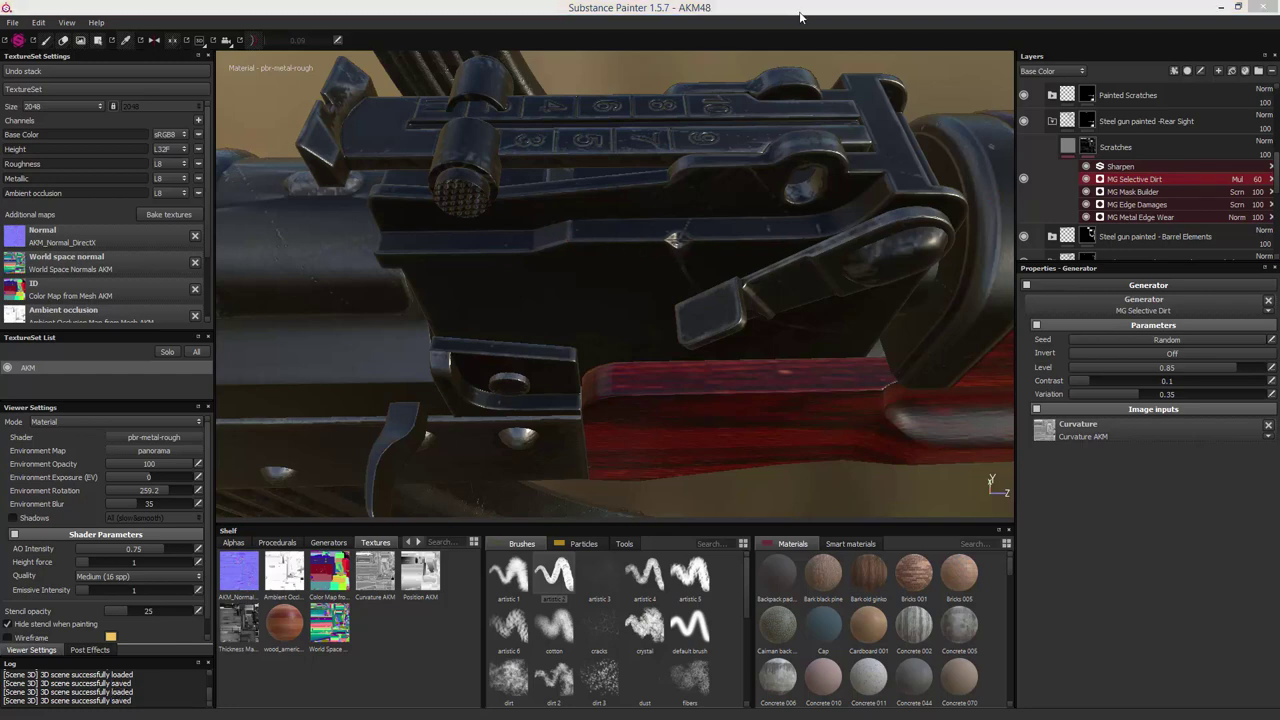
Compare the worn metal of the receiver with the reference photo AB3A5178 in the photo viewer
click(797, 14)
alt+middle_drag(616, 313, 607, 248)
alt+drag(607, 247, 820, 263)
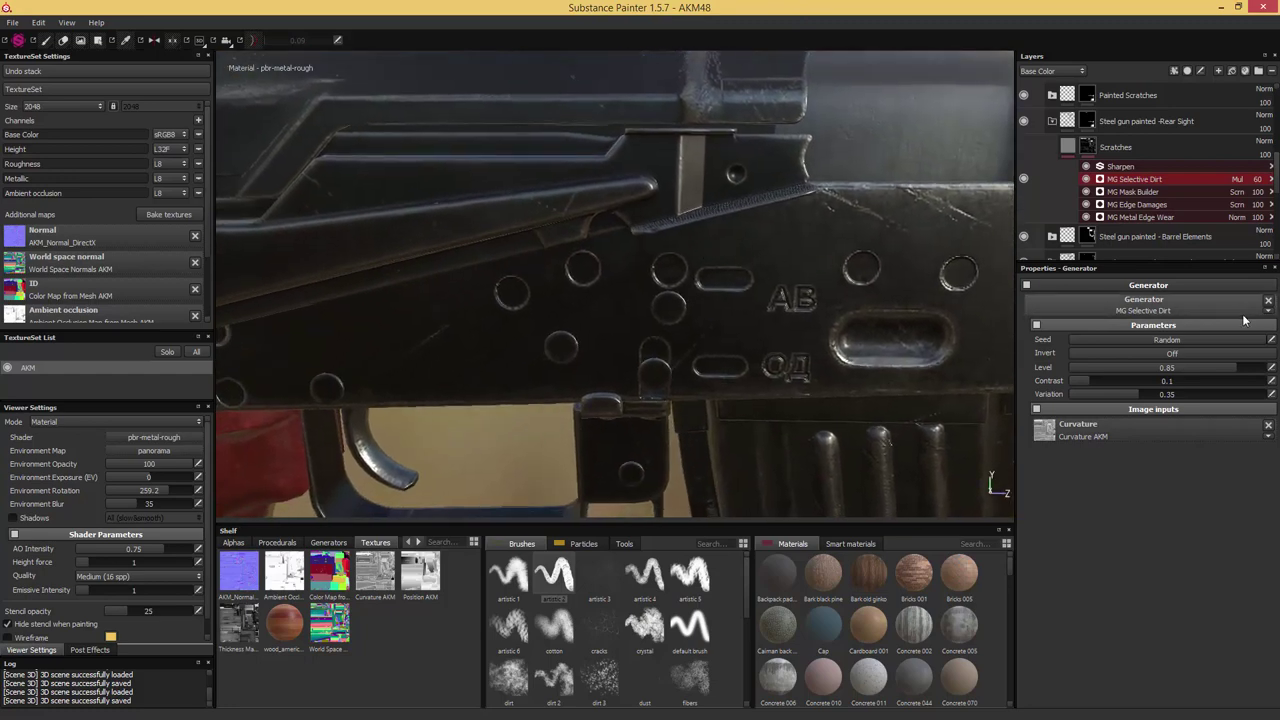
mouse_move(1279, 170)
mouse_down()
mouse_move(1070, 168)
mouse_move(842, 123)
mouse_up()
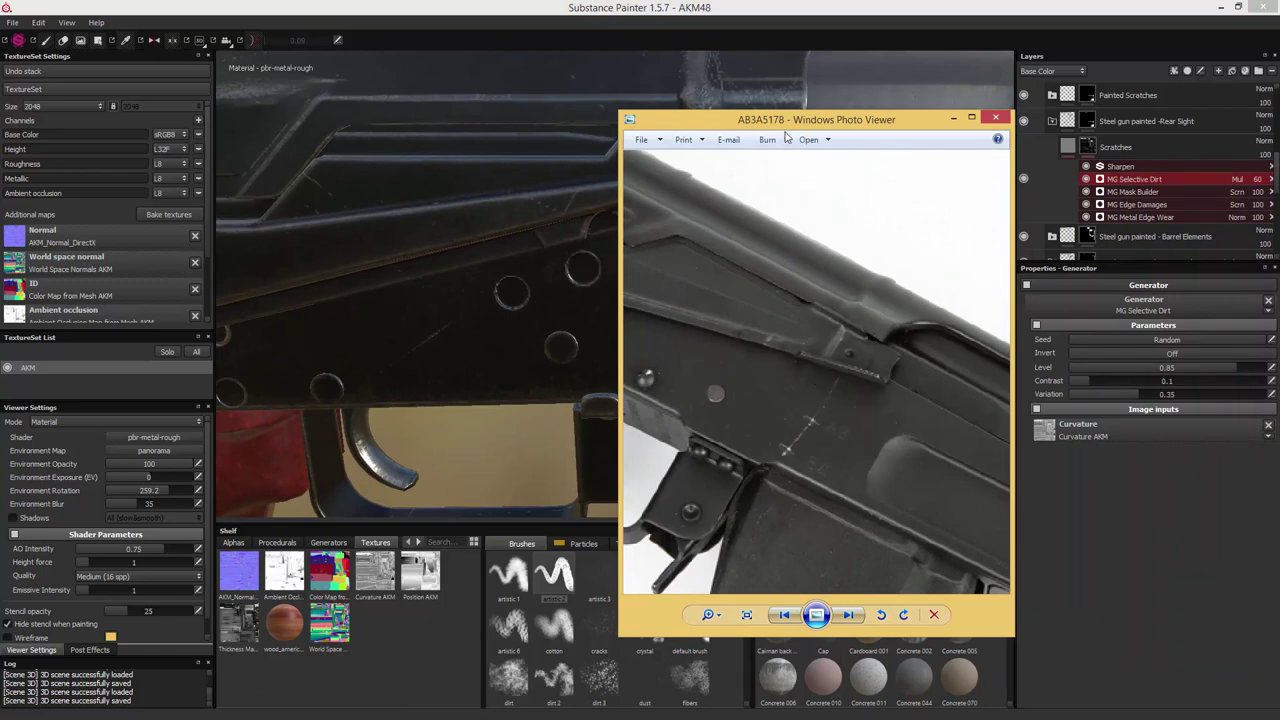
drag(786, 124, 1279, 160)
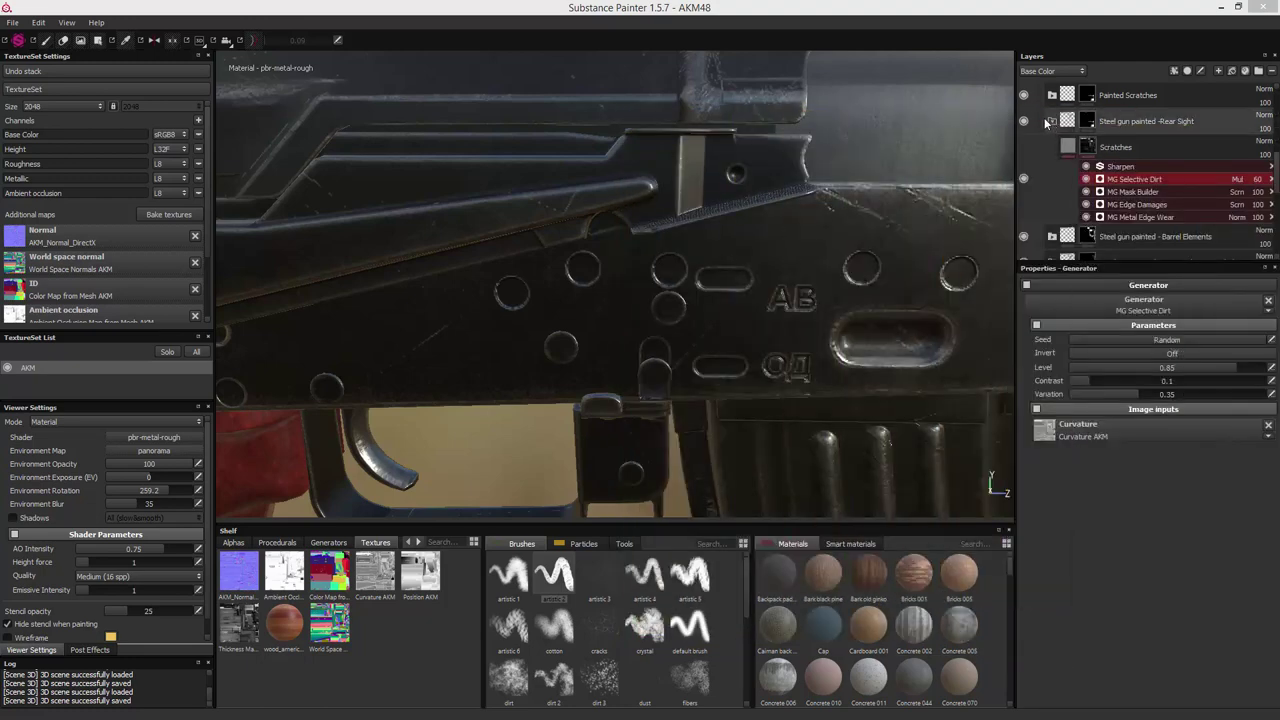
Collapse the Rear Sight folder in the layer stack and expand the Painted Scratches folder
click(1051, 121)
click(1052, 174)
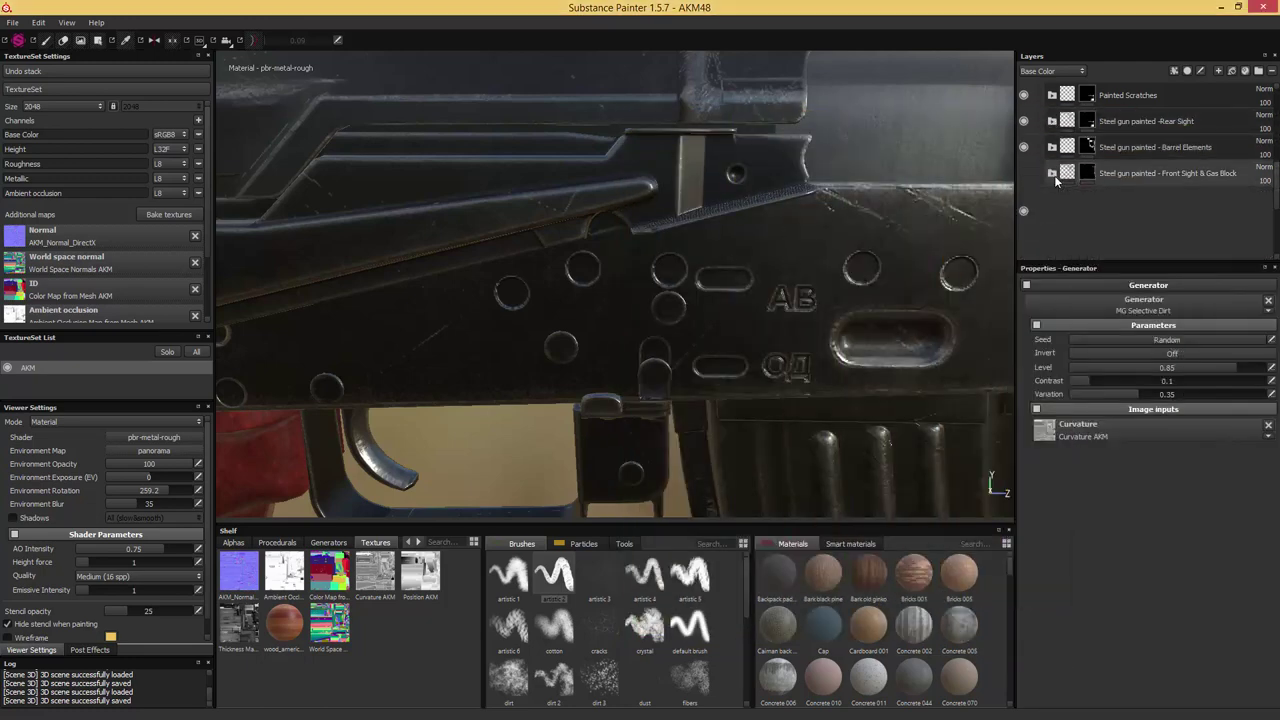
scroll(1107, 224, up, 1)
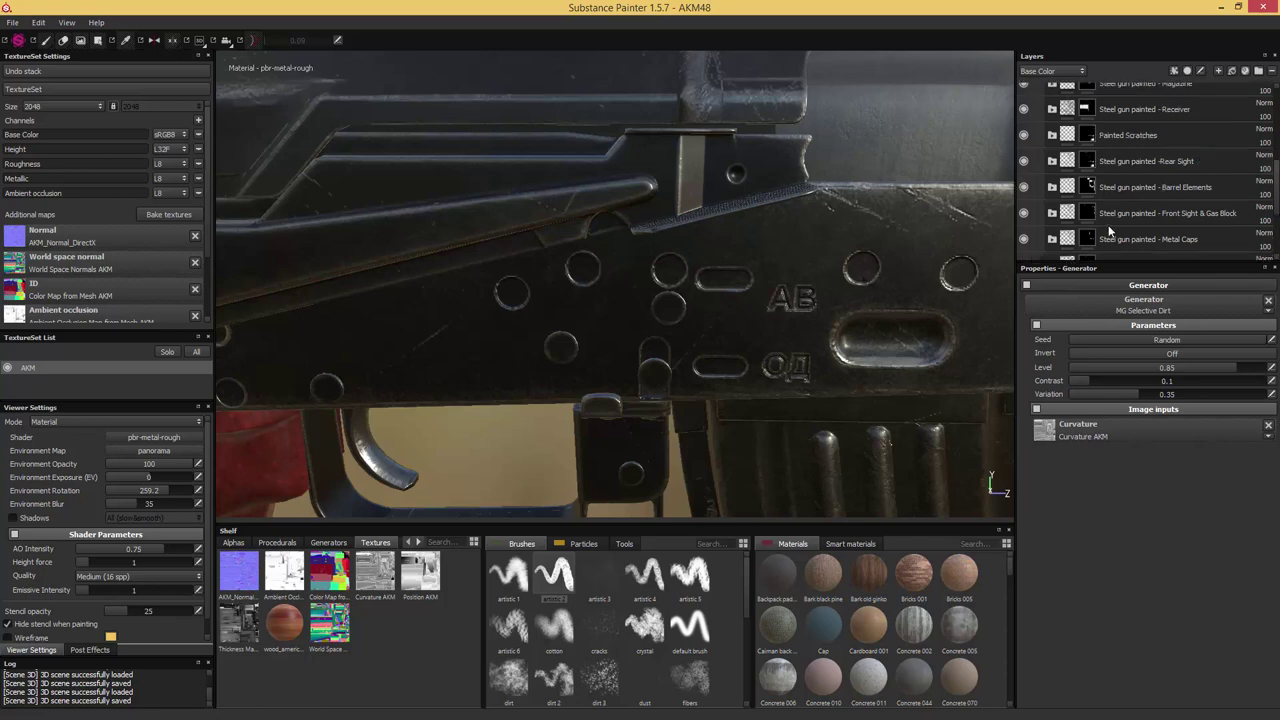
scroll(1108, 231, up, 1)
click(1053, 175)
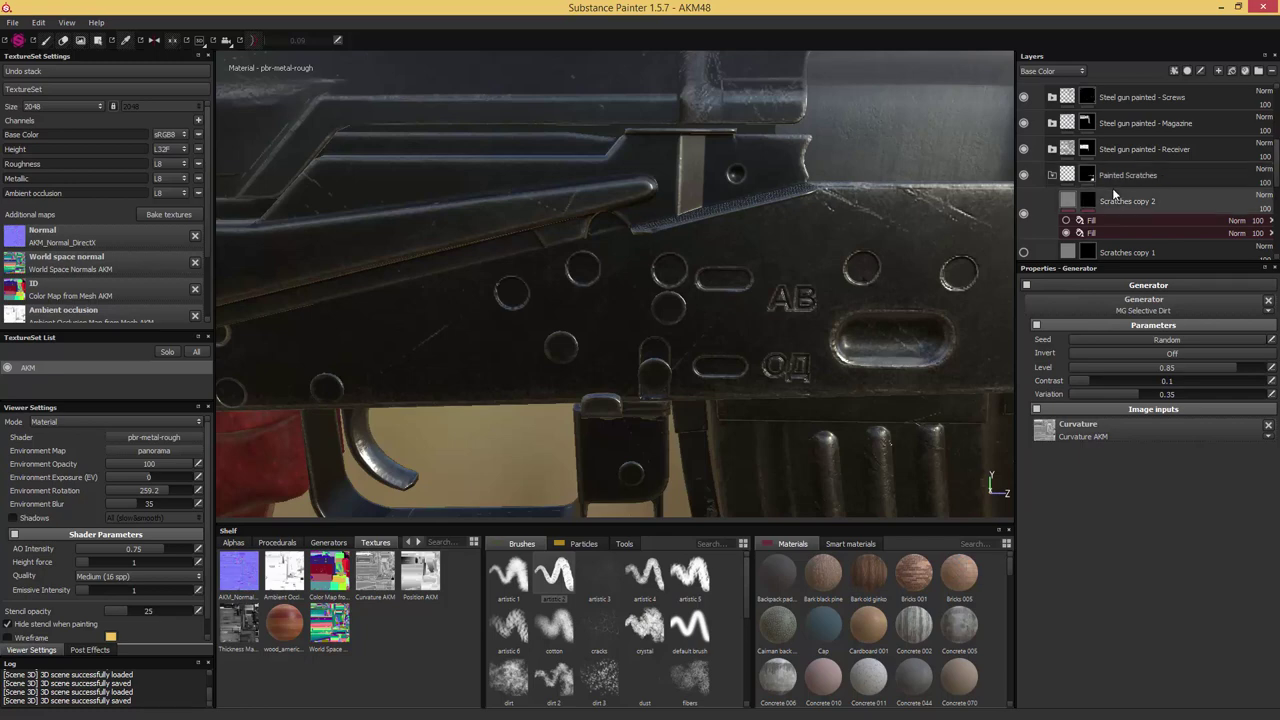
Rename the Scratches copy 2 layer in the Painted Scratches folder as "Scratches Rear Sight"
click(1090, 201)
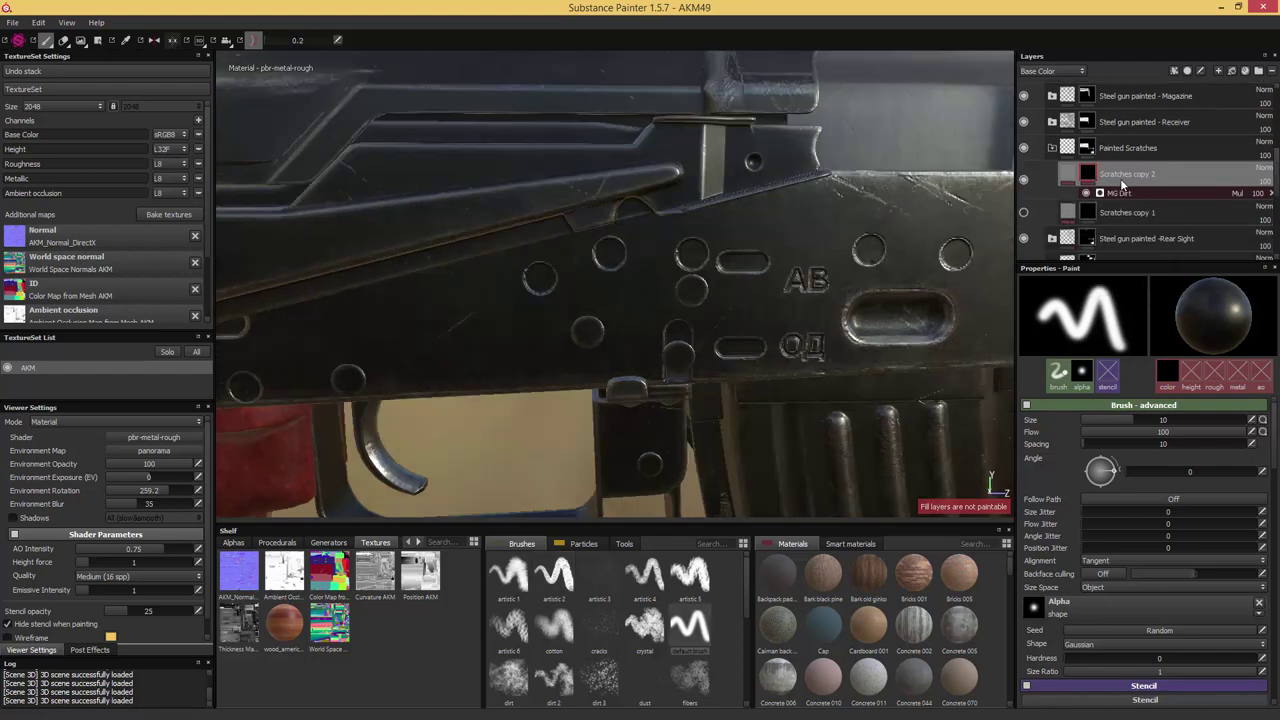
double_click(1139, 176)
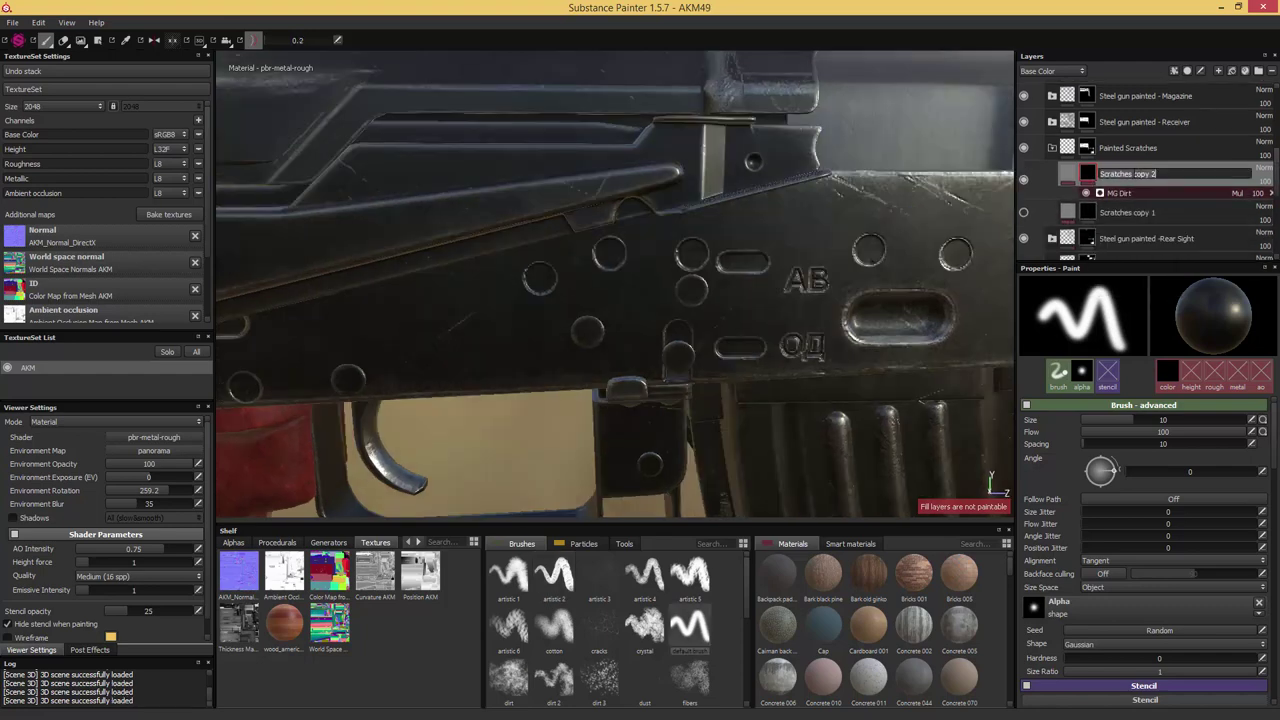
drag(1128, 175, 1163, 175)
text(Rear Sight)
key(Return)
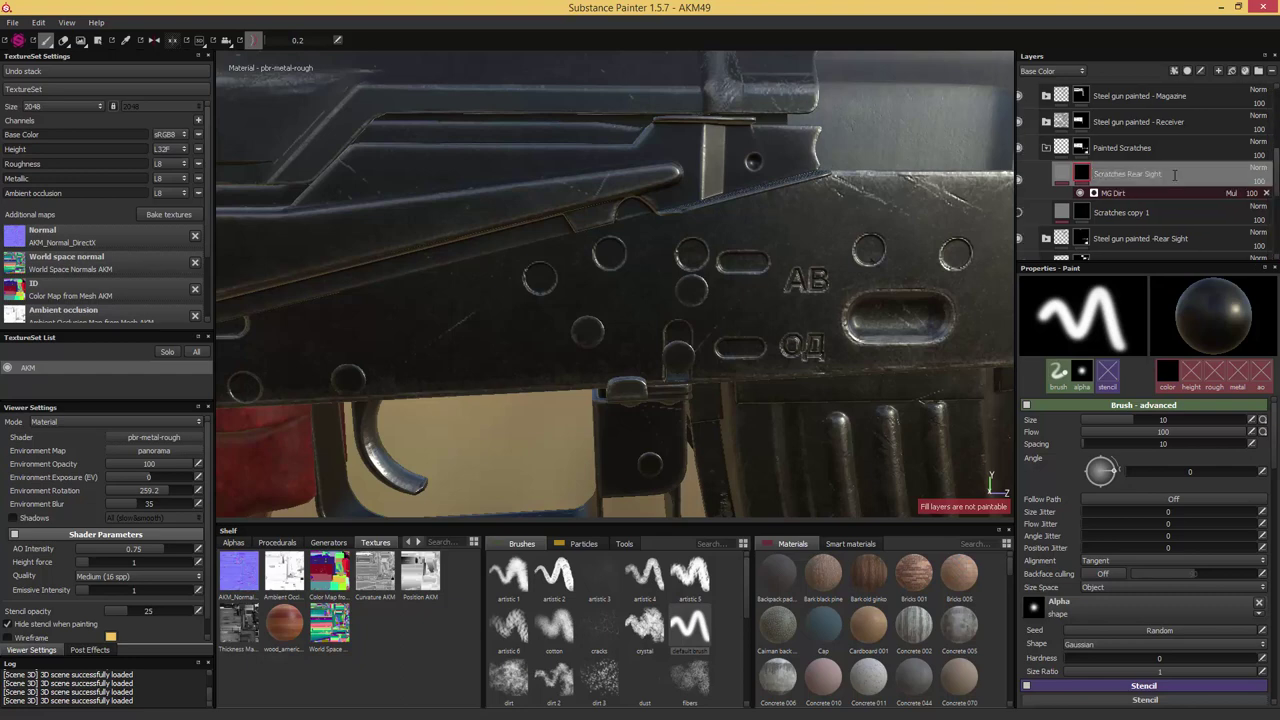
Duplicate the Scratches Rear Sight layer and give the copy a fresh black mask
key(ctrl+d)
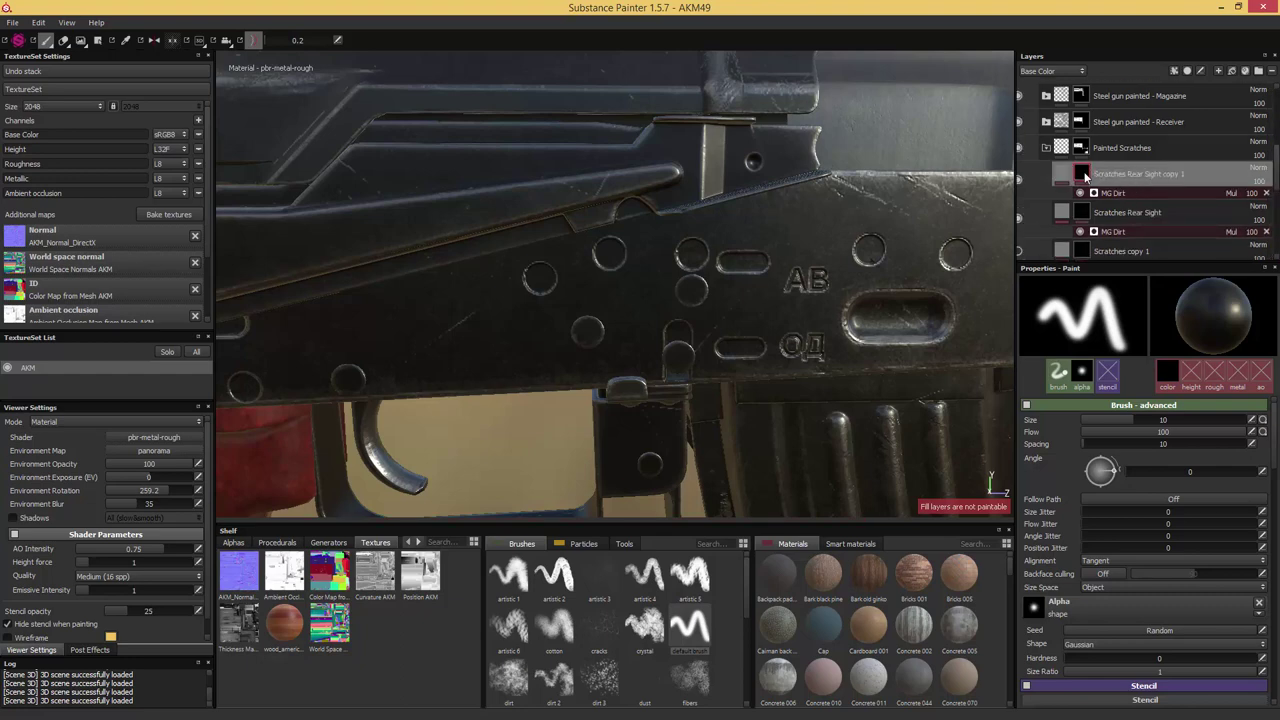
right_click(1085, 173)
click(1129, 194)
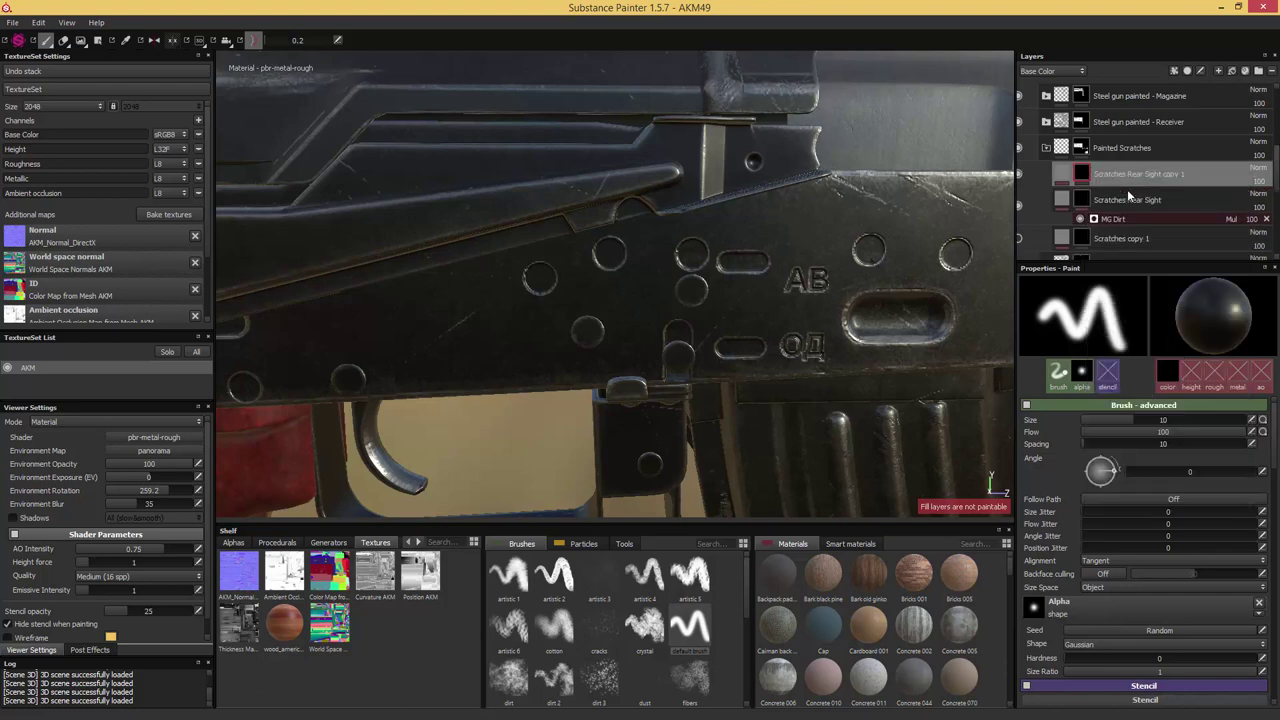
Rename the duplicated layer as "Scratches Receiver"
double_click(1139, 174)
drag(1128, 174, 1186, 174)
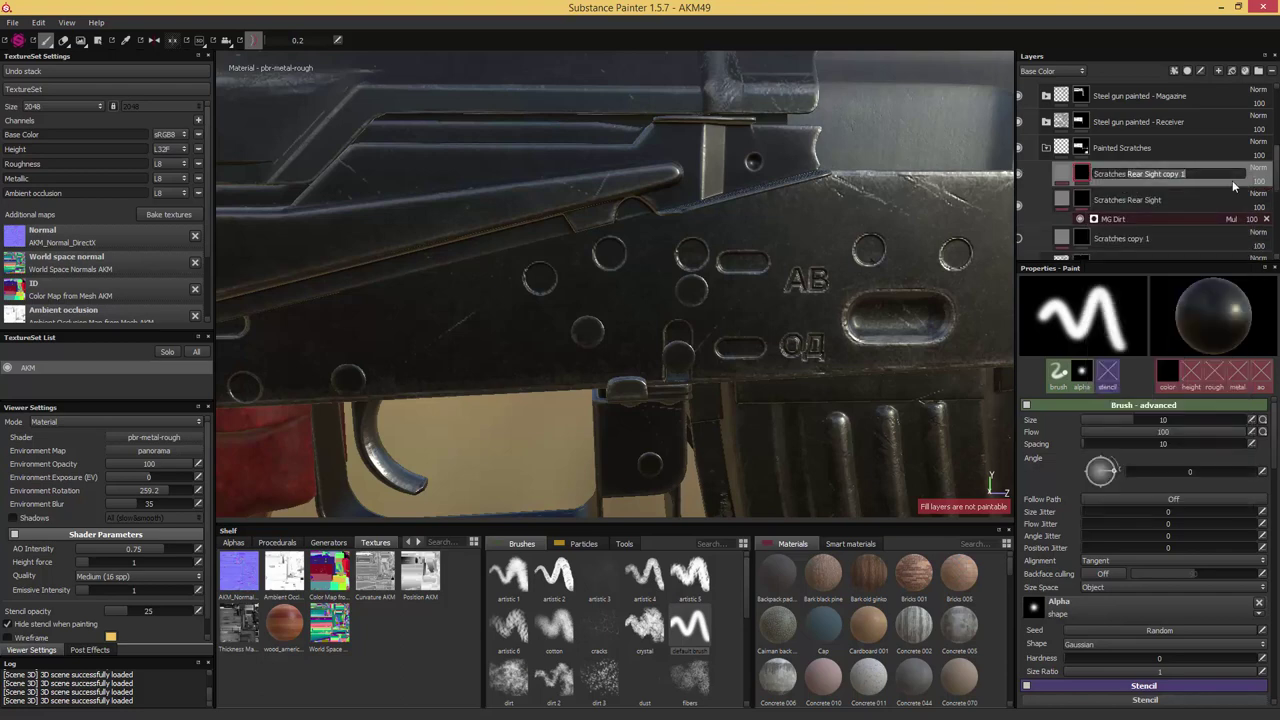
text(Receiver)
key(Return)
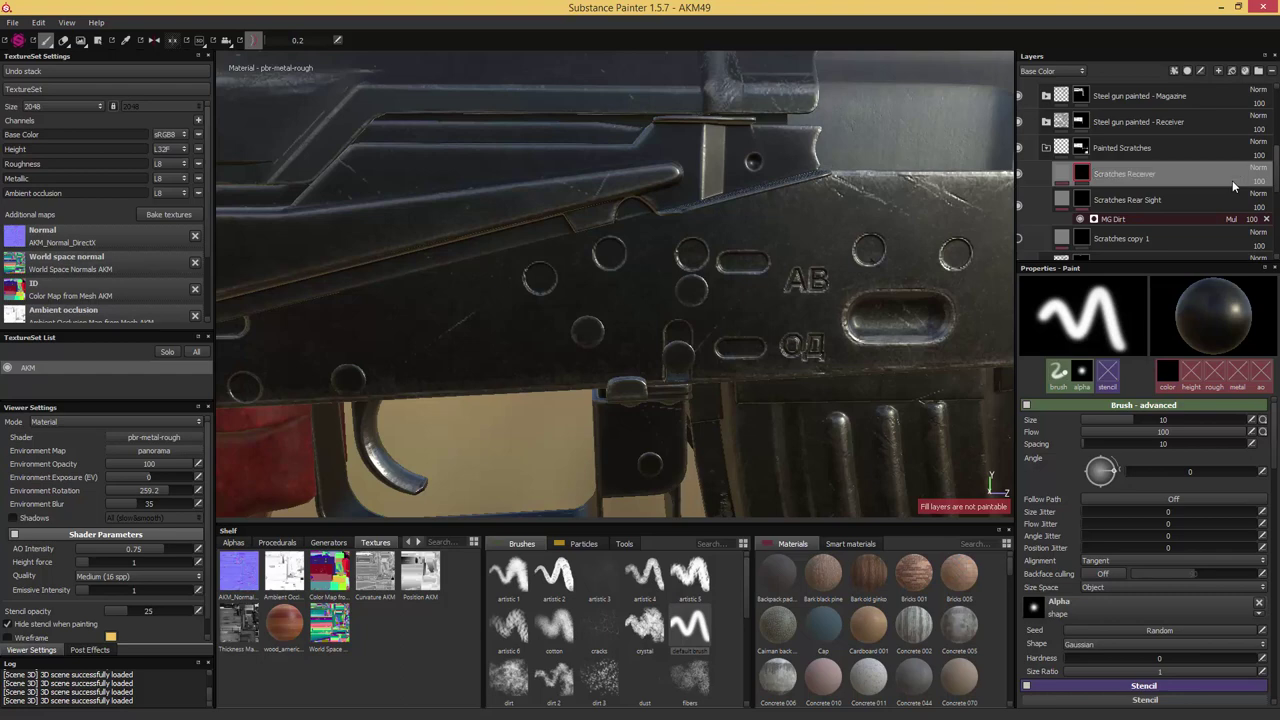
Choose the artistic 2 brush for the Scratches Receiver mask and reduce its size to 0.12
click(555, 575)
click(736, 307)
key(bracketleft)
key(bracketleft)
key(bracketleft)
key(bracketleft)
key(bracketleft)
key(bracketleft)
key(bracketleft)
key(bracketleft)
key(bracketleft)
key(bracketleft)
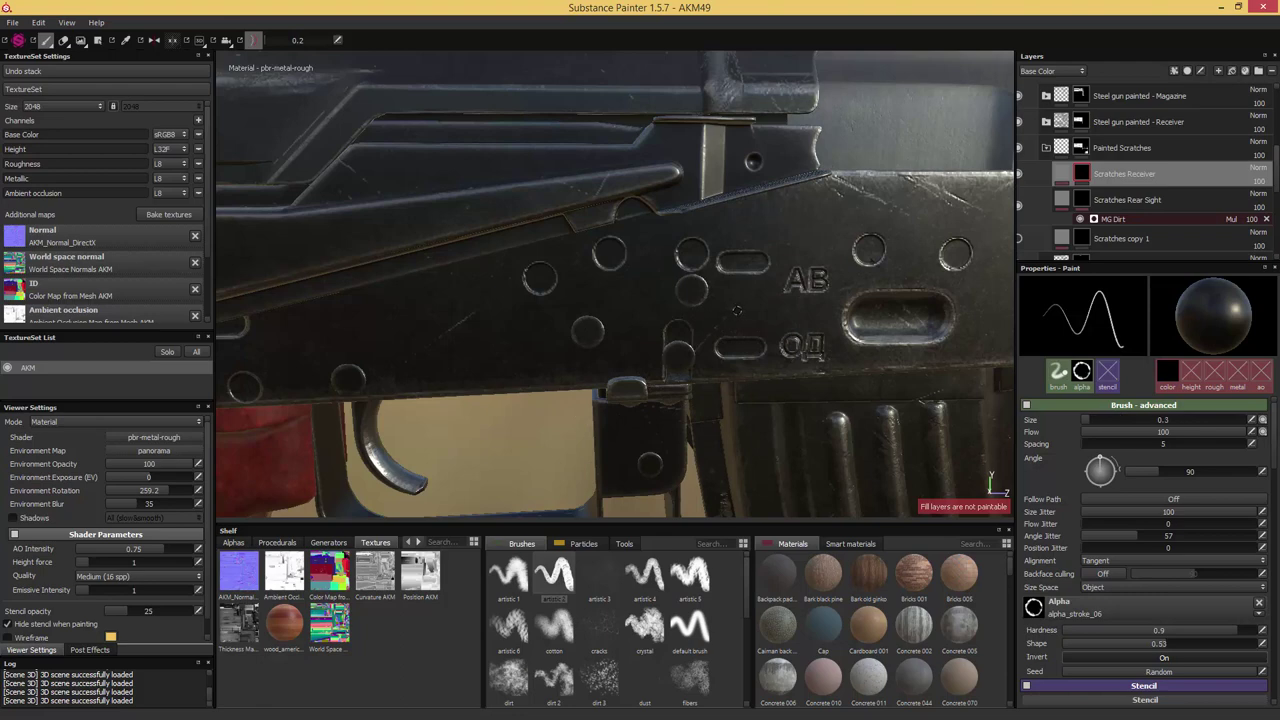
ctrl+right_drag(736, 310, 736, 310)
Set the brush's hardness to 1 and its grayscale to white, and paint a long vertical scratch across the receiver beside the AB marking
click(1257, 634)
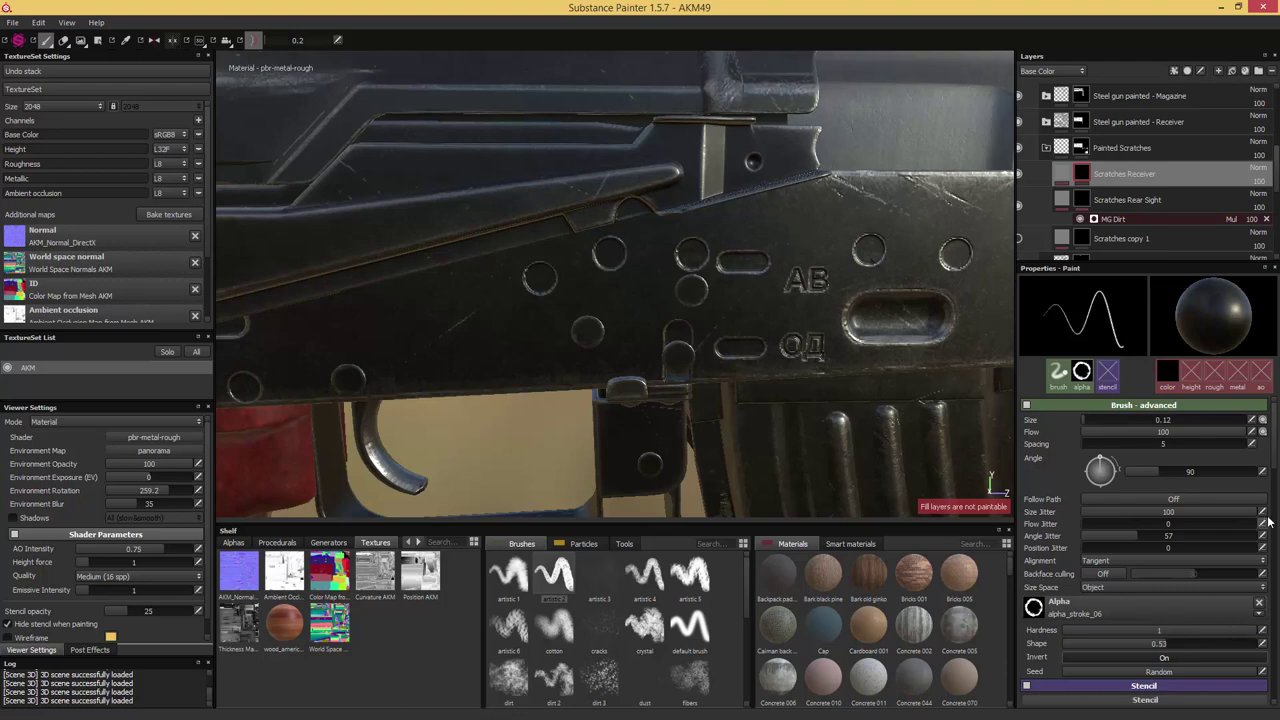
scroll(1213, 573, down, 5)
drag(1214, 561, 1271, 563)
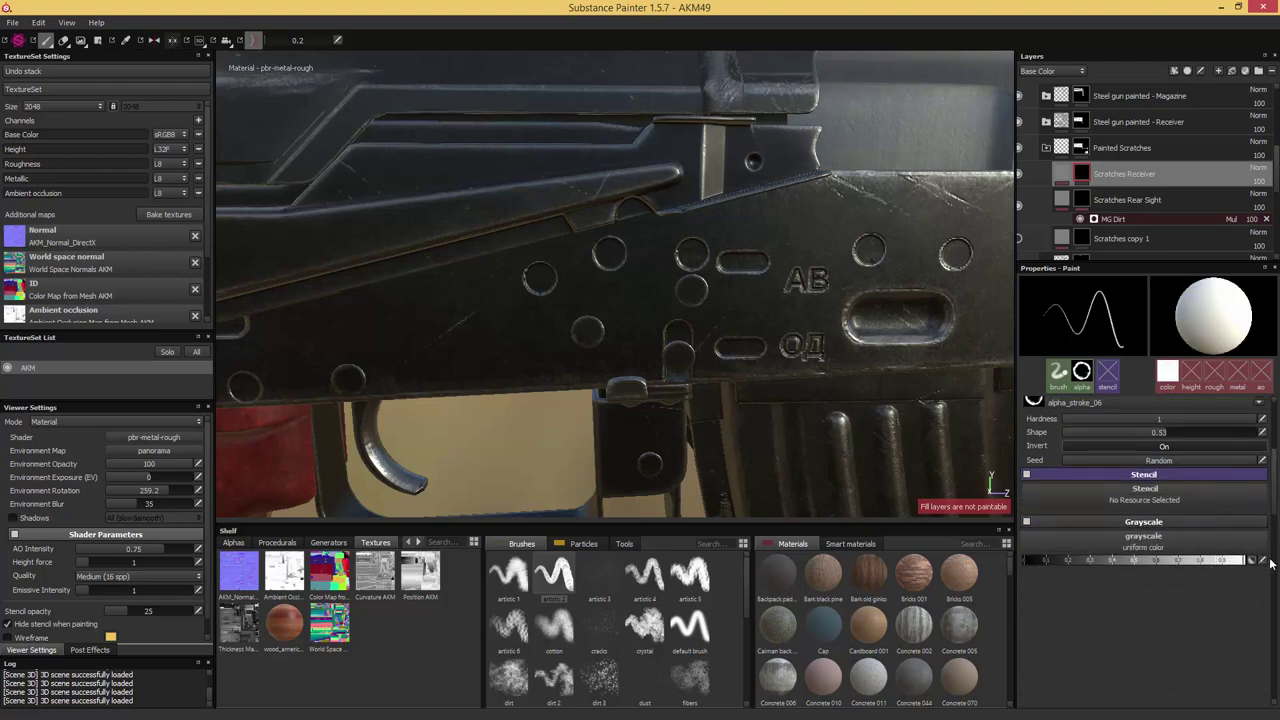
scroll(1277, 510, up, 5)
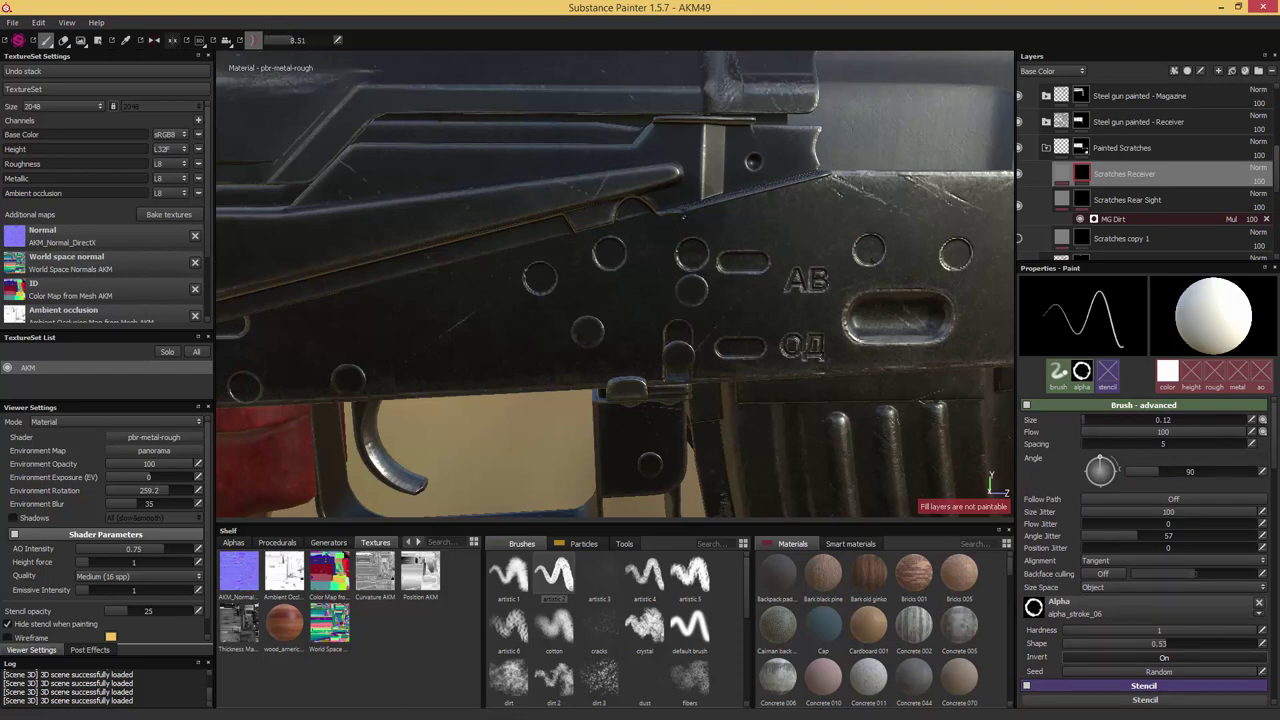
mouse_move(754, 208)
alt+mouse_down()
mouse_move(757, 196)
mouse_move(757, 320)
alt+mouse_up()
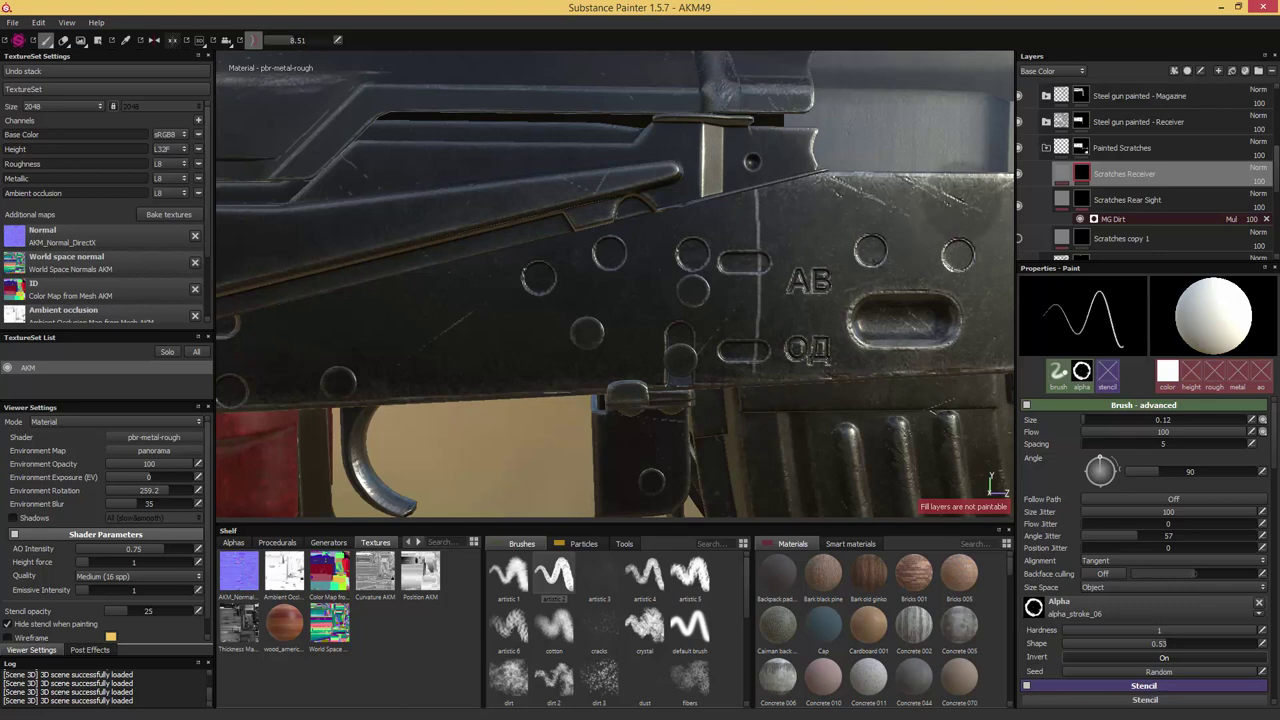
Add an MG Dirt generator to the Scratches Receiver layer's mask and set its blending mode to Multiply
right_click(1087, 177)
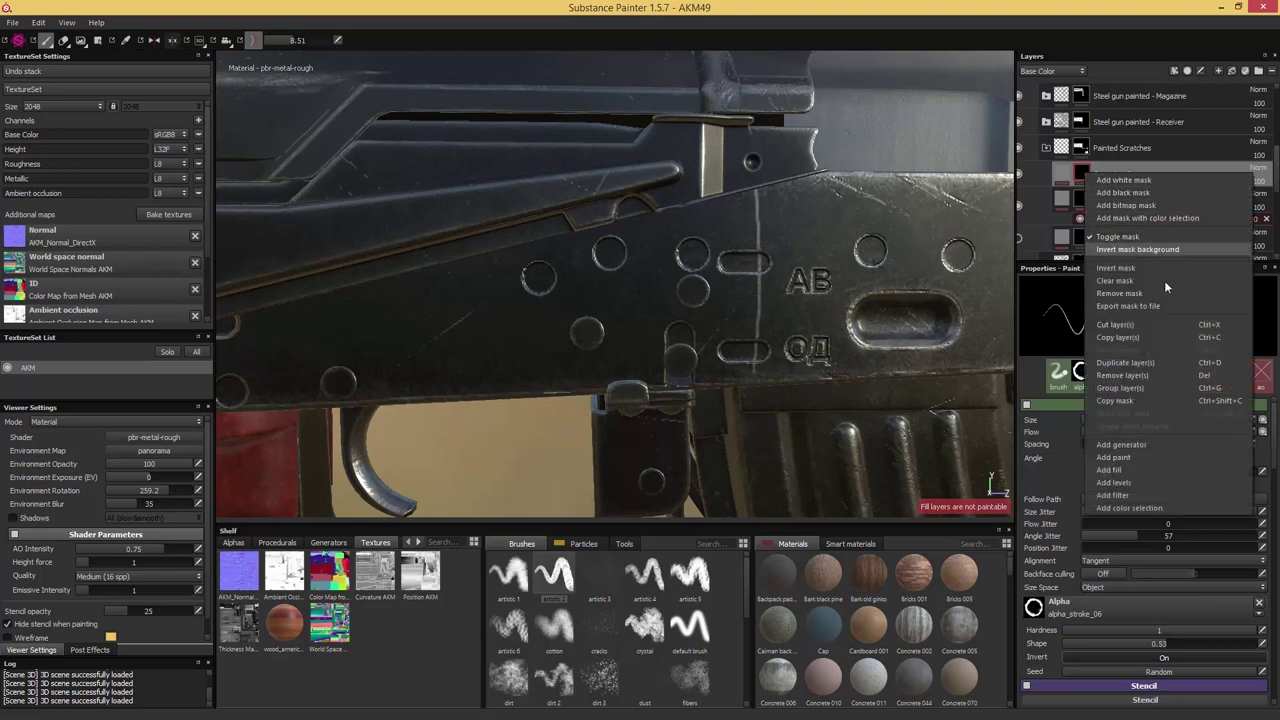
click(1140, 444)
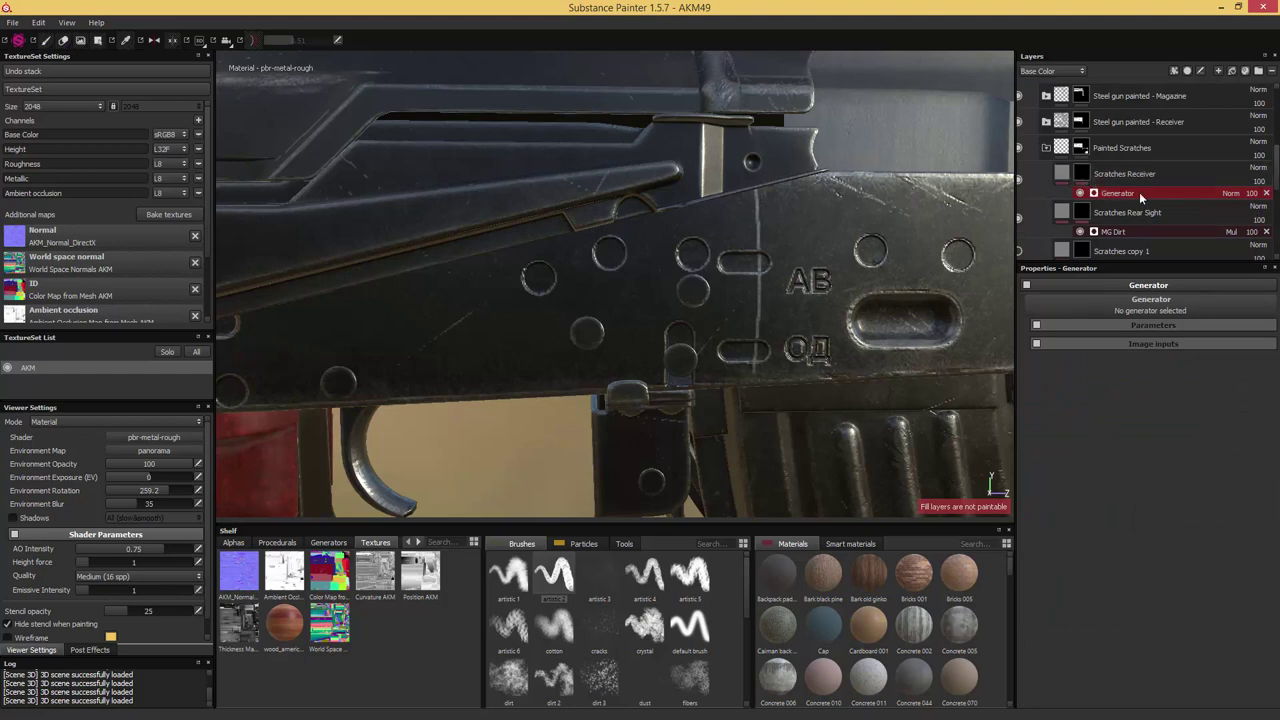
click(1146, 300)
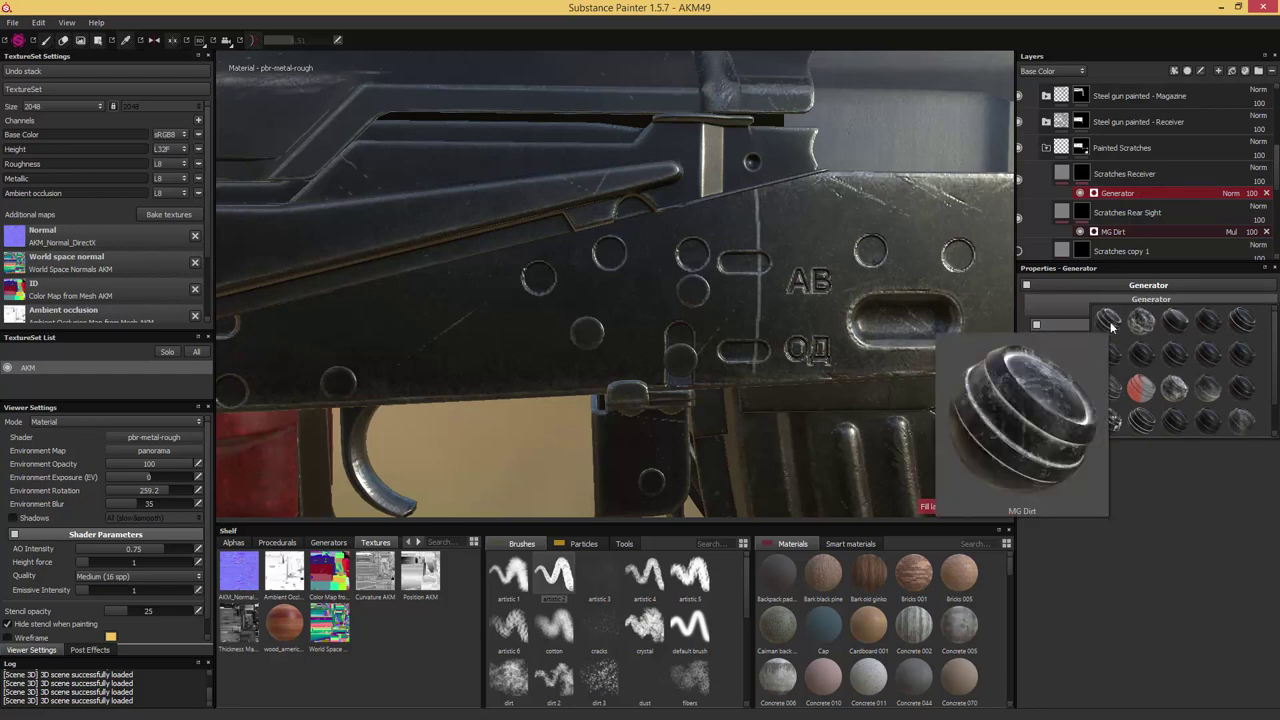
click(1109, 320)
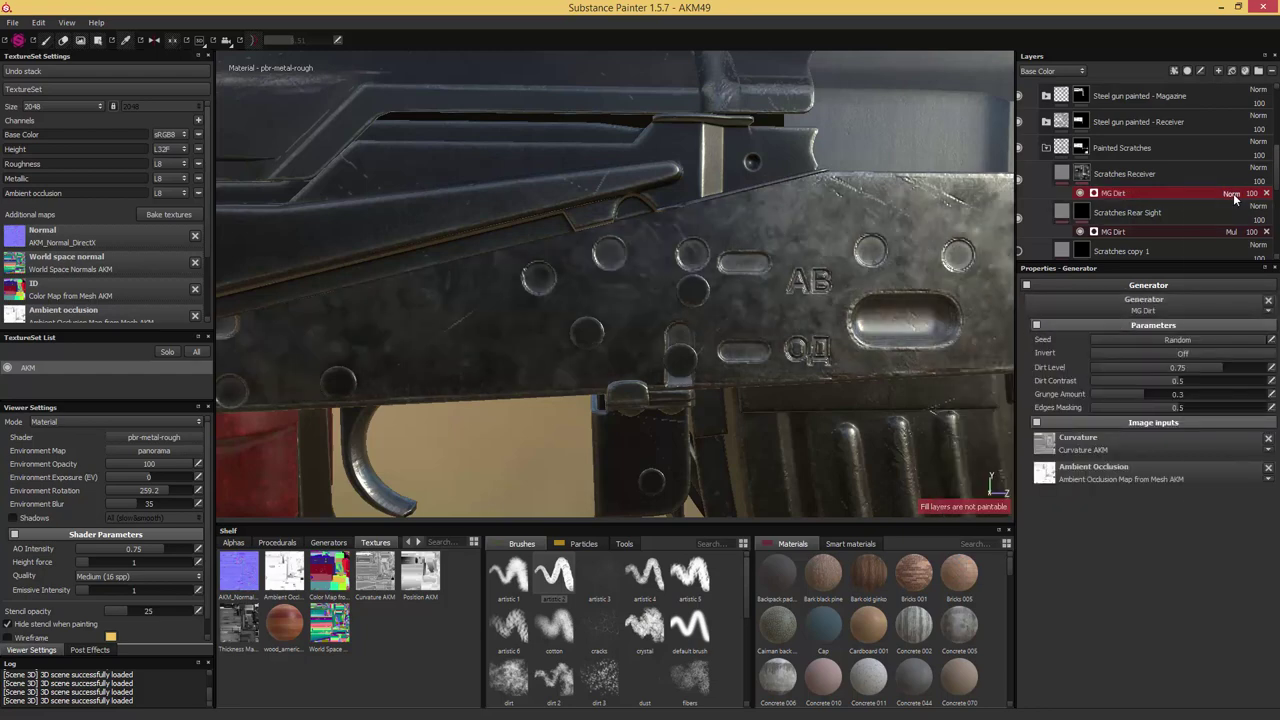
click(1231, 193)
click(1200, 249)
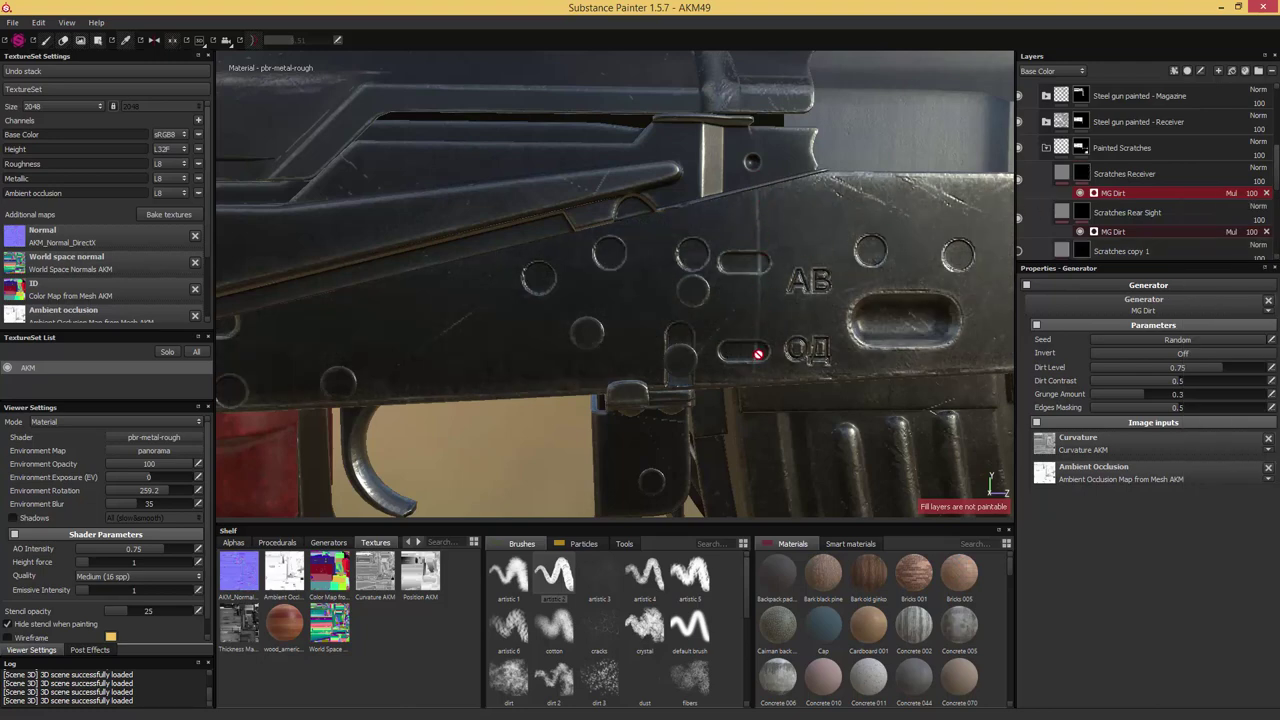
Collapse the Painted Scratches folder and move it above the Steel gun painted - Receiver folder
scroll(1100, 210, down, 1)
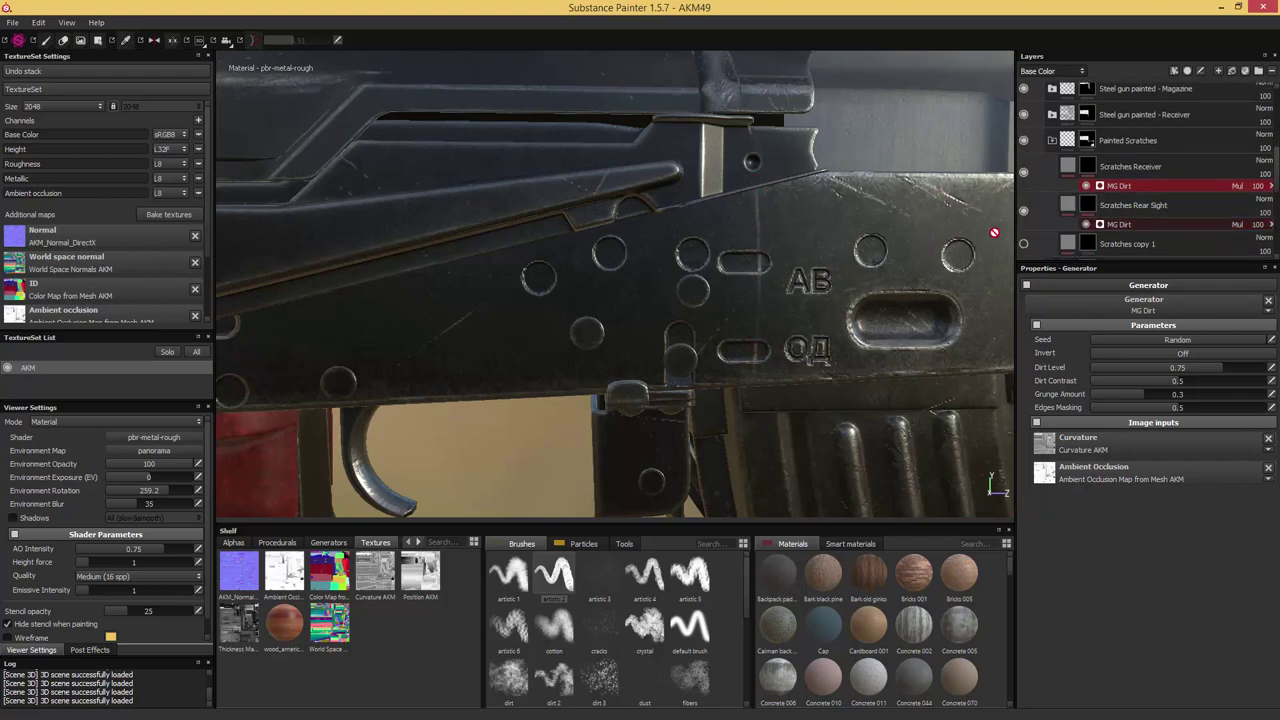
click(1052, 140)
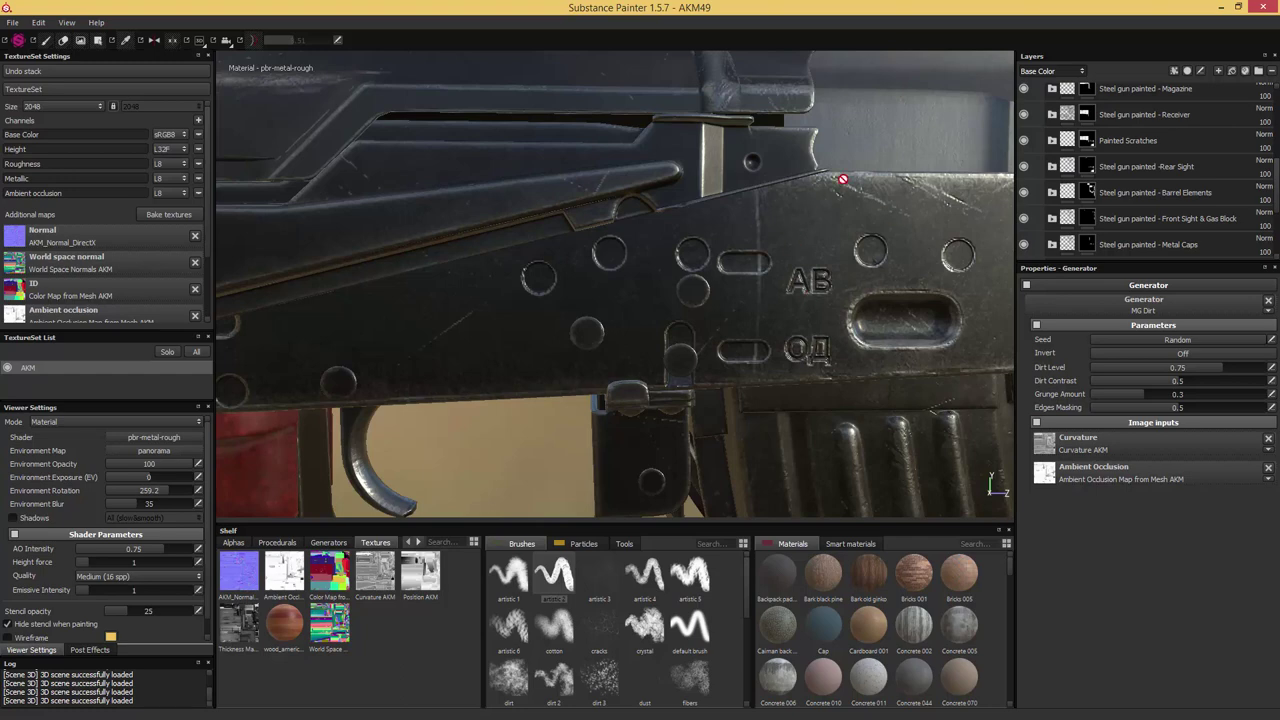
click(1144, 141)
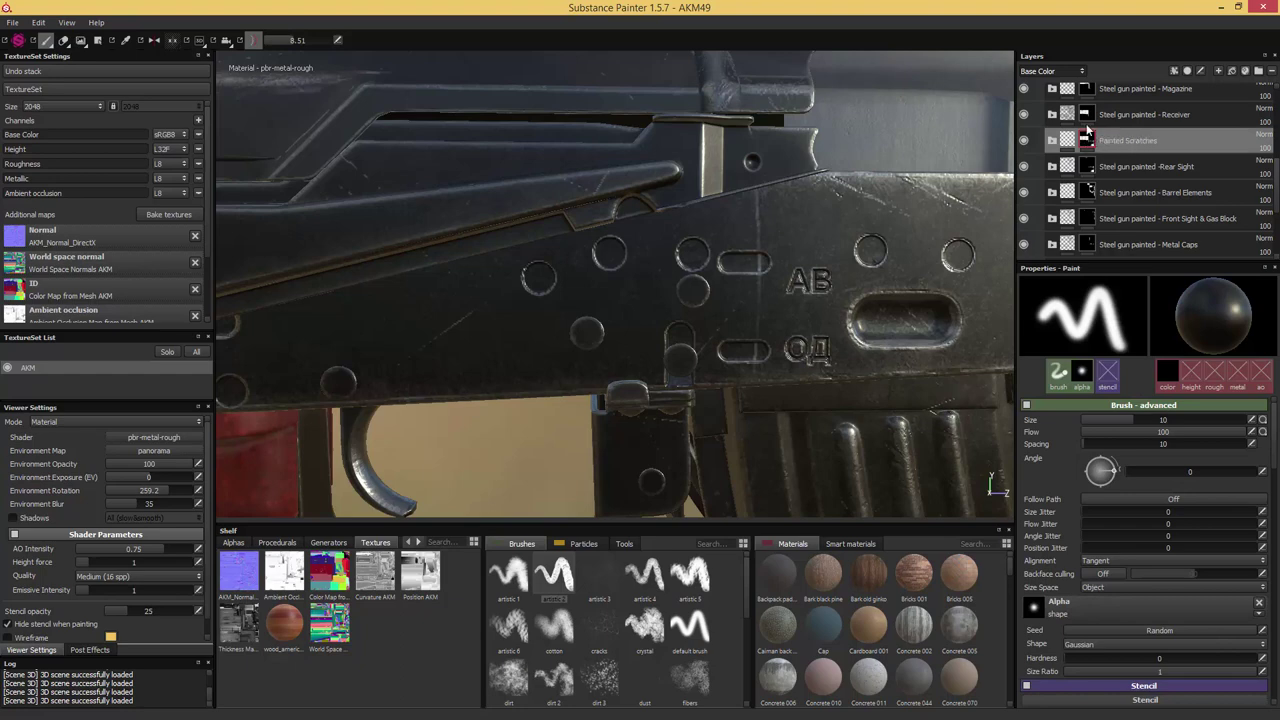
drag(1110, 145, 1124, 96)
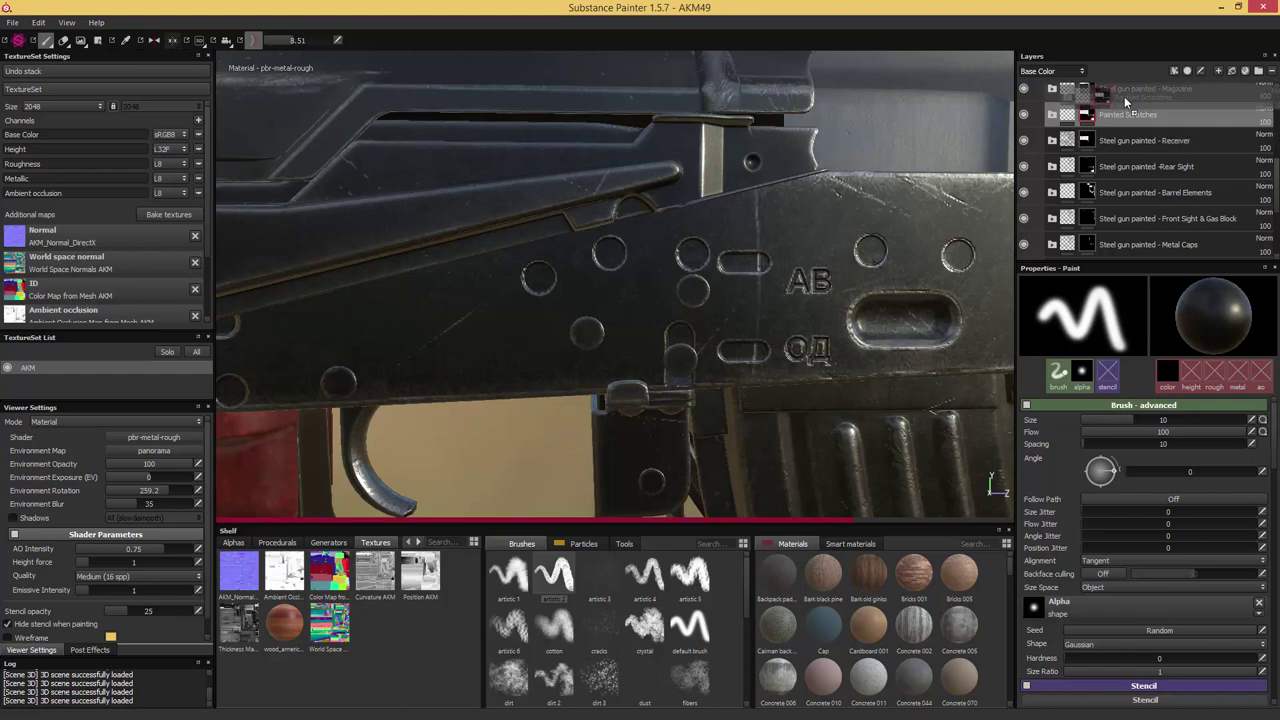
drag(1124, 96, 1124, 96)
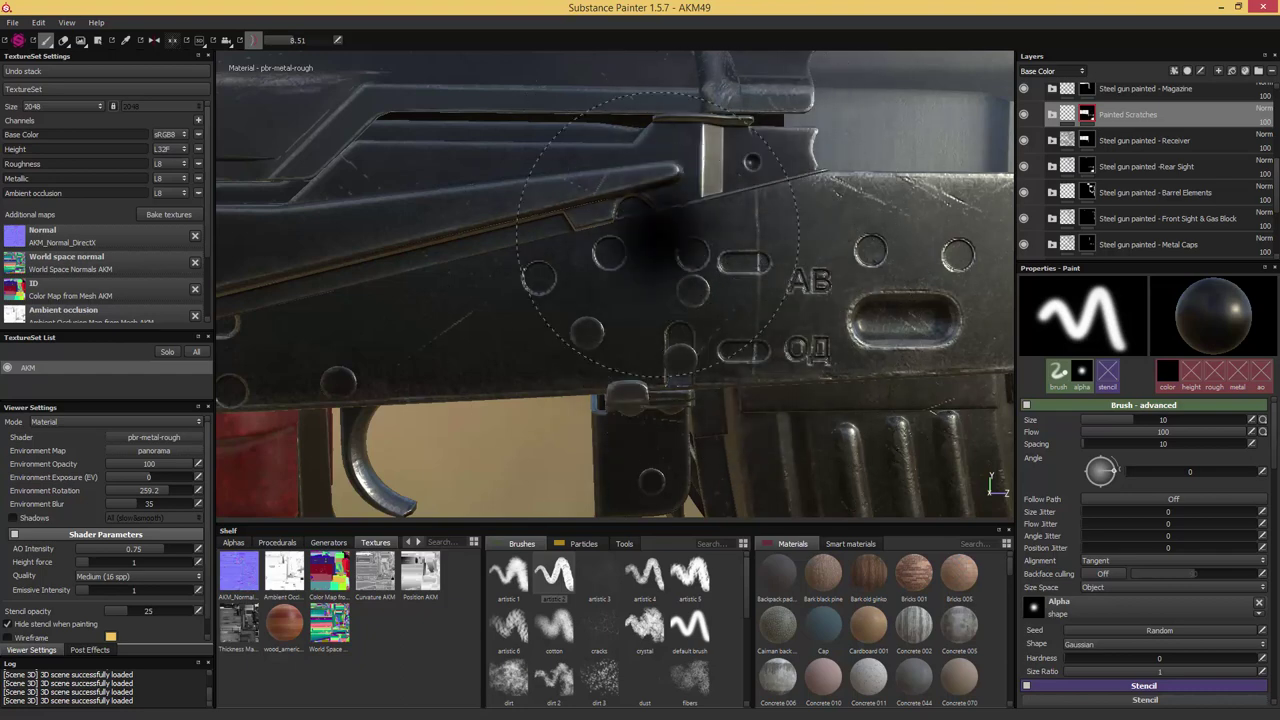
Add a Sharpen filter to the mask of the Scratches Receiver layer in the Painted Scratches folder
click(1051, 114)
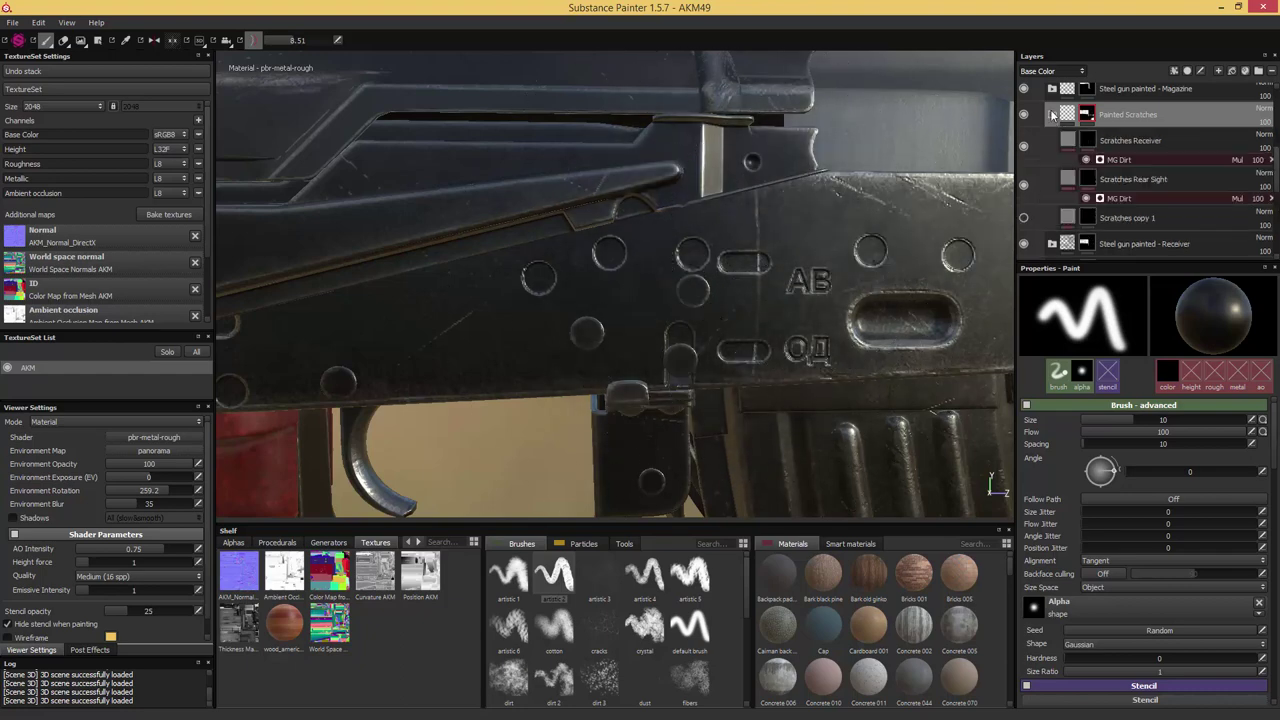
click(1089, 142)
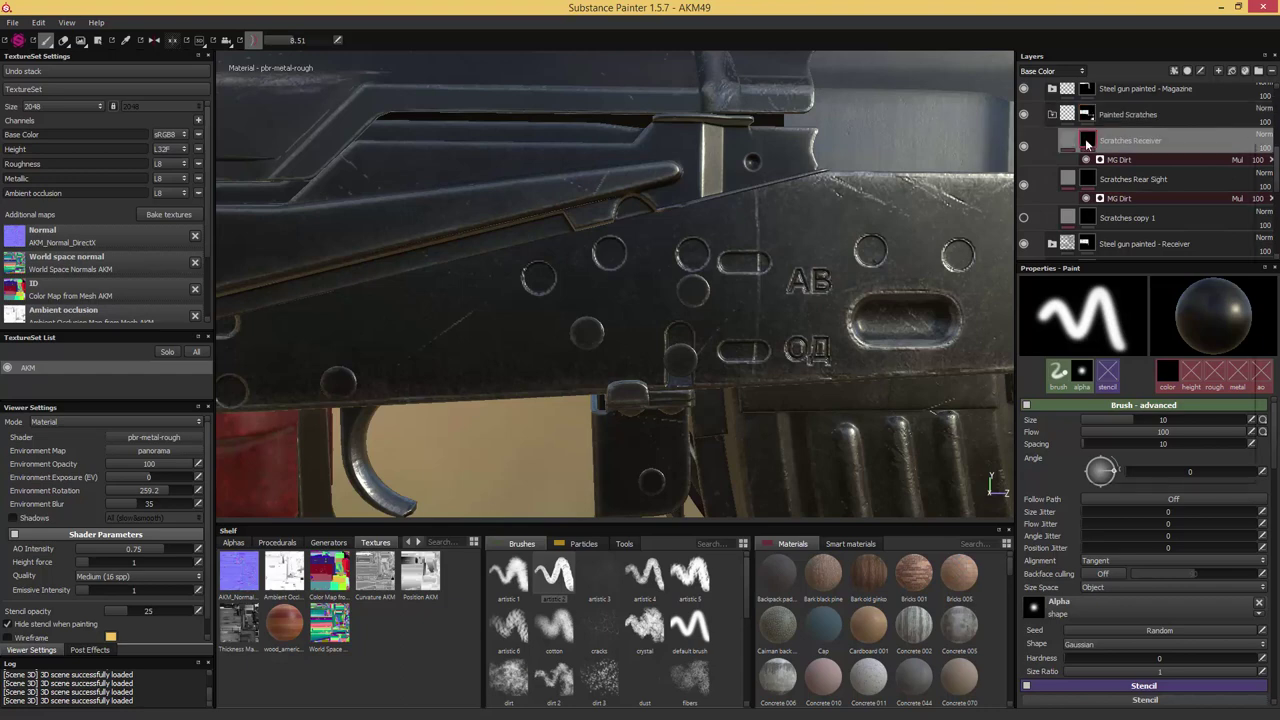
right_click(1089, 142)
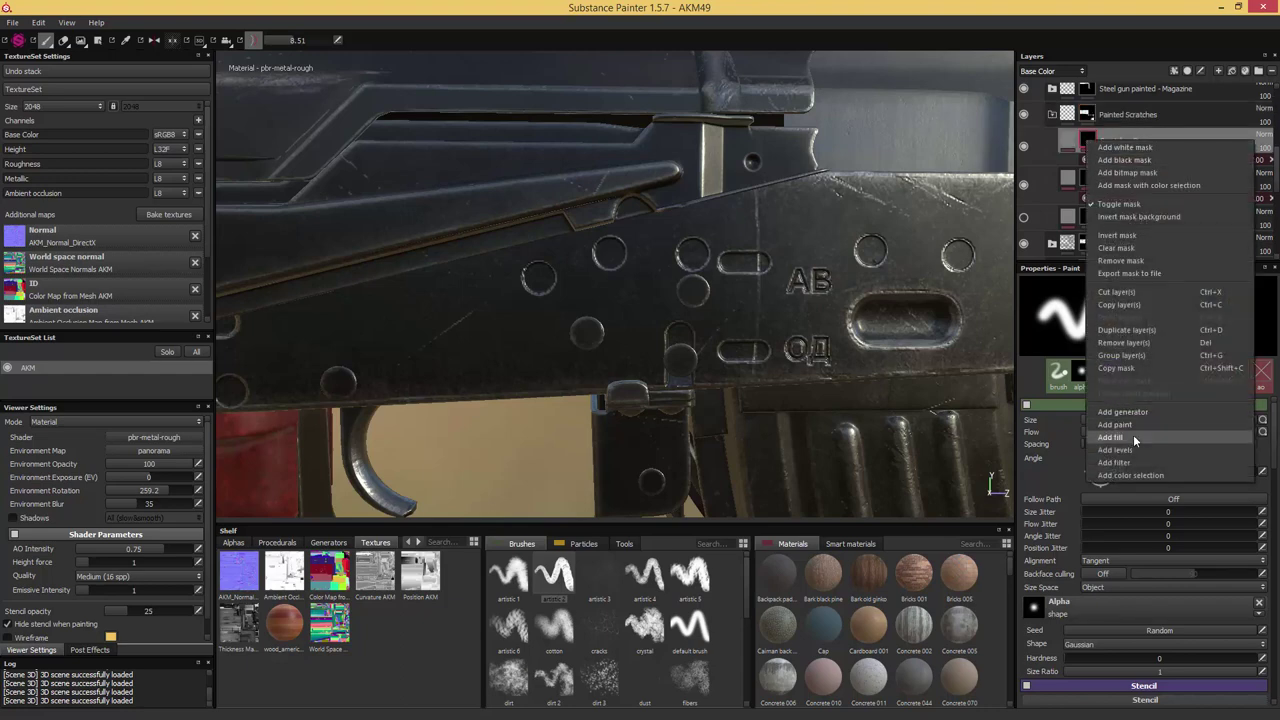
click(1120, 463)
click(1152, 304)
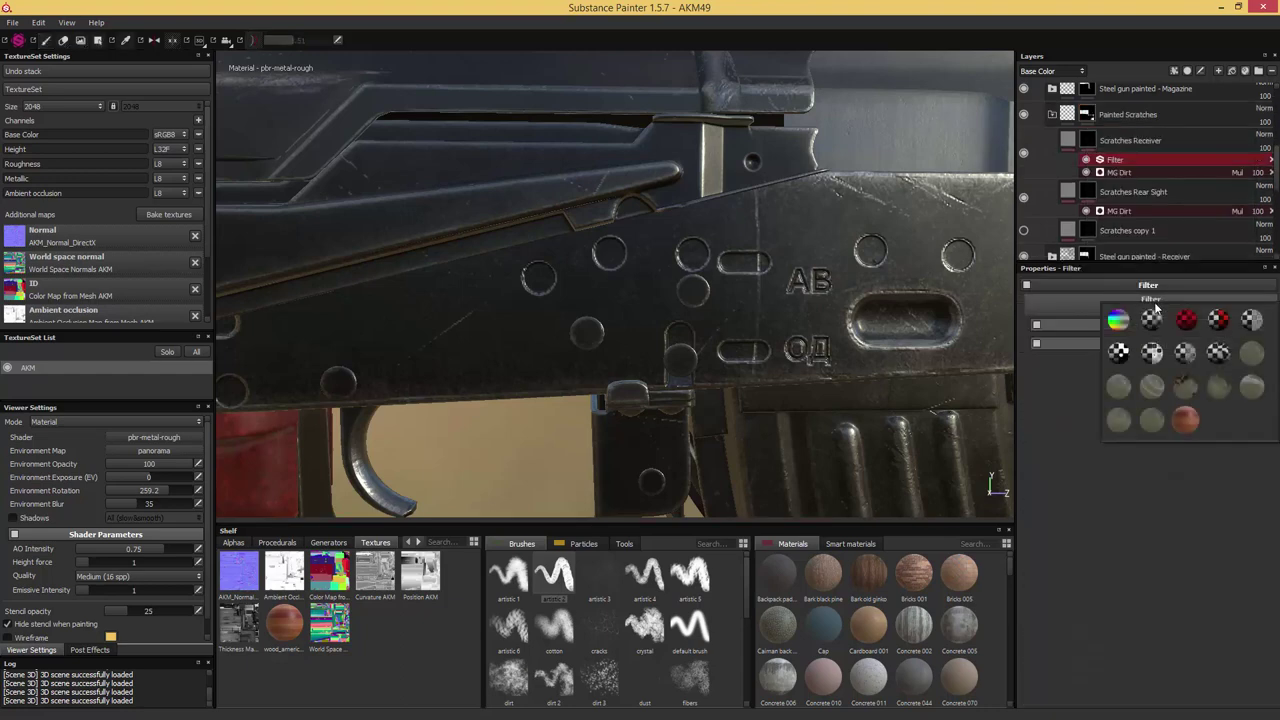
click(1186, 360)
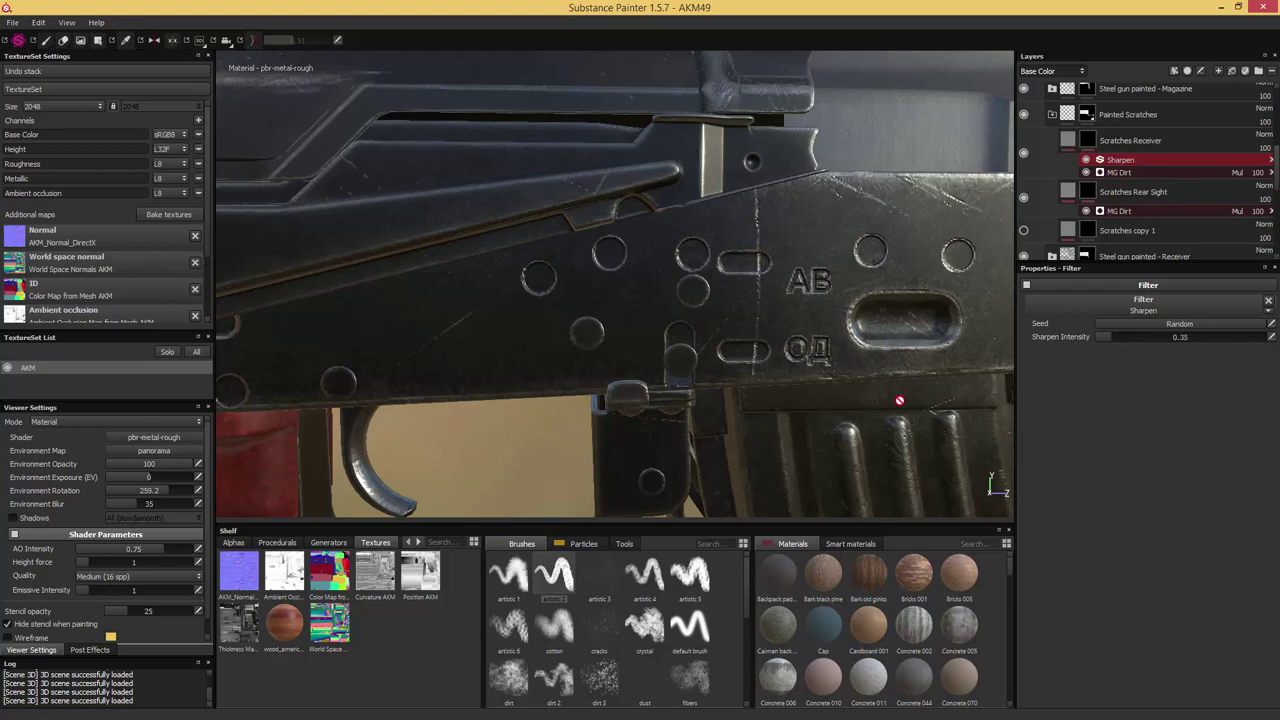
Examine the scratches on the receiver and magazine from several angles with the environment rotation set to 198
click(1087, 140)
key(f)
scroll(806, 126, up, 4)
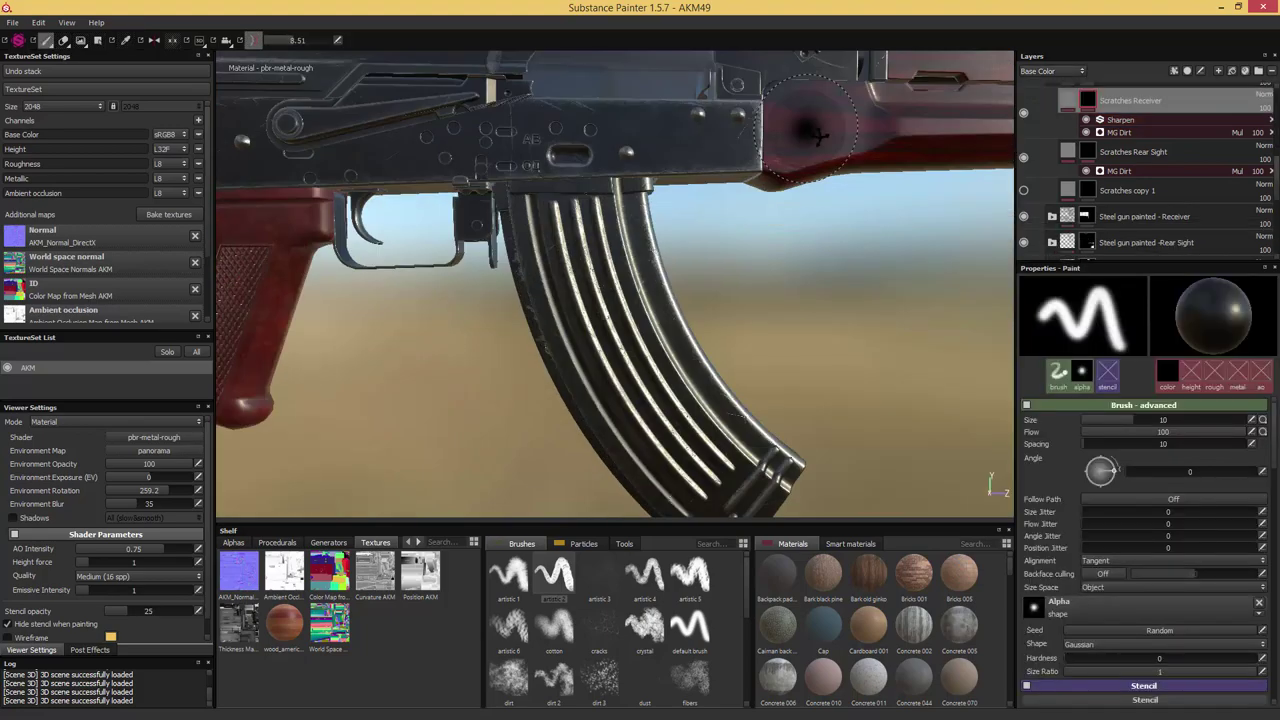
scroll(817, 134, down, 1)
alt+middle_drag(843, 180, 837, 286)
alt+drag(837, 286, 808, 298)
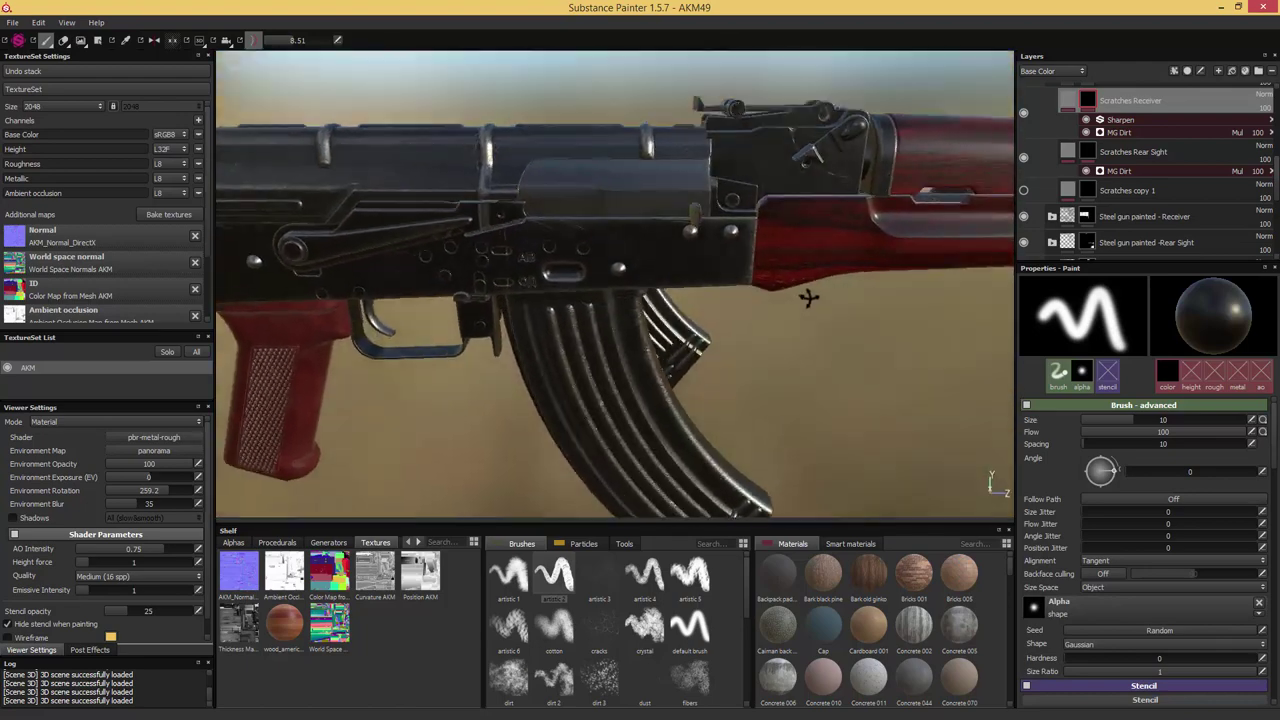
shift+right_drag(808, 297, 815, 325)
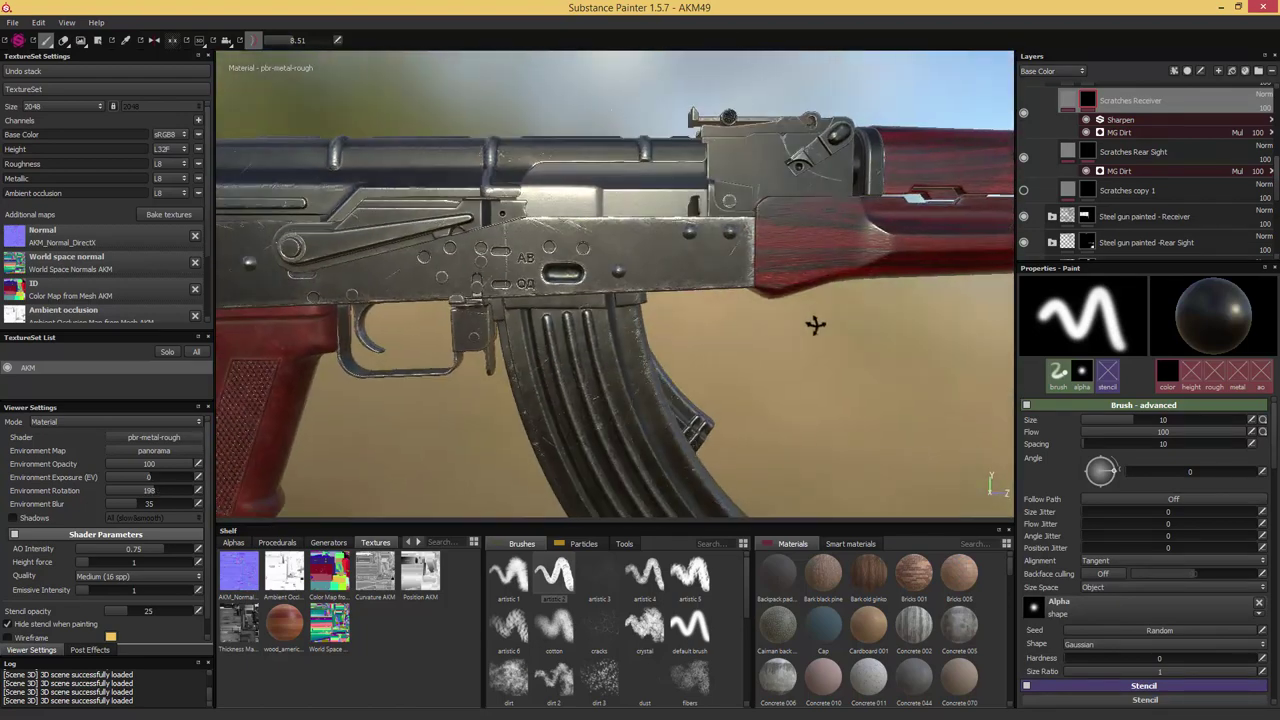
mouse_move(815, 325)
alt+mouse_down()
mouse_move(806, 337)
mouse_move(756, 311)
alt+mouse_up()
mouse_move(556, 264)
alt+mouse_down()
mouse_move(611, 269)
mouse_move(594, 264)
alt+mouse_up()
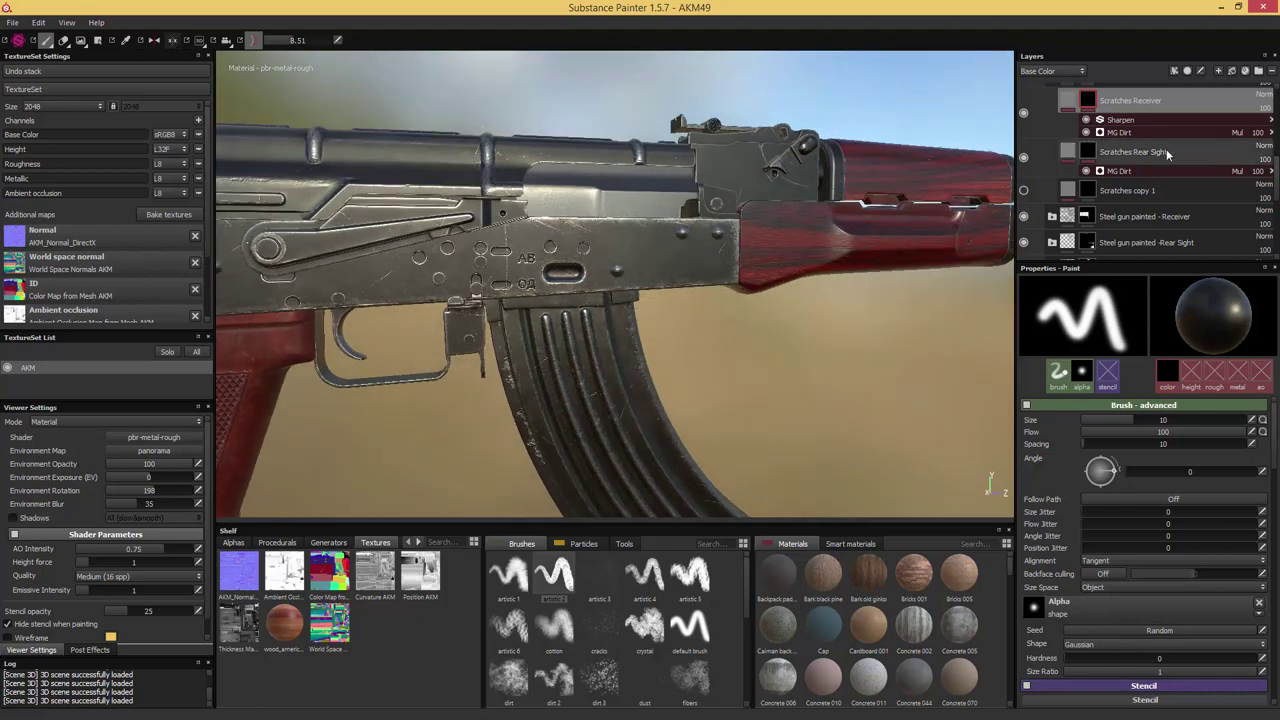
Duplicate the Scratches Receiver layer in the Painted Scratches folder
scroll(1160, 156, up, 3)
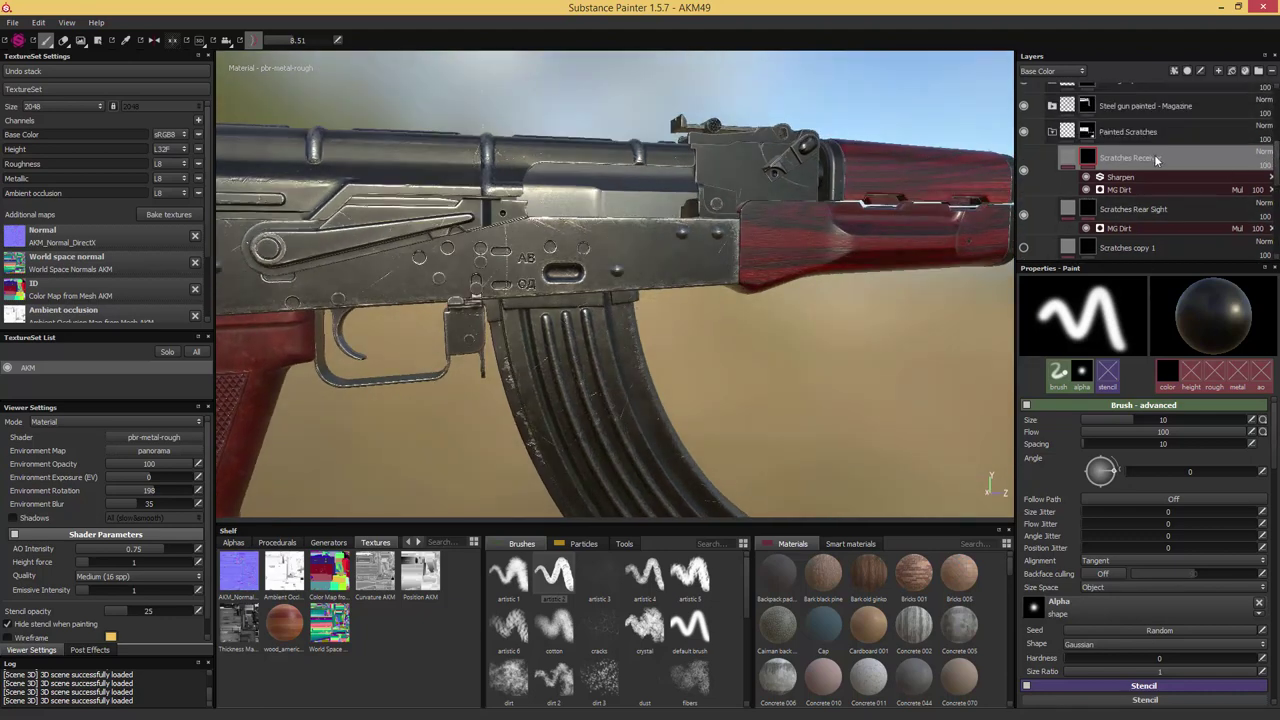
key(ctrl+d)
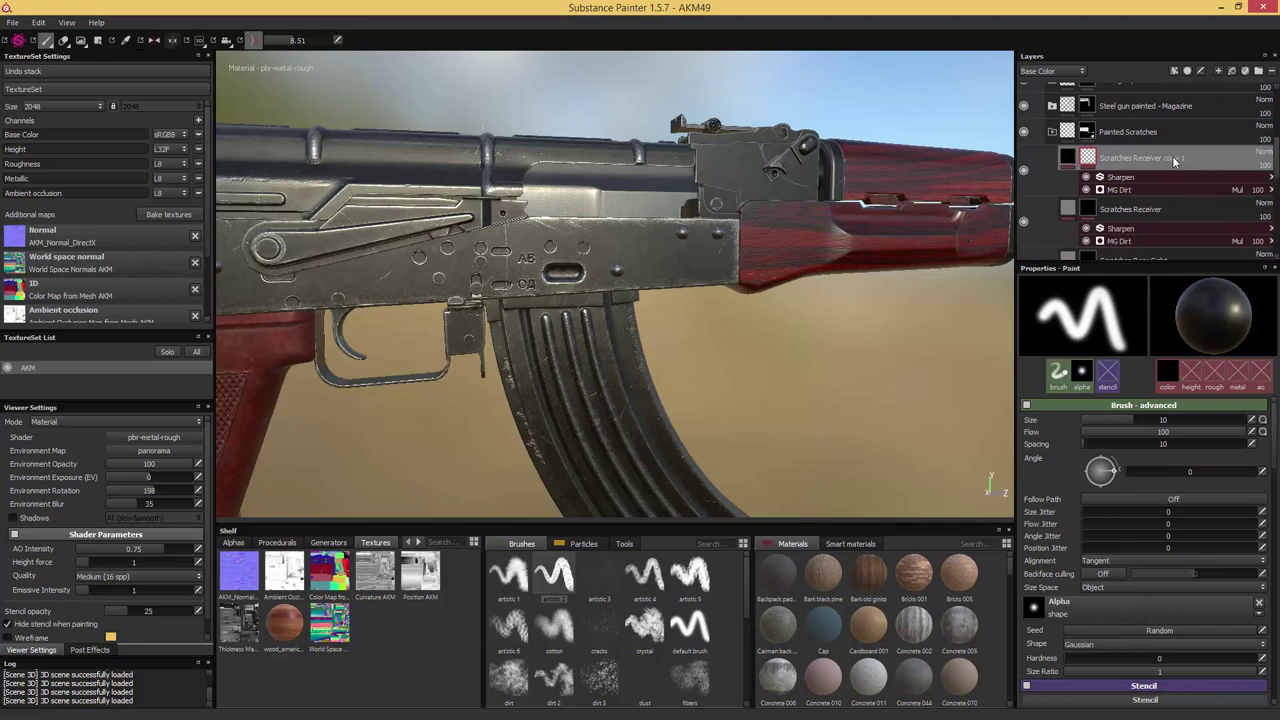
click(1175, 160)
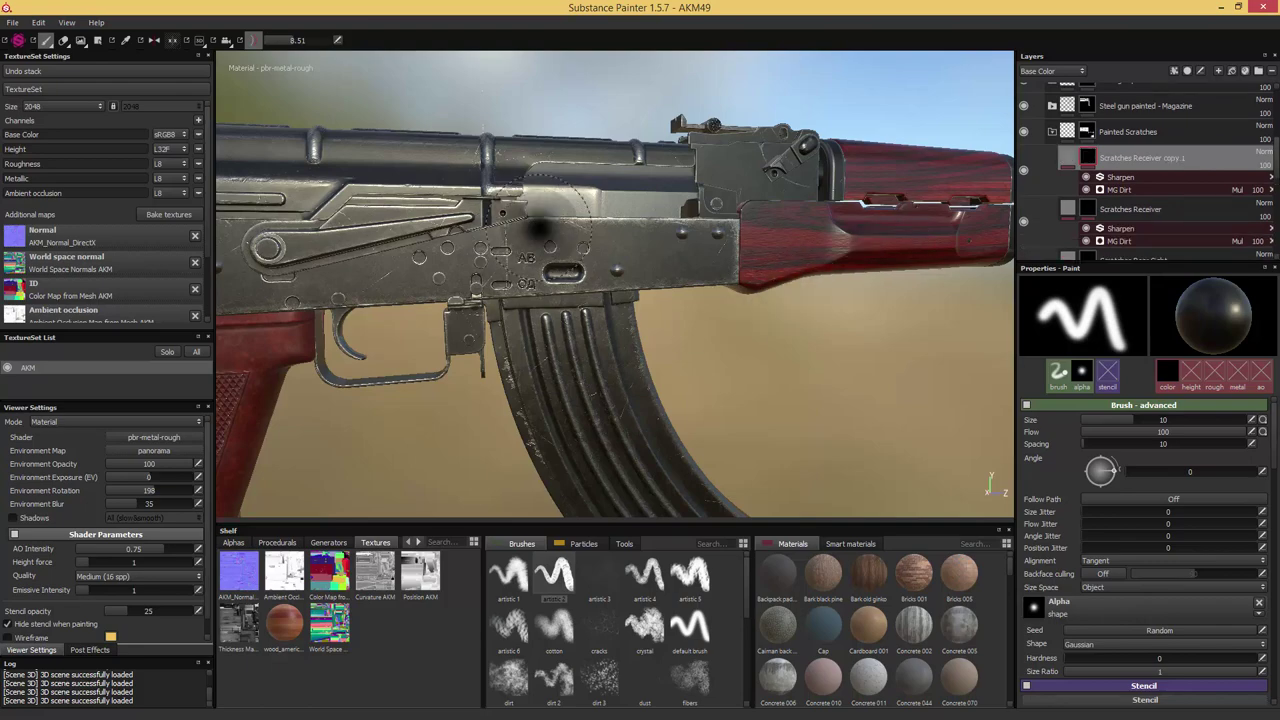
Duplicate the Scratches Rear Sight layer in the Painted Scratches folder
alt+drag(708, 212, 691, 206)
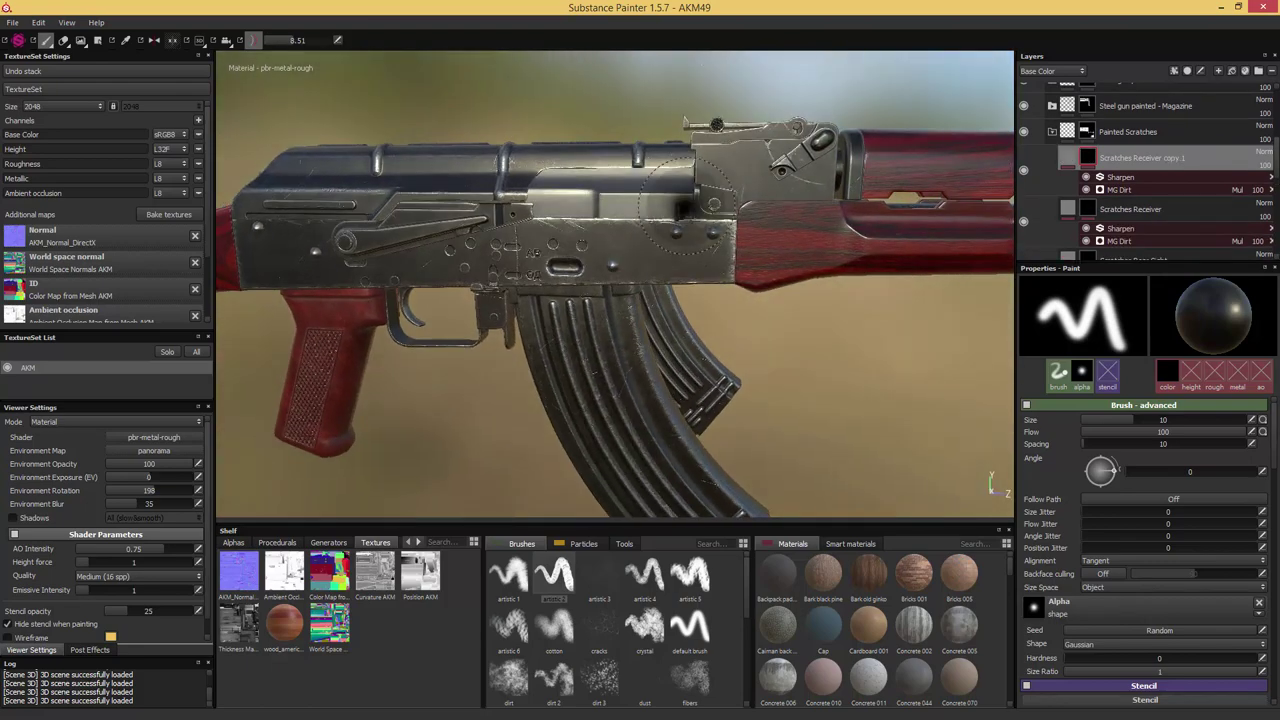
alt+middle_drag(691, 206, 648, 238)
scroll(1150, 222, down, 1)
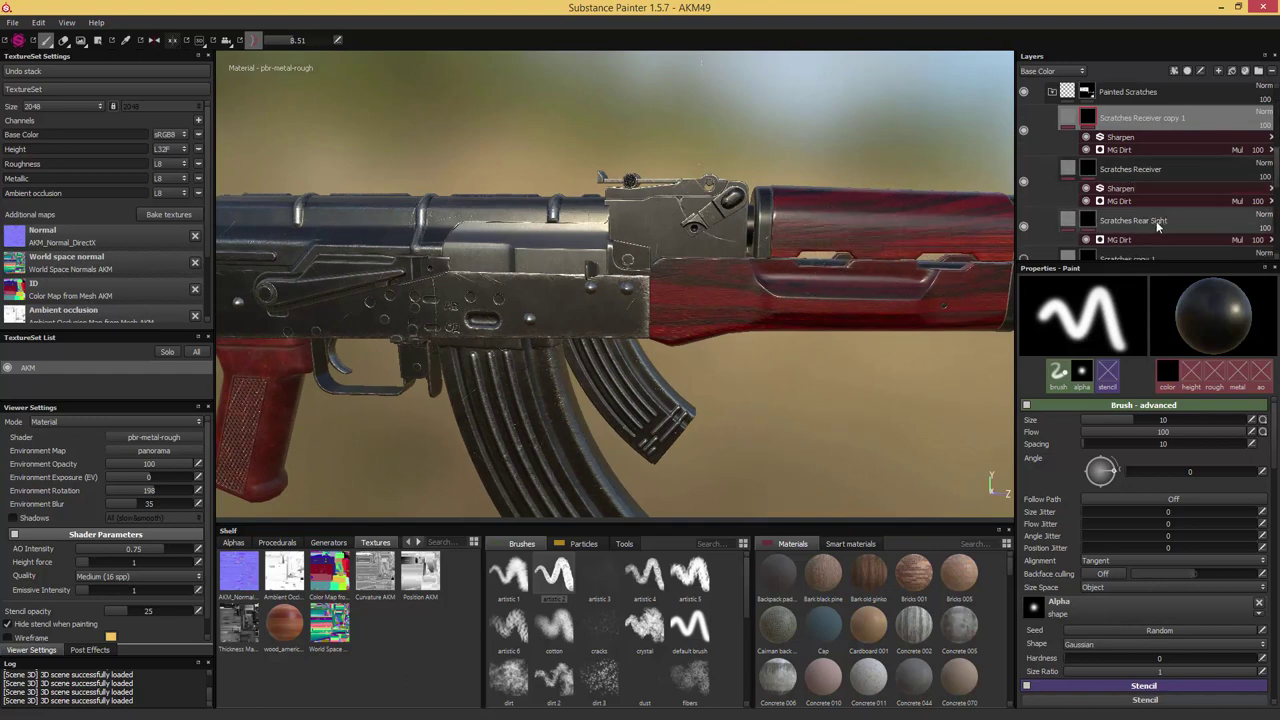
click(1162, 222)
key(ctrl+d)
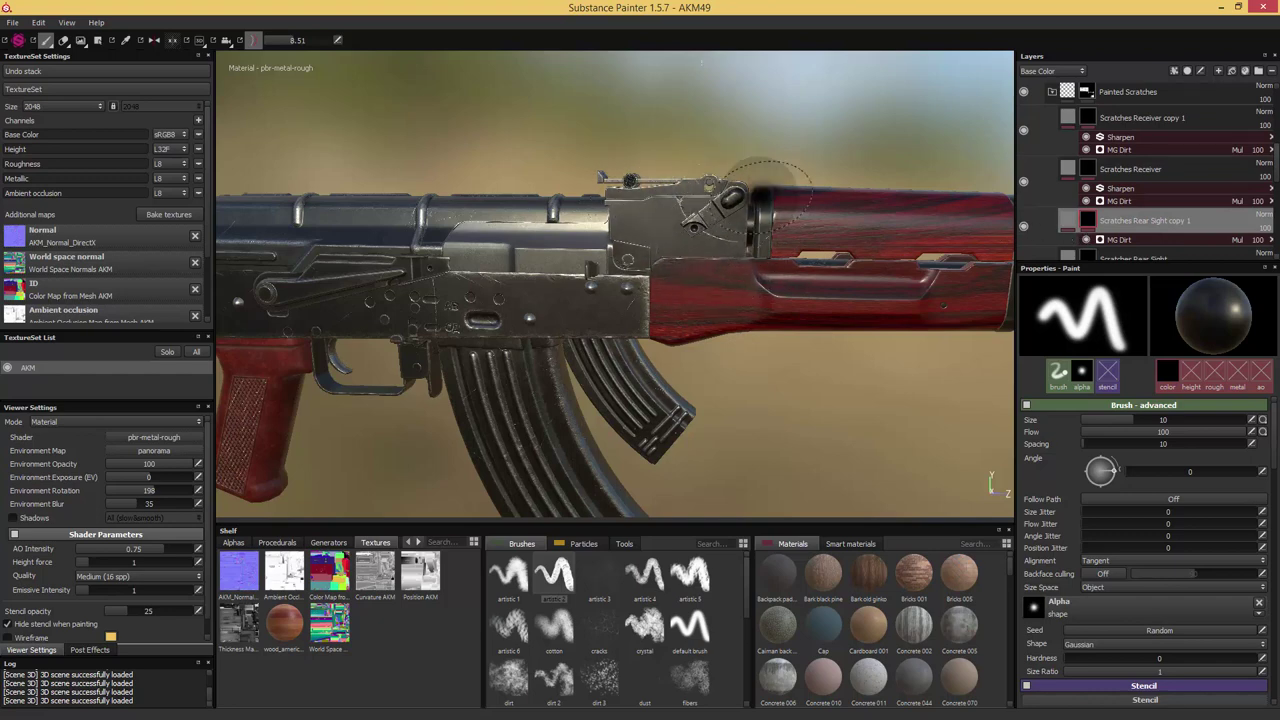
Examine the wear on the receiver, dust cover and bolt carrier up close with the environment rotation set to 217.8
alt+drag(709, 137, 682, 120)
alt+middle_drag(570, 190, 814, 137)
alt+drag(814, 137, 811, 170)
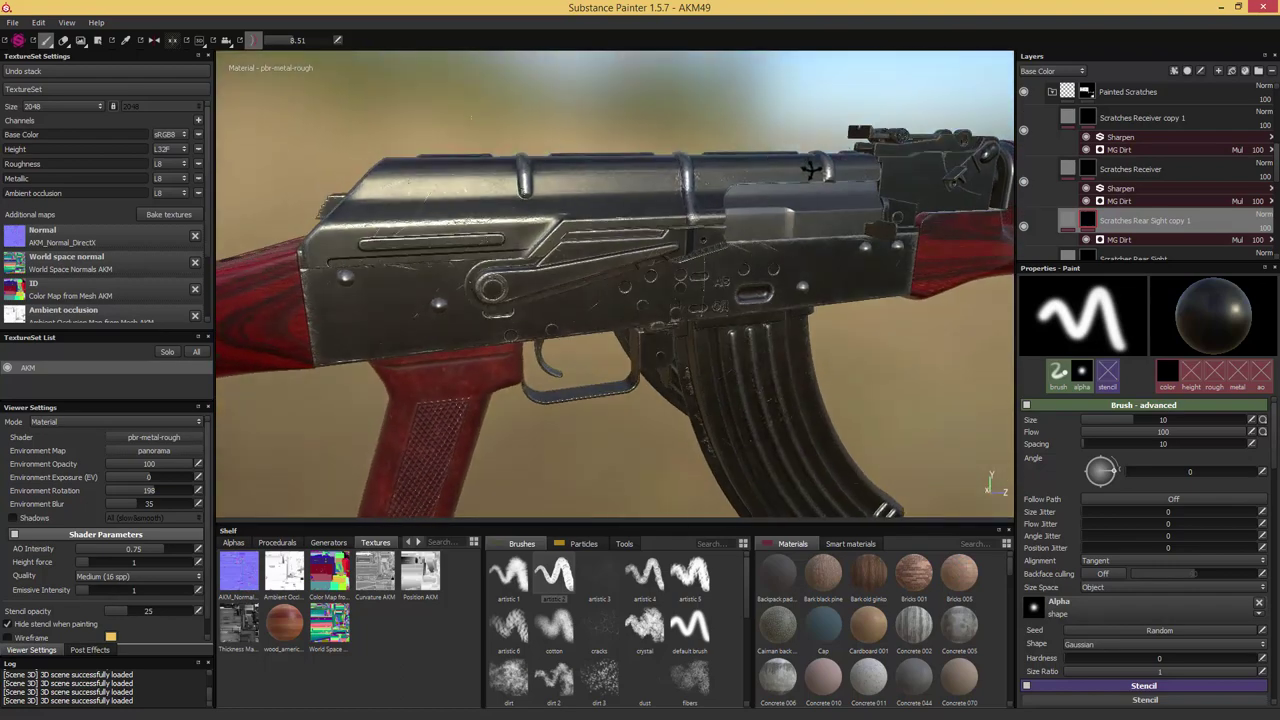
alt+drag(880, 190, 811, 183)
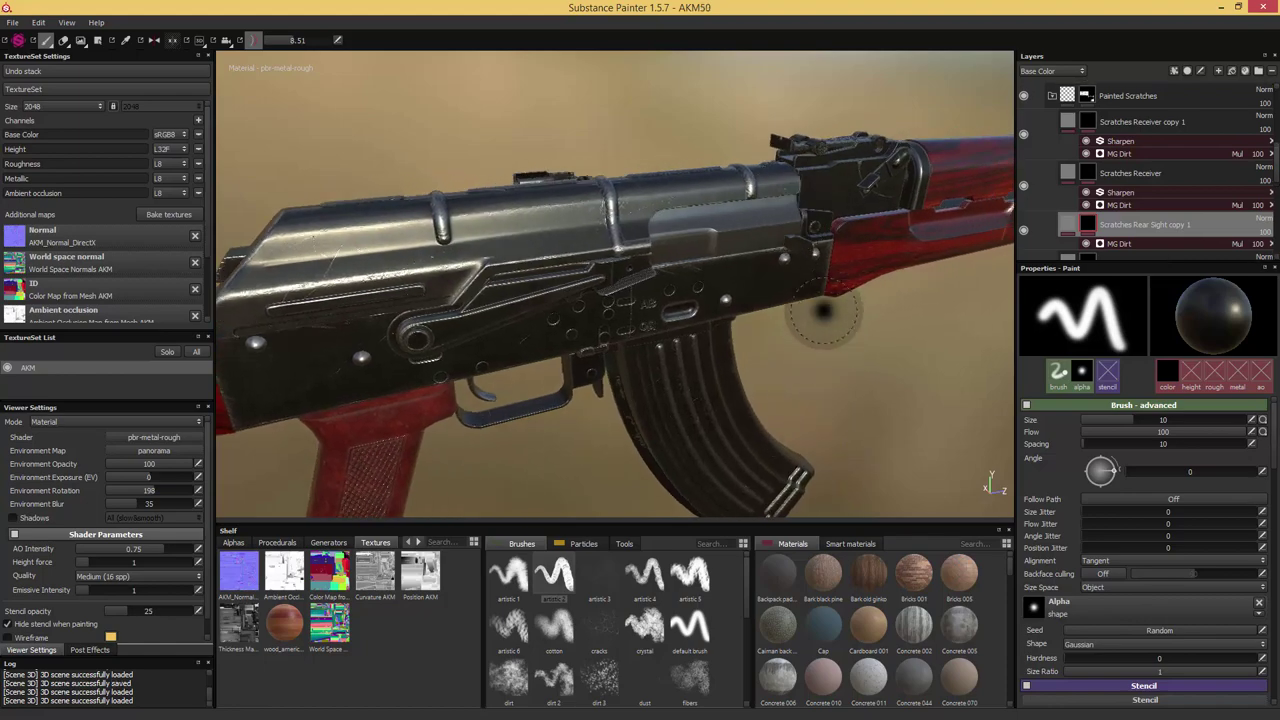
mouse_move(857, 343)
shift+right_down()
mouse_move(771, 338)
mouse_move(800, 340)
mouse_move(784, 338)
shift+right_up()
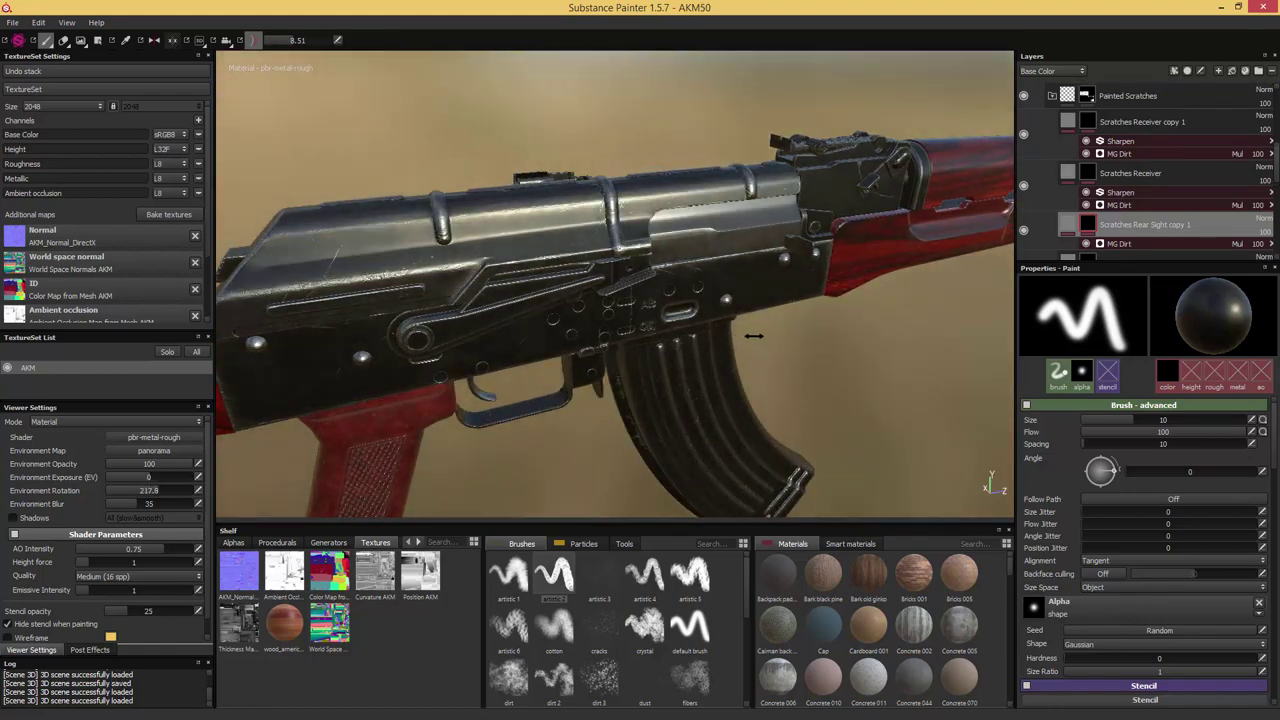
alt+drag(916, 320, 894, 311)
scroll(671, 206, up, 3)
scroll(660, 204, up, 2)
alt+middle_drag(676, 216, 657, 262)
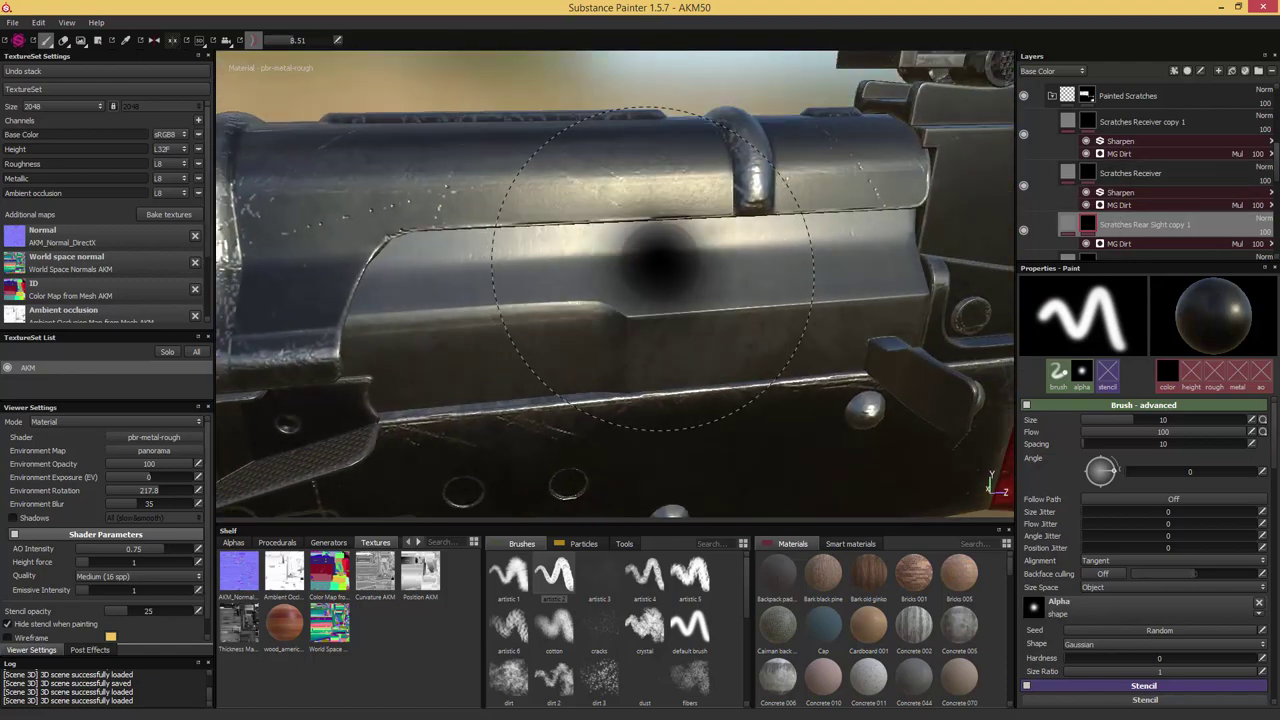
alt+drag(657, 262, 563, 284)
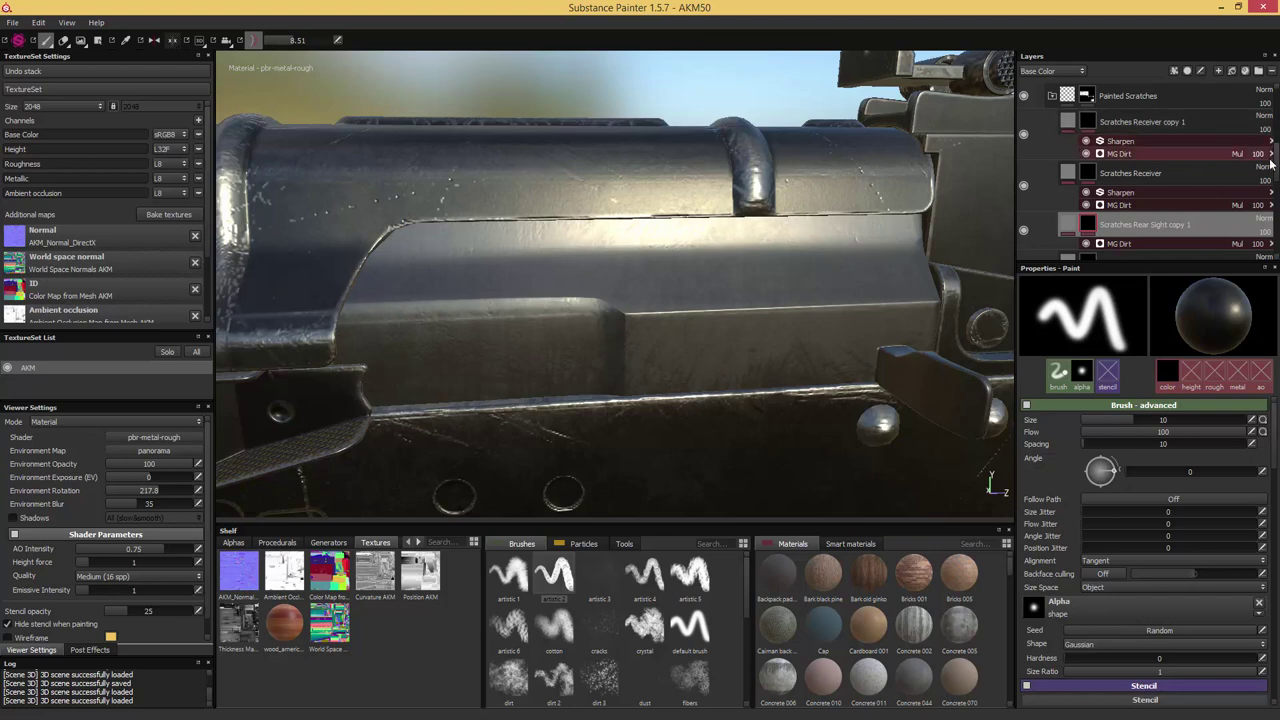
Add the bolt carrier's geometry to the mask of the Steel gun painted - Screws folder with the polygon fill tool
scroll(1277, 160, up, 1)
drag(1277, 160, 1277, 133)
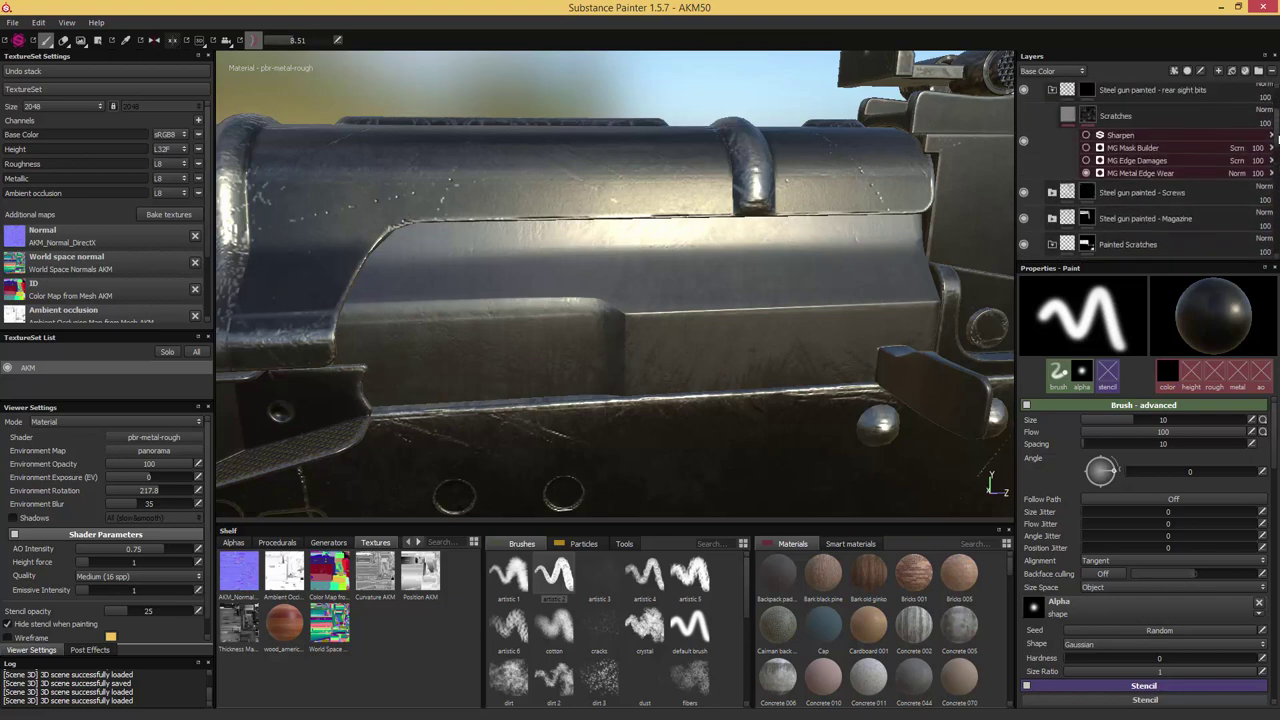
click(1086, 194)
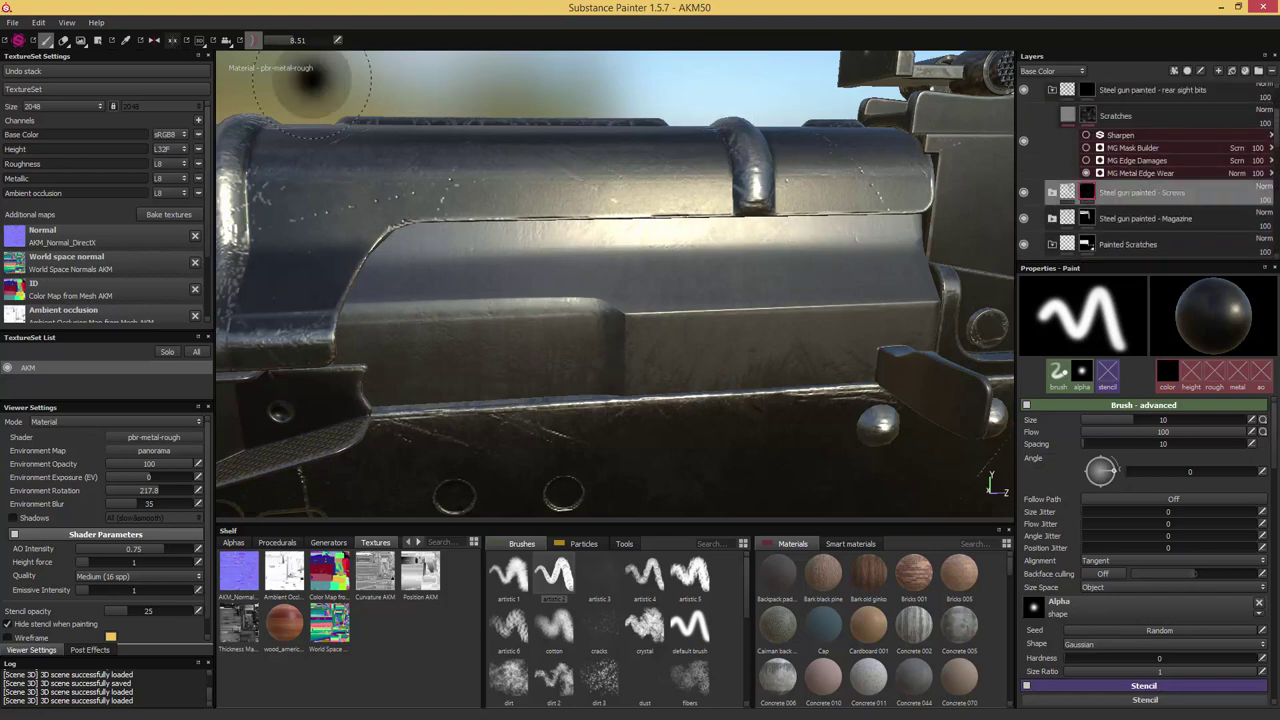
click(97, 40)
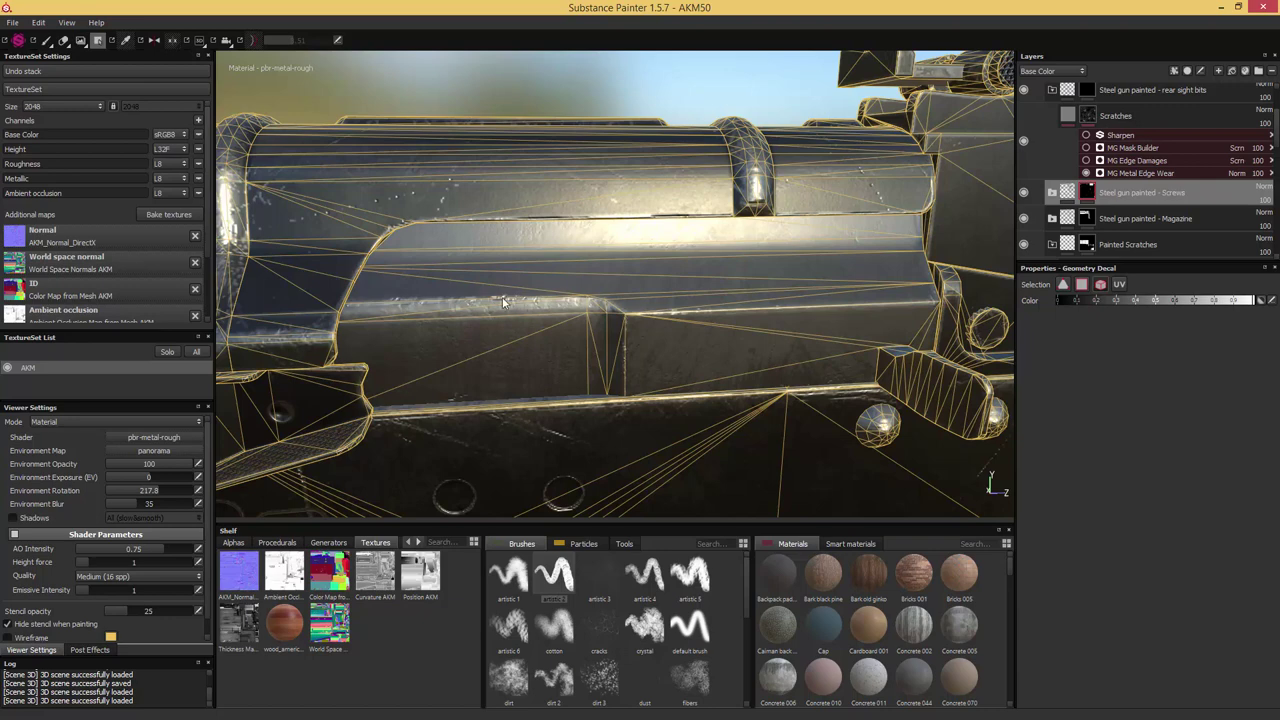
click(46, 40)
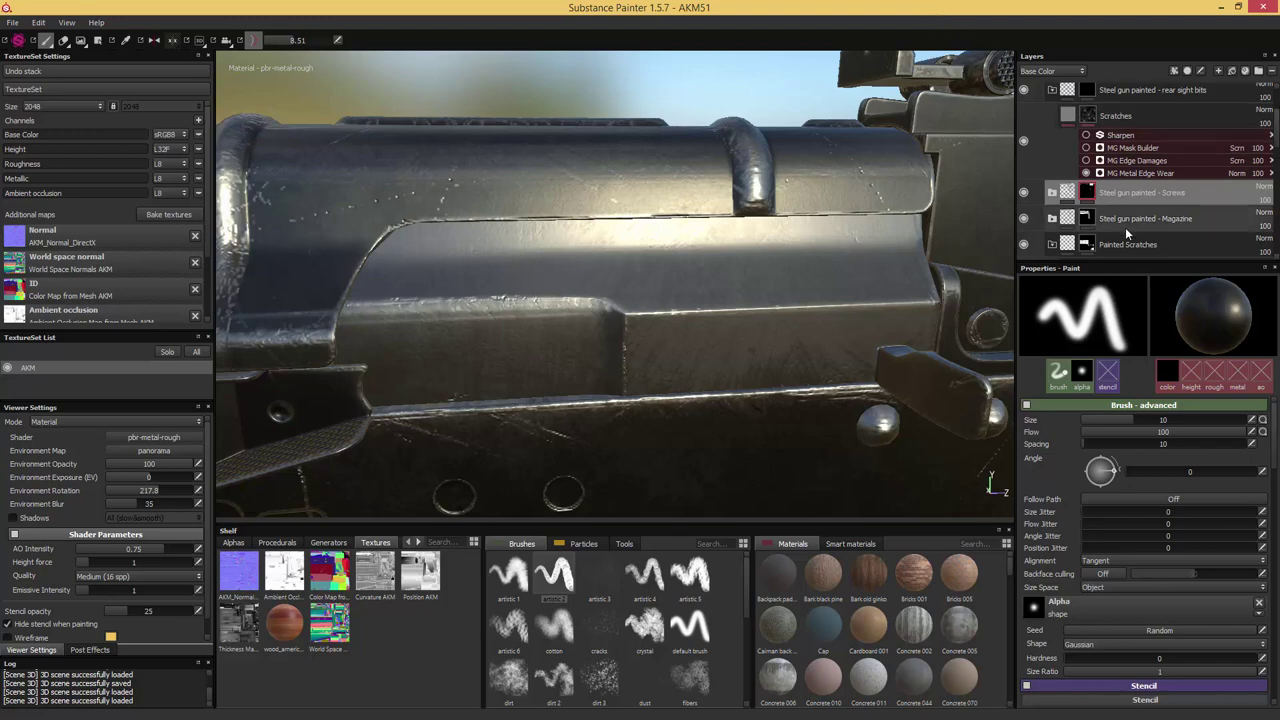
Enlarge the layer list and collapse the Painted Scratches, rear sight bits and Metal - Edgewear folders
drag(1136, 263, 1136, 452)
click(1052, 245)
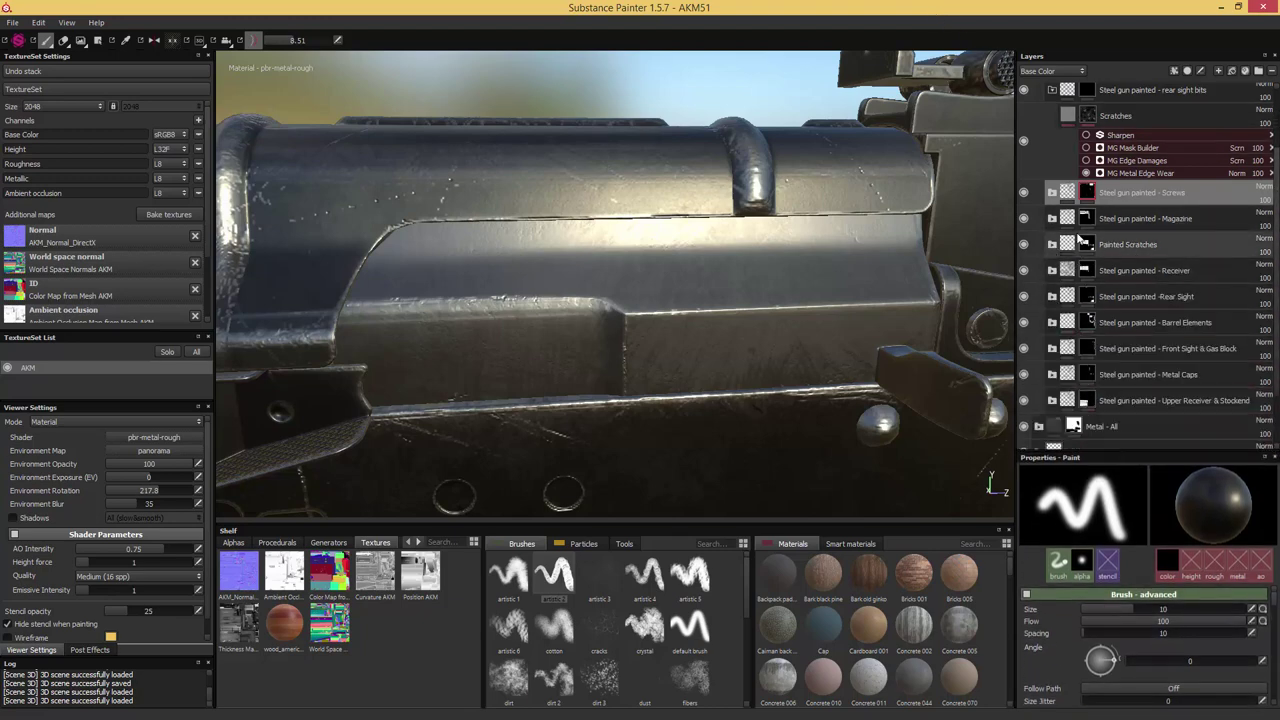
scroll(1054, 250, up, 3)
click(1051, 175)
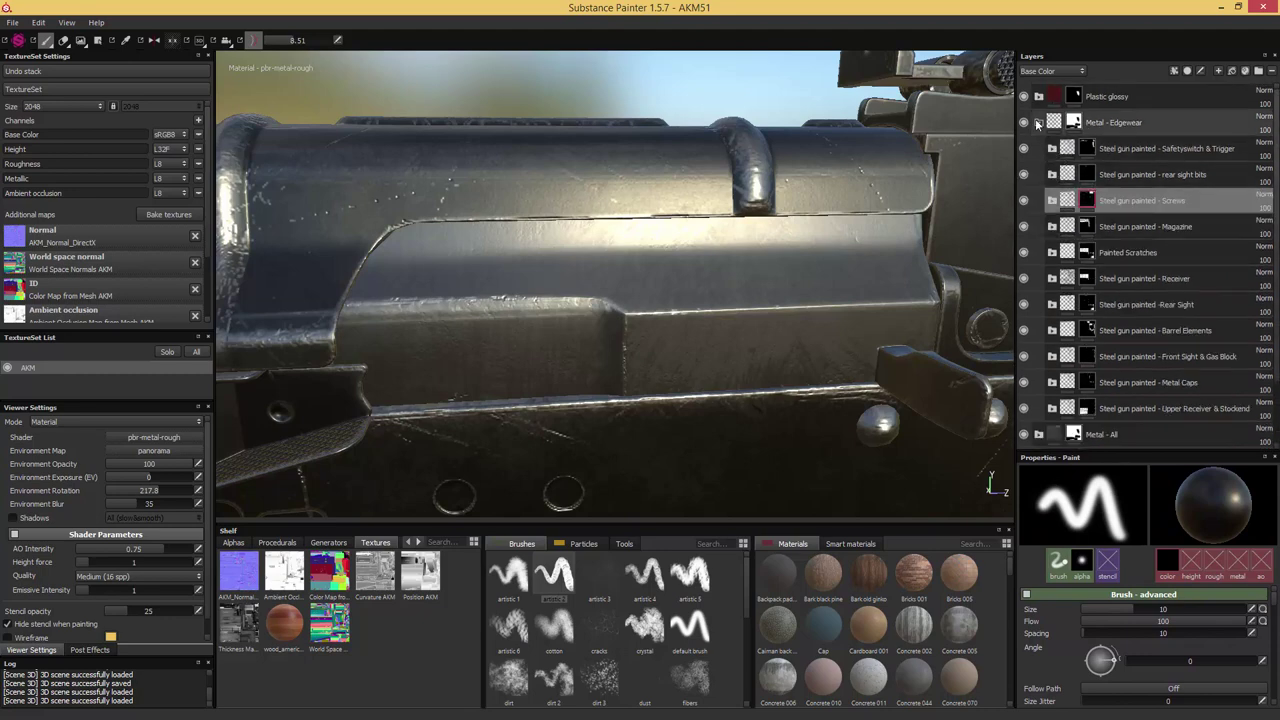
click(1039, 122)
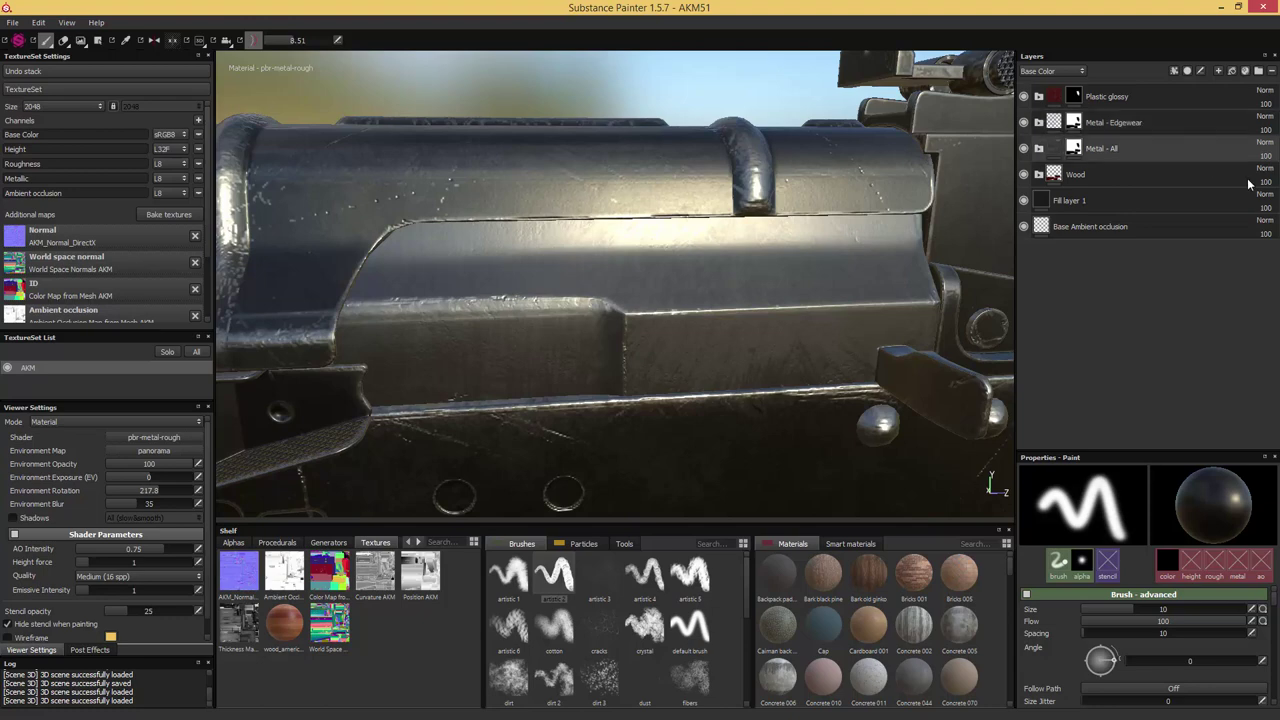
Examine the rear sight reference photo in Windows Photo Viewer and compare it with the numerals on the model's rear sight
drag(1279, 191, 765, 134)
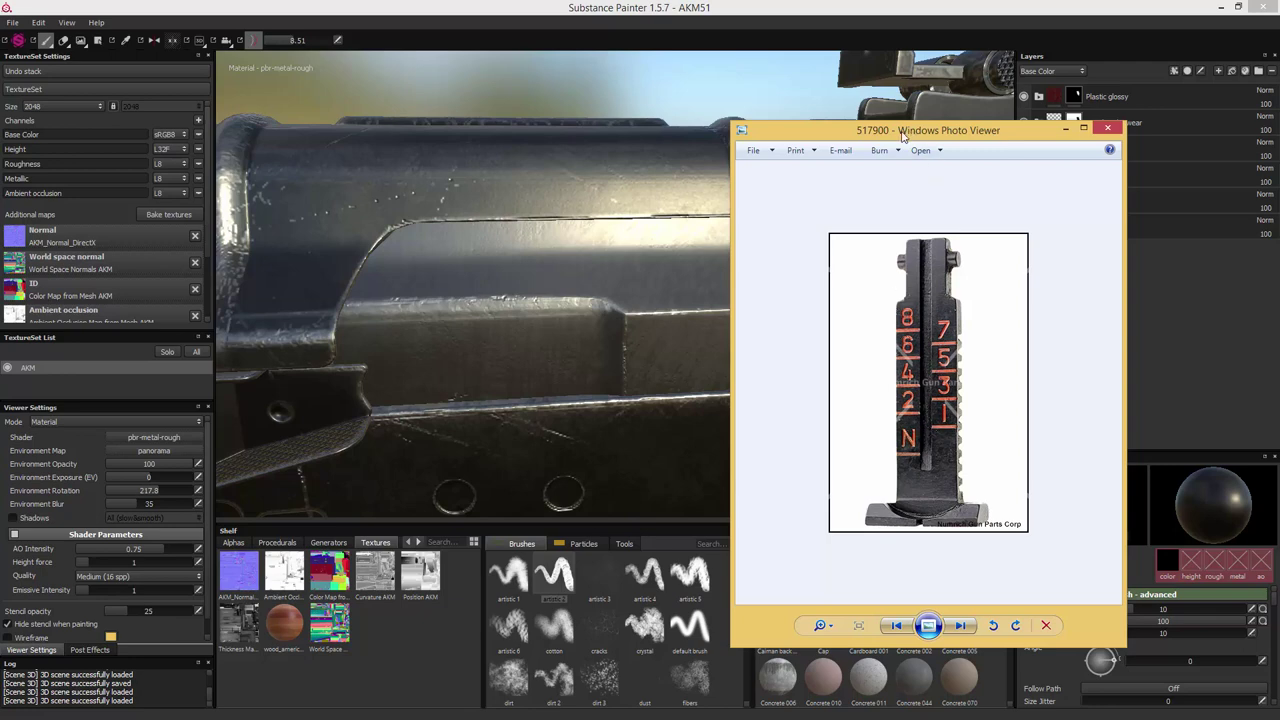
drag(925, 136, 1279, 140)
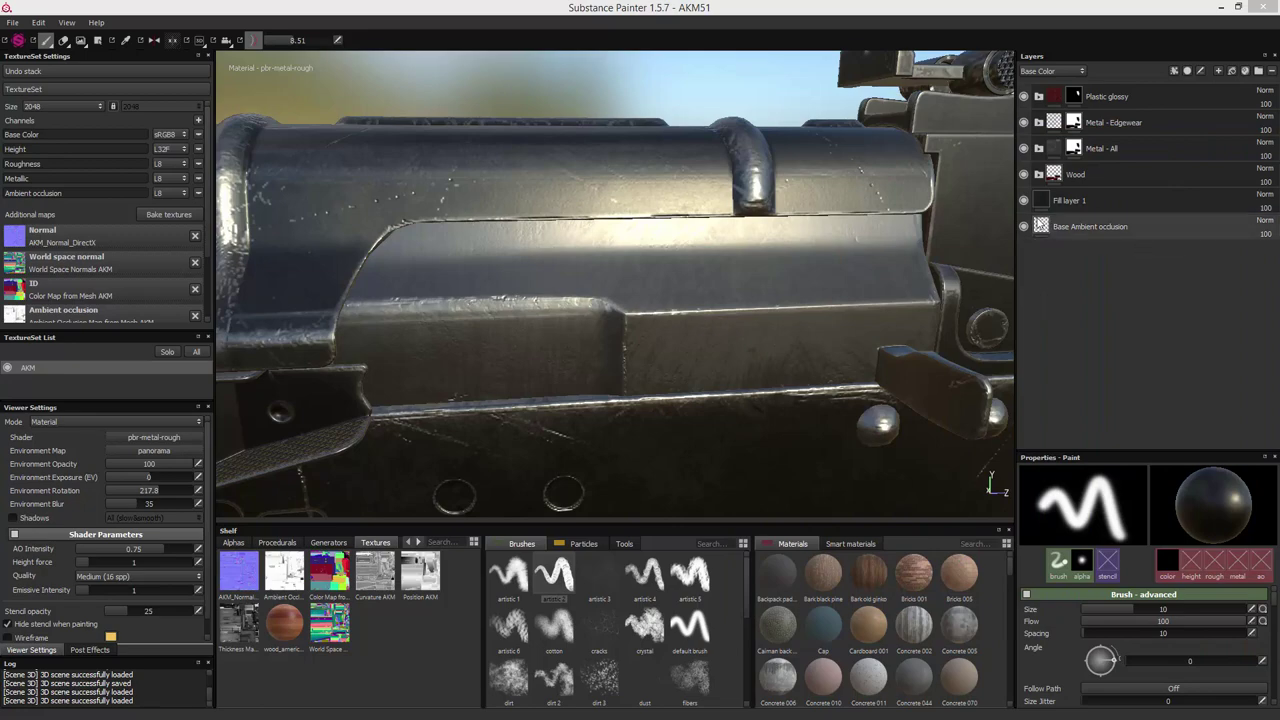
mouse_move(928, 192)
alt+mouse_down()
mouse_move(760, 246)
mouse_move(738, 272)
mouse_move(880, 275)
alt+mouse_up()
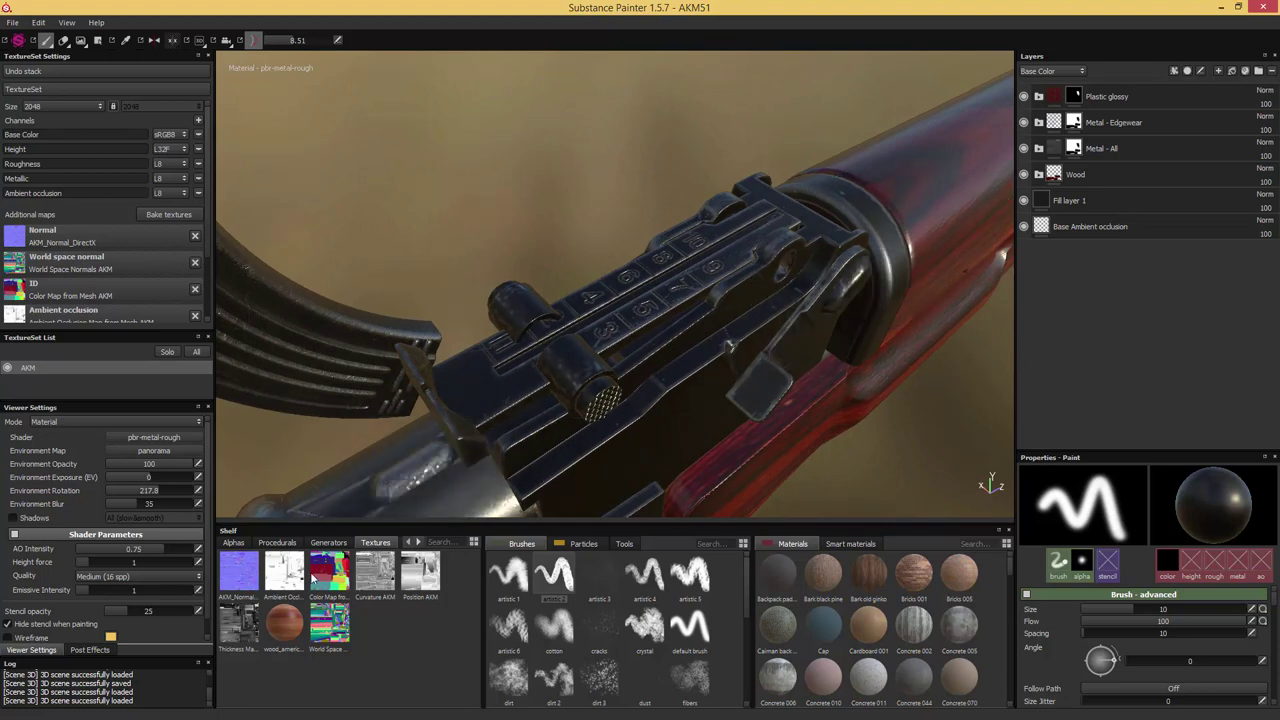
mouse_move(314, 580)
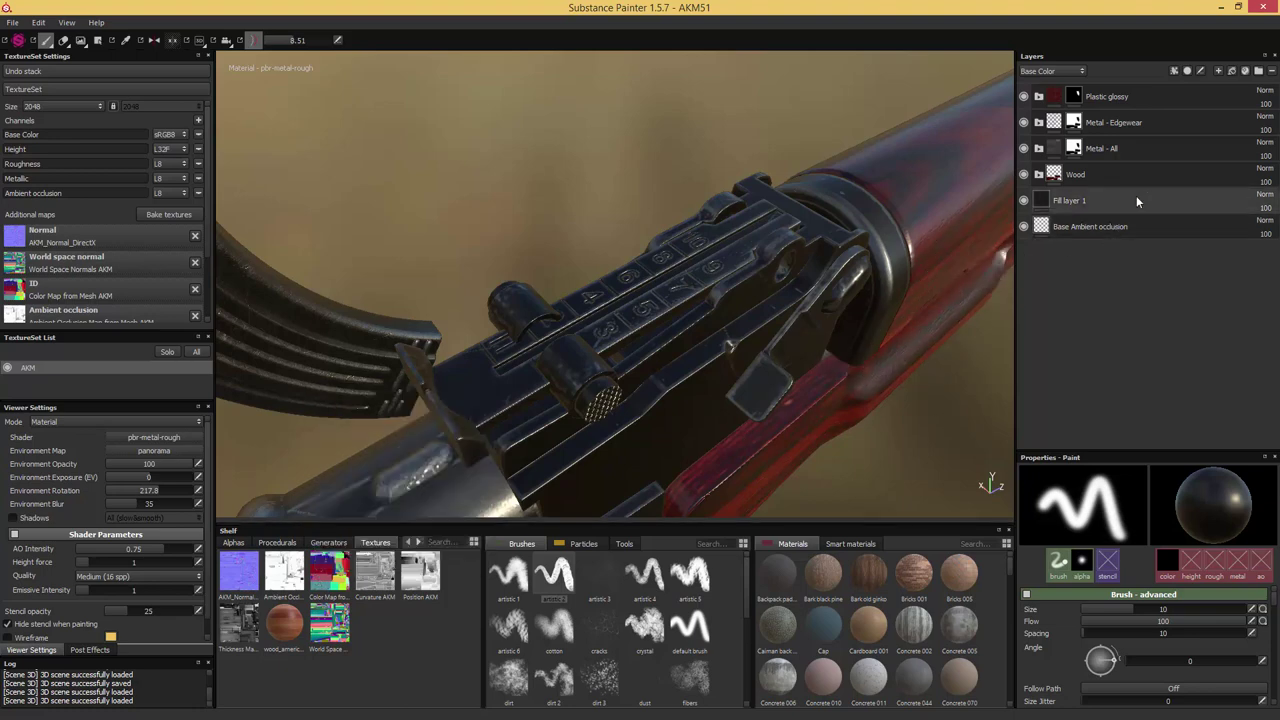
Add a fill layer above the Metal - All folder and group it into a folder named Rear Sight Text
click(1148, 149)
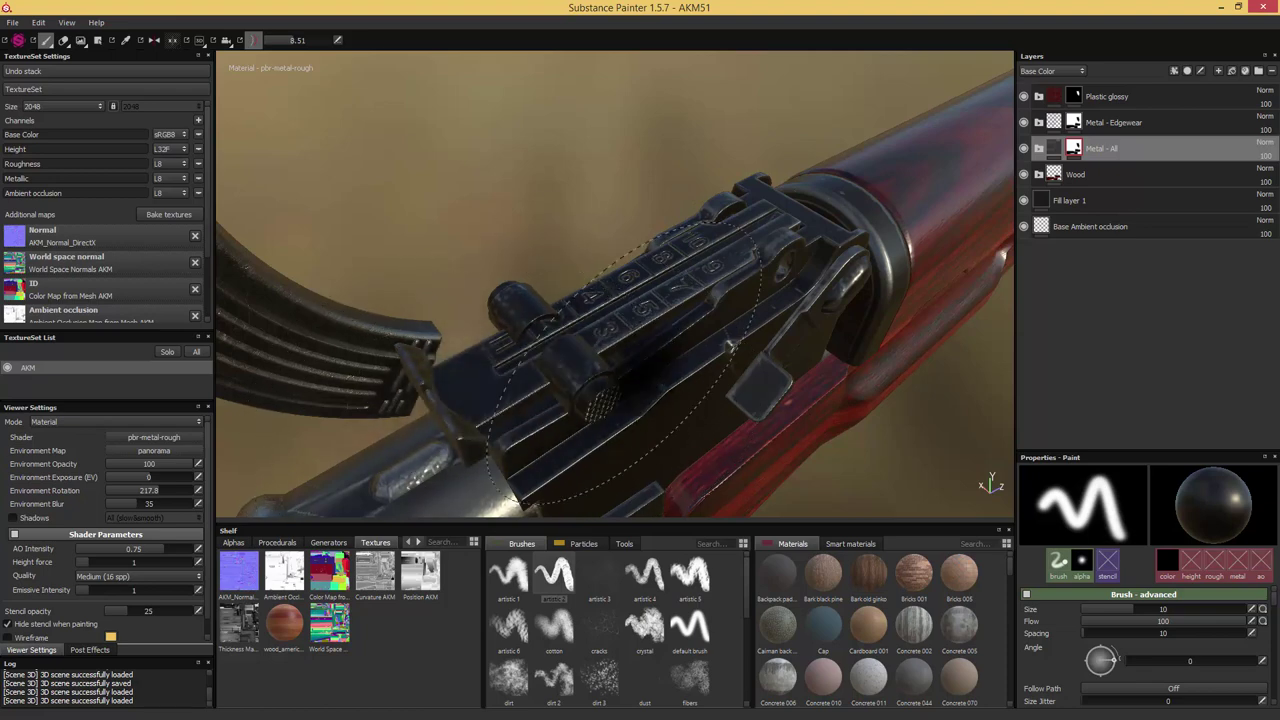
click(1233, 72)
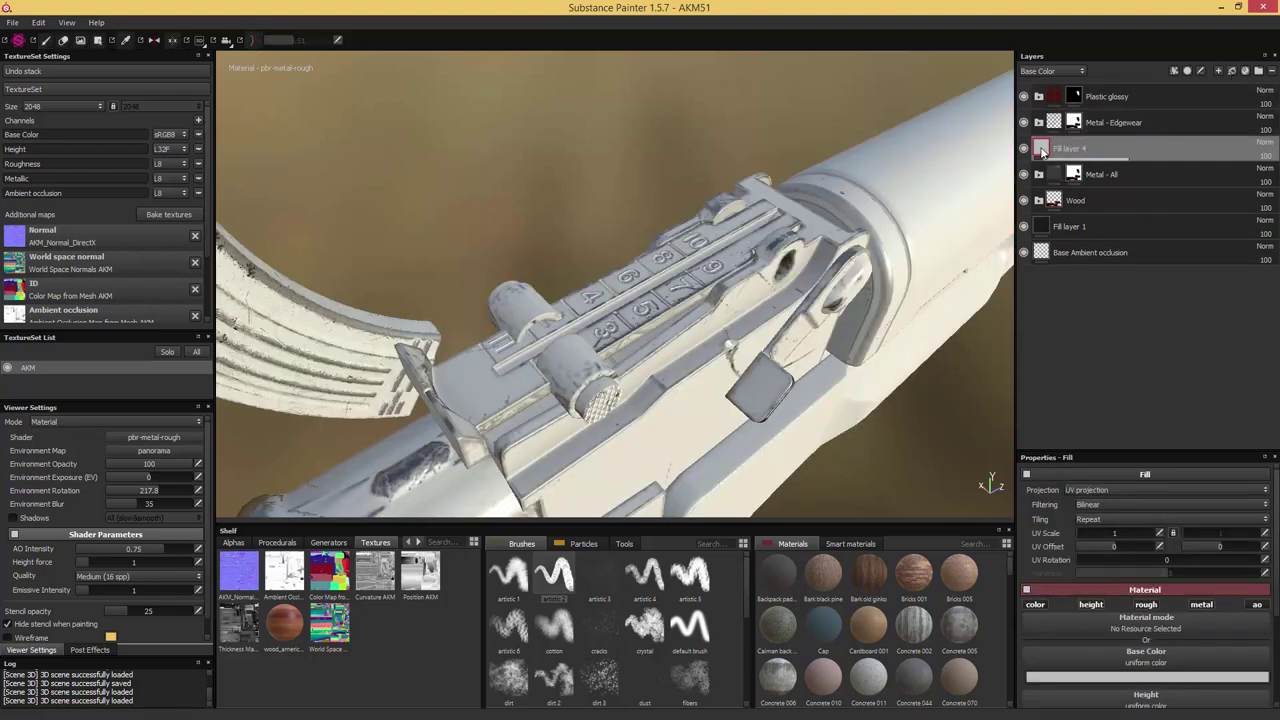
key(ctrl+g)
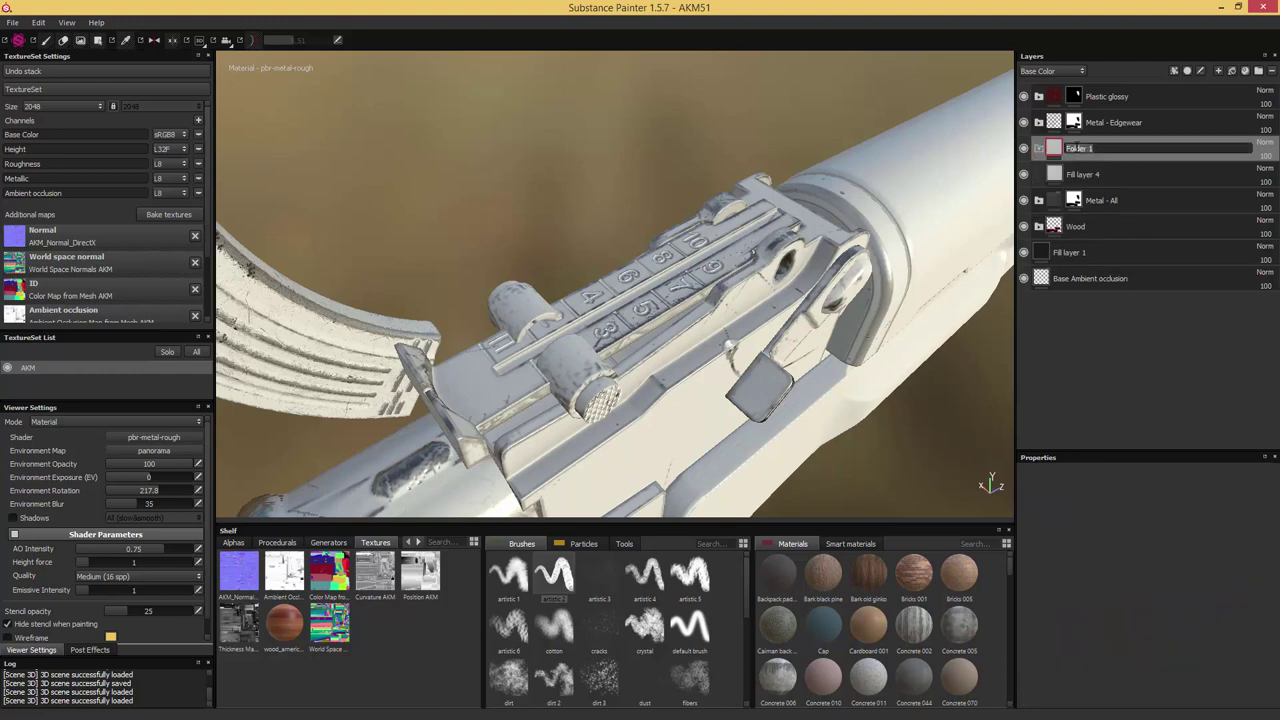
text(Rel)
text(r Sight Text)
key(Return)
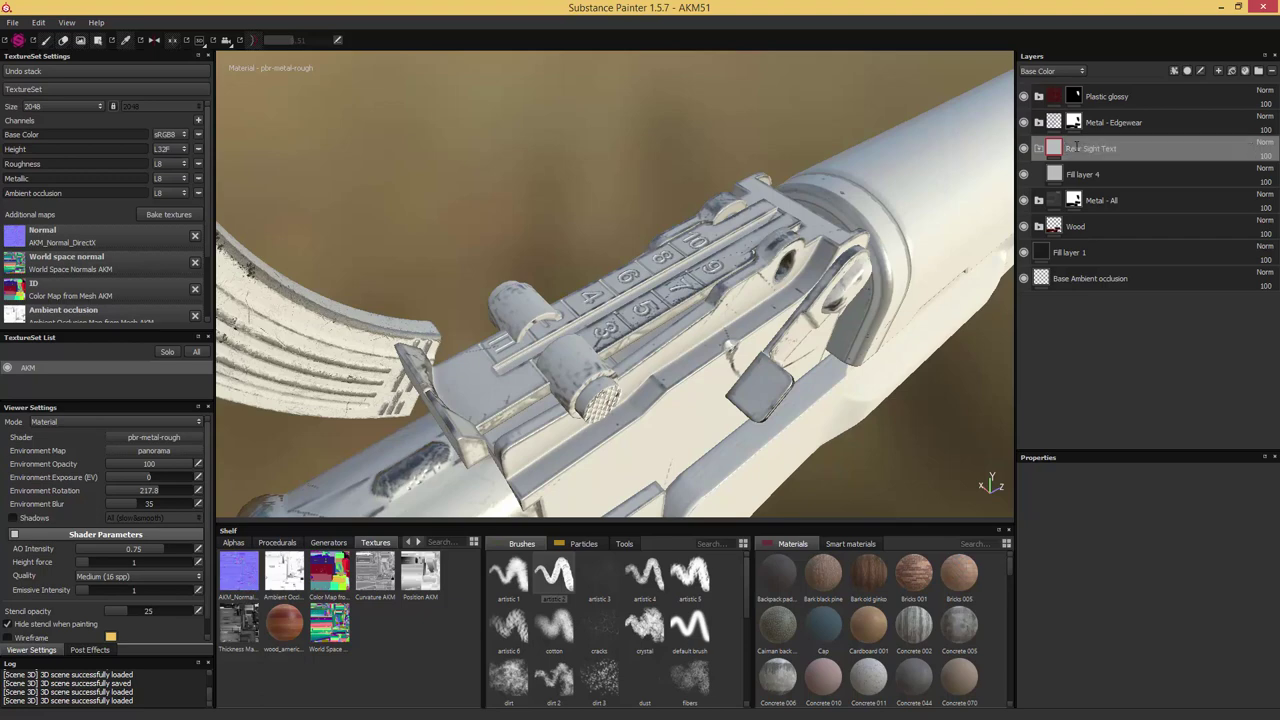
Set the base color of the fill layer in the Rear Sight Text folder to bright orange and give it a color selection mask
click(1057, 176)
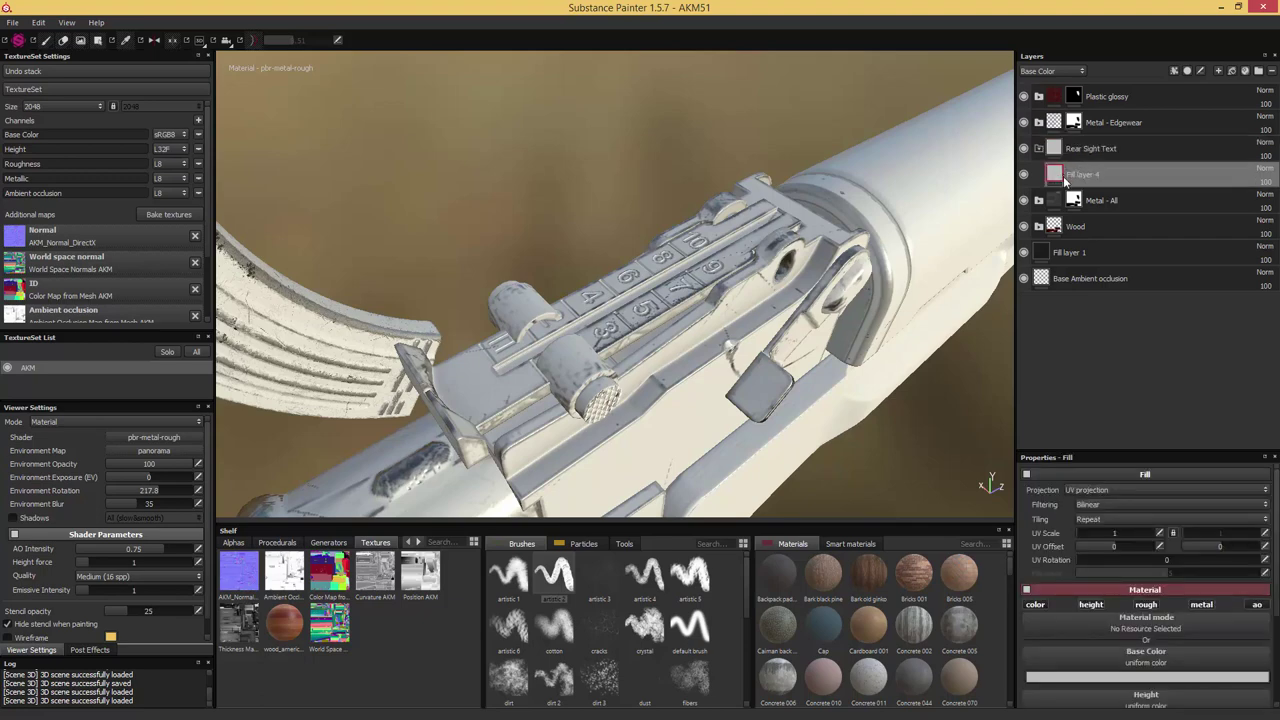
click(1100, 677)
drag(1041, 596, 1105, 609)
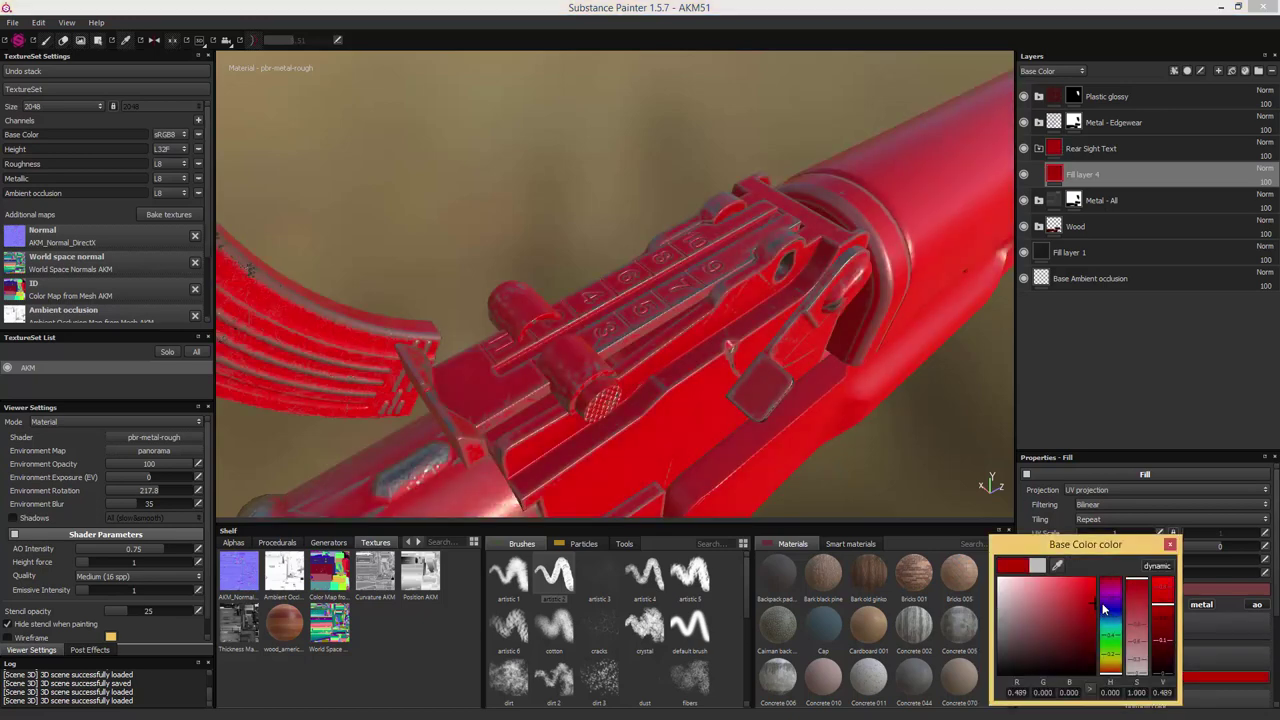
drag(1112, 674, 1104, 657)
drag(1094, 606, 1124, 573)
click(1170, 544)
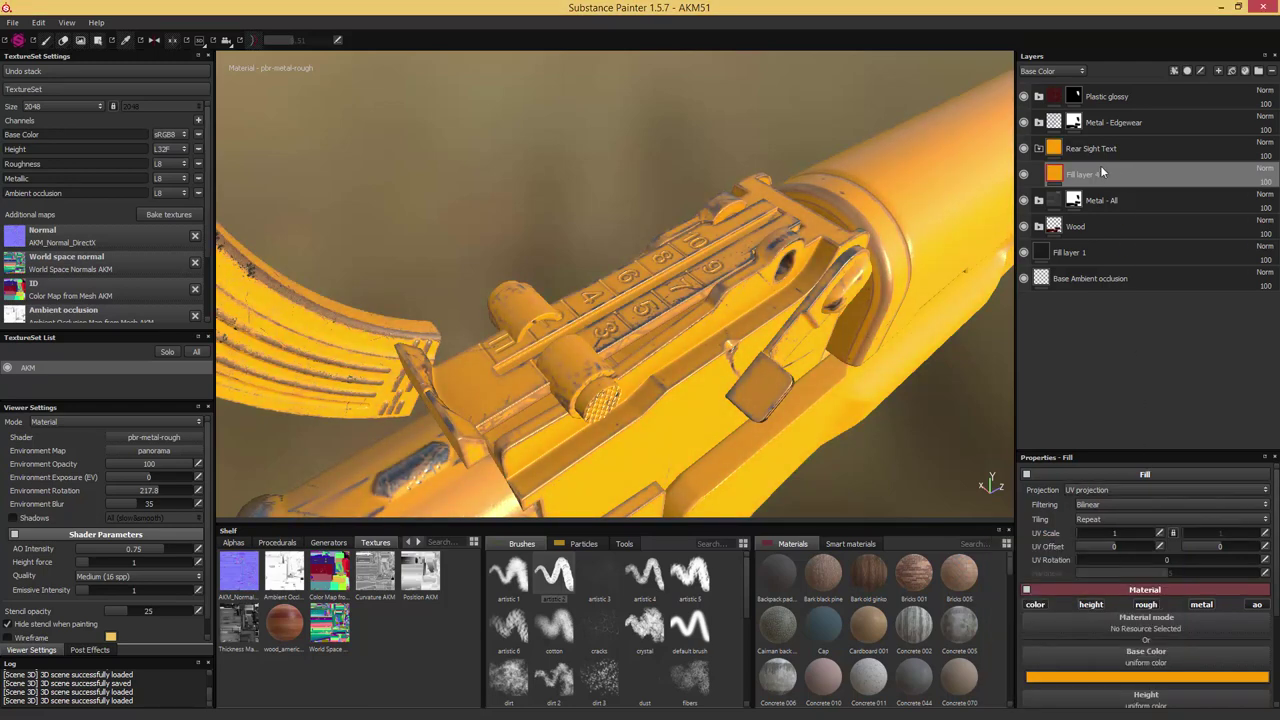
right_click(1056, 177)
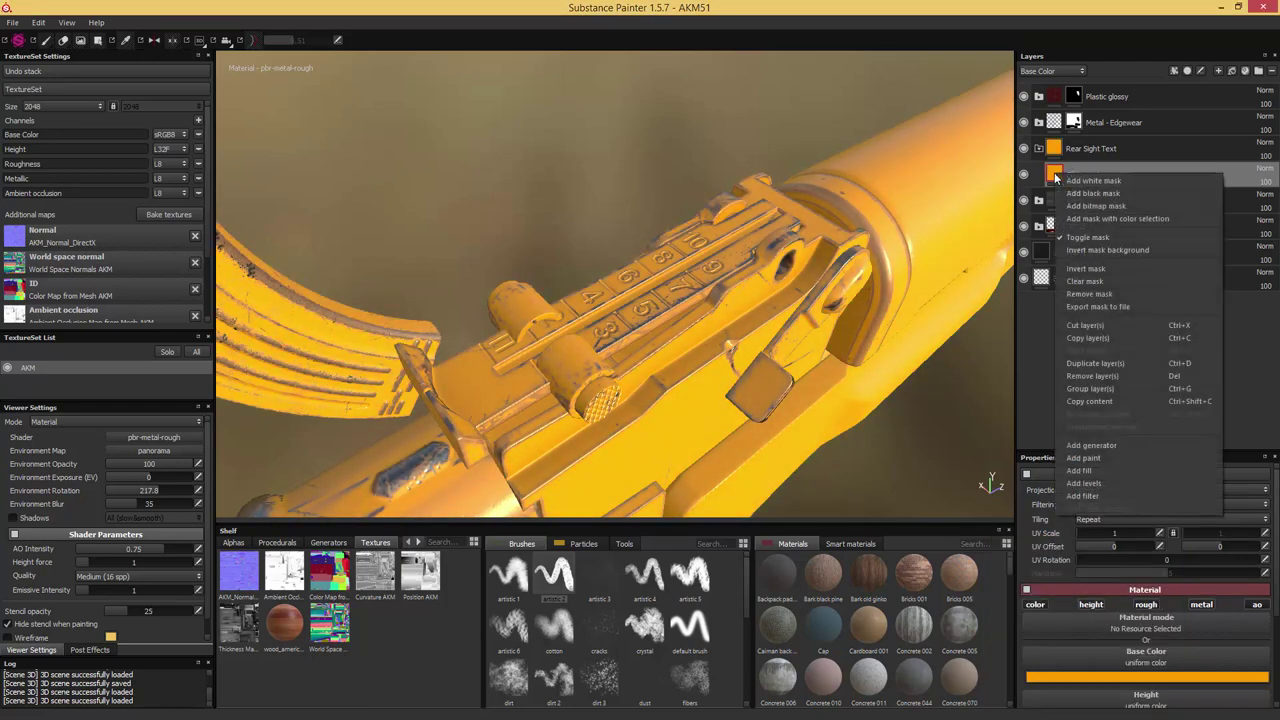
click(1134, 220)
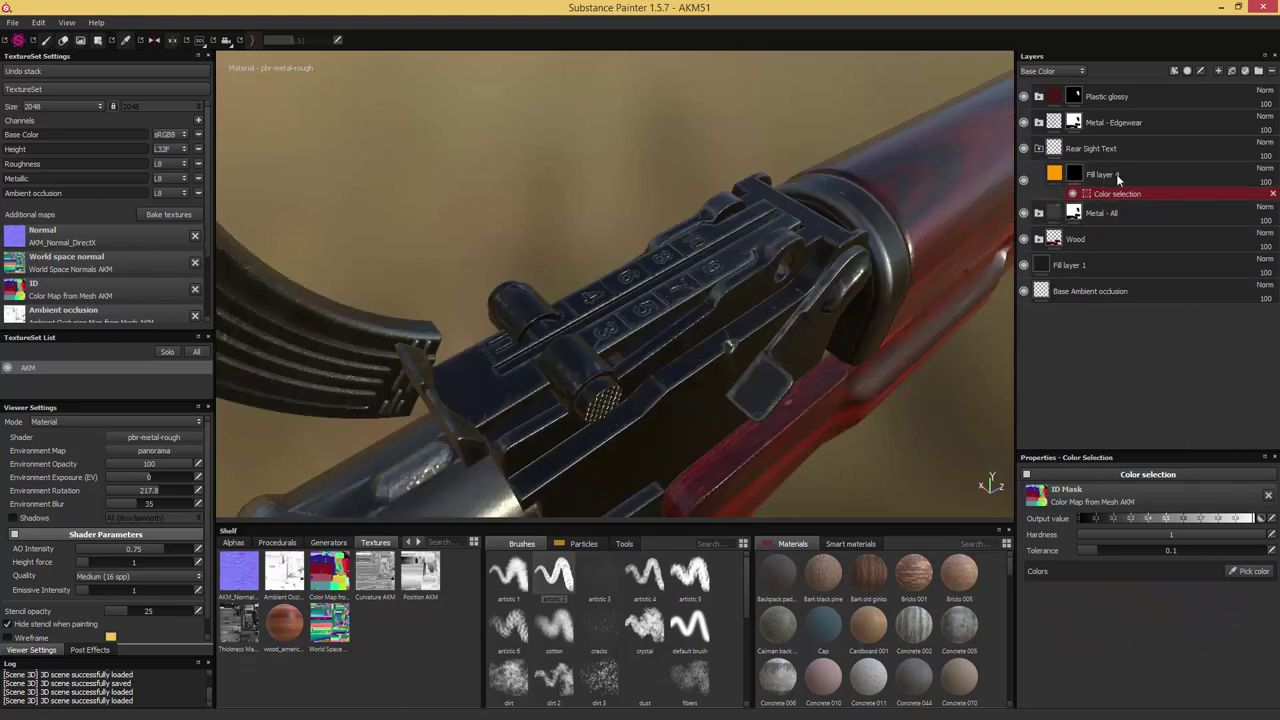
Mask the fill layer by the rear sight numerals' green ID color and set its base color to red-orange (R 1.000, G 0.084, B 0.000)
click(1249, 574)
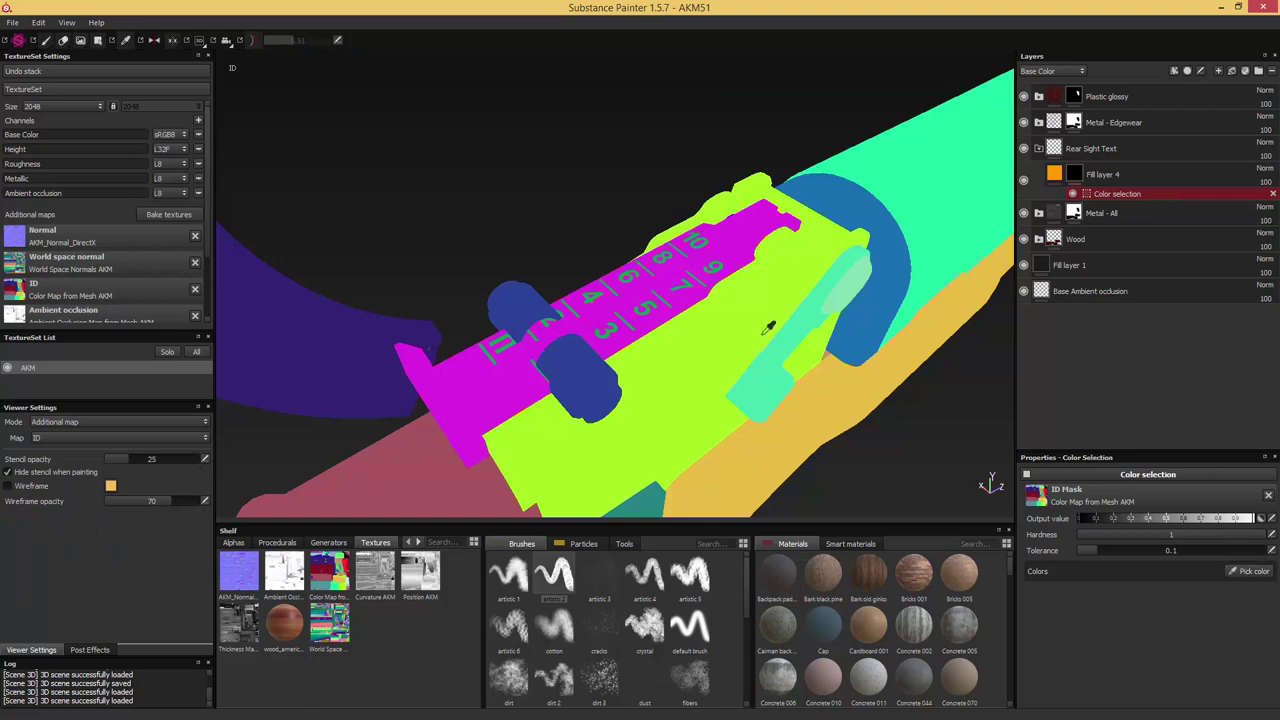
click(655, 292)
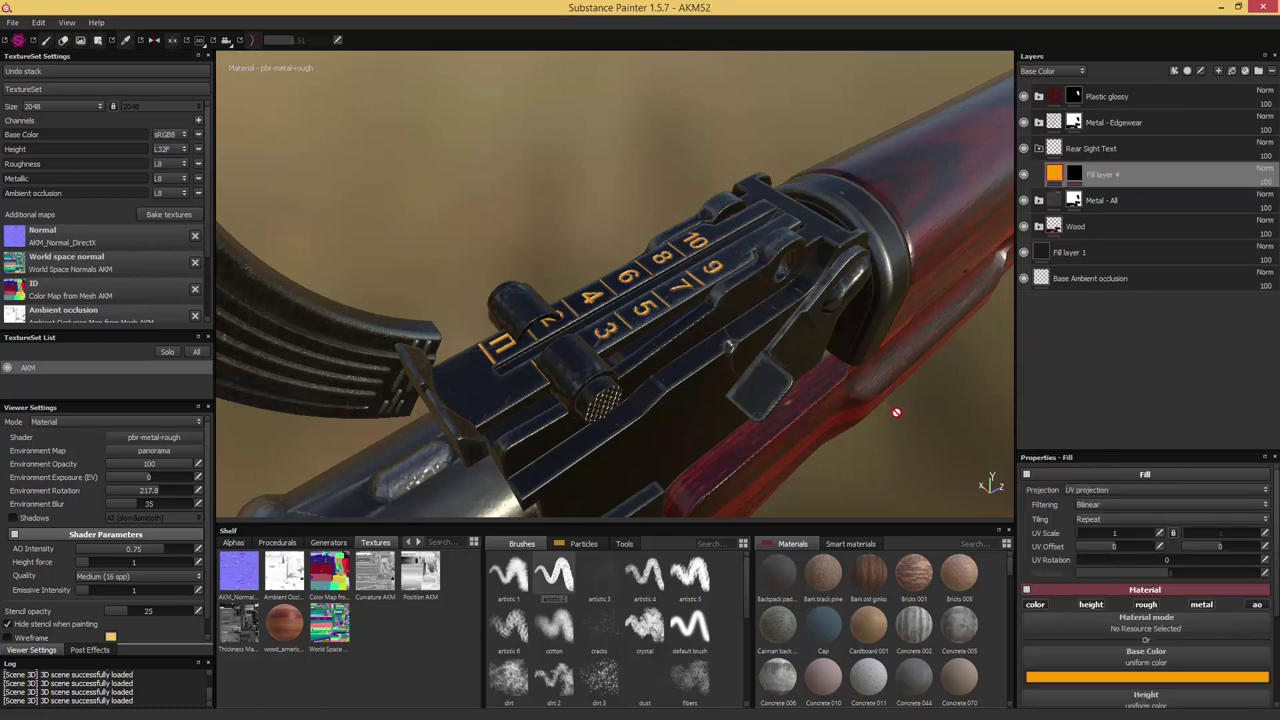
click(1078, 678)
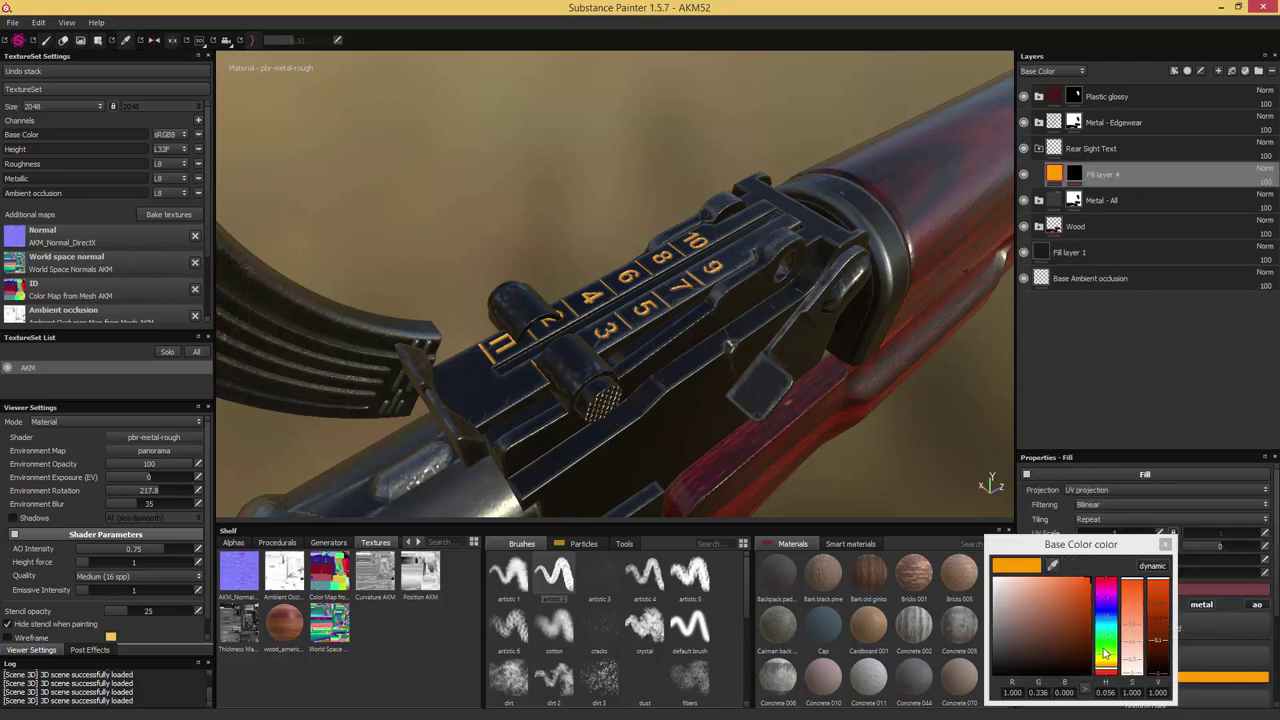
drag(1116, 672, 1117, 680)
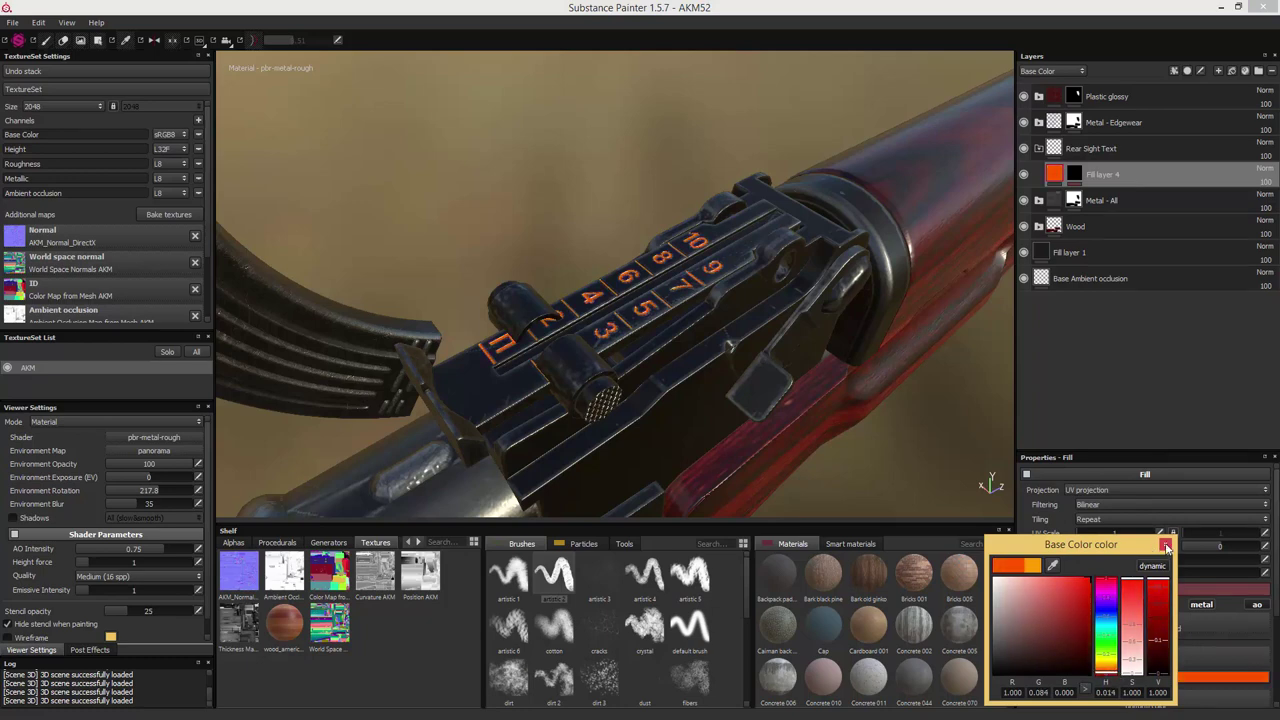
click(1165, 544)
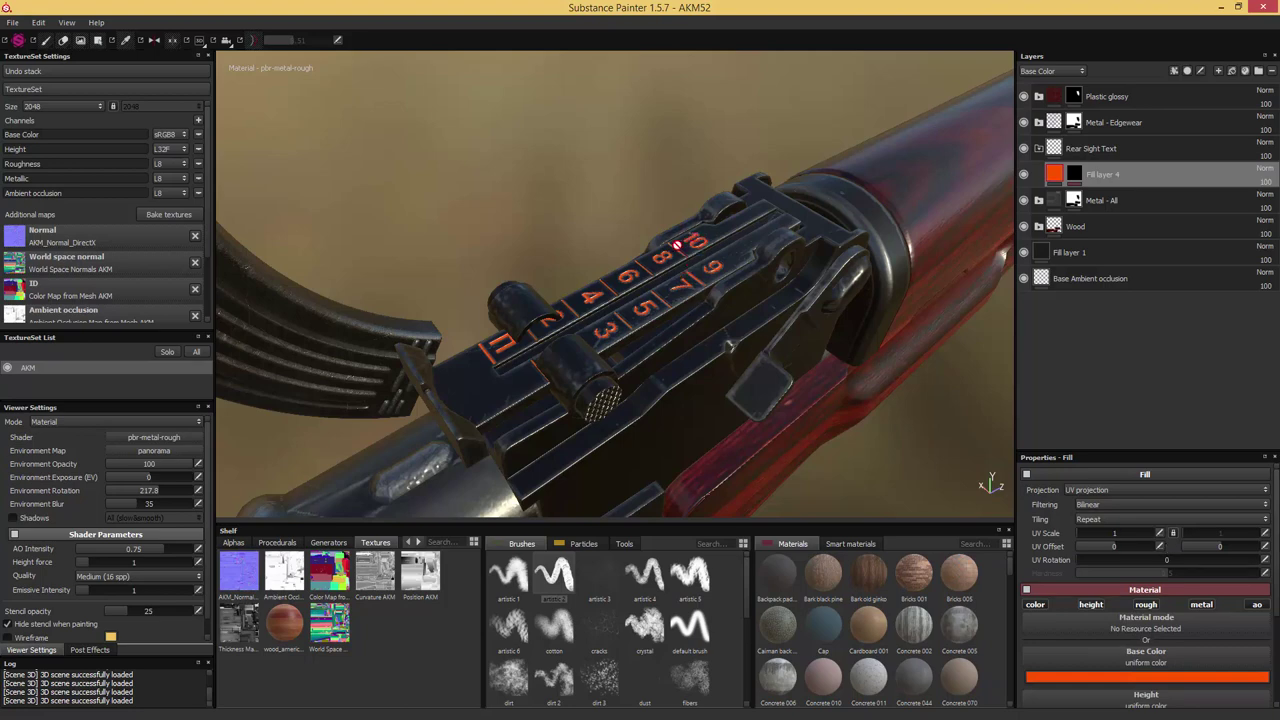
Raise the color selection mask's tolerance on the numerals' fill layer to about 0.755
mouse_move(738, 264)
alt+mouse_down()
mouse_move(811, 291)
mouse_move(946, 266)
mouse_move(800, 313)
mouse_move(660, 327)
mouse_move(666, 290)
alt+mouse_up()
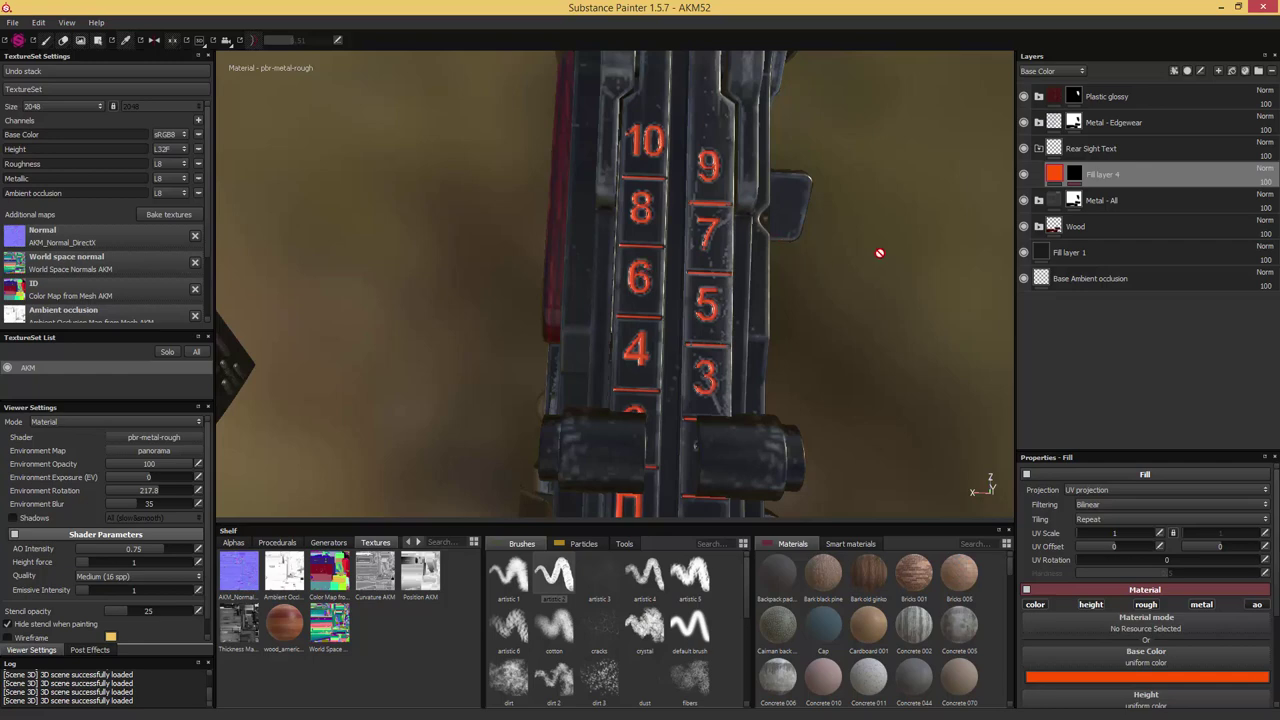
click(1074, 171)
right_click(1074, 171)
click(1116, 190)
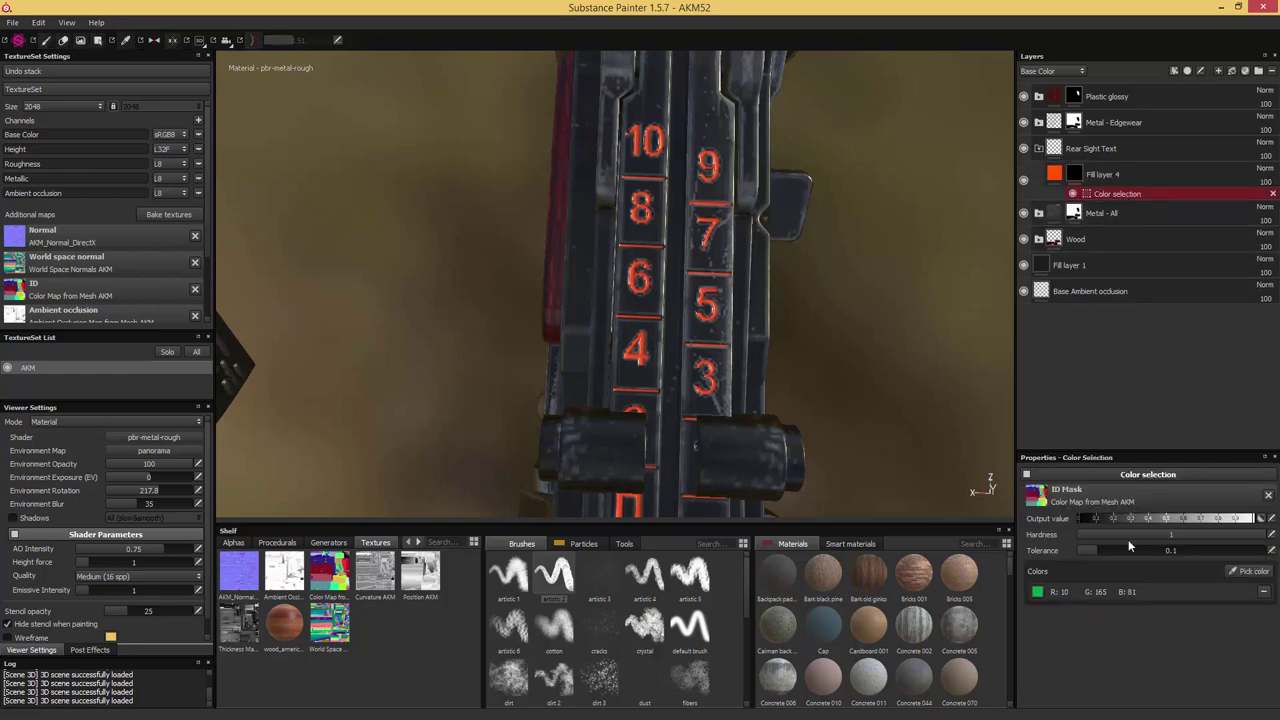
drag(1102, 550, 1118, 551)
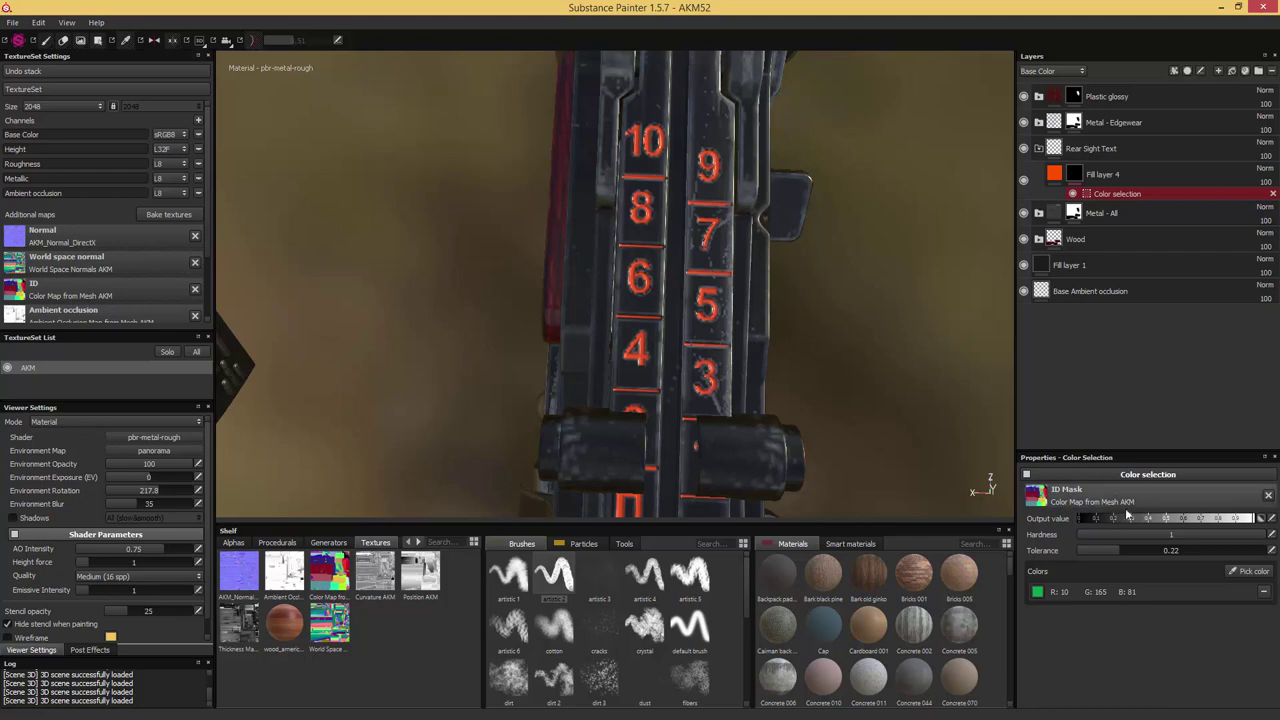
drag(1122, 550, 1216, 549)
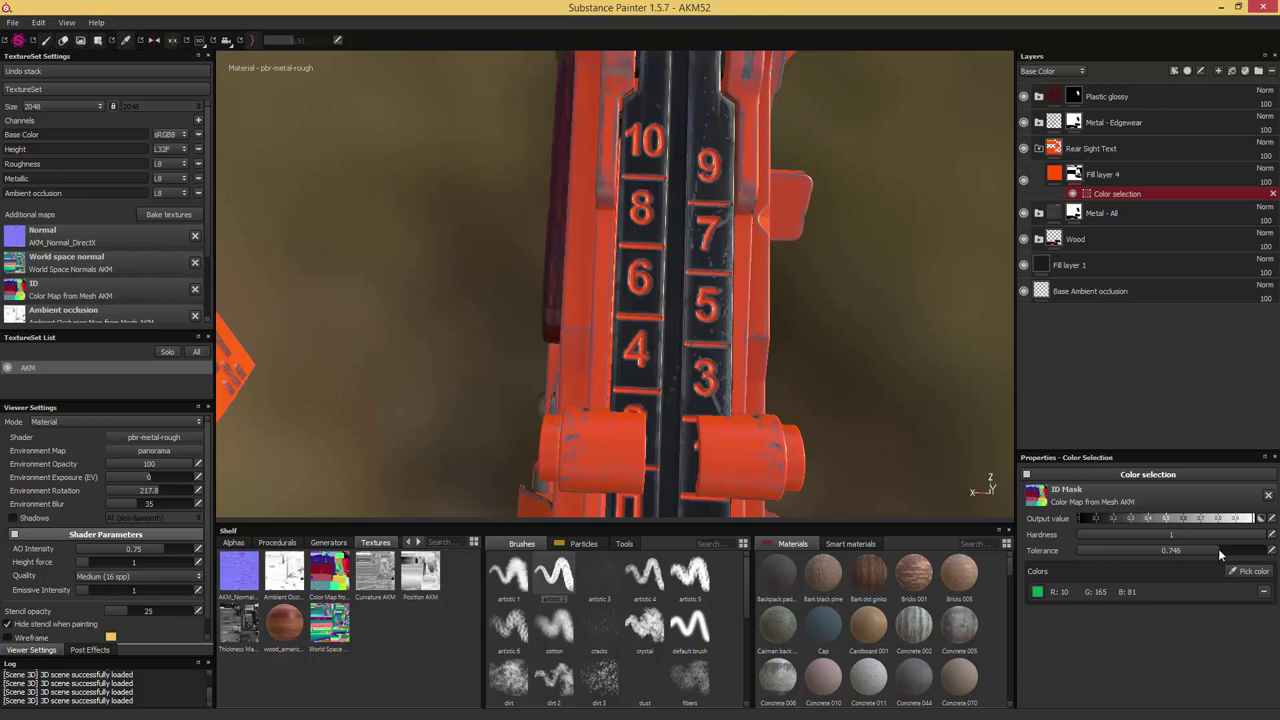
Add a black mask to the Rear Sight Text folder and reveal only the numbered rear sight leaf with a whole-mesh geometry fill
alt+drag(943, 452, 720, 347)
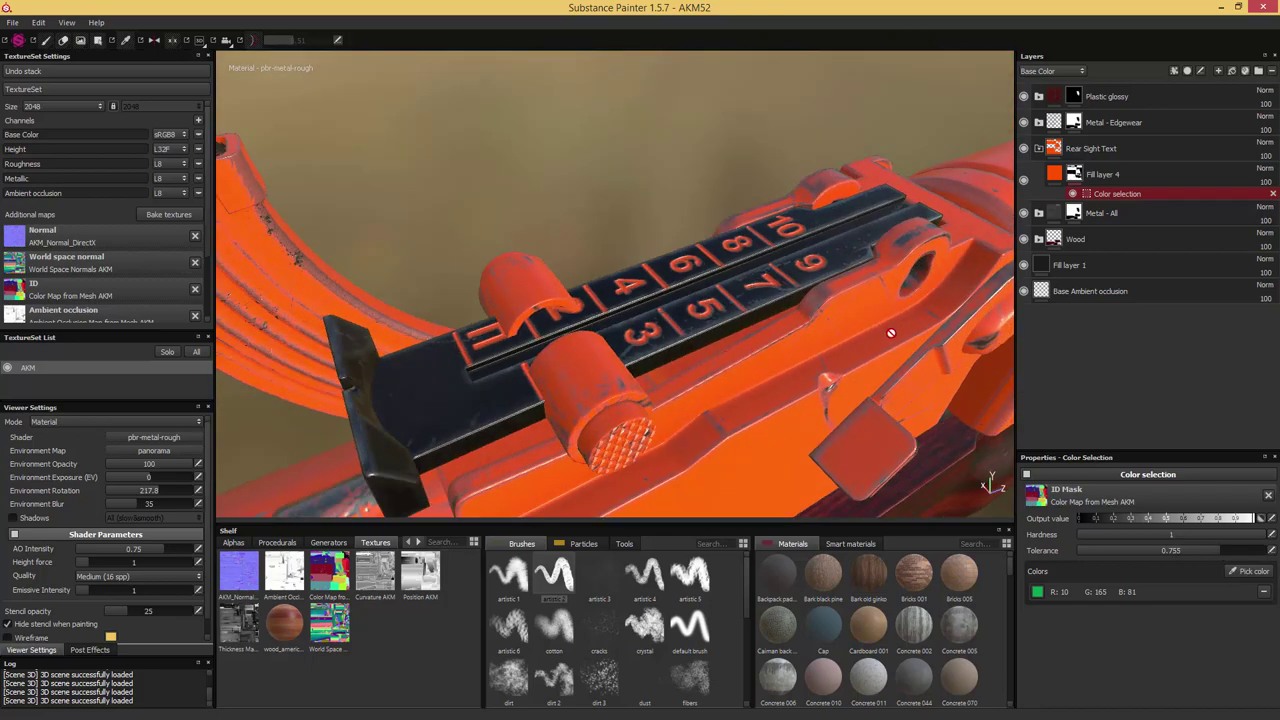
alt+drag(935, 284, 829, 277)
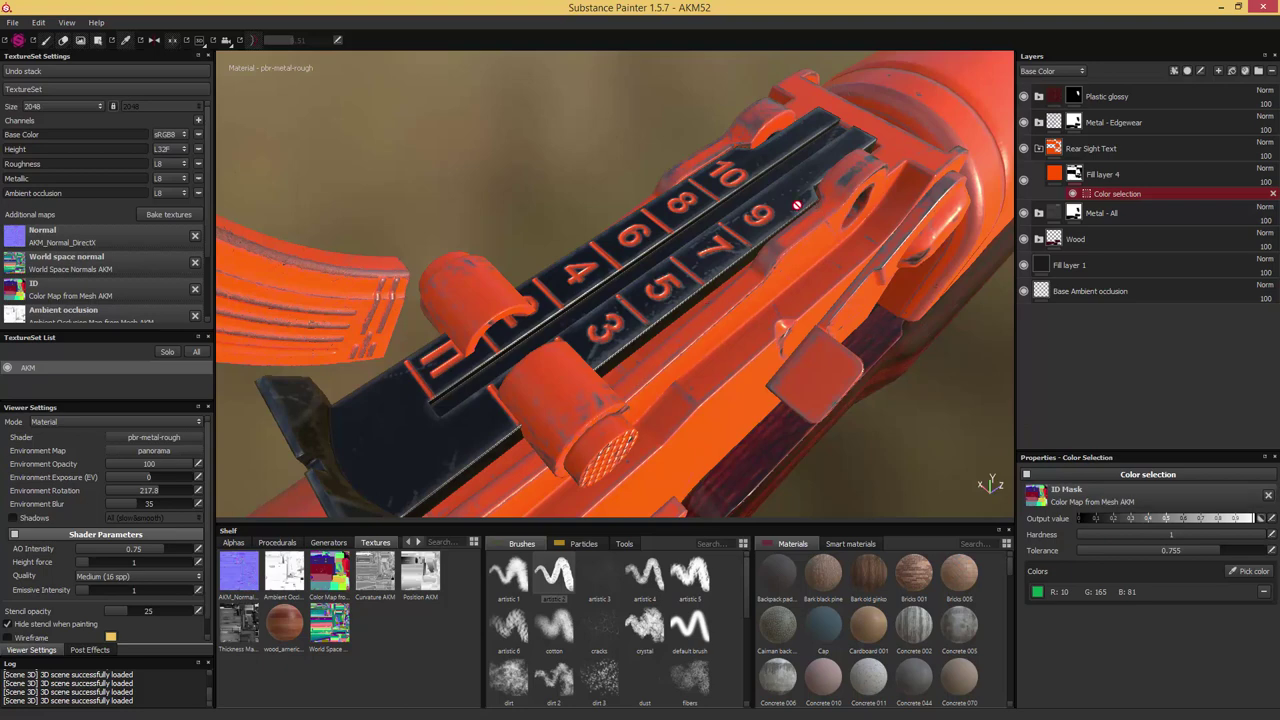
click(1059, 150)
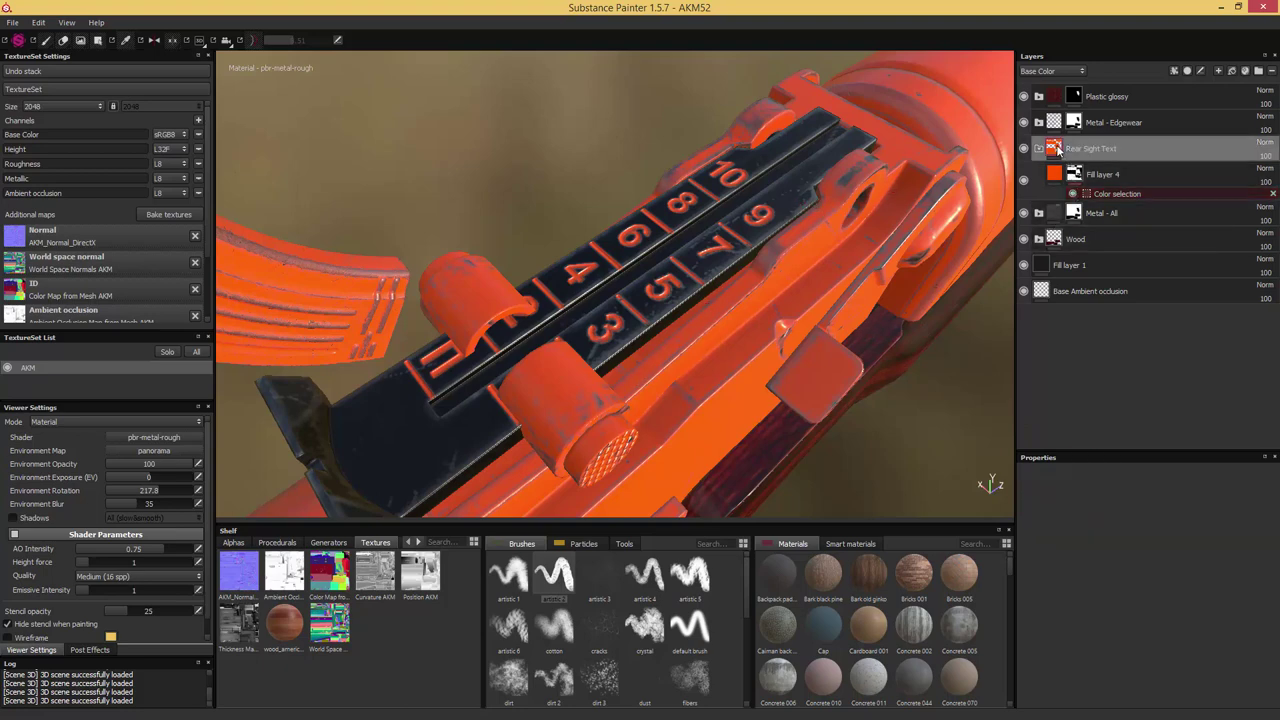
right_click(1059, 150)
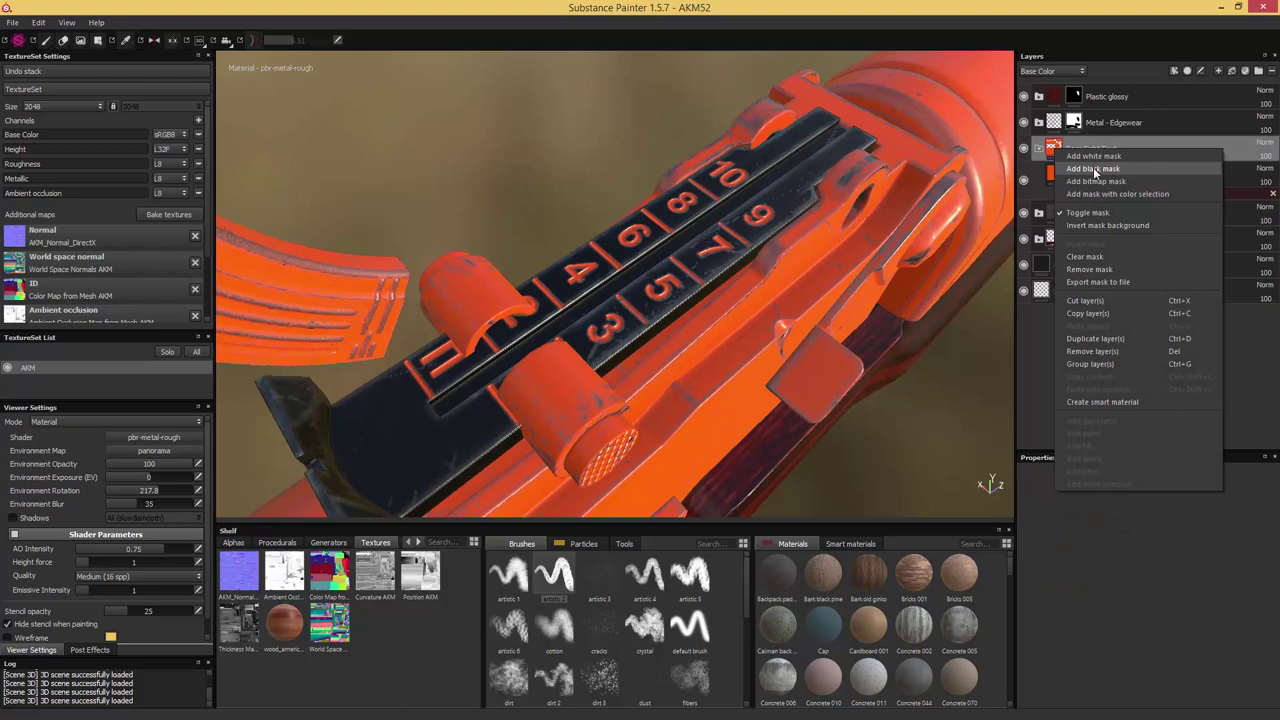
click(1093, 168)
key(1)
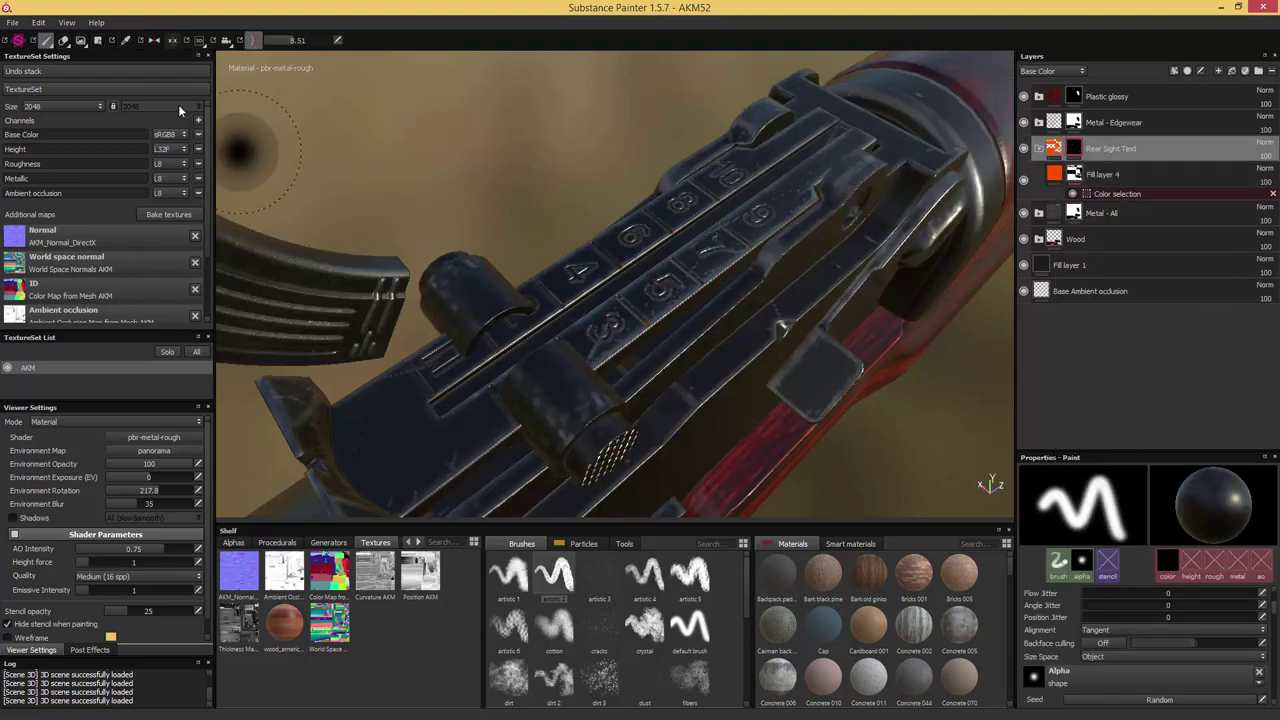
key(4)
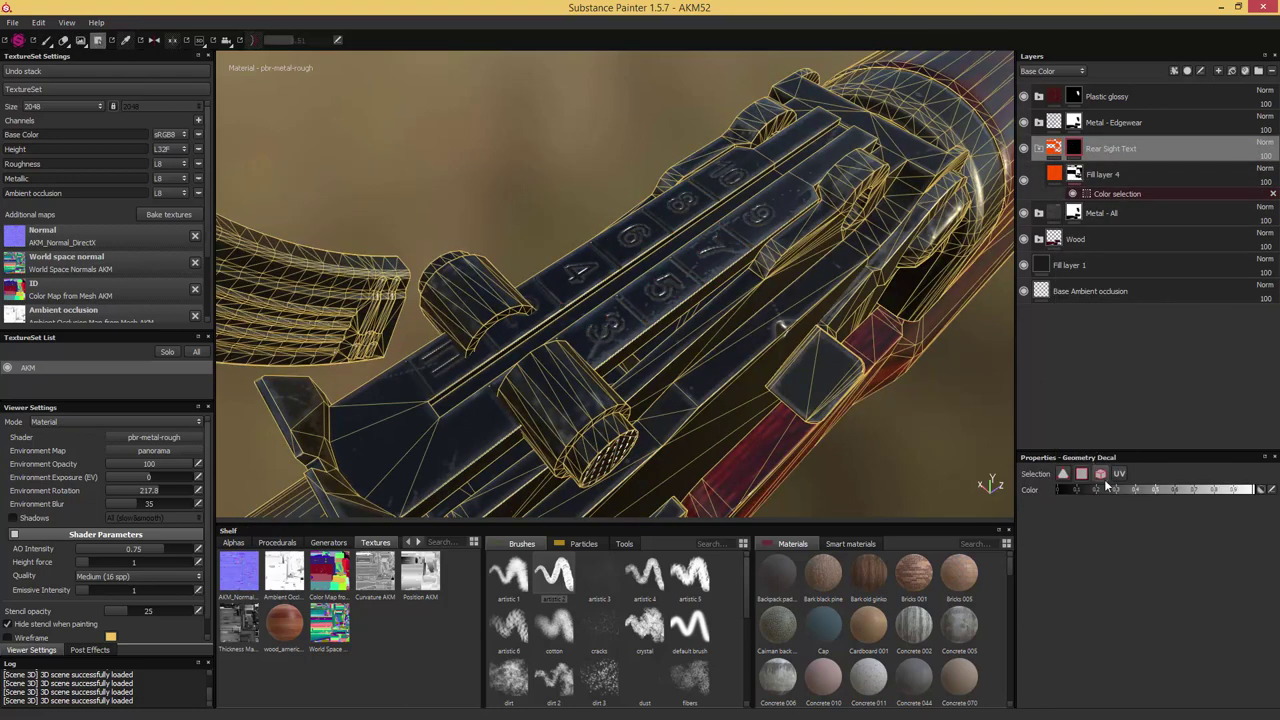
click(664, 259)
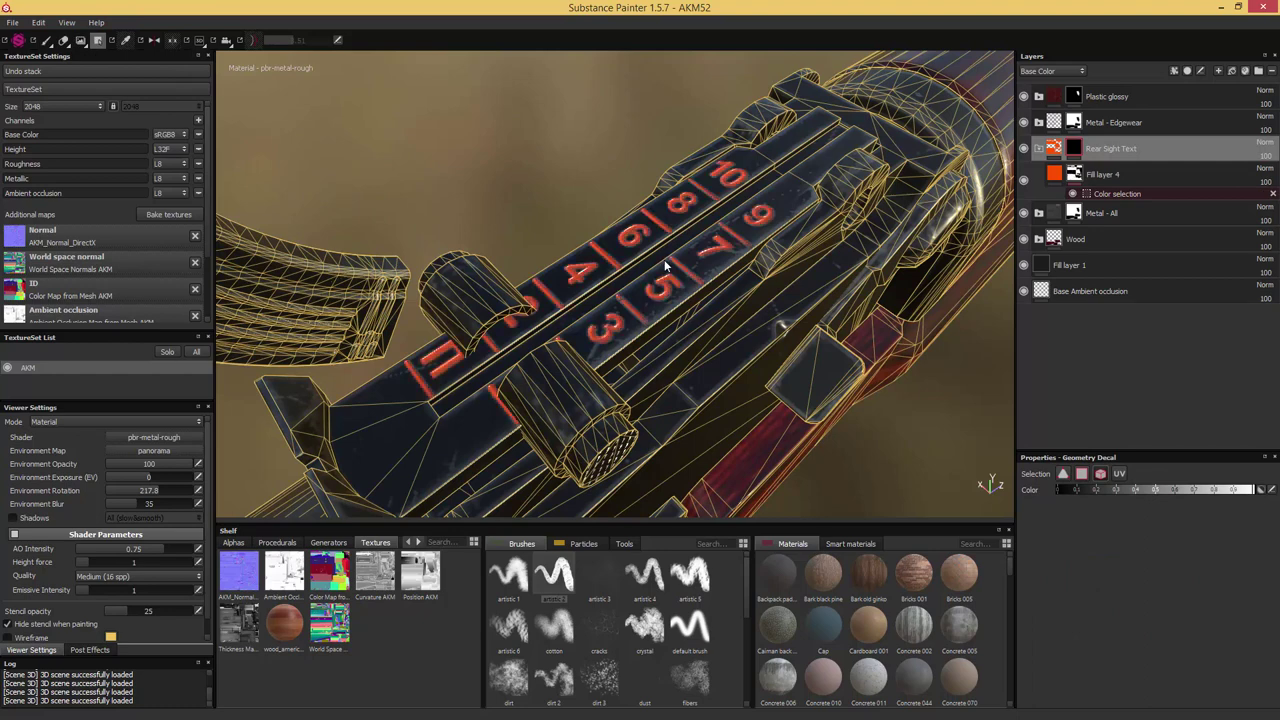
click(47, 41)
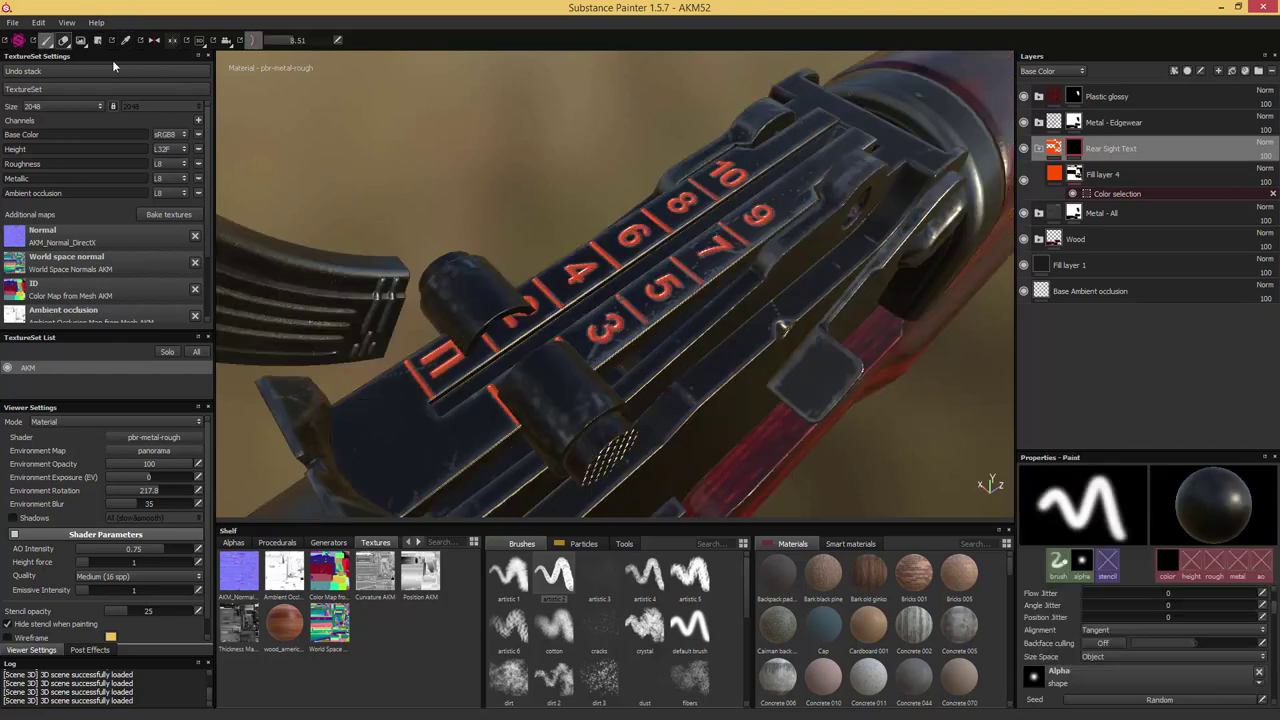
Set the Grunge Amount of the MG Metal Edge Wear generator in the rear sight bits folder's Scratches layer to 0.07
mouse_move(672, 320)
alt+mouse_down()
mouse_move(763, 294)
mouse_move(917, 289)
mouse_move(877, 306)
mouse_move(843, 354)
mouse_move(560, 149)
alt+mouse_up()
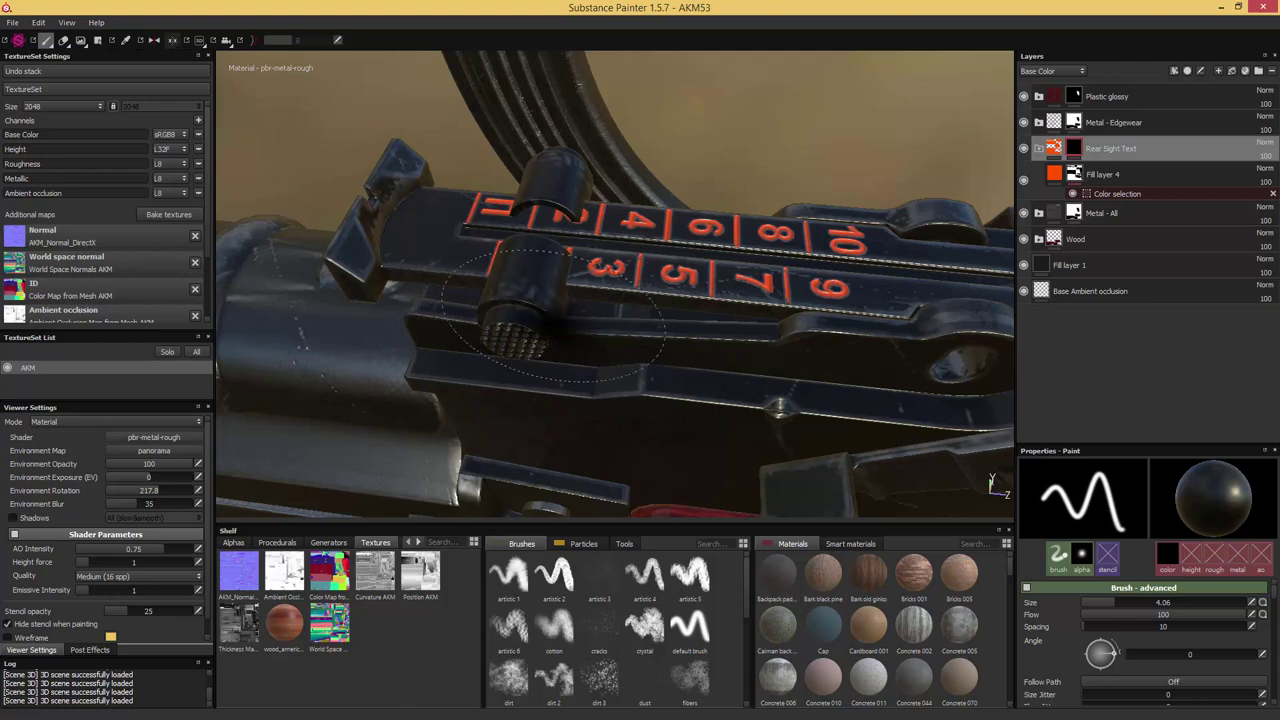
click(1038, 122)
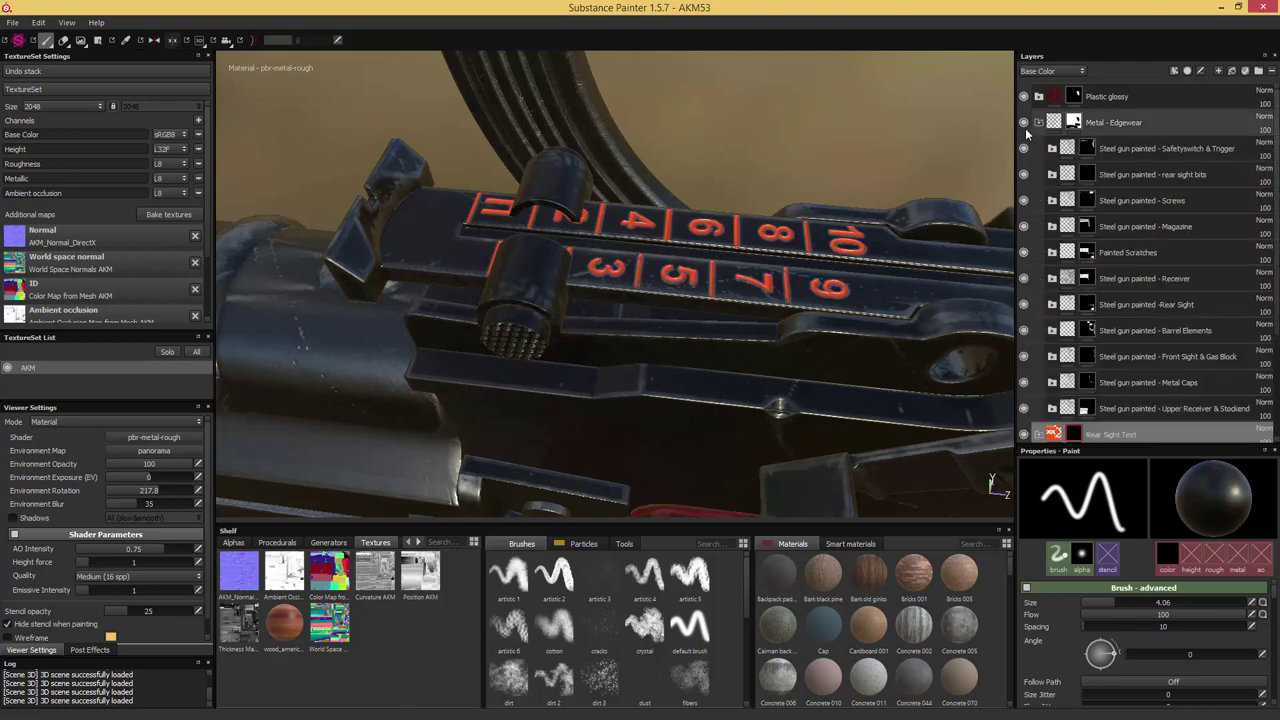
alt+middle_drag(800, 232, 775, 228)
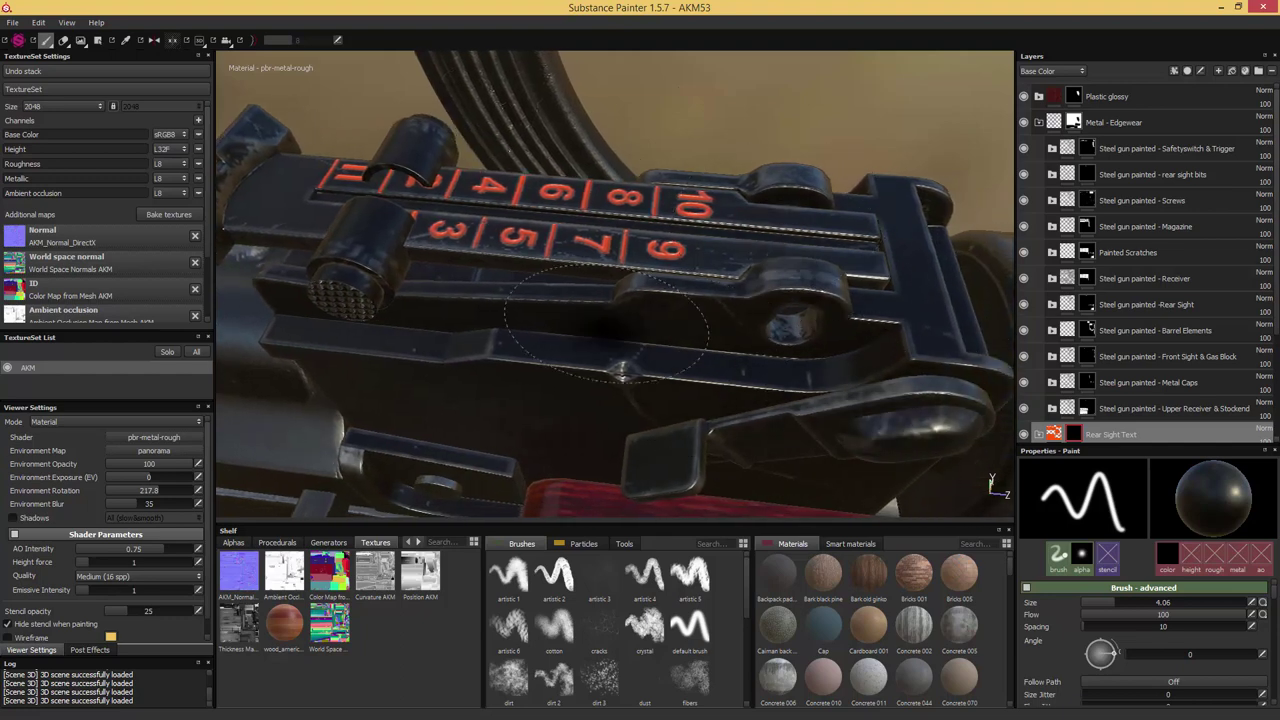
click(1050, 176)
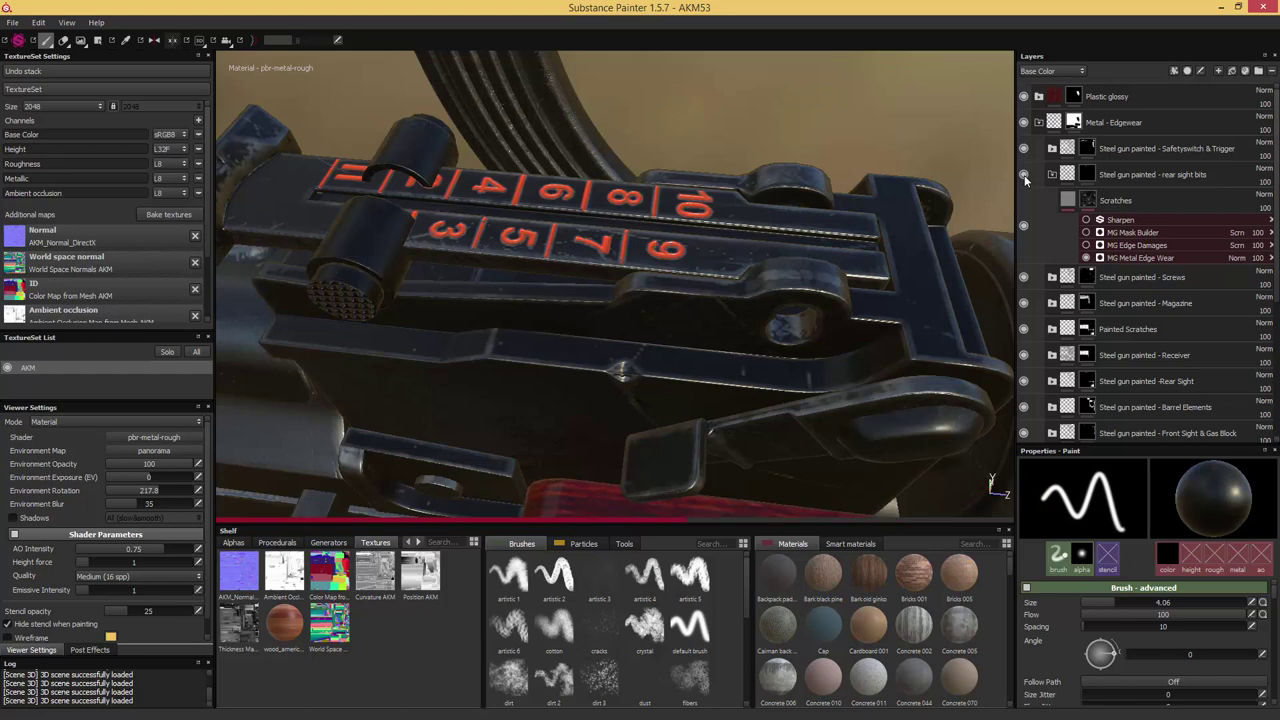
click(1140, 258)
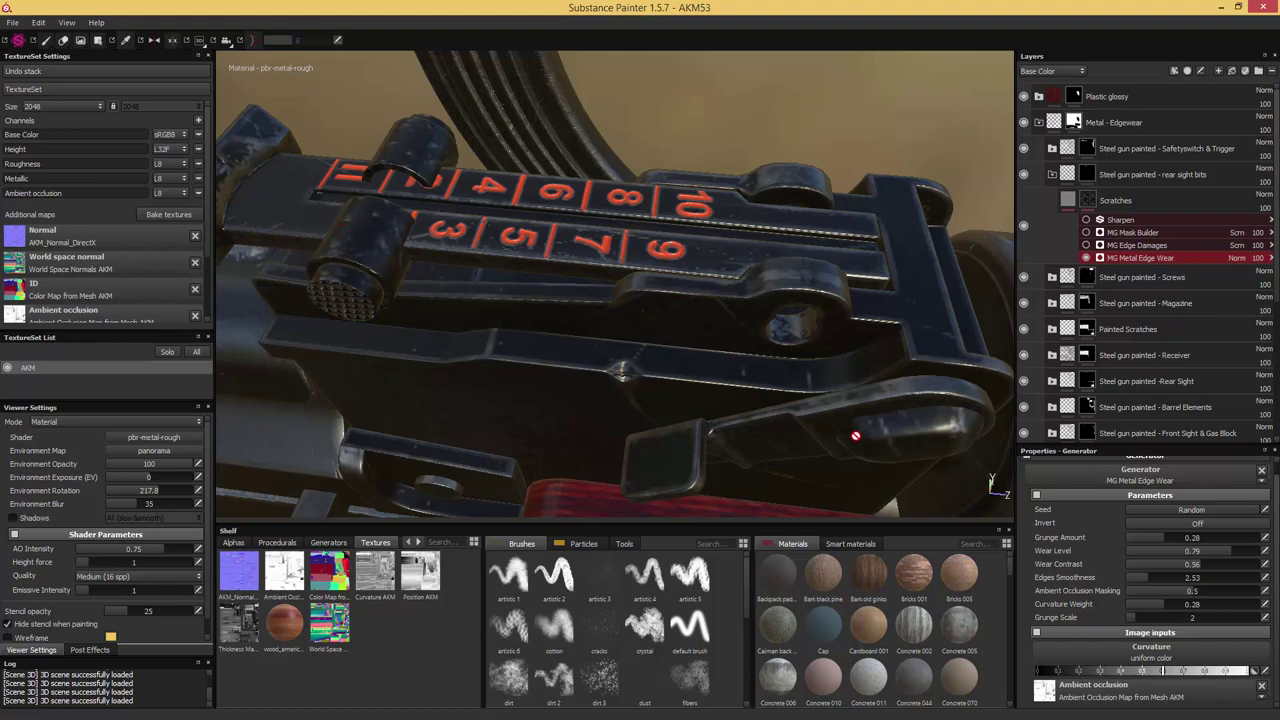
click(1143, 536)
drag(1140, 536, 1137, 536)
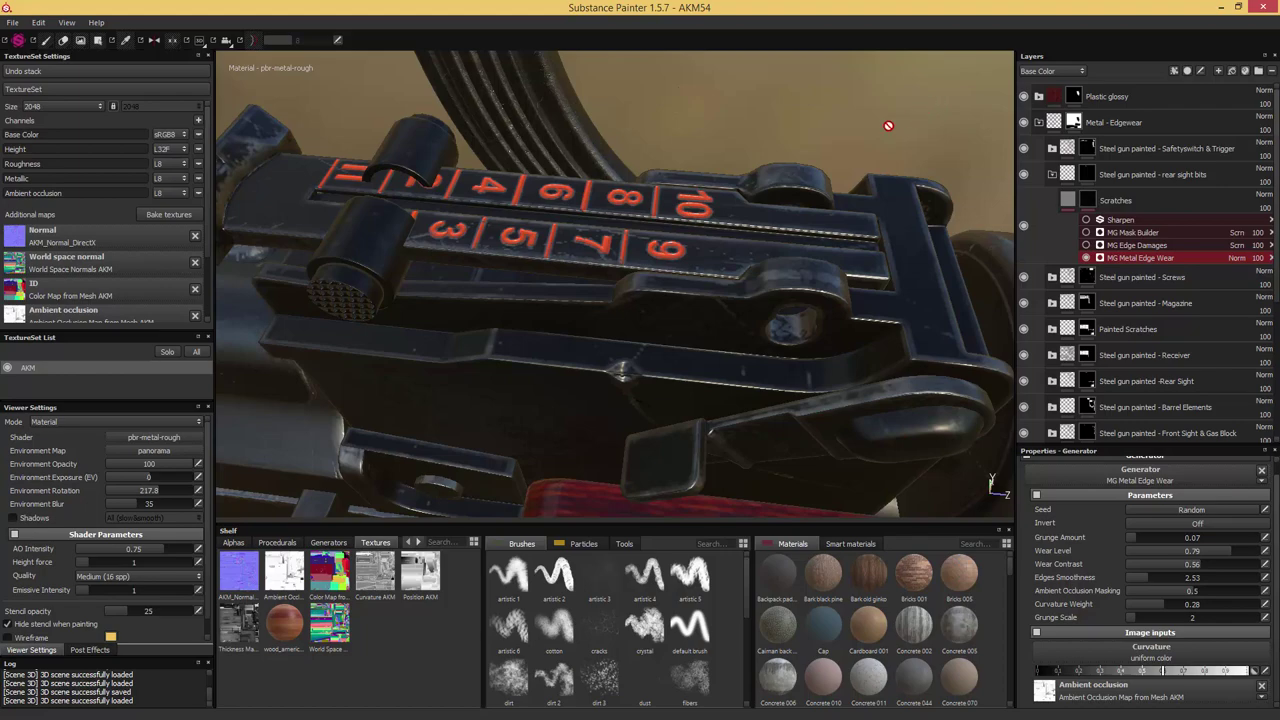
Collapse the Metal - Edgewear folder and duplicate the Wood folder with the wooden stock in view
alt+drag(813, 155, 786, 185)
alt+right_drag(786, 185, 663, 177)
alt+drag(663, 177, 620, 131)
alt+middle_drag(620, 131, 825, 177)
alt+drag(825, 177, 894, 163)
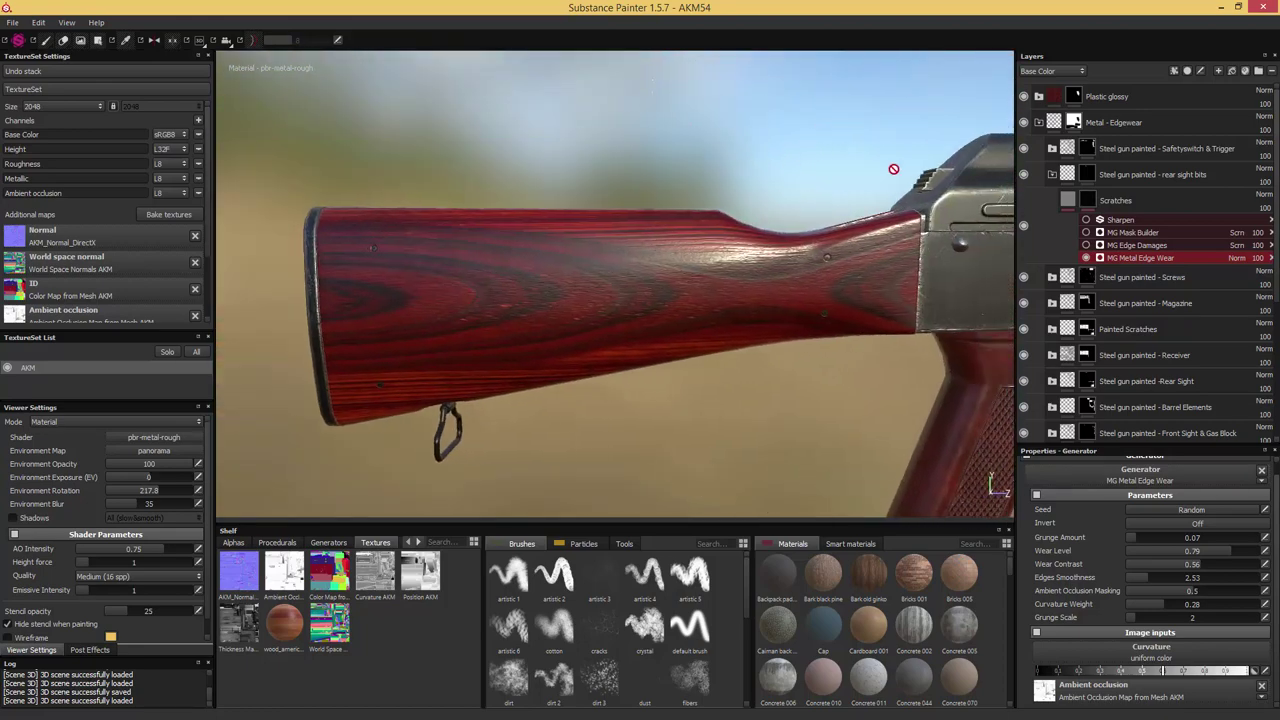
click(1039, 122)
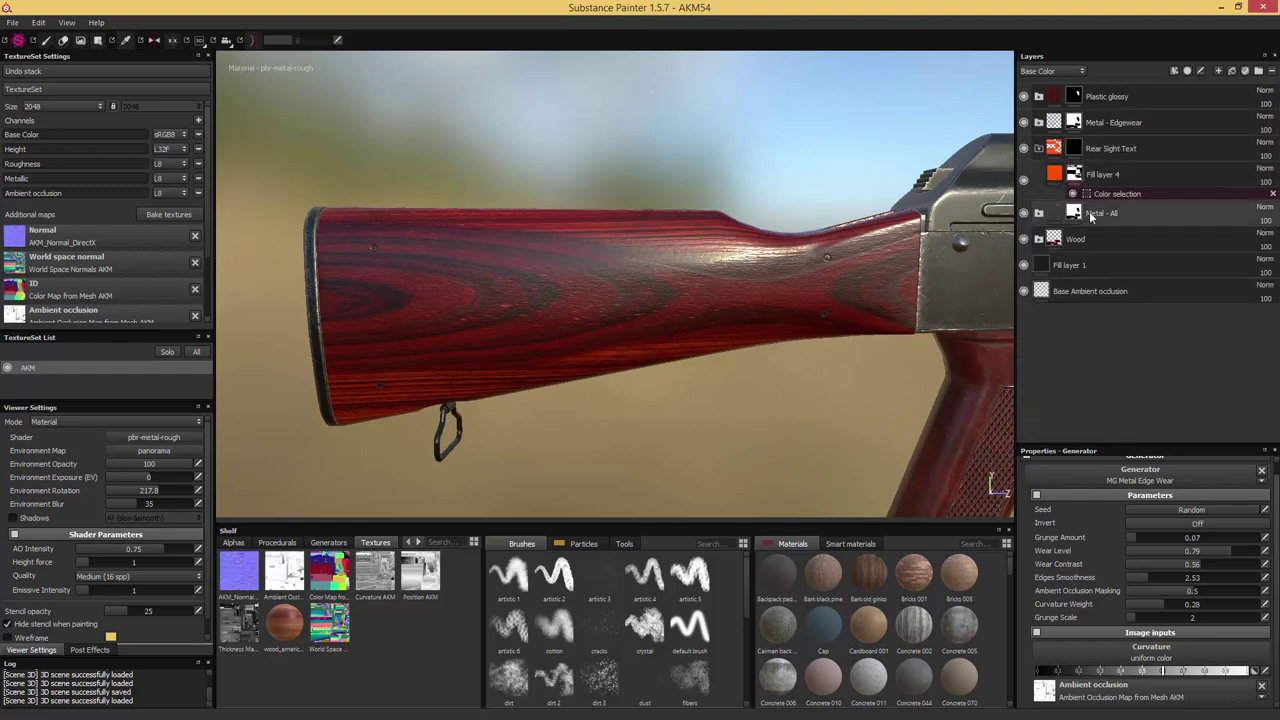
click(1108, 242)
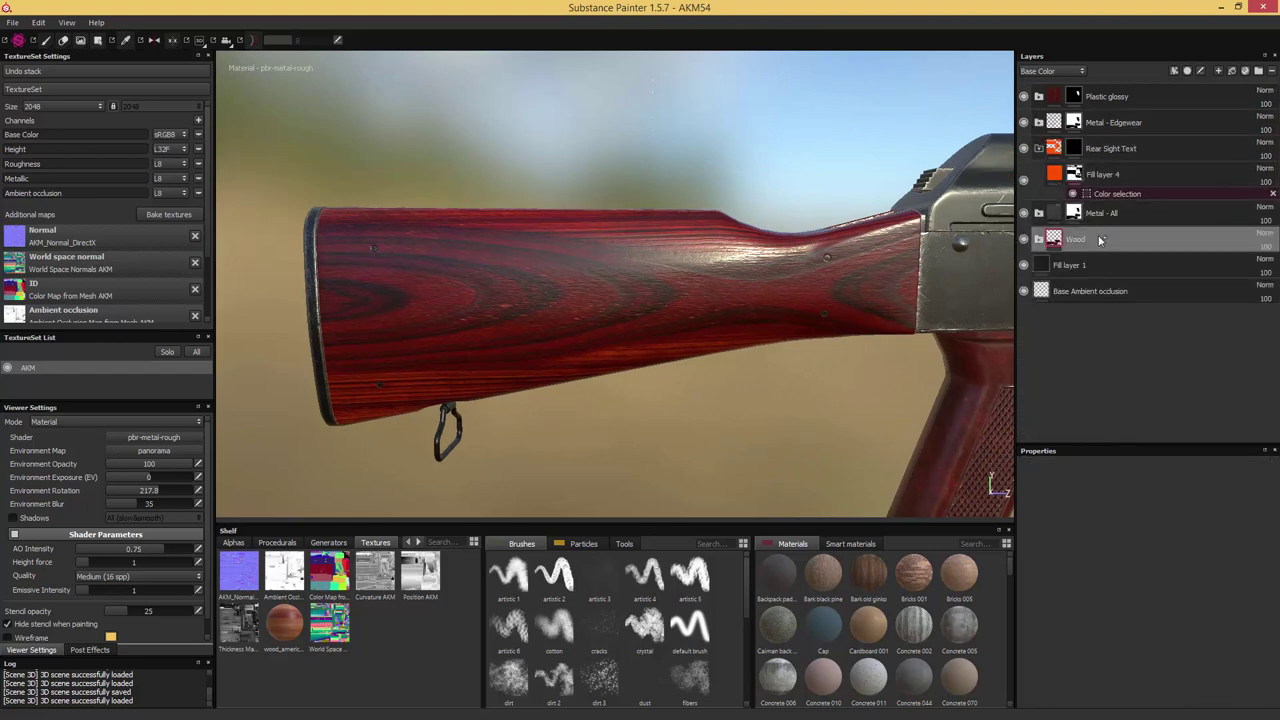
key(ctrl+d)
Expand the Wood folder and its copy, and collapse the hand guard up, hand guard down and Stock folders in both
click(1038, 265)
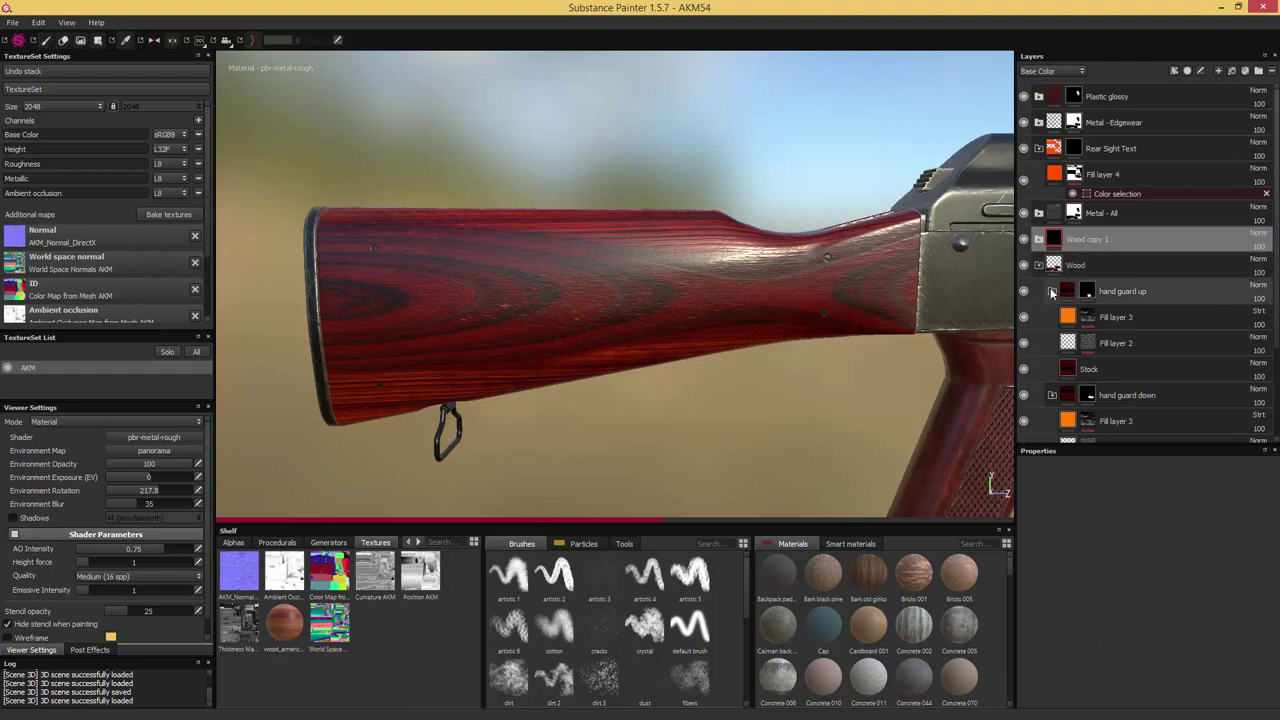
click(1052, 291)
click(1052, 317)
click(1052, 343)
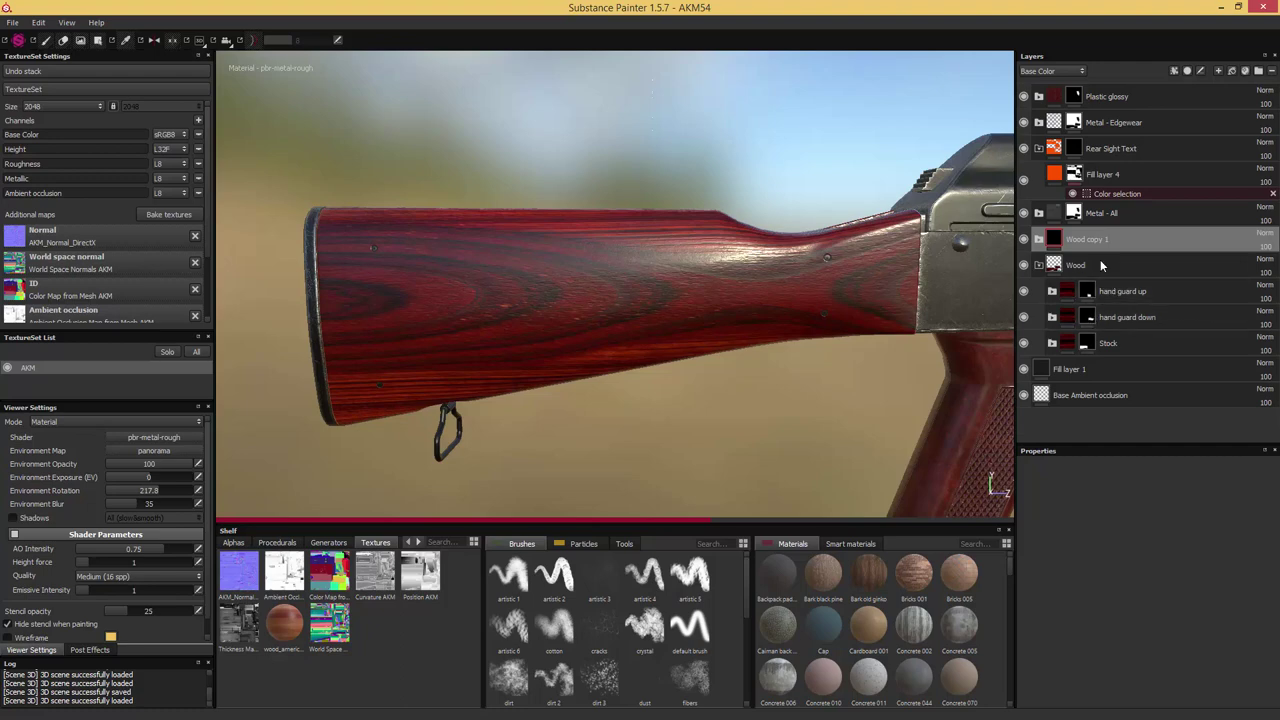
click(1039, 240)
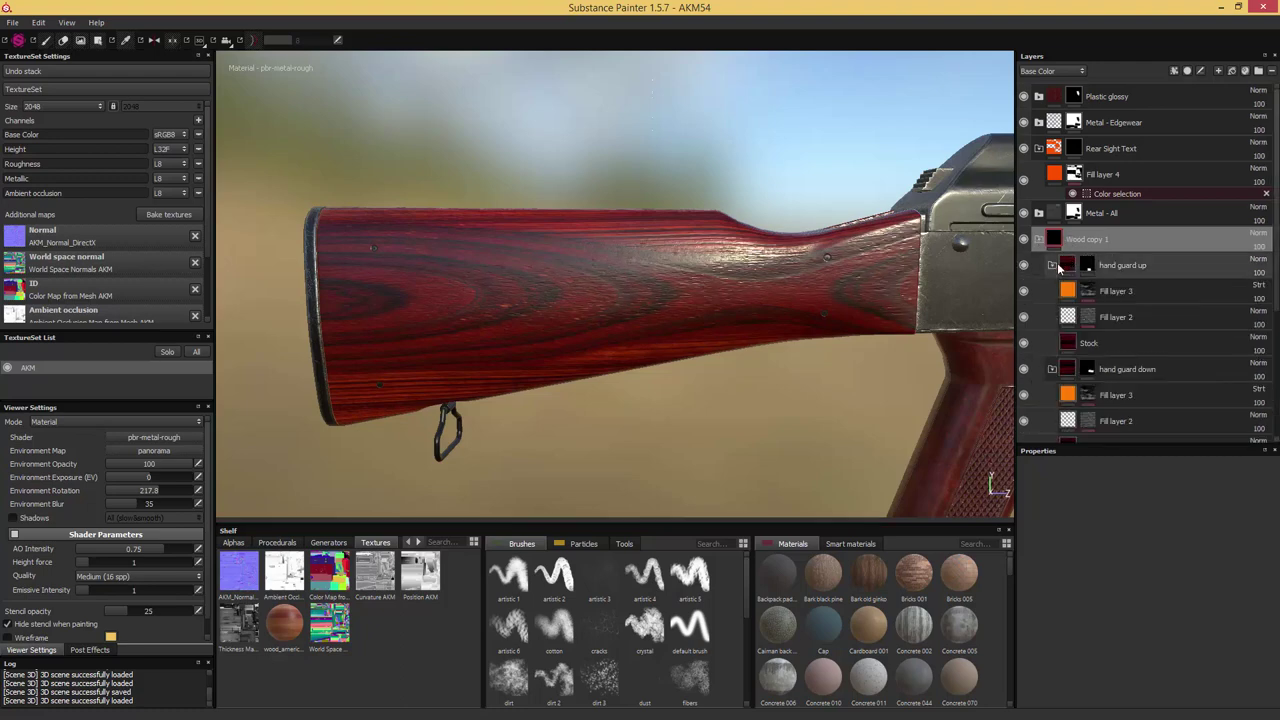
click(1051, 265)
click(1051, 291)
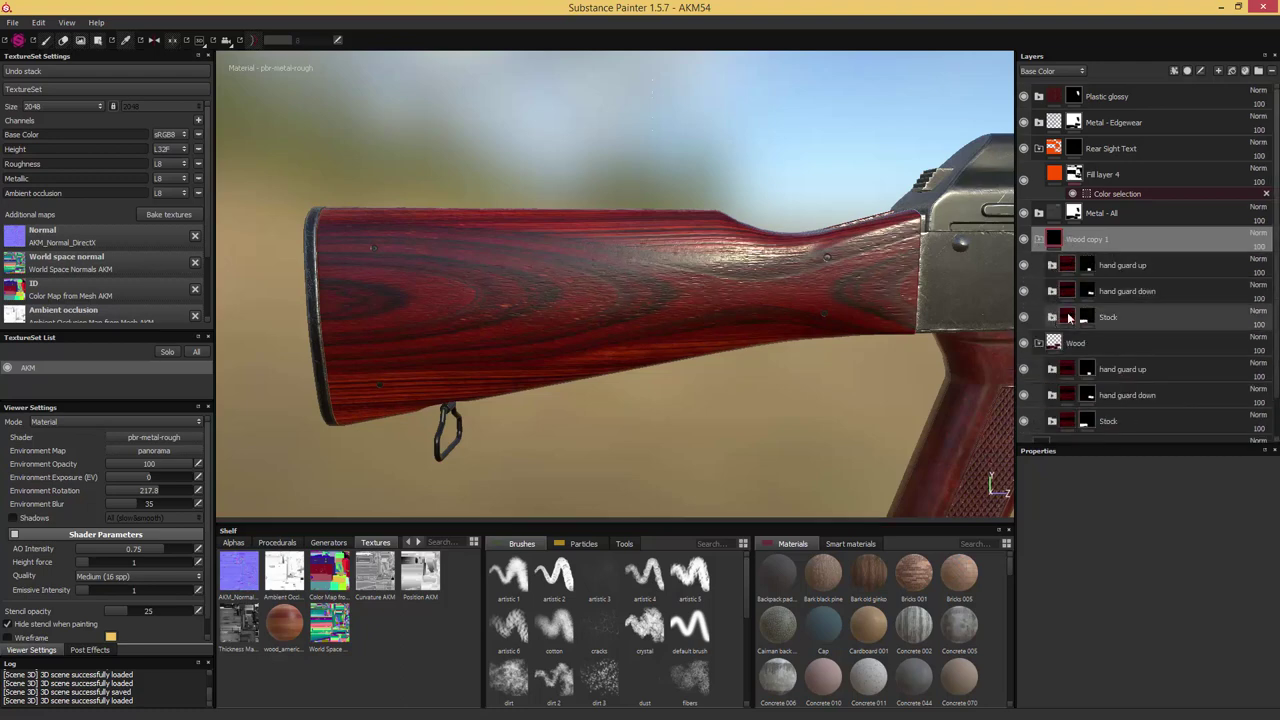
Delete Fill layer 3, Fill layer 2 and the Stock layer from the Stock folder in Wood copy 1
click(1051, 317)
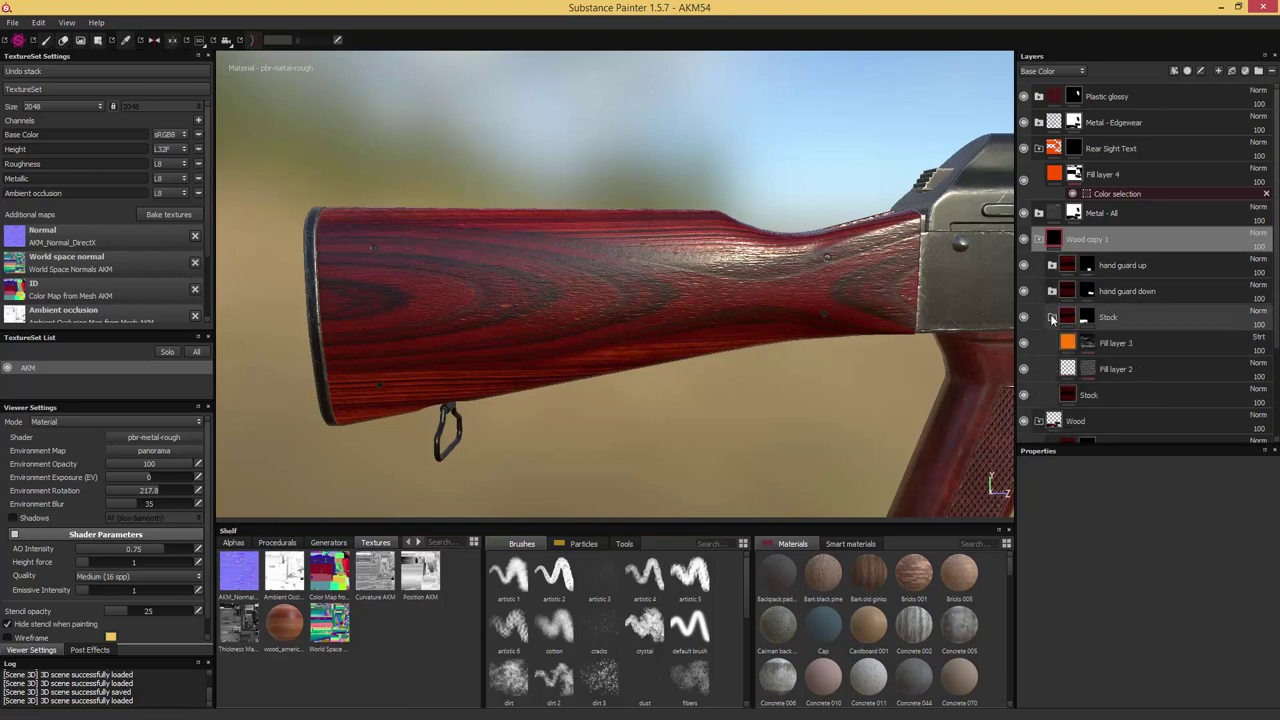
click(1138, 348)
ctrl+click(1144, 371)
ctrl+click(1141, 398)
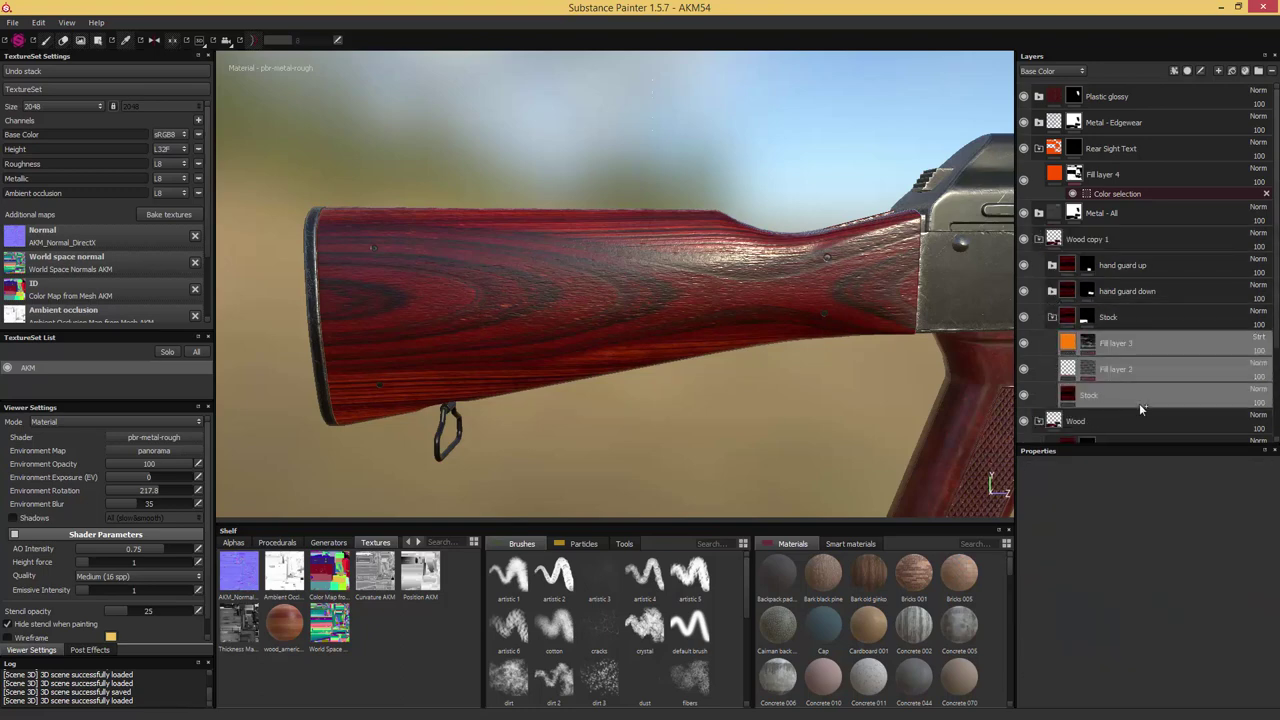
click(1137, 320)
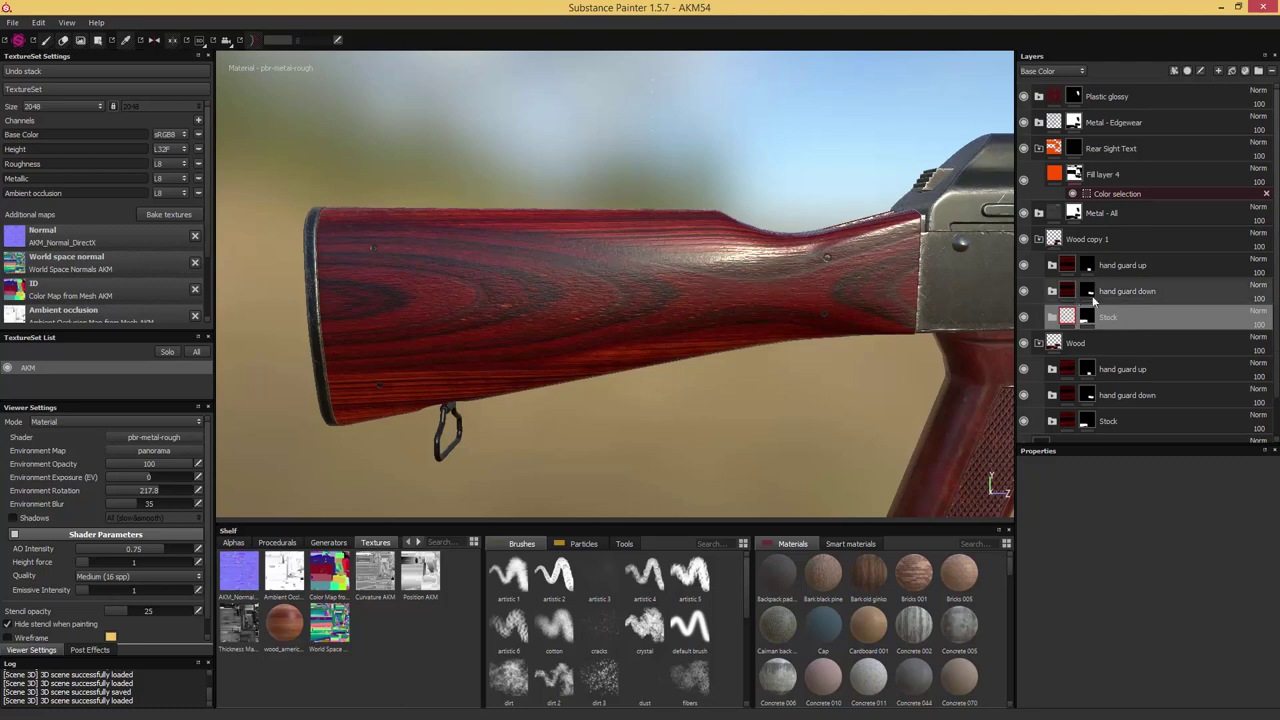
Delete Fill layer 3, Fill layer 2 and the Stock layer from the hand guard down folder in Wood copy 1
click(1051, 292)
click(1135, 319)
ctrl+click(1137, 345)
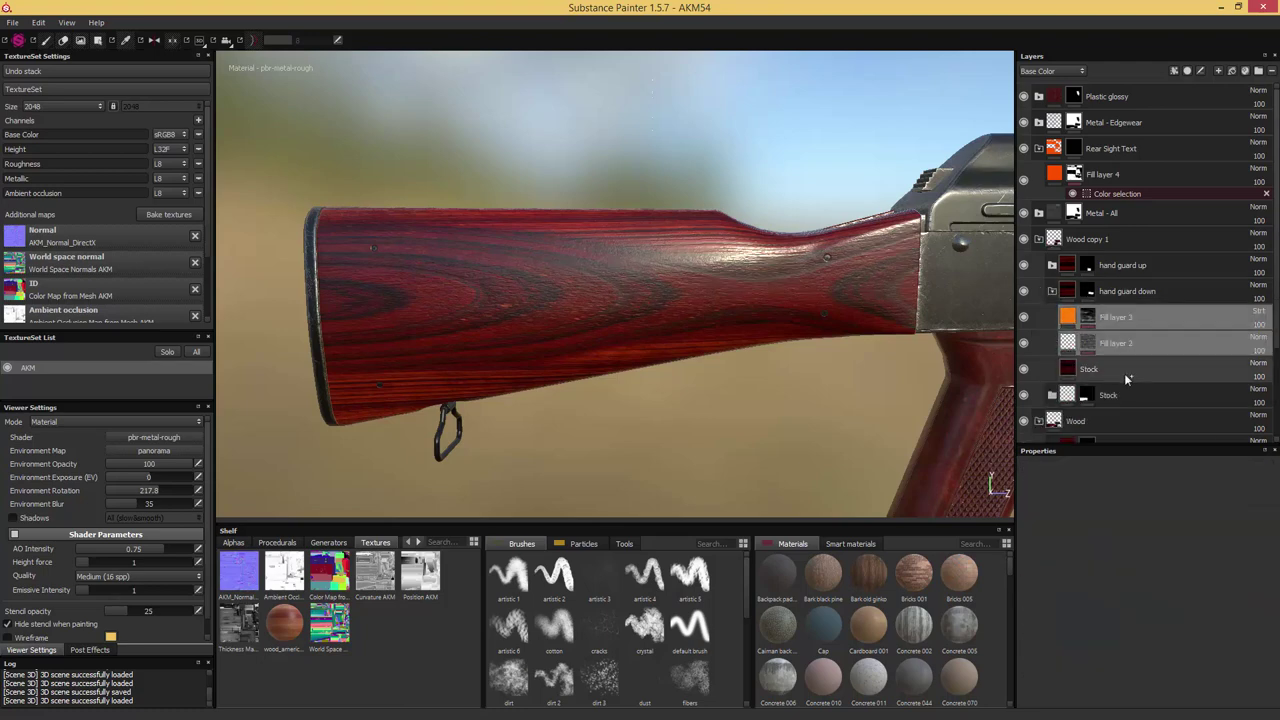
ctrl+click(1127, 372)
key(Delete)
Delete Fill layer 3, Fill layer 2 and the Stock layer from the hand guard up folder in Wood copy 1
click(1052, 265)
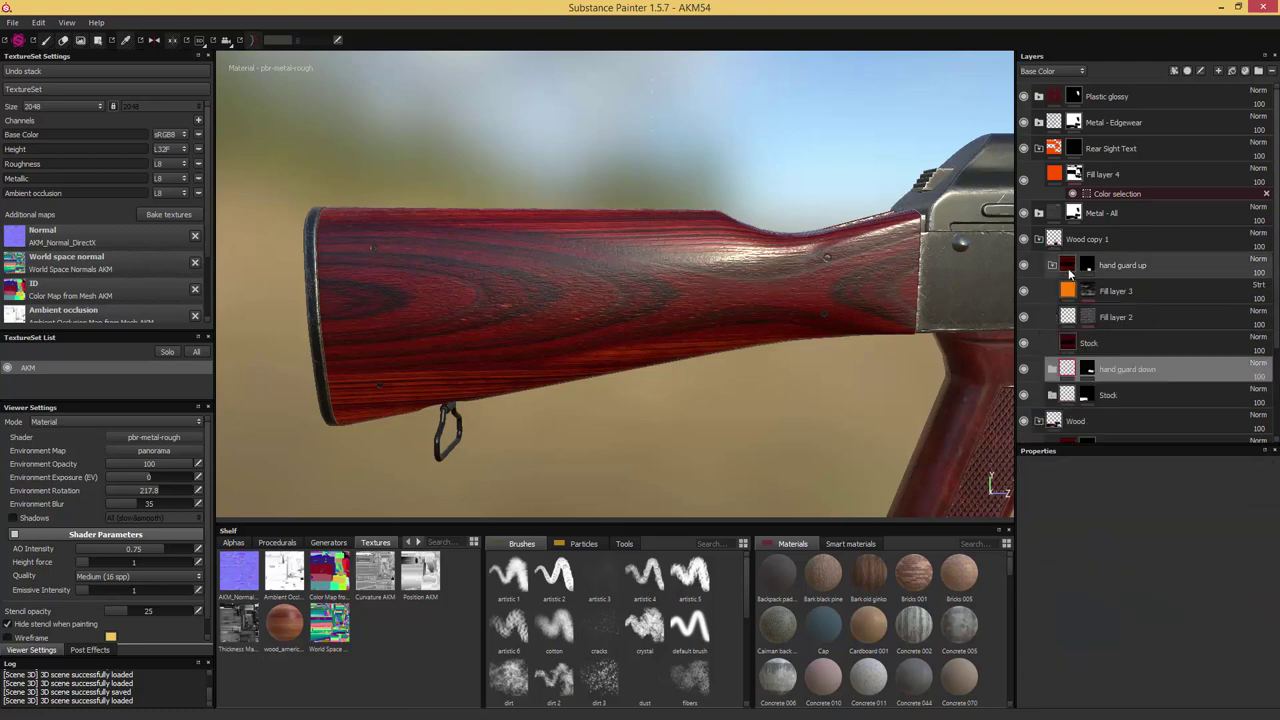
click(1130, 291)
ctrl+click(1130, 322)
ctrl+click(1125, 343)
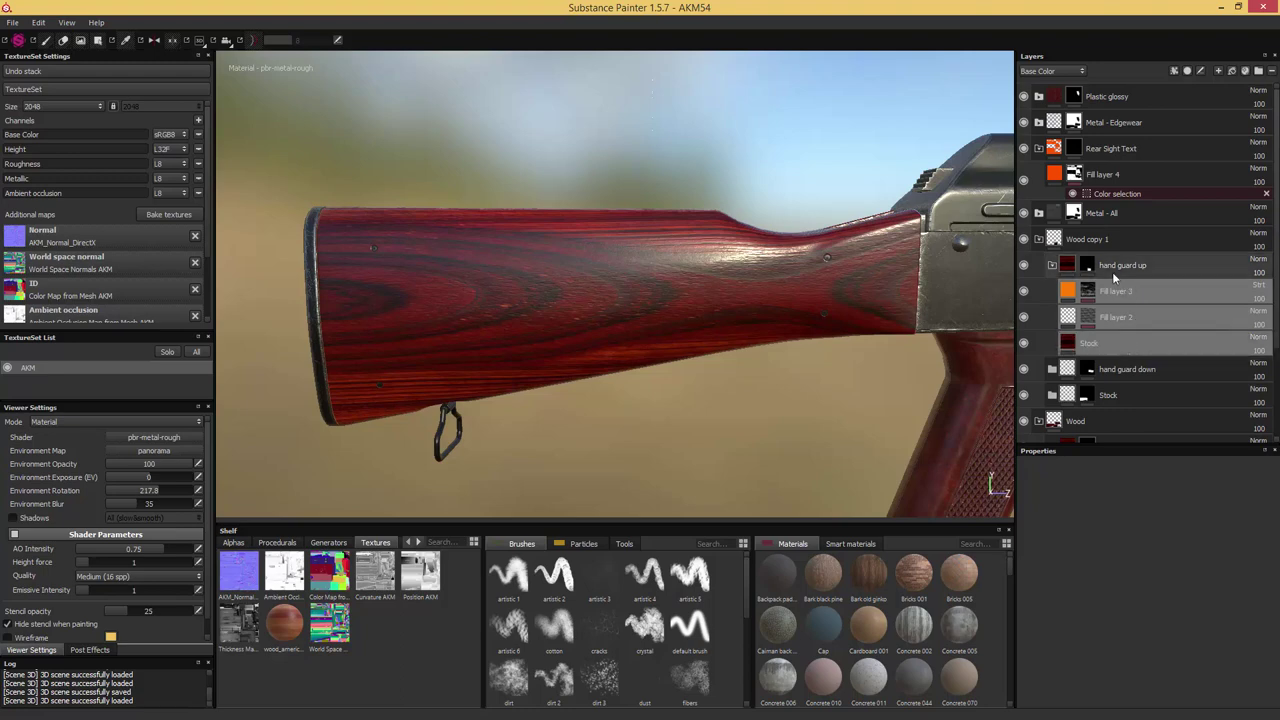
key(Delete)
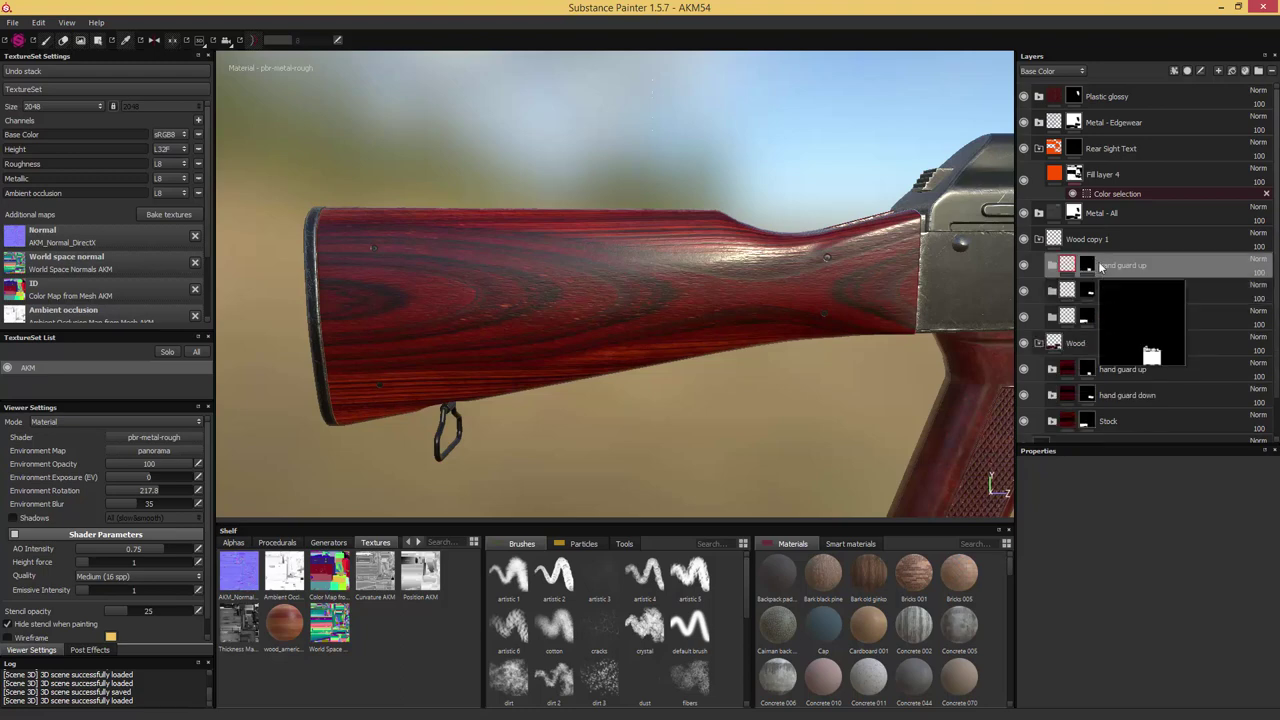
Add a fill layer inside the Stock folder of Wood copy 1 with only its height and roughness channels enabled
click(1124, 318)
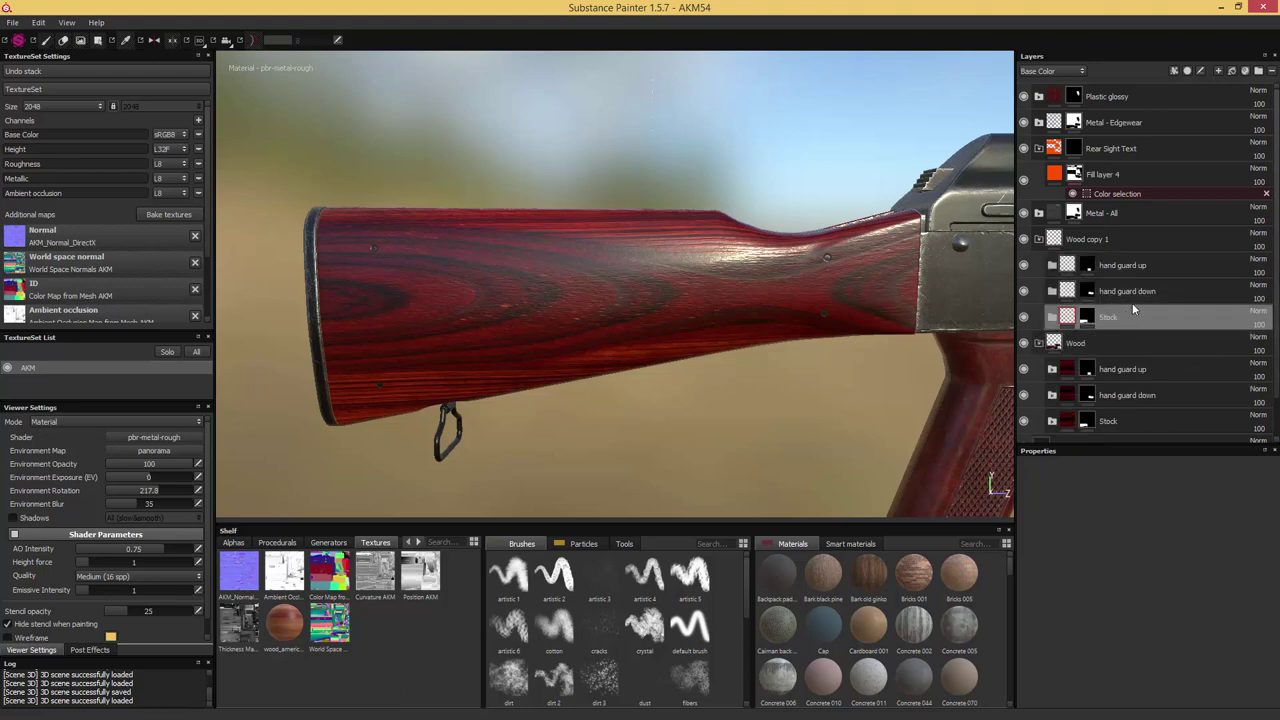
click(1232, 72)
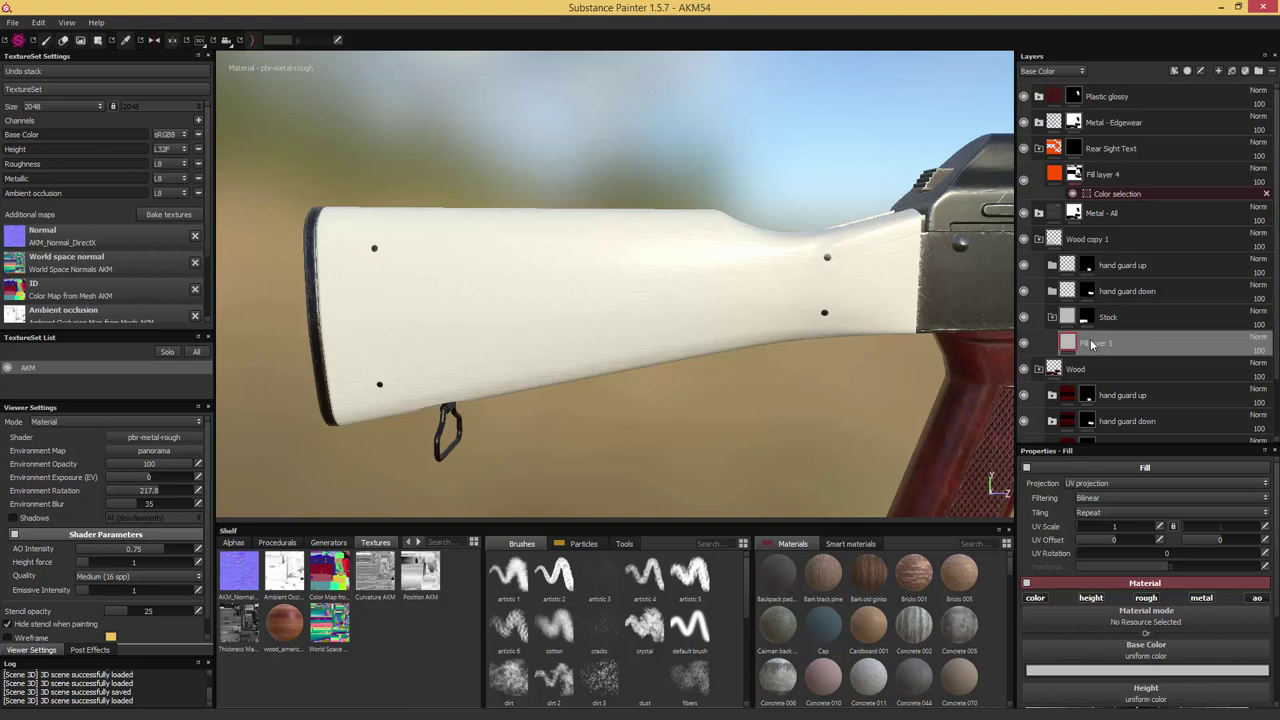
click(1035, 597)
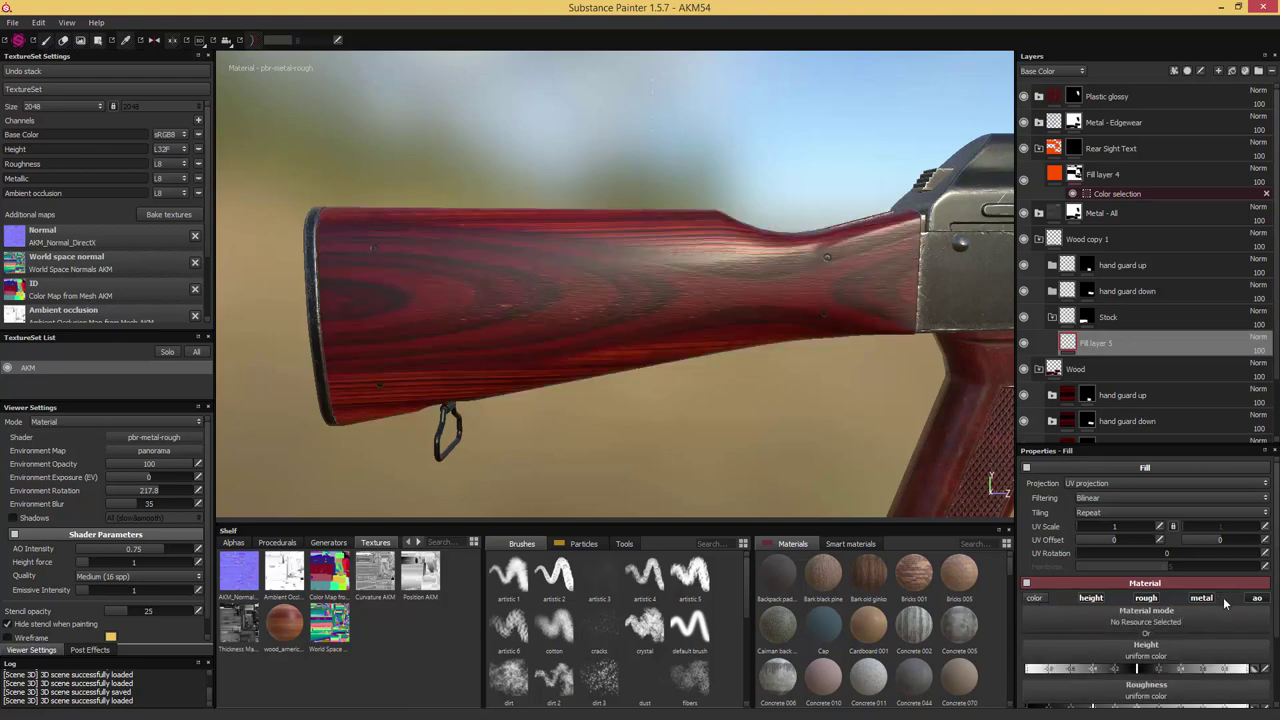
click(1255, 599)
click(1255, 598)
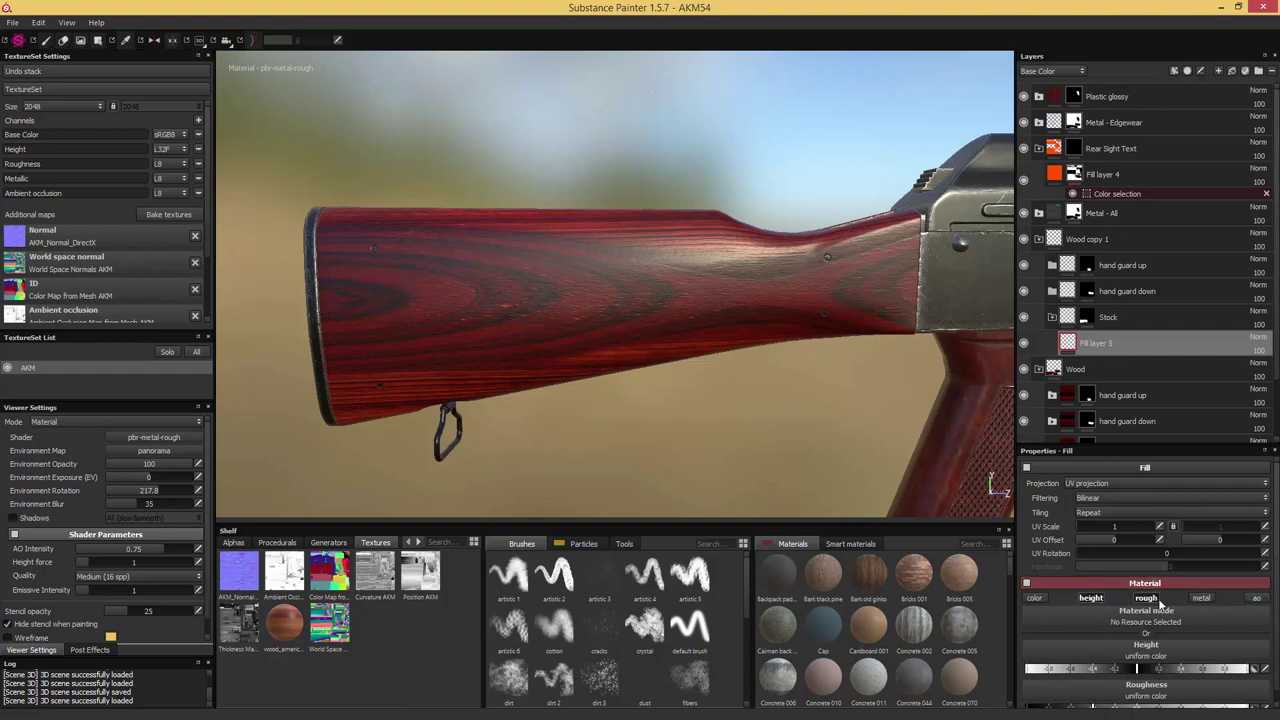
Rename the new fill layer in the Stock folder as Scratches
double_click(1095, 343)
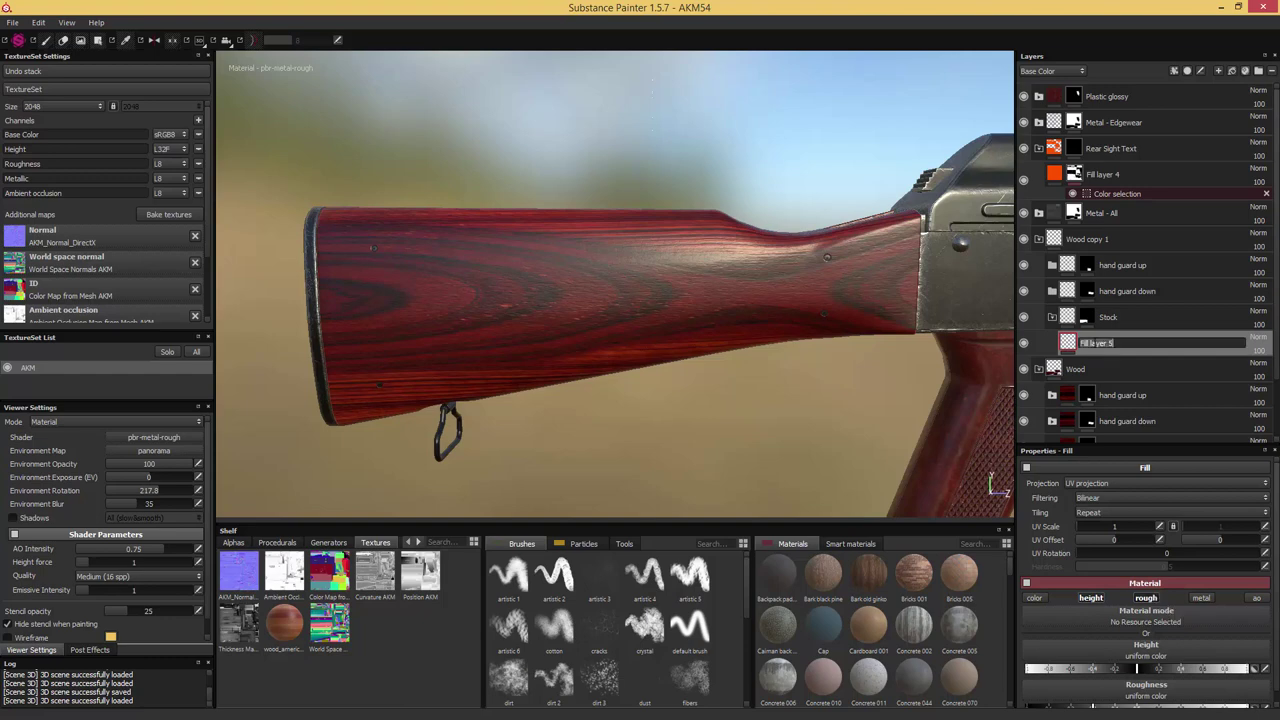
text(Scratches)
key(Return)
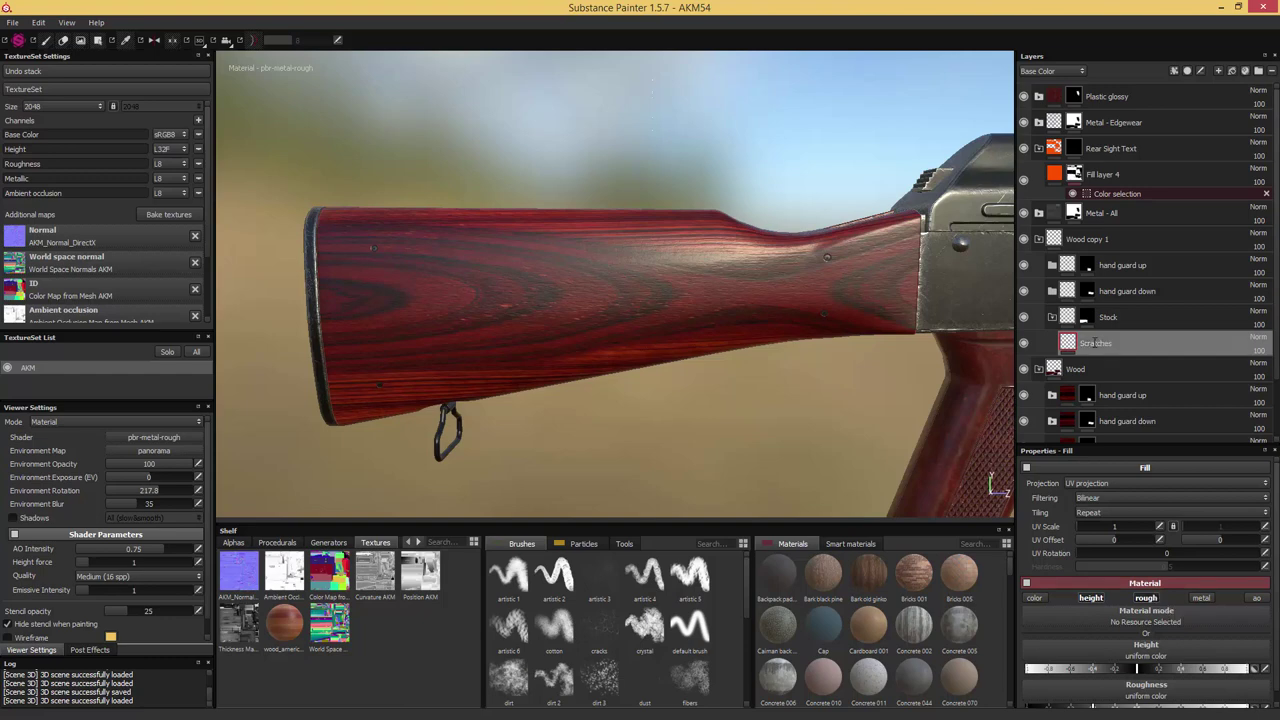
Add a black mask with an MG Mask Builder generator to the Scratches layer, setting level 0.2 and contrast 0.3
right_click(1075, 343)
click(1097, 358)
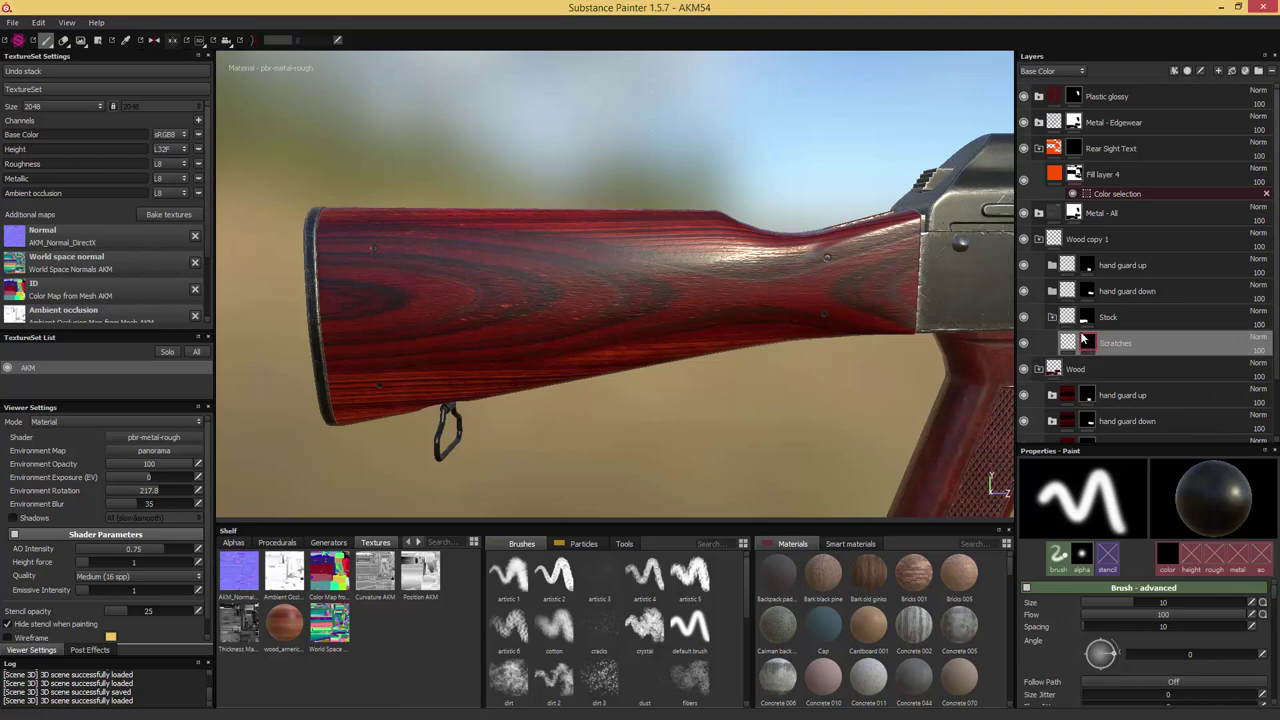
right_click(1089, 343)
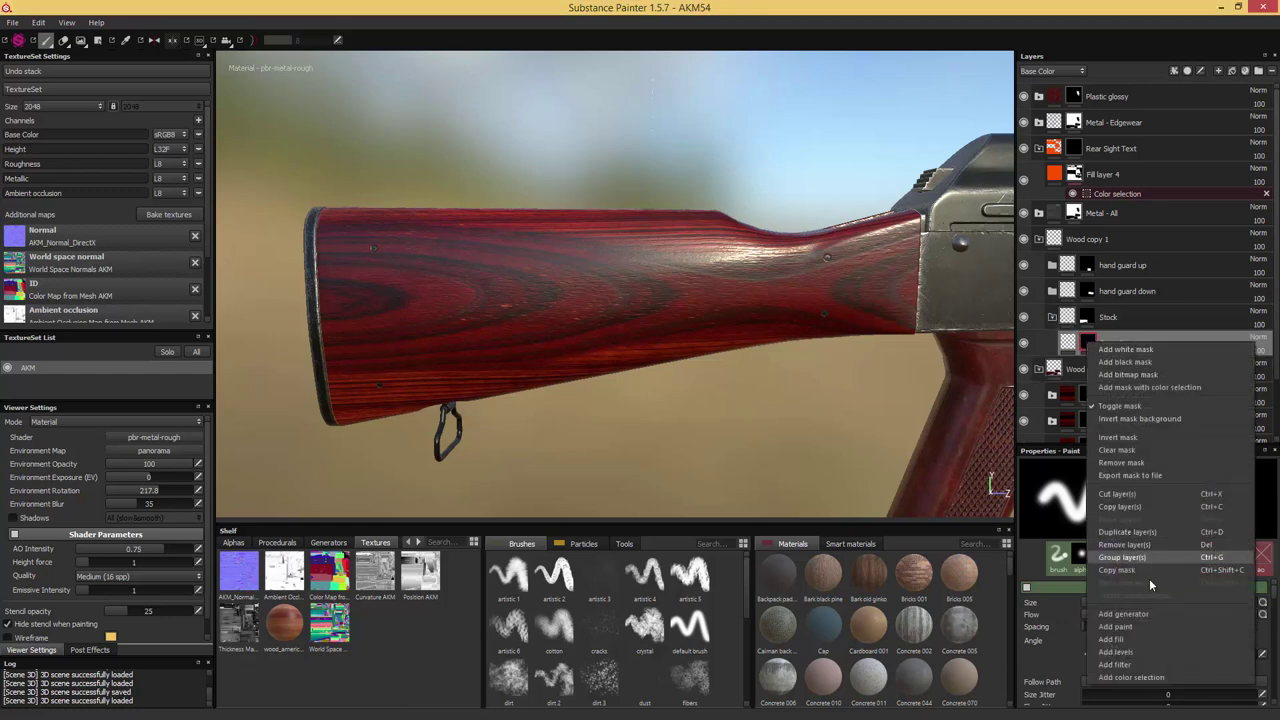
click(1147, 615)
click(1143, 484)
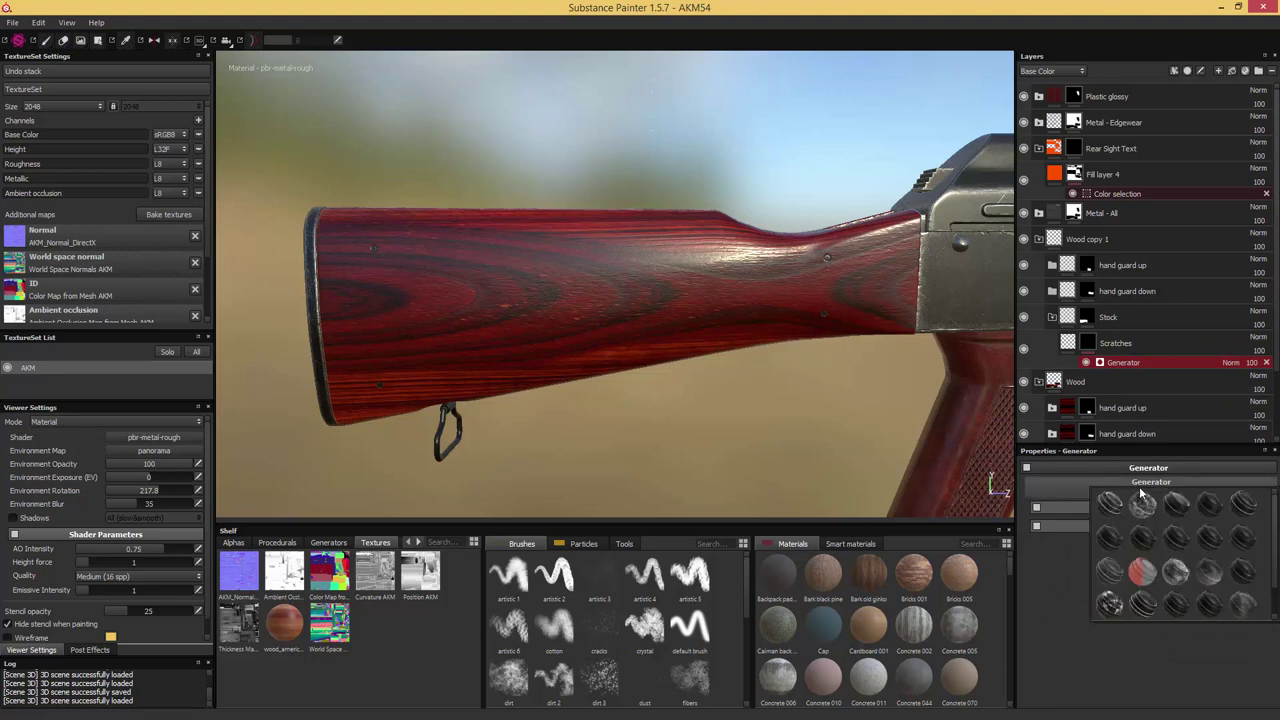
click(1112, 602)
drag(1108, 548, 1115, 550)
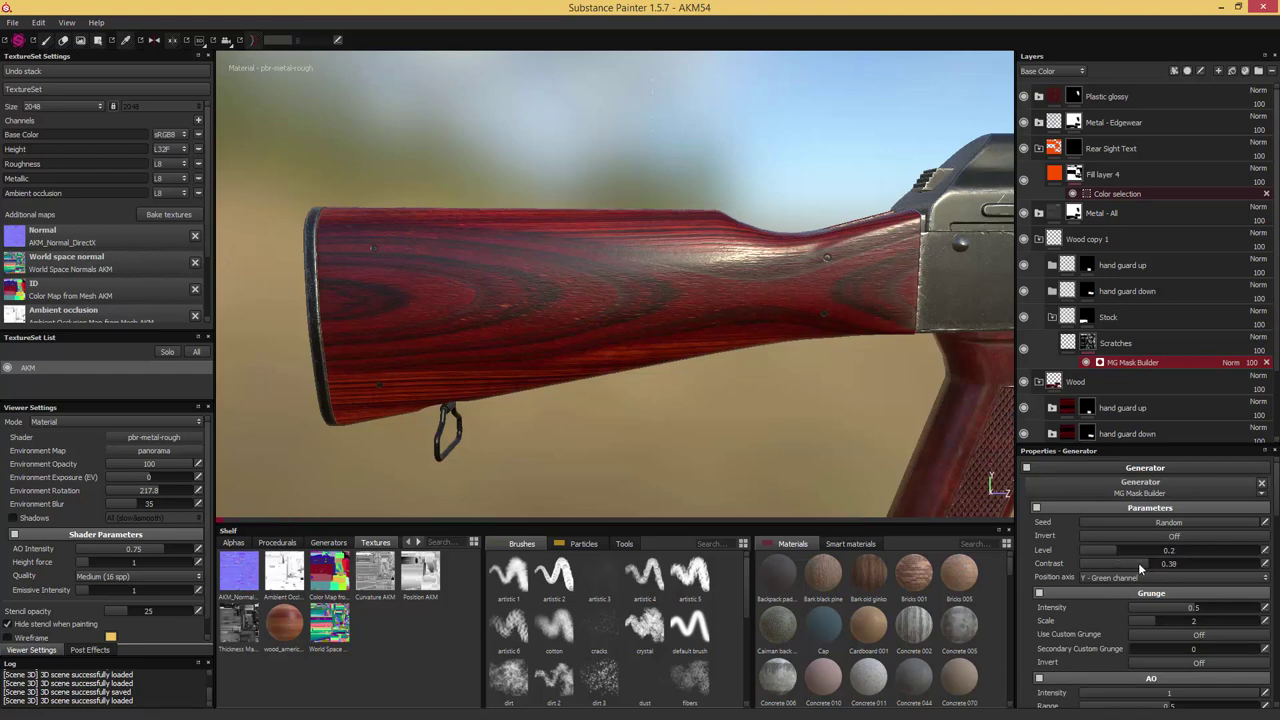
drag(1135, 568, 1135, 567)
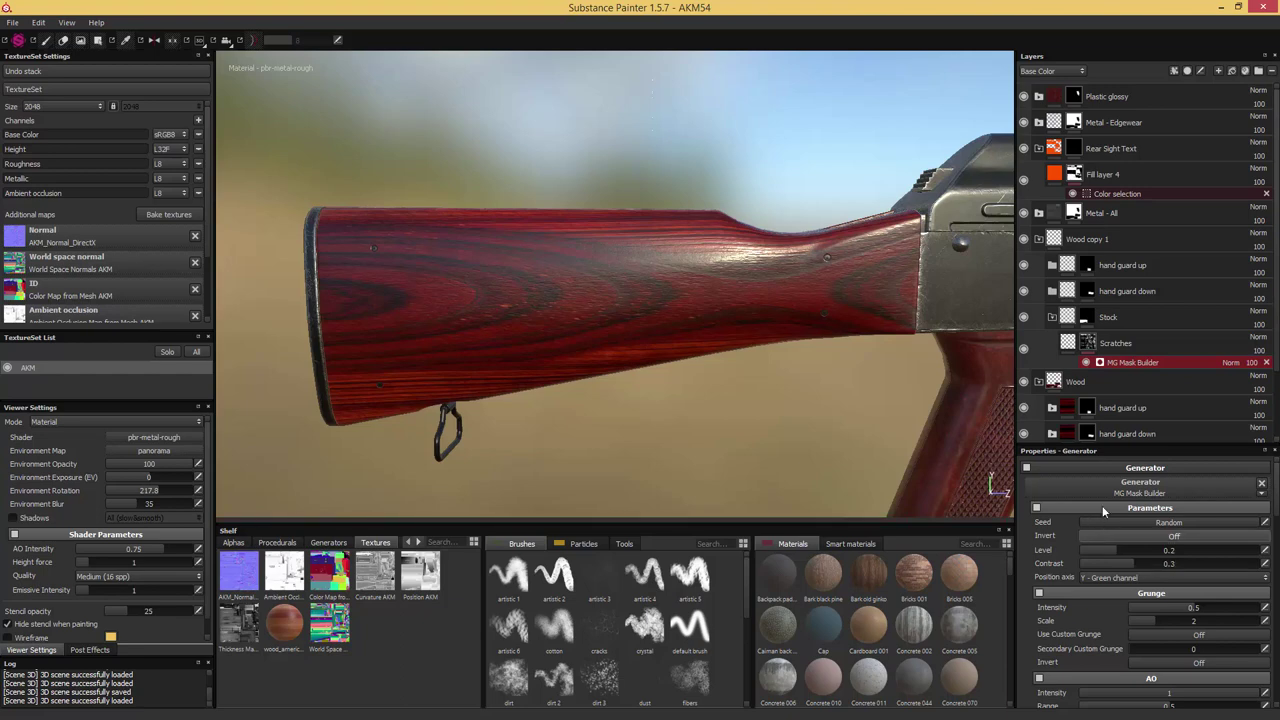
Enable the Scratches layer's color channel as a preview and inspect the mask's wear pattern around the stock
click(1068, 343)
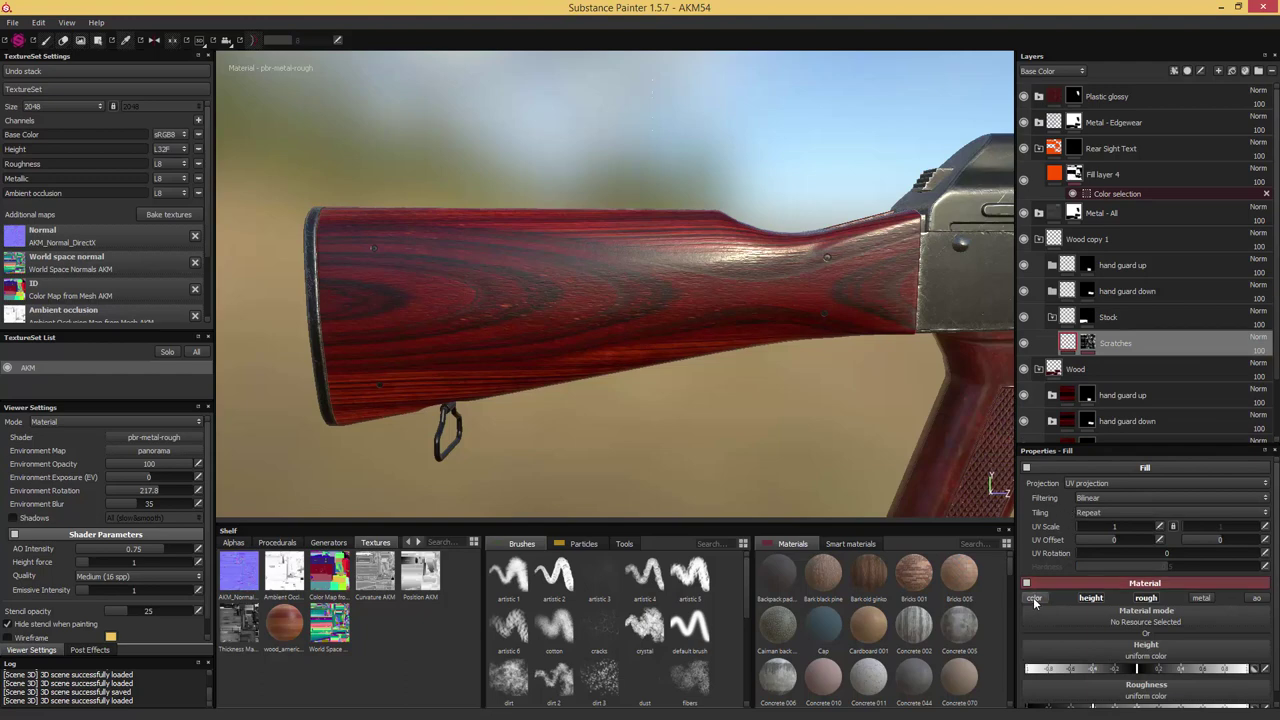
click(1034, 598)
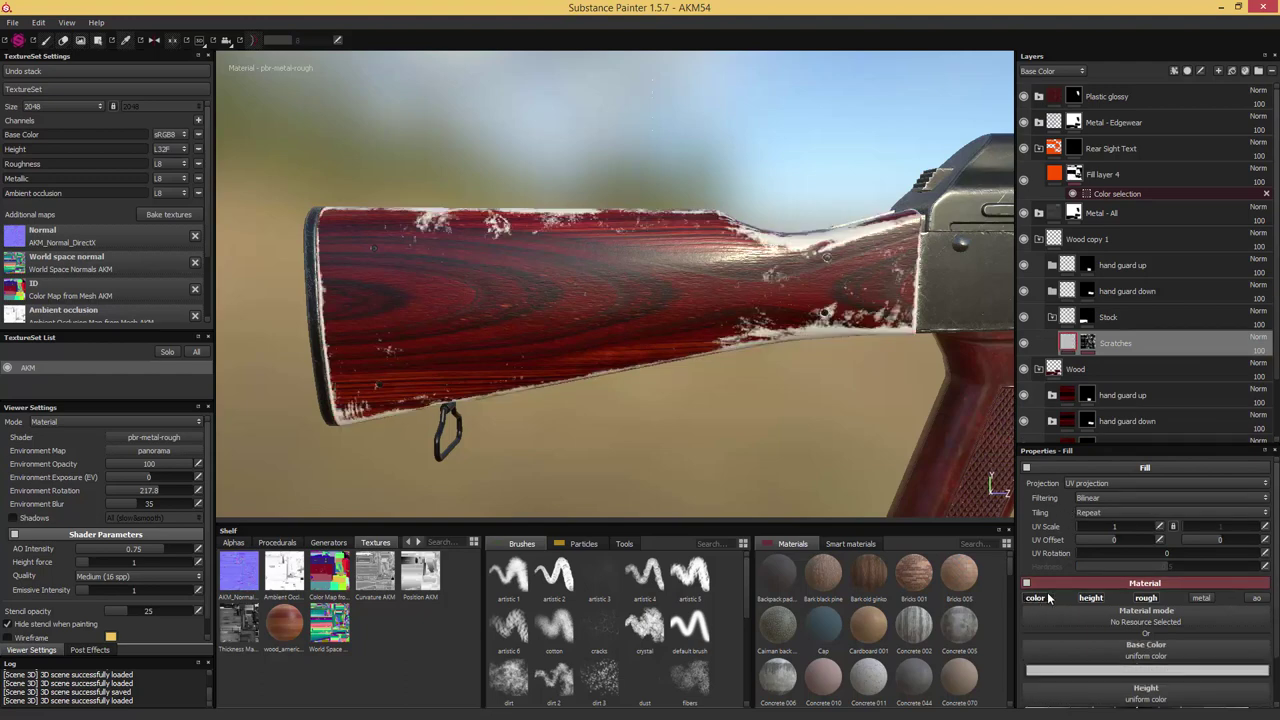
click(1087, 344)
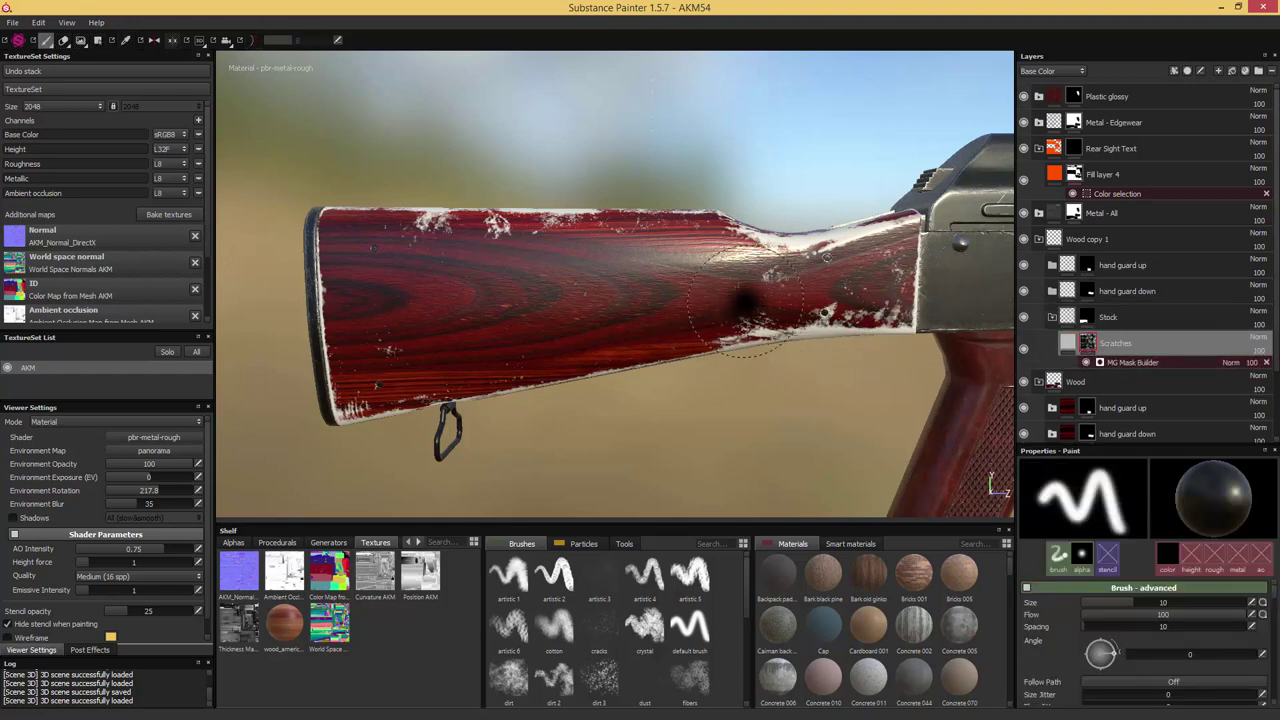
alt+drag(788, 378, 820, 371)
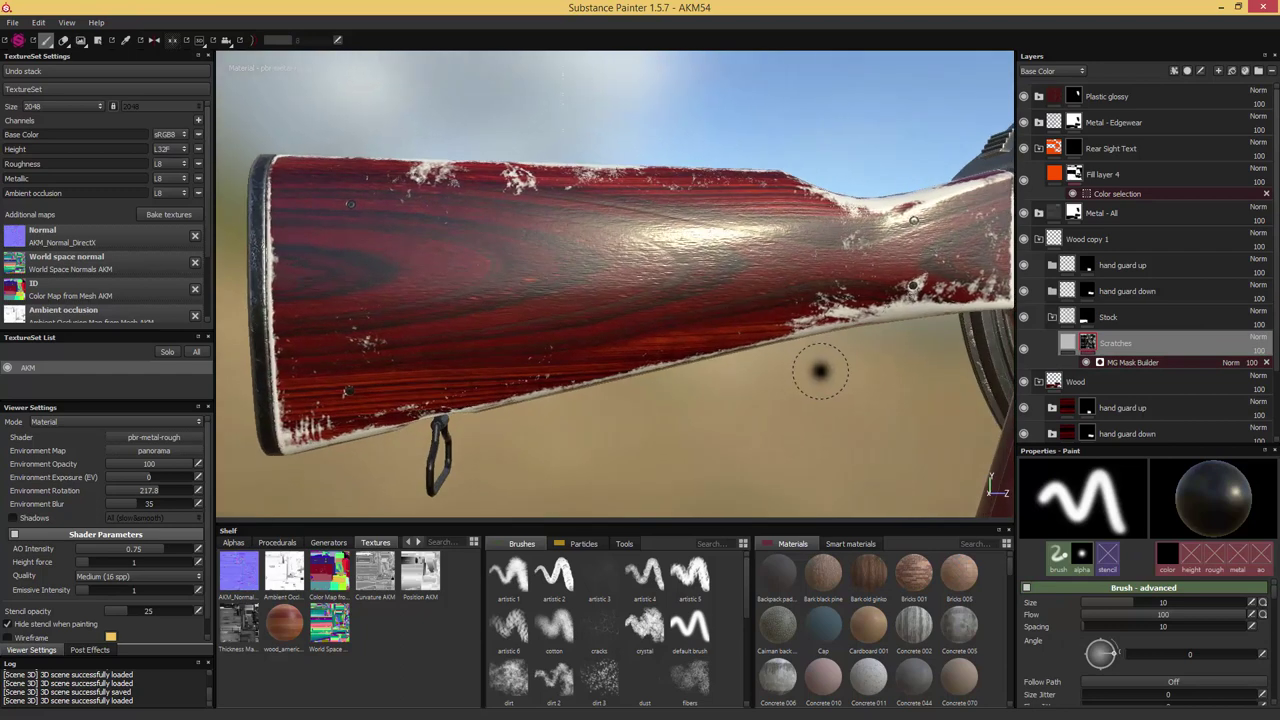
click(1154, 364)
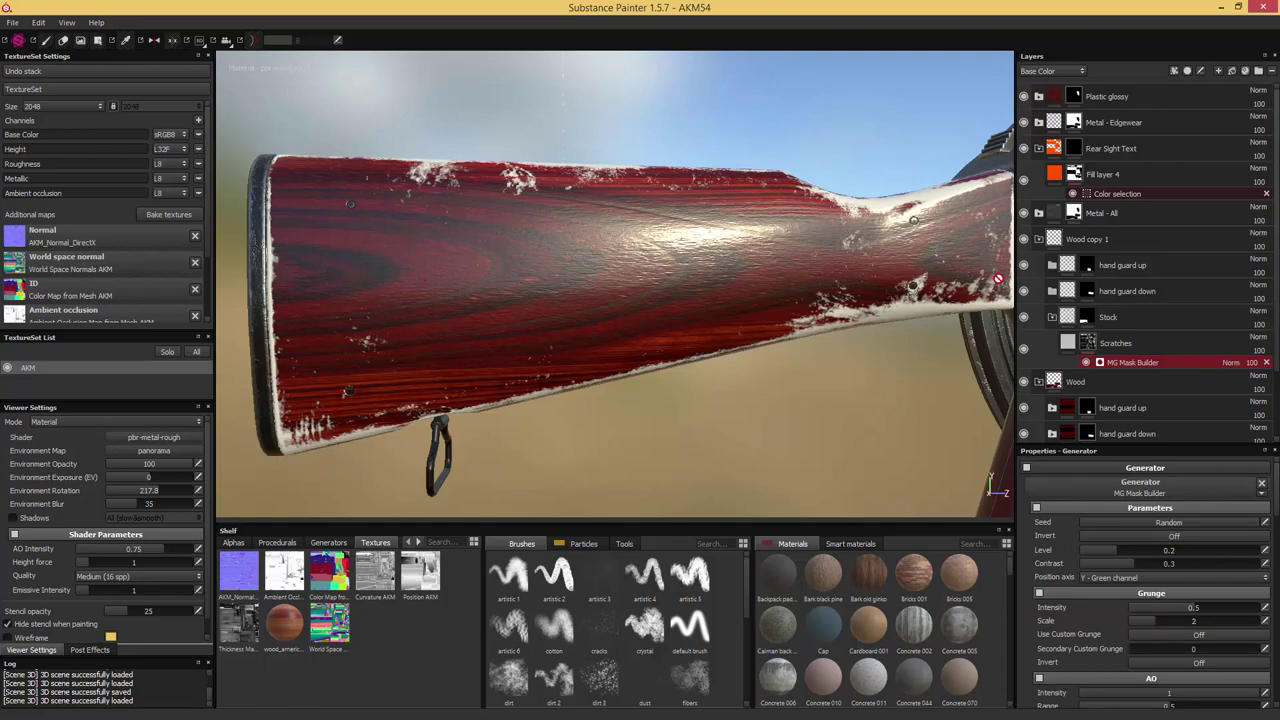
alt+drag(950, 262, 773, 328)
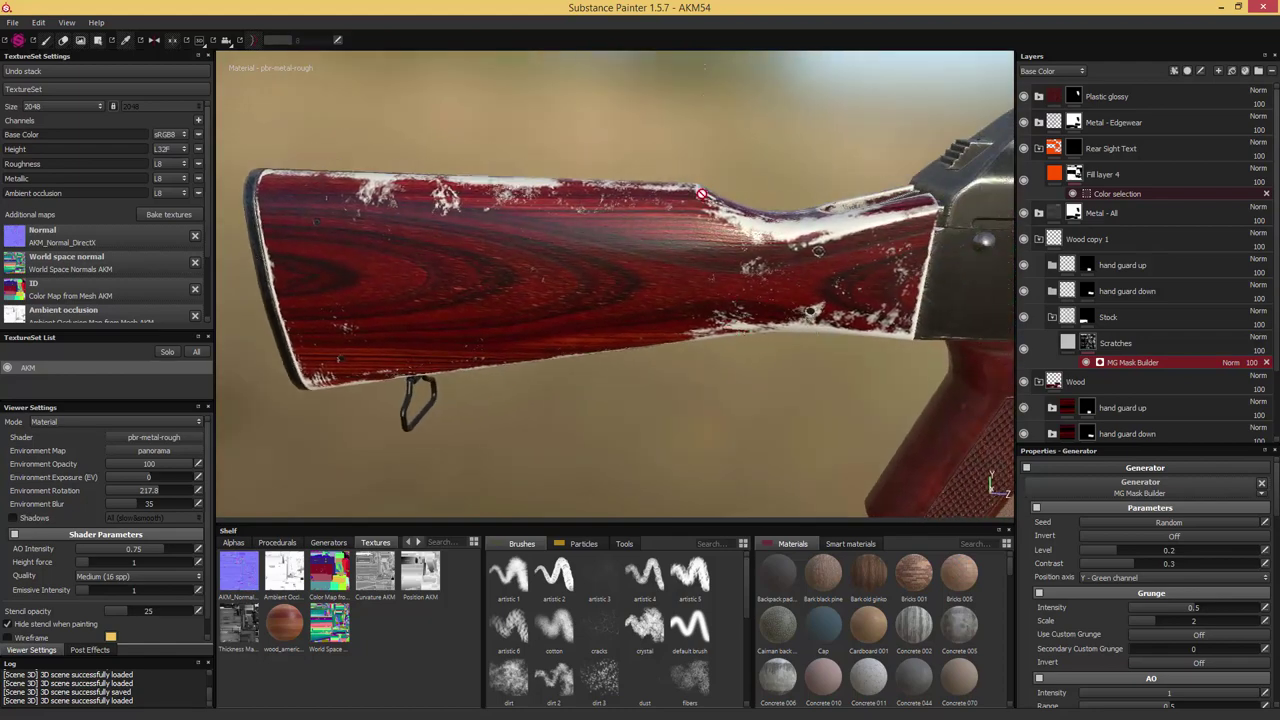
alt+drag(930, 223, 928, 290)
middle_drag(793, 347, 844, 347)
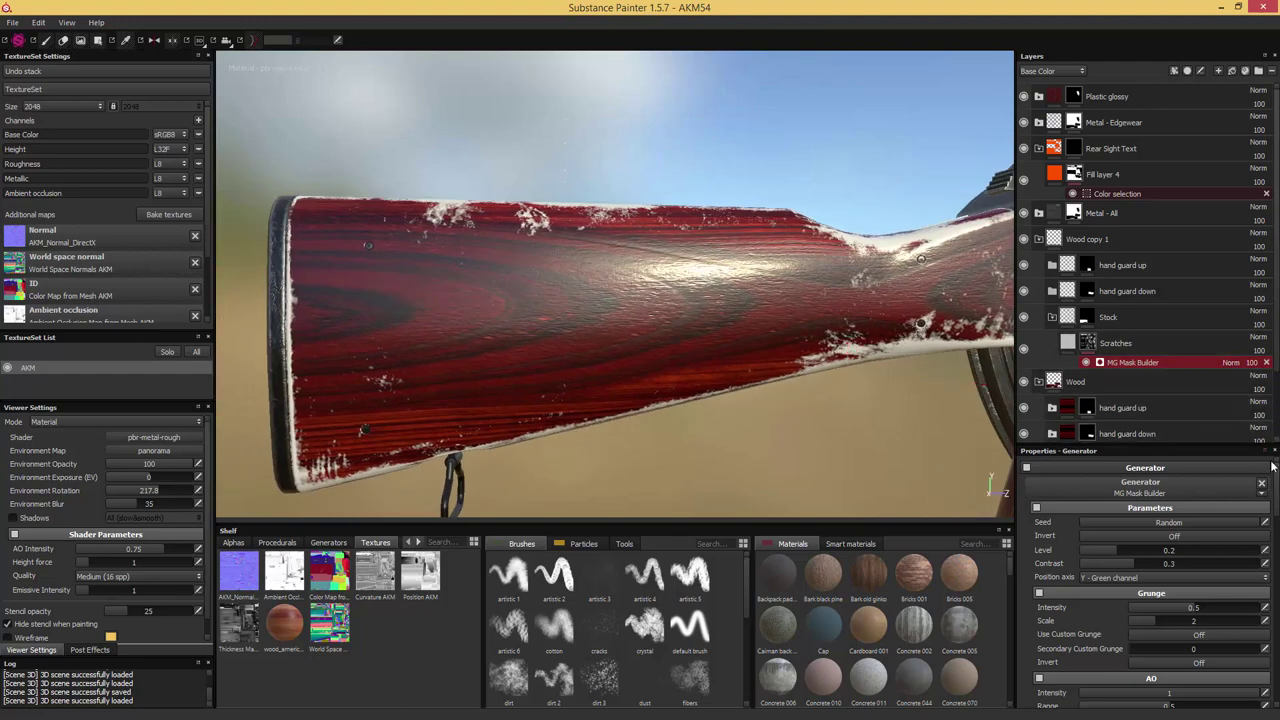
Set the MG Mask Builder's scratches amount to 1624, scratches intensity to 0.76 and scratches scale to 0.8
drag(1275, 488, 1273, 592)
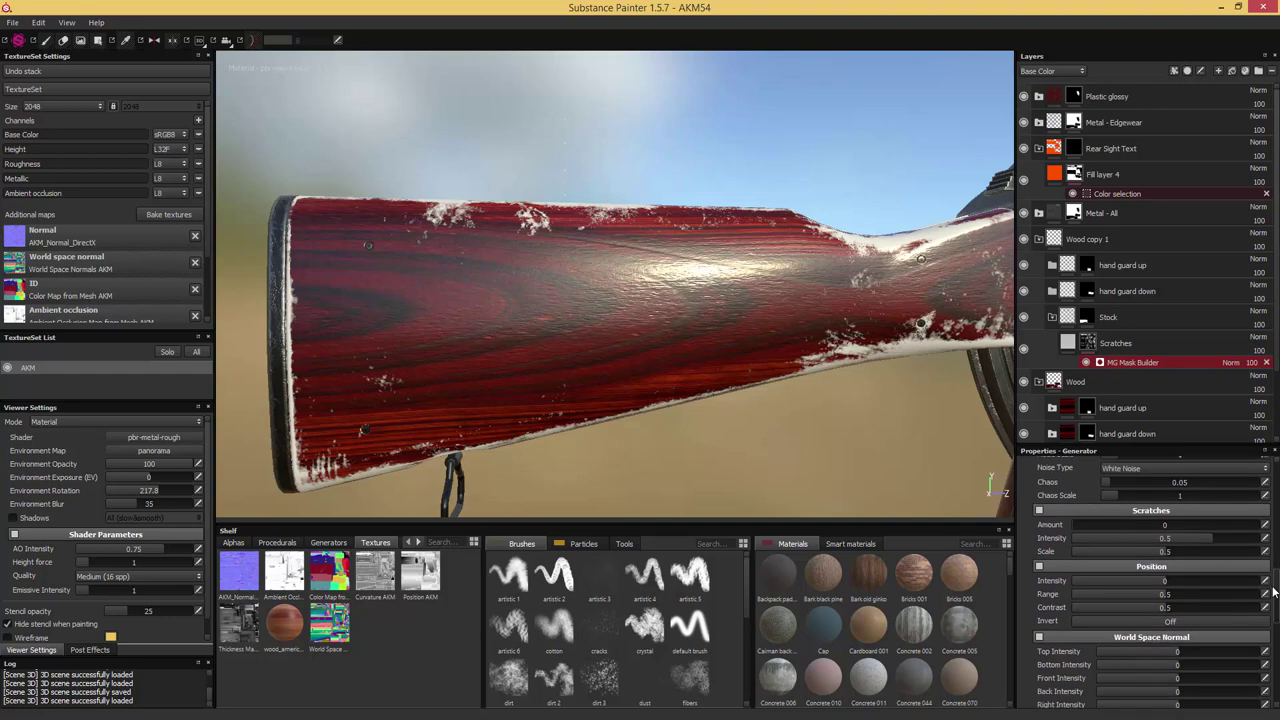
click(1158, 527)
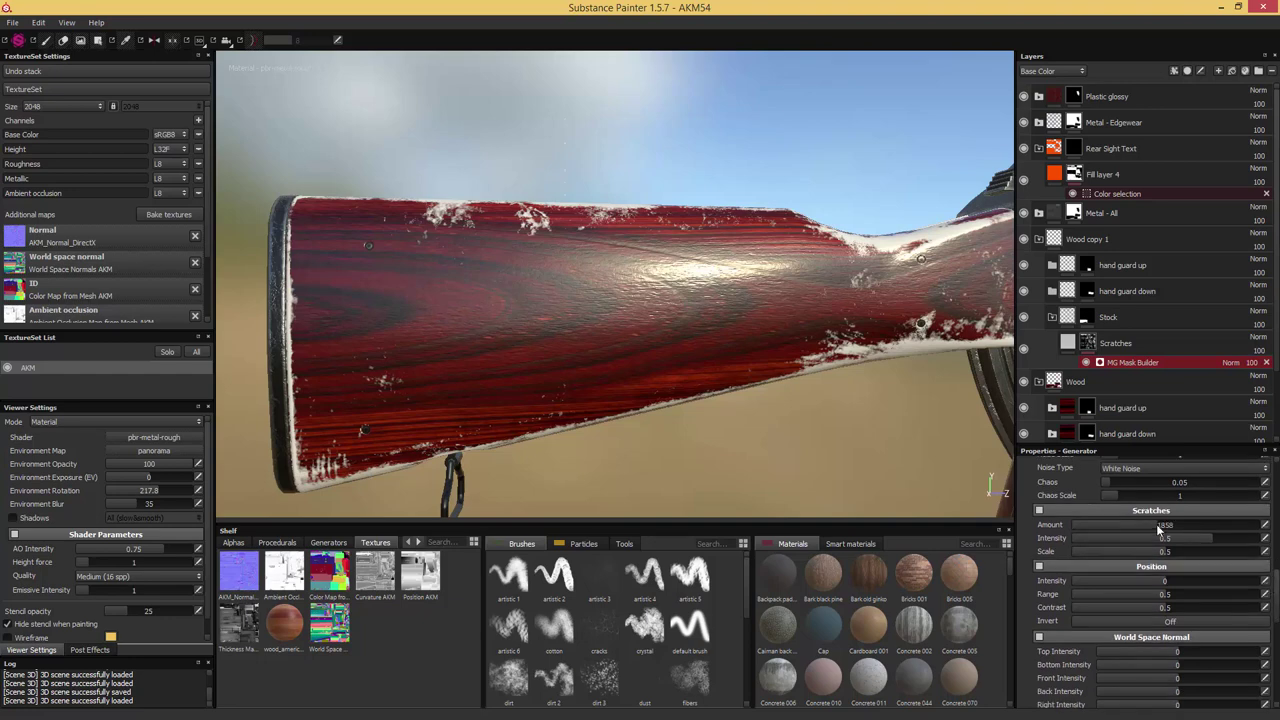
drag(1156, 530, 1151, 531)
drag(1199, 537, 1237, 539)
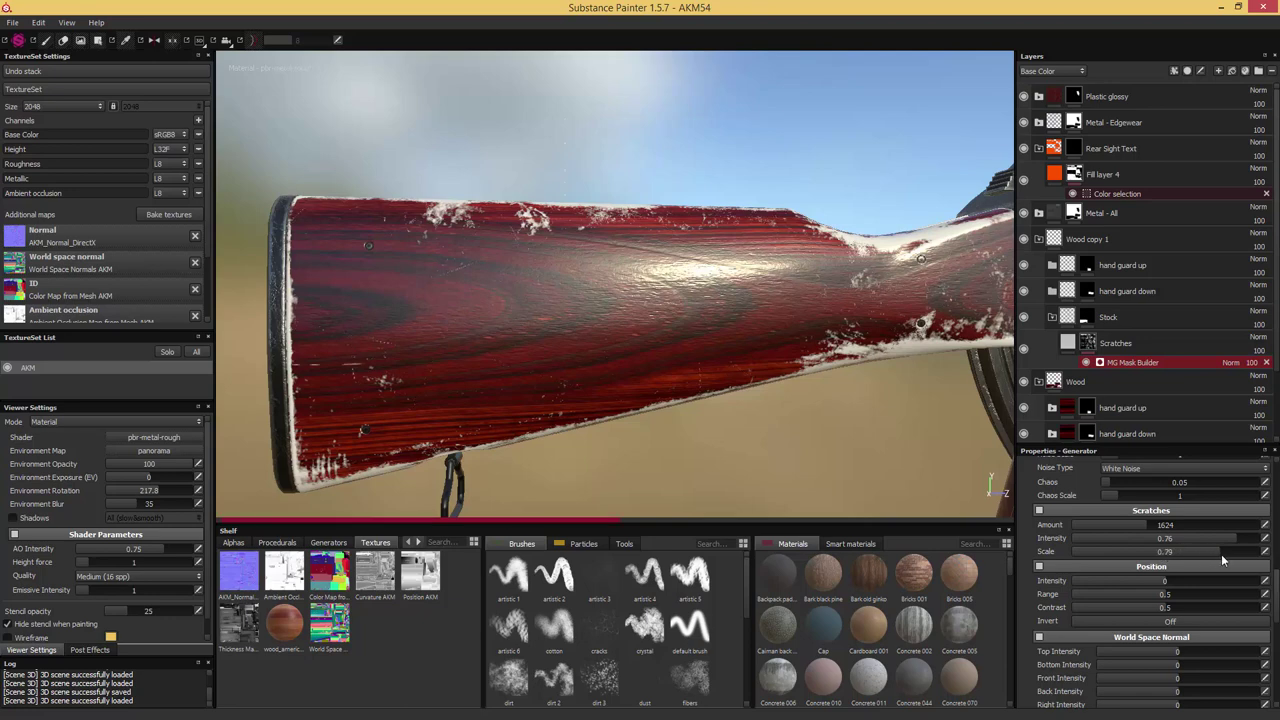
drag(1221, 554, 1226, 554)
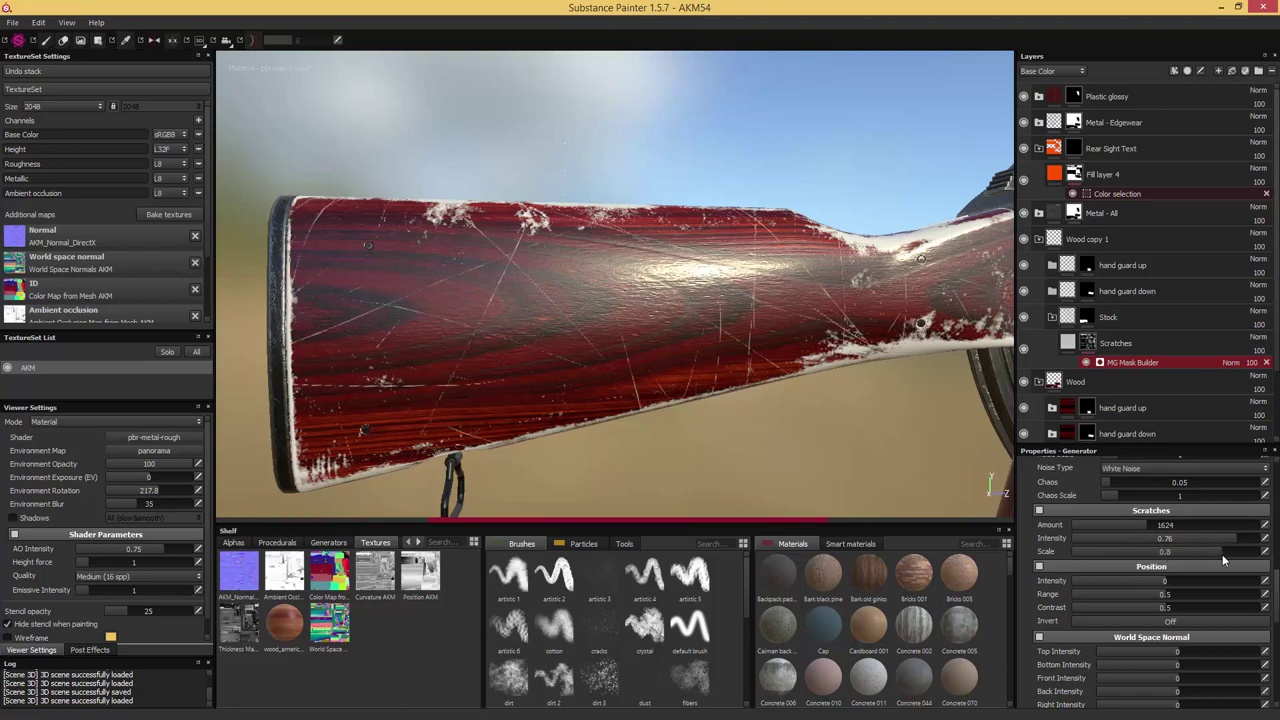
Turn off the Scratches layer's color channel and set its height slightly below zero to engrave the scratches
click(1066, 343)
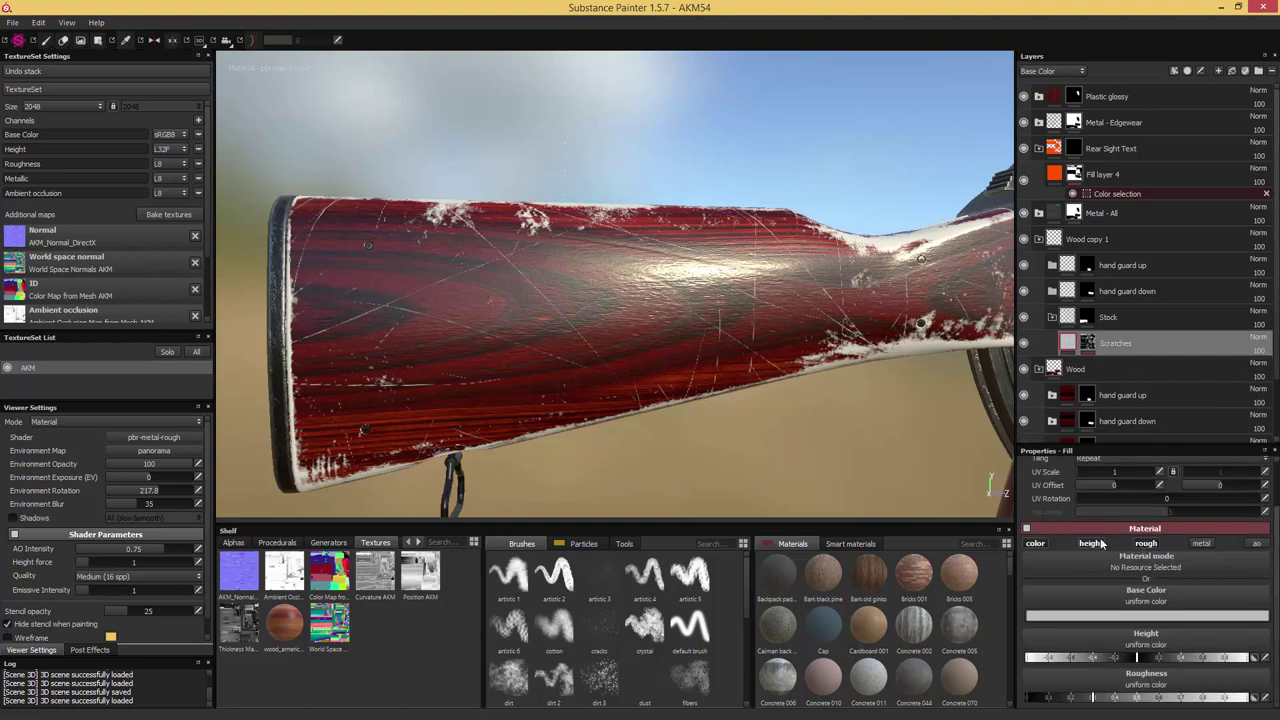
click(1038, 543)
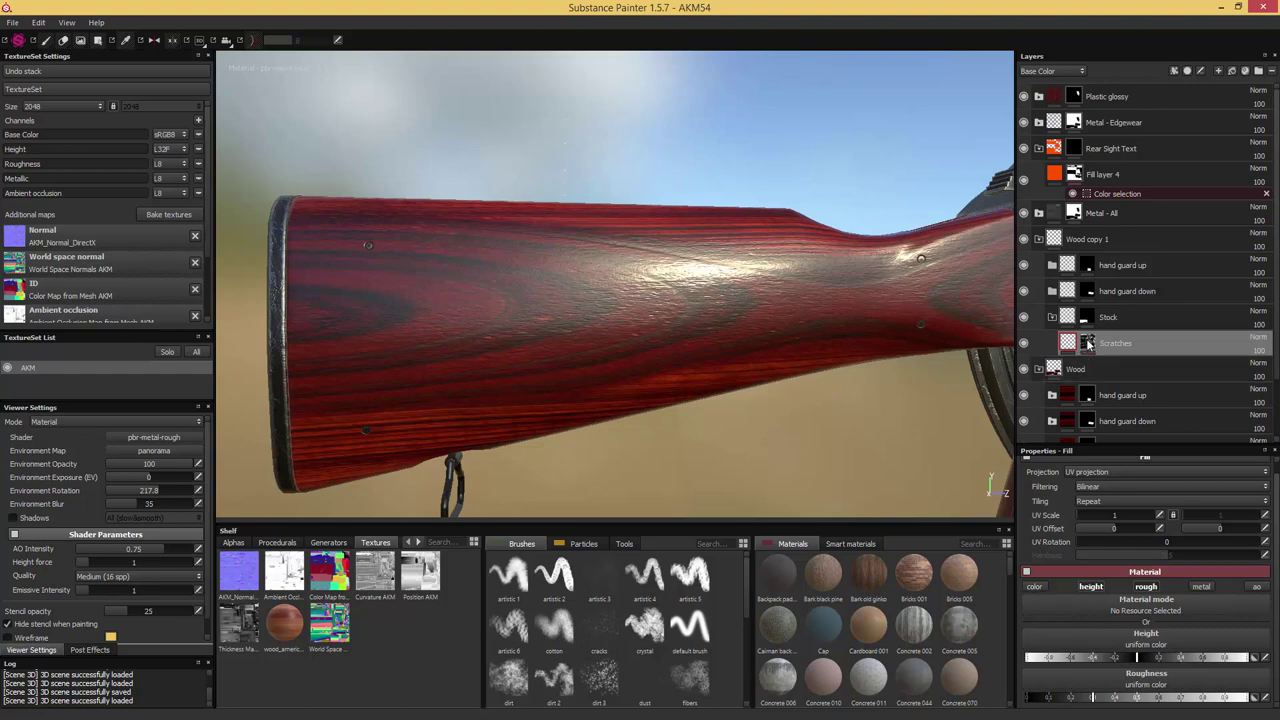
mouse_move(1089, 349)
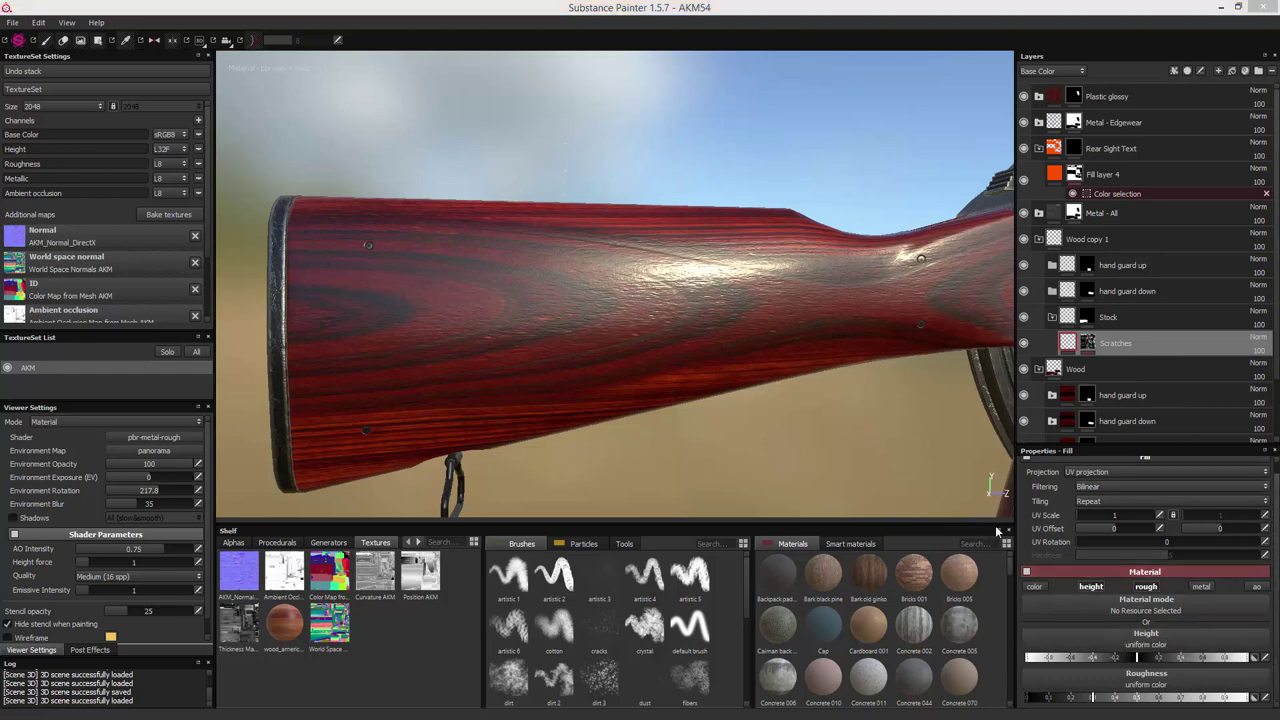
click(1027, 572)
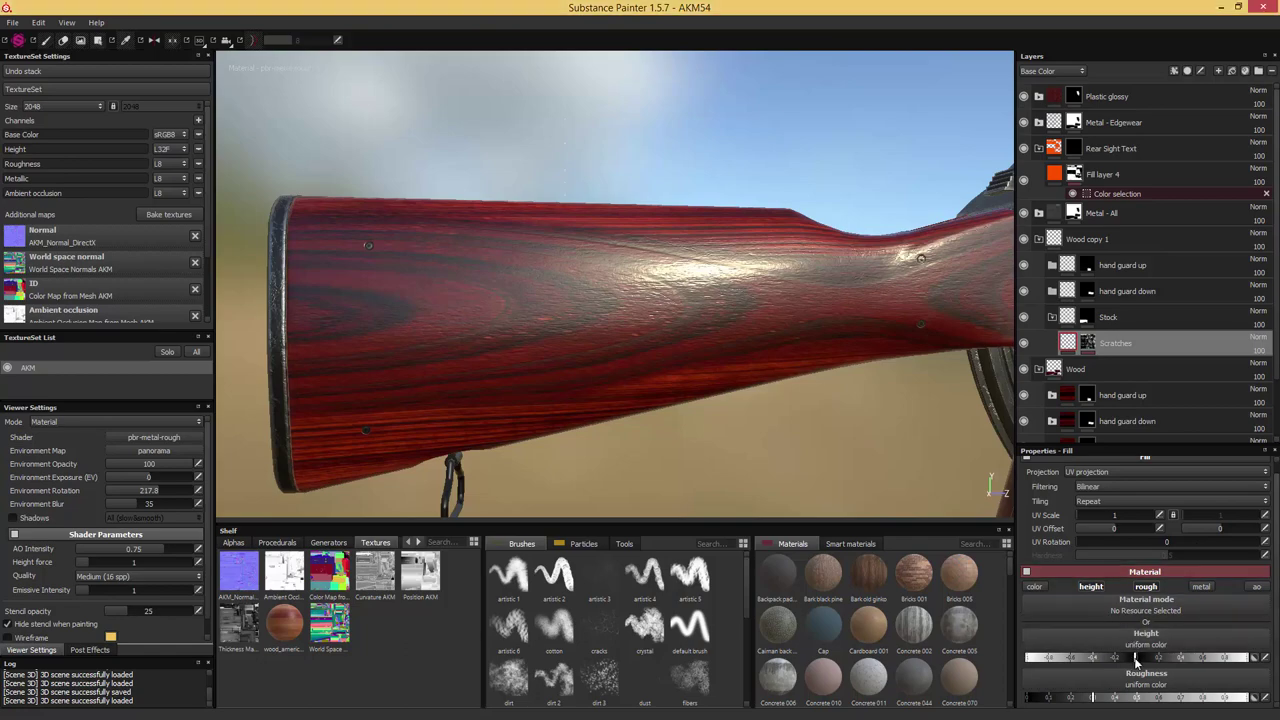
alt+drag(840, 318, 880, 311)
alt+middle_drag(880, 311, 877, 362)
alt+drag(876, 362, 661, 300)
alt+drag(863, 377, 931, 340)
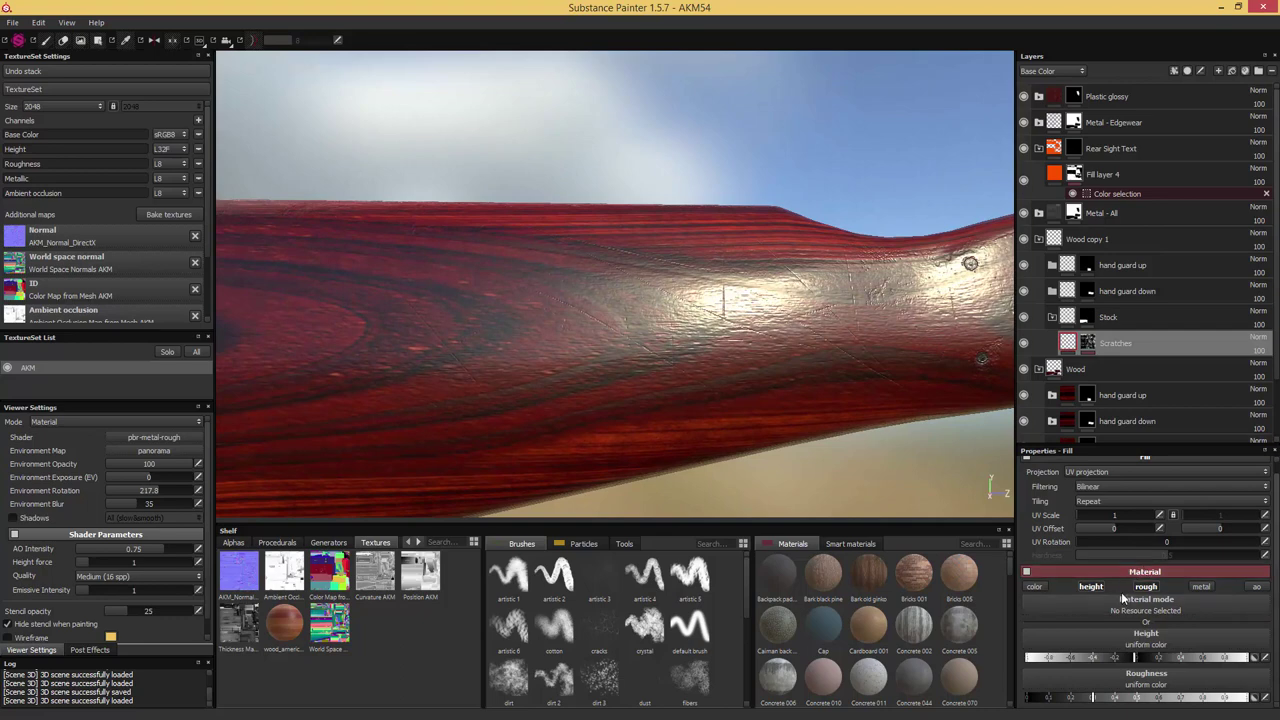
Try the Scratches layer's roughness near maximum, and settle it just below 0.5 while checking the stock's reflections
drag(1093, 703, 1248, 700)
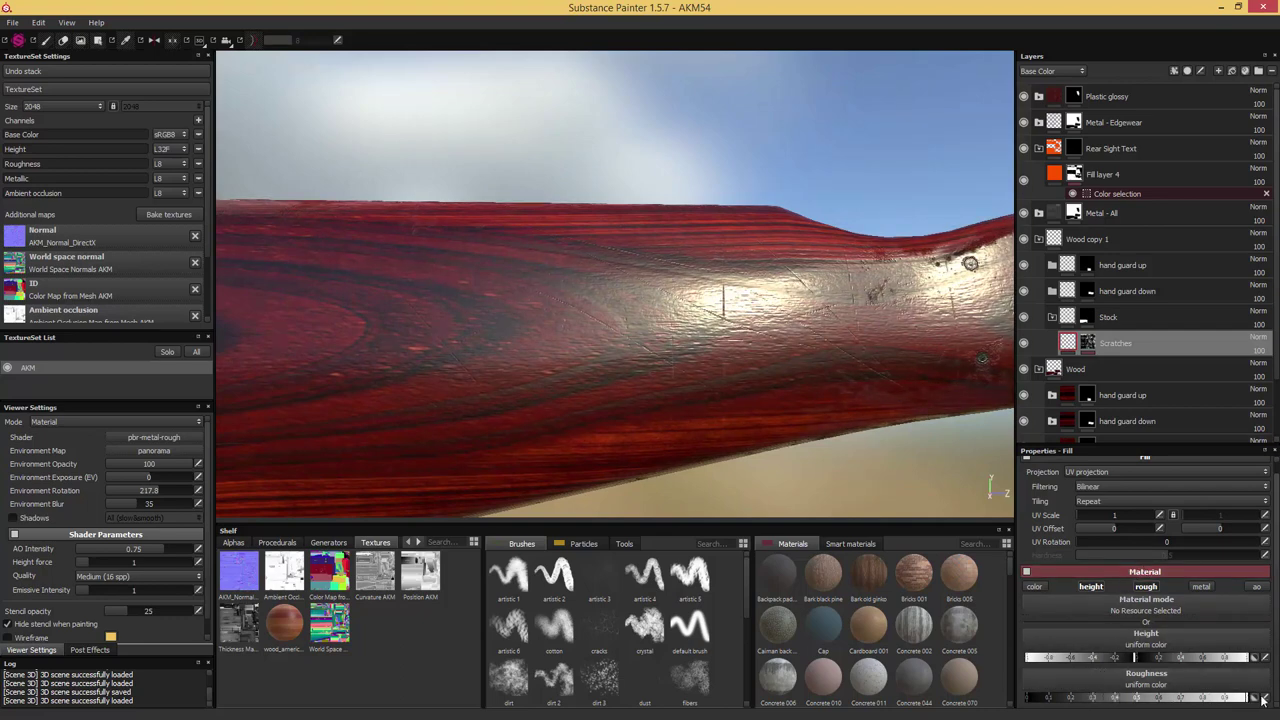
alt+drag(957, 477, 789, 434)
alt+drag(773, 332, 908, 477)
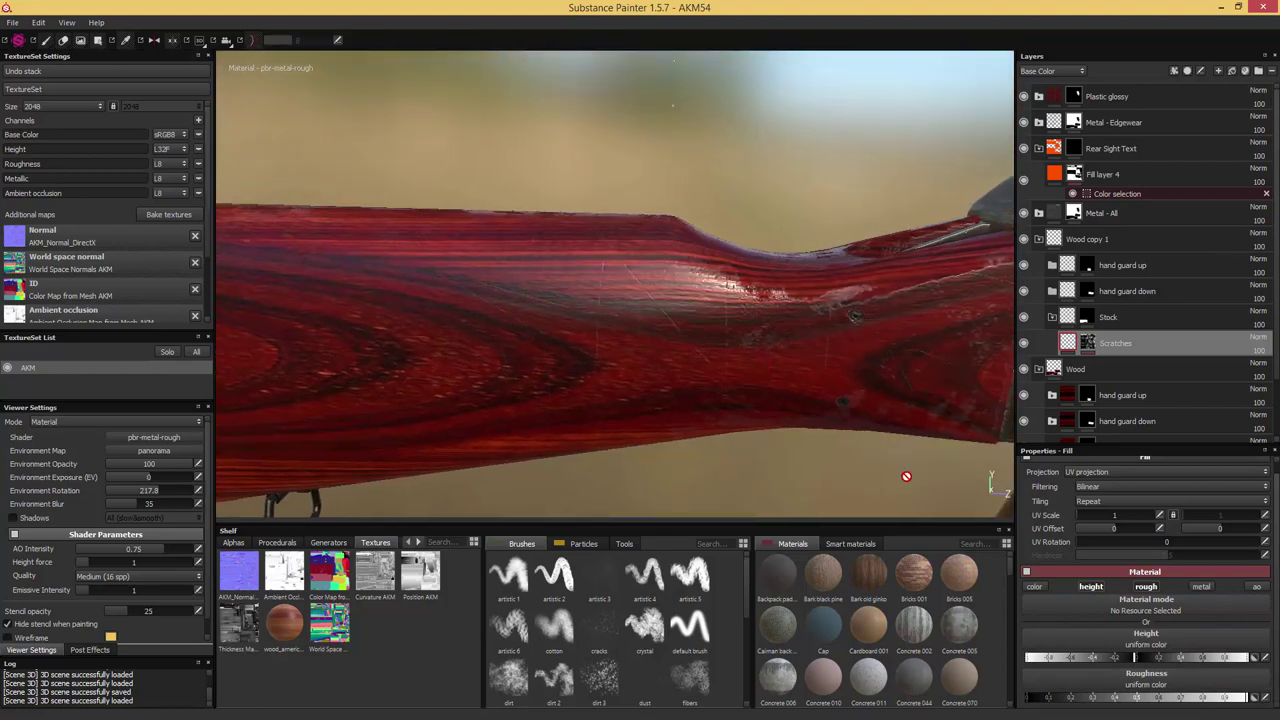
drag(1200, 698, 1127, 697)
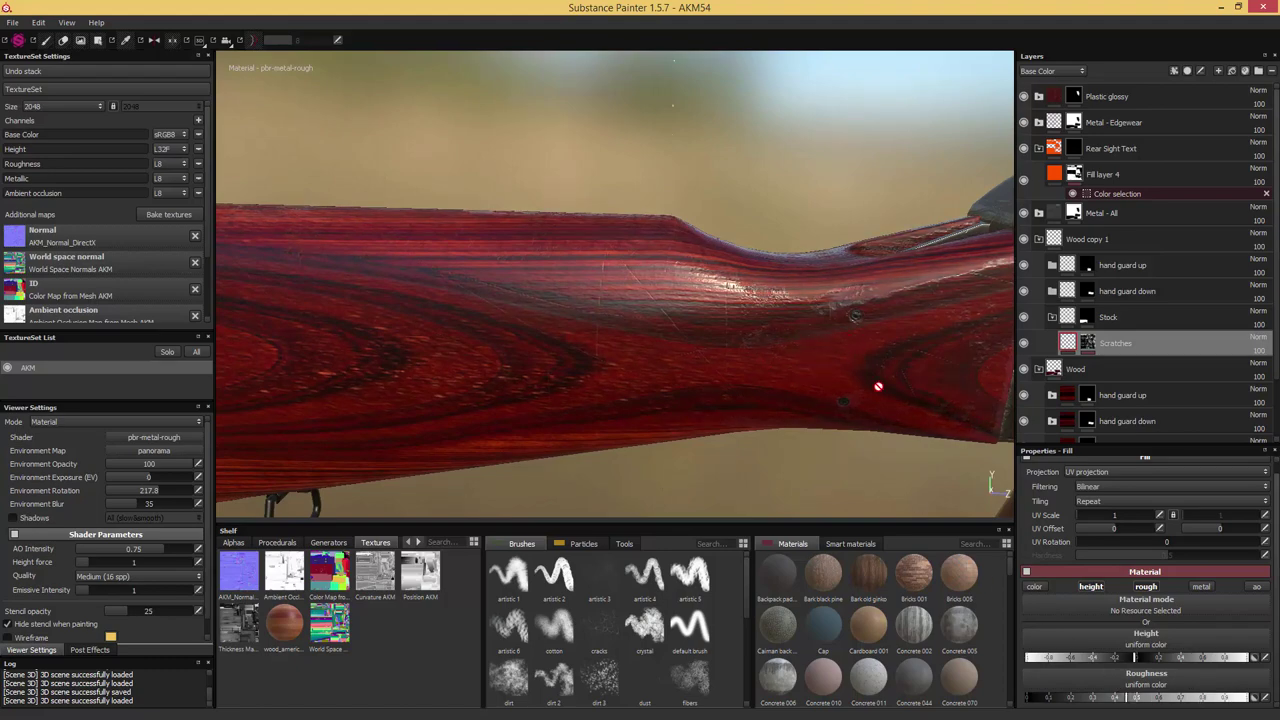
mouse_move(877, 383)
alt+mouse_down()
mouse_move(879, 399)
mouse_move(888, 379)
alt+mouse_up()
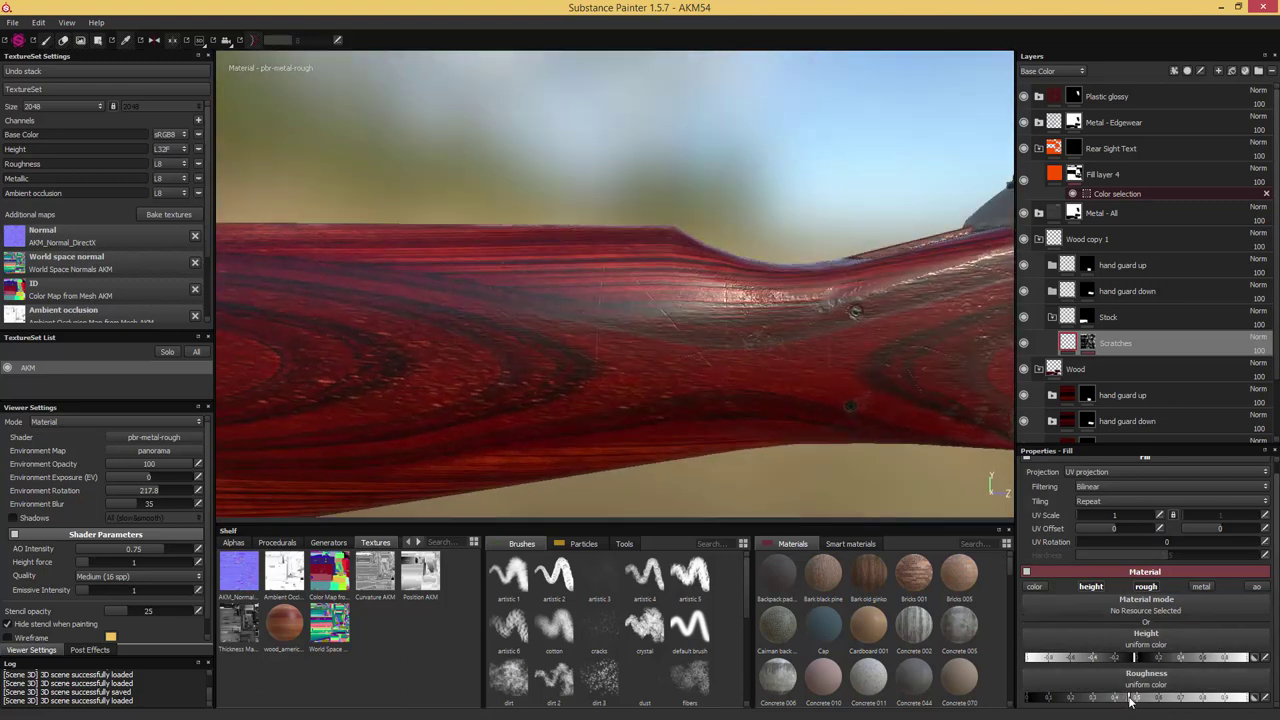
mouse_move(897, 471)
alt+mouse_down()
mouse_move(920, 477)
mouse_move(880, 480)
mouse_move(877, 466)
alt+mouse_up()
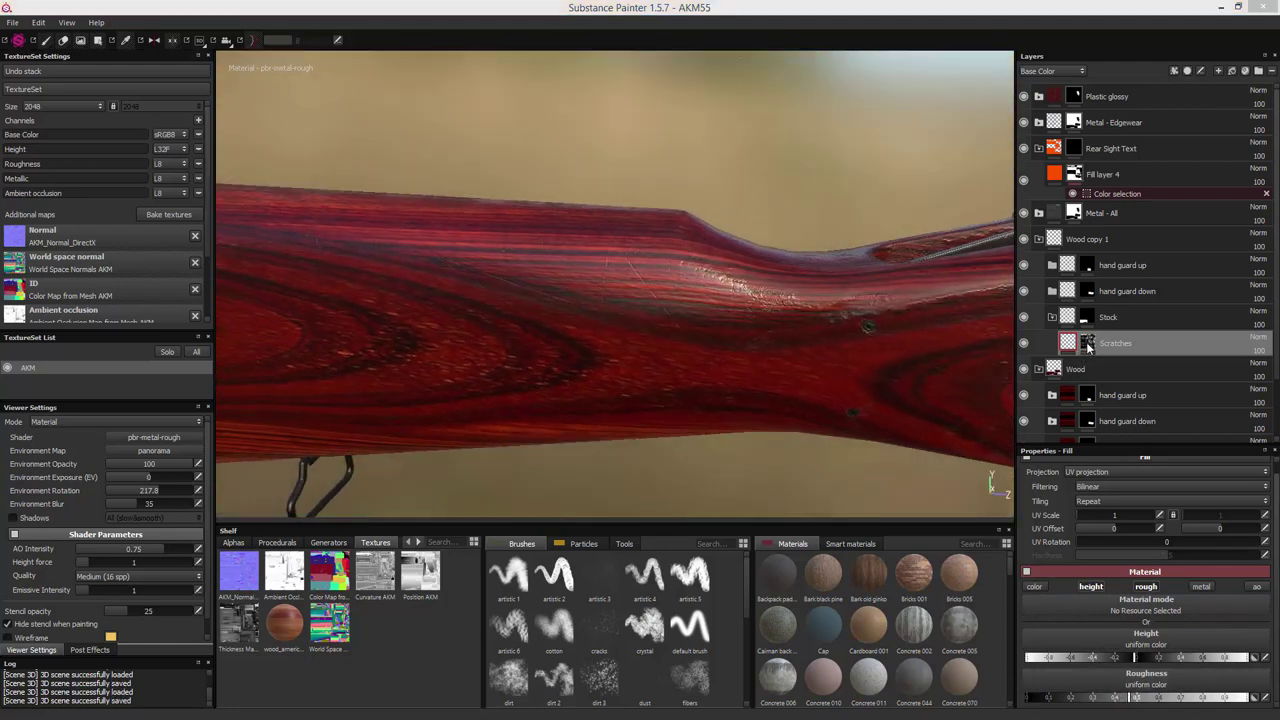
Add an MG Edge Damages generator to the stock's Scratches mask and set its blend mode to Screen
click(1088, 344)
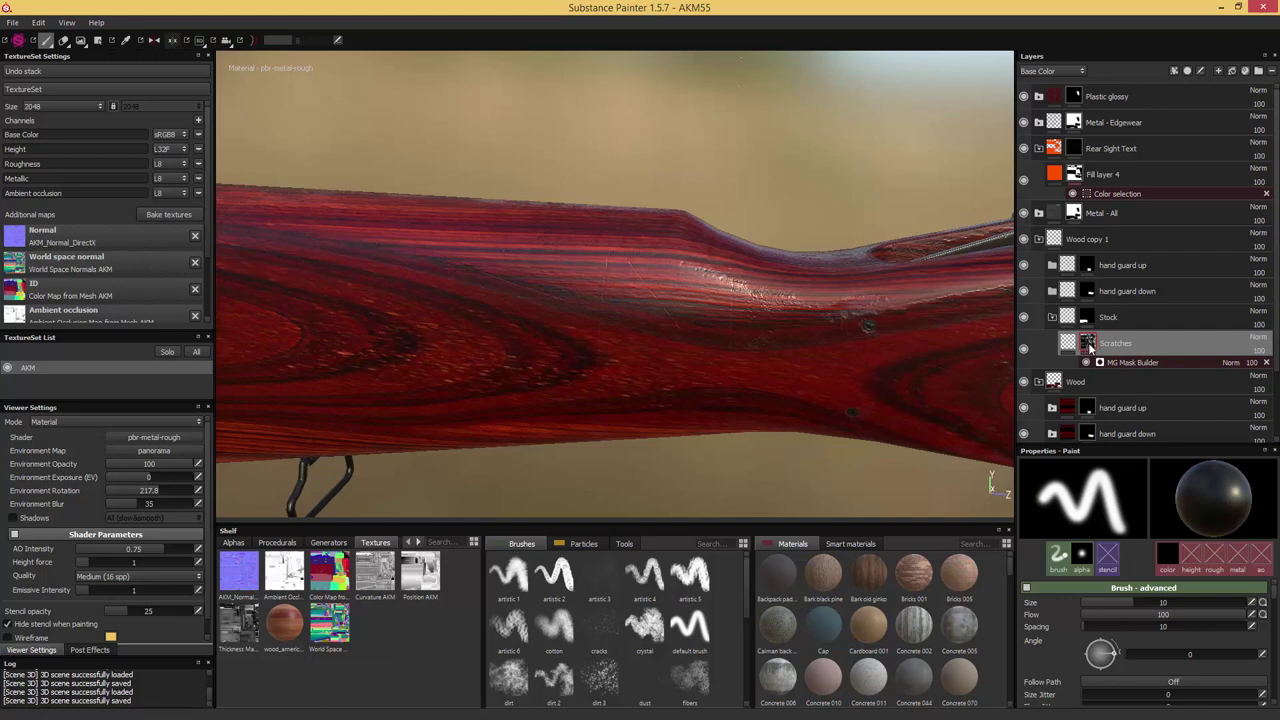
right_click(1090, 346)
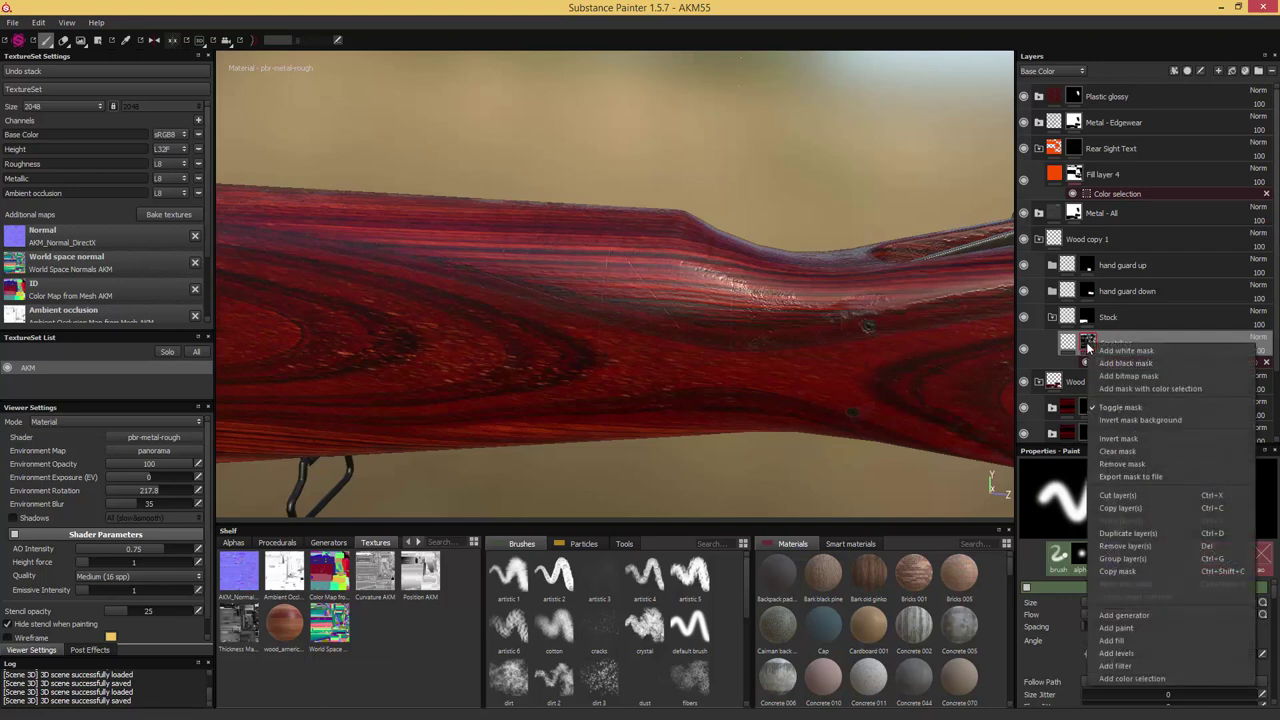
click(1113, 614)
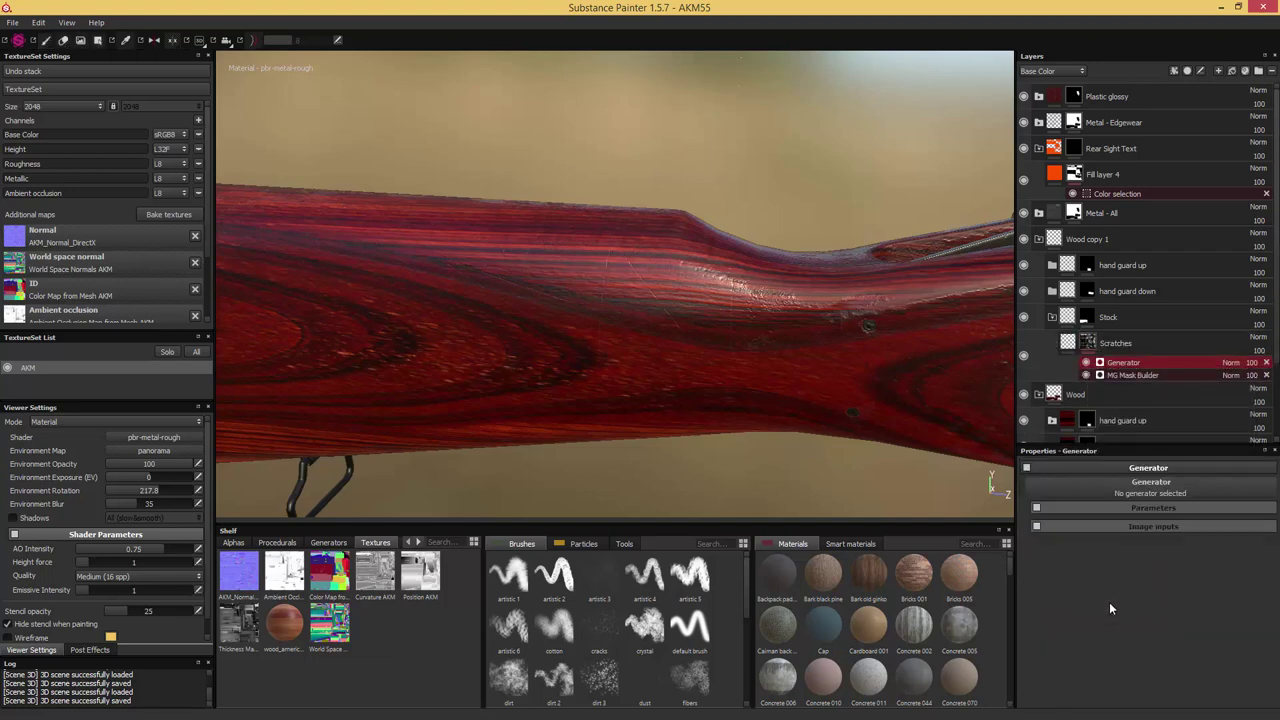
click(1160, 485)
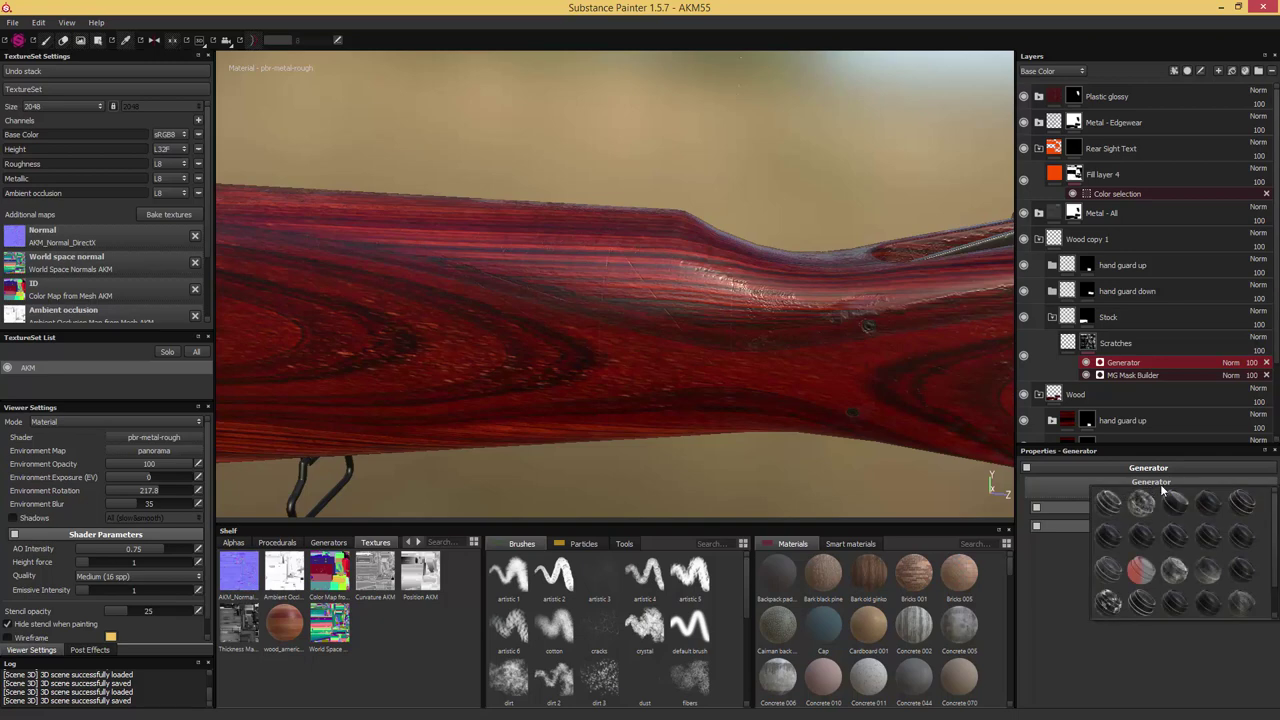
click(1235, 503)
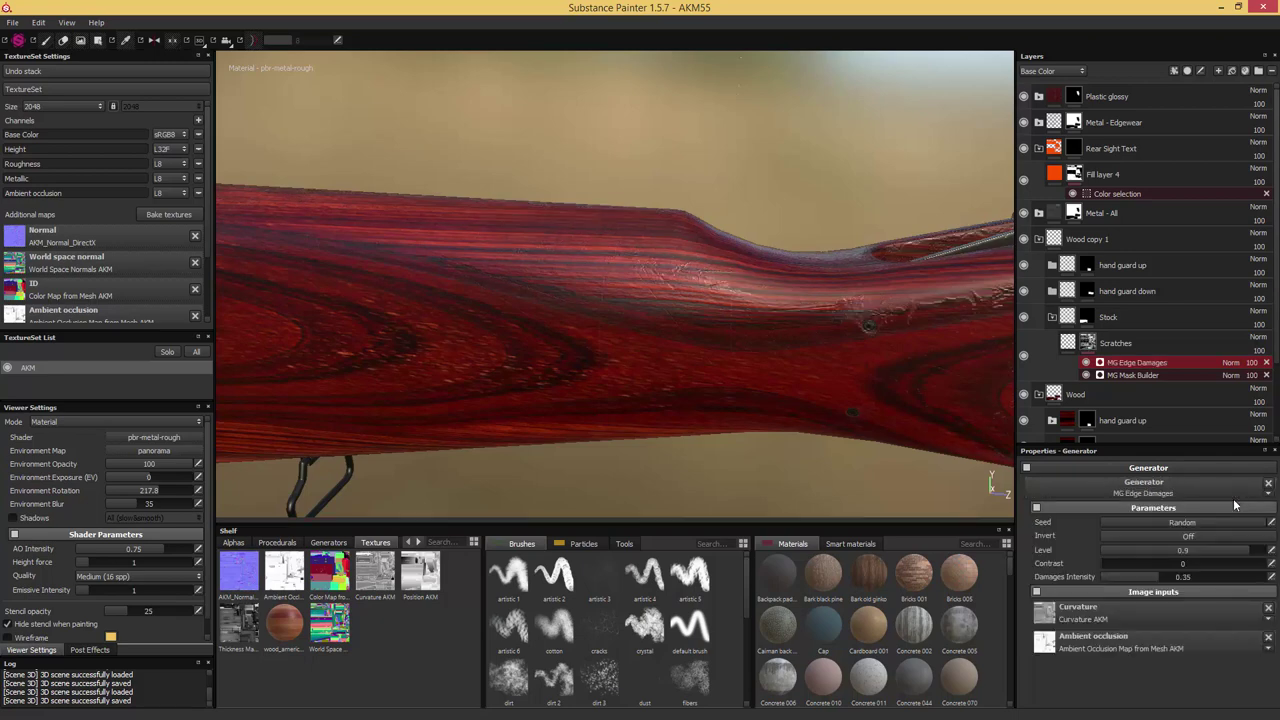
click(1231, 362)
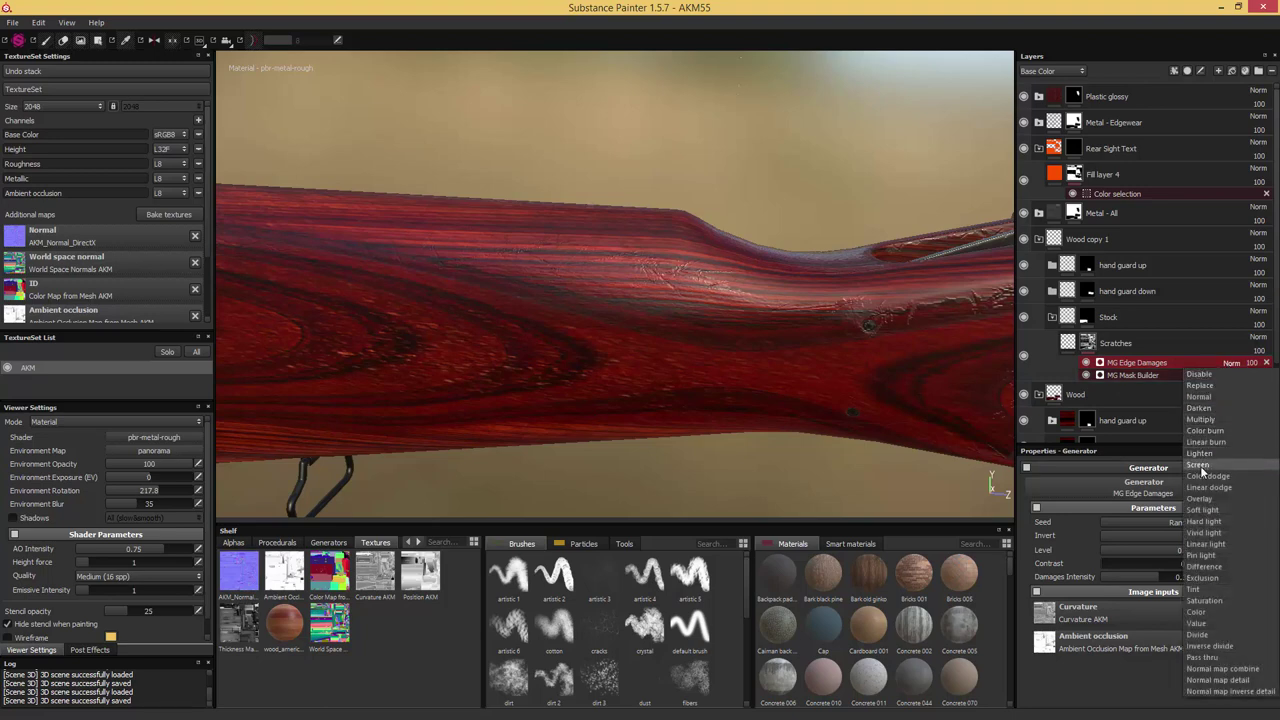
click(1200, 466)
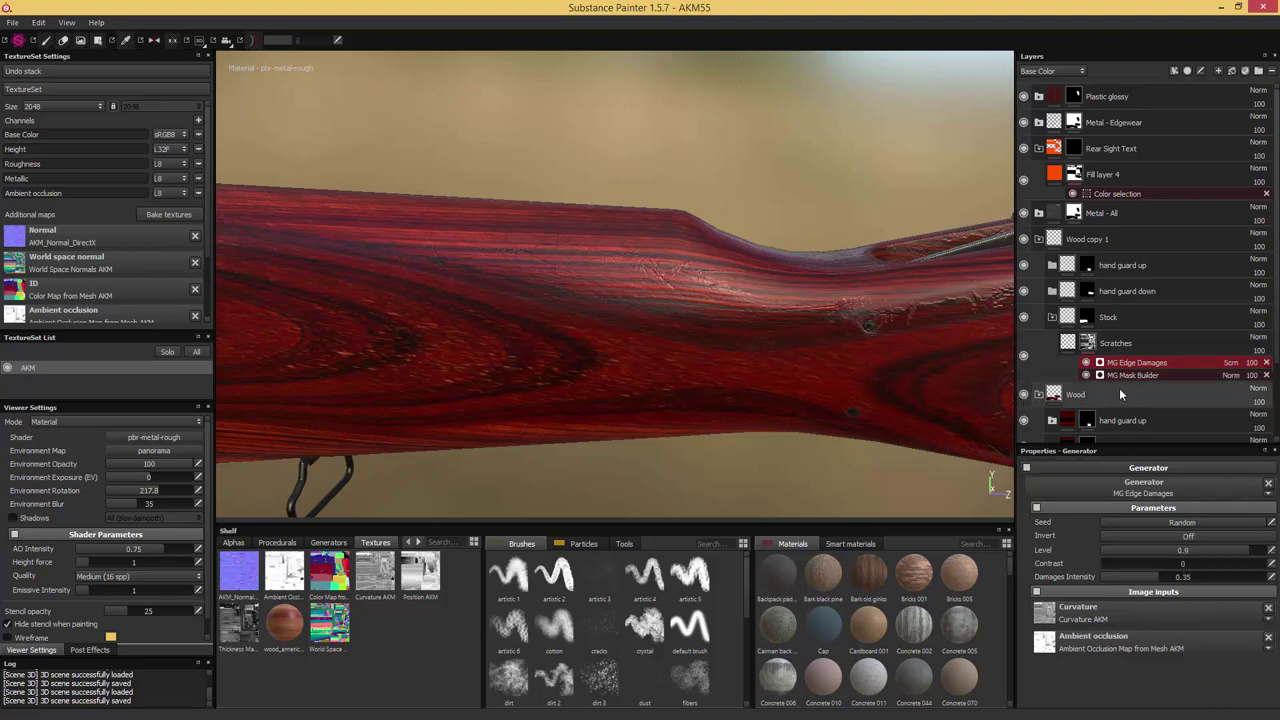
Set the MG Edge Damages level to 0.6 and damages intensity to 0.2, checking the wear on the stock
scroll(886, 209, down, 1)
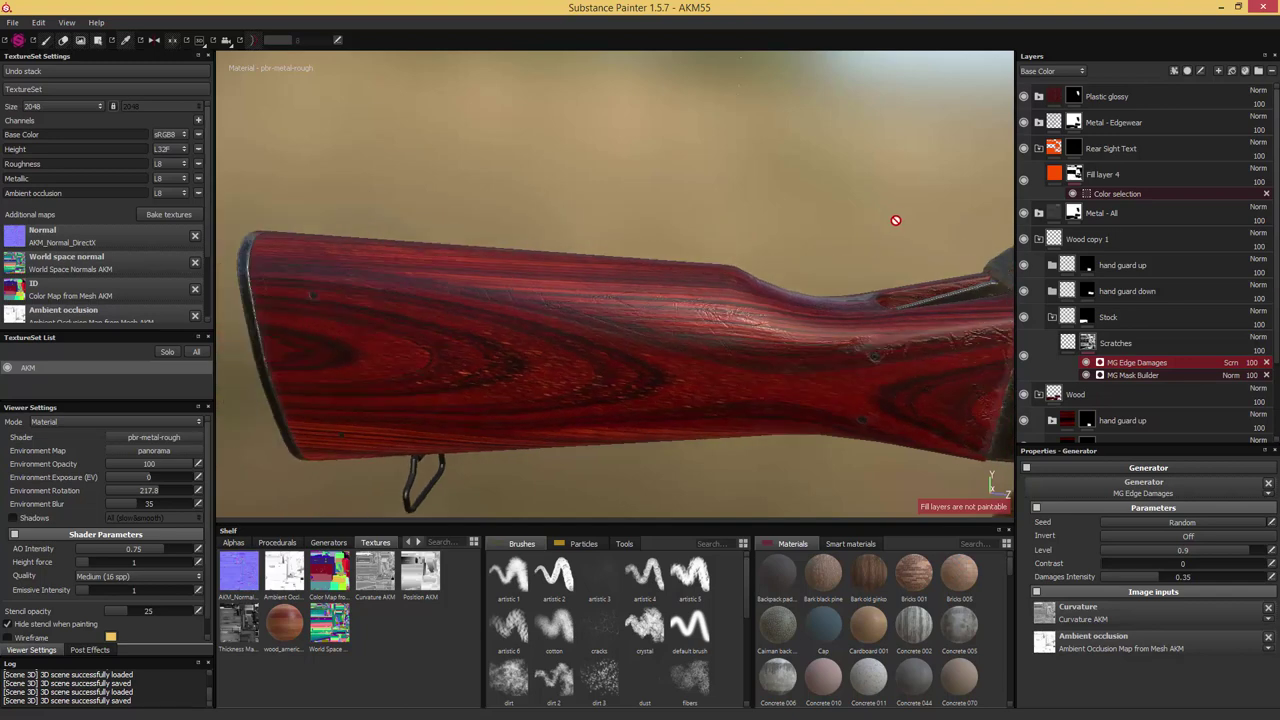
alt+drag(894, 220, 869, 177)
alt+middle_drag(881, 216, 849, 193)
scroll(848, 192, up, 1)
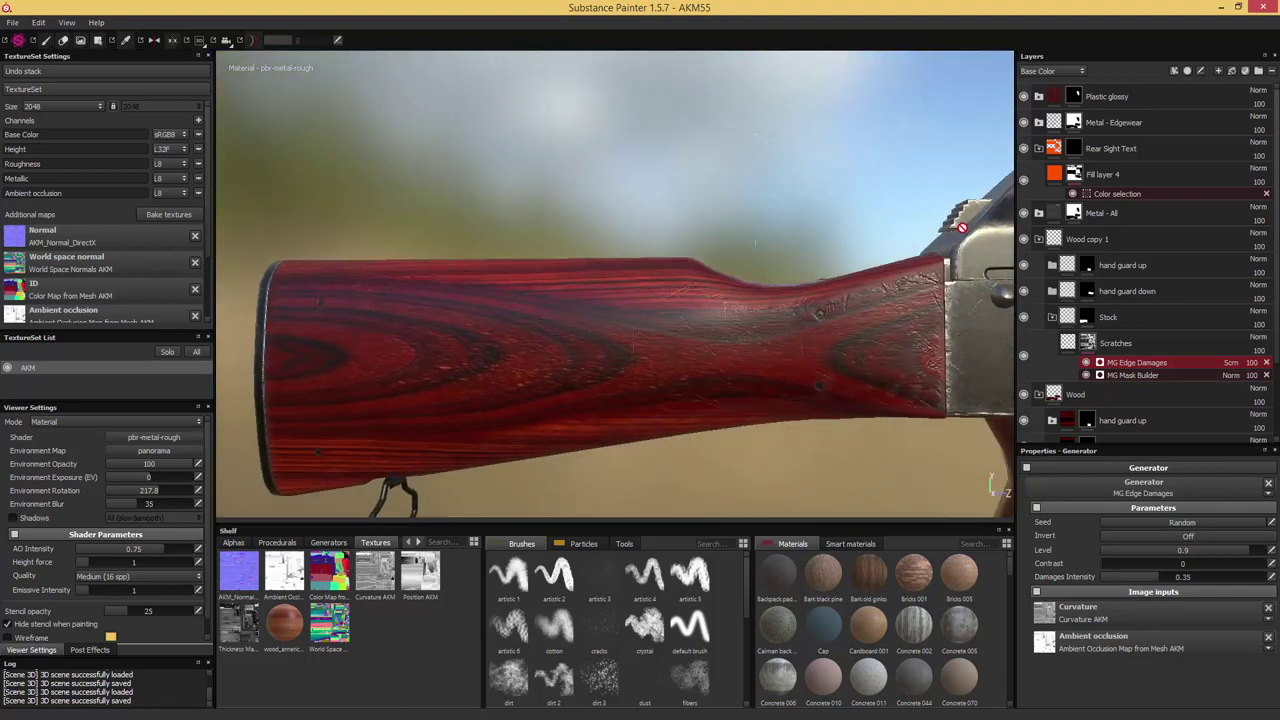
drag(1238, 556, 1216, 557)
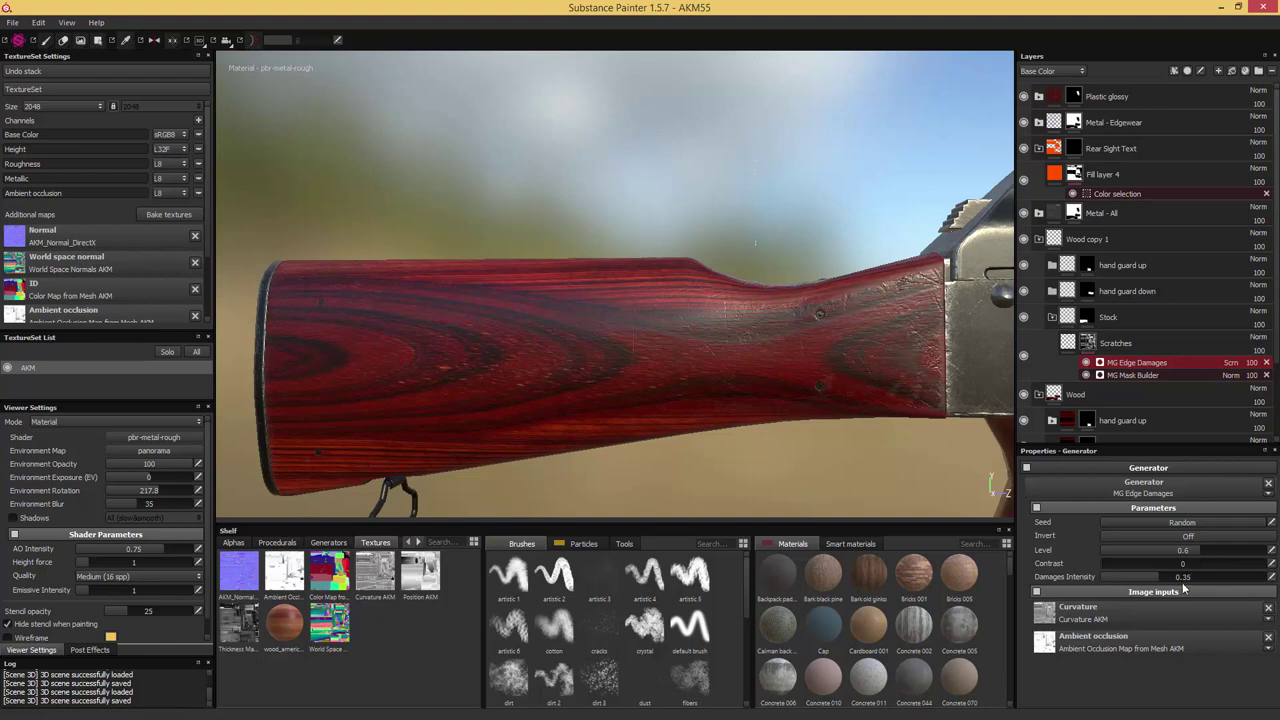
drag(1154, 583, 1135, 584)
mouse_move(857, 457)
alt+mouse_down()
mouse_move(923, 443)
mouse_move(850, 440)
alt+mouse_up()
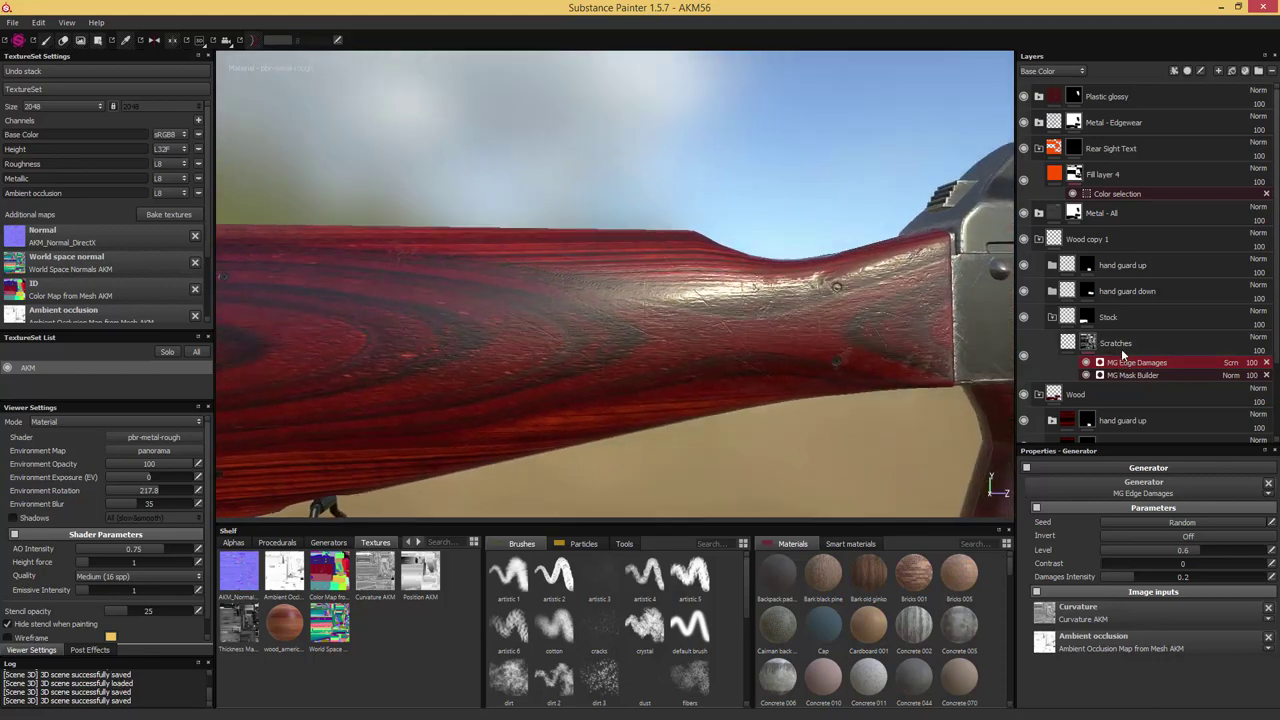
Duplicate the Scratches layer into the hand guard down and hand guard up folders of Wood copy 1
alt+drag(894, 209, 656, 215)
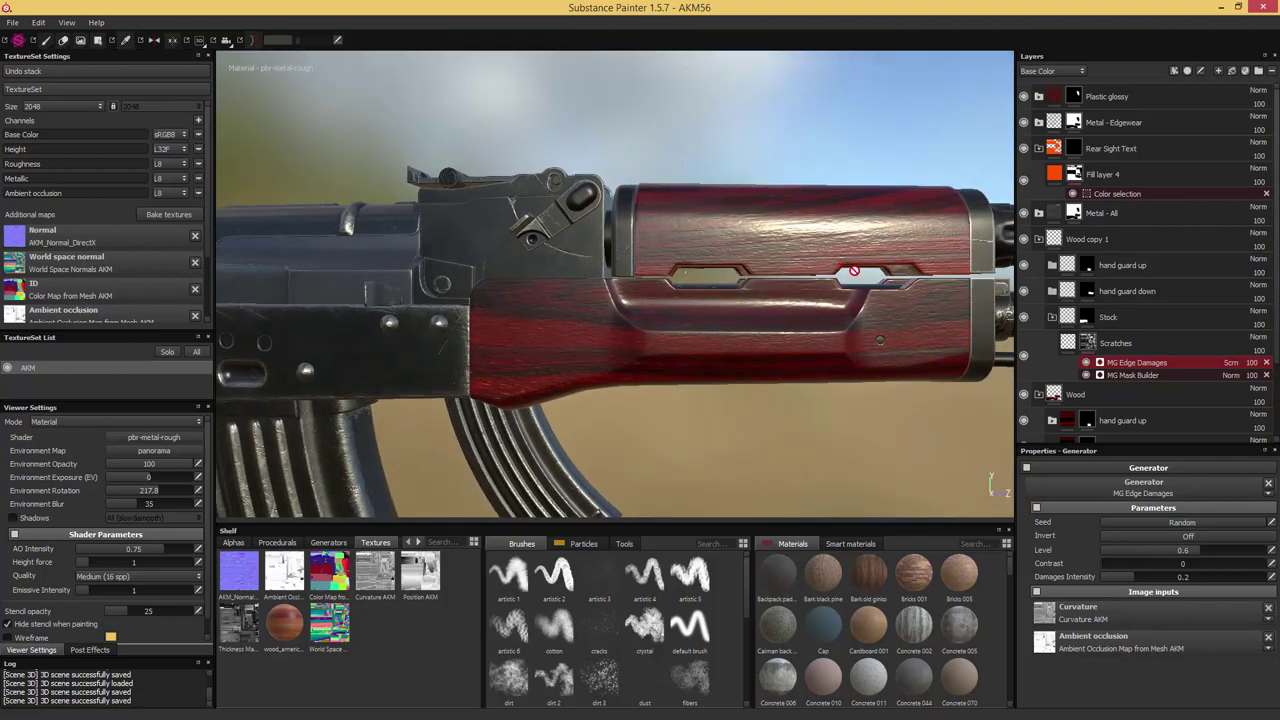
click(1125, 344)
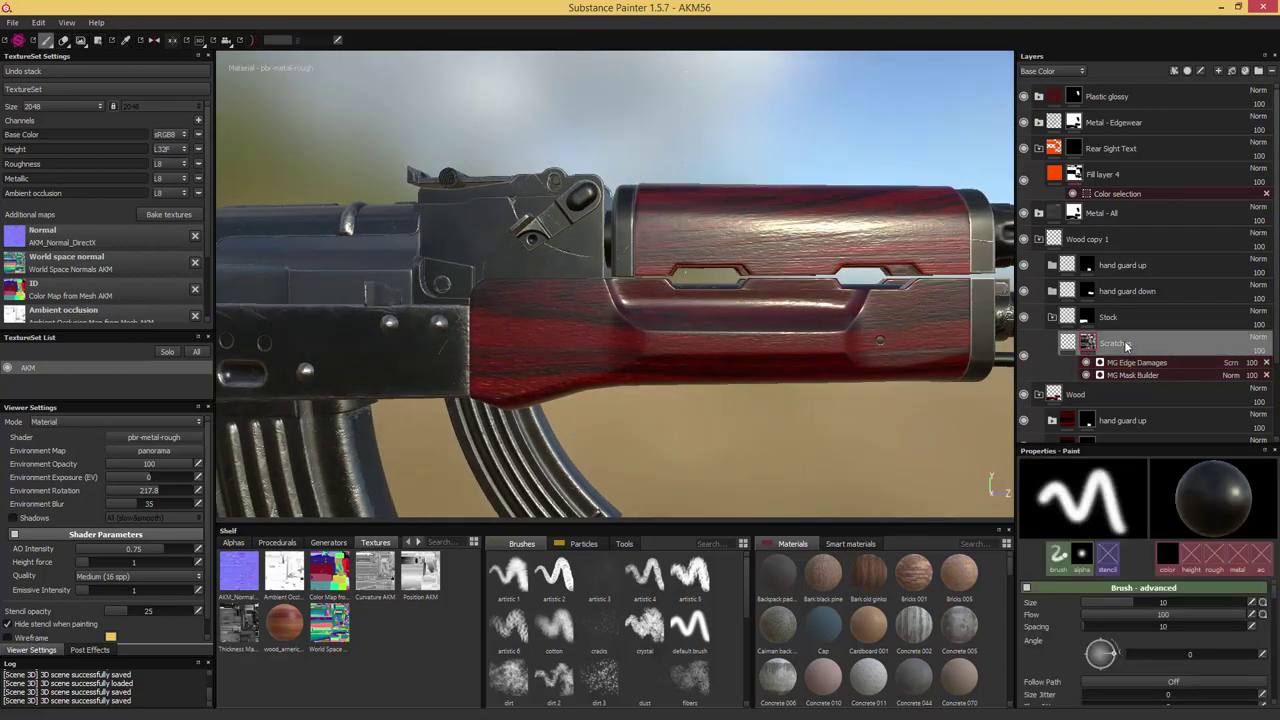
key(ctrl+d)
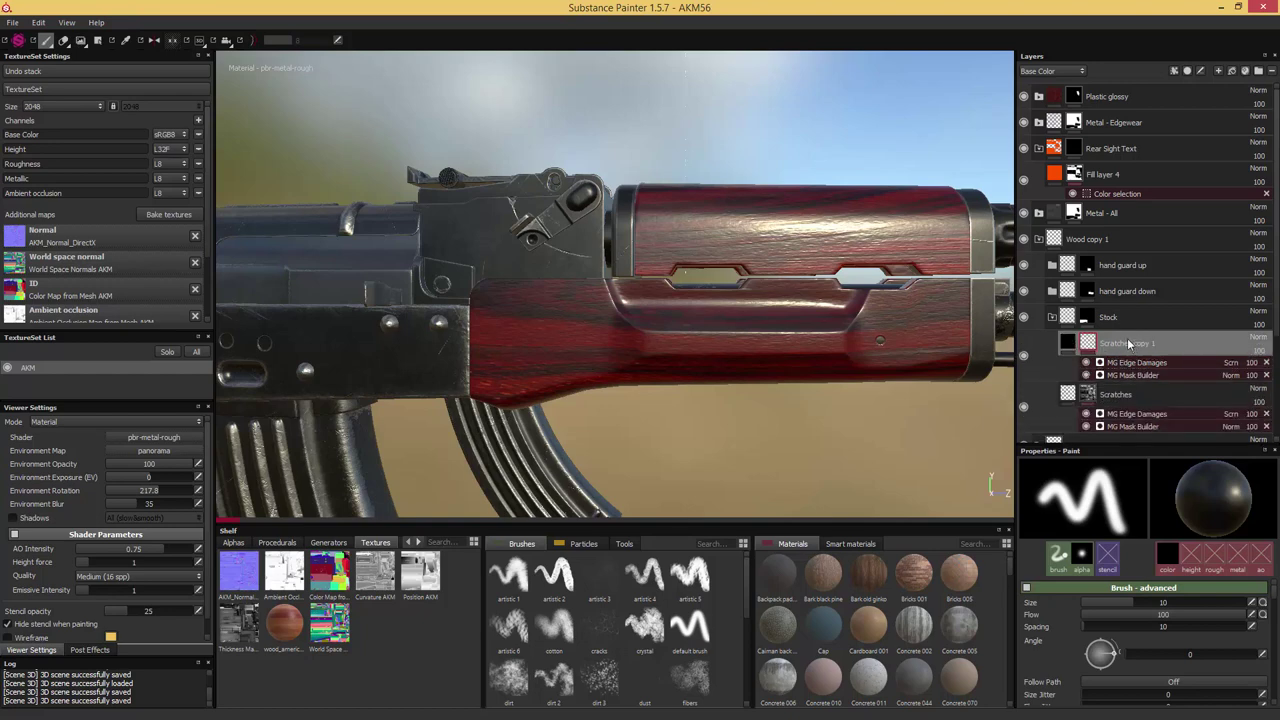
drag(1125, 347, 1146, 289)
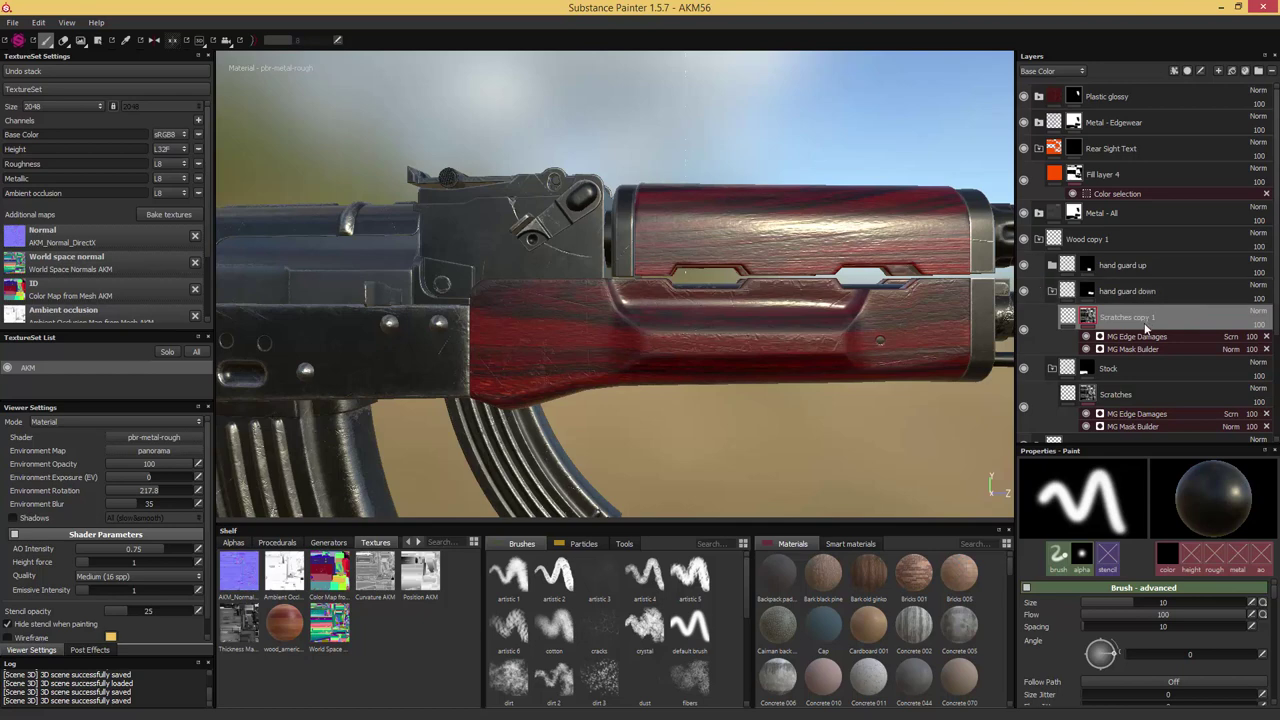
key(ctrl+d)
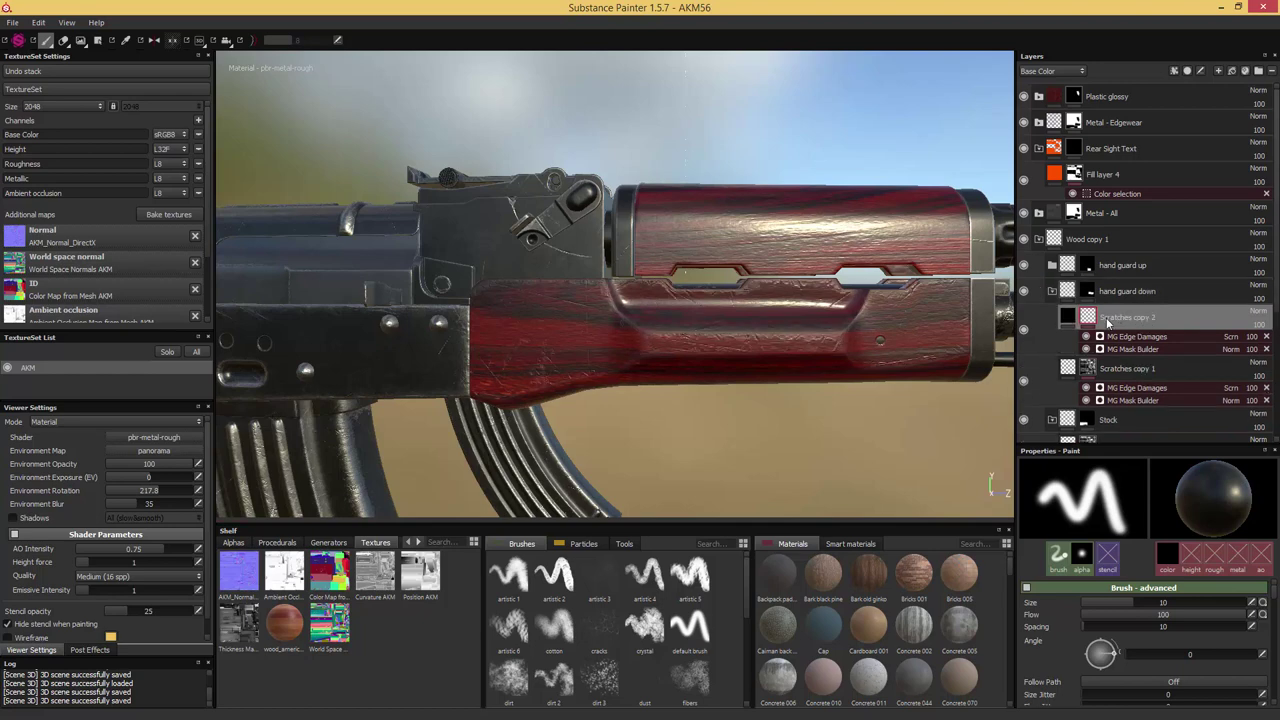
drag(1115, 320, 1139, 260)
Rename the Wood copy 1 folder as "Wood - Wear and Tear"
double_click(1087, 239)
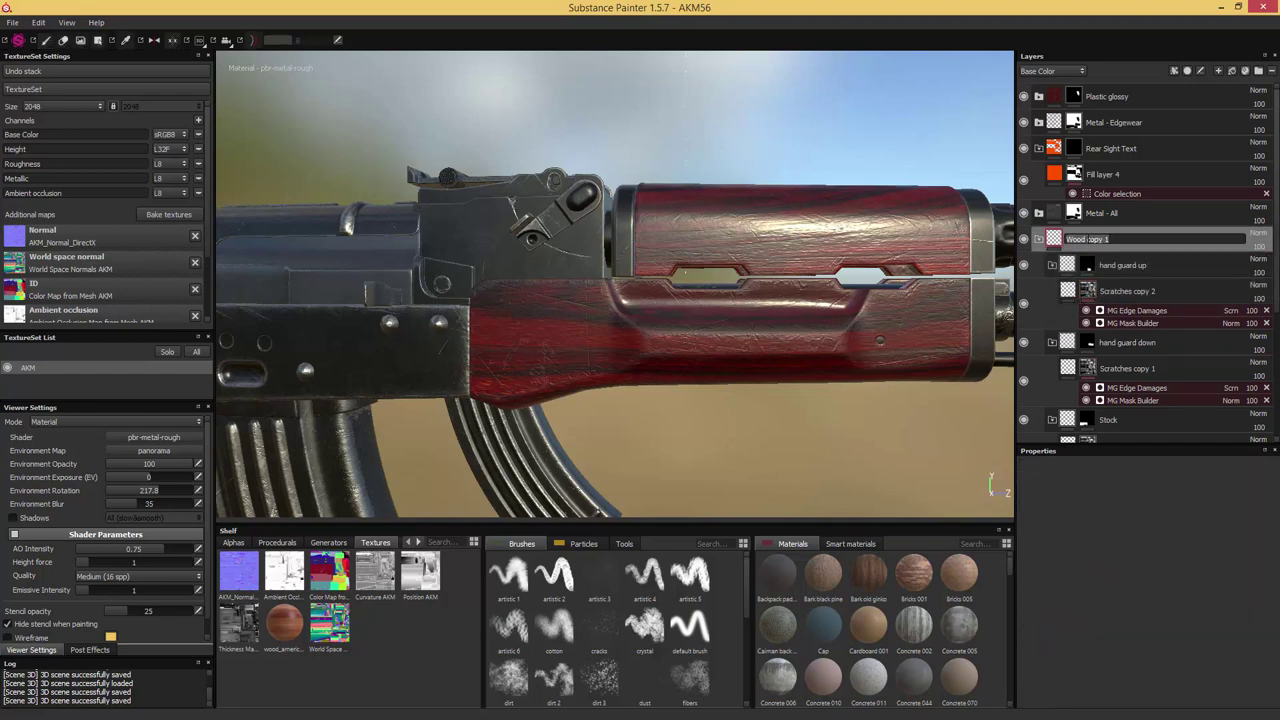
drag(1087, 239, 1142, 239)
text(- Wear and Tear)
key(Return)
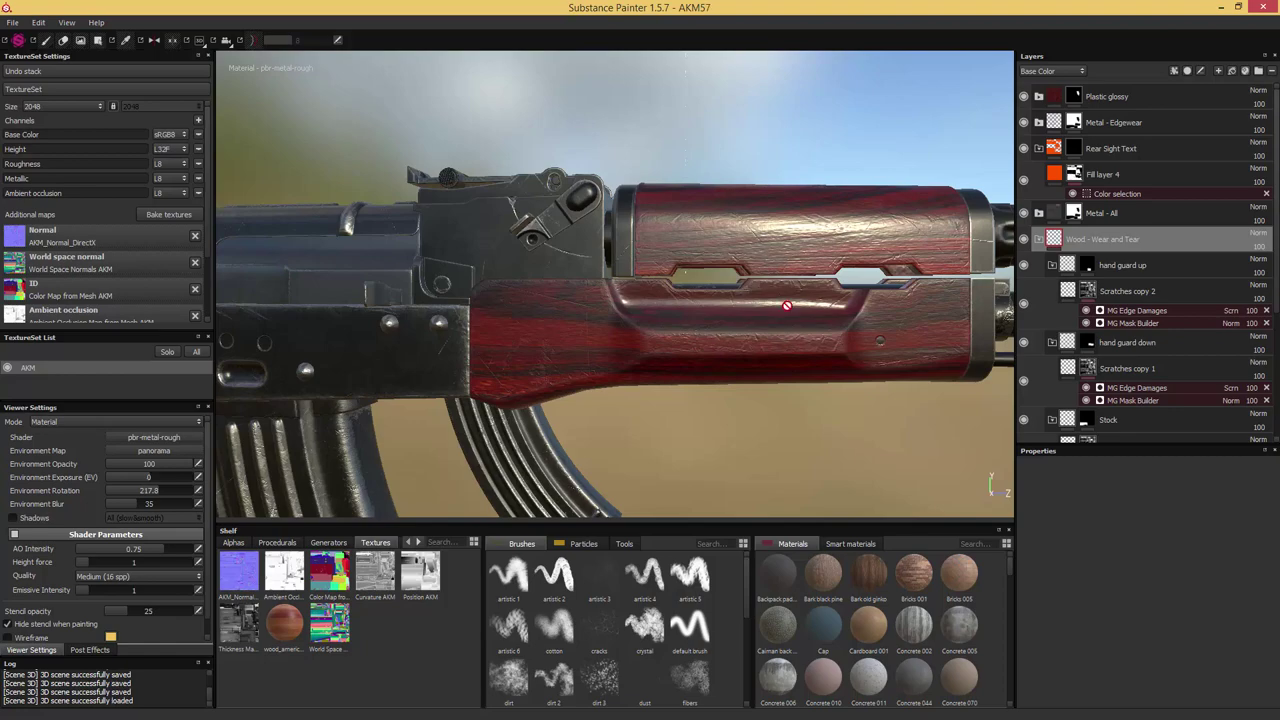
Duplicate the hand guard up wear folder with its scratches and move the copy to the very top of the layer stack
alt+middle_drag(549, 342, 1120, 155)
alt+drag(620, 294, 540, 290)
click(1134, 262)
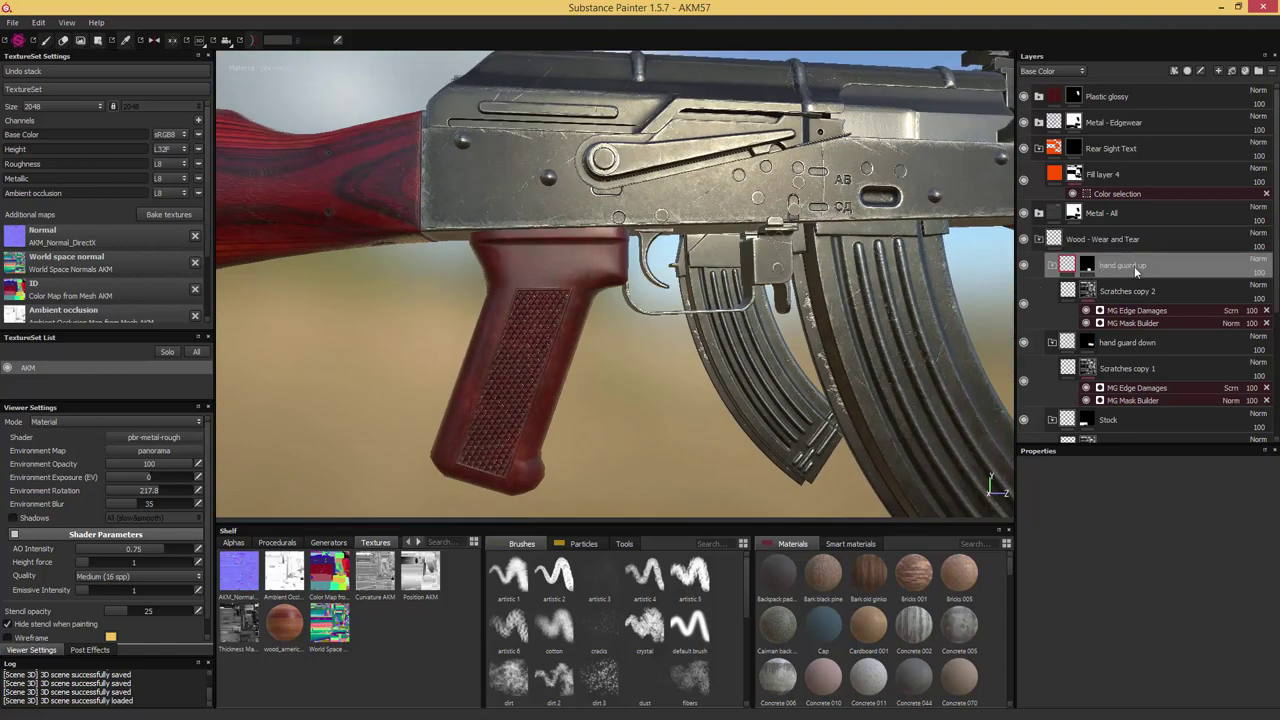
key(ctrl+d)
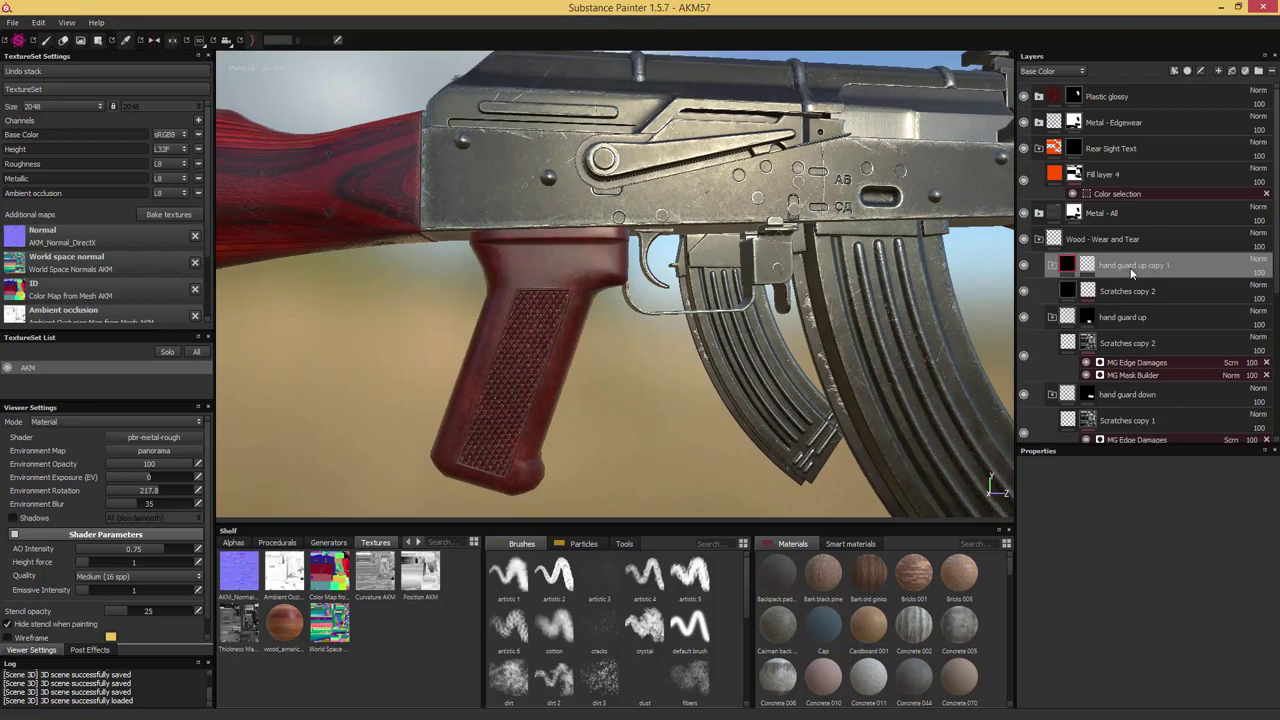
drag(1134, 267, 1141, 84)
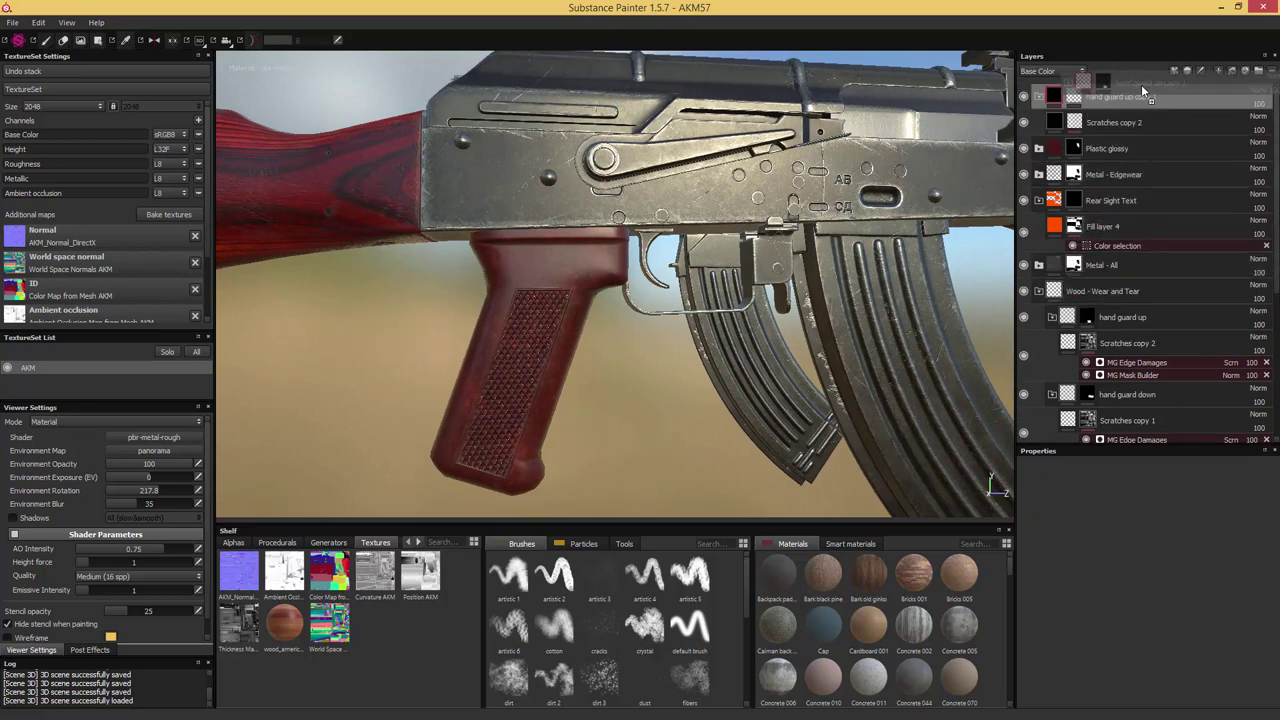
Rename the Plastic glossy folder as "Pistol Stock" and the hand guard up copy as "Pistol Stock - Wear and Tear"
double_click(1108, 150)
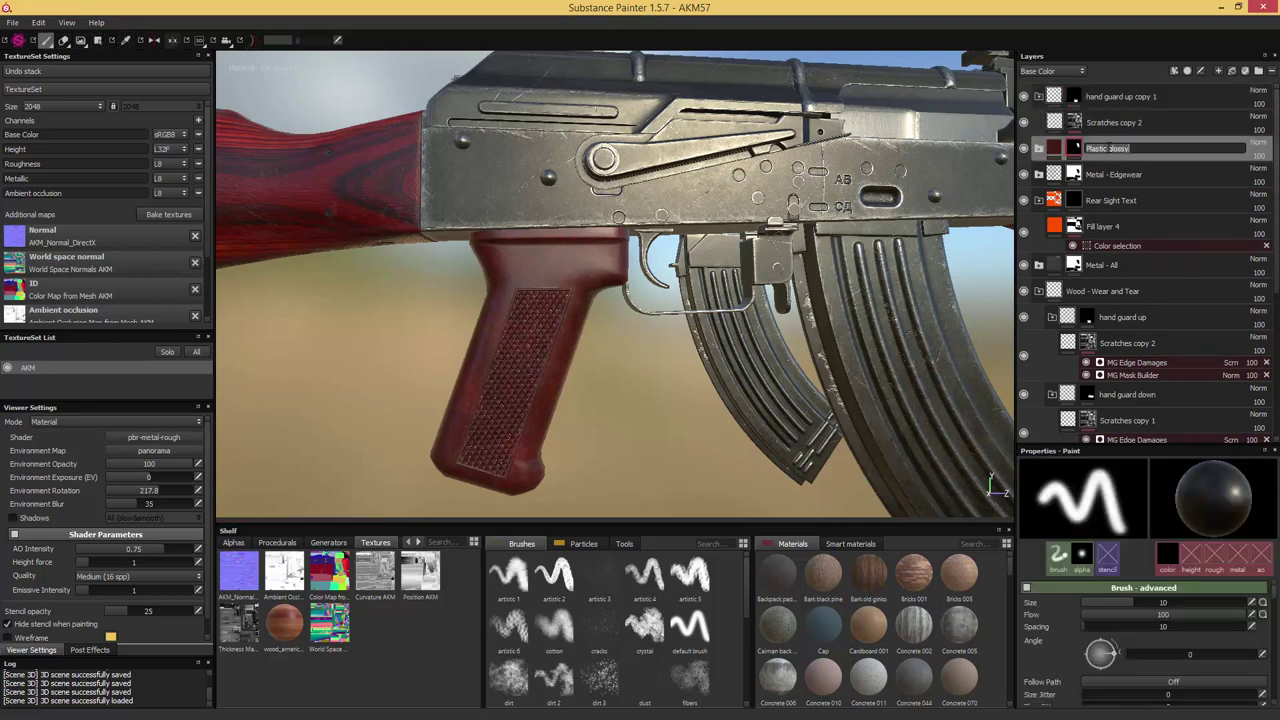
text(Pistol Stock)
key(Return)
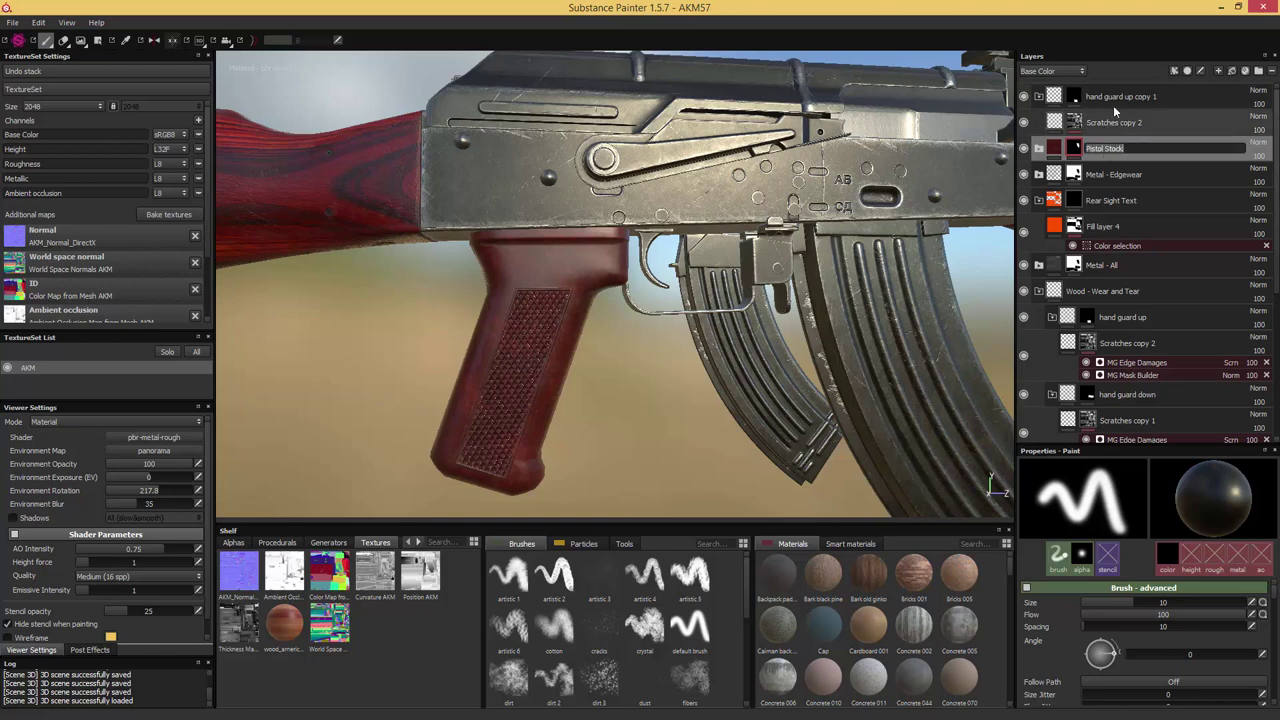
click(1112, 100)
double_click(1109, 97)
text(Pistol Stock)
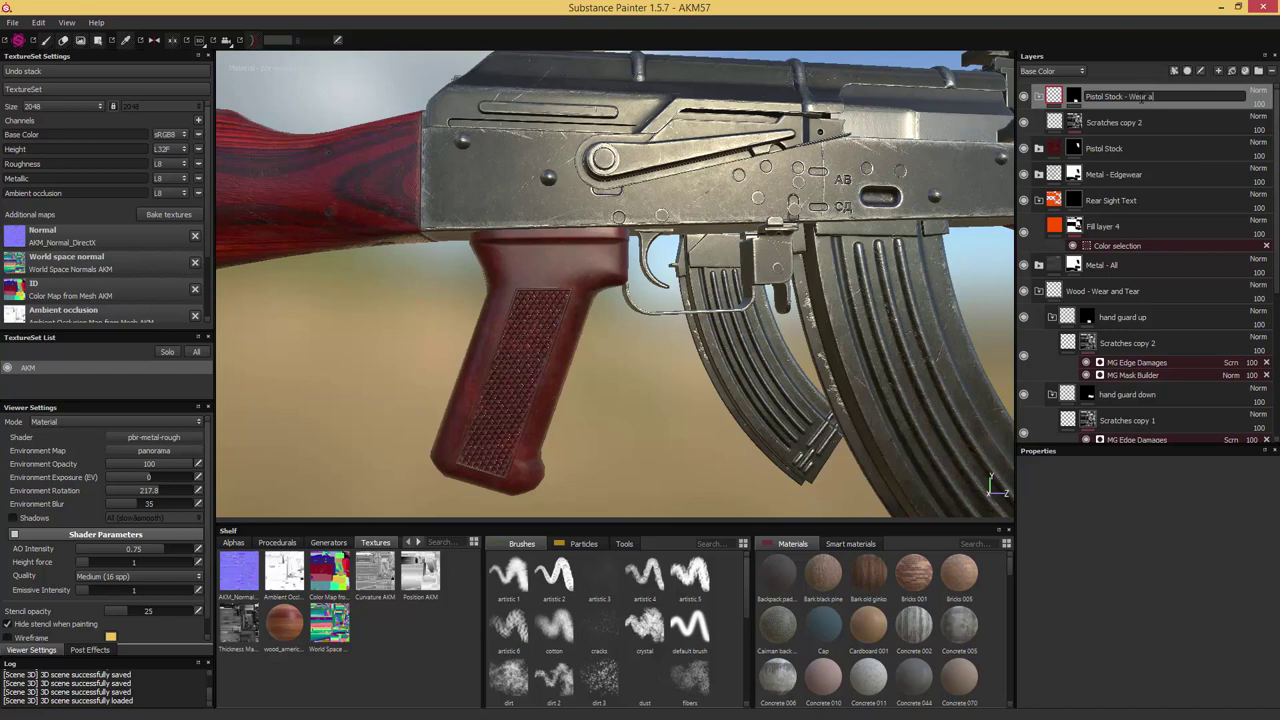
key(Return)
Replace the Pistol Stock - Wear and Tear mask with a black mask and fill the pistol grip's mesh into it
click(1075, 96)
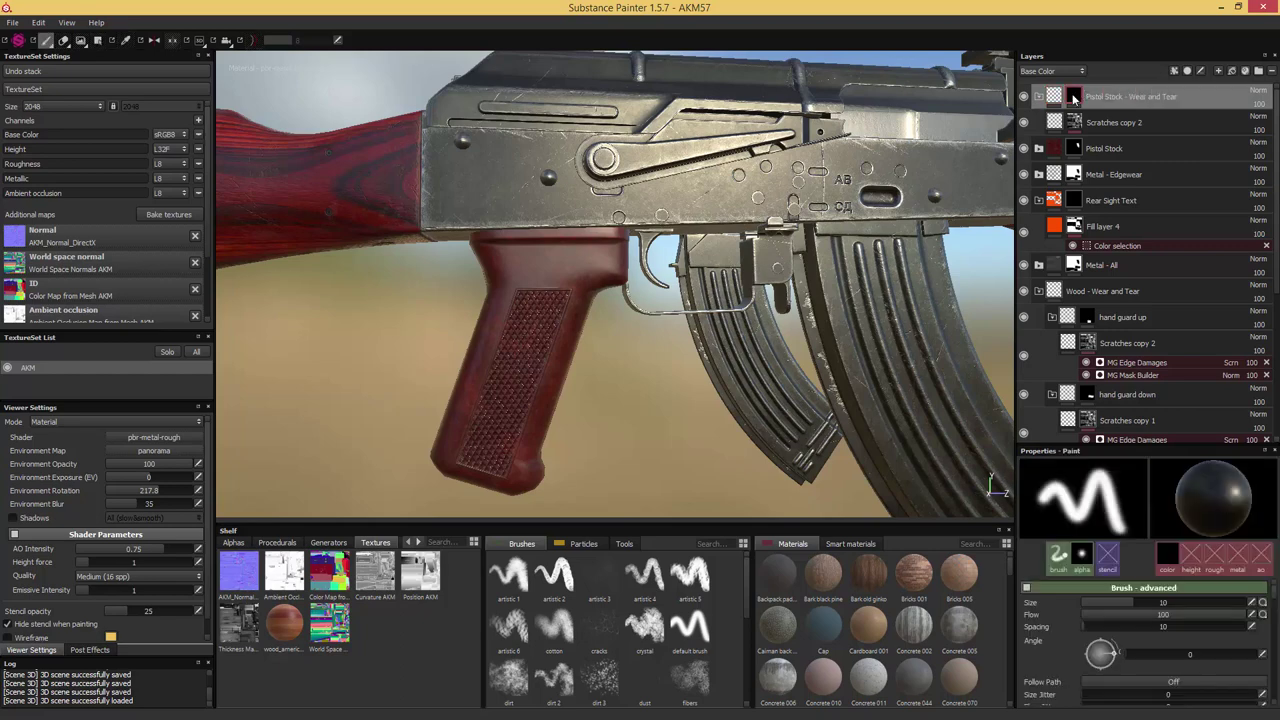
right_click(1075, 96)
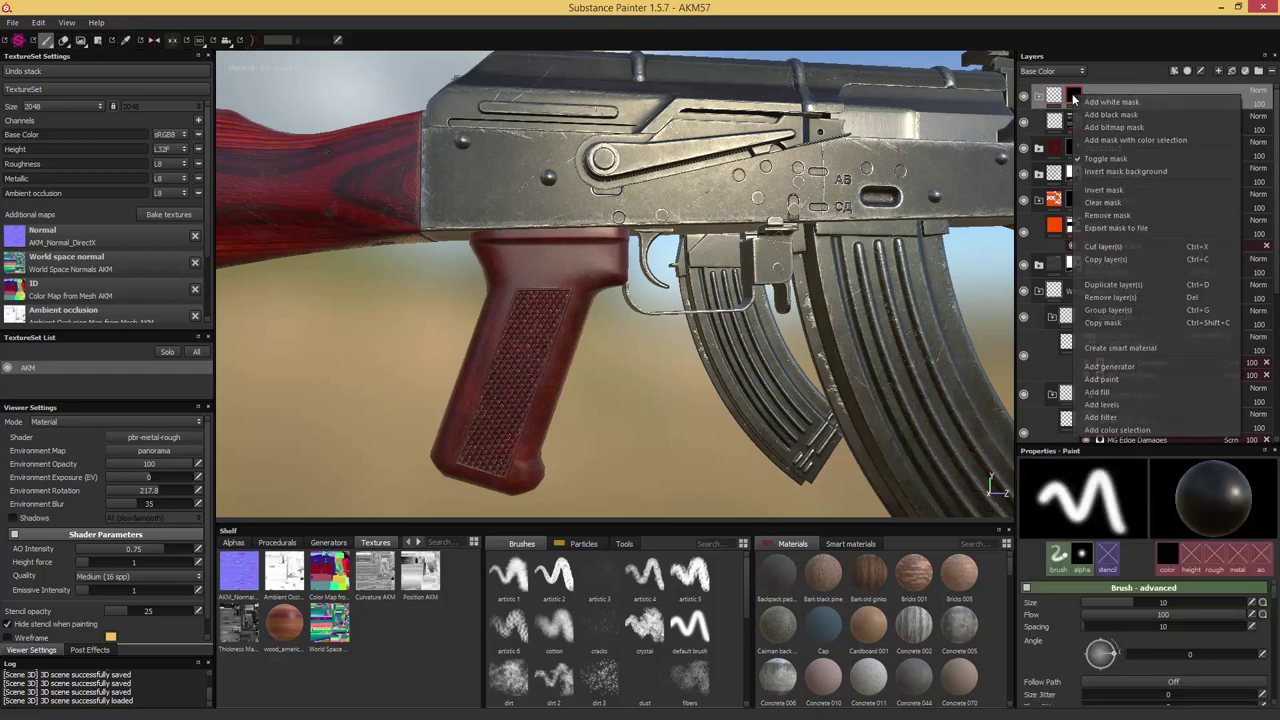
click(1125, 117)
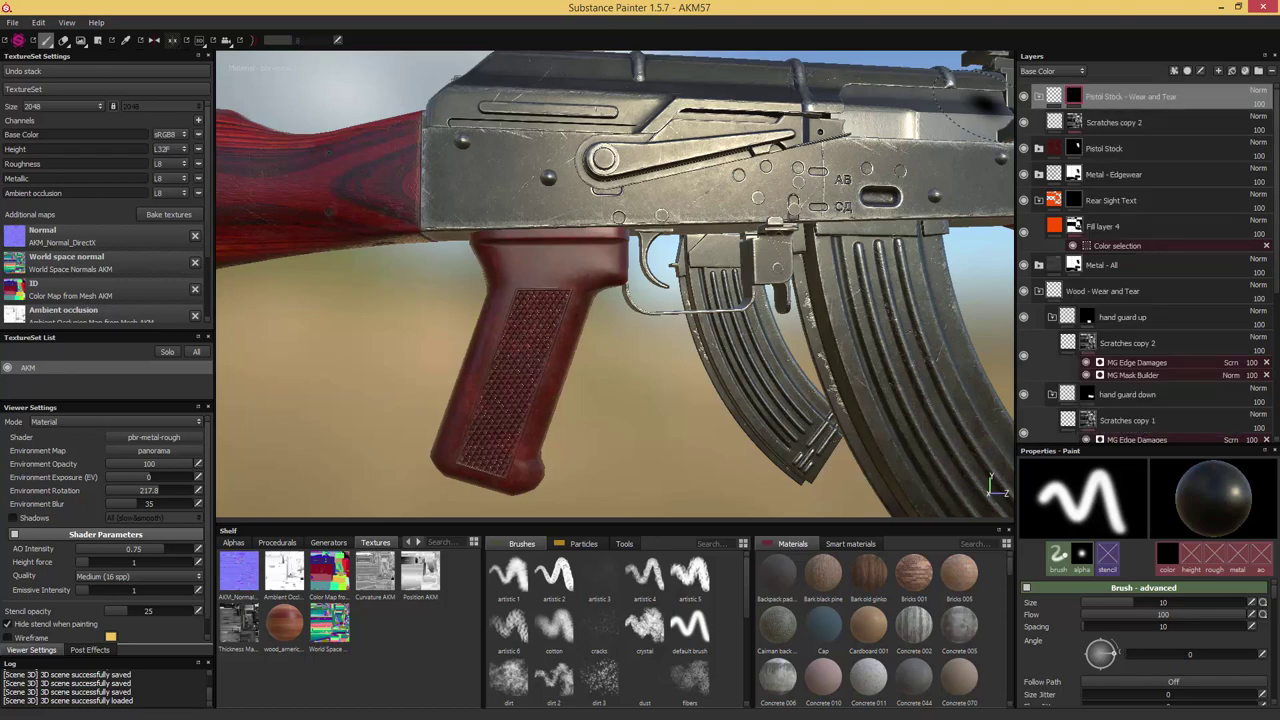
click(97, 40)
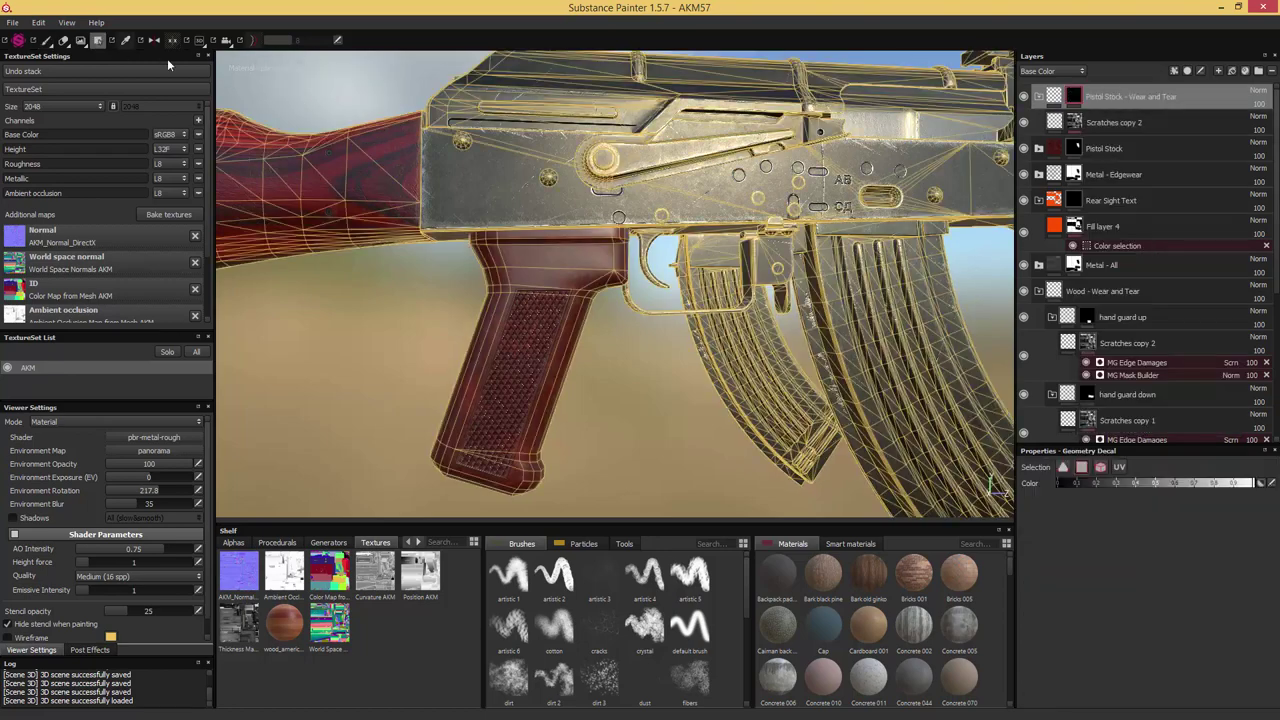
click(1099, 469)
click(546, 289)
click(45, 40)
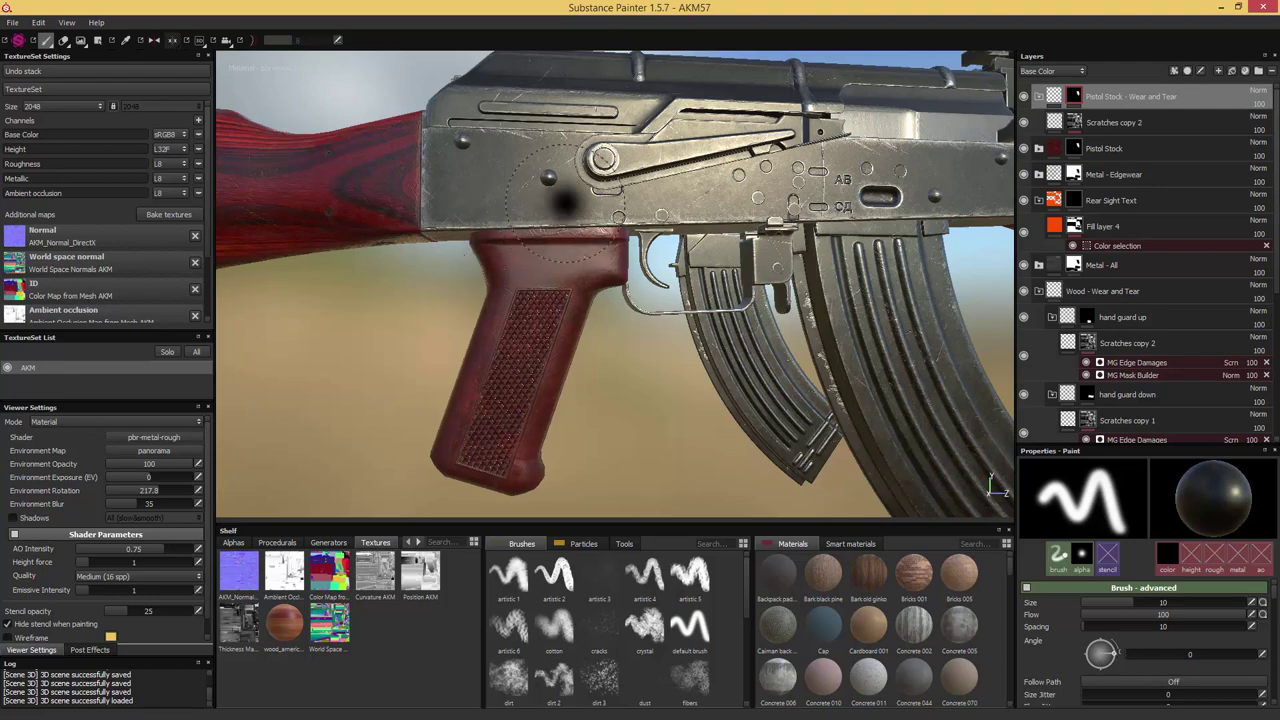
On the pistol grip's scratches mask, set the MG Edge Damages level to 0.14 and damages intensity to 0.12, and randomize the MG Mask Builder's seed
mouse_move(475, 248)
alt+mouse_down()
mouse_move(645, 232)
mouse_move(625, 245)
mouse_move(586, 229)
mouse_move(600, 263)
mouse_move(660, 195)
alt+mouse_up()
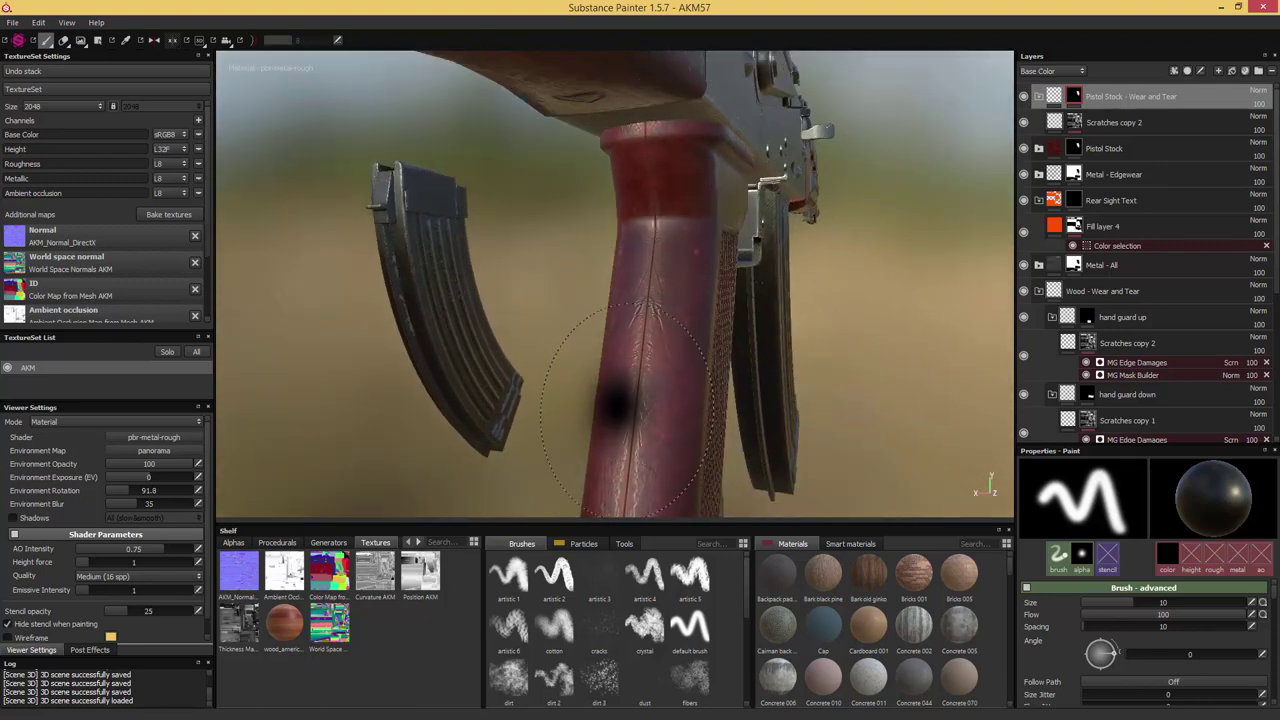
alt+drag(630, 400, 770, 372)
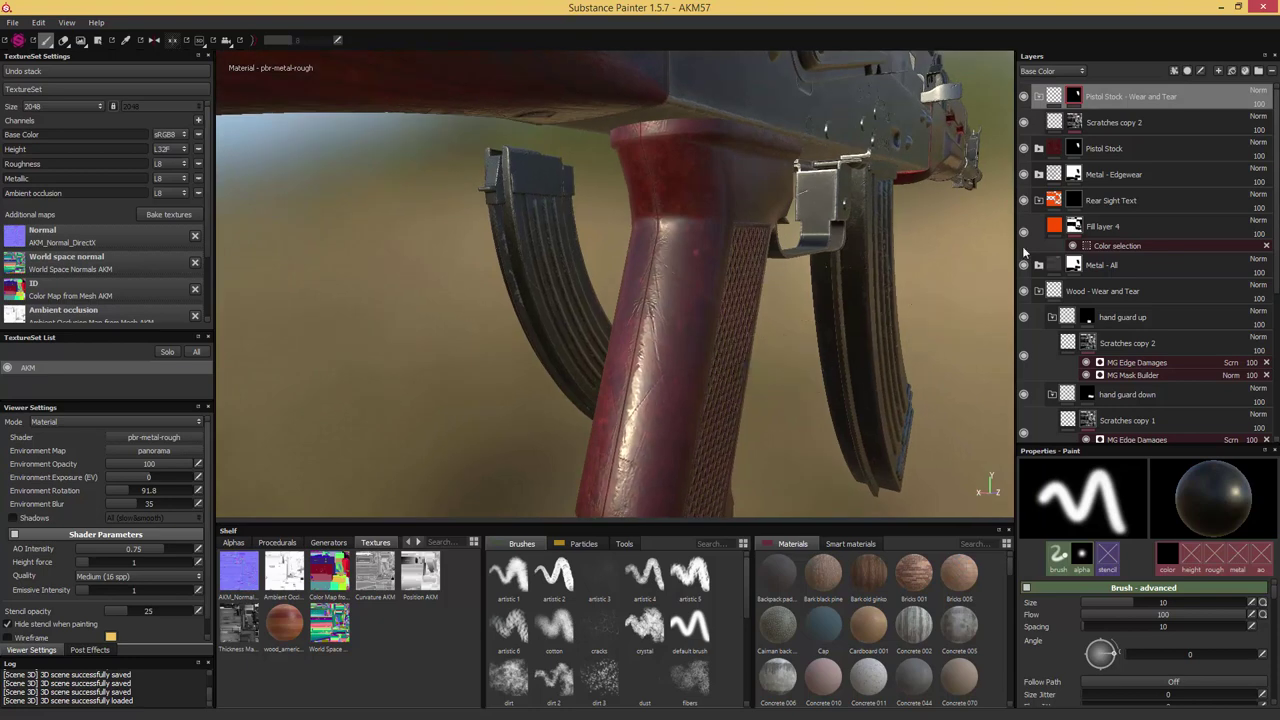
click(1074, 126)
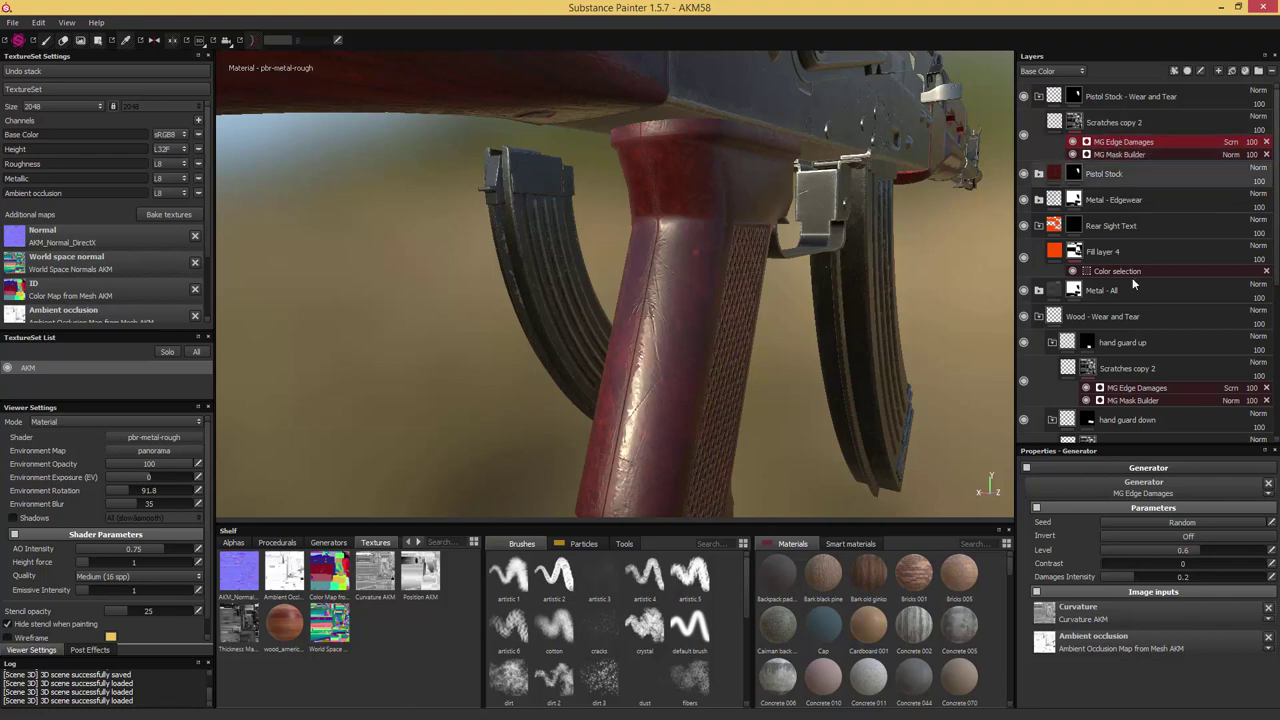
drag(1191, 551, 1125, 578)
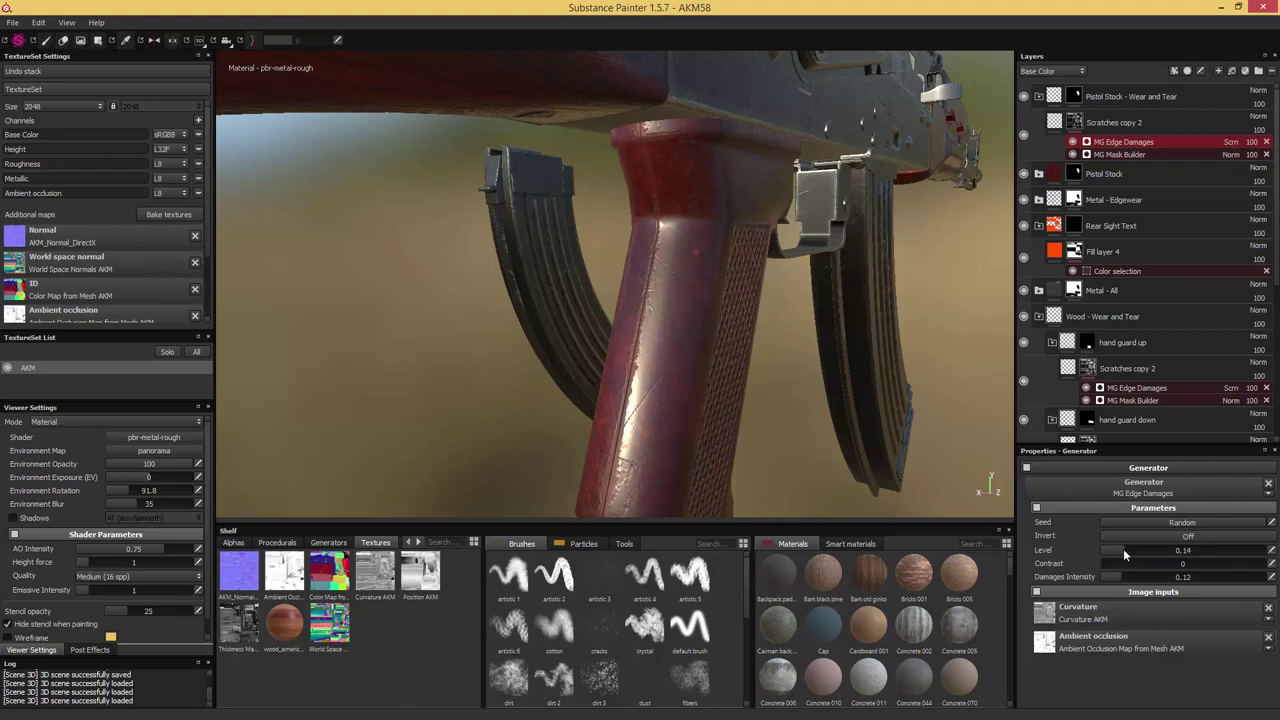
click(1126, 551)
click(1120, 153)
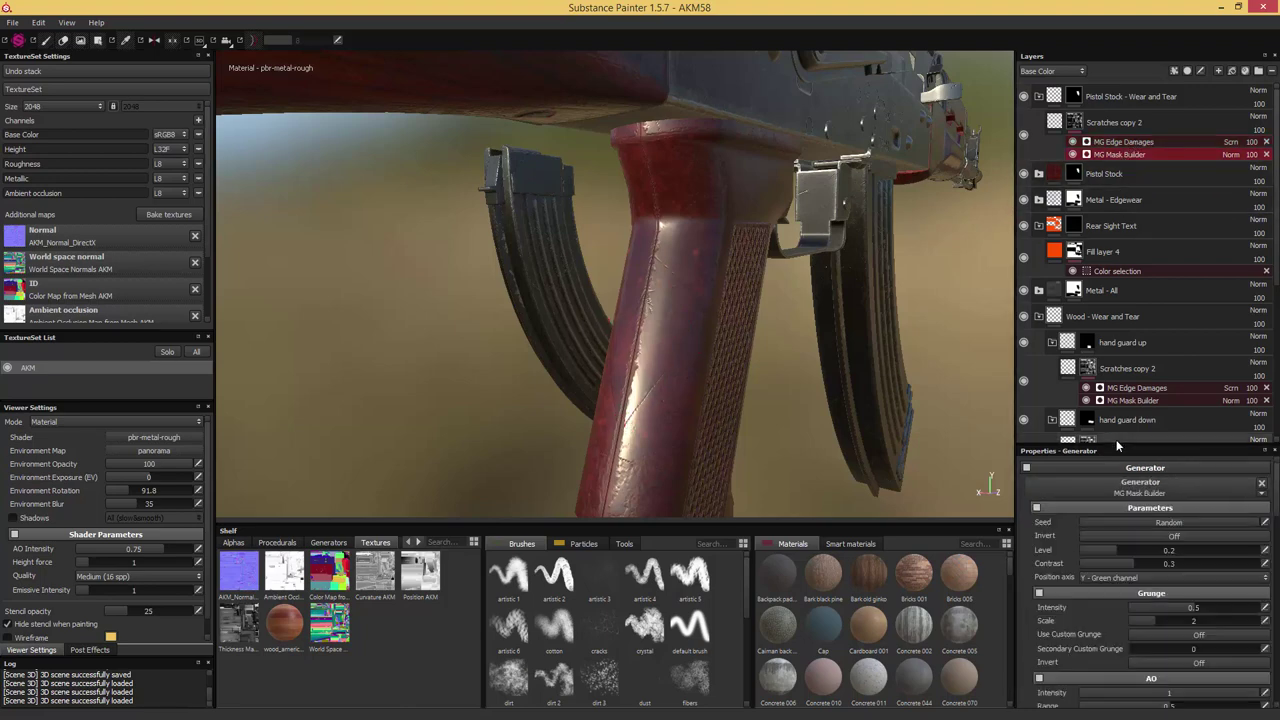
click(1143, 527)
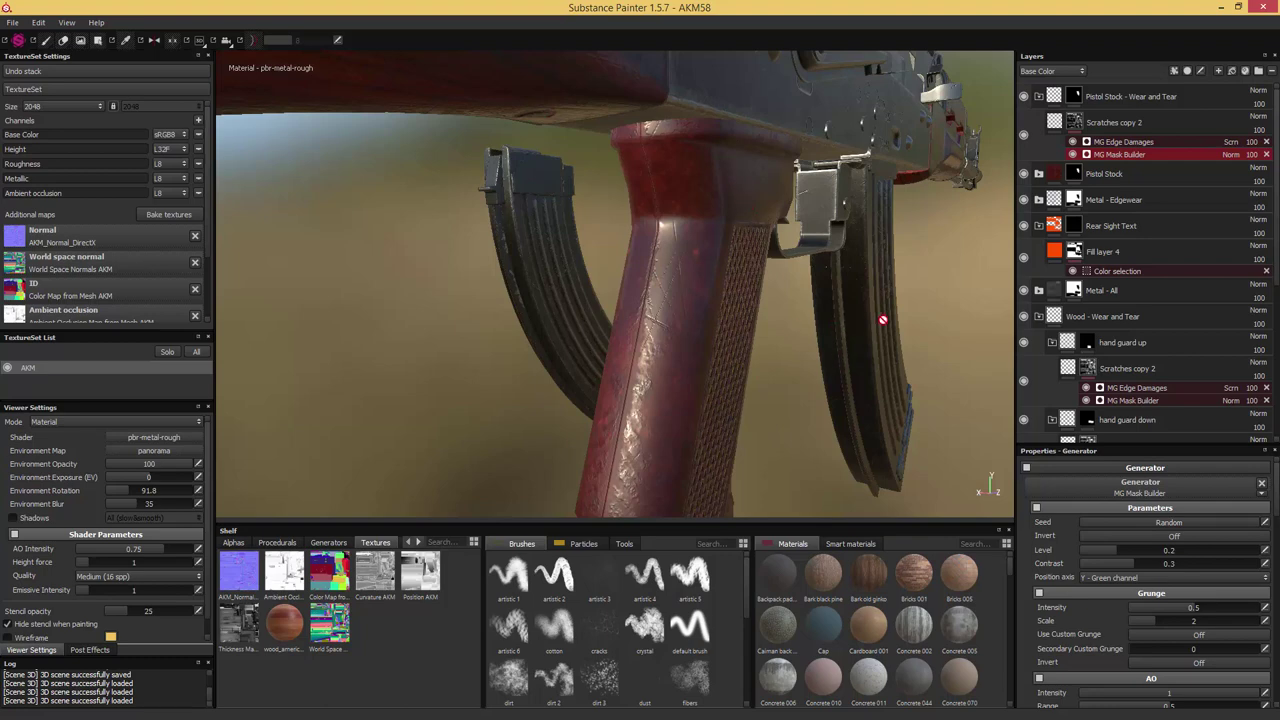
Randomize the MG Mask Builder's seed on the pistol grip's scratches mask again and check the new wear pattern on the grip
click(1167, 523)
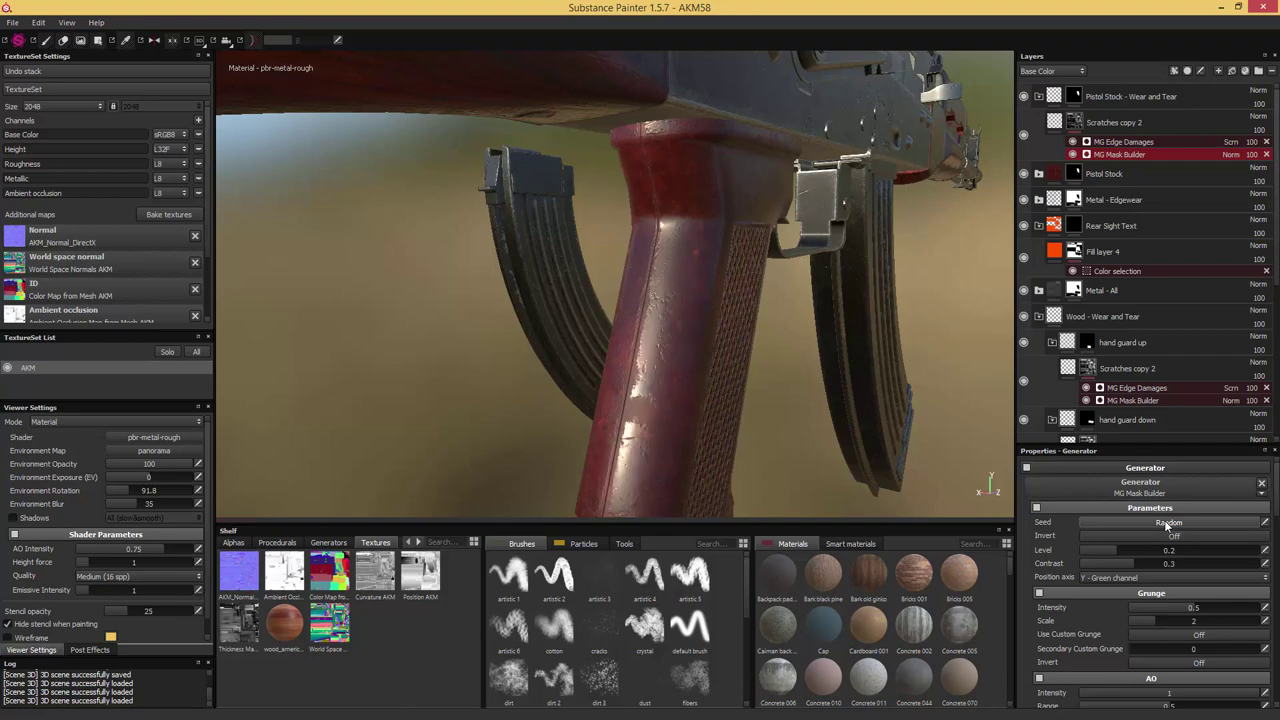
click(1167, 523)
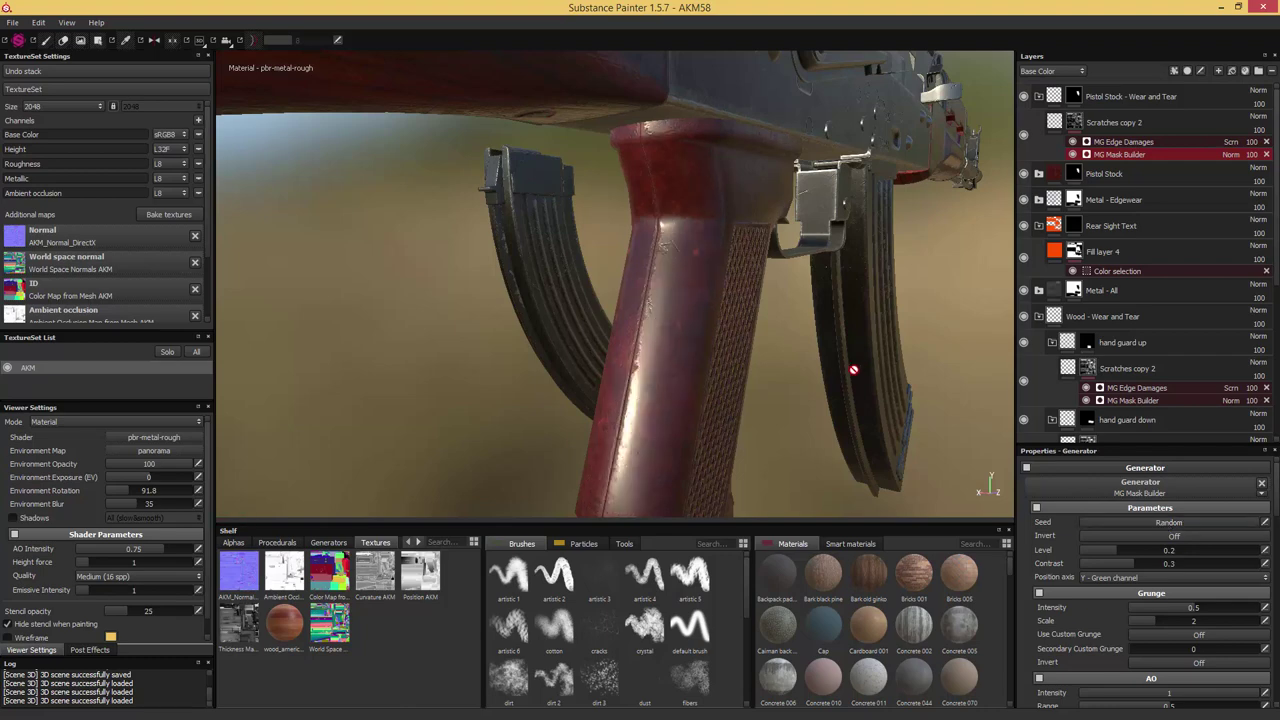
alt+drag(820, 380, 691, 352)
alt+drag(674, 214, 657, 200)
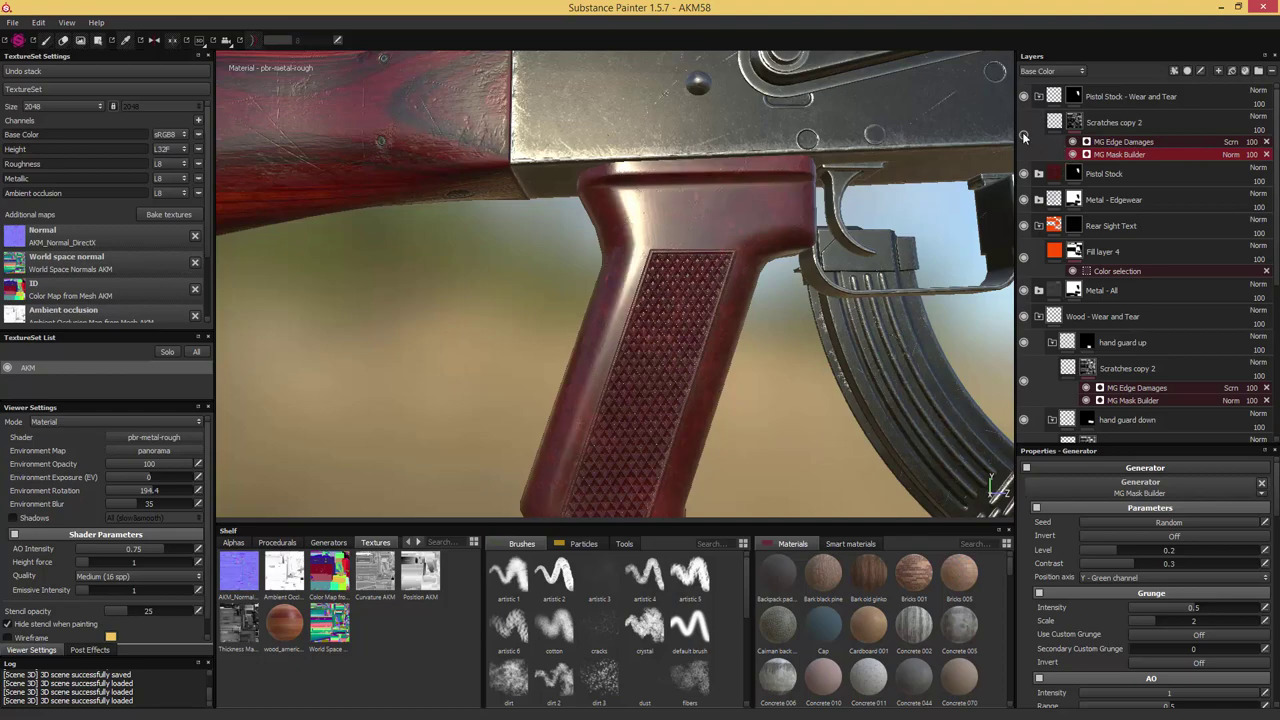
alt+drag(755, 237, 783, 250)
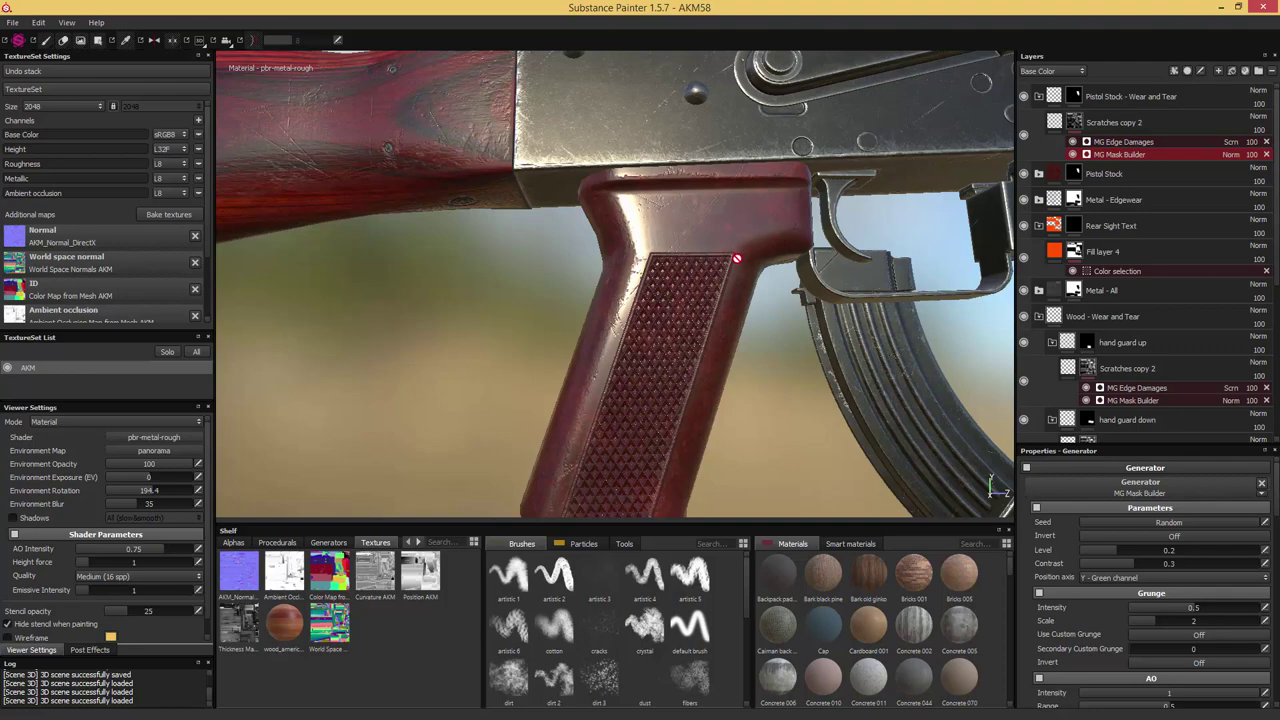
mouse_move(736, 258)
alt+mouse_down()
mouse_move(762, 271)
mouse_move(731, 249)
alt+mouse_up()
Raise the roughness of the pistol grip's scratches fill to about 0.6
click(1054, 122)
scroll(691, 311, up, 3)
alt+drag(691, 311, 629, 283)
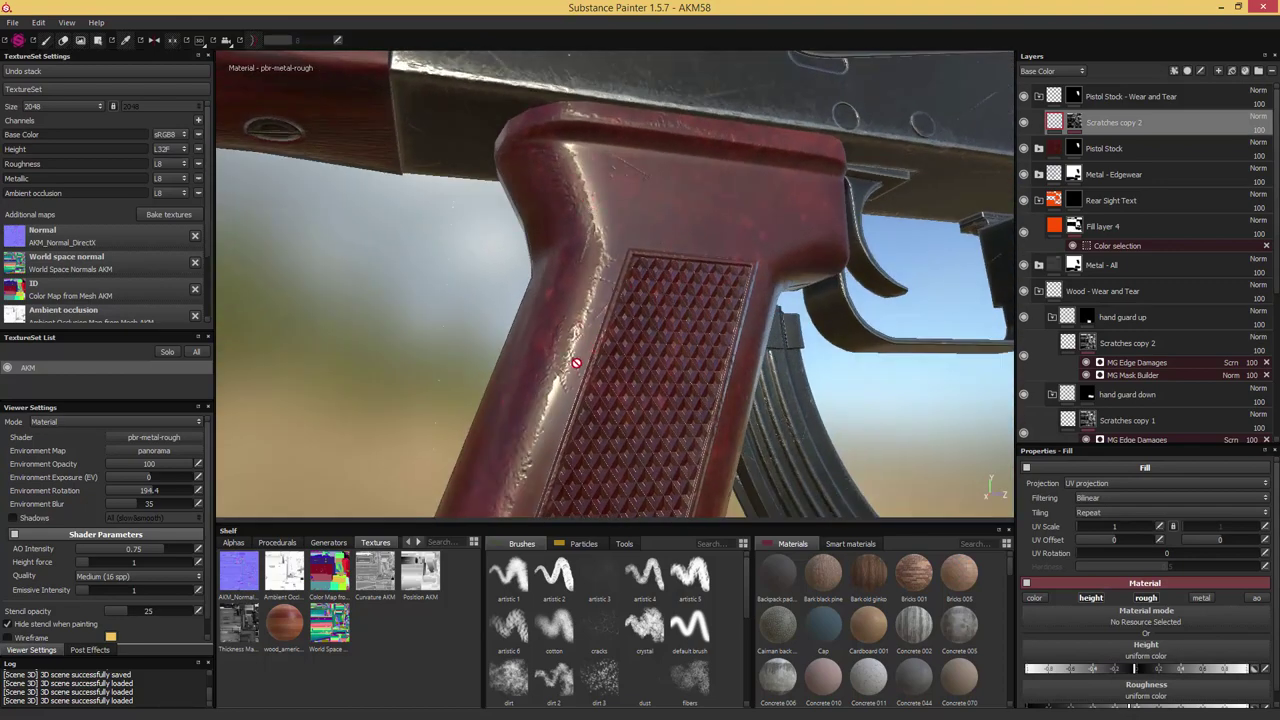
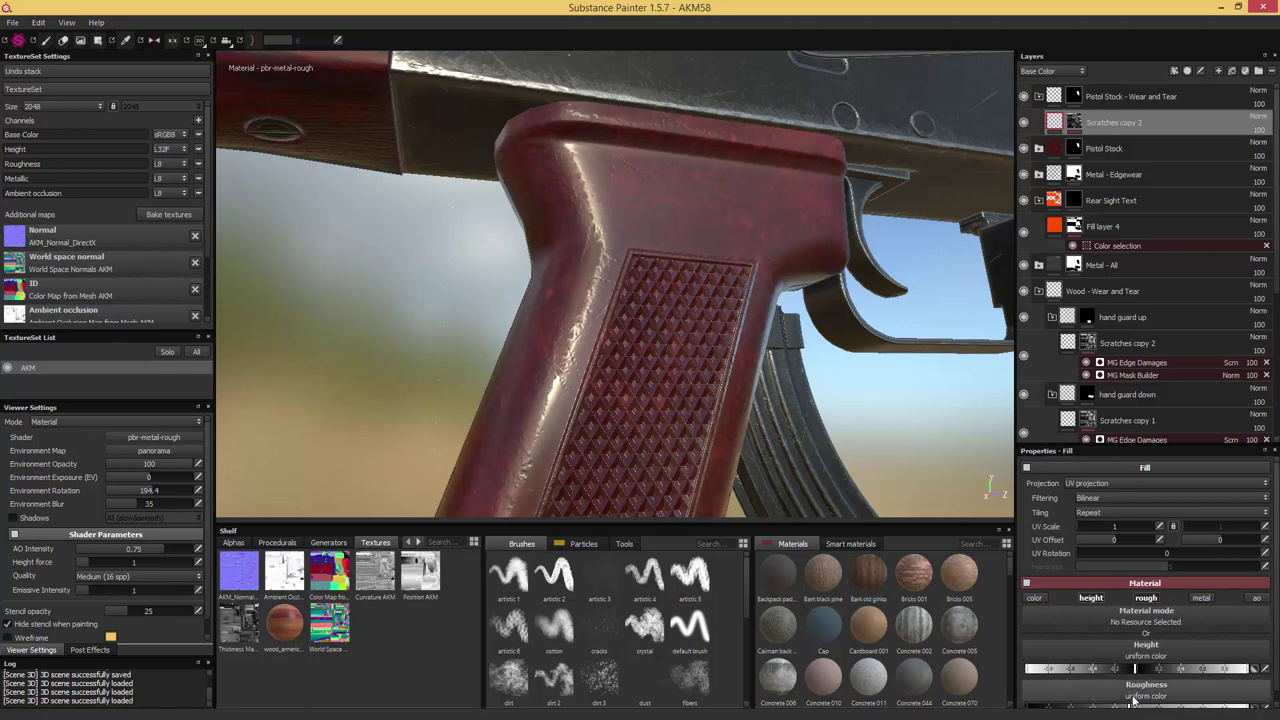
scroll(1137, 686, down, 1)
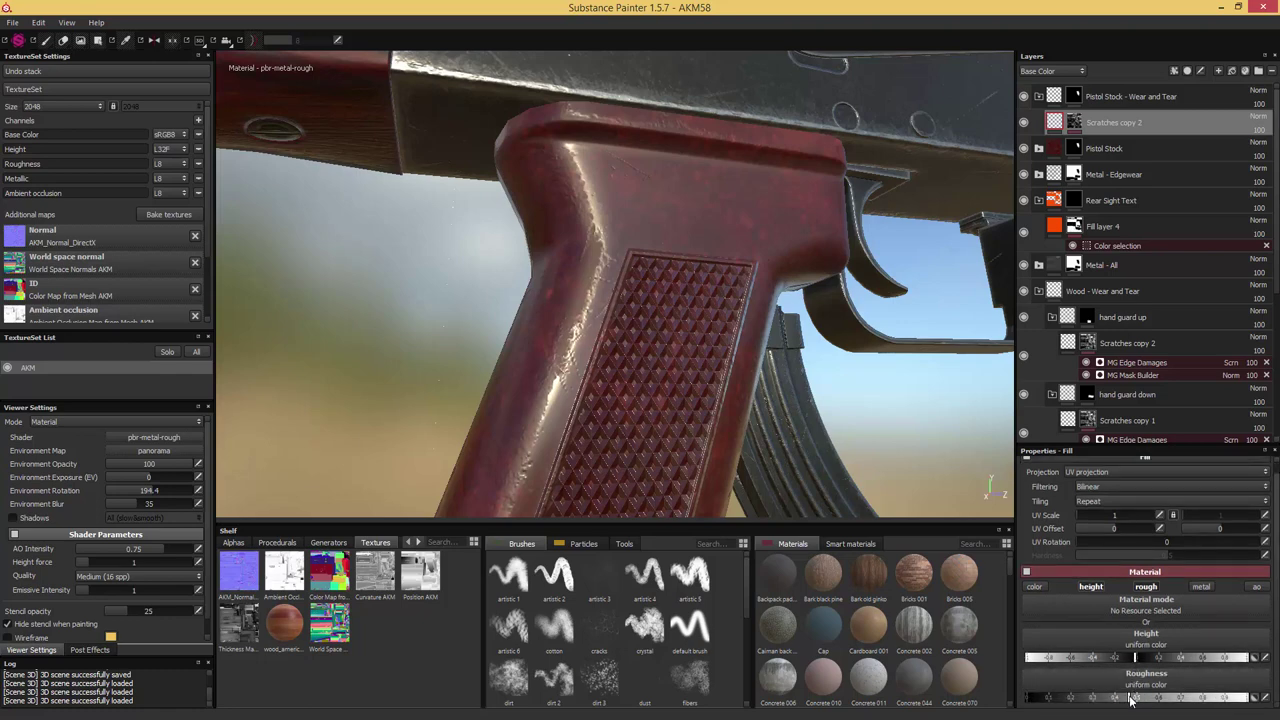
drag(1131, 700, 1162, 700)
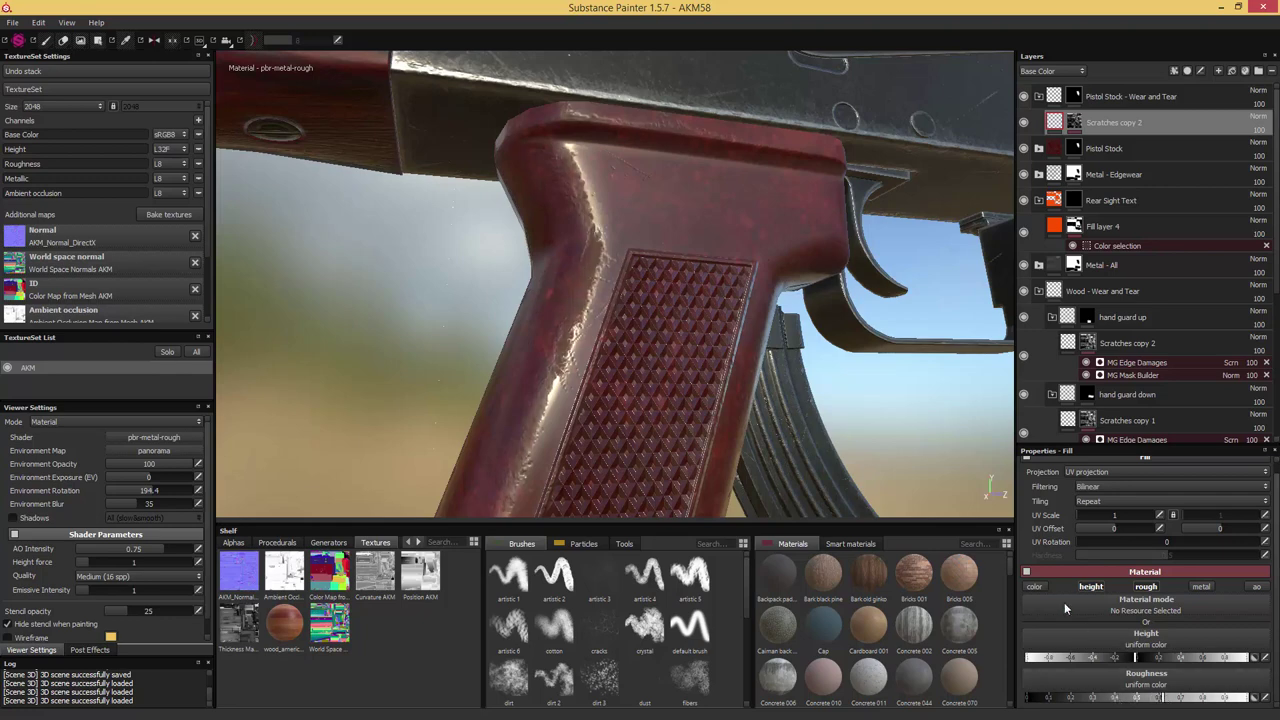
Examine the pistol grip's wear alongside the stock, receiver and magazine from several angles
alt+drag(830, 398, 772, 384)
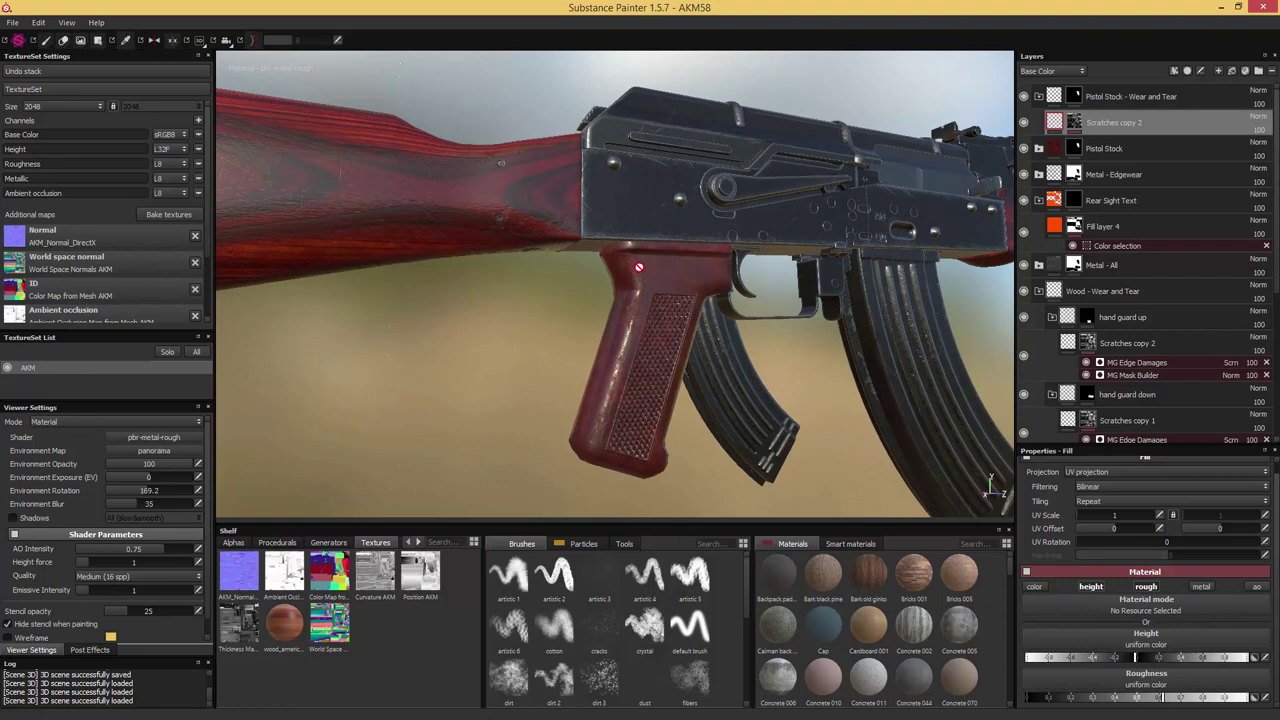
alt+drag(634, 303, 555, 302)
alt+middle_drag(730, 328, 680, 349)
alt+drag(680, 349, 672, 361)
scroll(663, 318, down, 2)
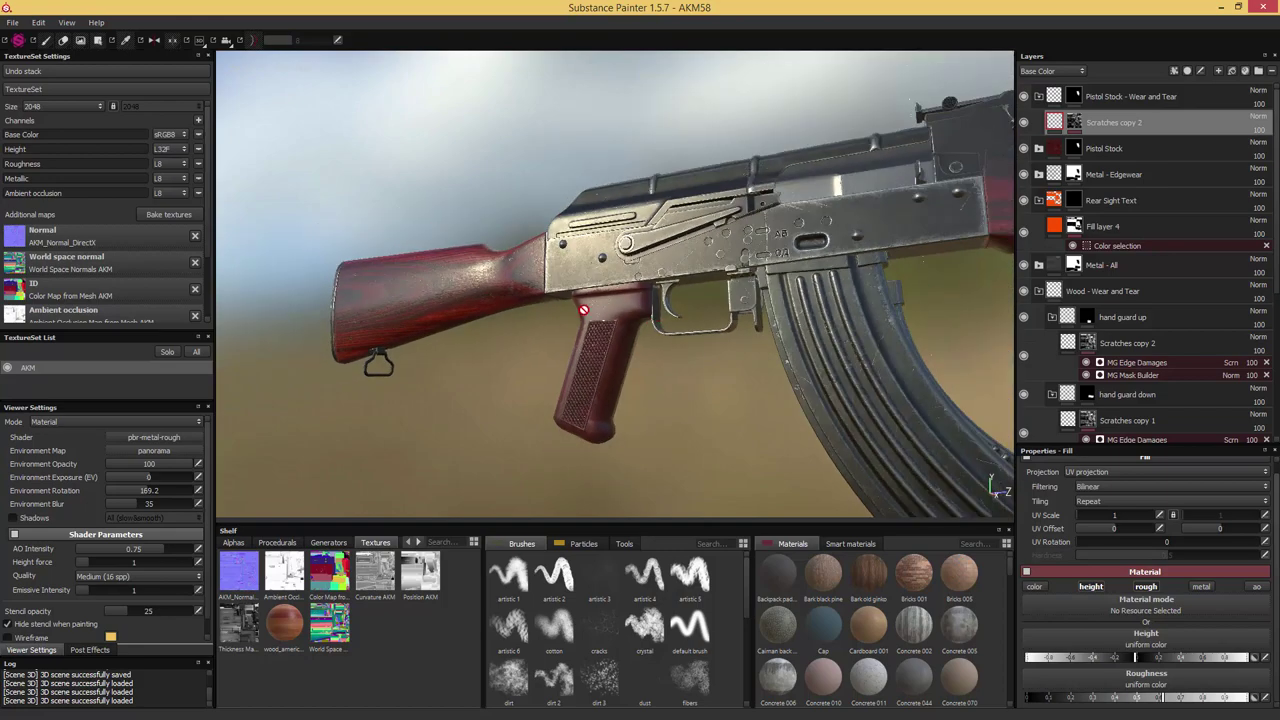
alt+drag(643, 307, 714, 336)
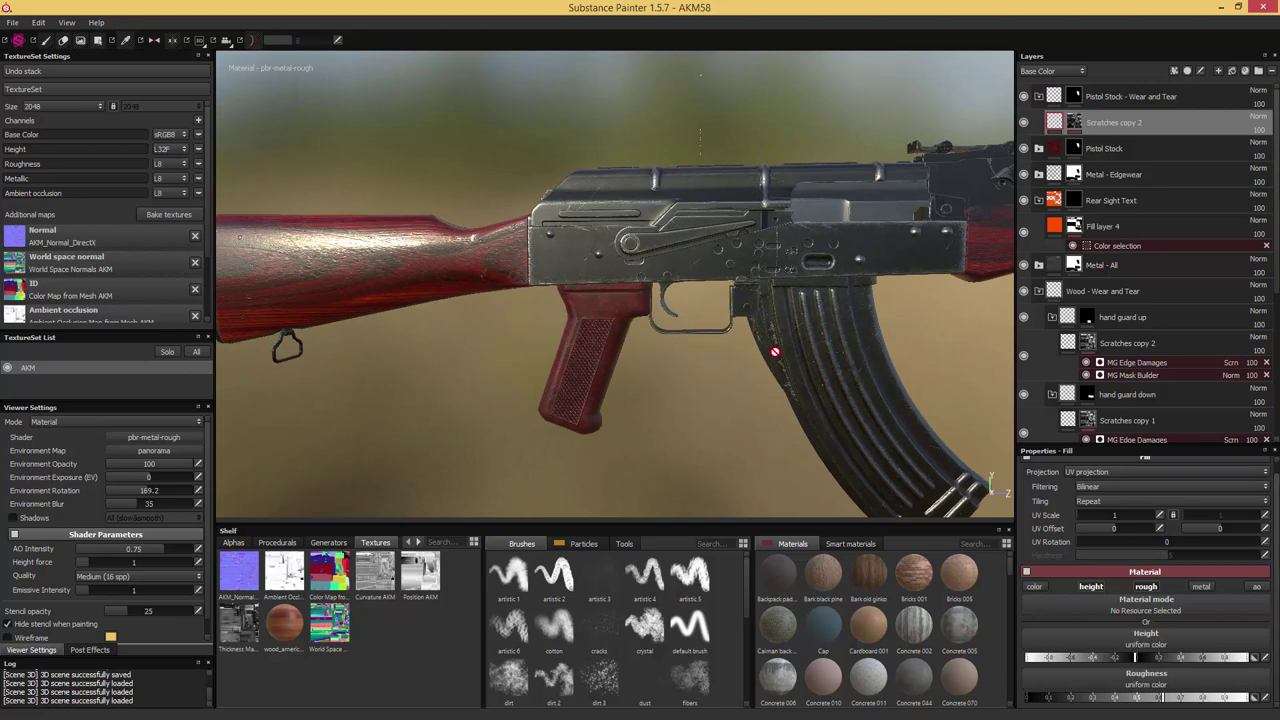
alt+drag(775, 352, 600, 365)
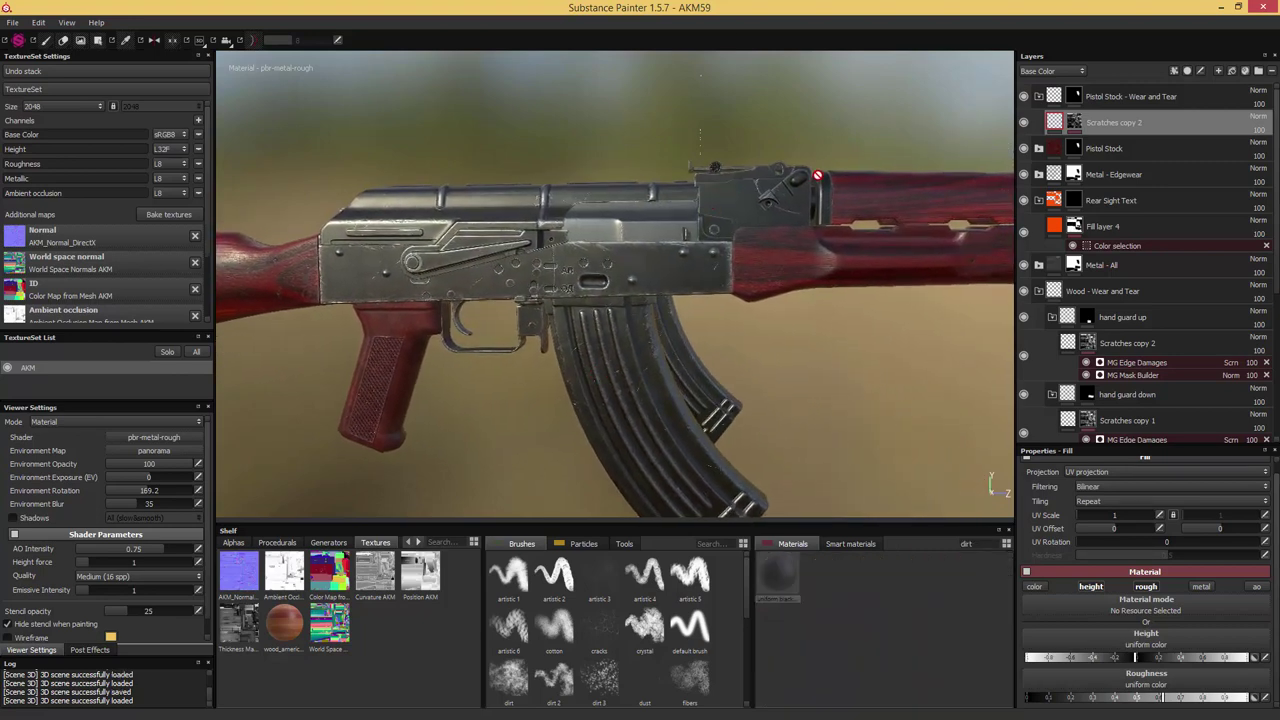
Add a fill layer above Scratches in the Stock wear folder and apply the uniform black dirt material to it
alt+middle_drag(436, 272, 975, 280)
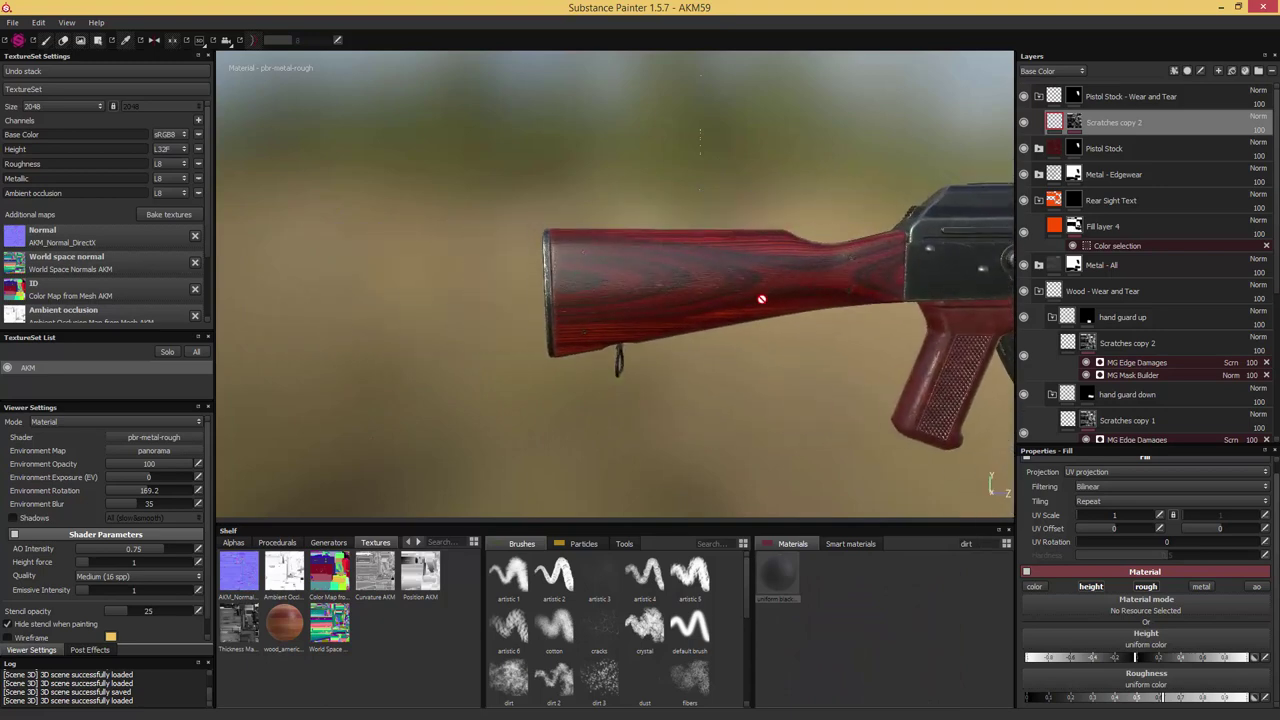
scroll(763, 297, up, 3)
alt+middle_drag(600, 277, 951, 229)
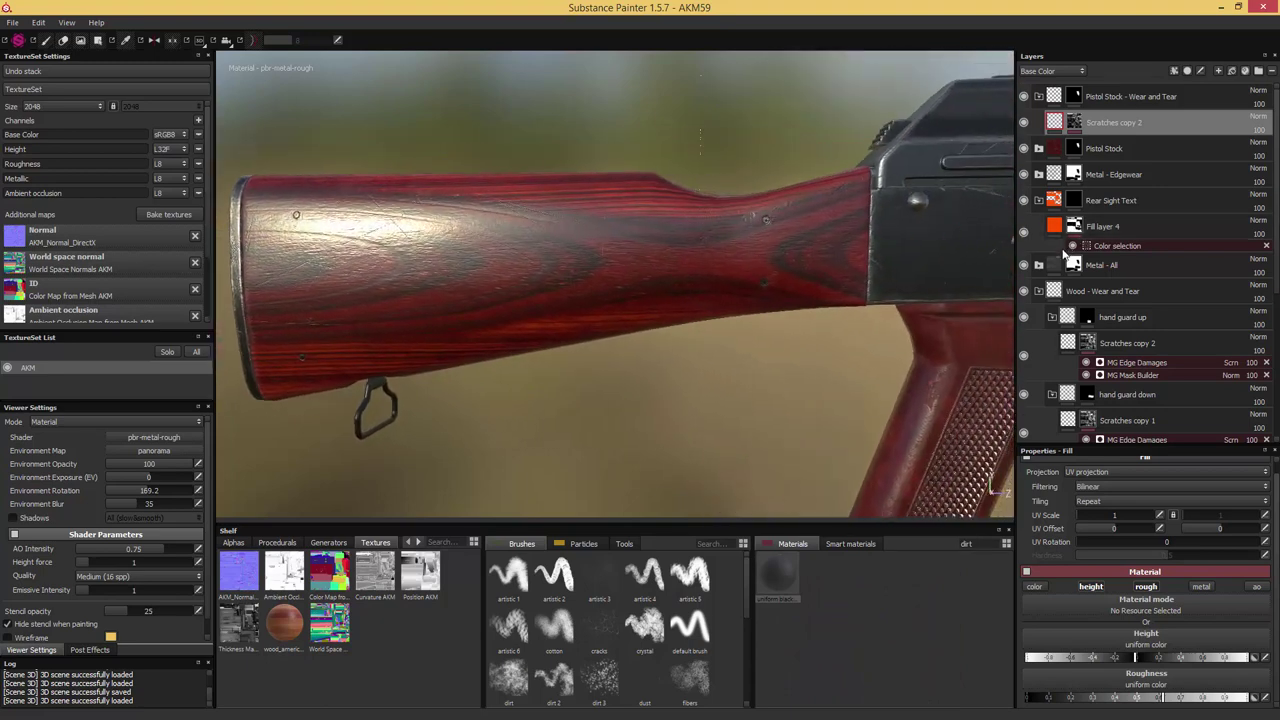
click(1052, 317)
click(1052, 343)
click(1126, 369)
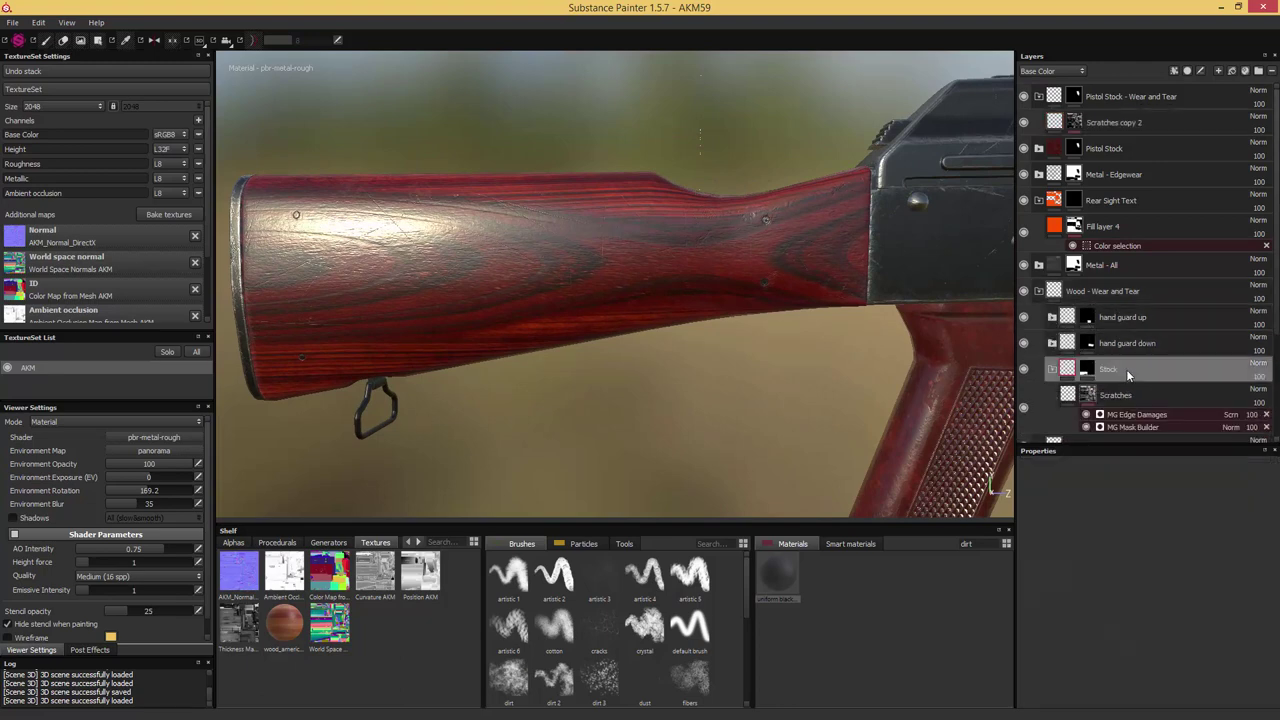
click(1133, 392)
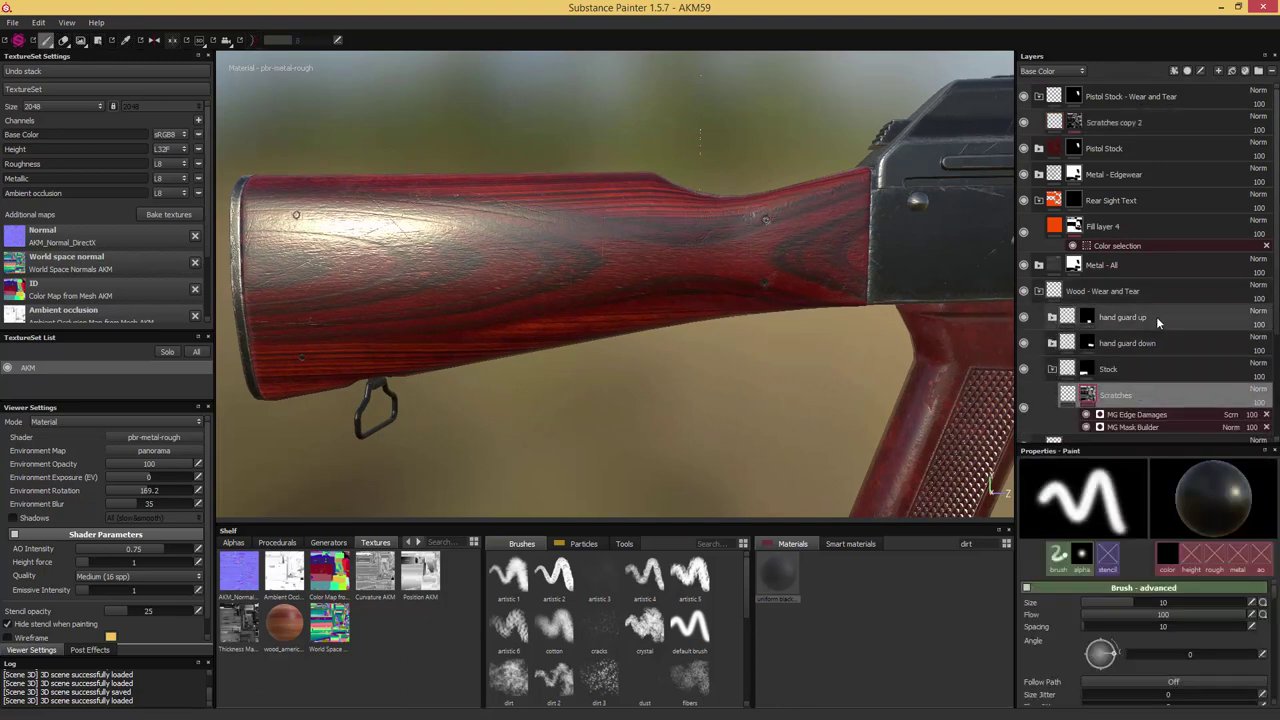
click(1218, 70)
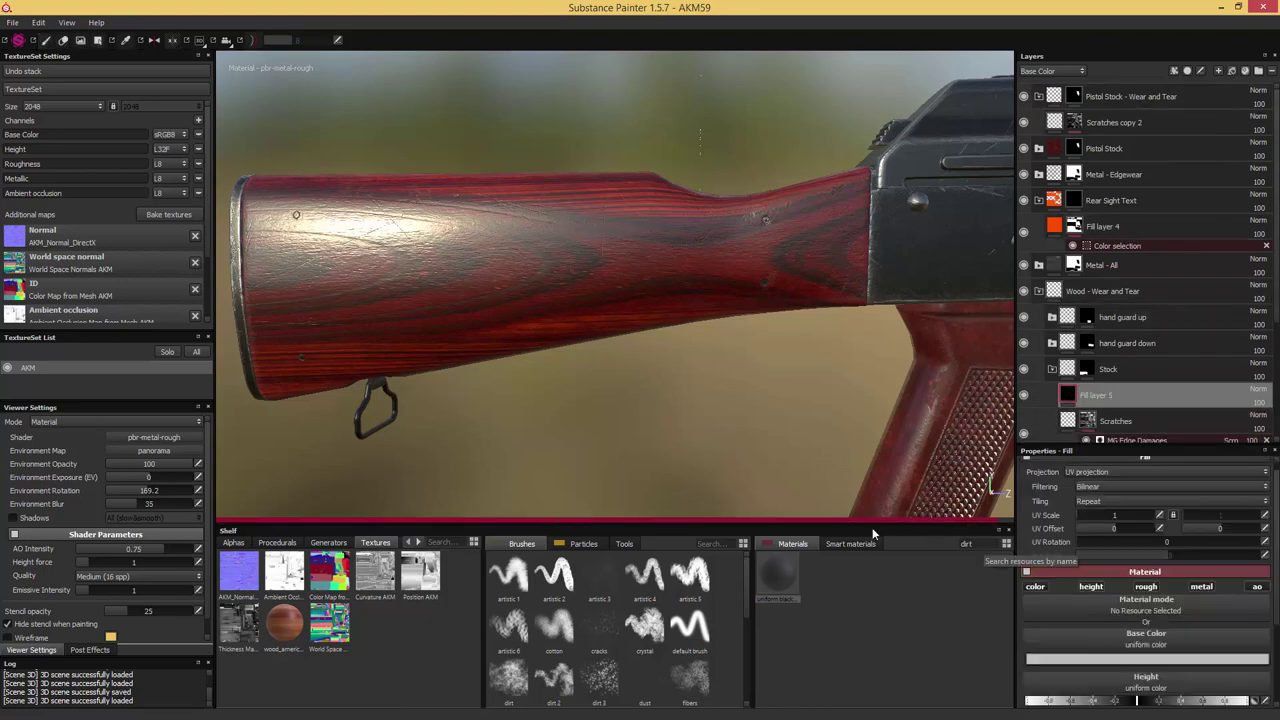
mouse_move(776, 579)
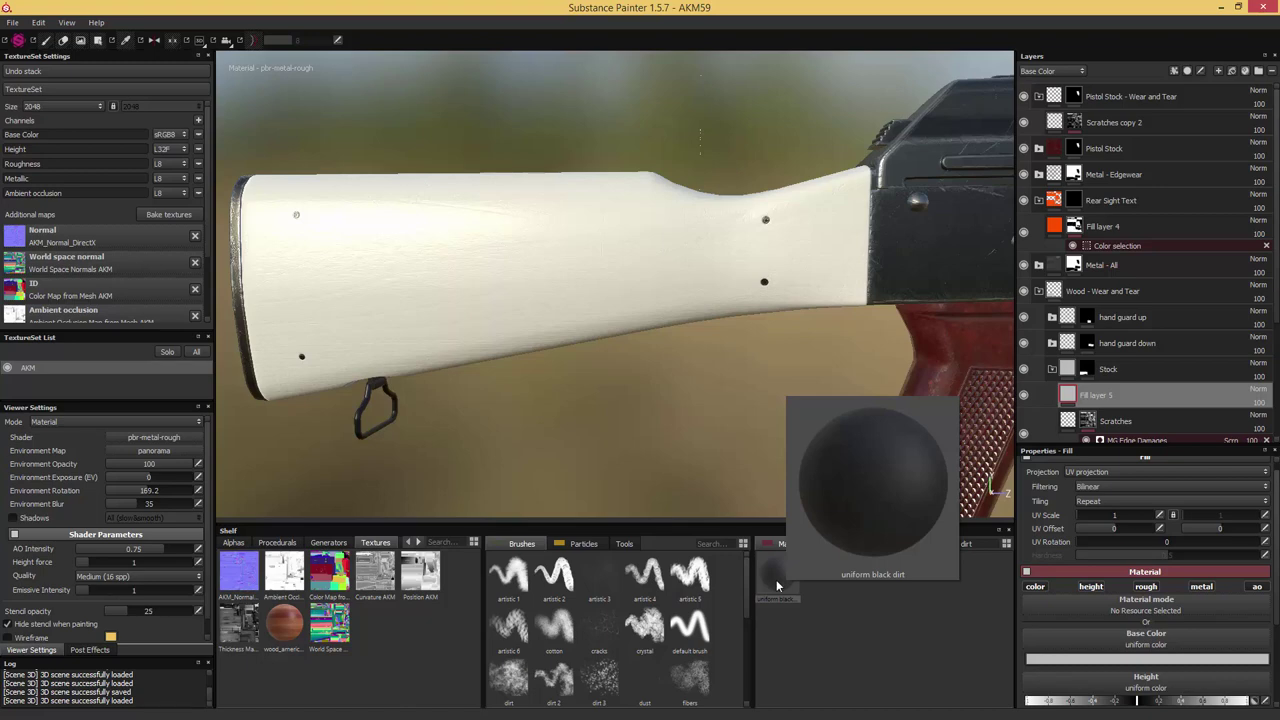
click(776, 579)
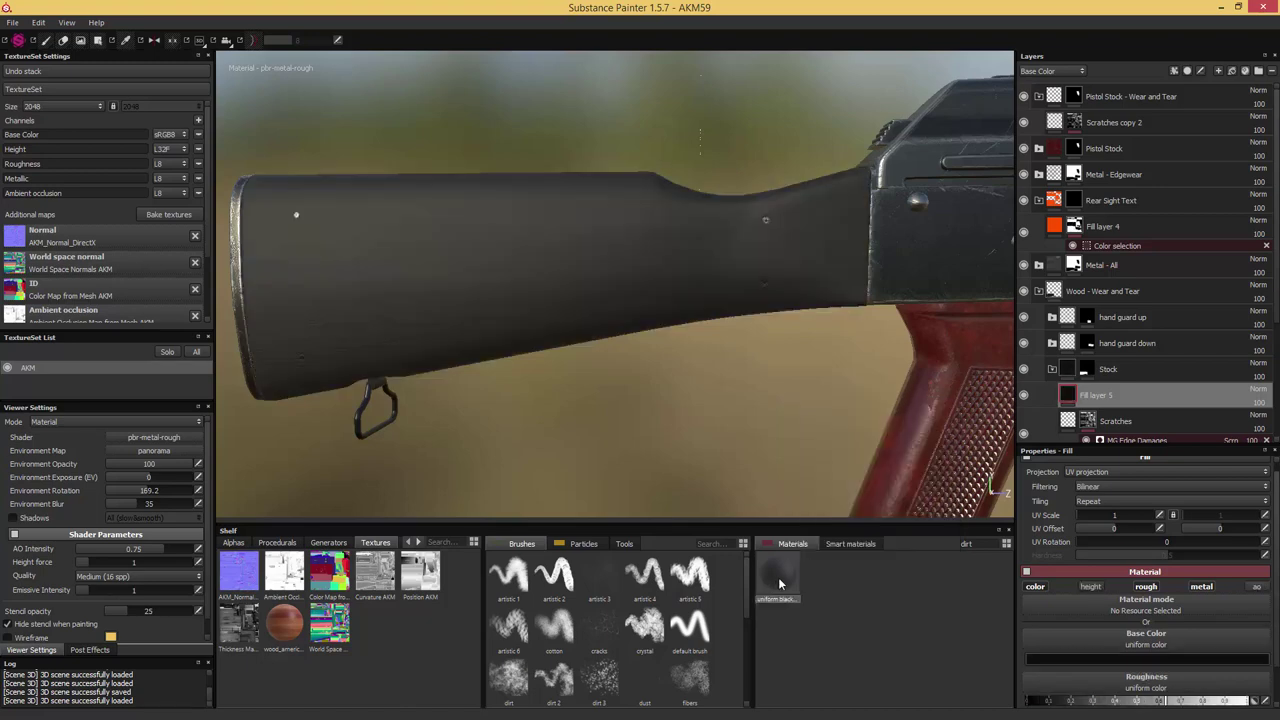
Give the stock's dirt layer a black mask with an MG Dirt generator and set its dirt contrast to 0.8
right_click(1069, 397)
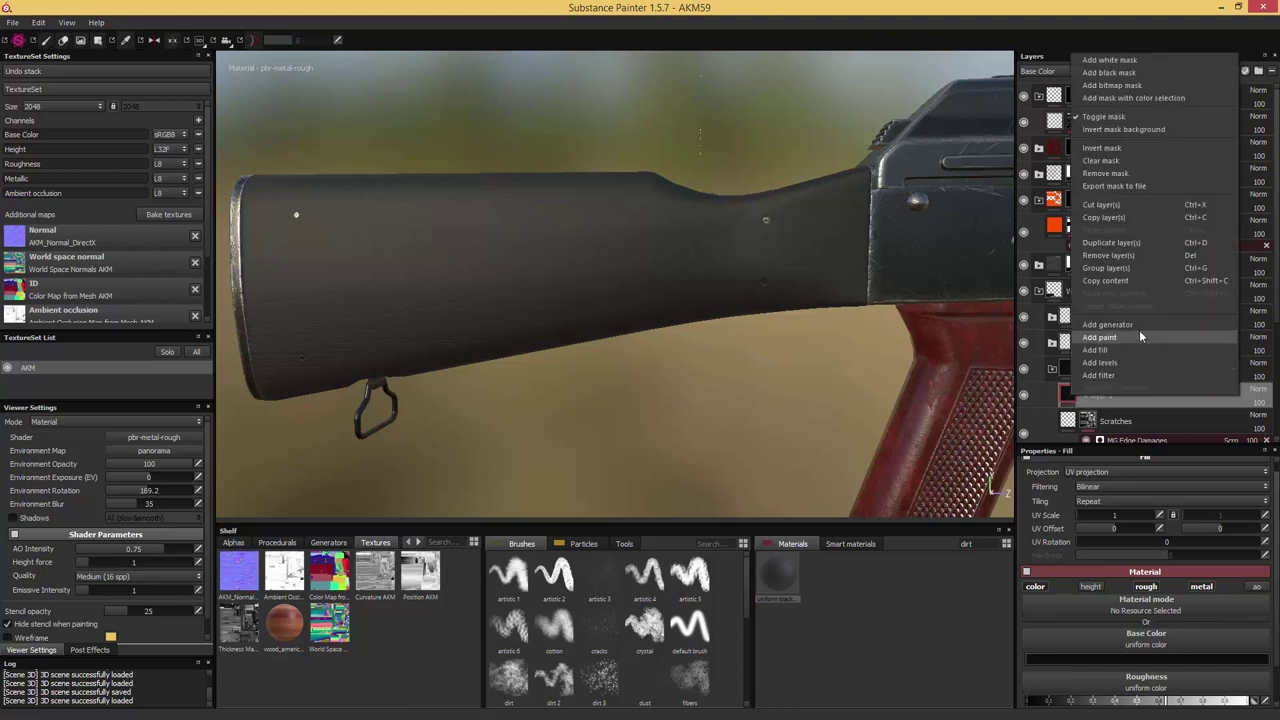
click(1120, 75)
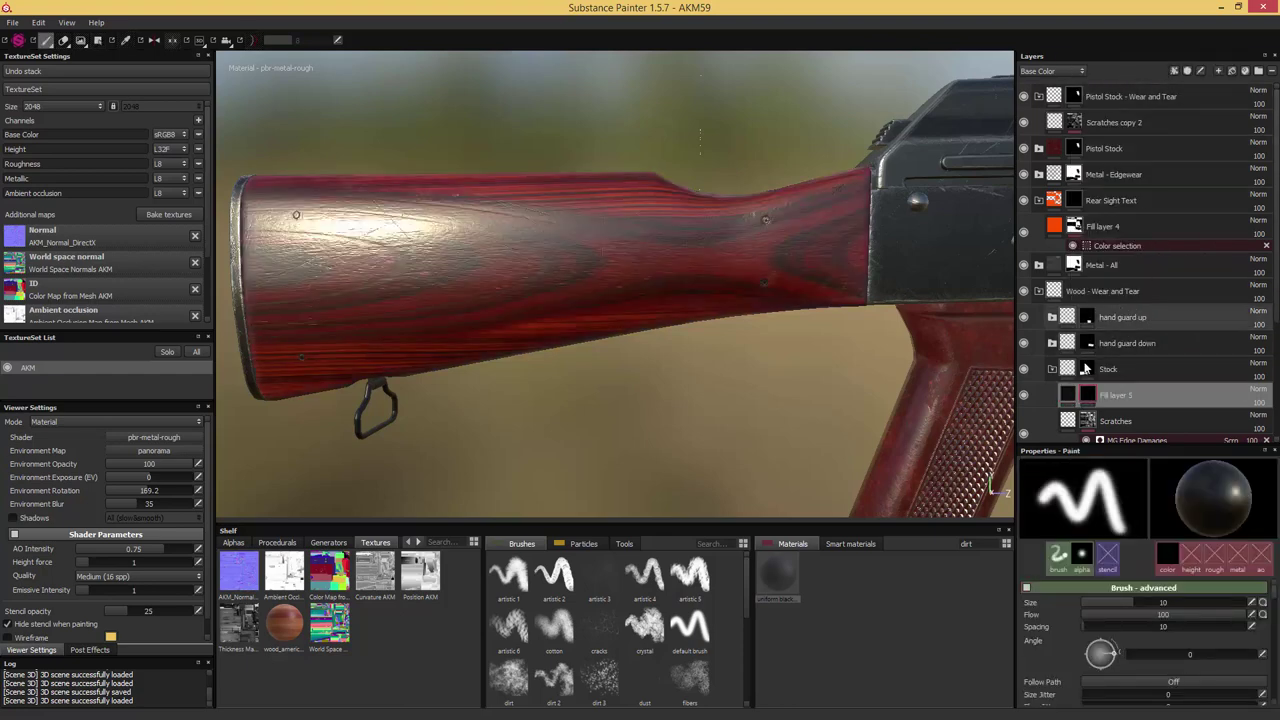
right_click(1087, 397)
click(1130, 328)
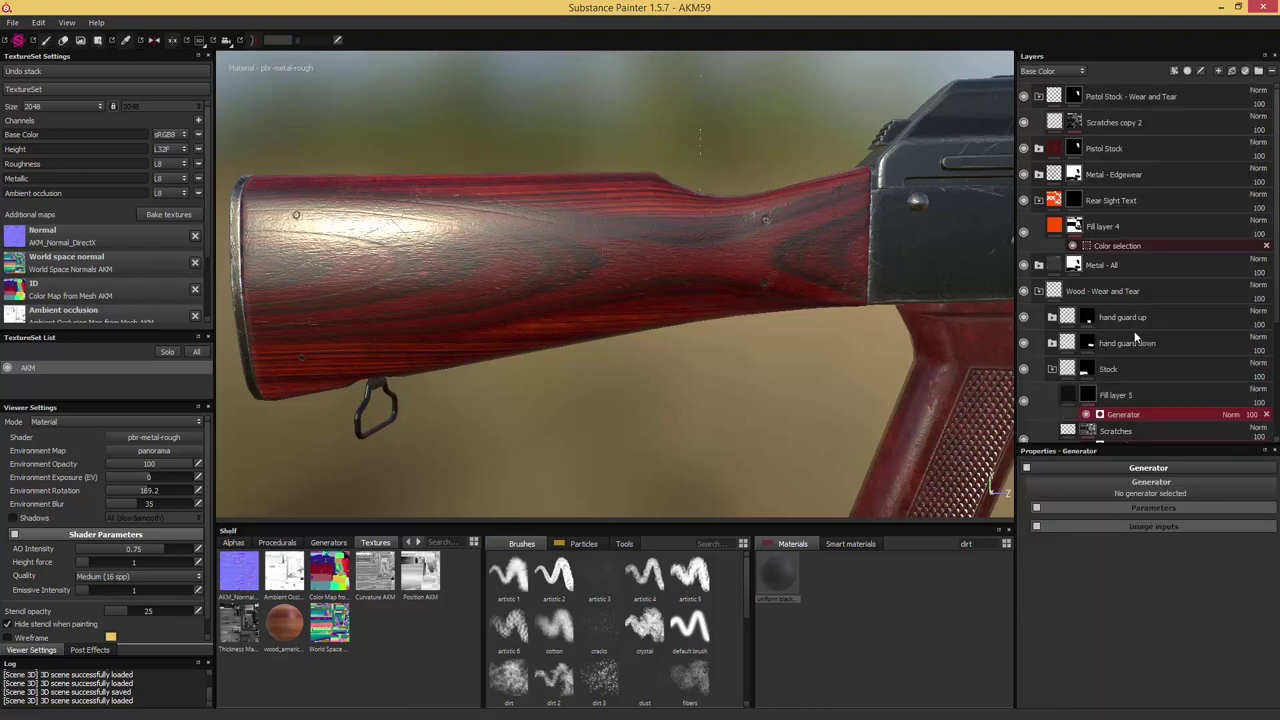
click(1162, 489)
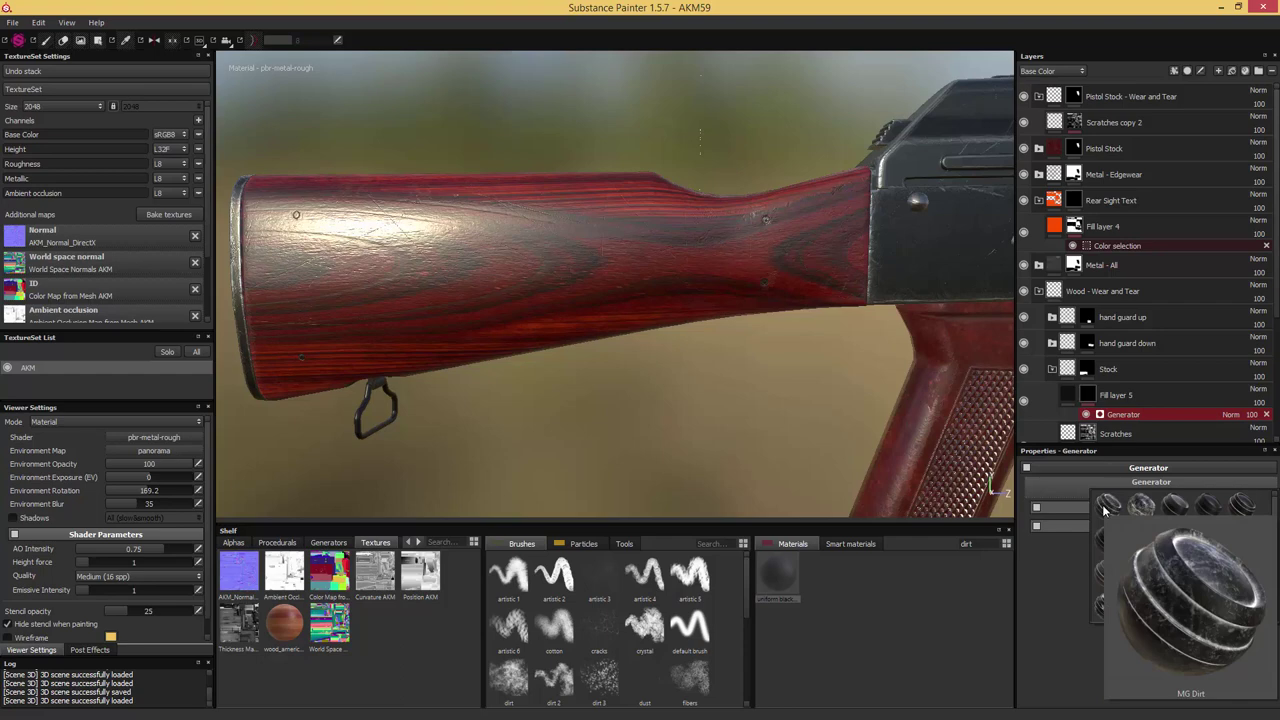
click(1105, 508)
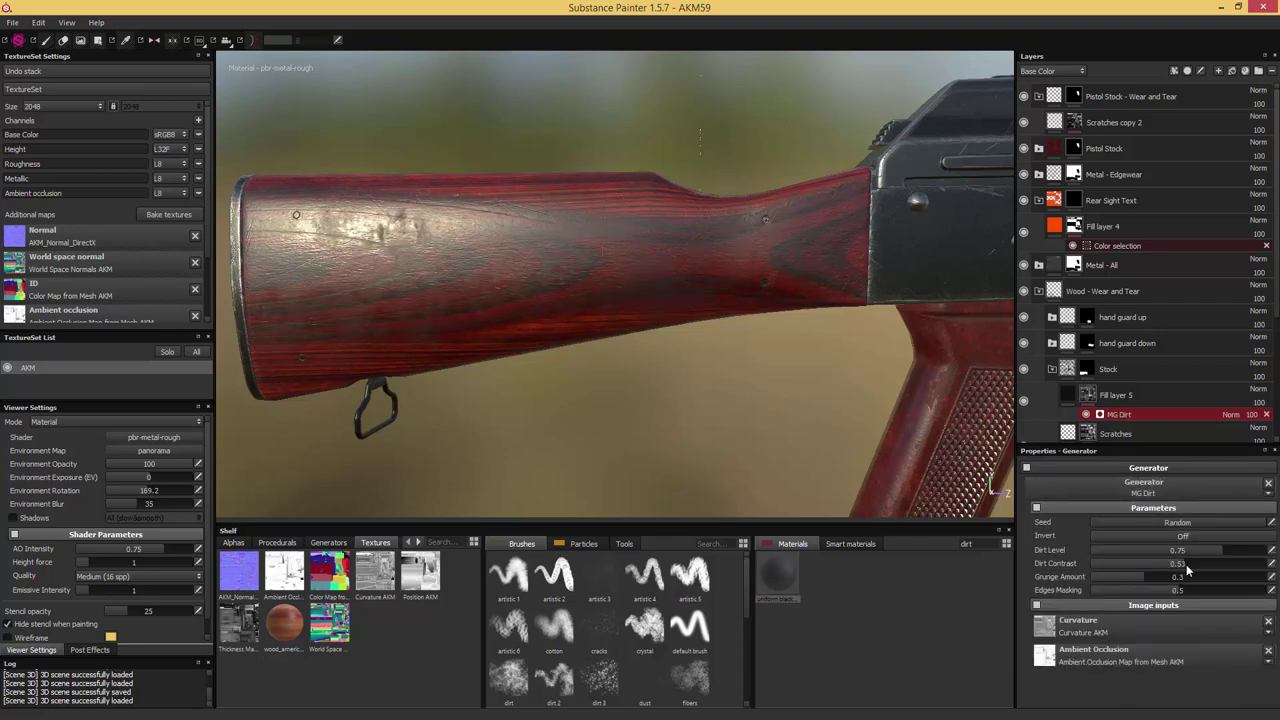
drag(1186, 564, 1227, 564)
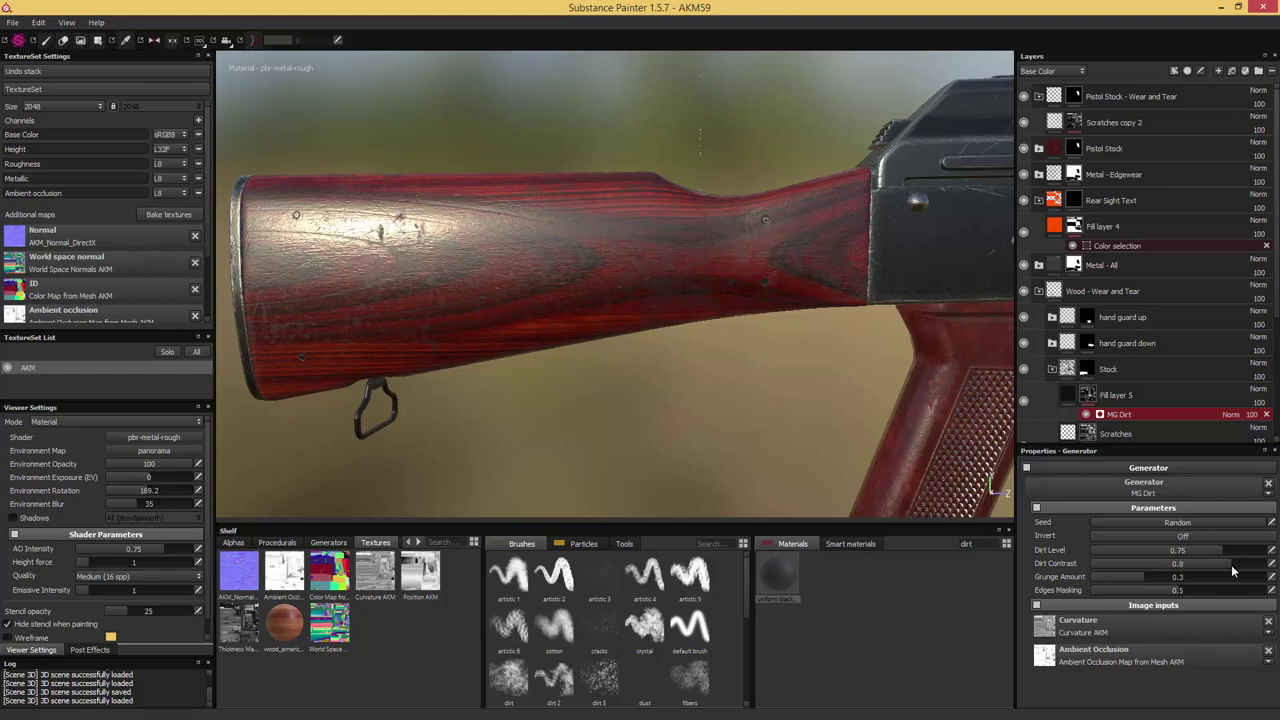
Enable the height channel on the stock's dirt fill and set its height just above zero
click(1068, 396)
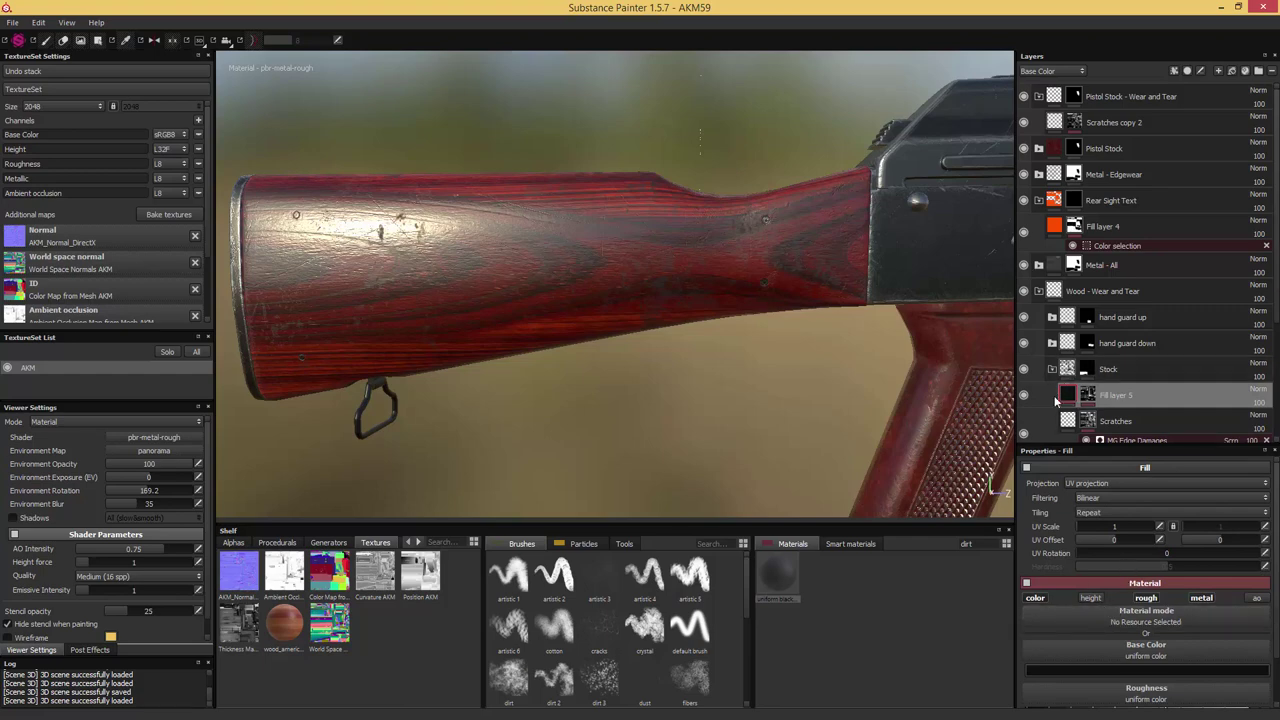
click(1089, 596)
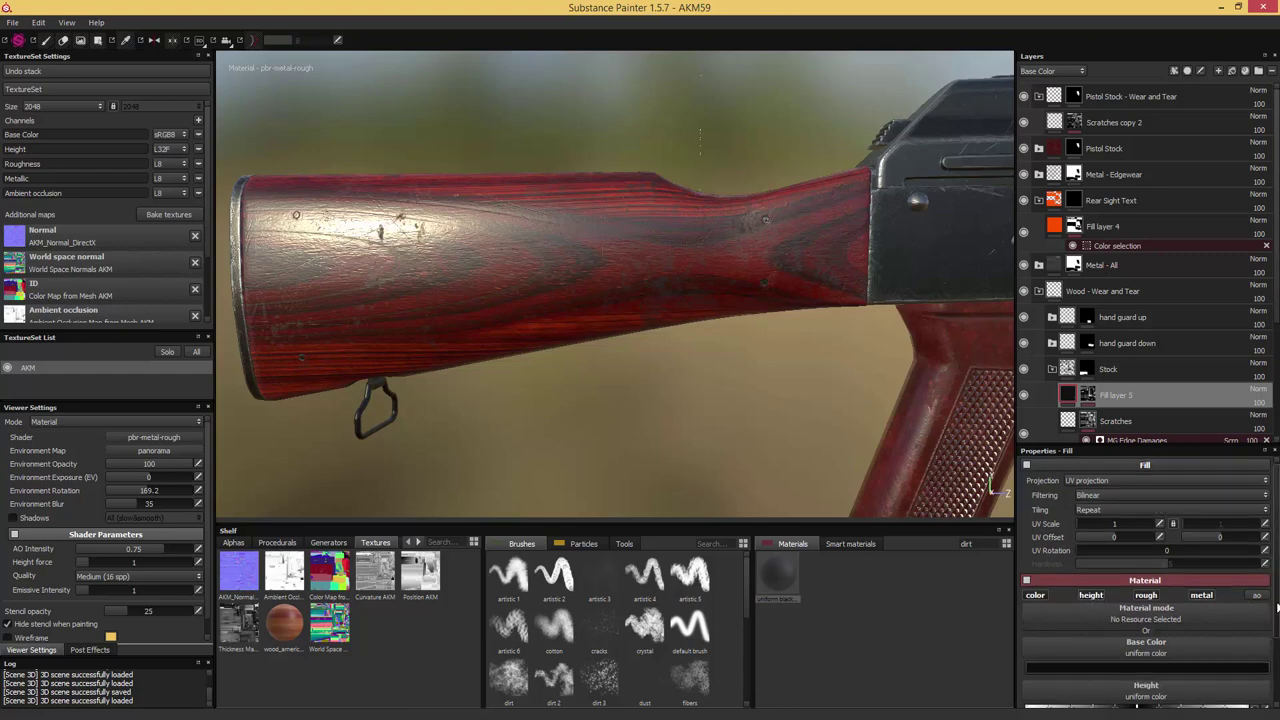
scroll(1270, 607, down, 3)
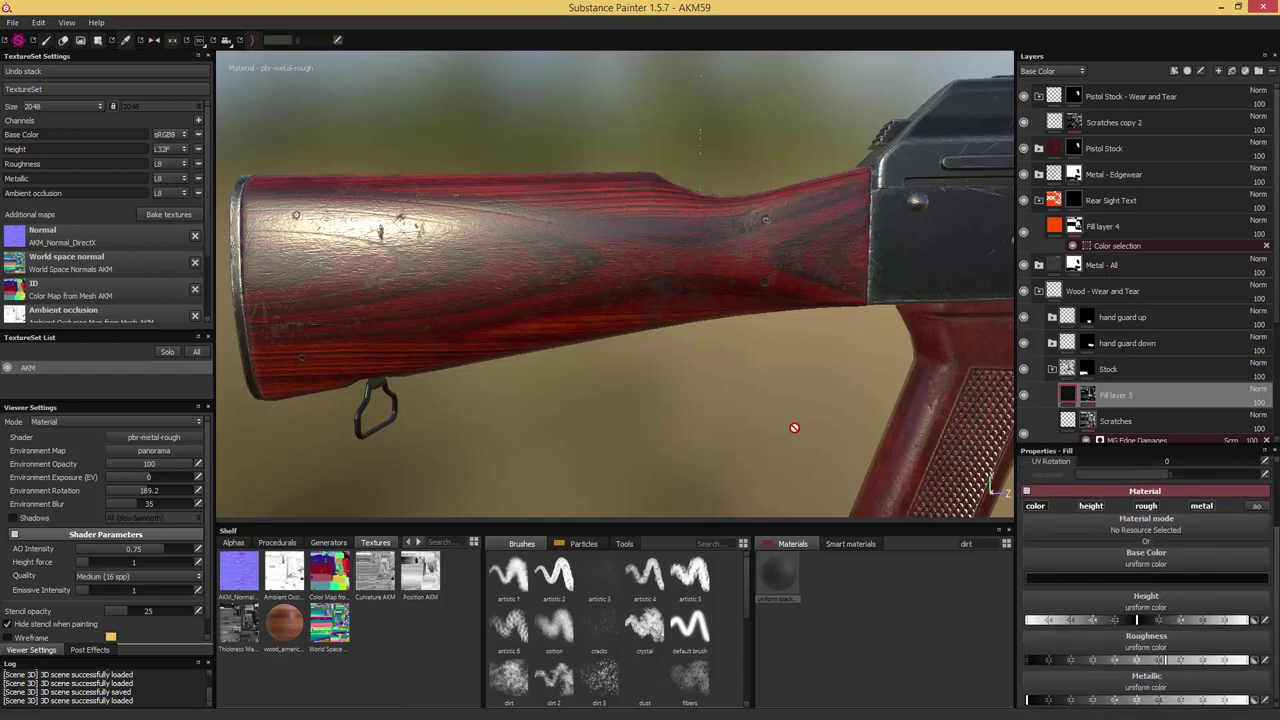
alt+right_drag(703, 403, 743, 431)
alt+middle_drag(766, 426, 929, 452)
alt+right_drag(929, 452, 903, 489)
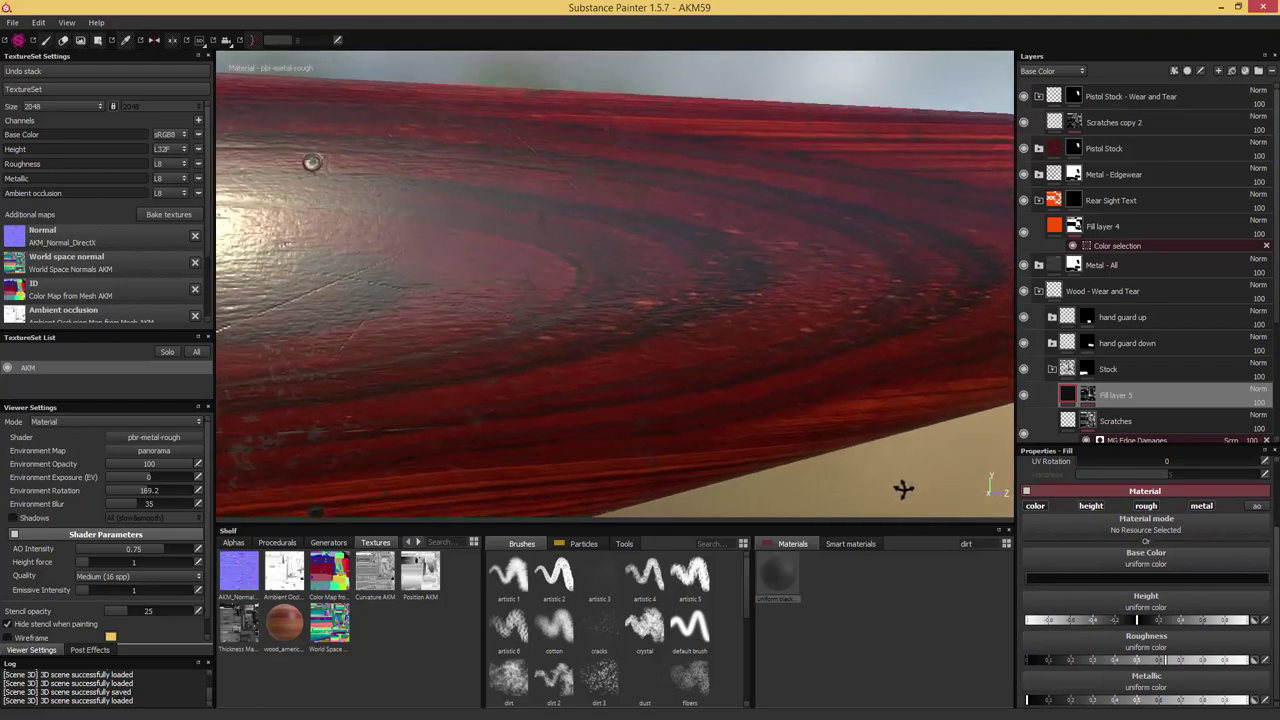
alt+drag(903, 489, 902, 484)
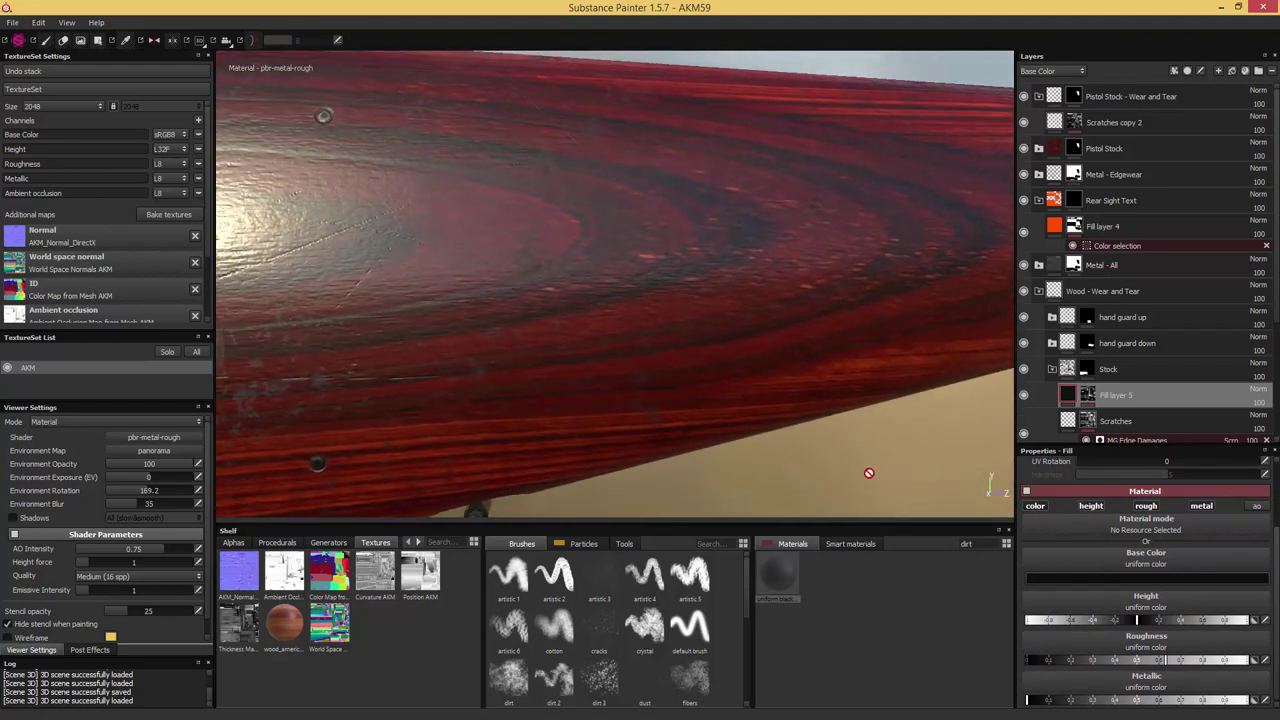
alt+middle_drag(869, 473, 908, 478)
alt+right_drag(908, 478, 900, 474)
alt+drag(900, 474, 899, 477)
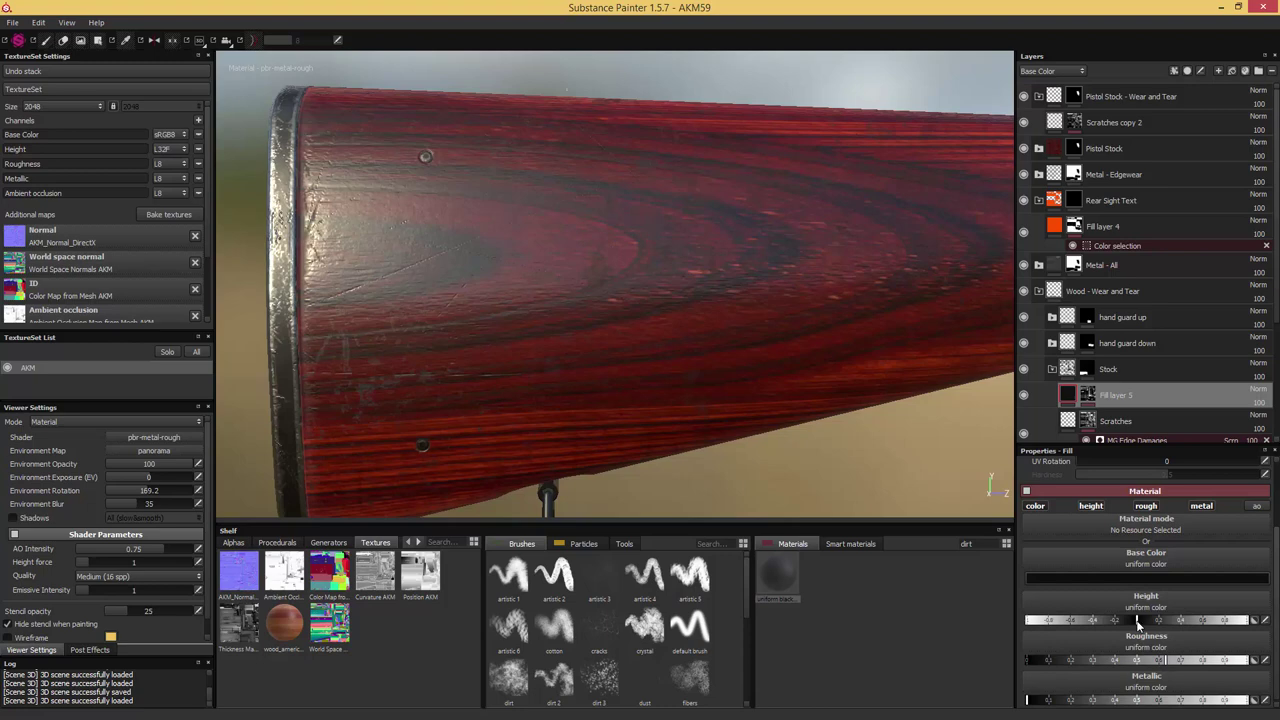
drag(1139, 624, 1200, 622)
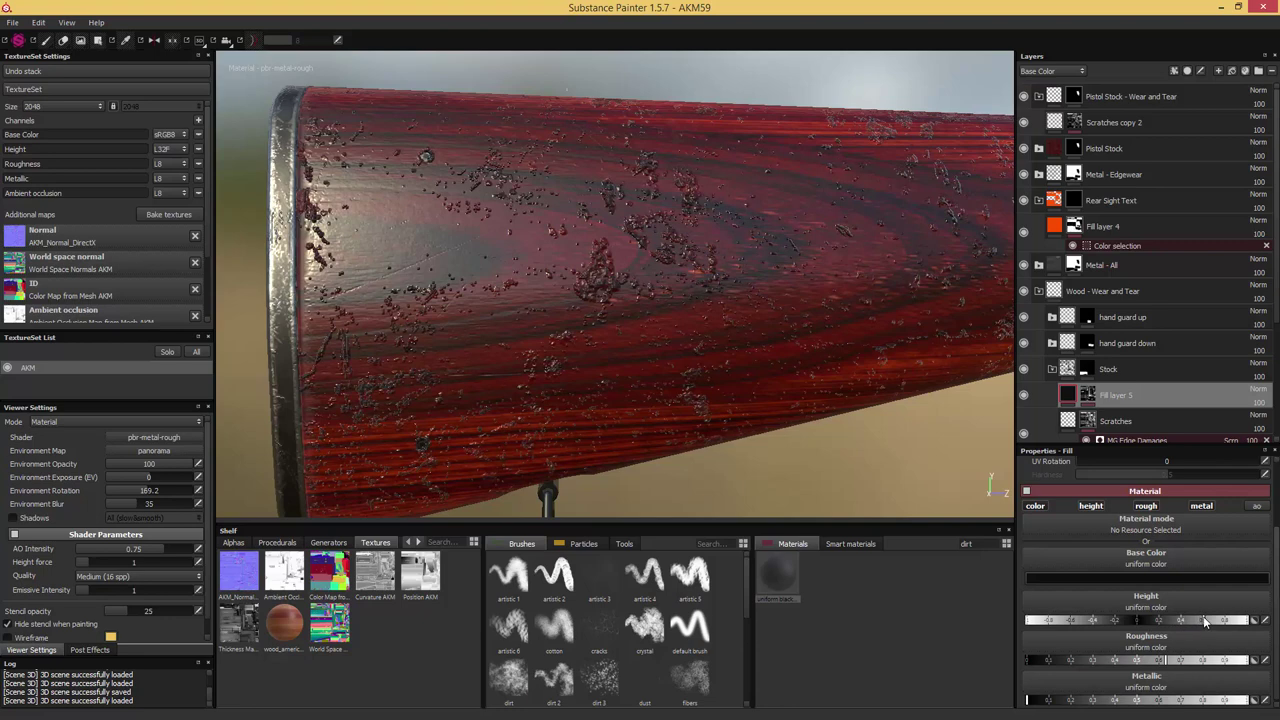
drag(1199, 618, 1141, 621)
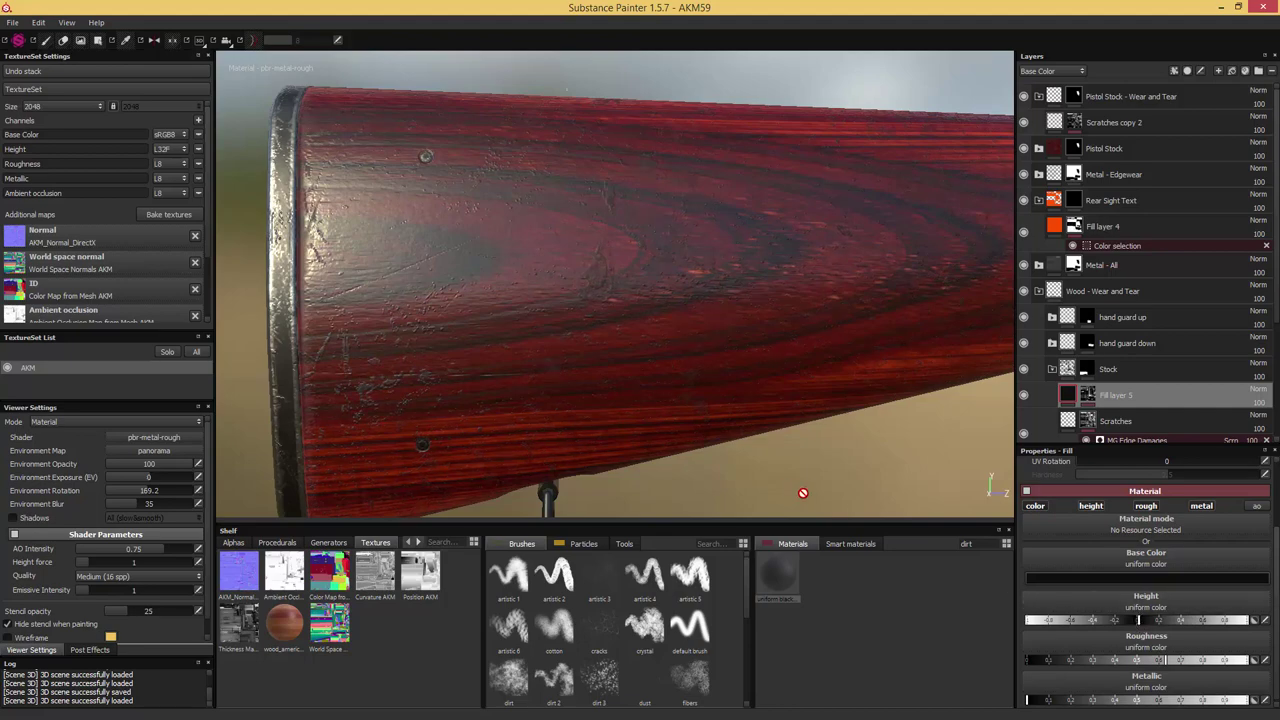
Lower the stock dirt fill's roughness to about 0.5 and check the surface under different viewing angles
mouse_move(778, 432)
alt+mouse_down()
mouse_move(645, 453)
mouse_move(714, 466)
mouse_move(749, 437)
mouse_move(841, 457)
mouse_move(729, 443)
mouse_move(805, 456)
mouse_move(829, 443)
alt+mouse_up()
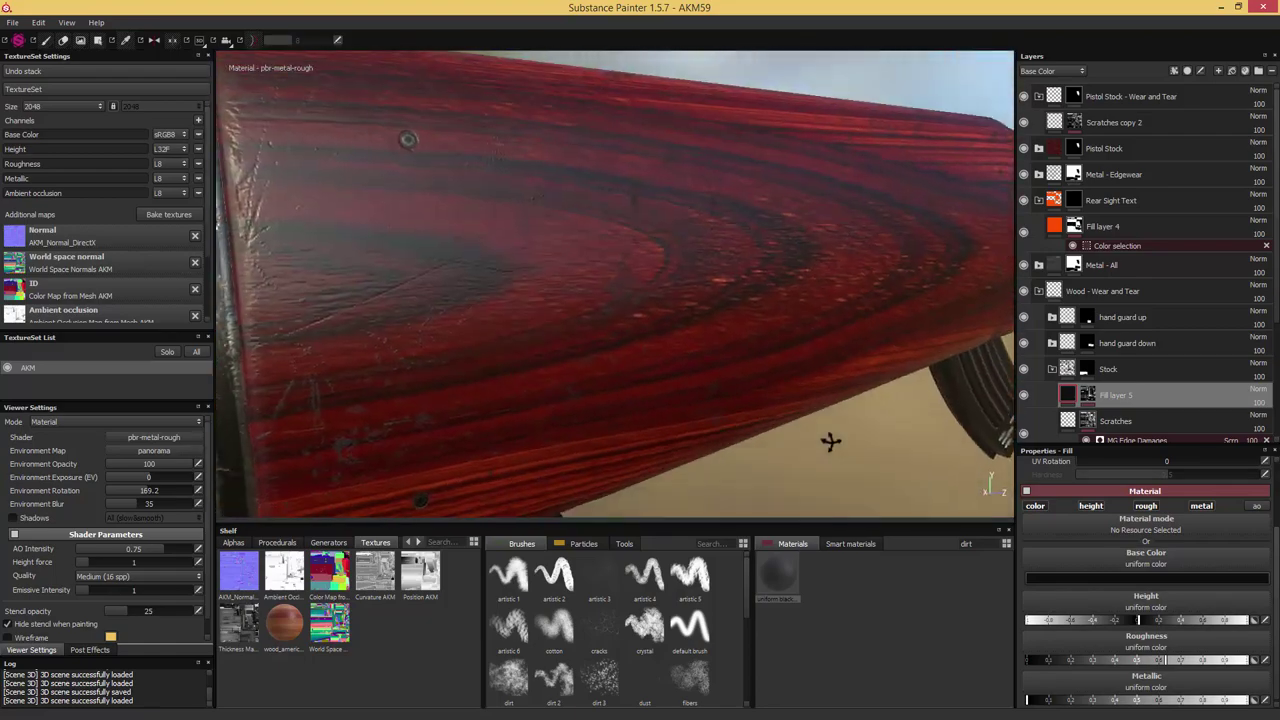
alt+drag(890, 378, 626, 337)
alt+drag(545, 367, 700, 371)
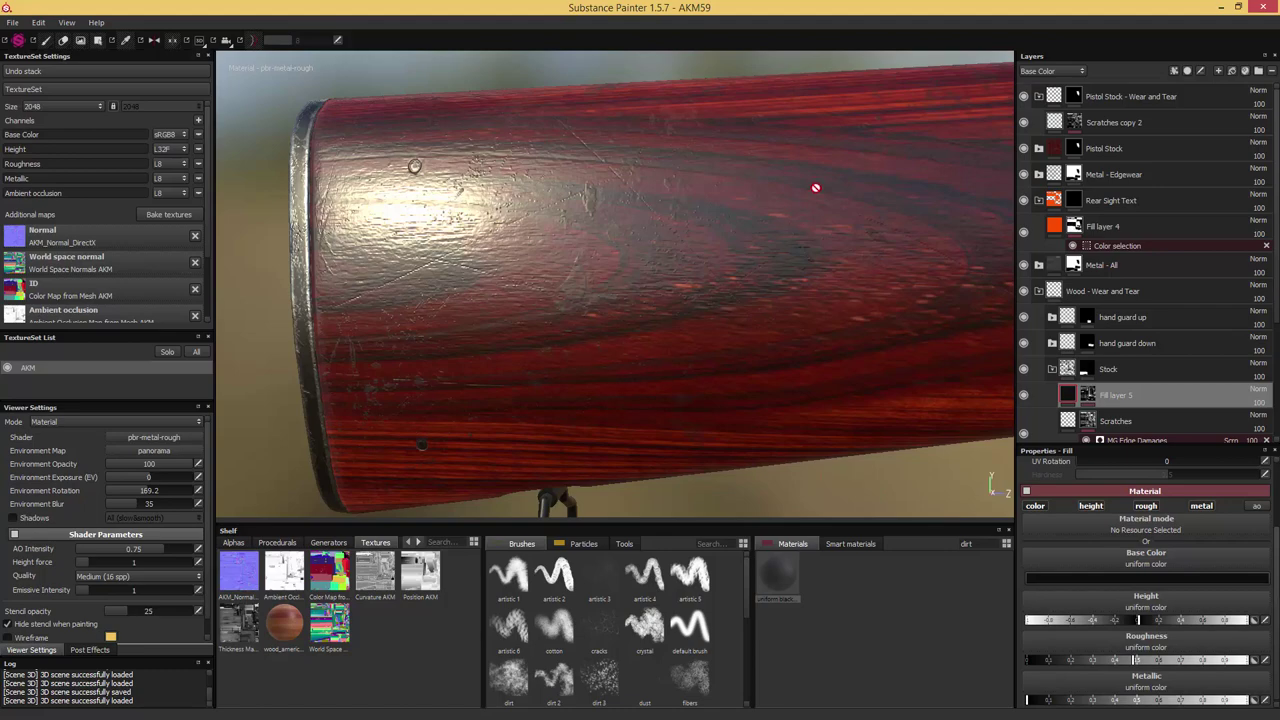
Rename the fill layer above Scratches in the Stock wear folder to "Dirt"
alt+drag(789, 348, 712, 374)
scroll(877, 375, down, 3)
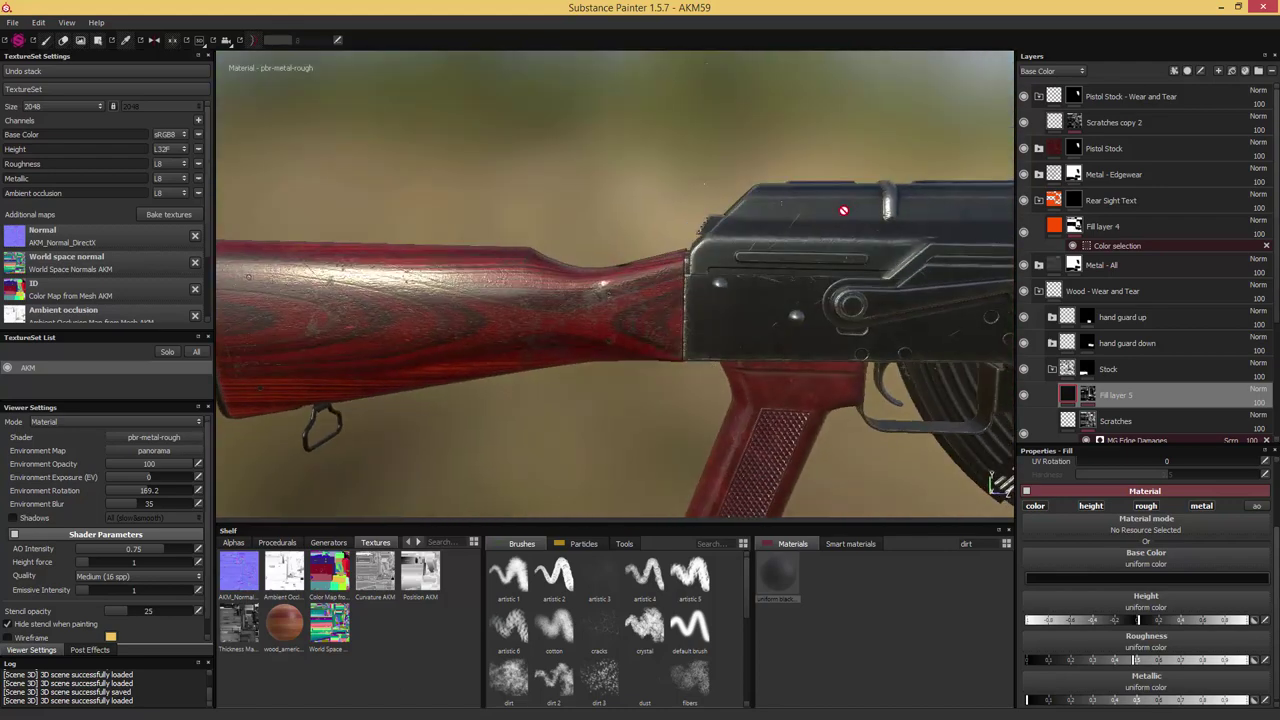
double_click(1125, 396)
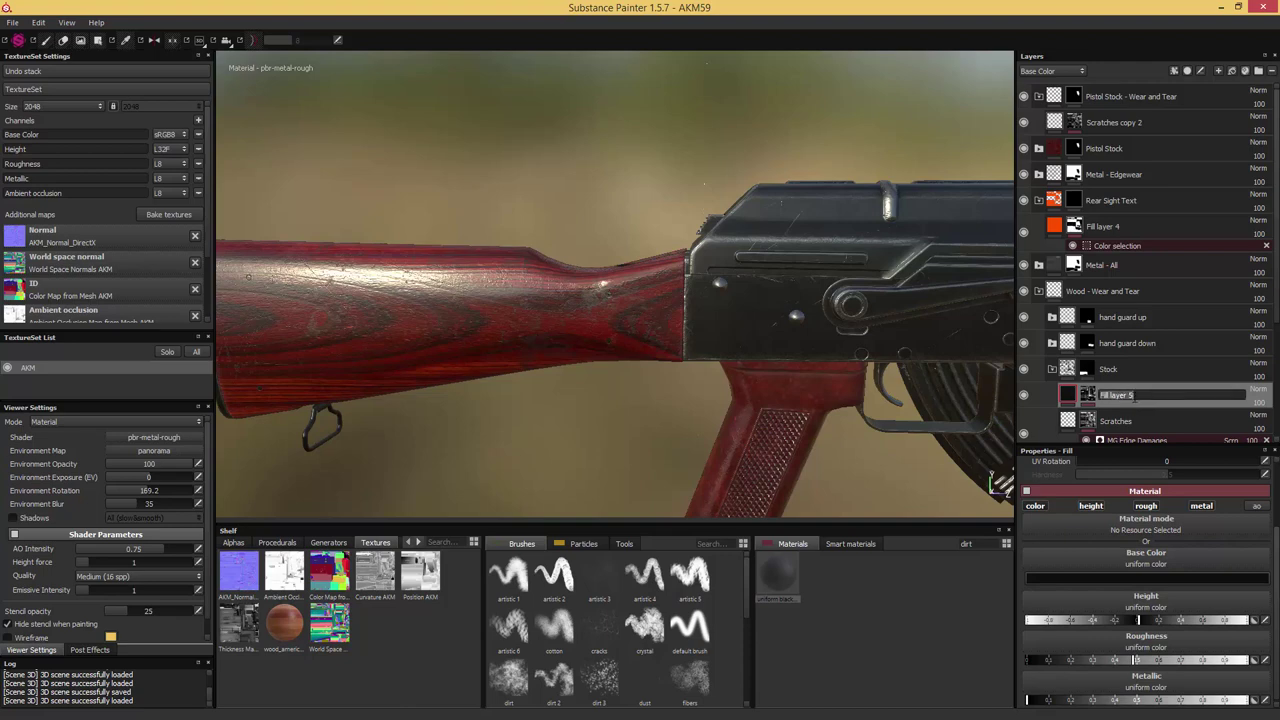
text(Dirt)
key(Return)
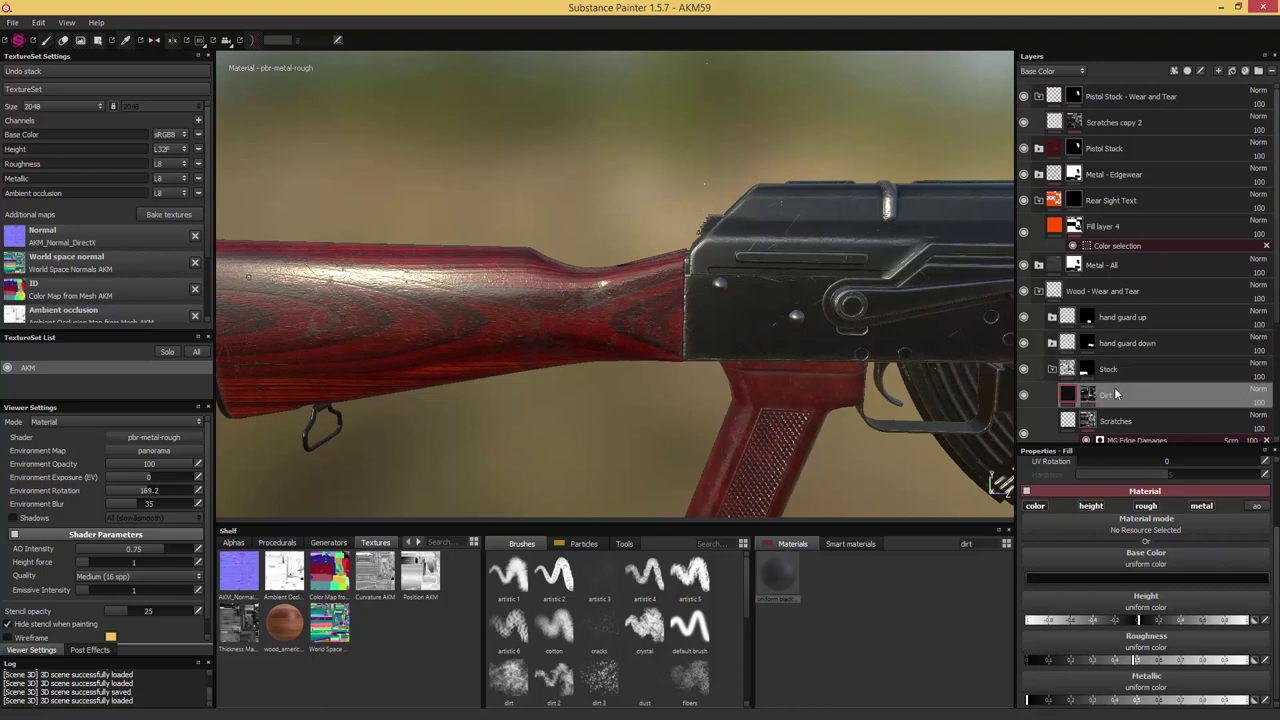
Duplicate the Dirt layer into the hand guard down wear folder, above its scratches, and compare the lower handguard with and without it
key(ctrl+d)
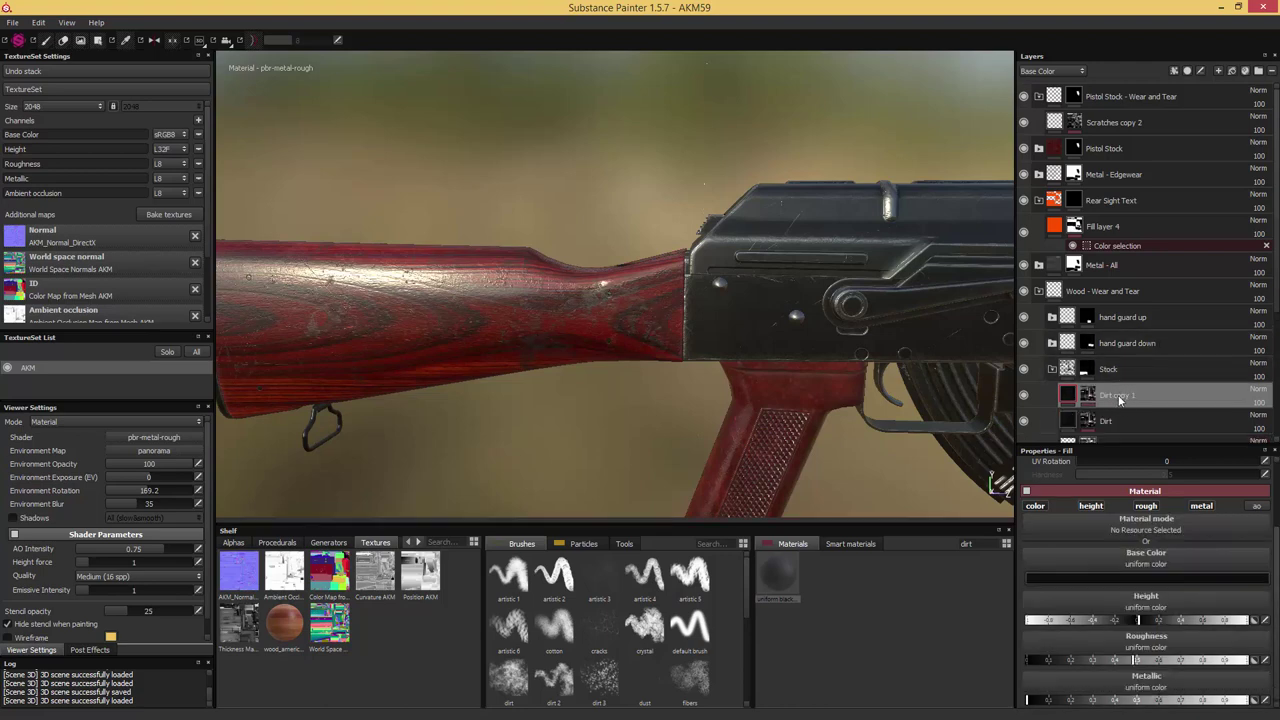
click(1052, 343)
scroll(1090, 363, down, 2)
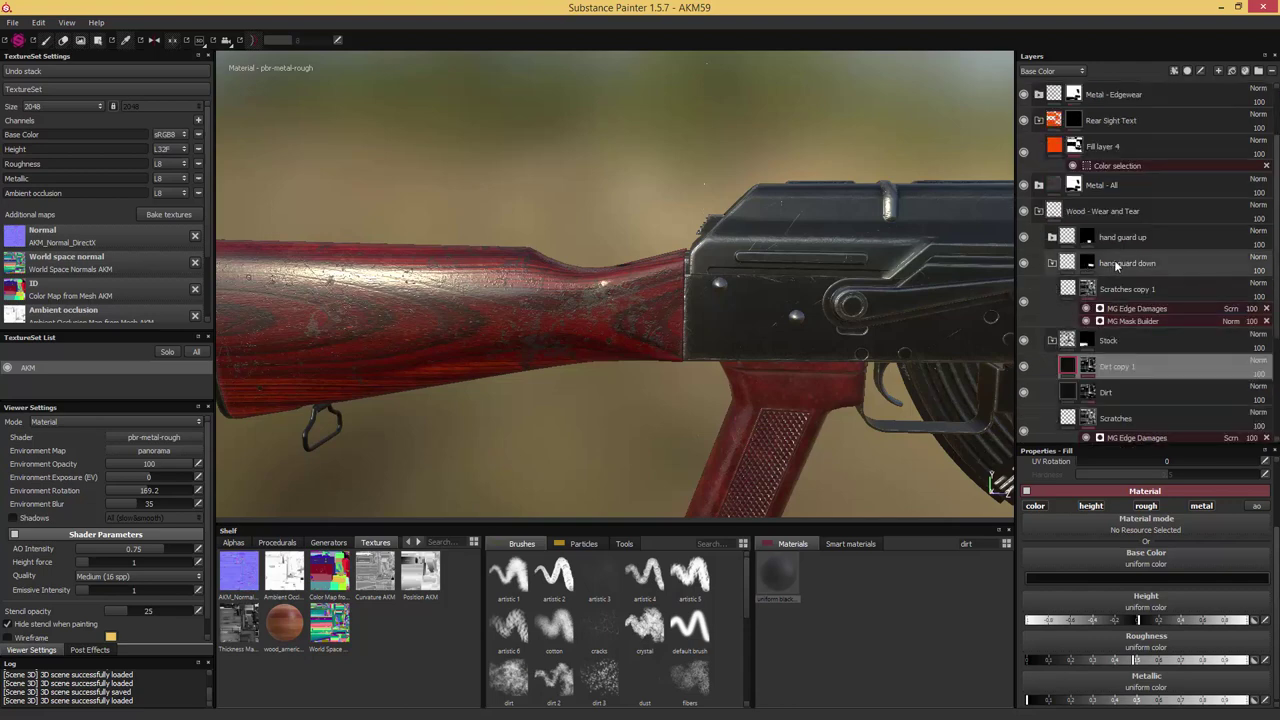
drag(1113, 368, 1146, 275)
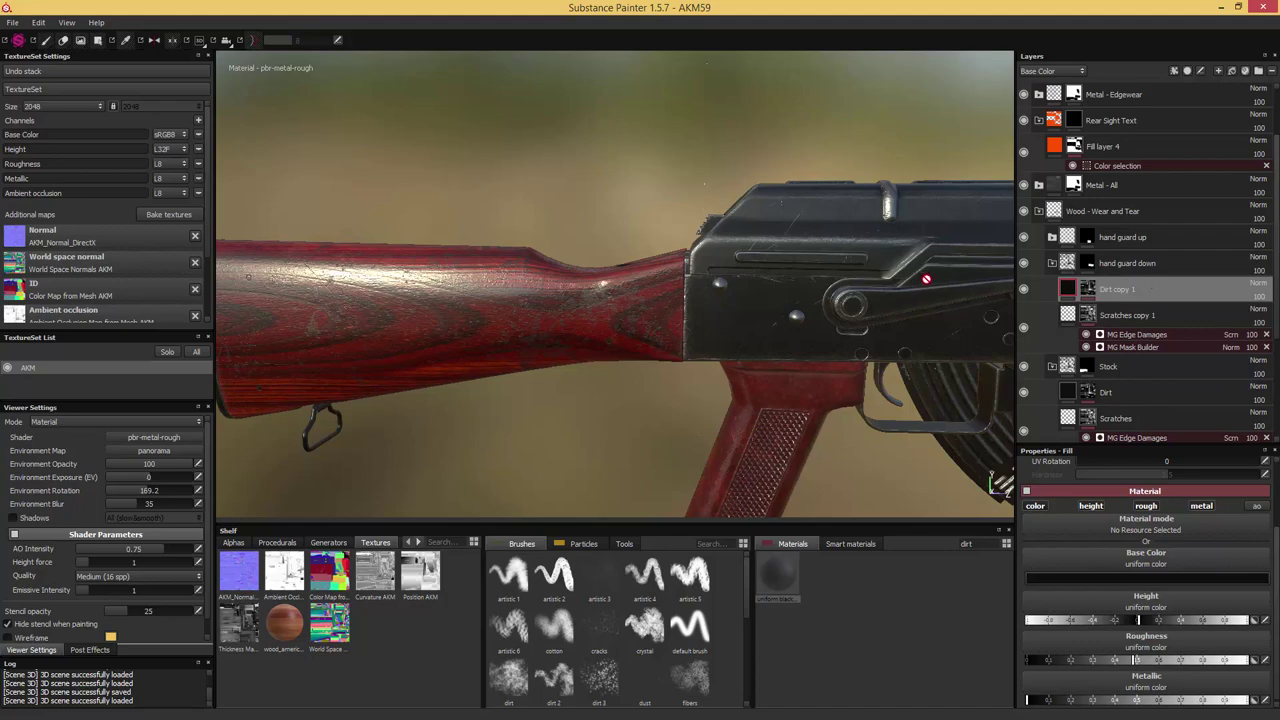
alt+middle_drag(926, 280, 725, 274)
alt+drag(725, 274, 646, 280)
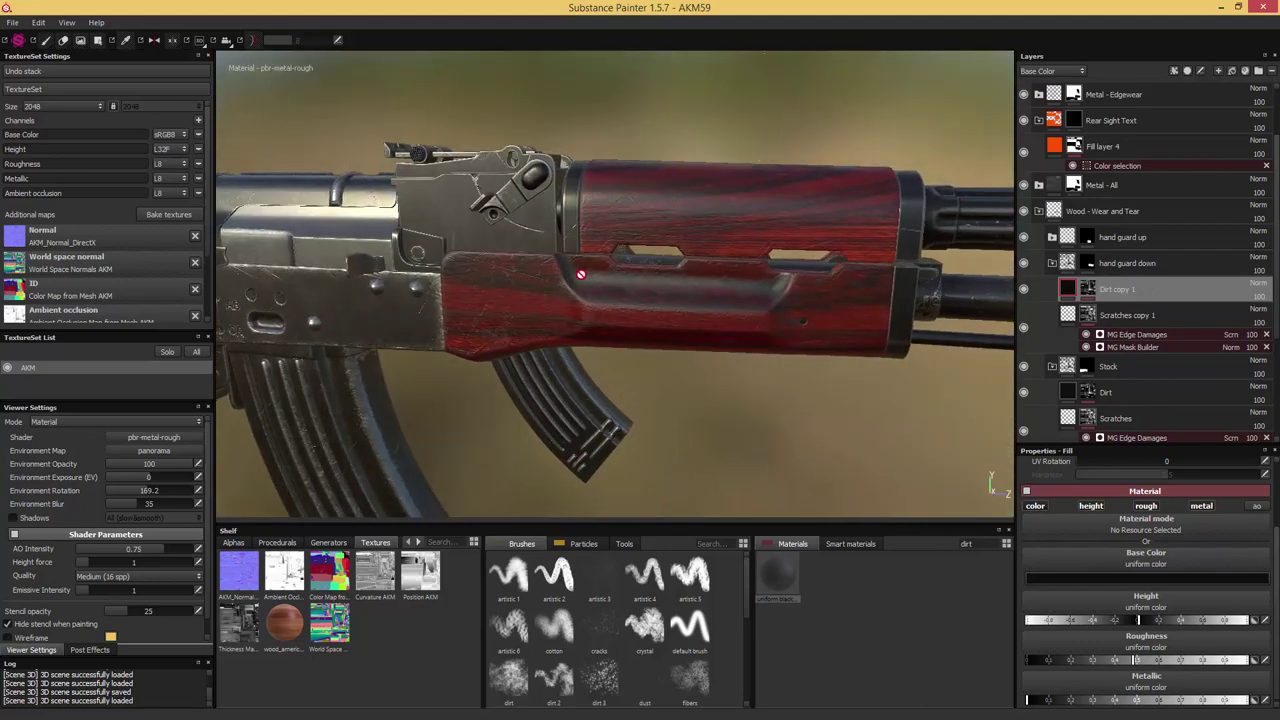
click(1024, 289)
click(1024, 289)
Duplicate the lower handguard's dirt layer and place the copy above the scratches in the hand guard up wear folder
click(1055, 238)
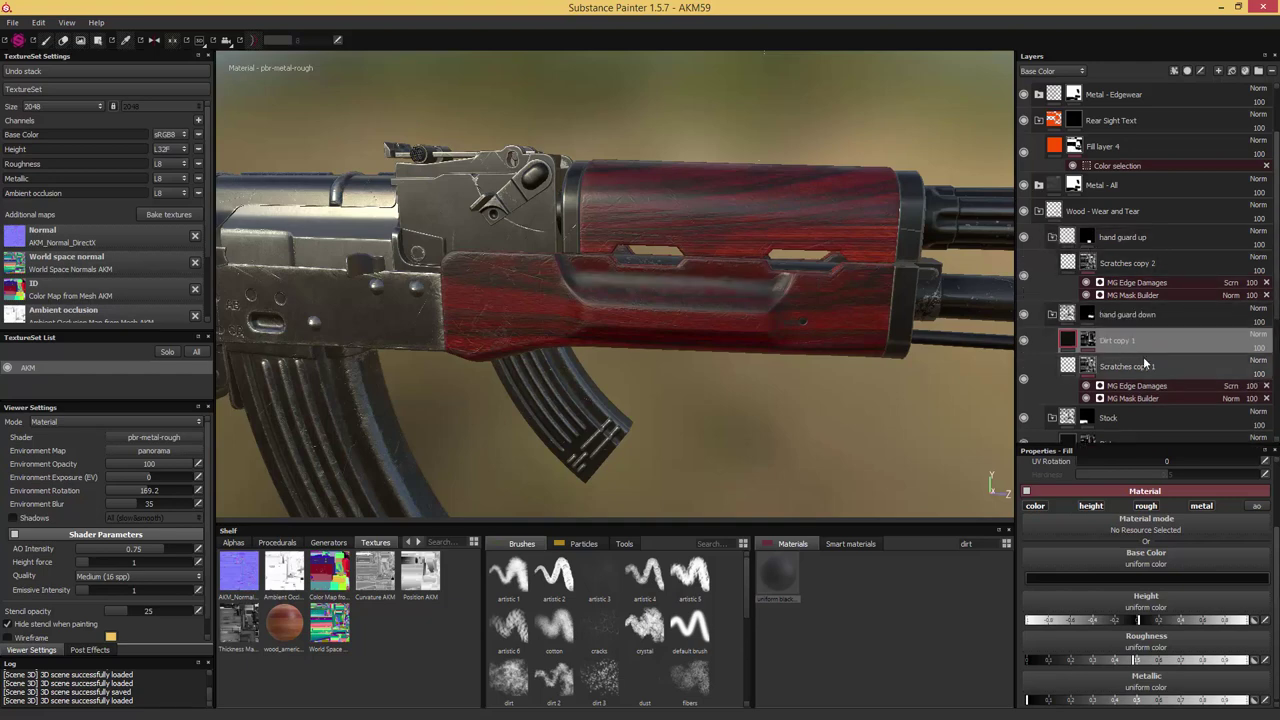
key(ctrl+d)
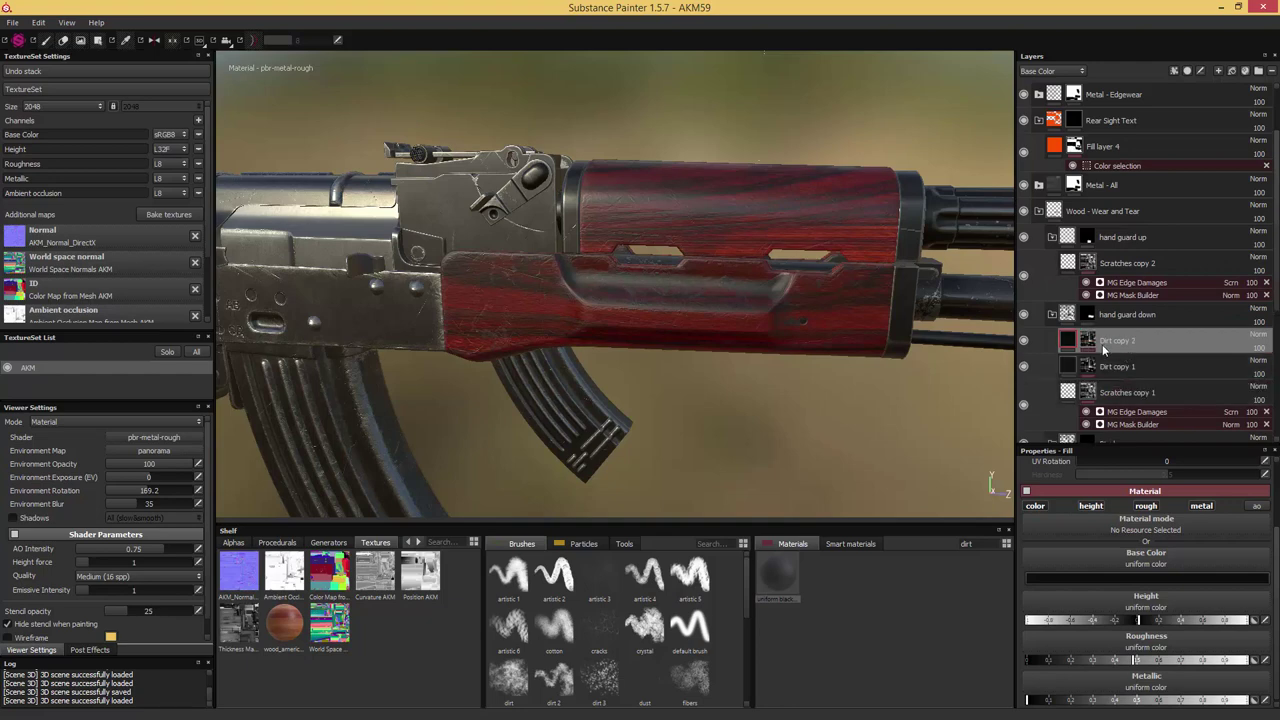
drag(1114, 344, 1127, 258)
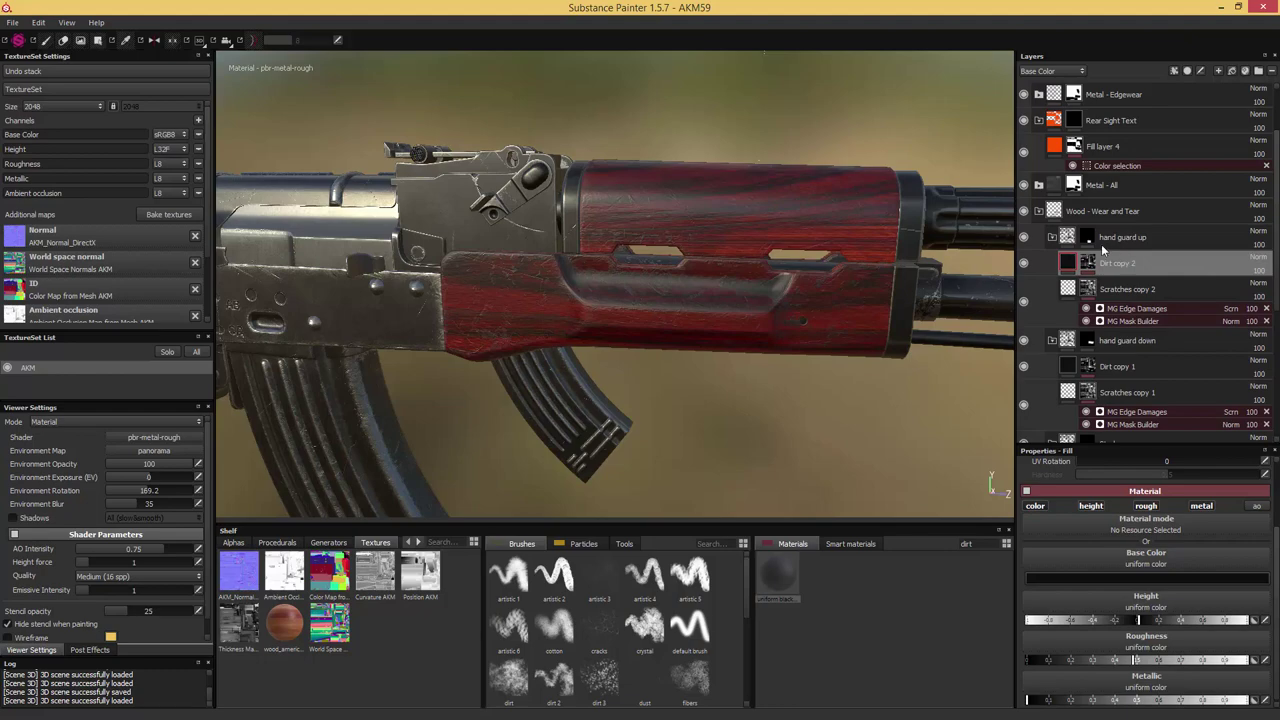
Duplicate the upper handguard's dirt layer into the Pistol Stock - Wear and Tear folder, above the scratches, and inspect the grip
alt+middle_drag(449, 380, 960, 297)
alt+drag(770, 296, 710, 293)
alt+middle_drag(709, 293, 940, 275)
scroll(1141, 265, up, 2)
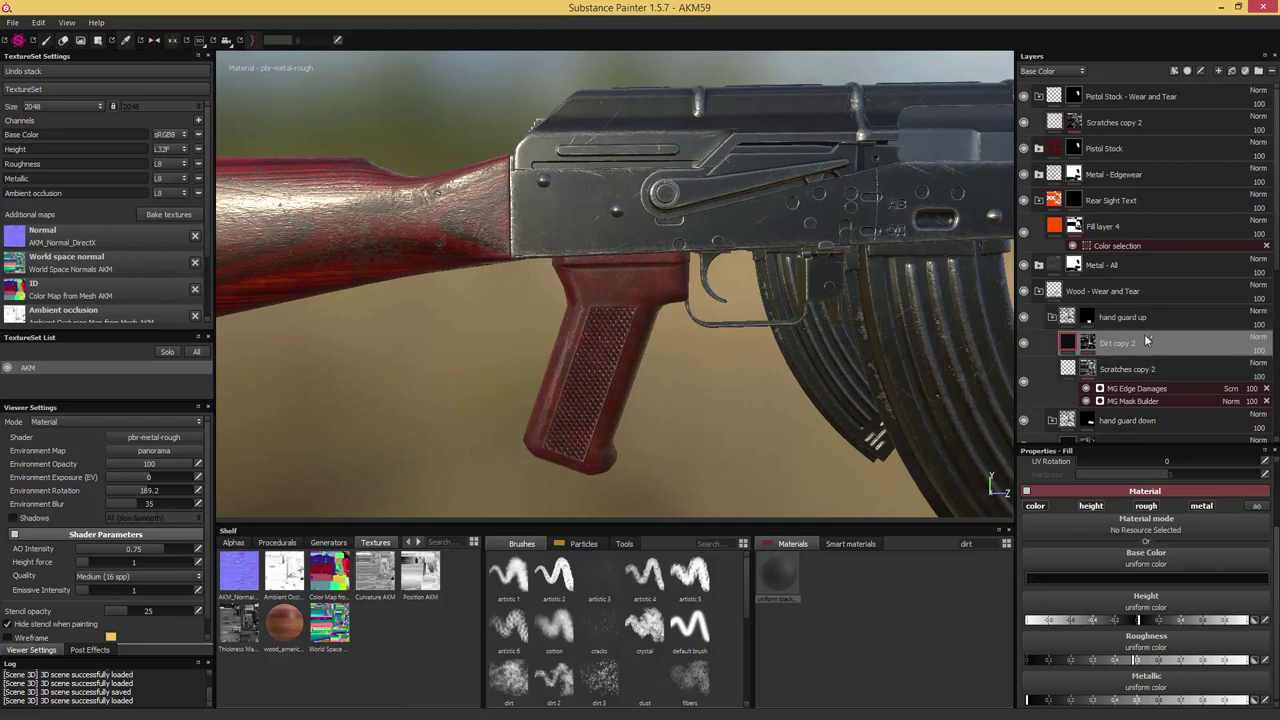
key(ctrl+d)
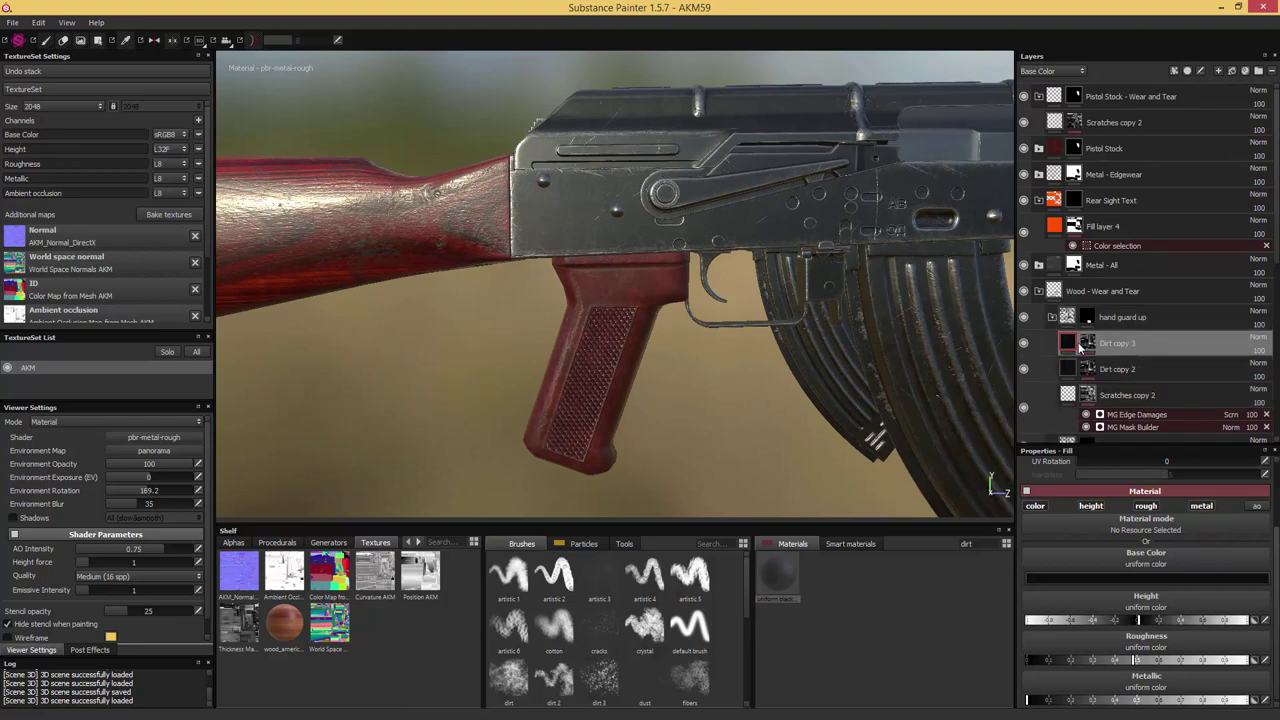
drag(1104, 345, 1146, 109)
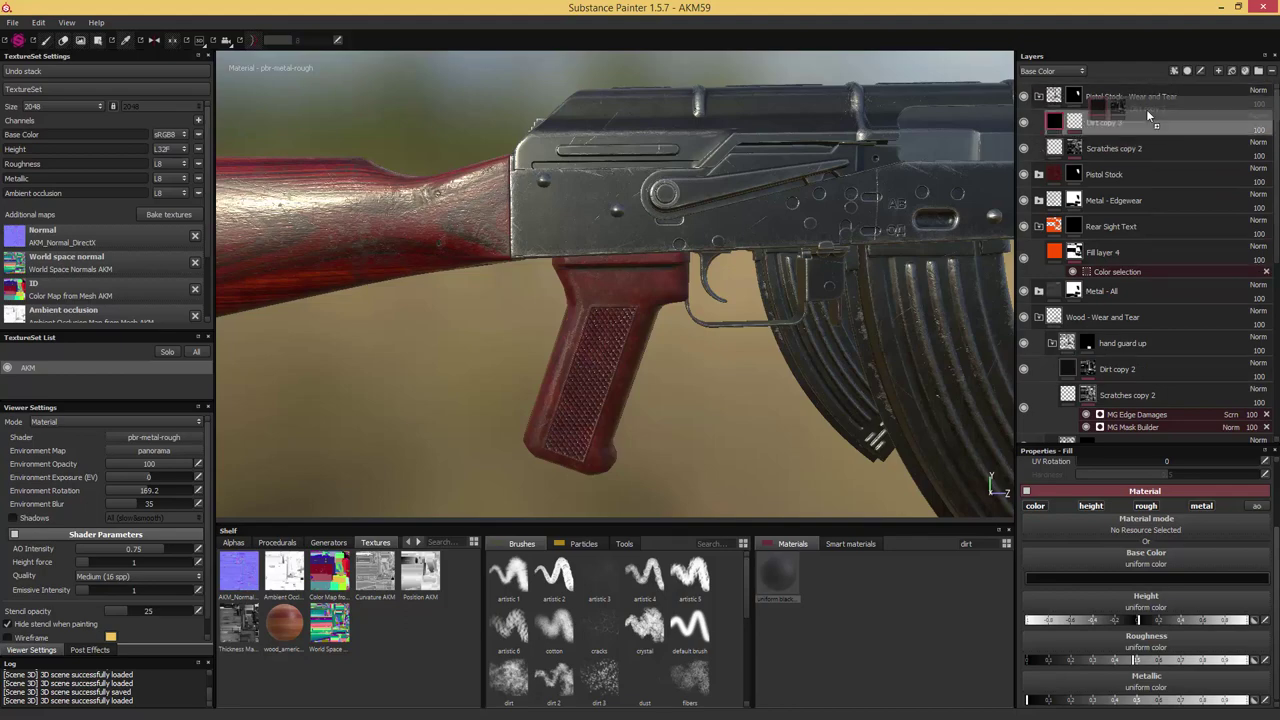
alt+drag(749, 216, 849, 206)
scroll(749, 226, up, 3)
alt+drag(748, 227, 626, 263)
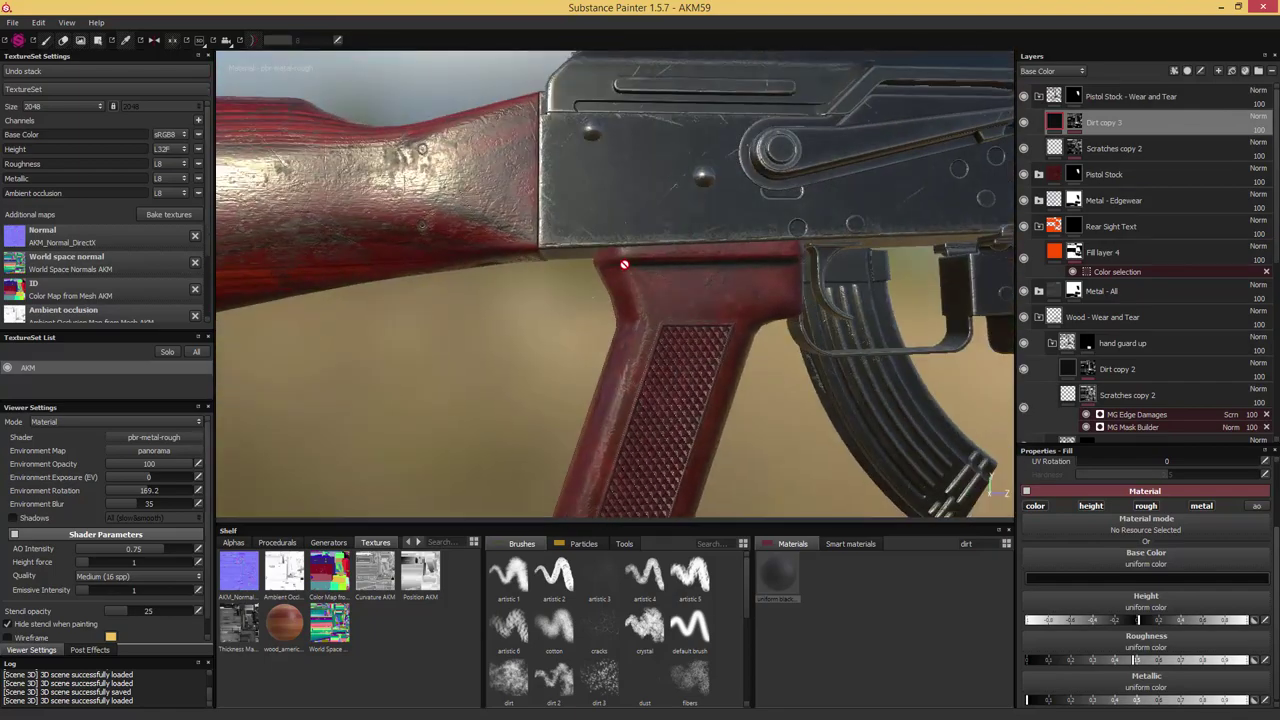
mouse_move(794, 260)
alt+mouse_down()
mouse_move(849, 251)
mouse_move(534, 243)
mouse_move(558, 260)
mouse_move(634, 257)
alt+mouse_up()
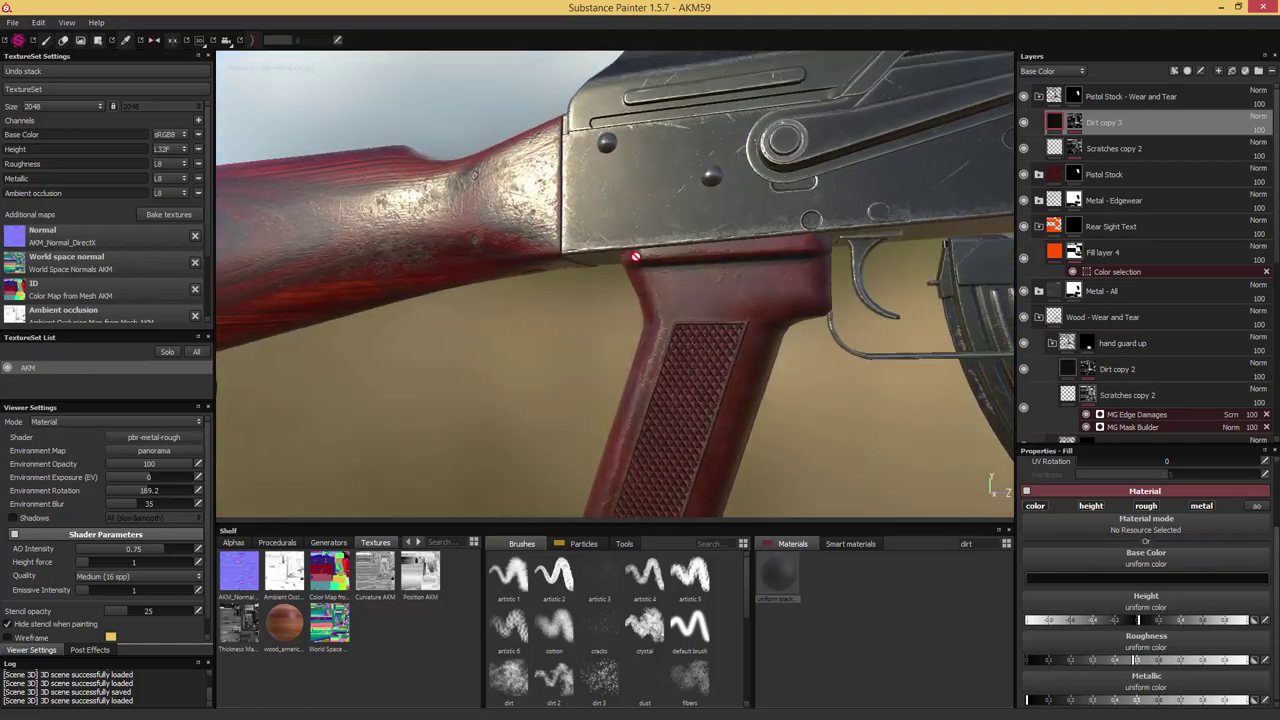
Reduce the opacity of the MG Dirt generator on the pistol grip's dirt mask to 31 and check the whole rifle
click(1074, 124)
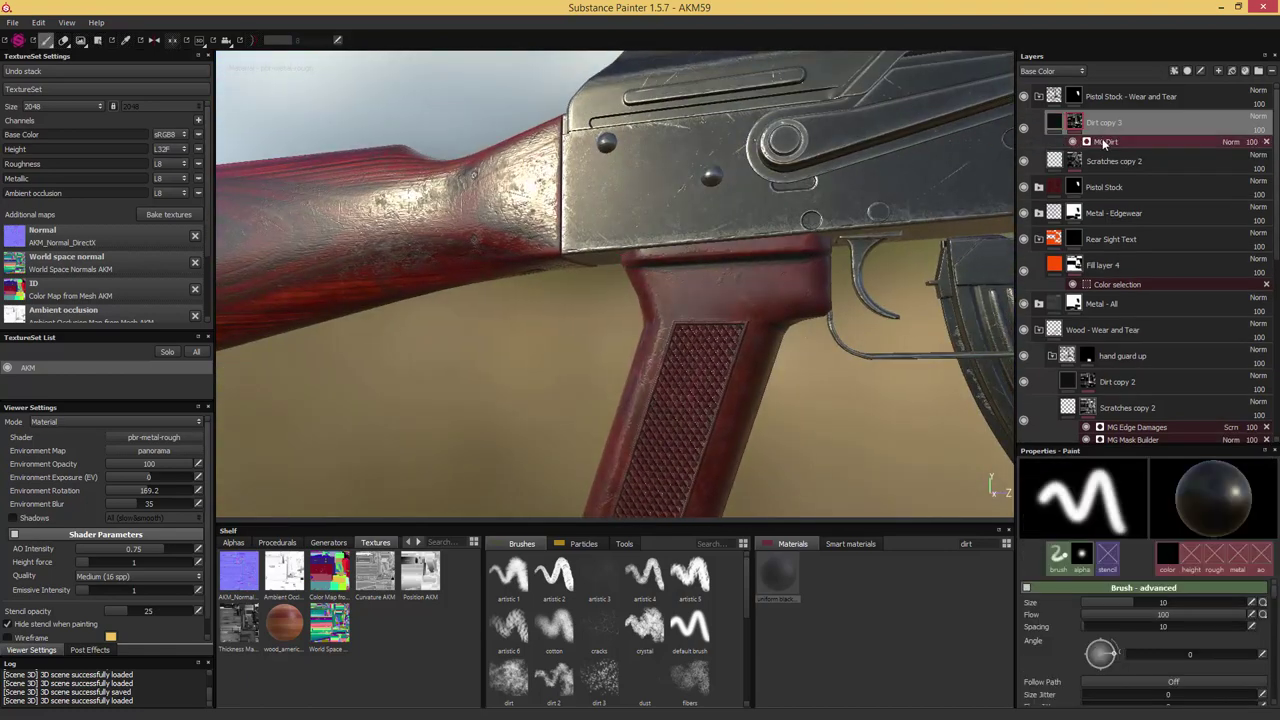
click(1165, 142)
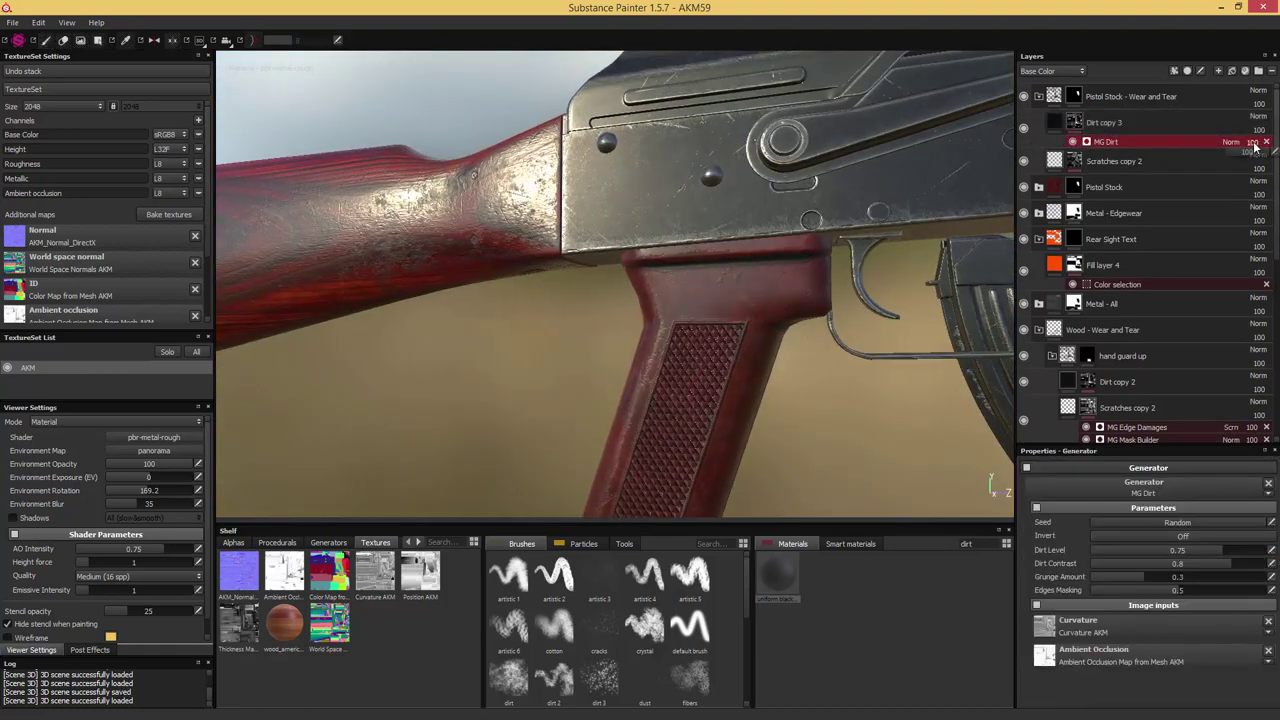
drag(1258, 143, 1238, 154)
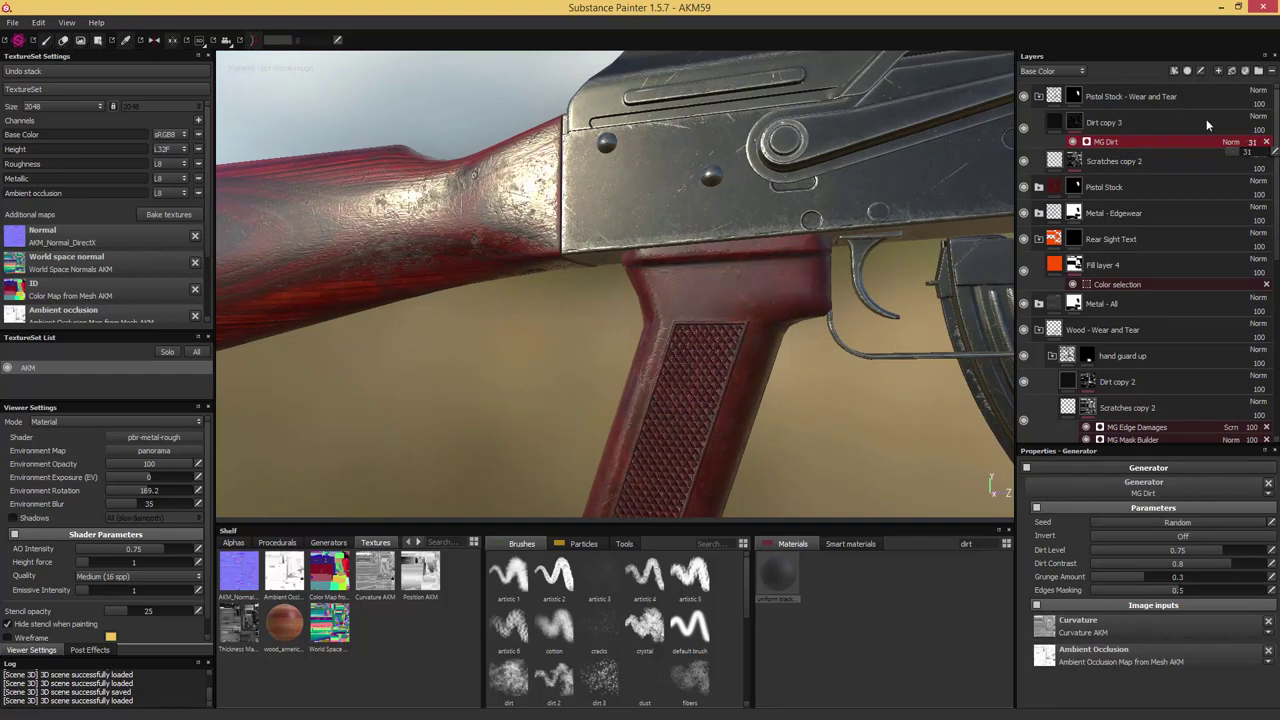
alt+drag(877, 234, 894, 254)
scroll(881, 240, down, 5)
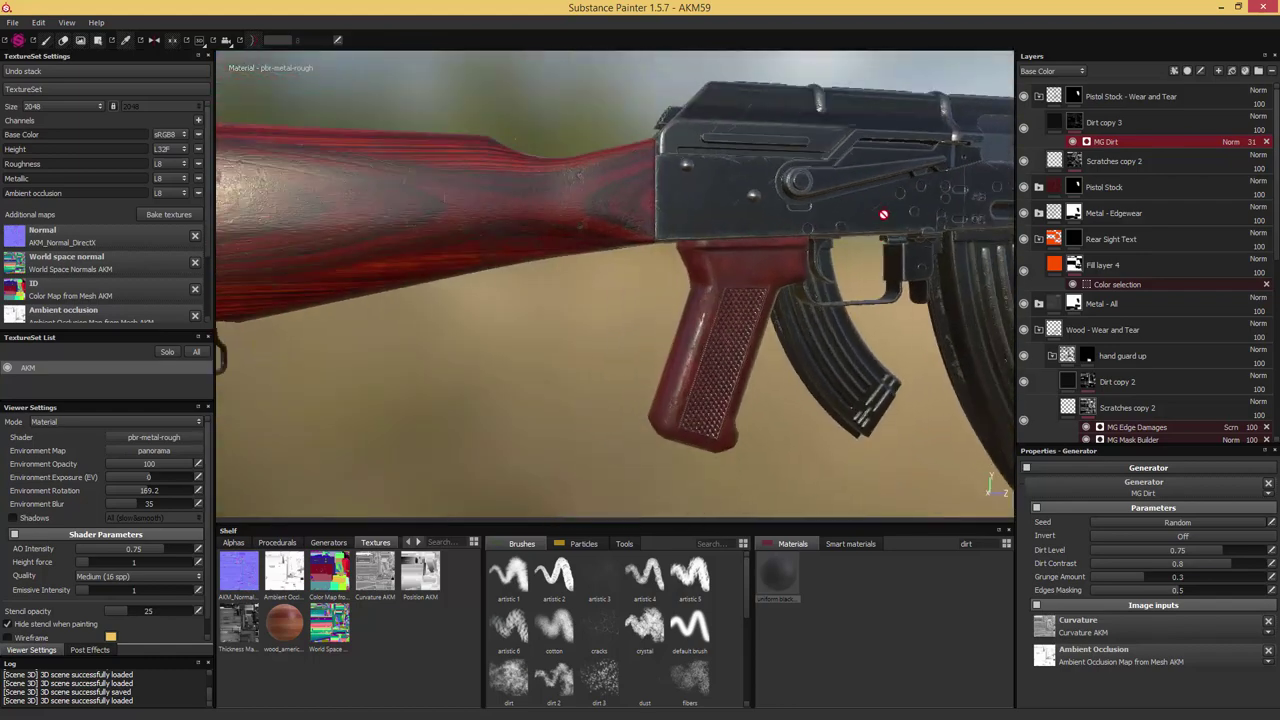
alt+middle_drag(889, 203, 728, 208)
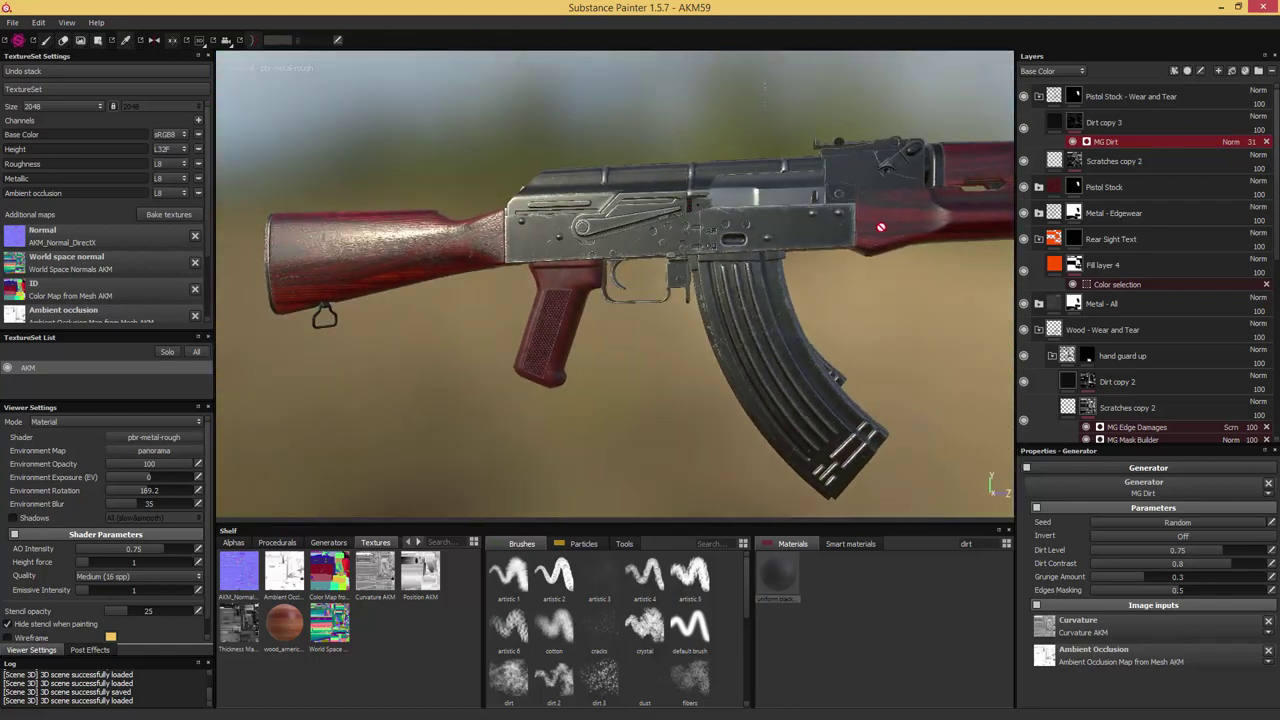
Collapse the Pistol Stock - Wear and Tear, Rear Sight Text, Wood - Wear and Tear and Wood folders in the layer stack
click(1040, 98)
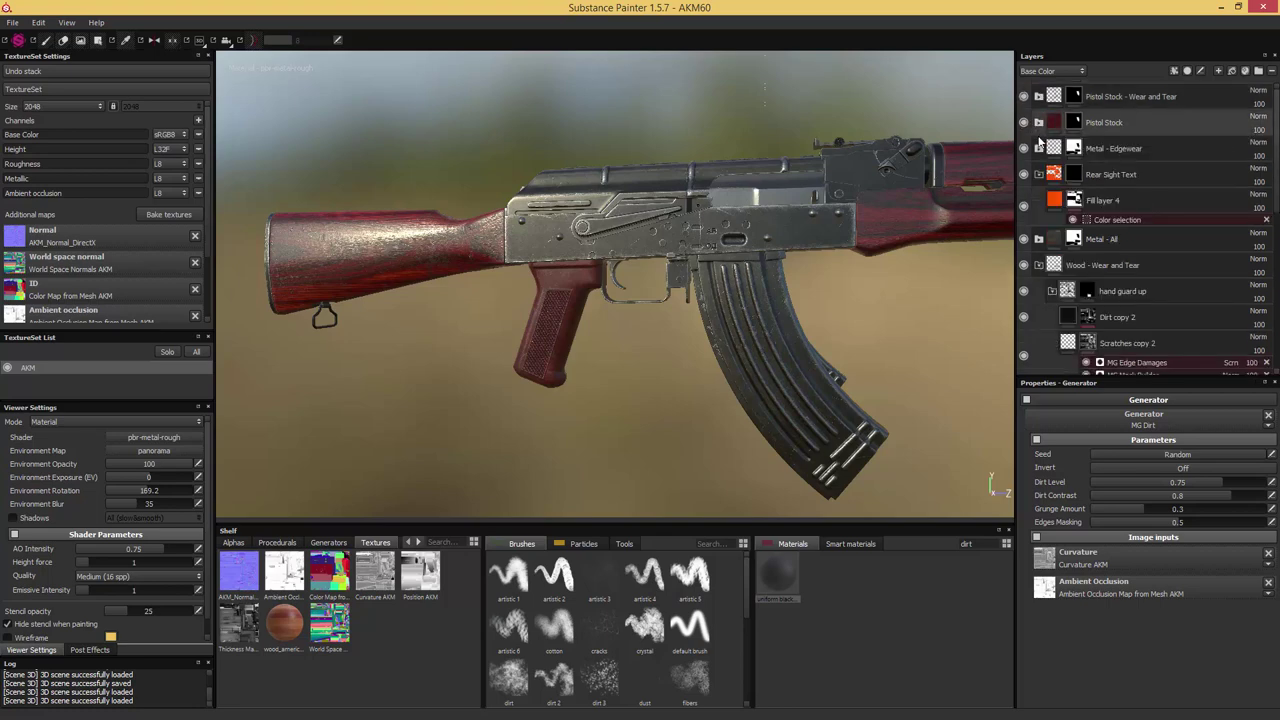
click(1039, 174)
click(1039, 226)
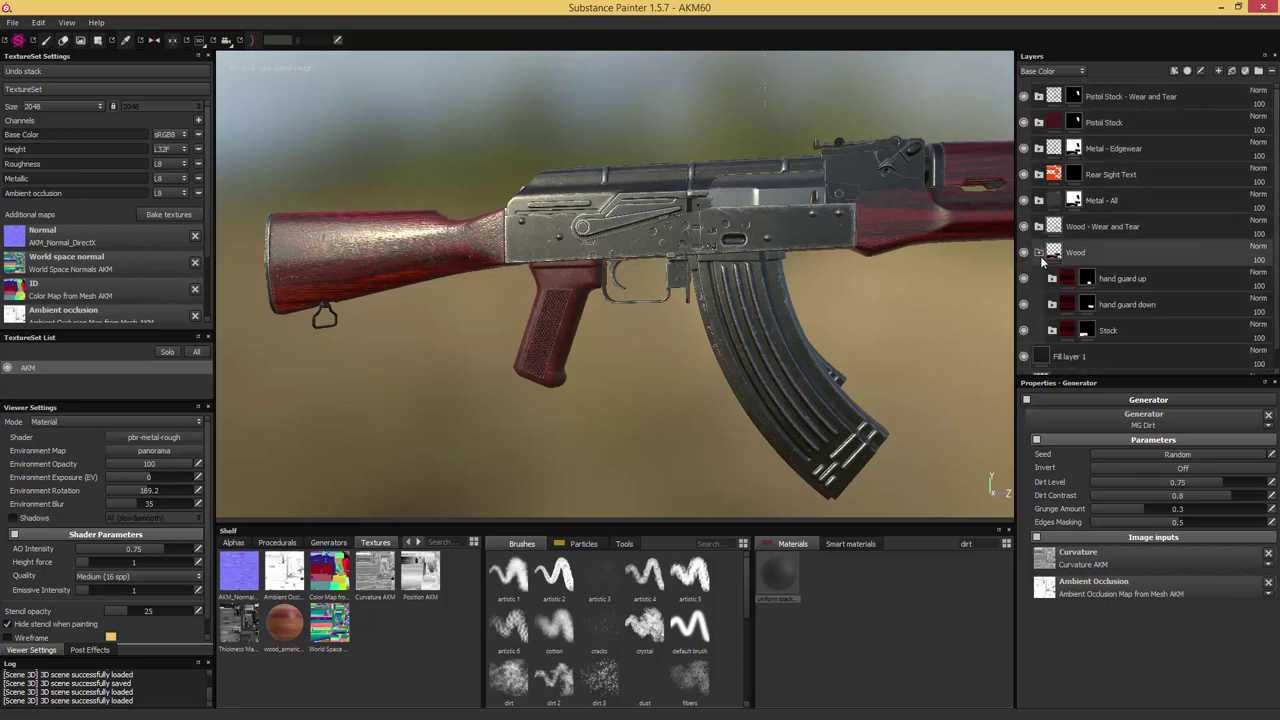
click(1039, 255)
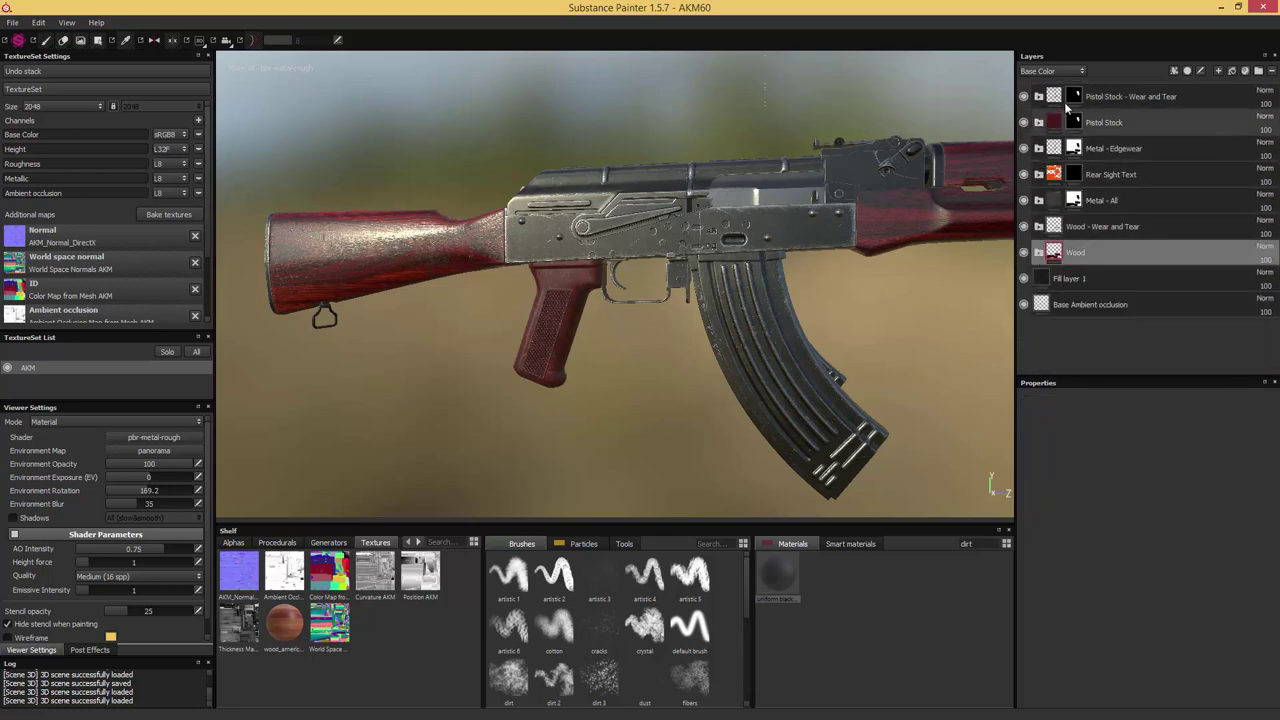
Add a folder at the top of the layer stack and name it "Wear and Tear - Global"
click(1145, 97)
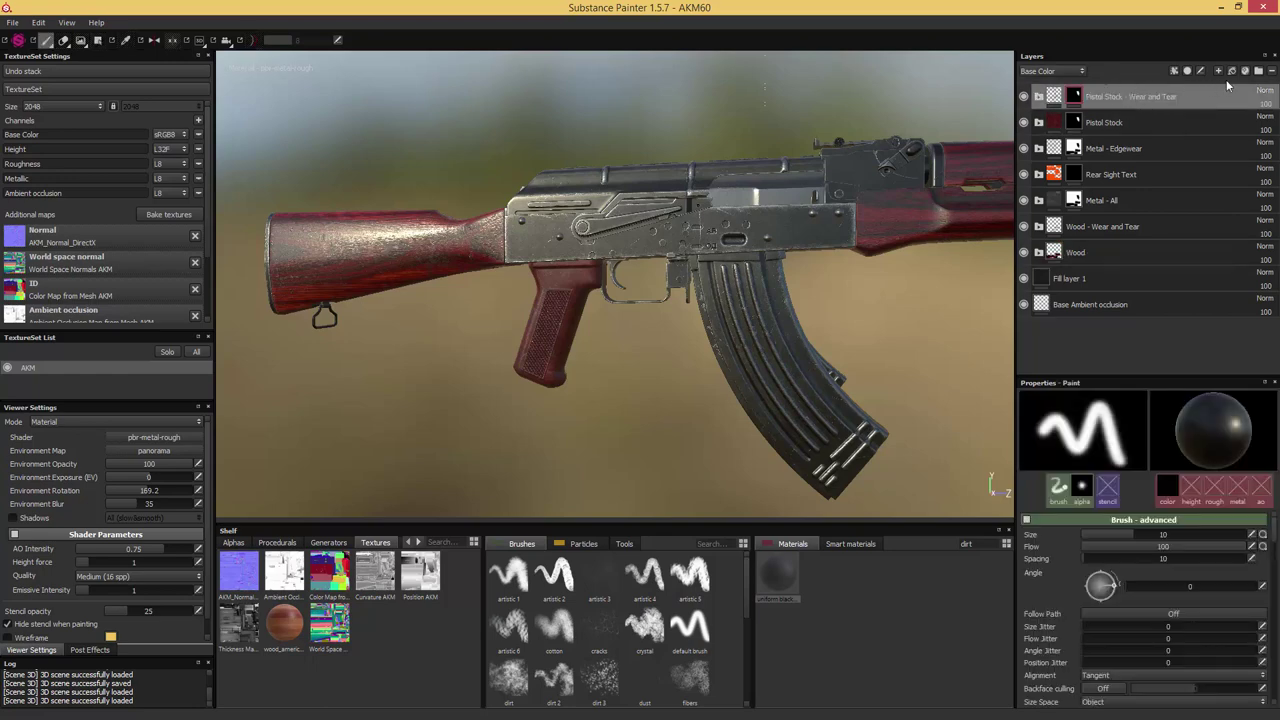
click(1259, 72)
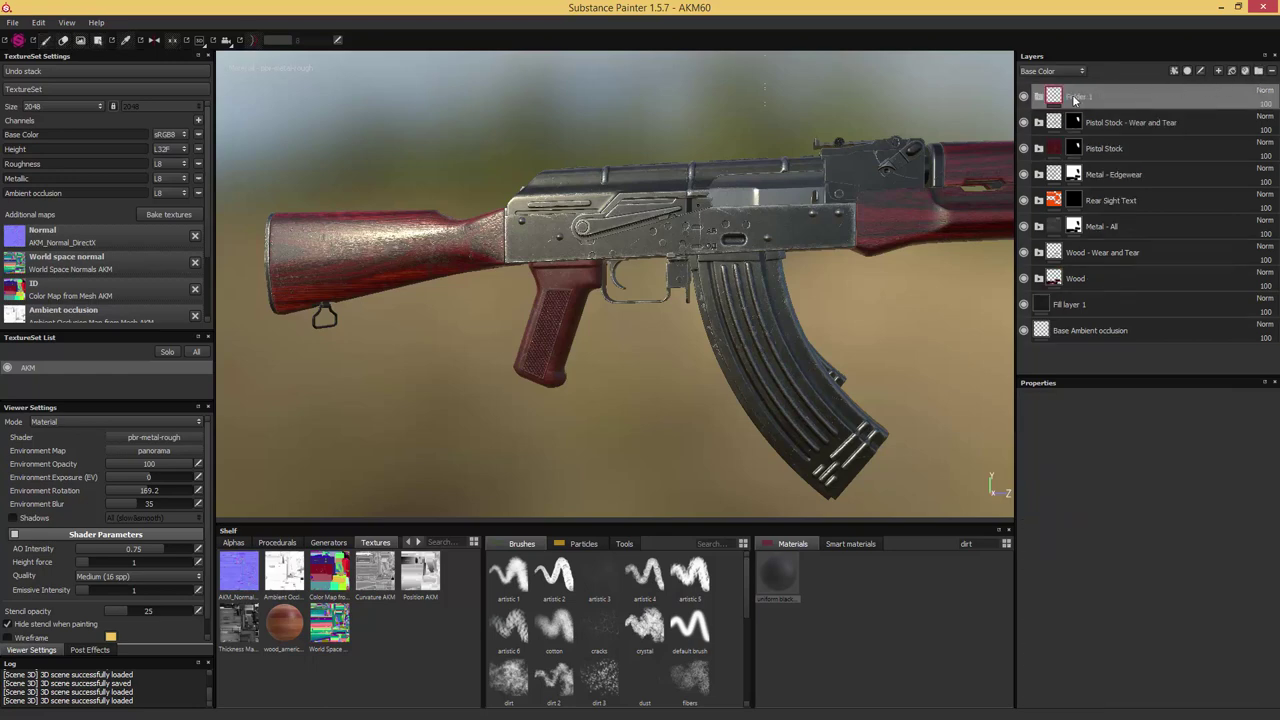
double_click(1075, 97)
text(Wear and Tear - Global)
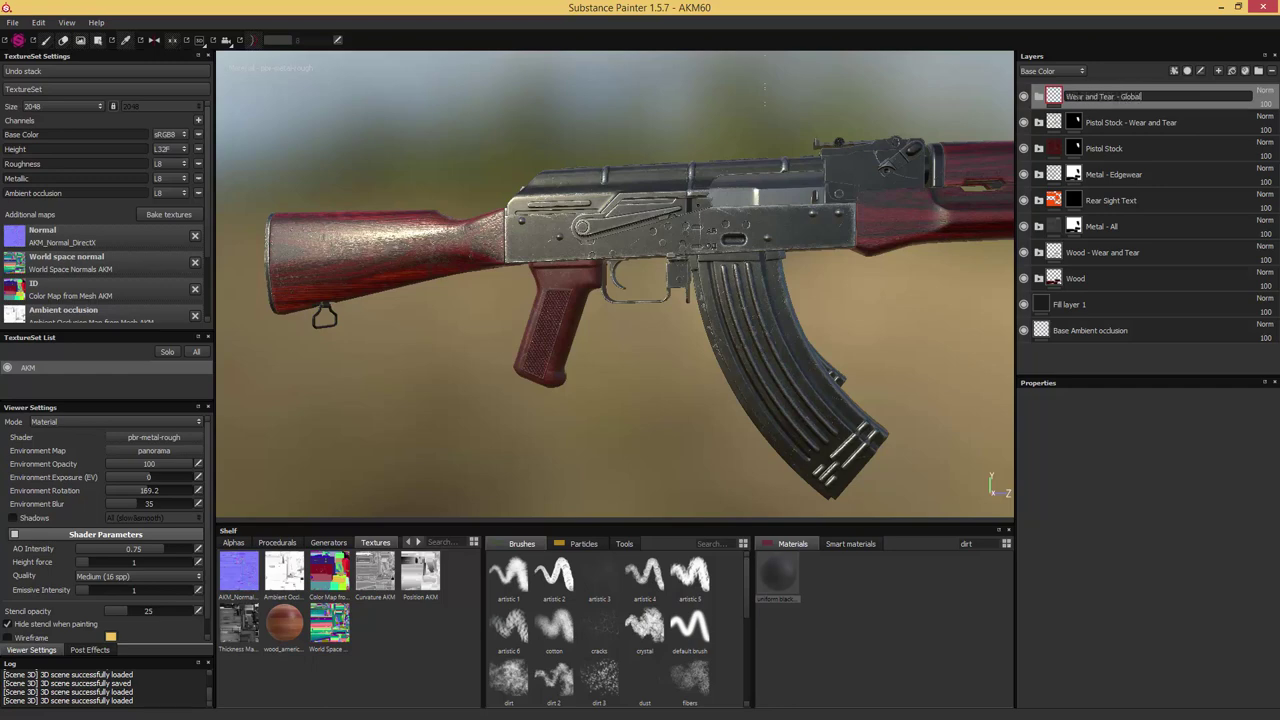
key(Return)
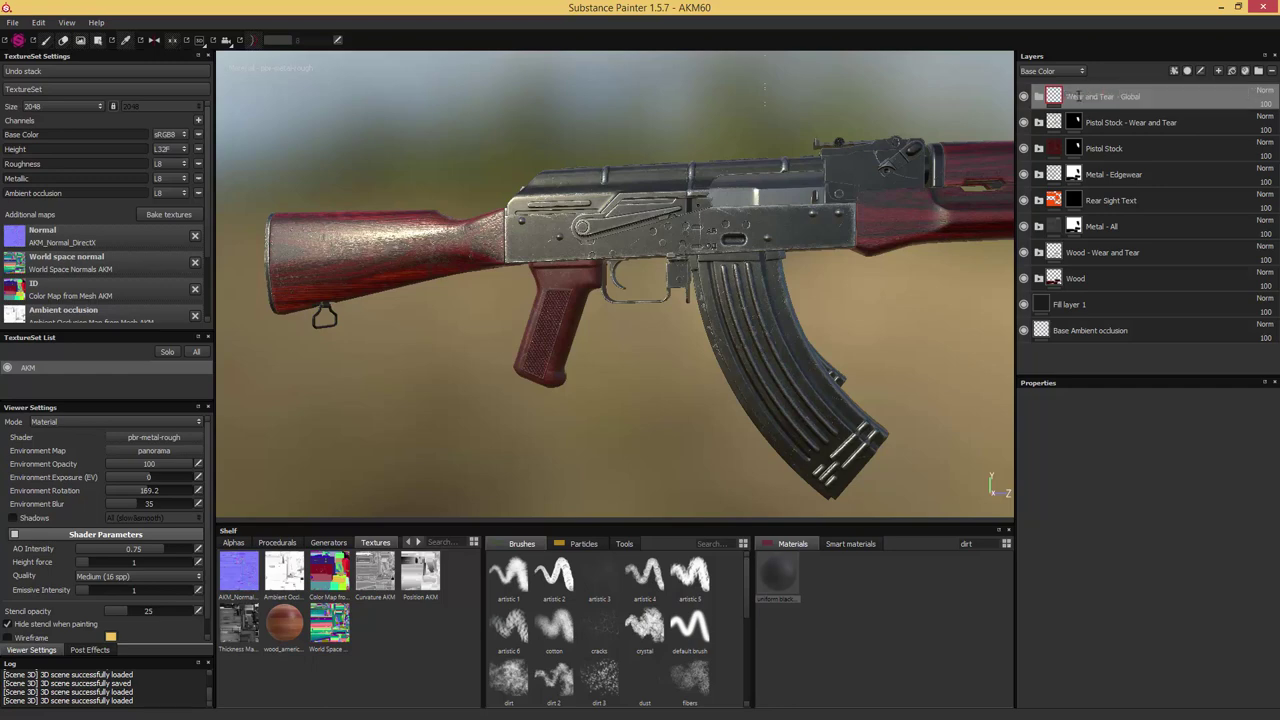
Add a fill layer inside the Wear and Tear - Global folder and give it a black mask
click(1233, 72)
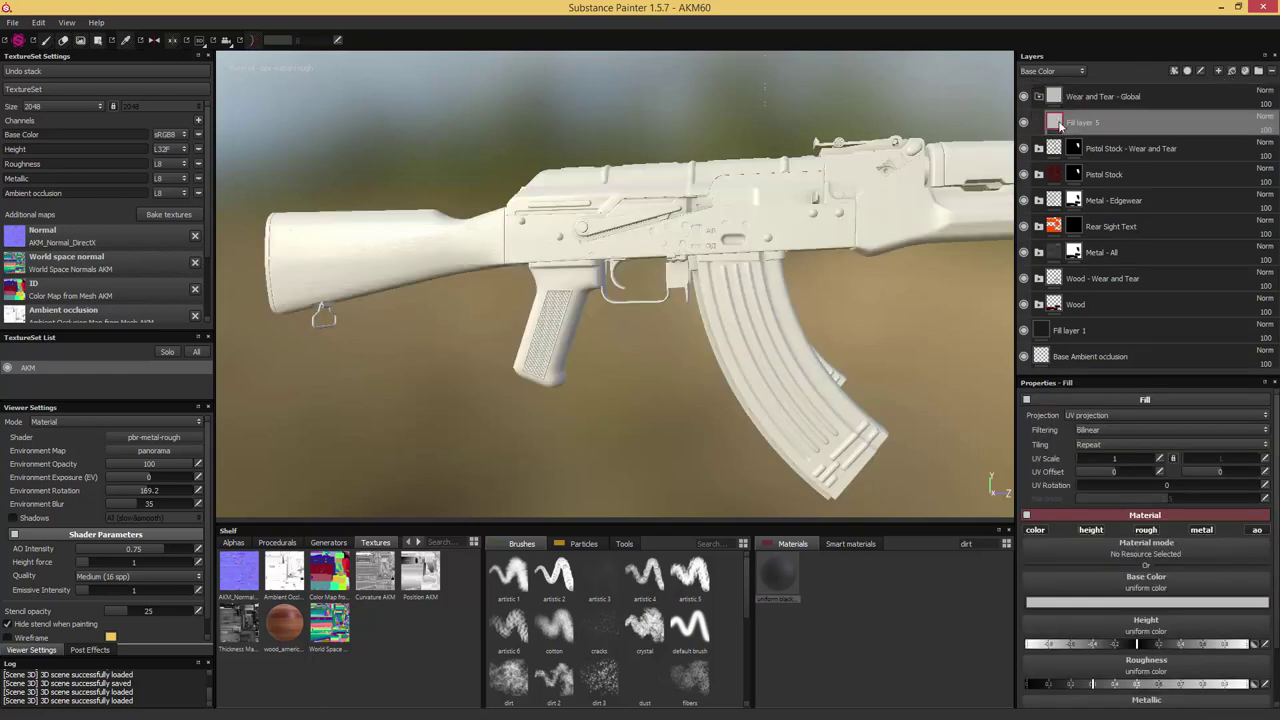
right_click(1057, 126)
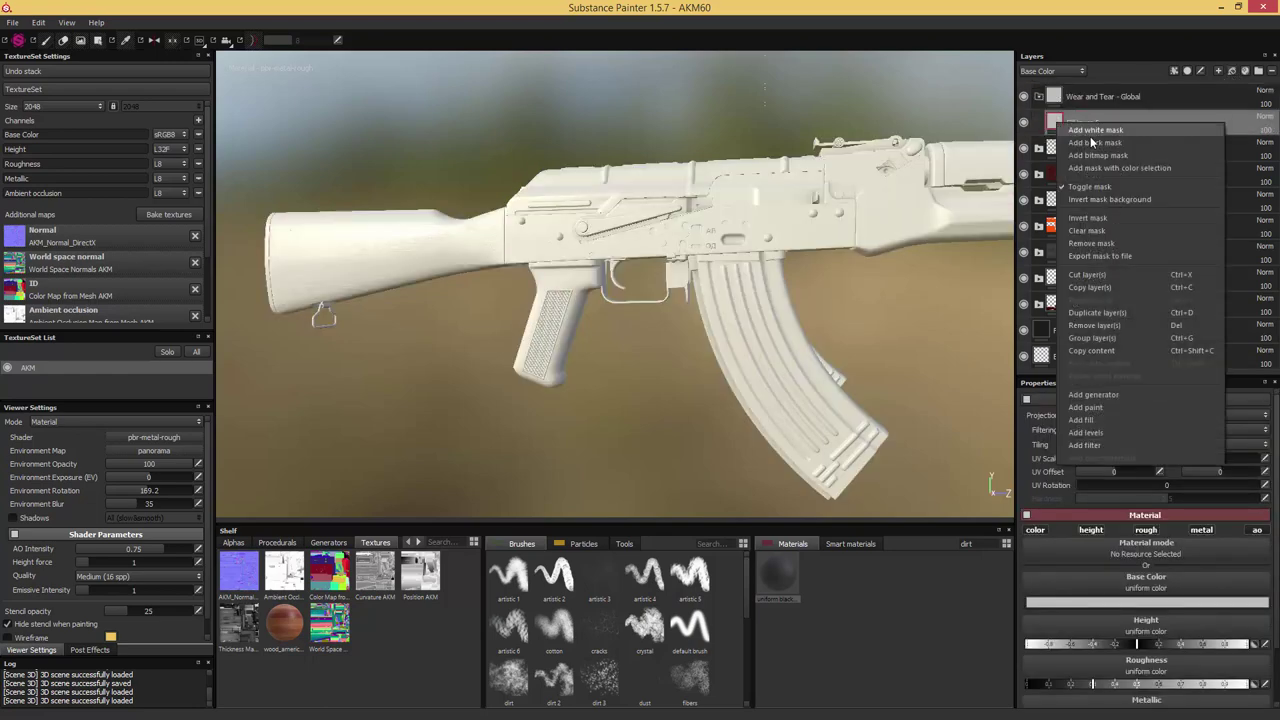
click(1091, 146)
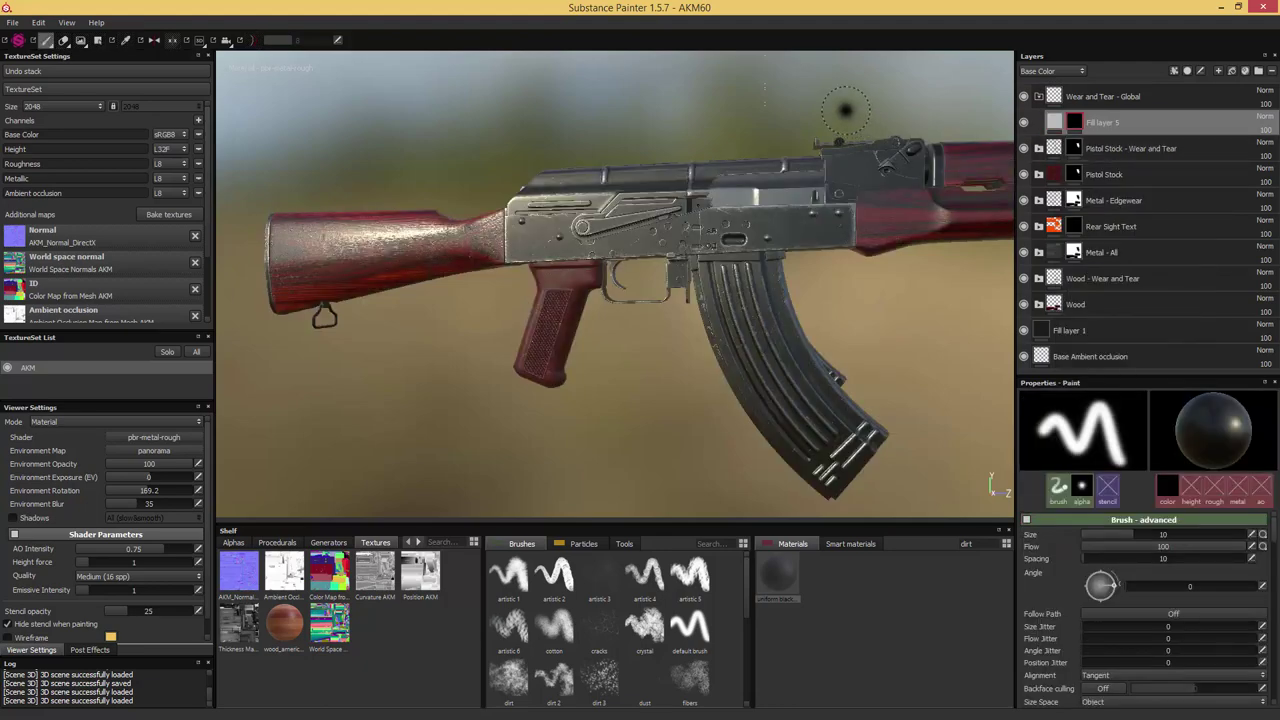
Add an MG Dirt generator to the global fill layer's mask, with the receiver in close view under rotated lighting
alt+drag(793, 103, 866, 134)
scroll(866, 134, up, 5)
alt+middle_drag(843, 149, 837, 231)
shift+right_drag(822, 226, 858, 226)
right_click(1076, 123)
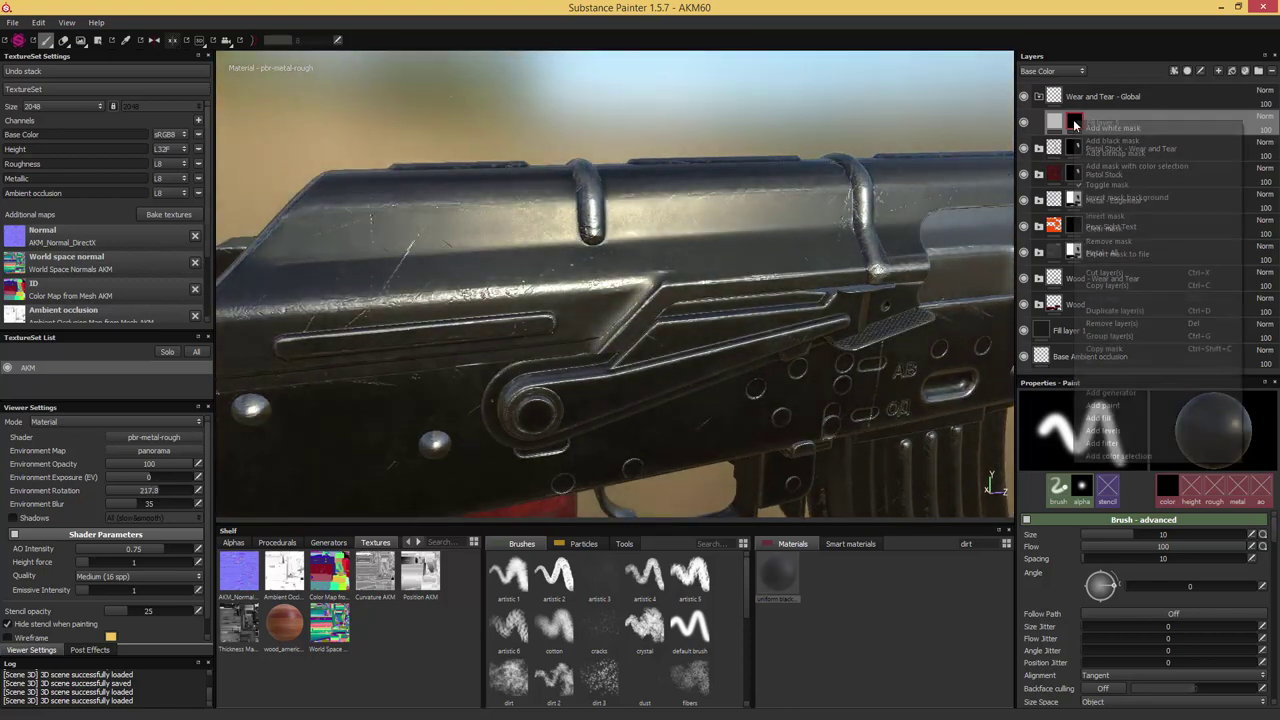
click(1125, 392)
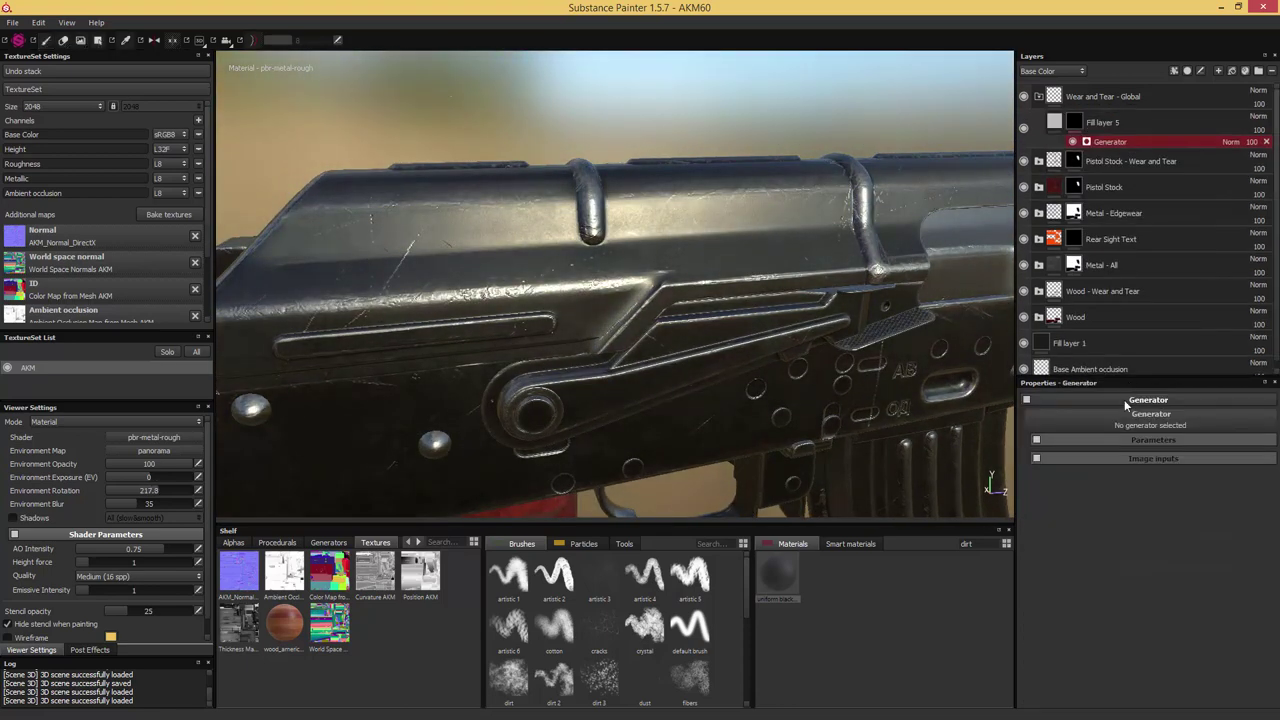
click(1113, 416)
click(1107, 440)
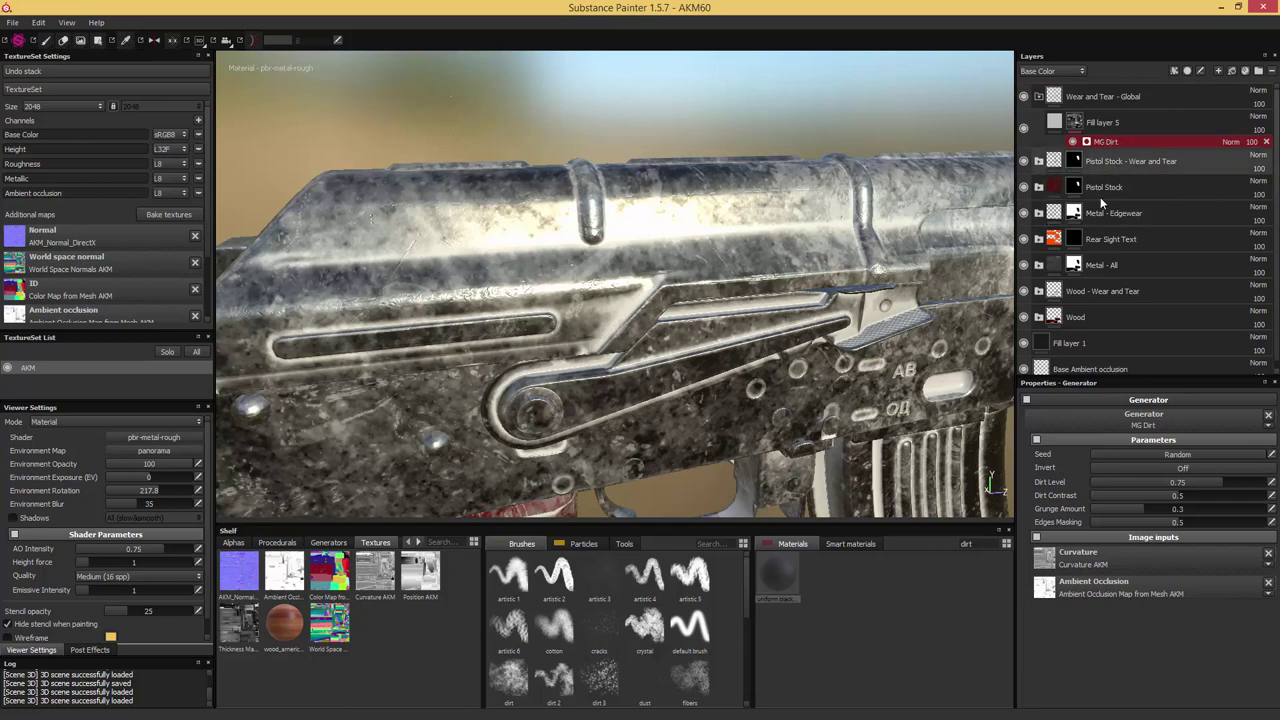
Set the global MG Dirt generator's grunge amount to 0.14 and its dirt level to 0.77
click(1133, 508)
drag(1133, 508, 1116, 506)
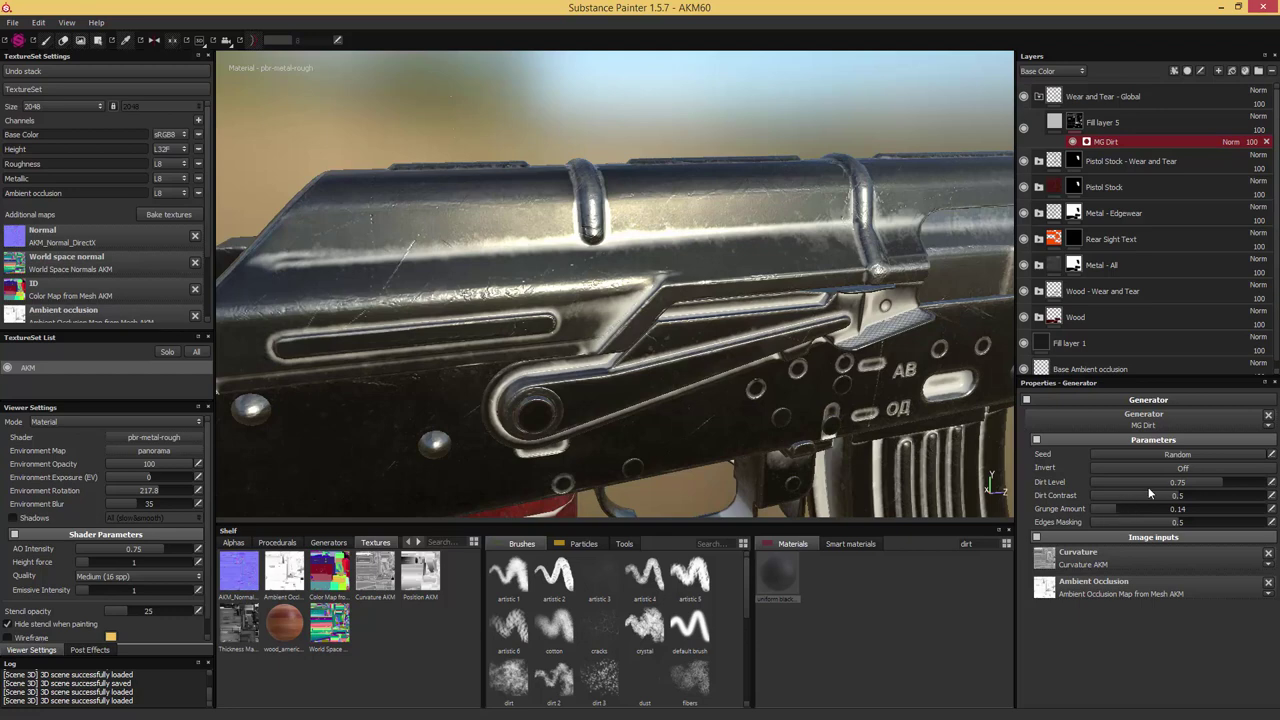
click(1224, 481)
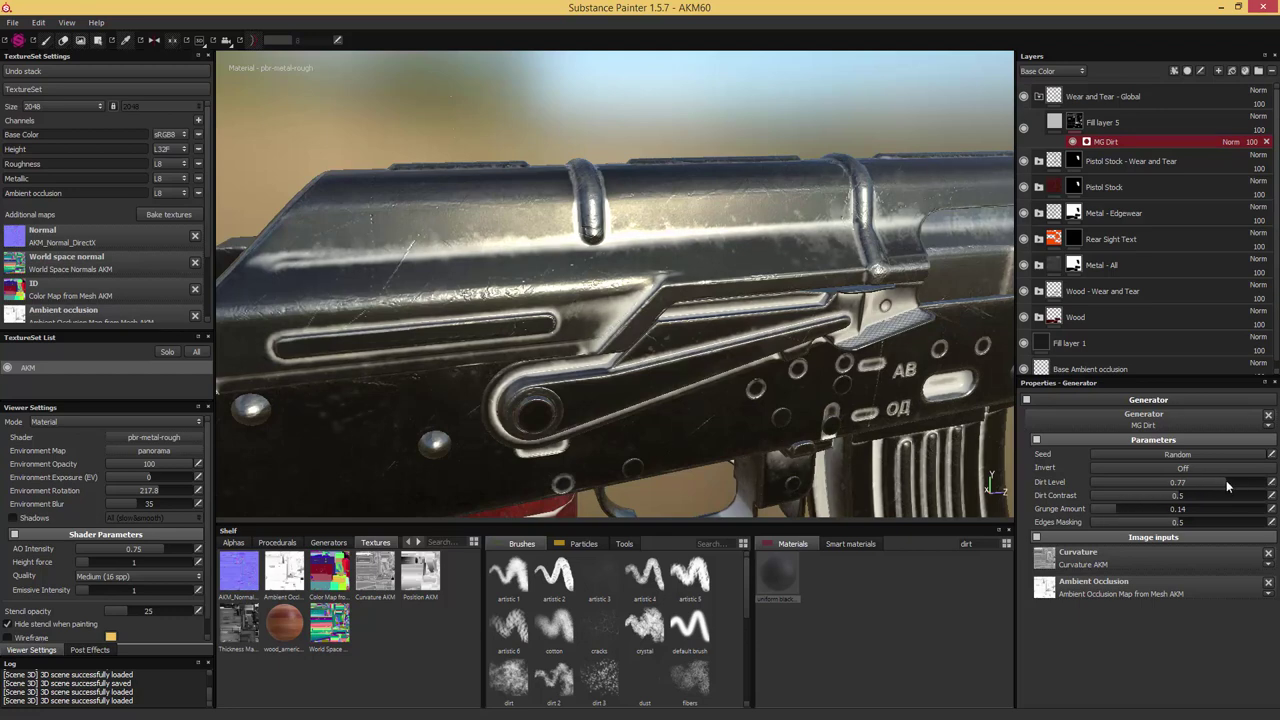
Disable the metallic channel of the fill layer in Wear and Tear - Global and raise its roughness to the maximum
click(1053, 126)
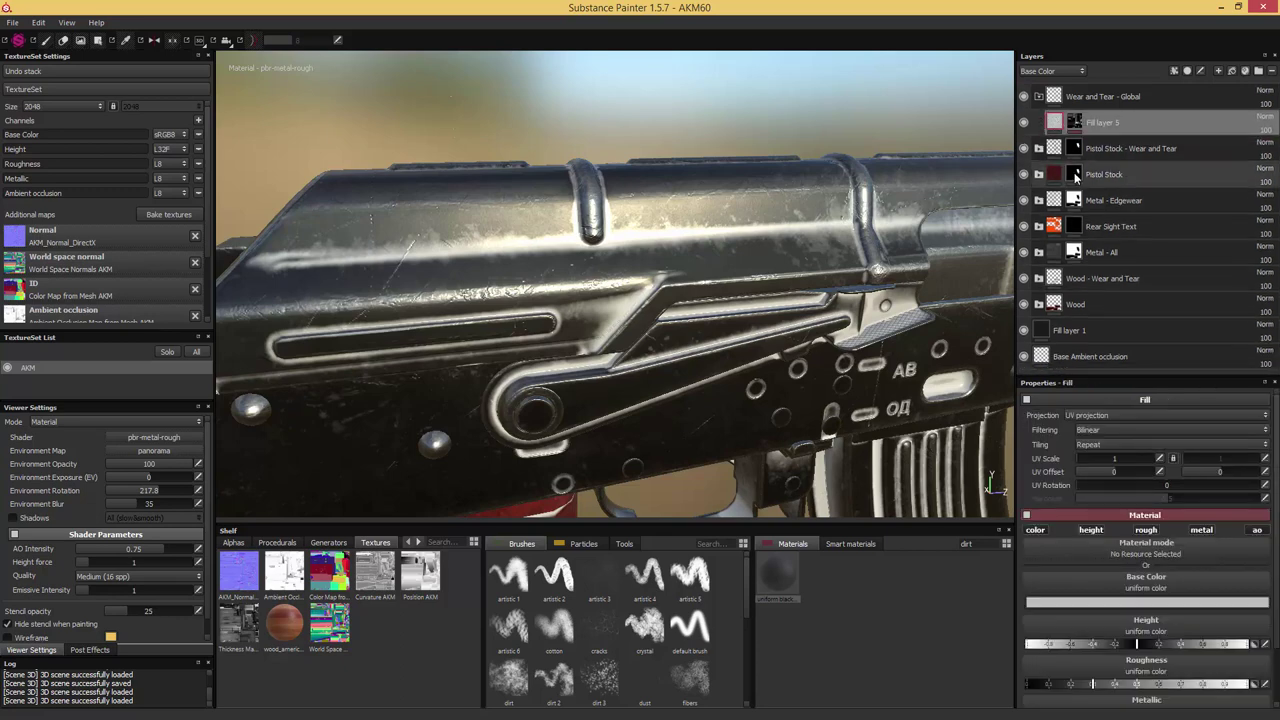
click(1201, 529)
click(1202, 531)
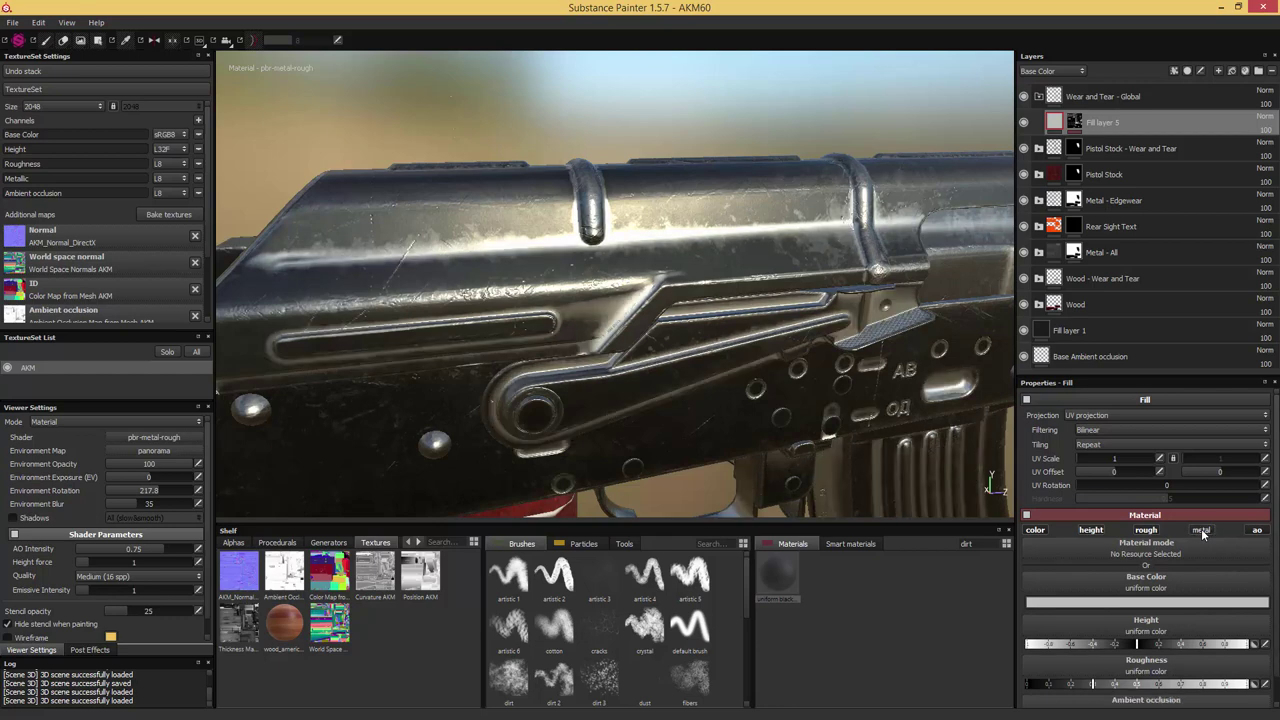
click(1202, 531)
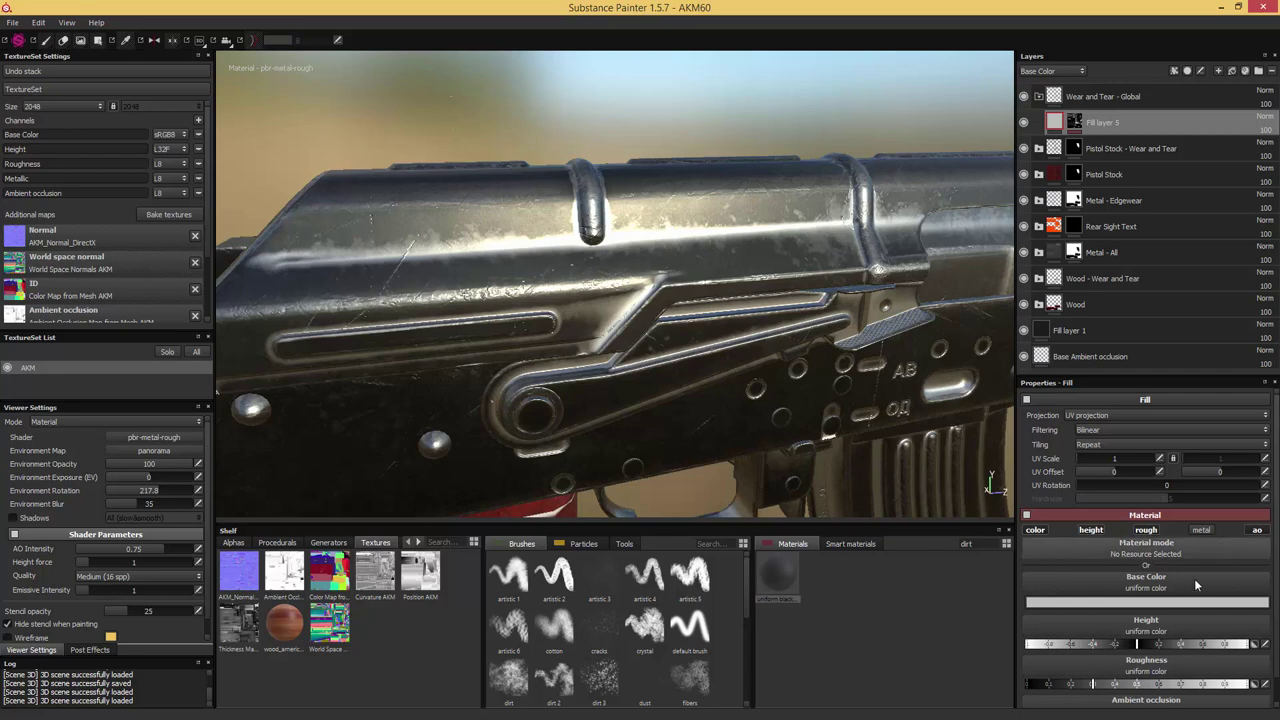
drag(1095, 686, 1248, 686)
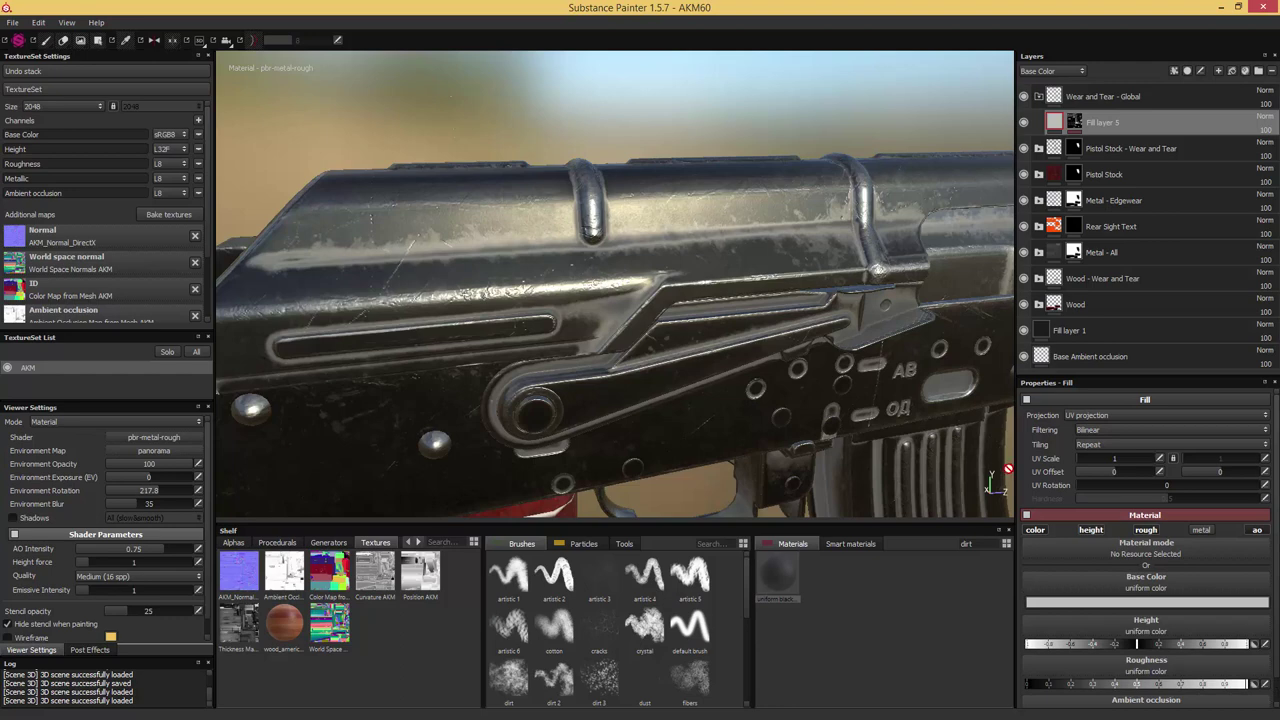
Set the global dirt fill's base color to a dark brown with RGB values 0.046, 0.028, 0.019
click(1049, 604)
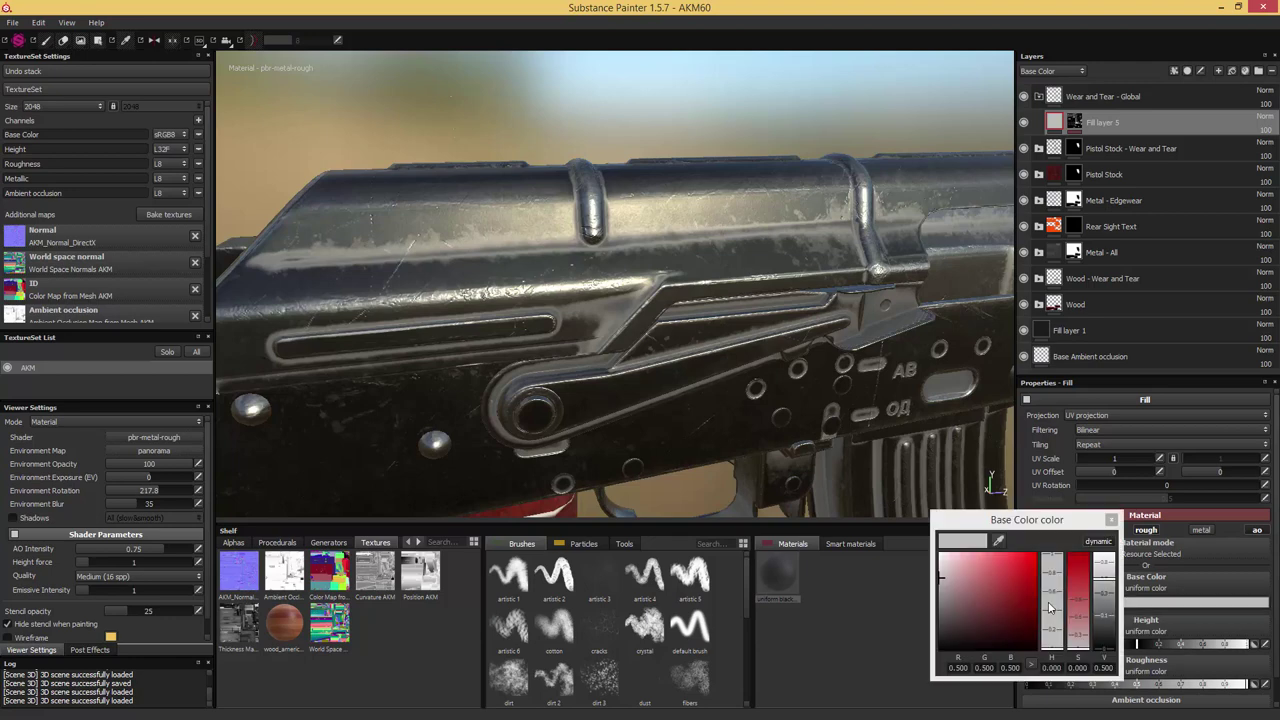
click(1009, 611)
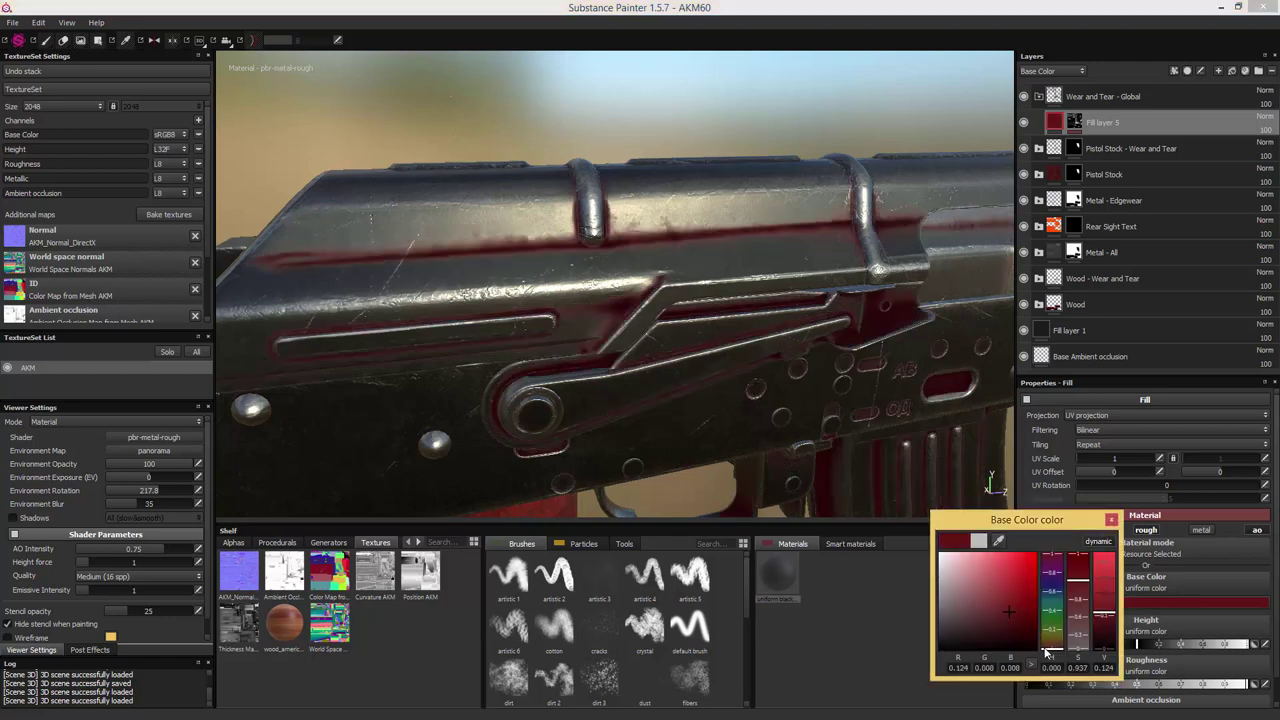
drag(1051, 652, 1051, 651)
click(1015, 628)
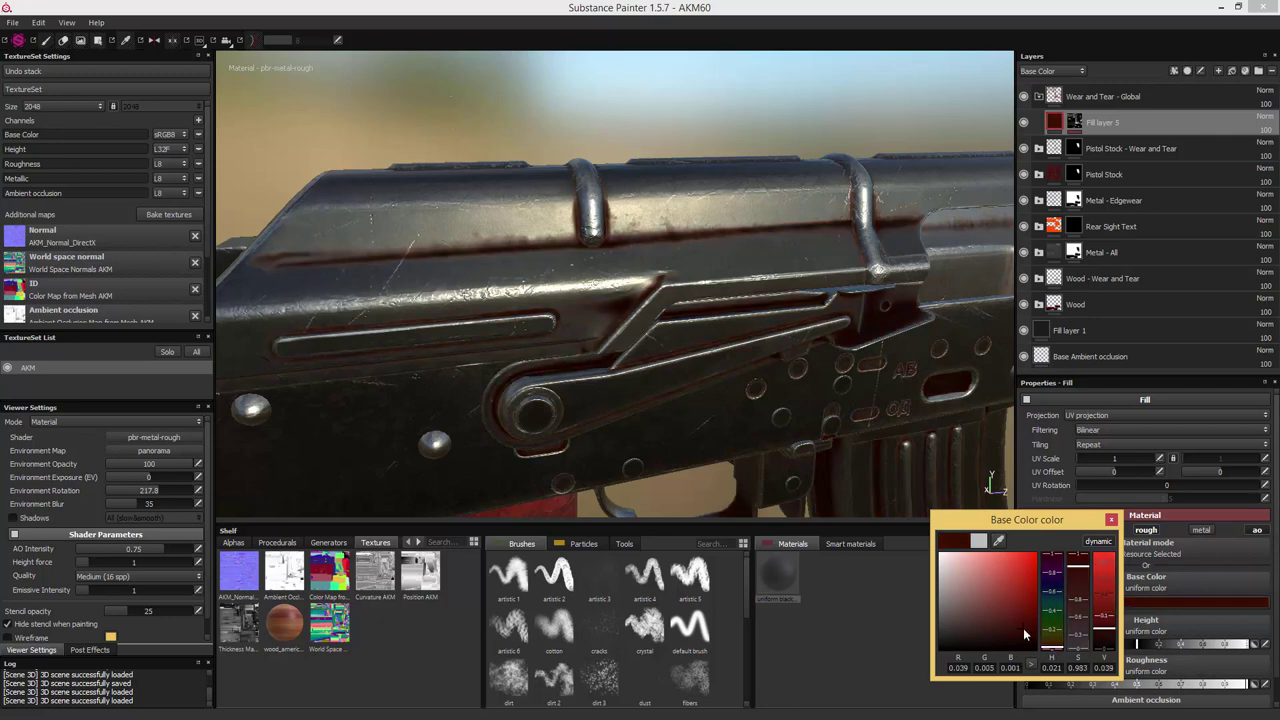
drag(1003, 622, 977, 622)
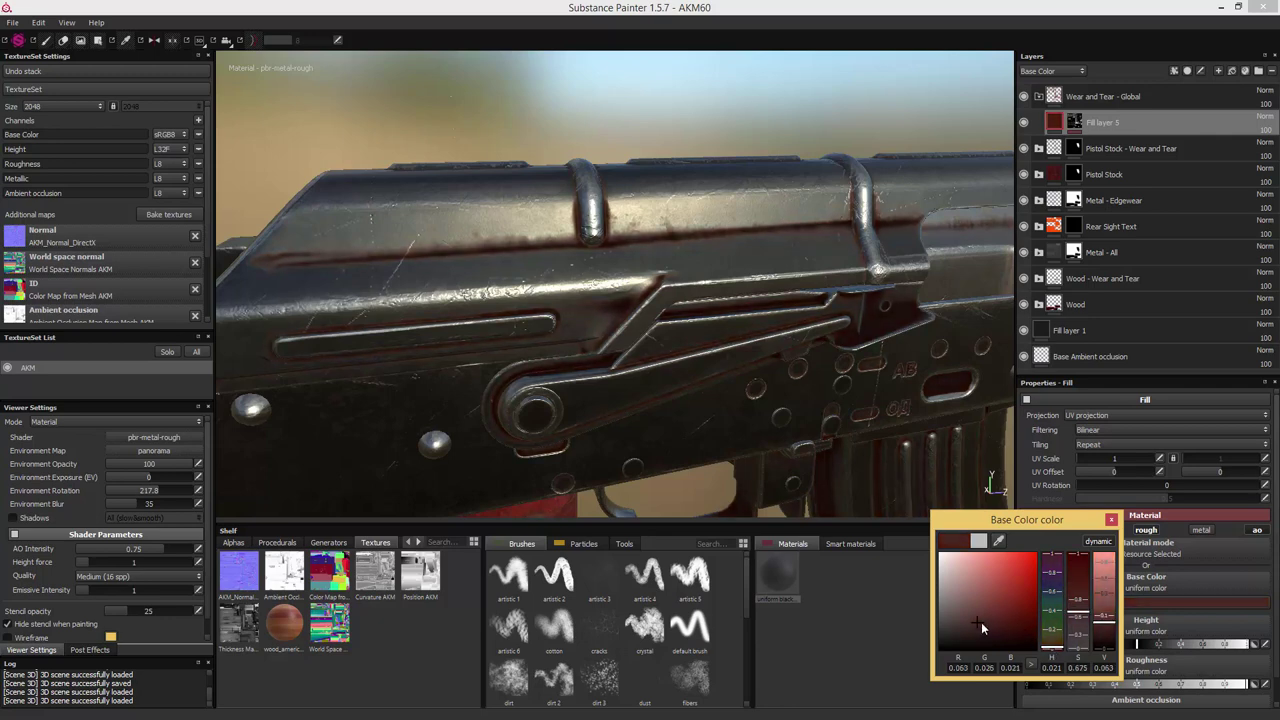
mouse_move(1051, 650)
mouse_down()
mouse_move(1081, 620)
mouse_move(1106, 630)
mouse_up()
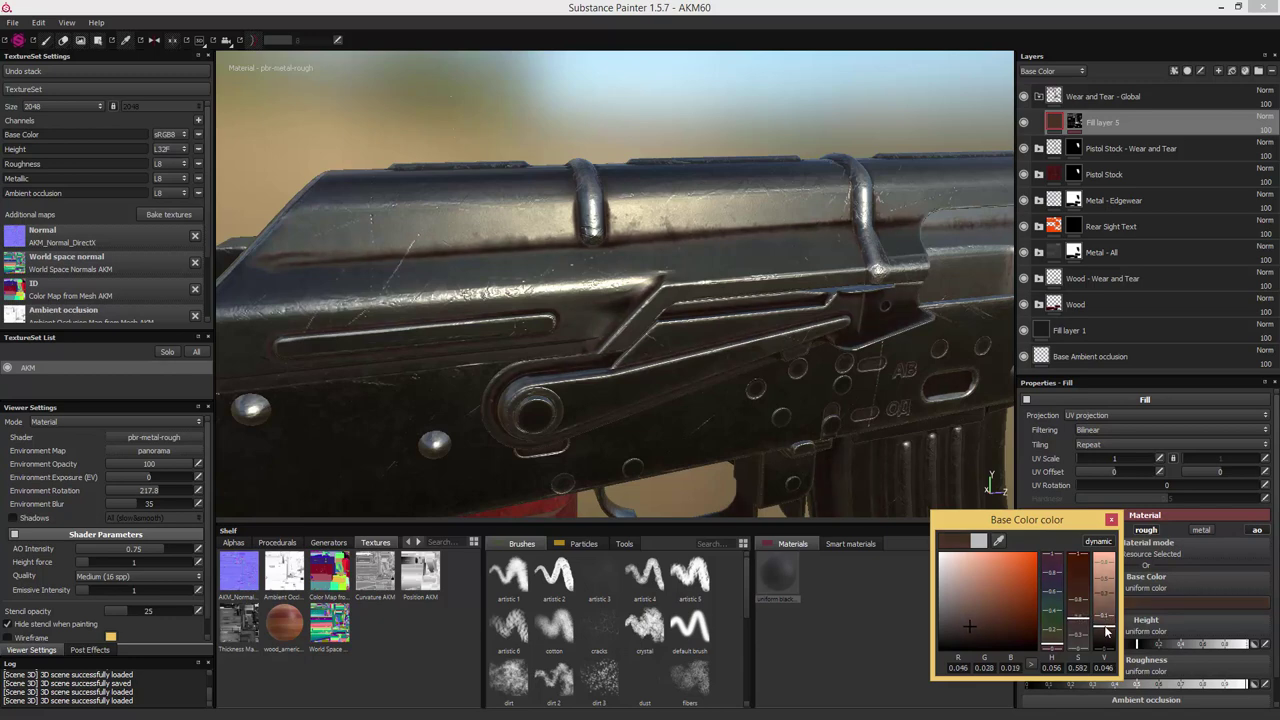
click(1111, 520)
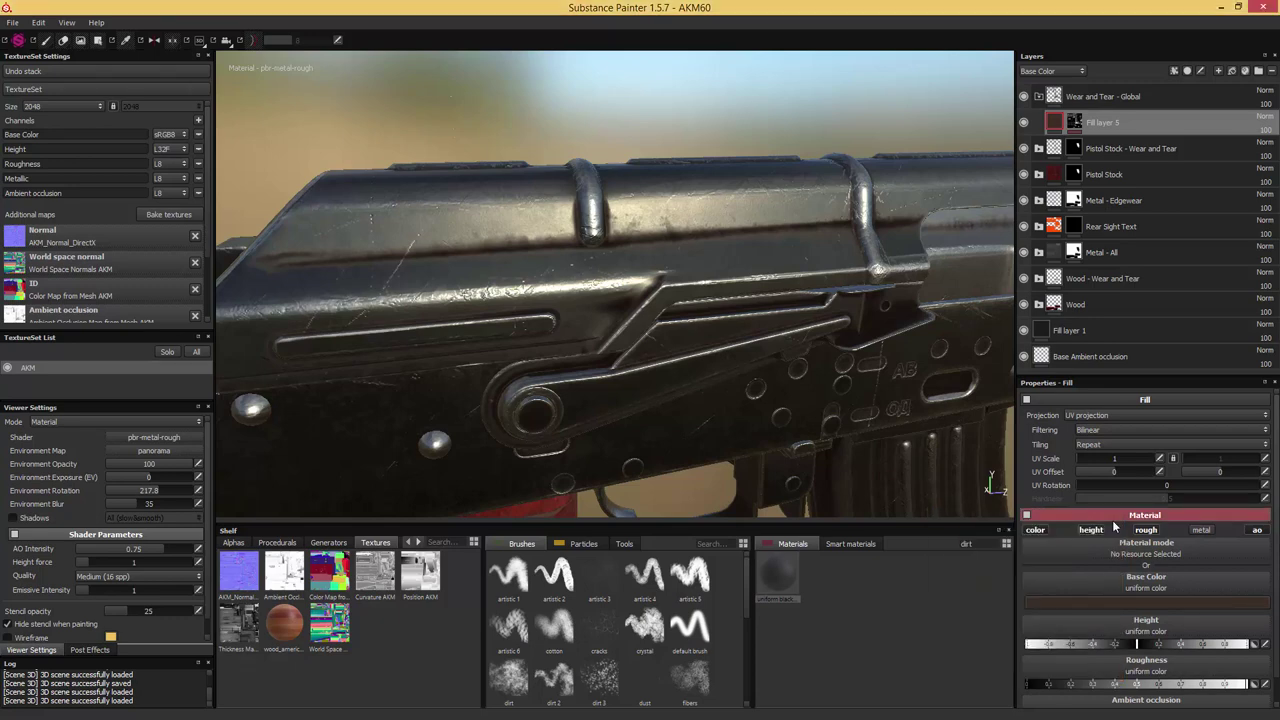
Reduce the opacity of the MG Dirt generator on the global fill layer's mask to 49
click(1074, 124)
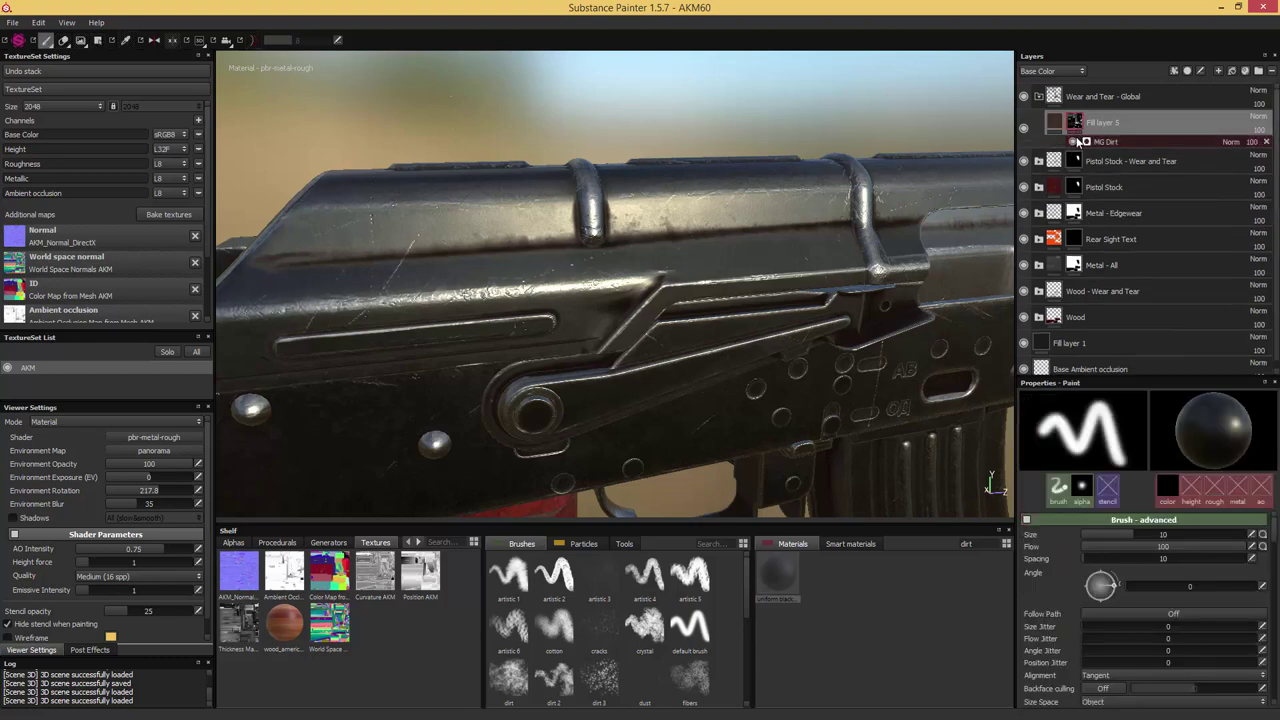
click(1074, 142)
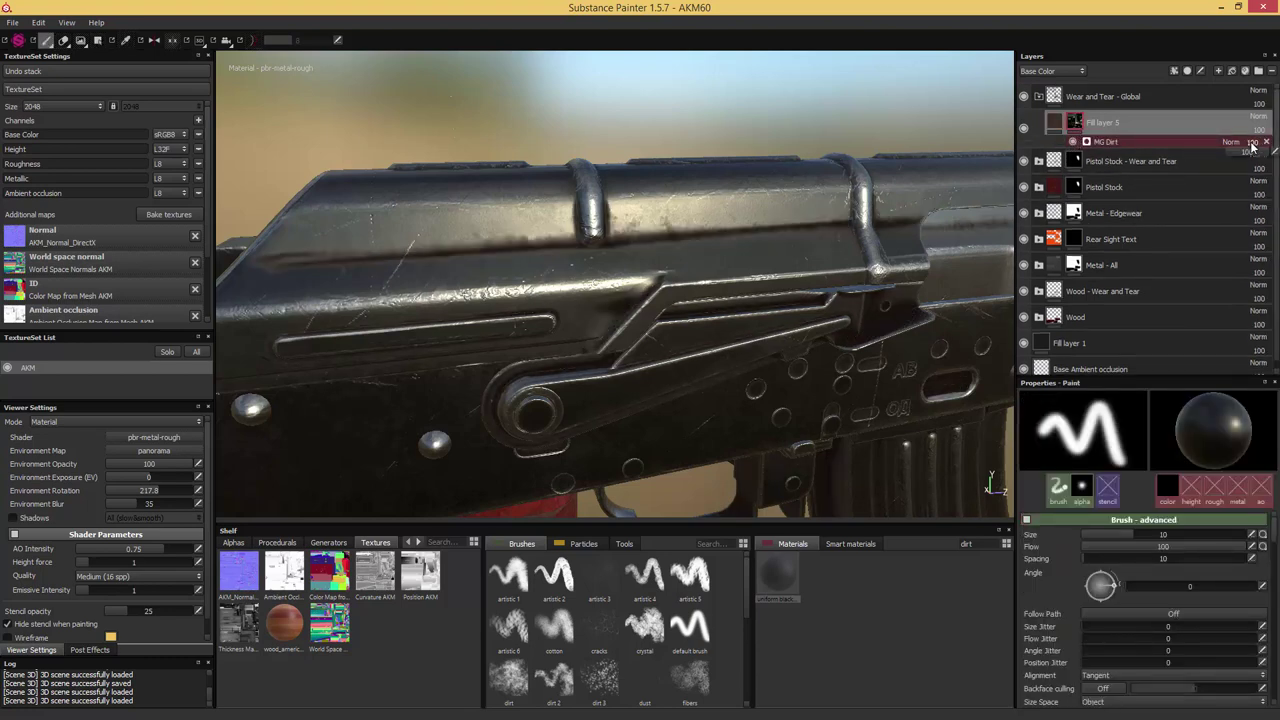
drag(1252, 157, 1248, 155)
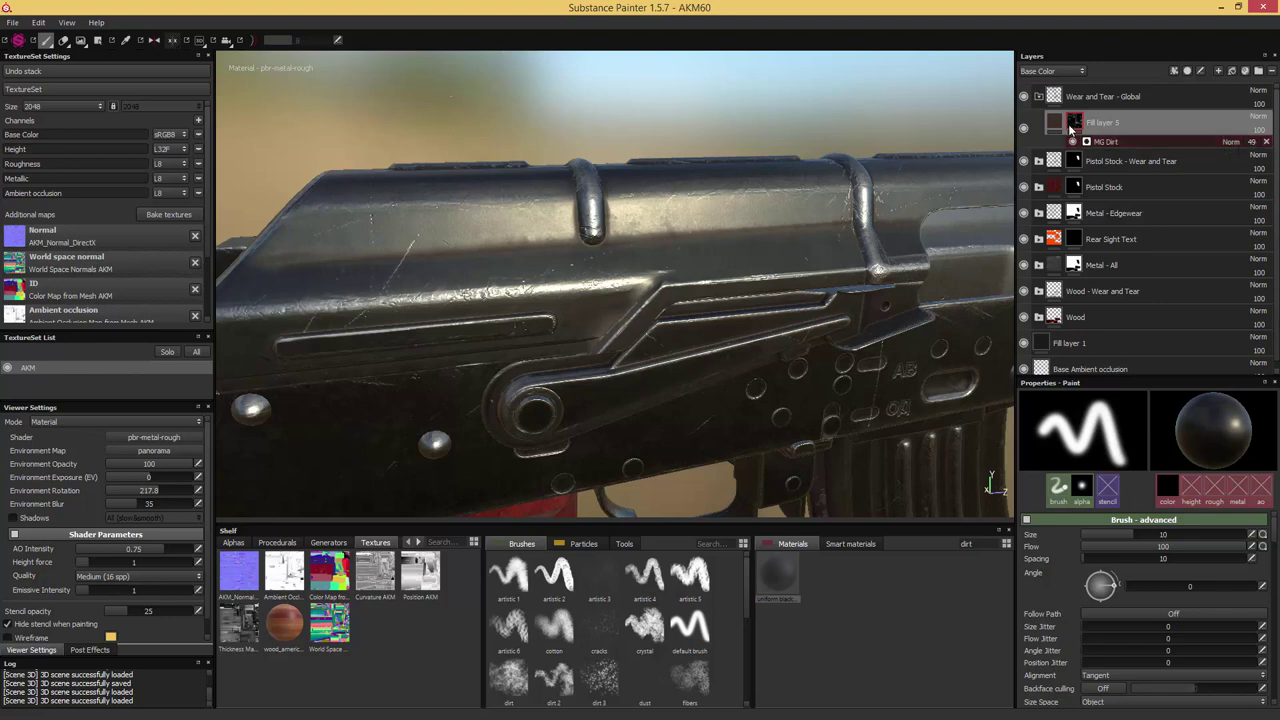
Add an MG Metal Edge Wear generator above MG Dirt on the global fill layer's mask and set its opacity to 11
right_click(1071, 124)
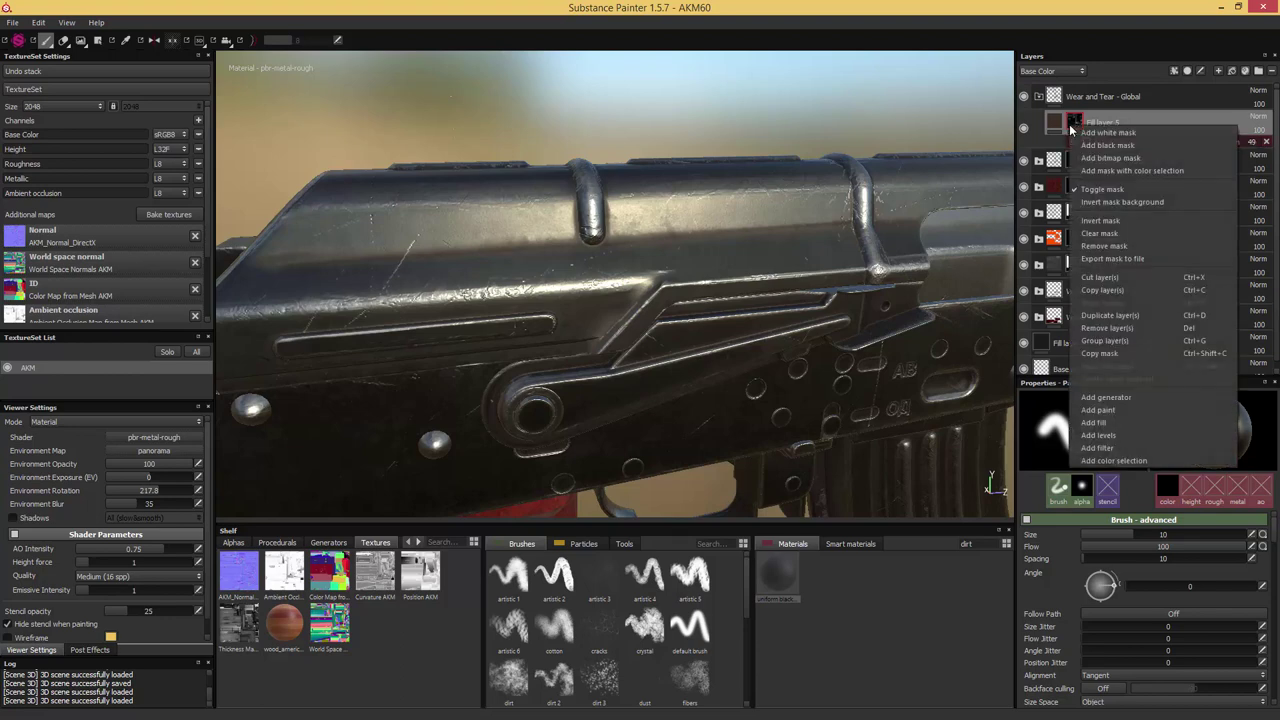
click(1113, 399)
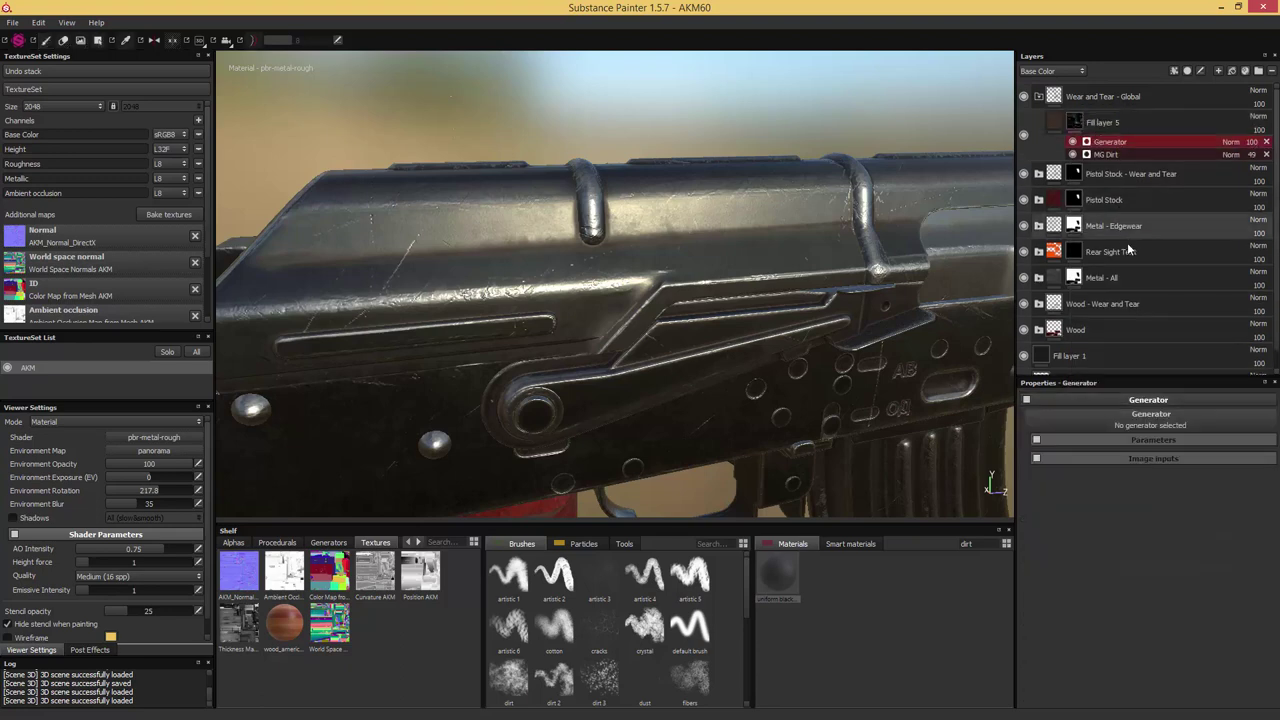
click(1151, 414)
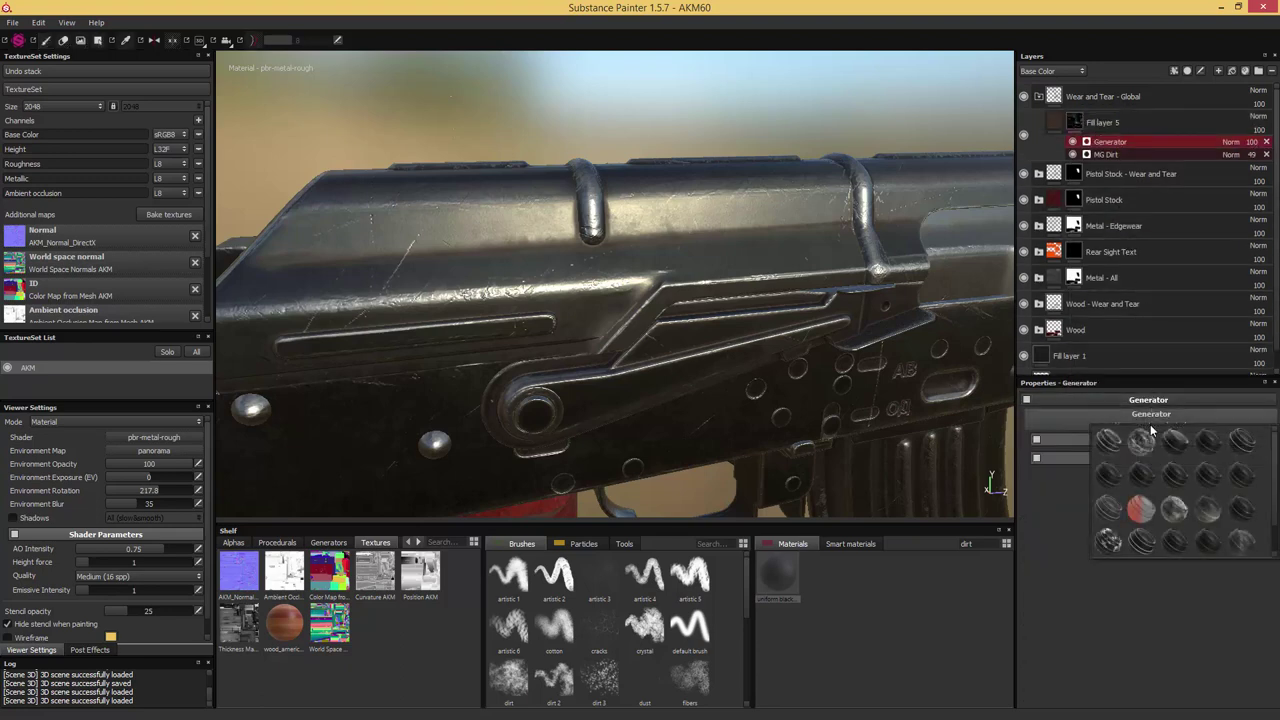
click(1137, 545)
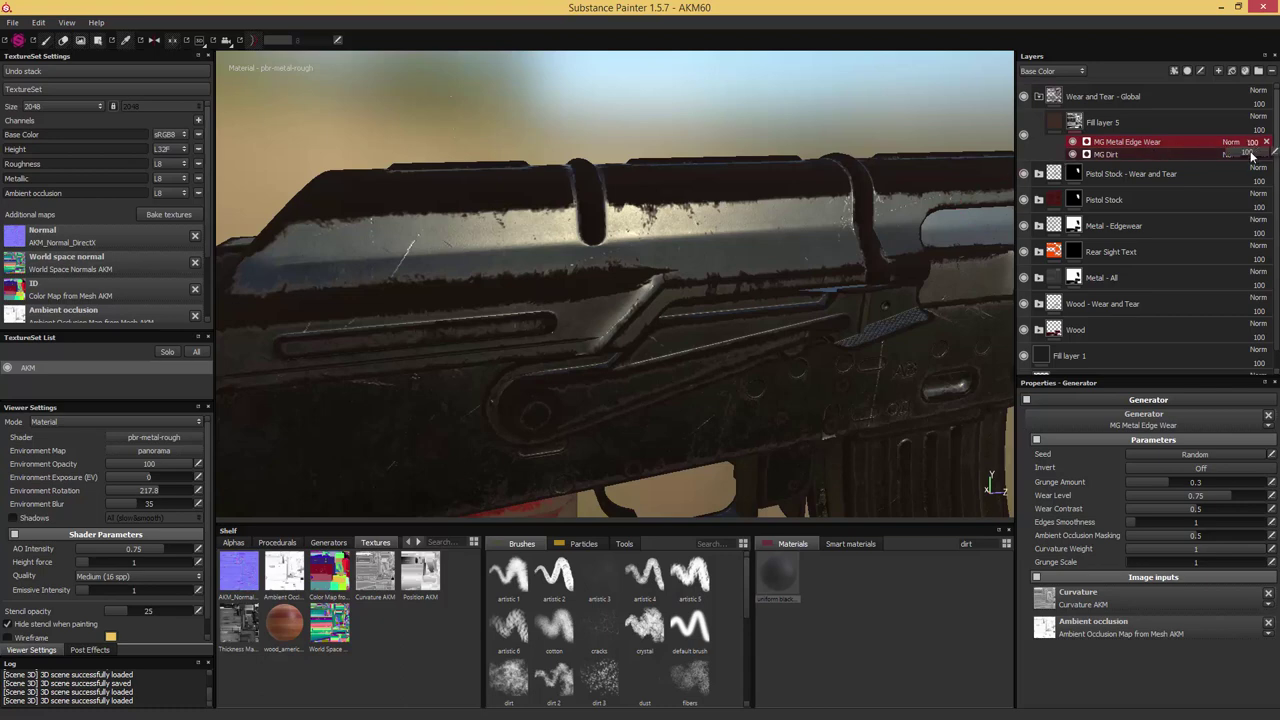
drag(1251, 156, 1232, 157)
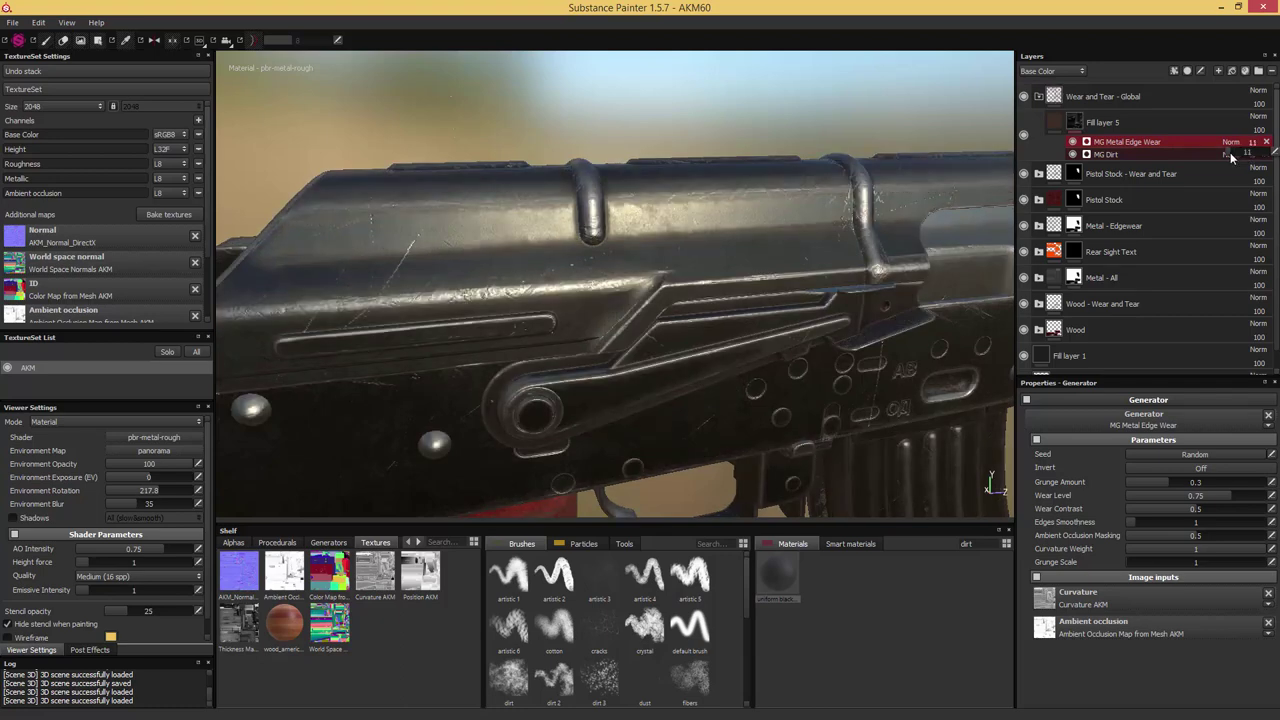
Compare the rifle with and without the edge wear generator and the whole global dirt layer from several angles
click(1072, 142)
click(1072, 142)
alt+middle_drag(733, 245, 799, 211)
scroll(814, 206, down, 3)
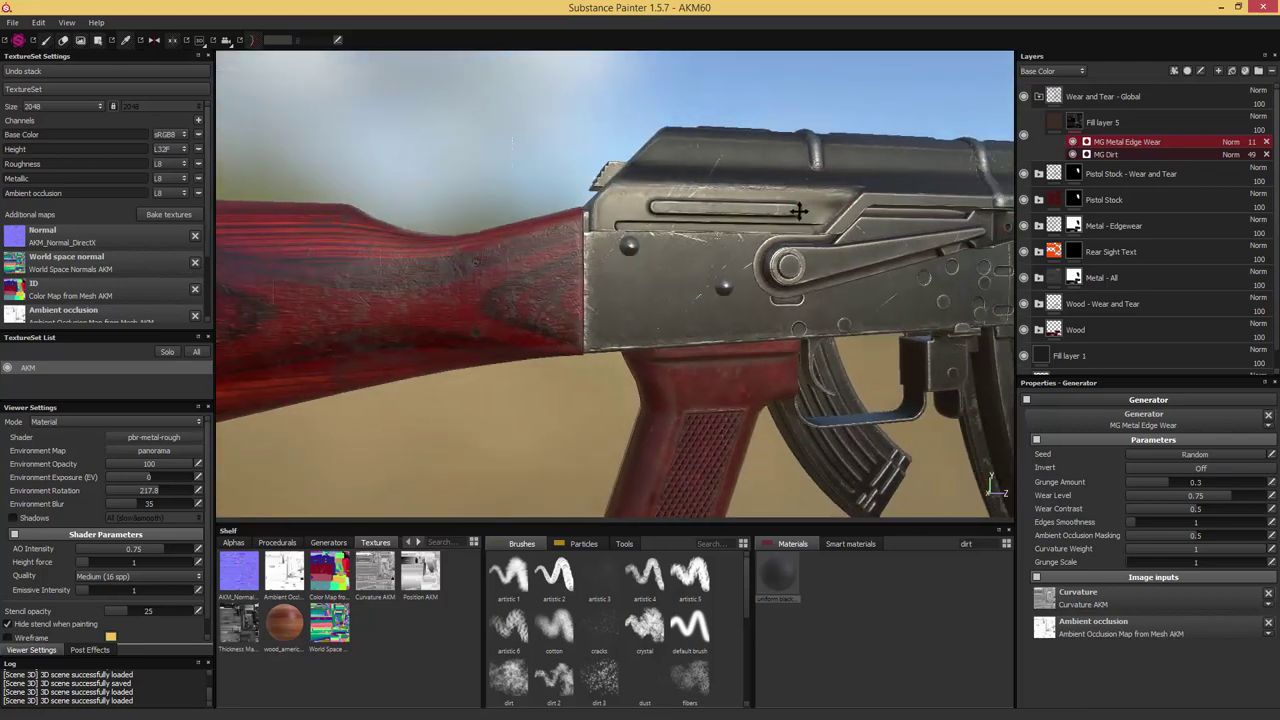
alt+drag(798, 210, 906, 273)
click(1024, 135)
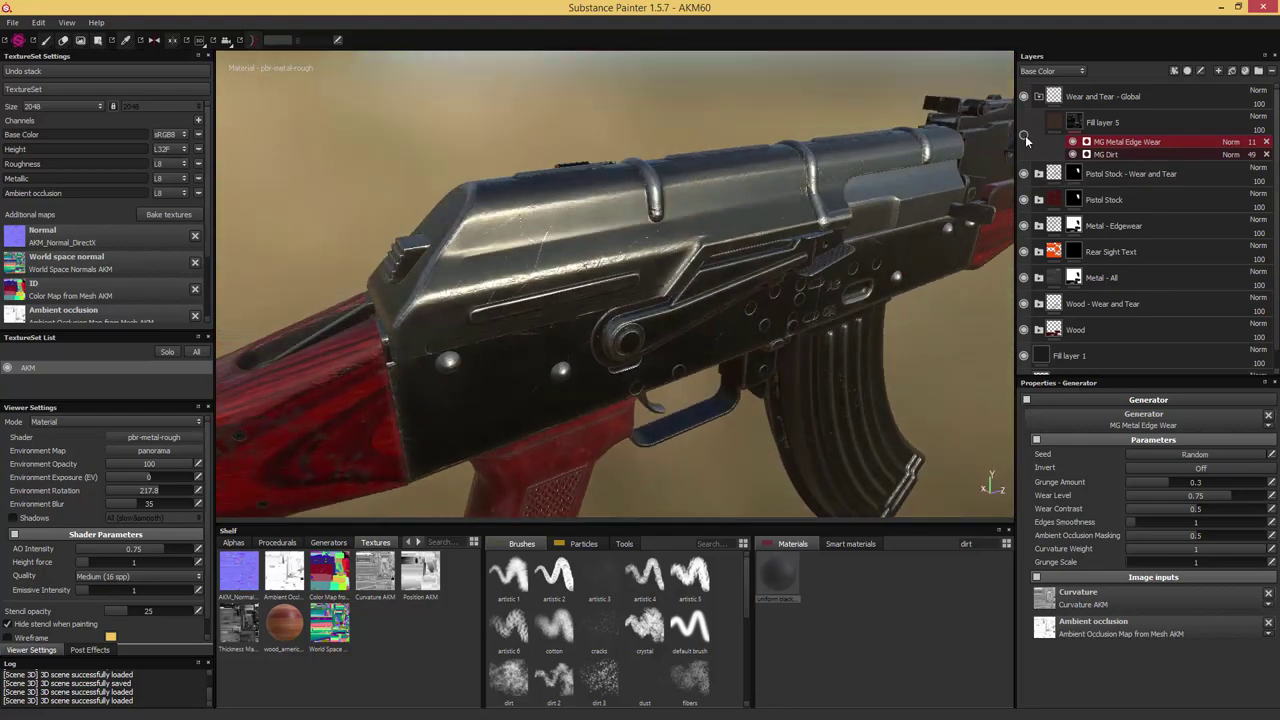
click(1023, 135)
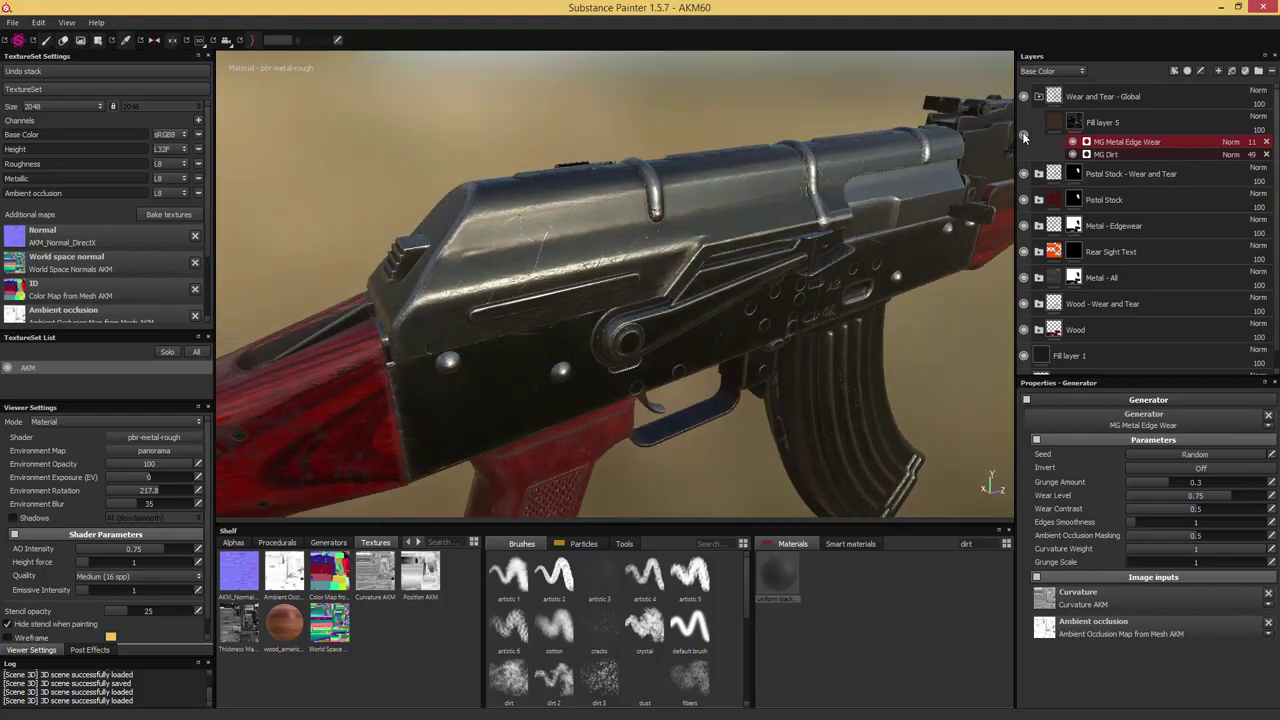
click(1023, 135)
click(1023, 135)
click(1025, 133)
click(1025, 133)
mouse_move(836, 220)
alt+mouse_down()
mouse_move(890, 208)
mouse_move(905, 226)
mouse_move(845, 236)
alt+mouse_up()
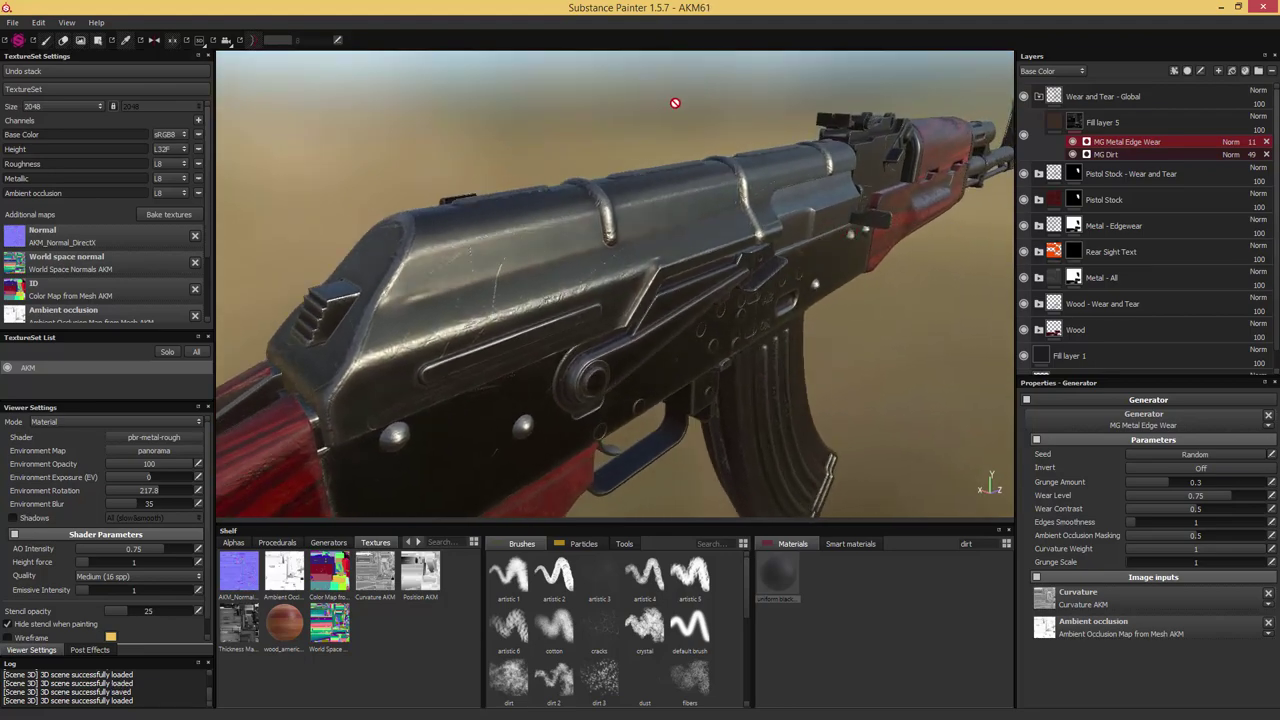
Set the global dirt fill layer's height to 0.03, judging the relief up close on the receiver cover
mouse_move(552, 118)
alt+mouse_down()
mouse_move(628, 131)
mouse_move(545, 126)
alt+mouse_up()
scroll(625, 130, up, 5)
scroll(621, 128, down, 3)
click(1099, 127)
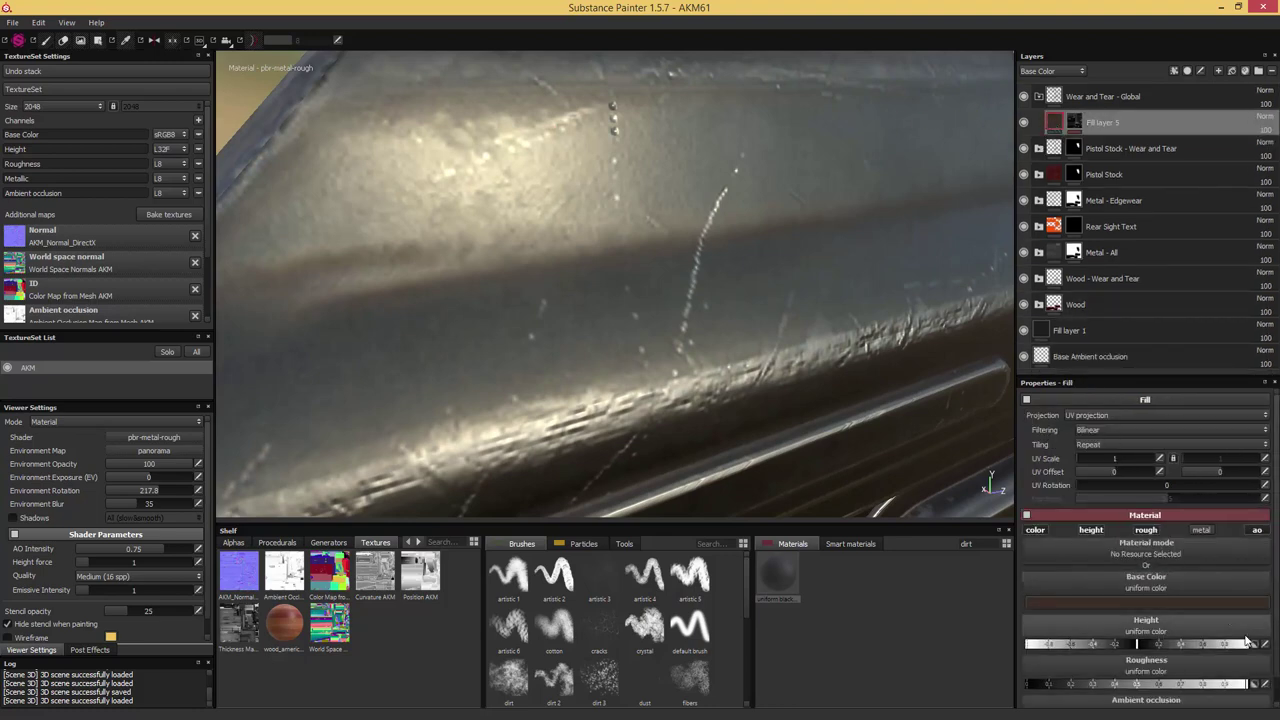
mouse_move(1150, 648)
mouse_down()
mouse_move(1181, 648)
mouse_move(1140, 647)
mouse_up()
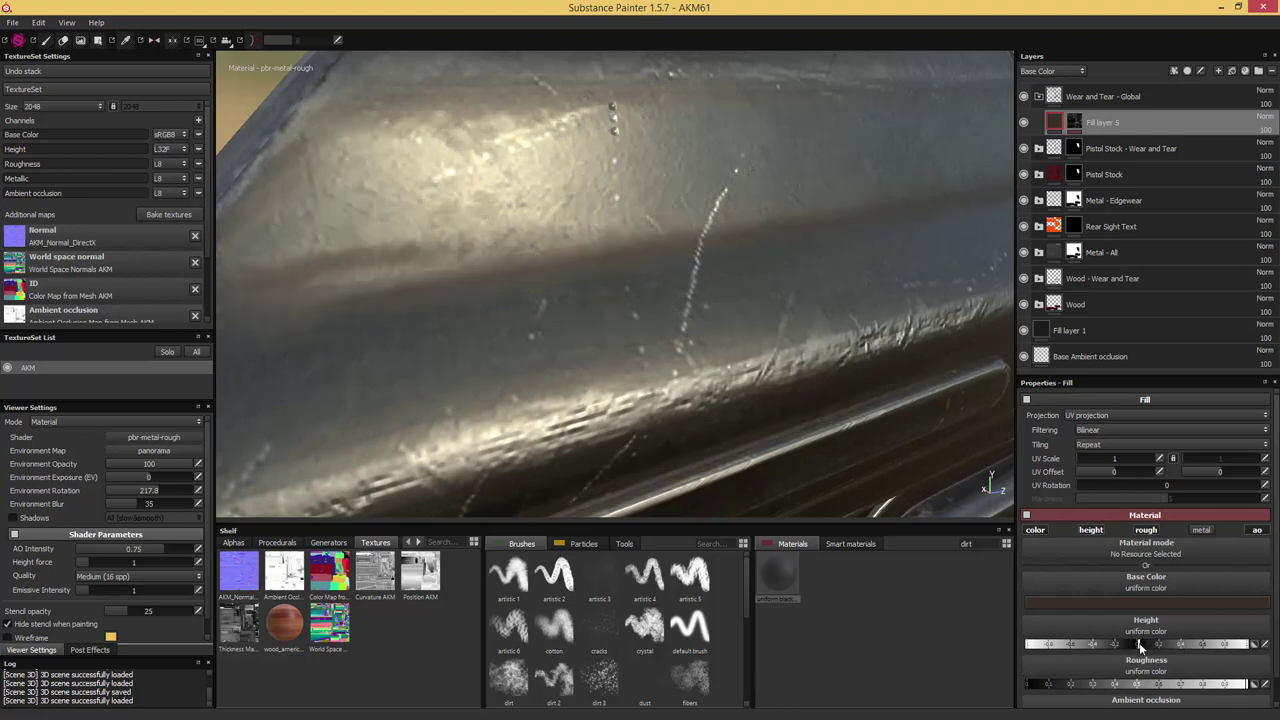
click(1265, 645)
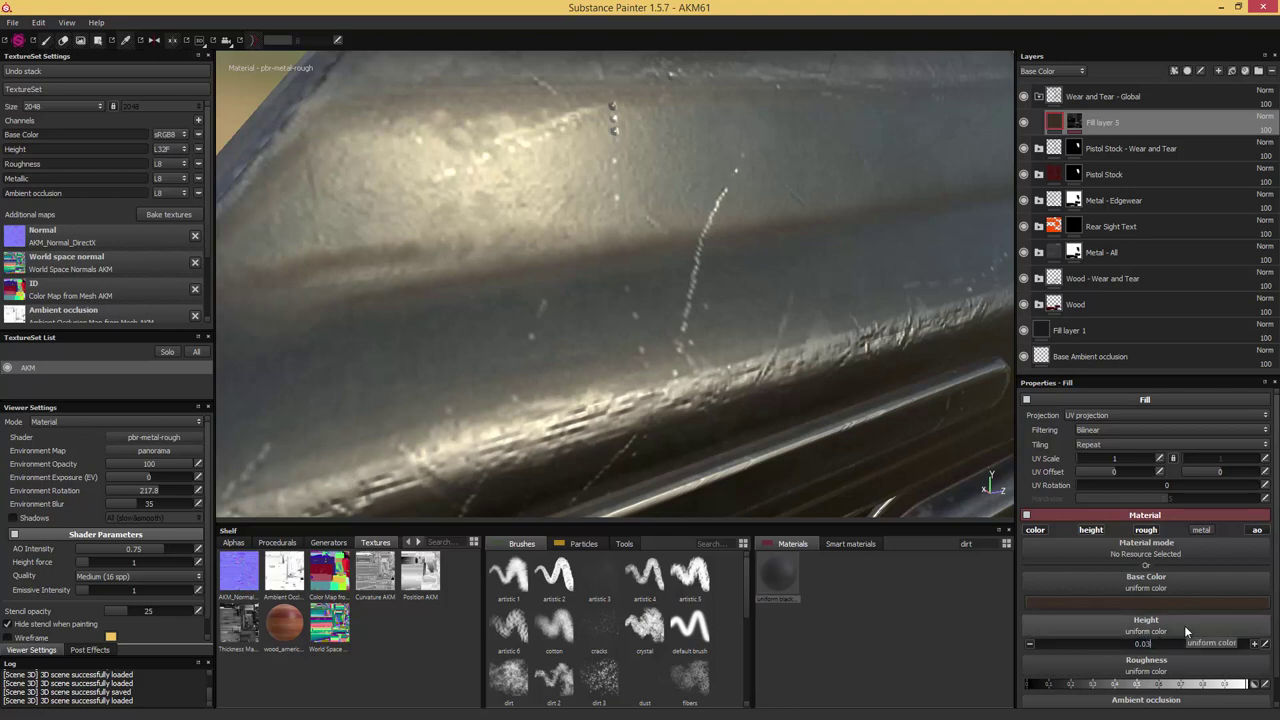
key(Return)
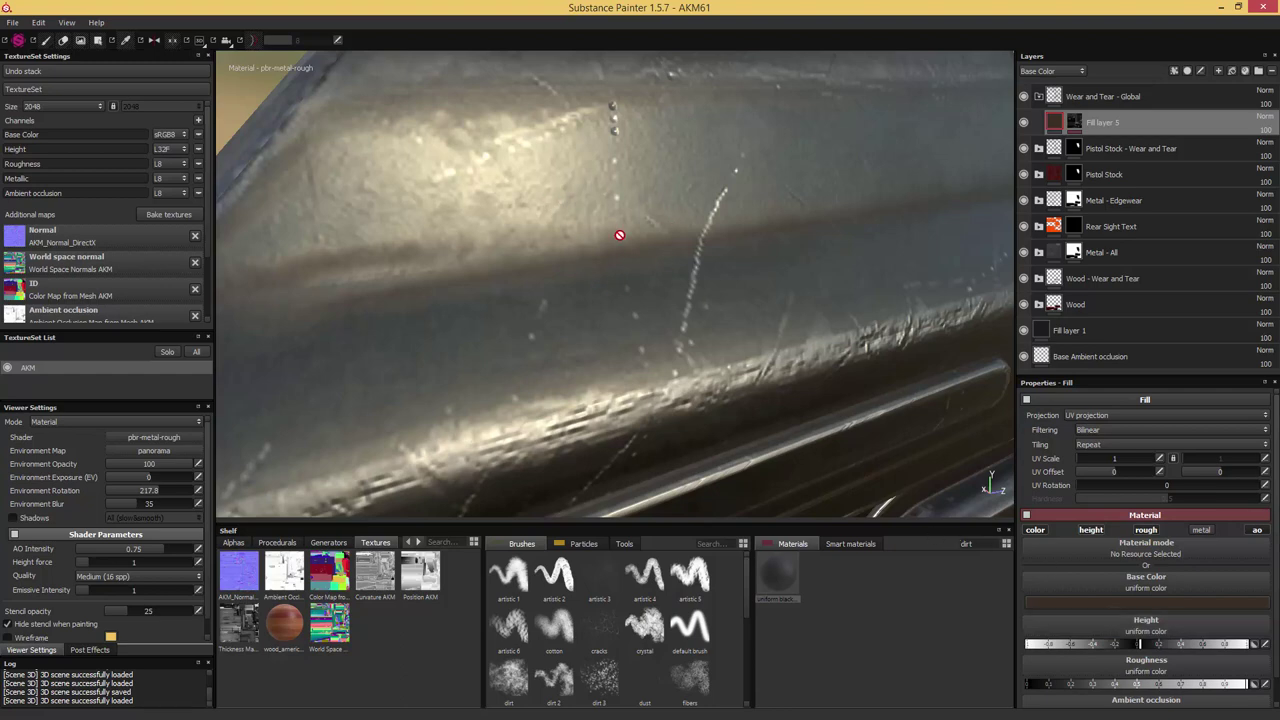
alt+middle_drag(656, 248, 648, 248)
alt+drag(648, 248, 619, 199)
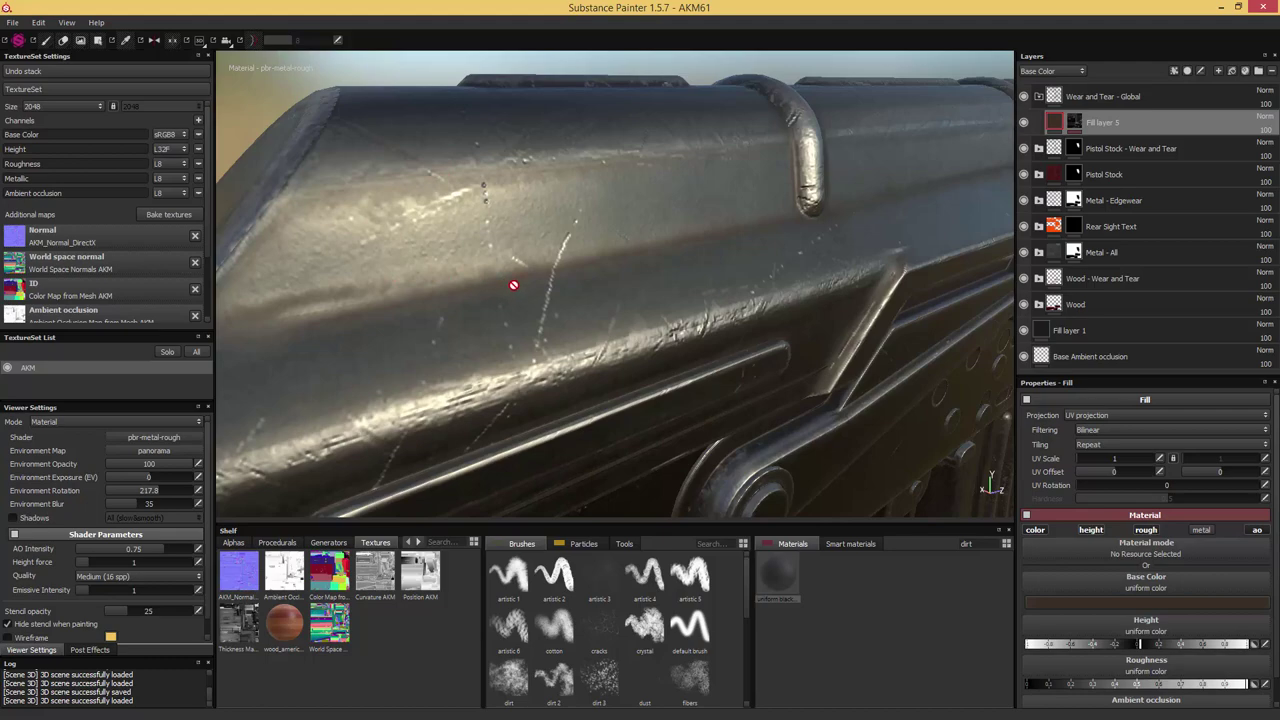
Pull the view back to the whole rifle and display only the Roughness channel
scroll(560, 266, down, 3)
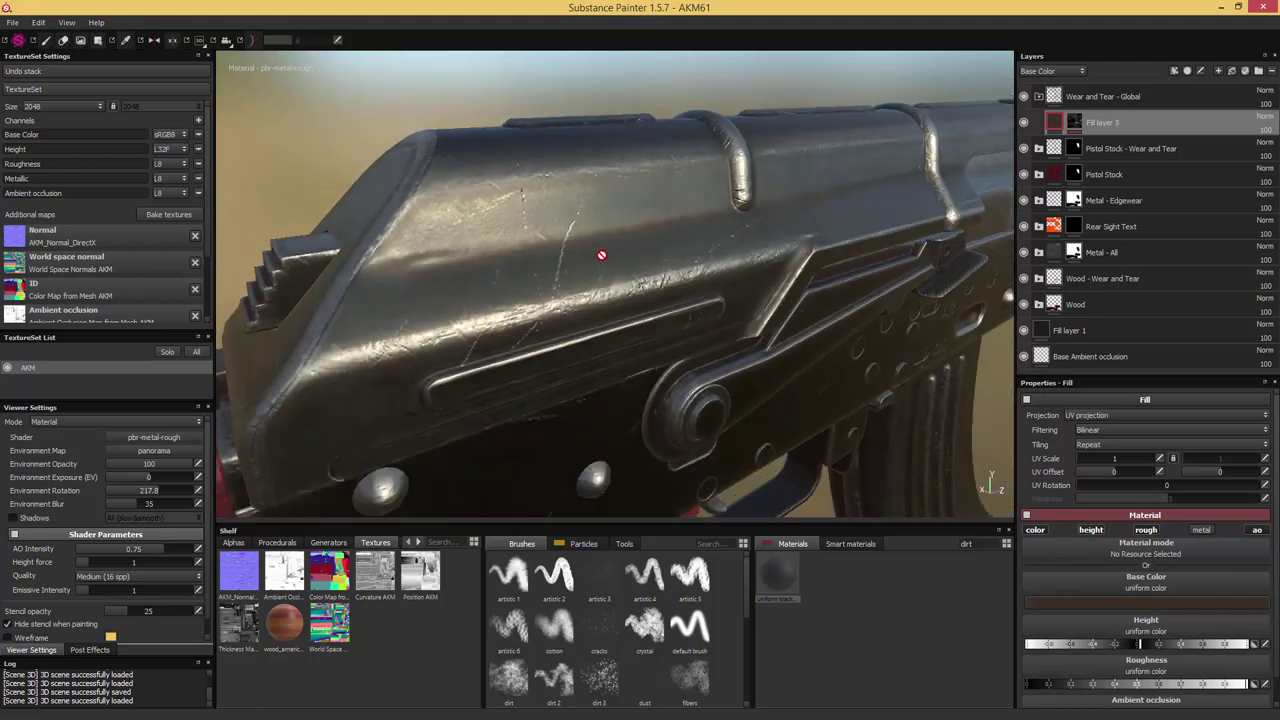
alt+drag(601, 255, 714, 224)
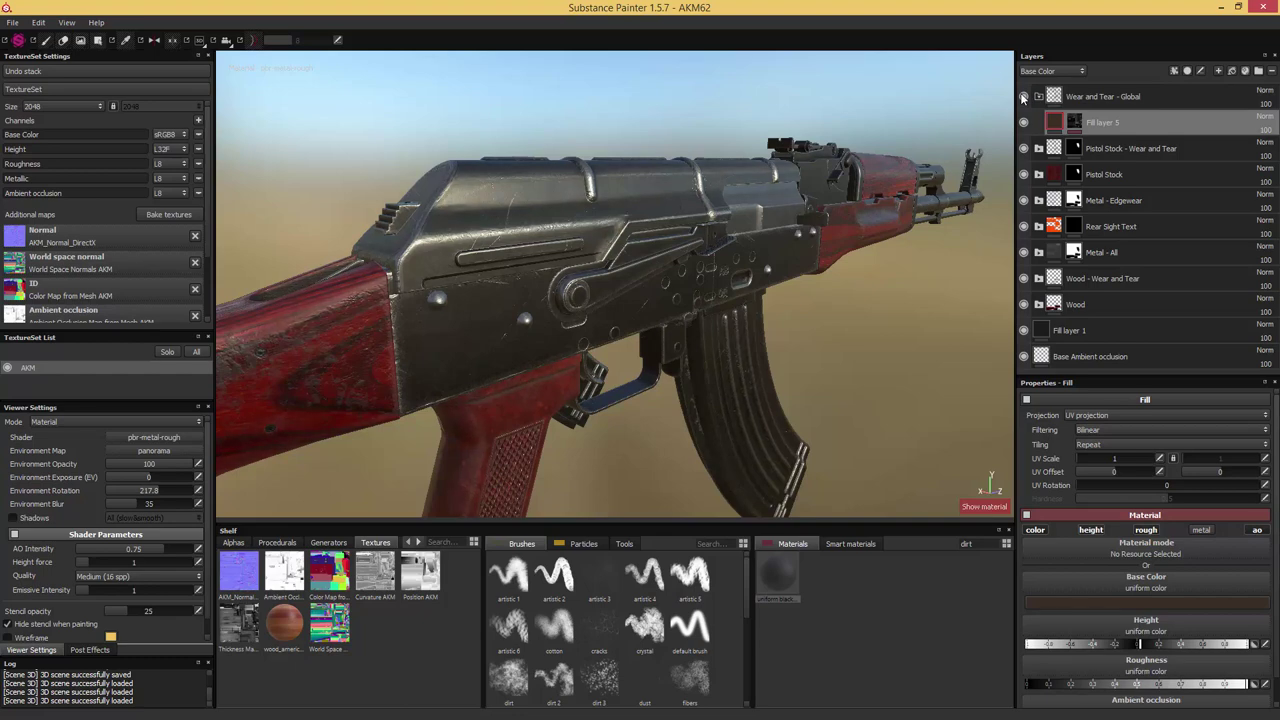
key(c)
key(c)
key(c)
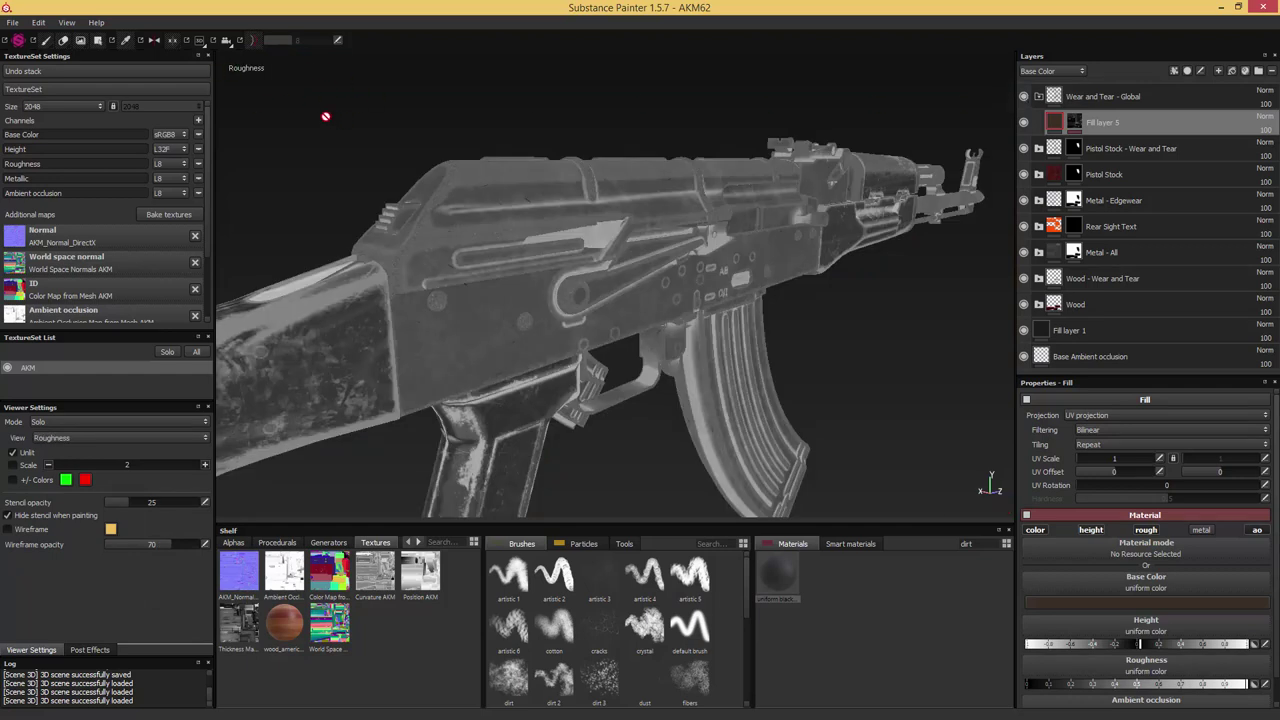
Compare the roughness with the Wear and Tear - Global folder hidden and shown
click(1023, 97)
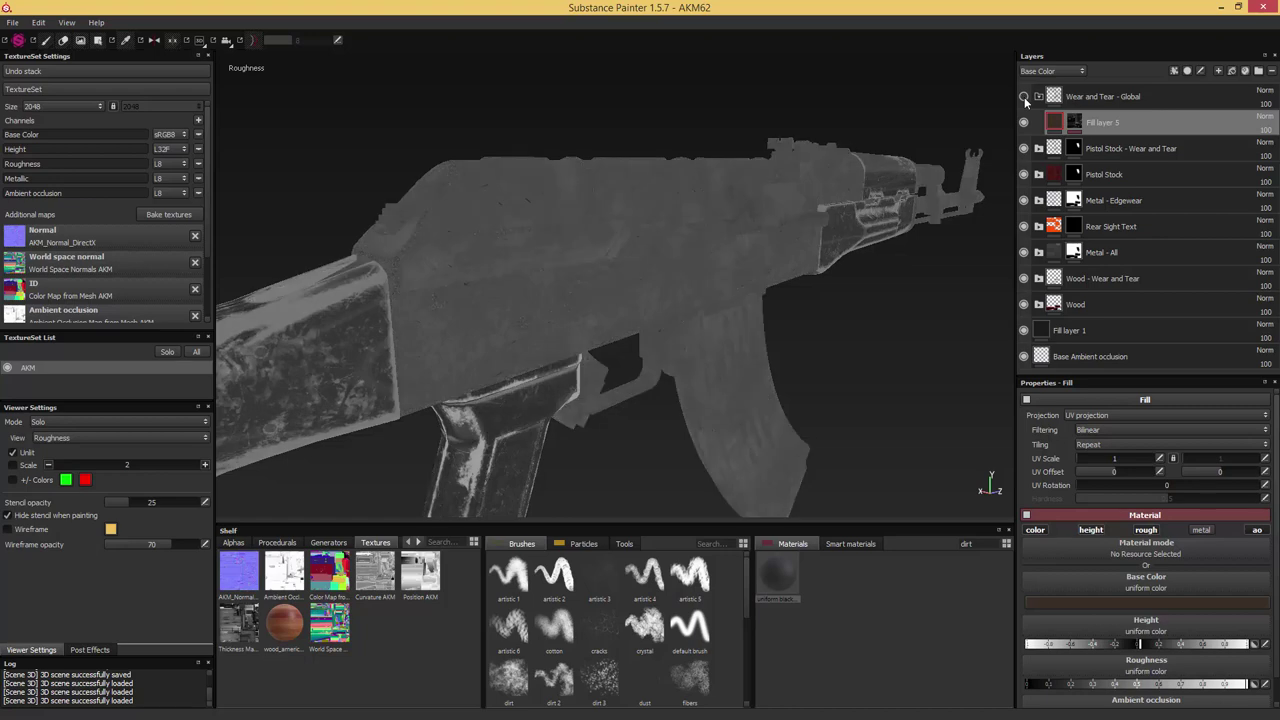
click(1023, 97)
click(1023, 97)
click(1023, 97)
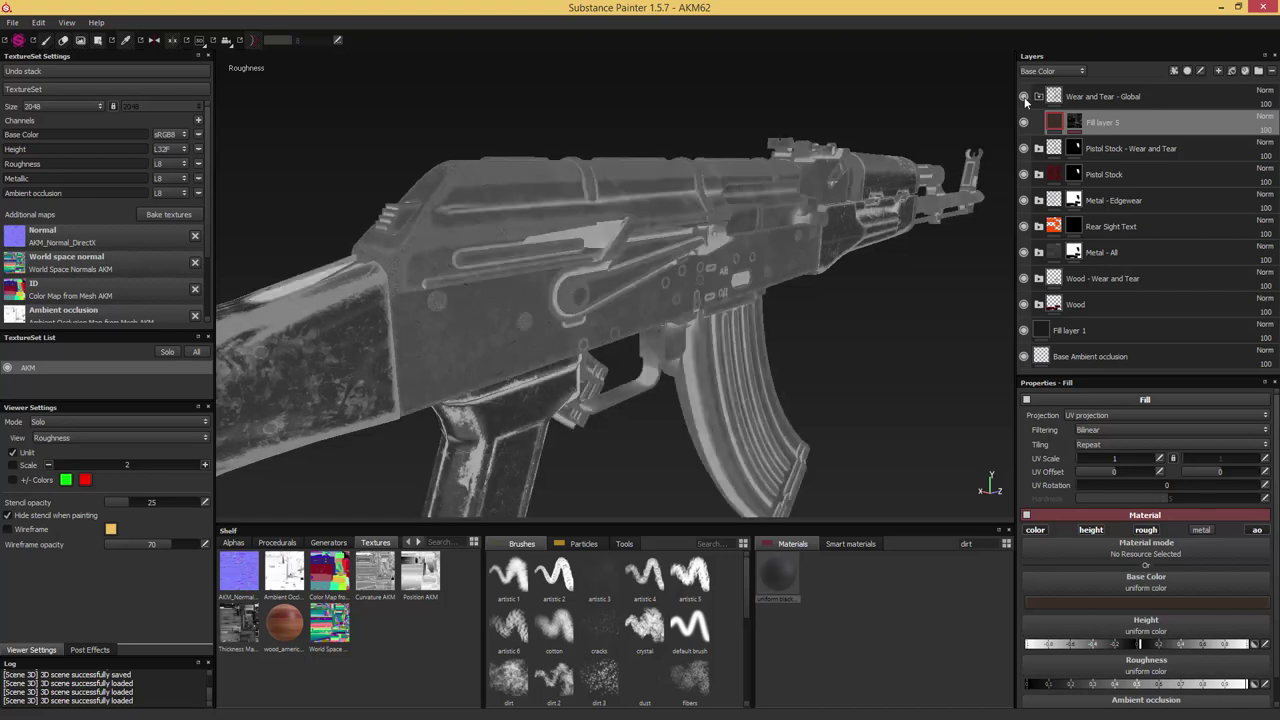
click(1023, 97)
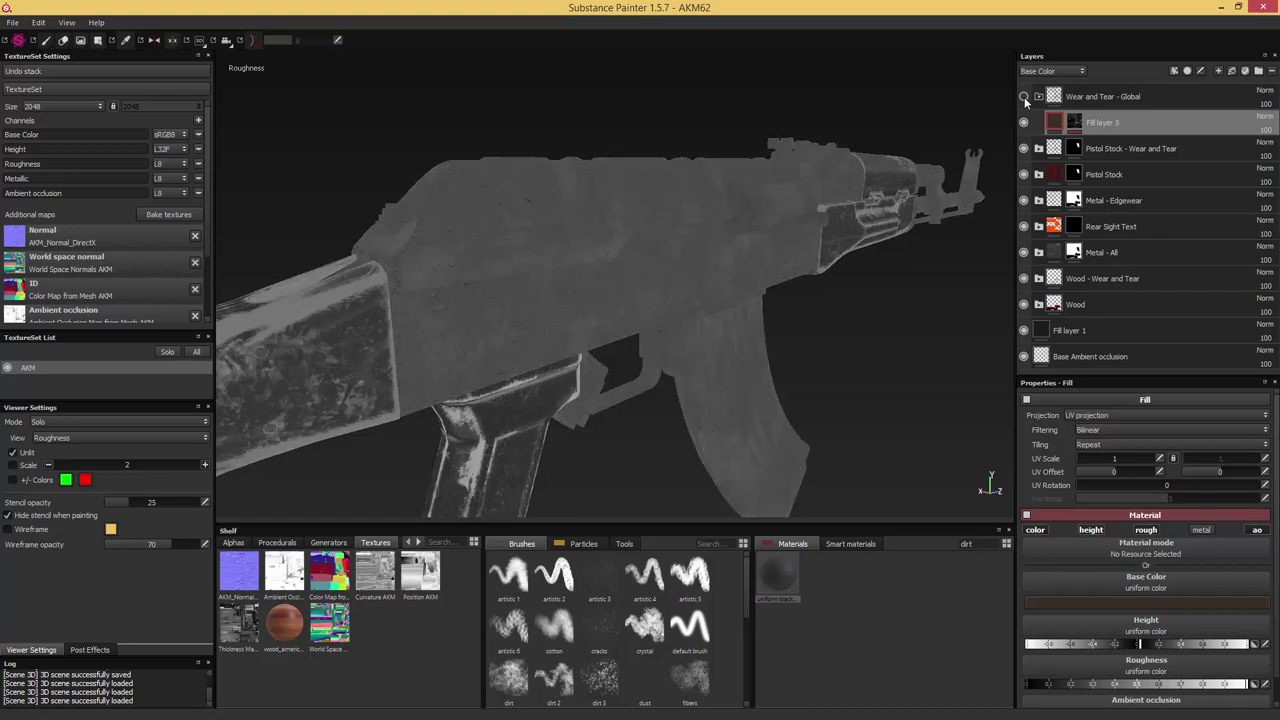
click(1023, 97)
Return to the full Material display and compare the rifle with the Wear and Tear - Global folder off and on
alt+drag(846, 160, 714, 140)
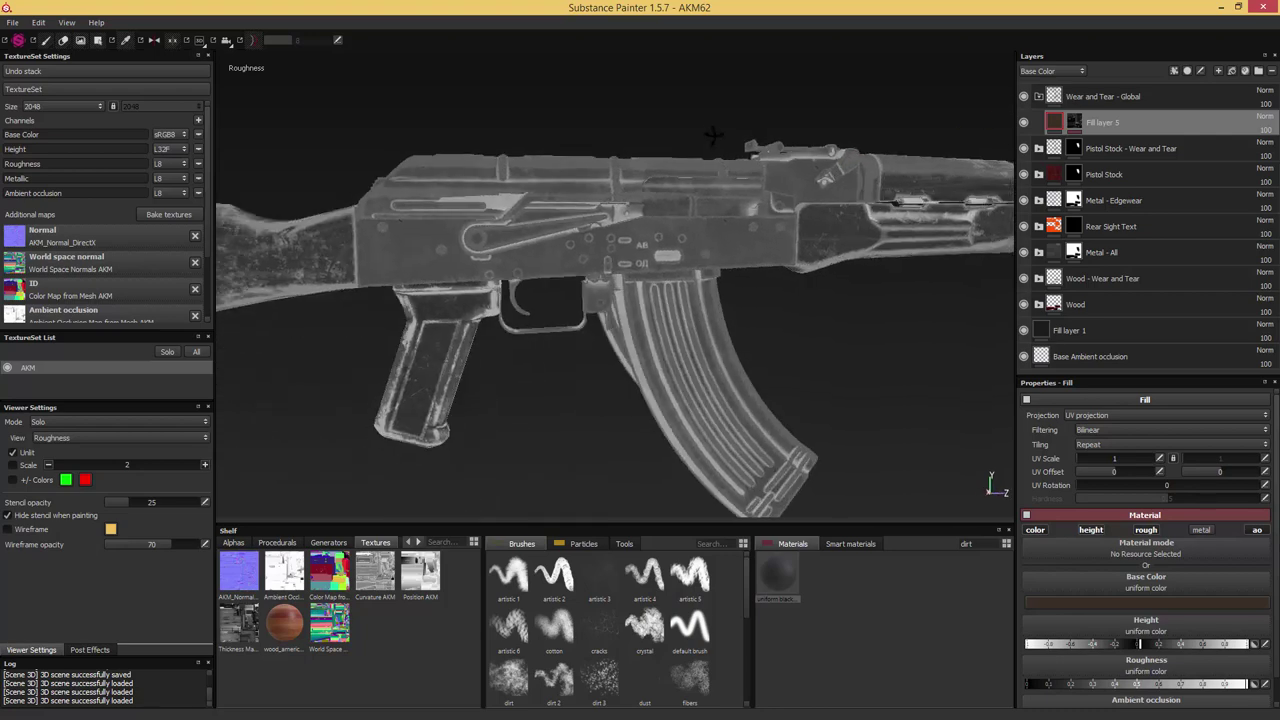
alt+right_drag(714, 140, 709, 191)
alt+middle_drag(679, 246, 752, 131)
alt+drag(751, 131, 980, 126)
key(m)
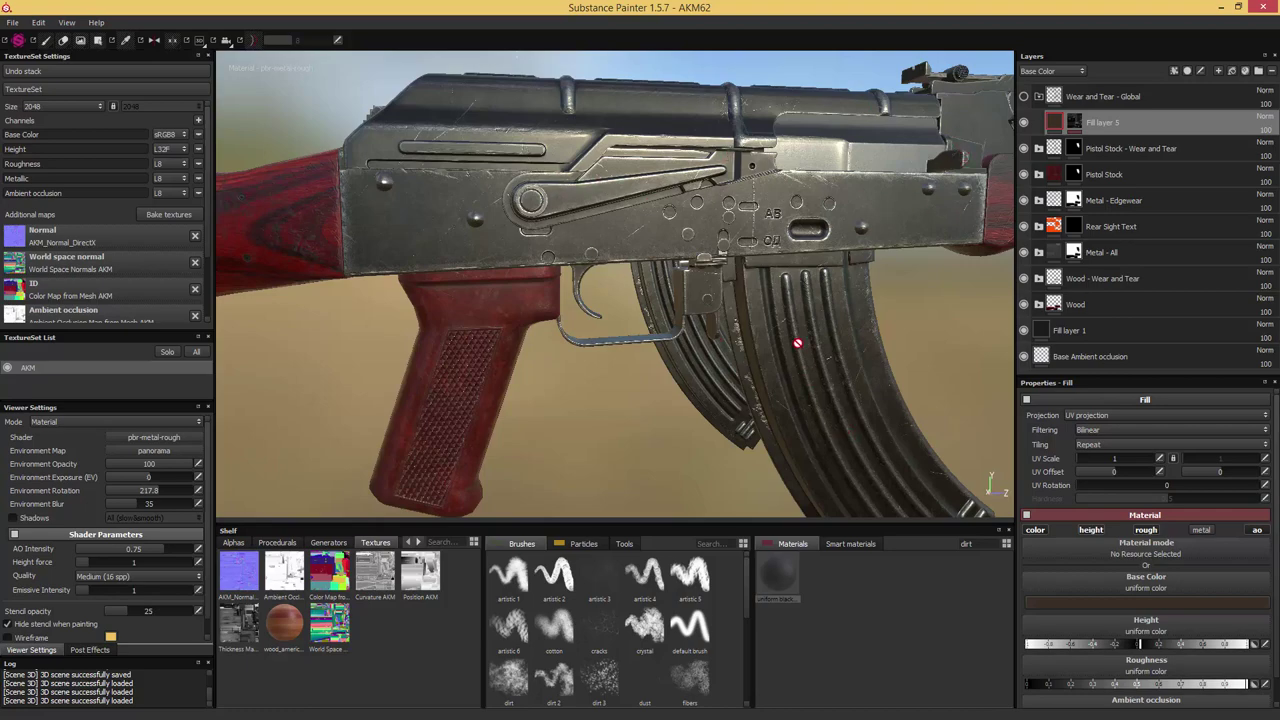
mouse_move(790, 308)
alt+mouse_down()
mouse_move(749, 294)
mouse_move(794, 314)
alt+mouse_up()
alt+middle_drag(590, 246, 684, 273)
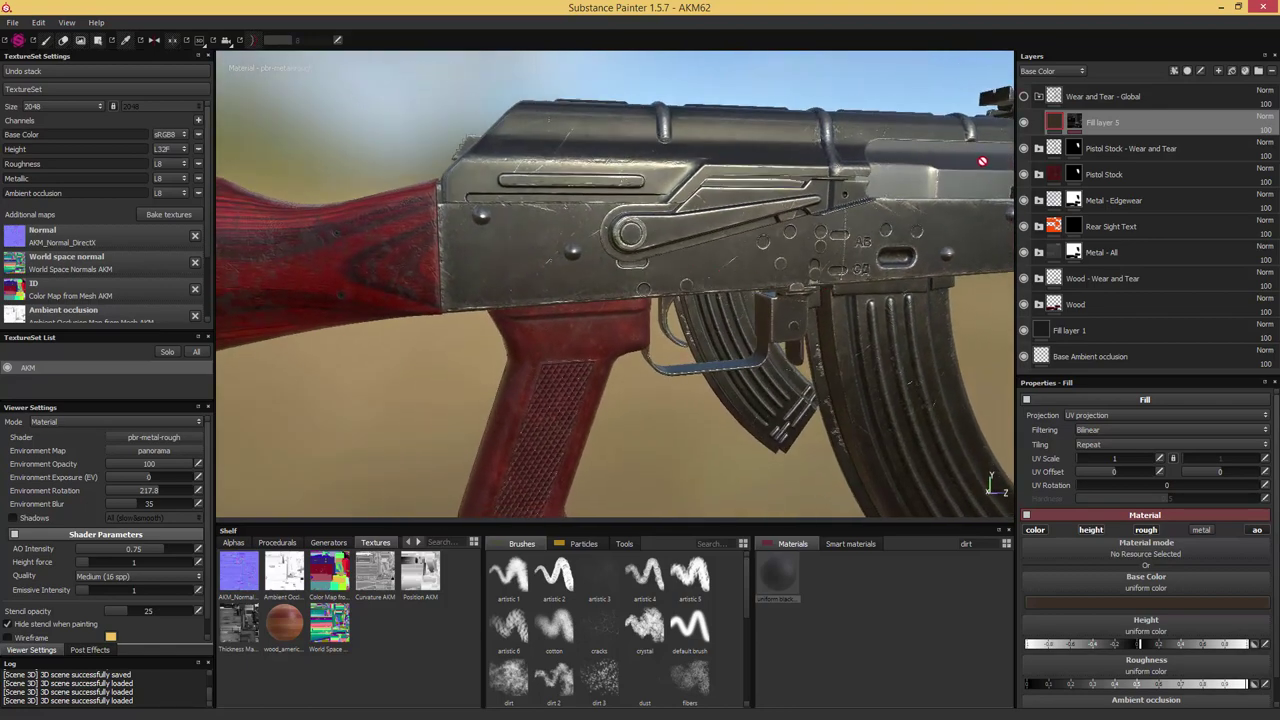
click(1024, 96)
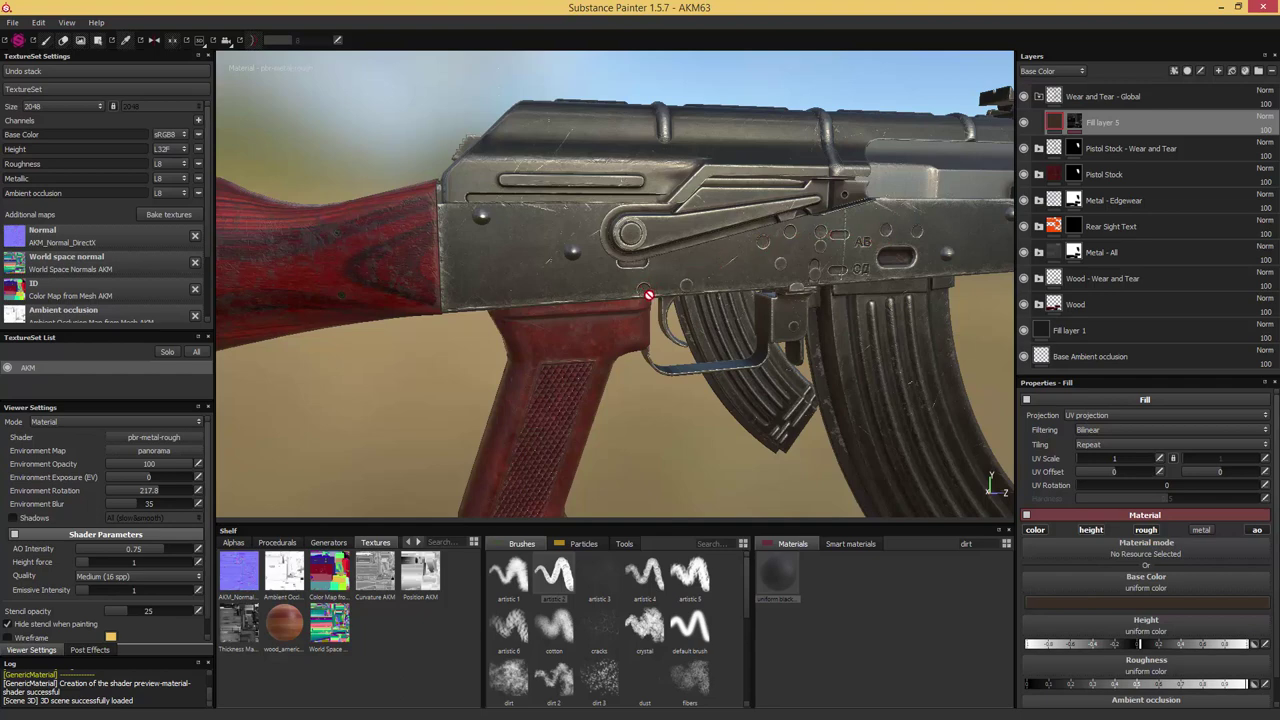
Compare the rivets on the receiver with the rivet in the ar10100-14-BD reference photo in Windows Photo Viewer
scroll(641, 290, up, 3)
scroll(640, 294, up, 1)
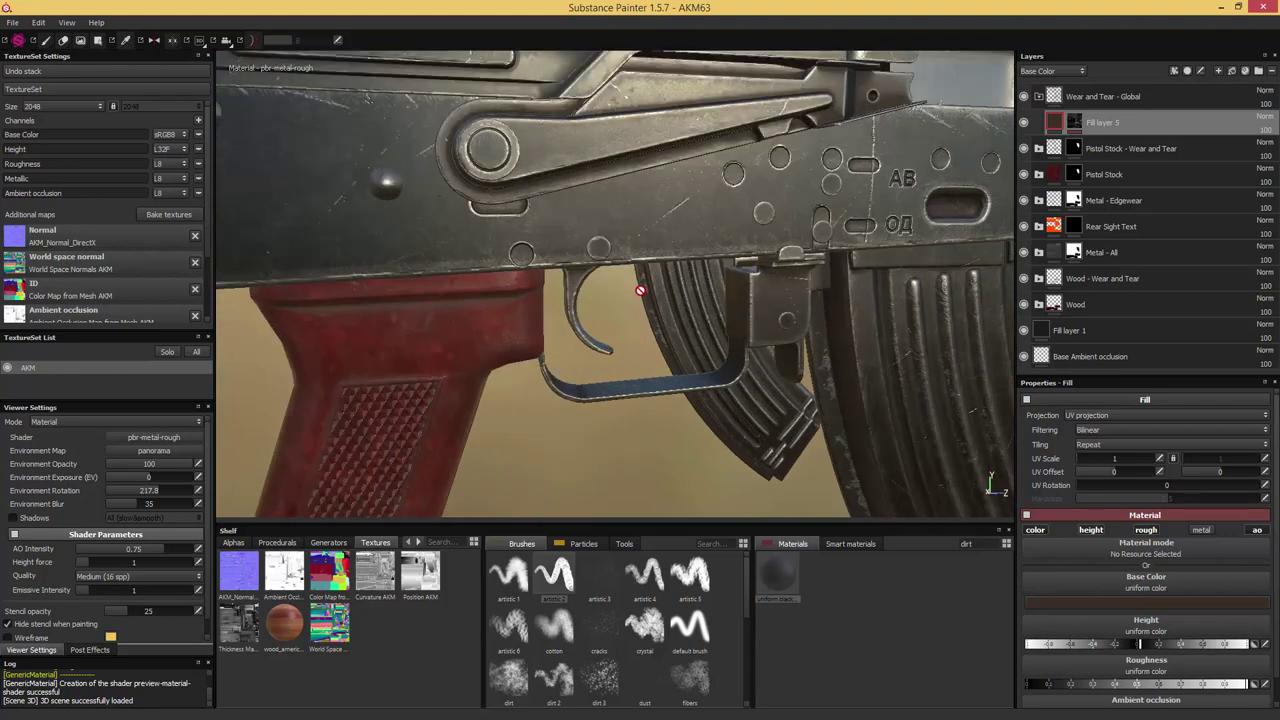
alt+middle_drag(508, 248, 578, 263)
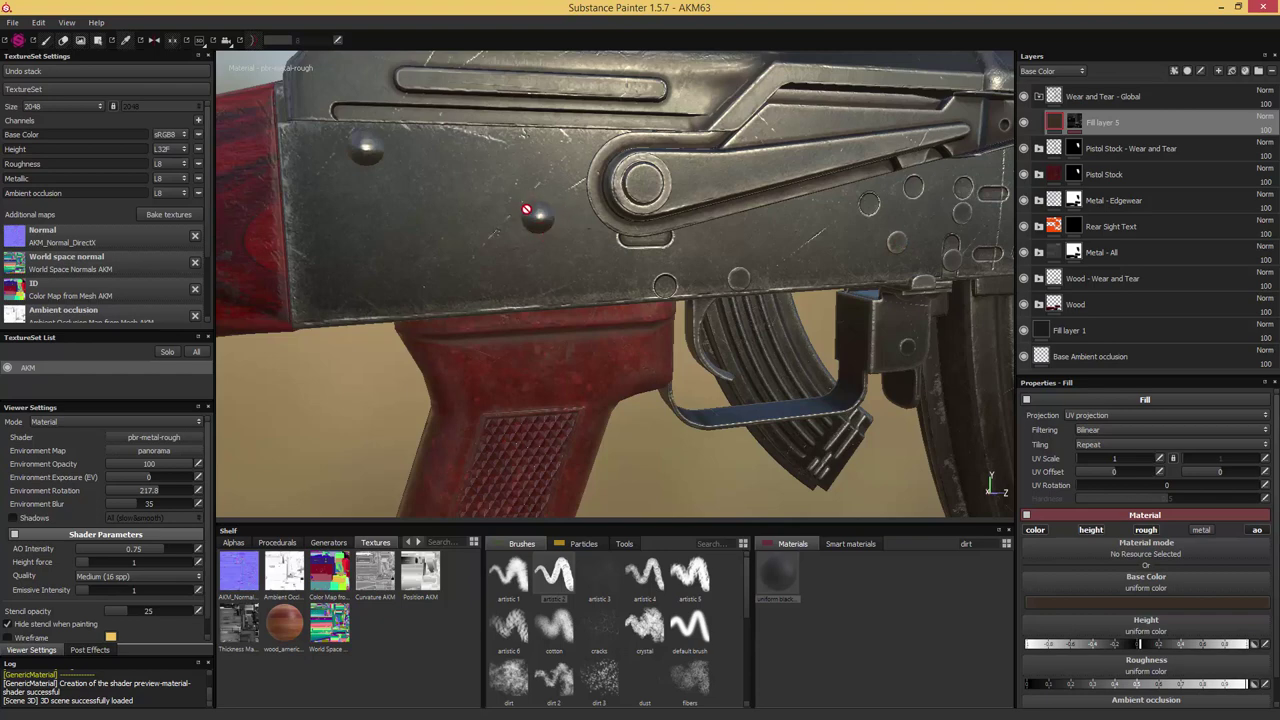
drag(1279, 210, 736, 128)
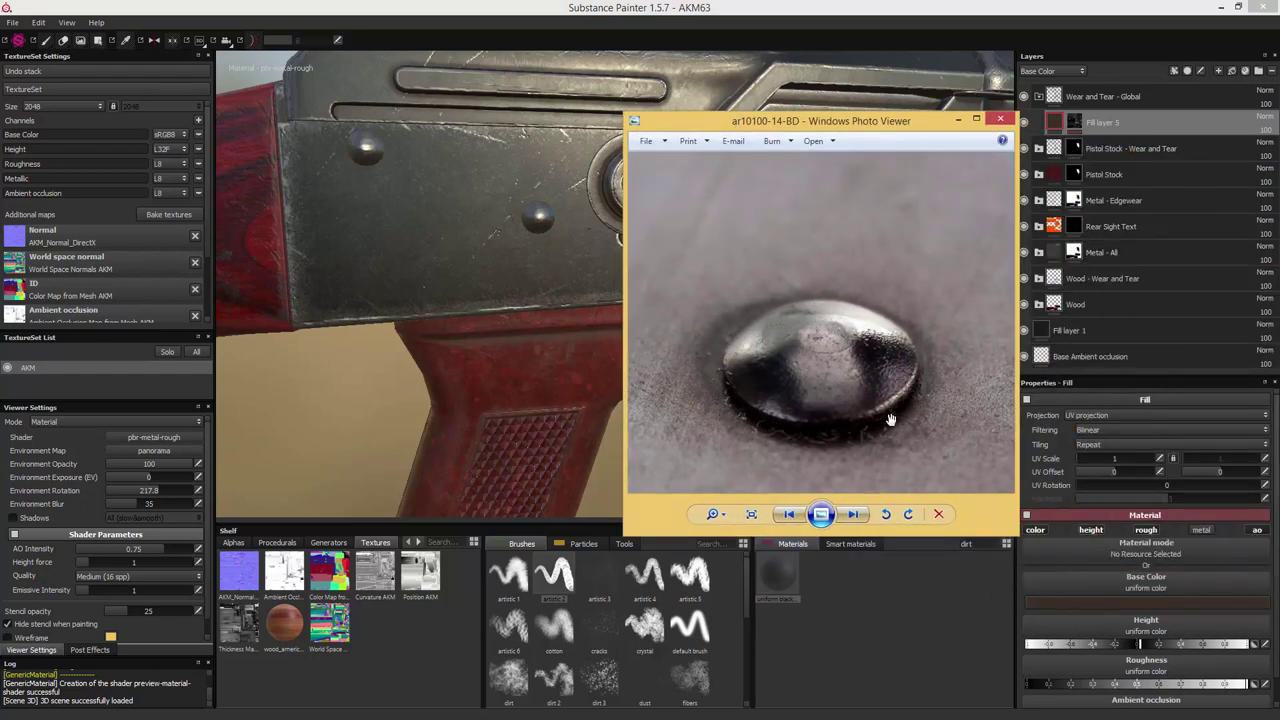
Duplicate Fill layer 5 in the Wear and Tear - Global folder and replace the copy's mask with a black mask
click(1097, 128)
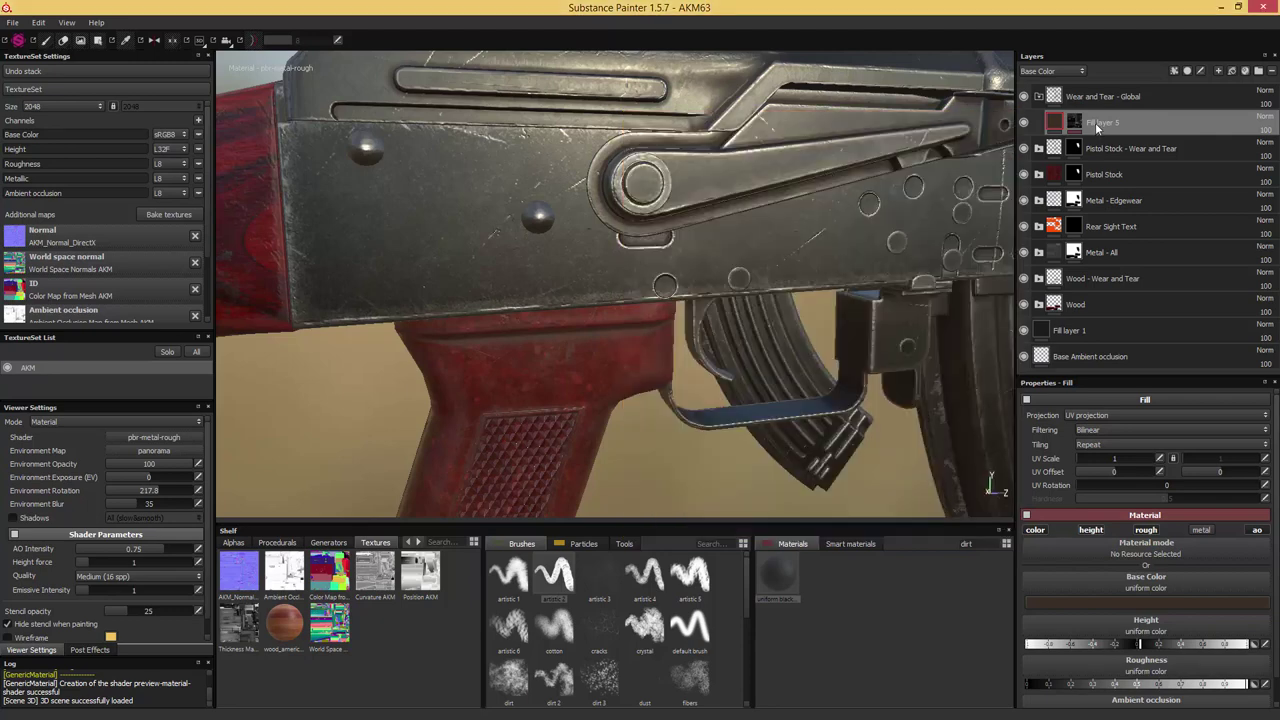
key(ctrl+d)
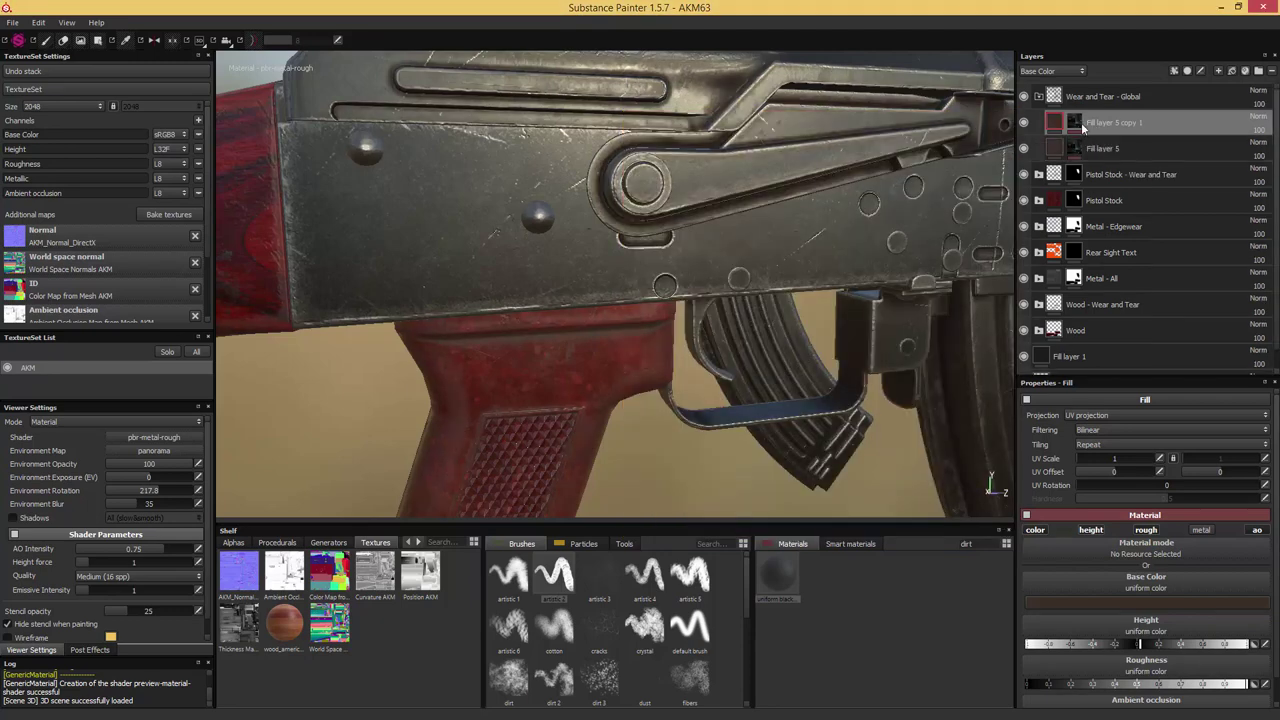
click(1075, 121)
right_click(1073, 120)
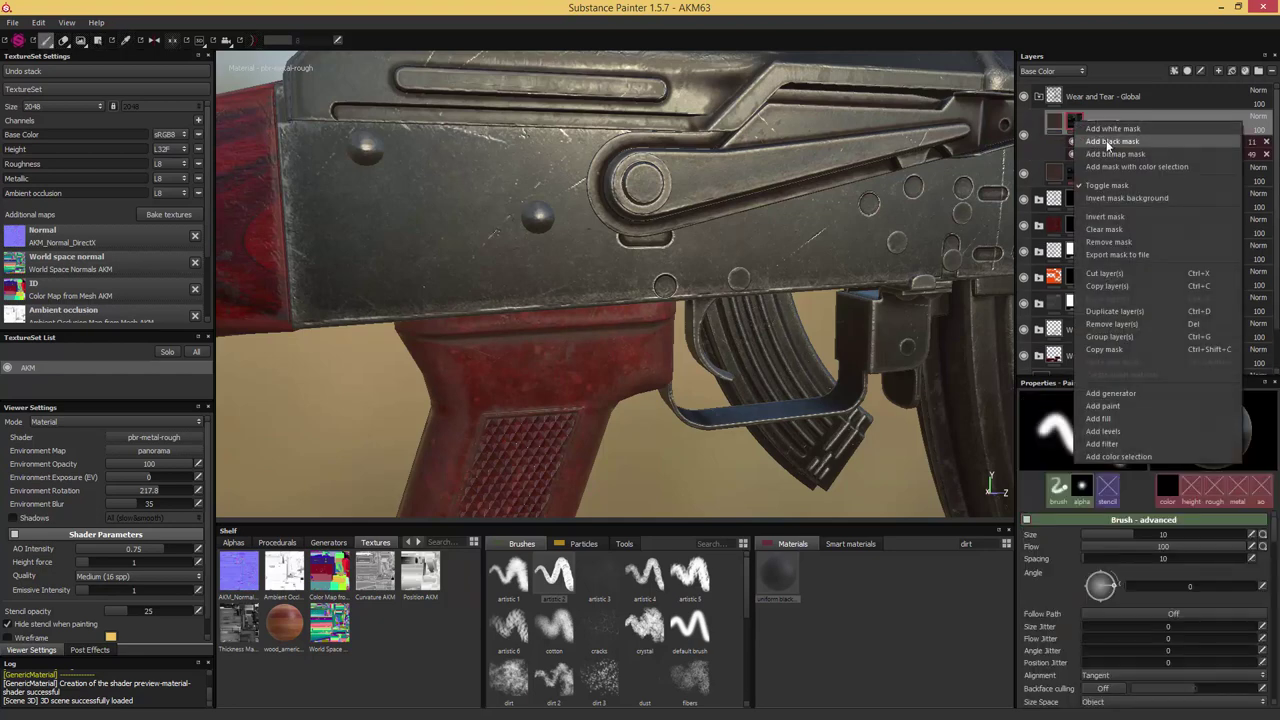
click(1108, 142)
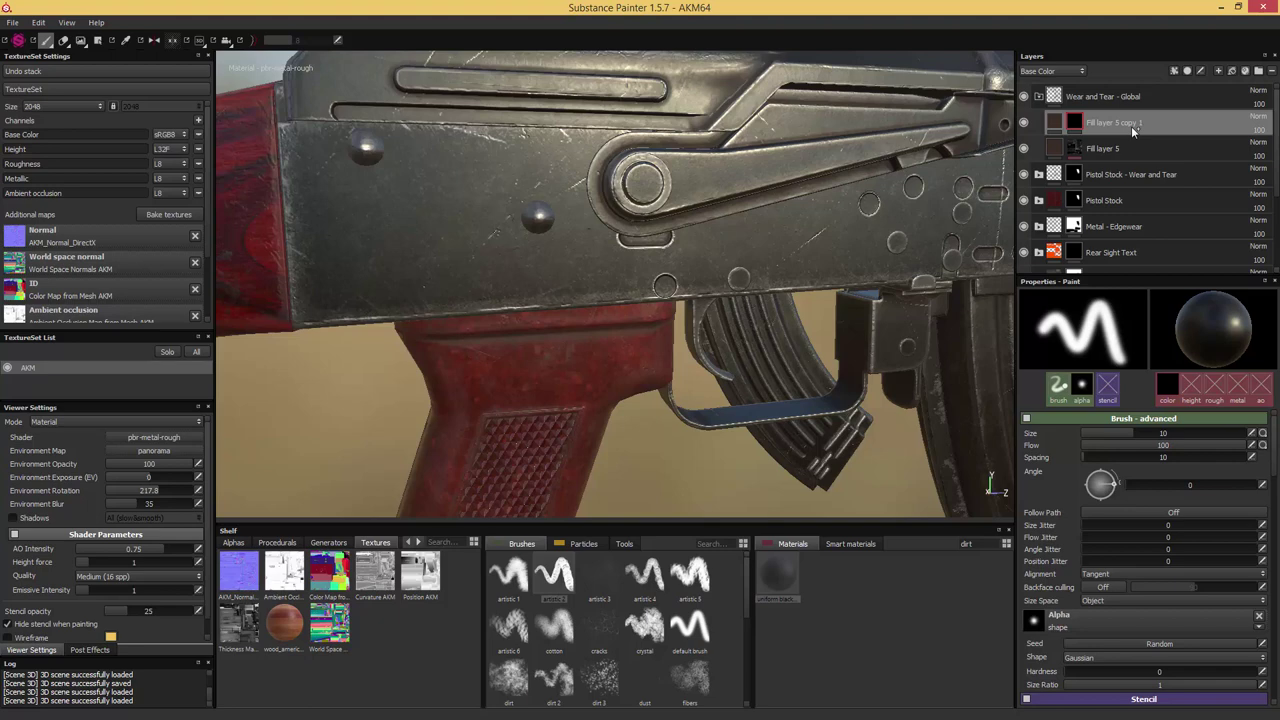
Group the copied fill layer into its own folder and give that folder a black mask
key(ctrl+g)
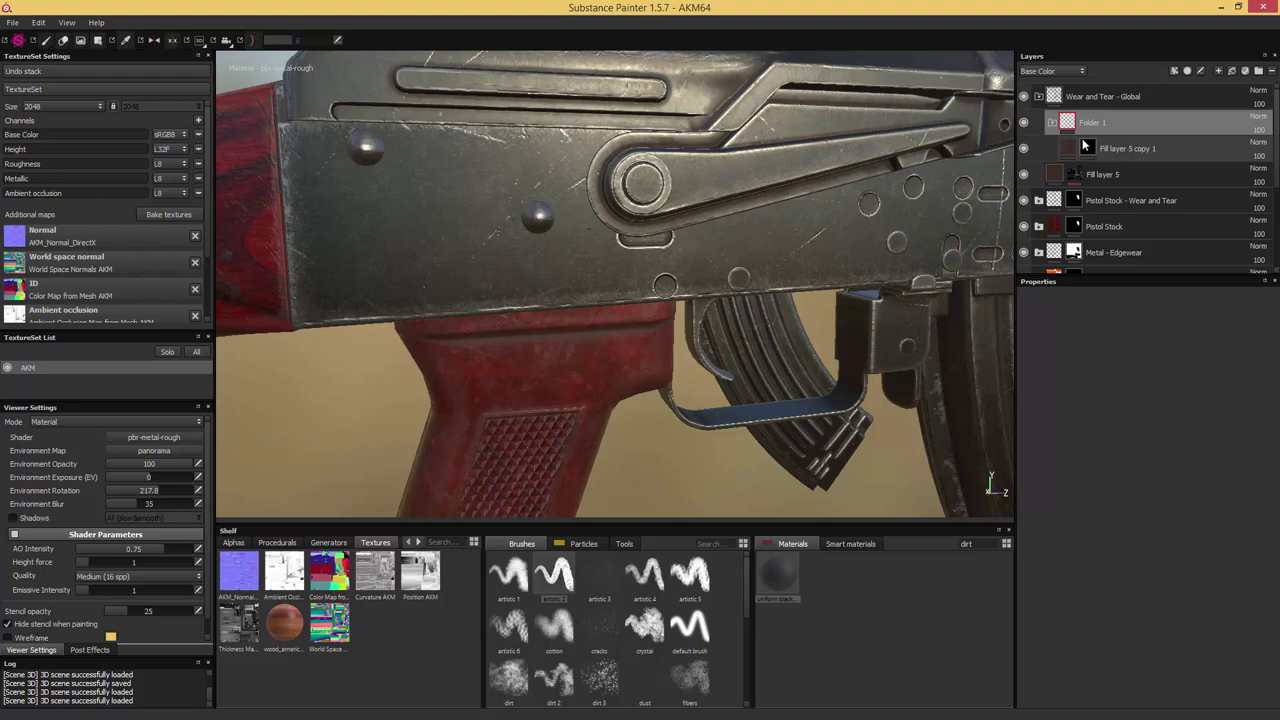
right_click(1070, 120)
click(1108, 141)
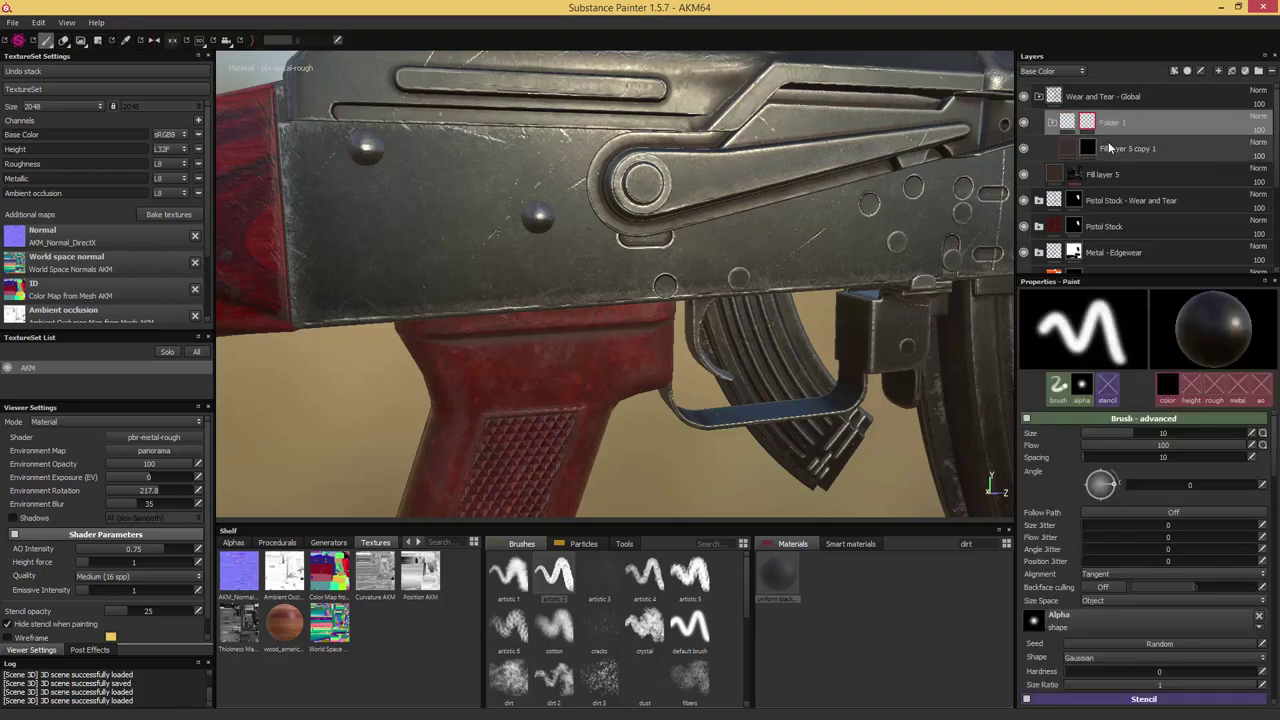
click(1088, 124)
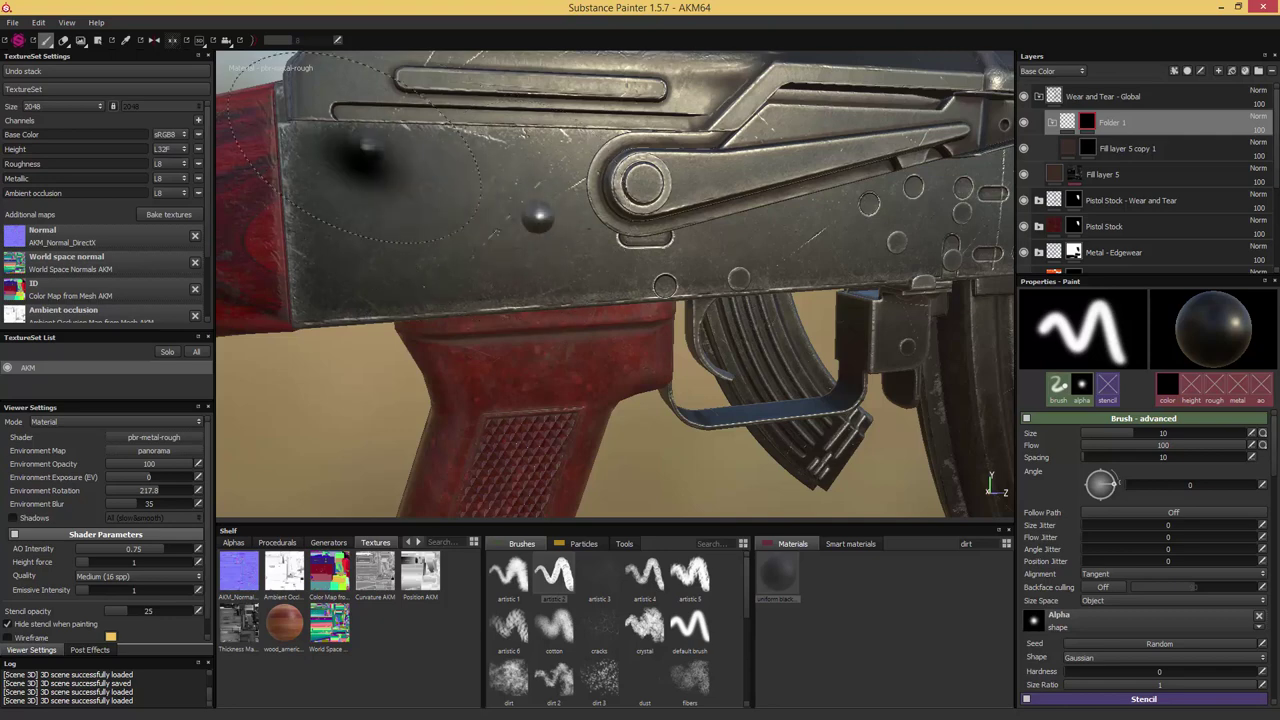
Fill the receiver's UV islands with white in the new folder's mask using Polygon Fill
click(97, 41)
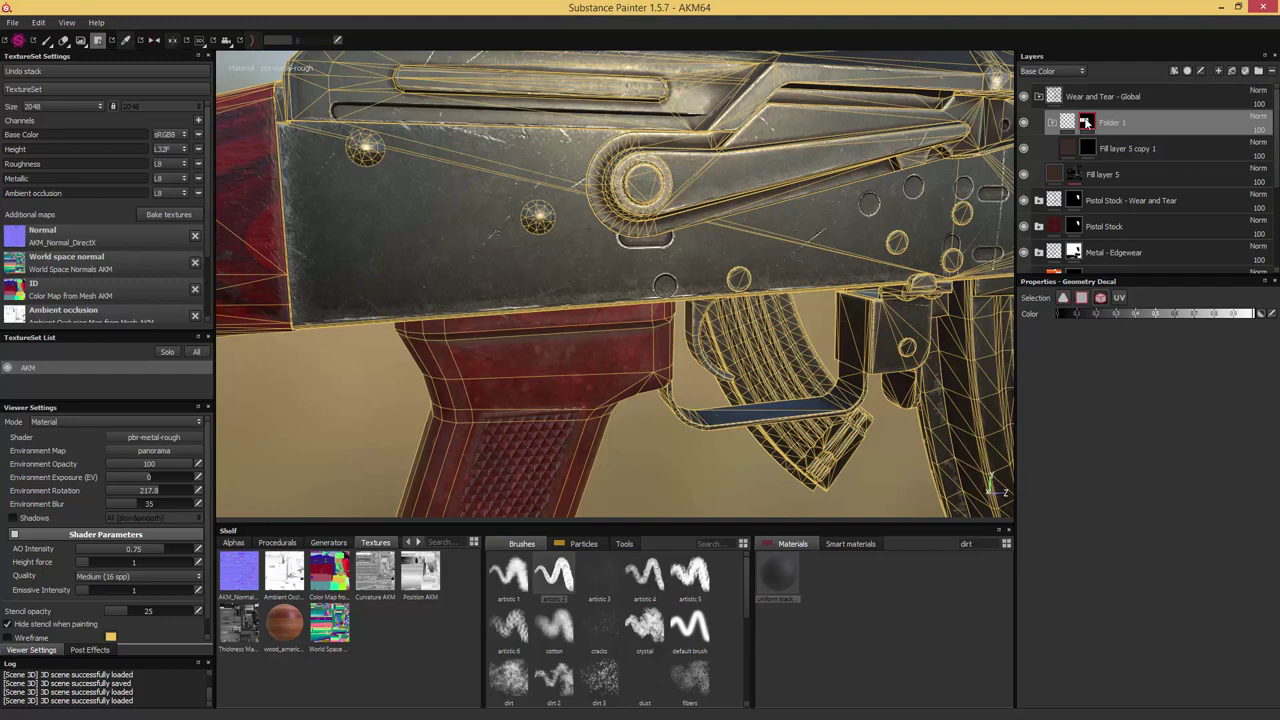
alt+middle_drag(872, 266, 756, 229)
alt+drag(756, 229, 708, 229)
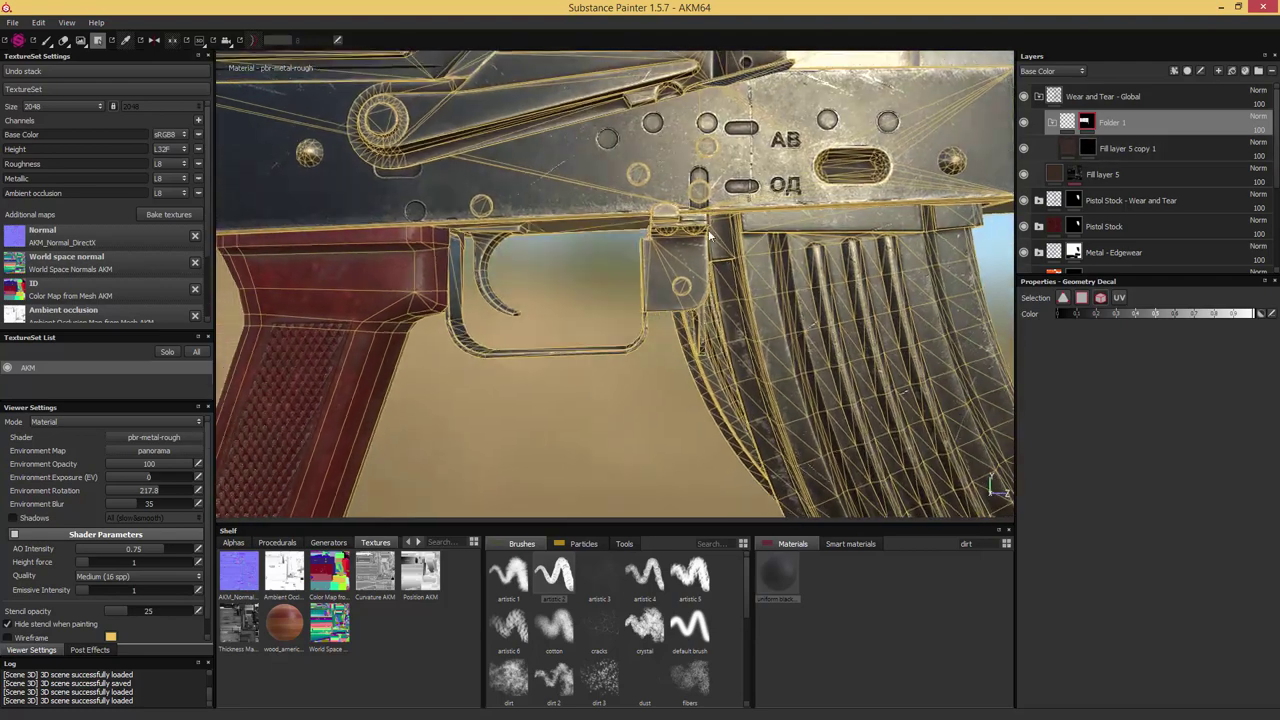
alt+right_drag(708, 229, 726, 258)
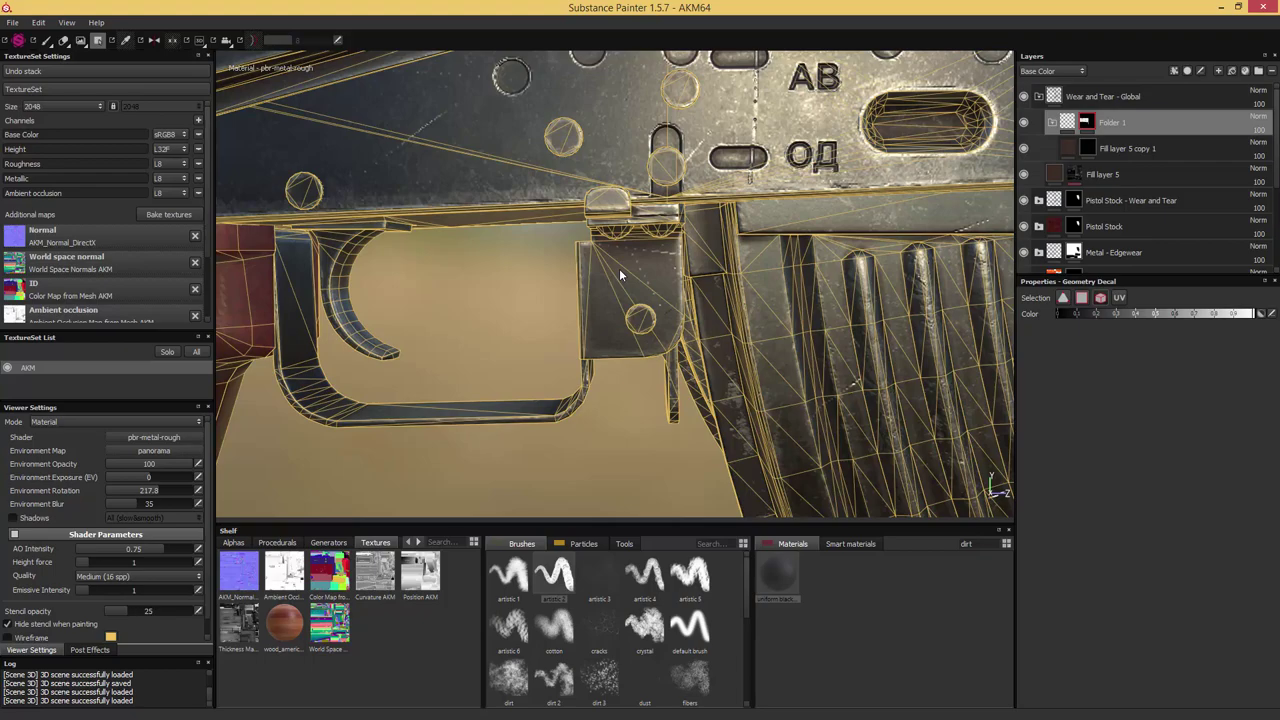
scroll(628, 269, down, 4)
alt+middle_drag(680, 251, 561, 289)
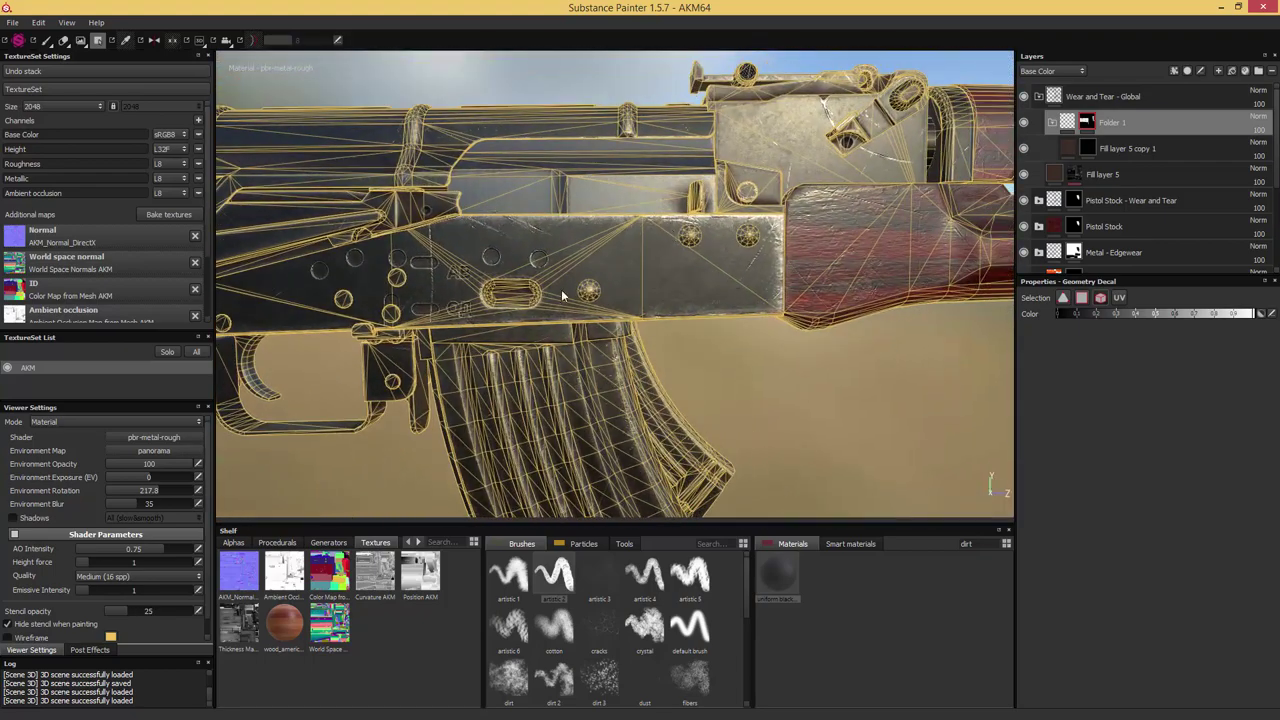
Inspect the receiver, rear sight block and handguard from both sides to check which riveted parts the mask must cover
alt+middle_drag(714, 200, 640, 289)
alt+drag(640, 289, 692, 283)
scroll(692, 283, up, 3)
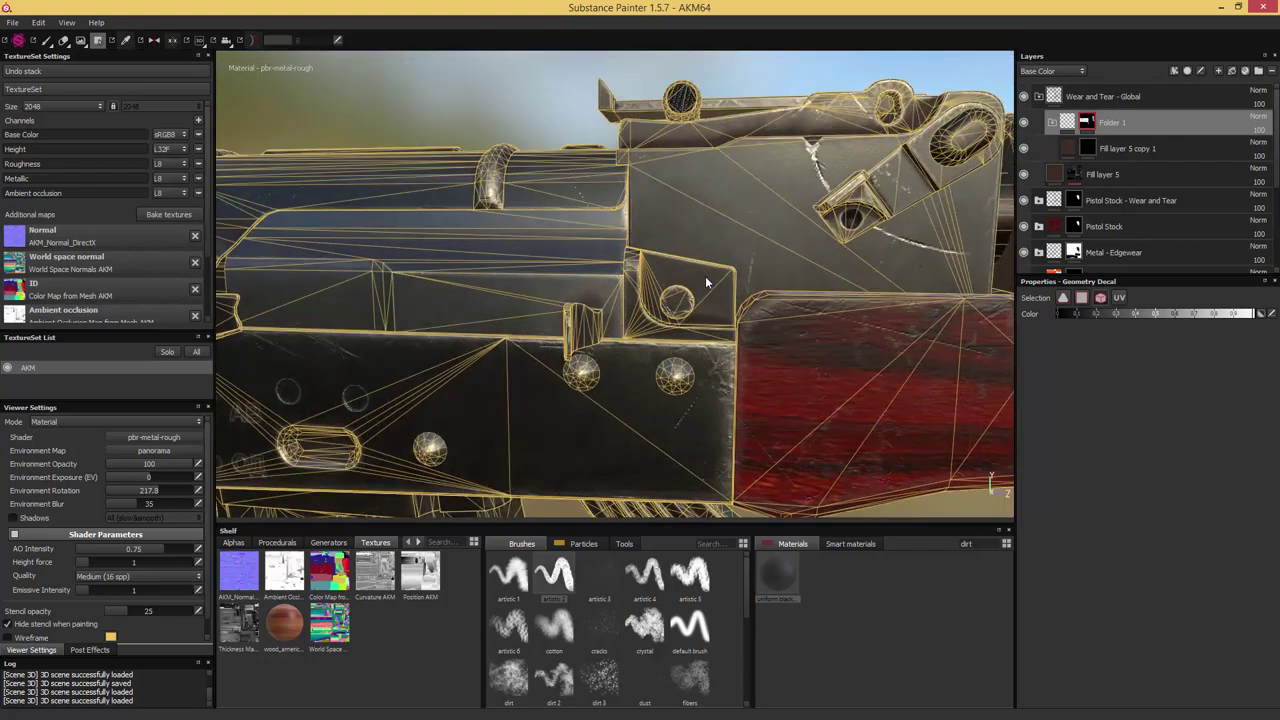
scroll(795, 294, down, 3)
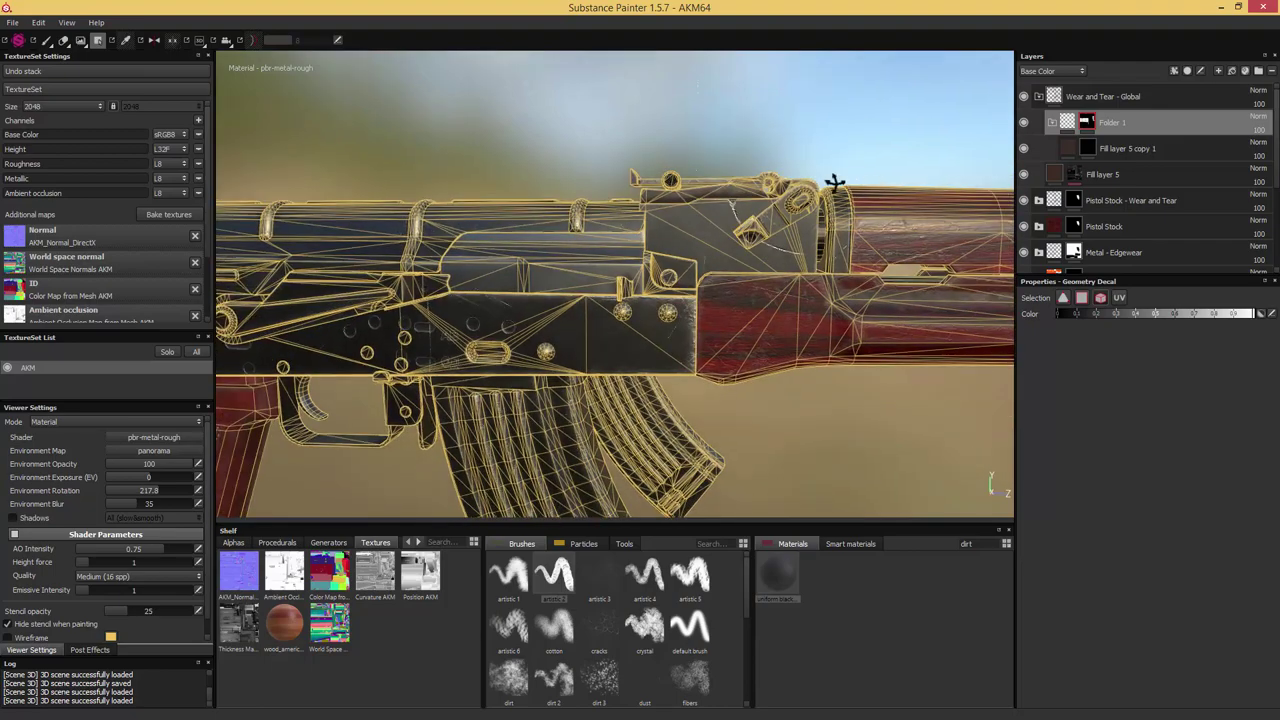
alt+drag(834, 186, 700, 285)
scroll(700, 285, up, 4)
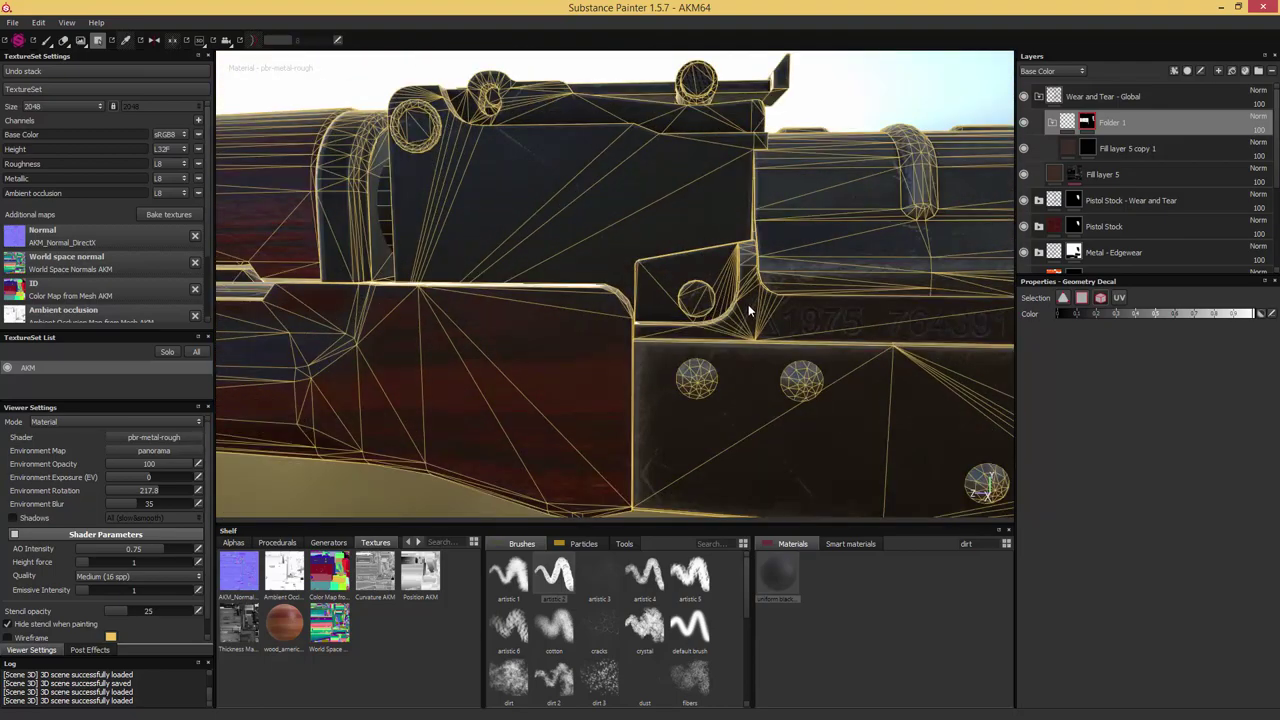
alt+middle_drag(590, 326, 950, 295)
alt+right_drag(950, 295, 662, 343)
alt+drag(662, 343, 1200, 351)
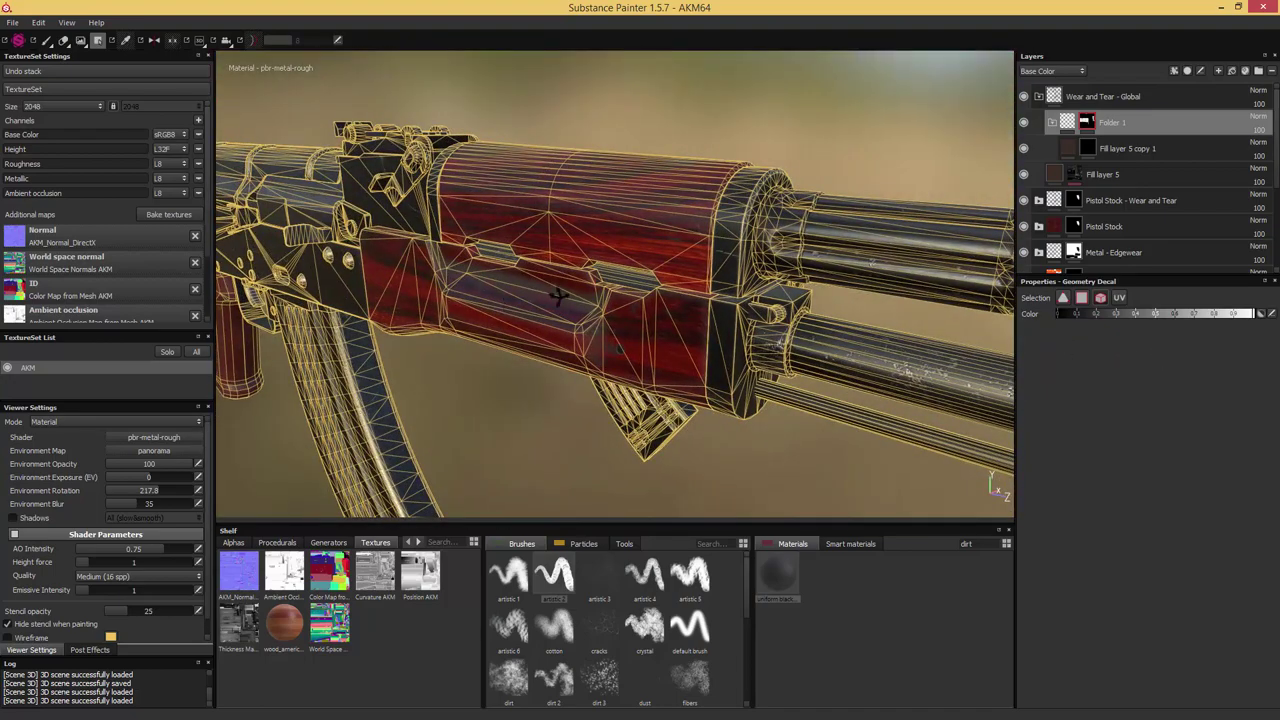
alt+drag(557, 297, 429, 326)
alt+middle_drag(429, 326, 728, 331)
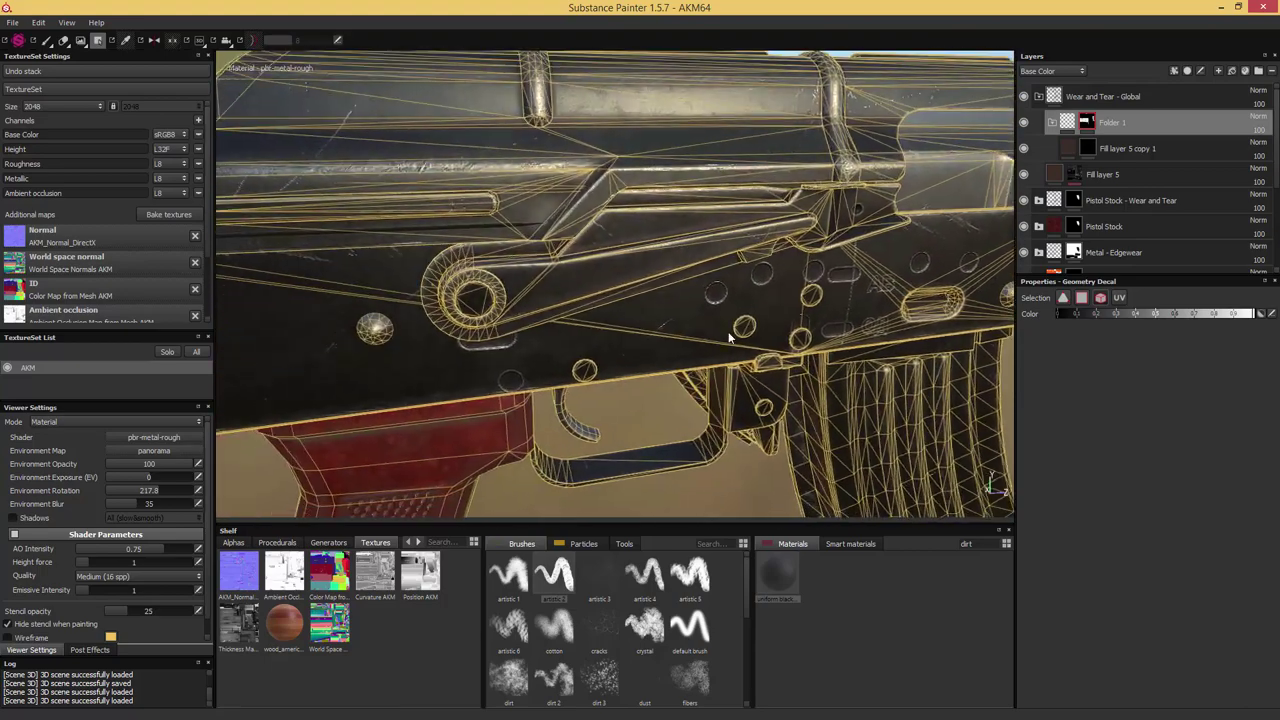
alt+drag(728, 331, 745, 307)
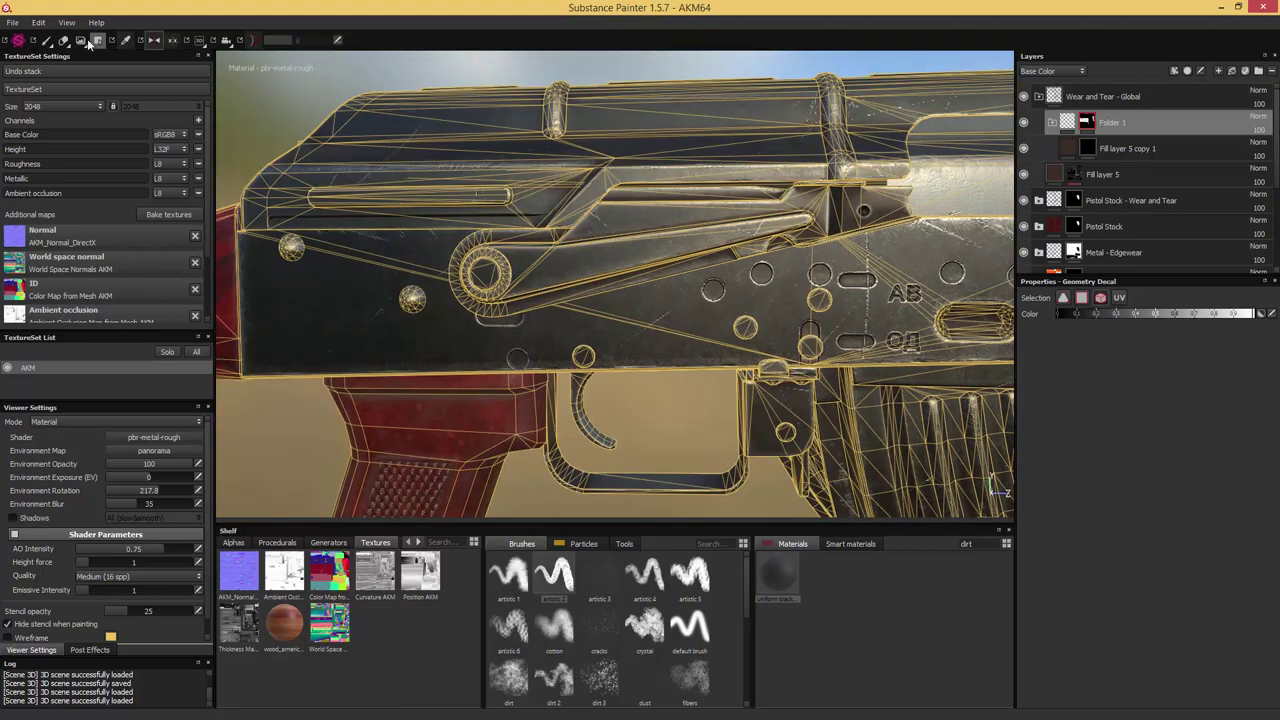
Set up the Paint tool near the receiver's rivets with the artistic 2 brush at size 2.03 and a white grayscale value
click(46, 40)
alt+drag(400, 165, 614, 154)
scroll(610, 160, up, 2)
alt+middle_drag(648, 325, 654, 236)
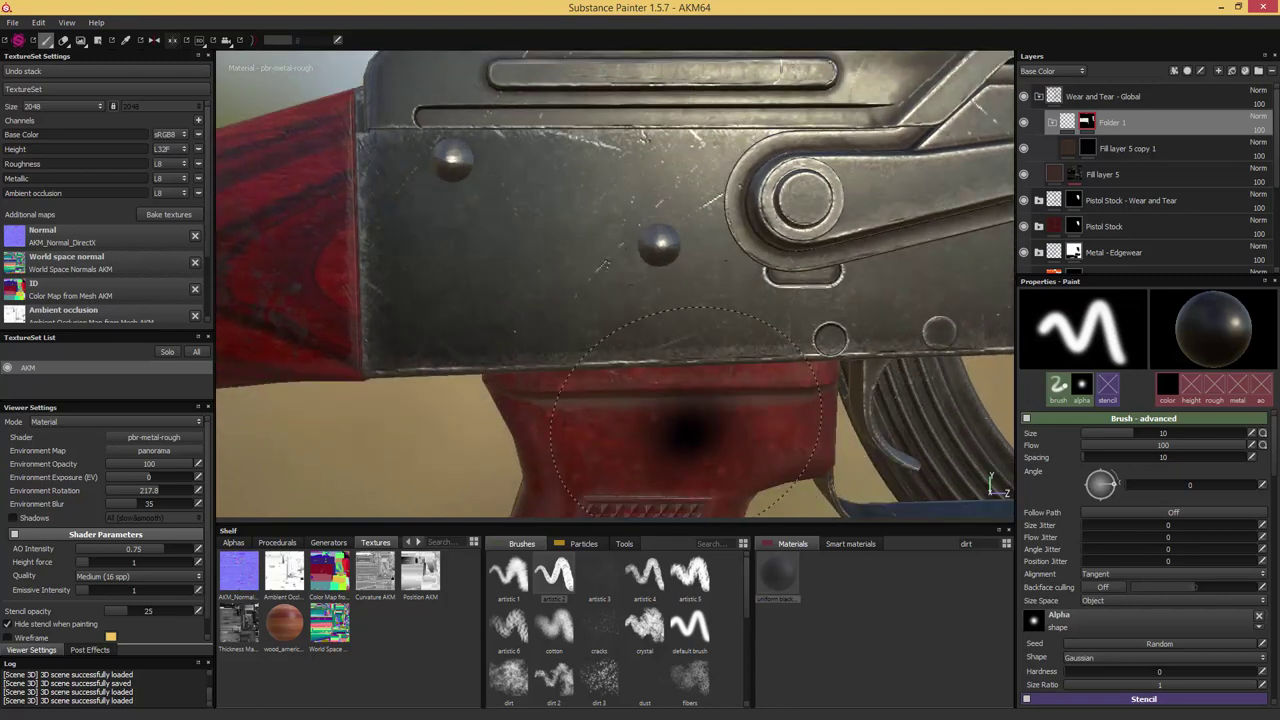
click(552, 575)
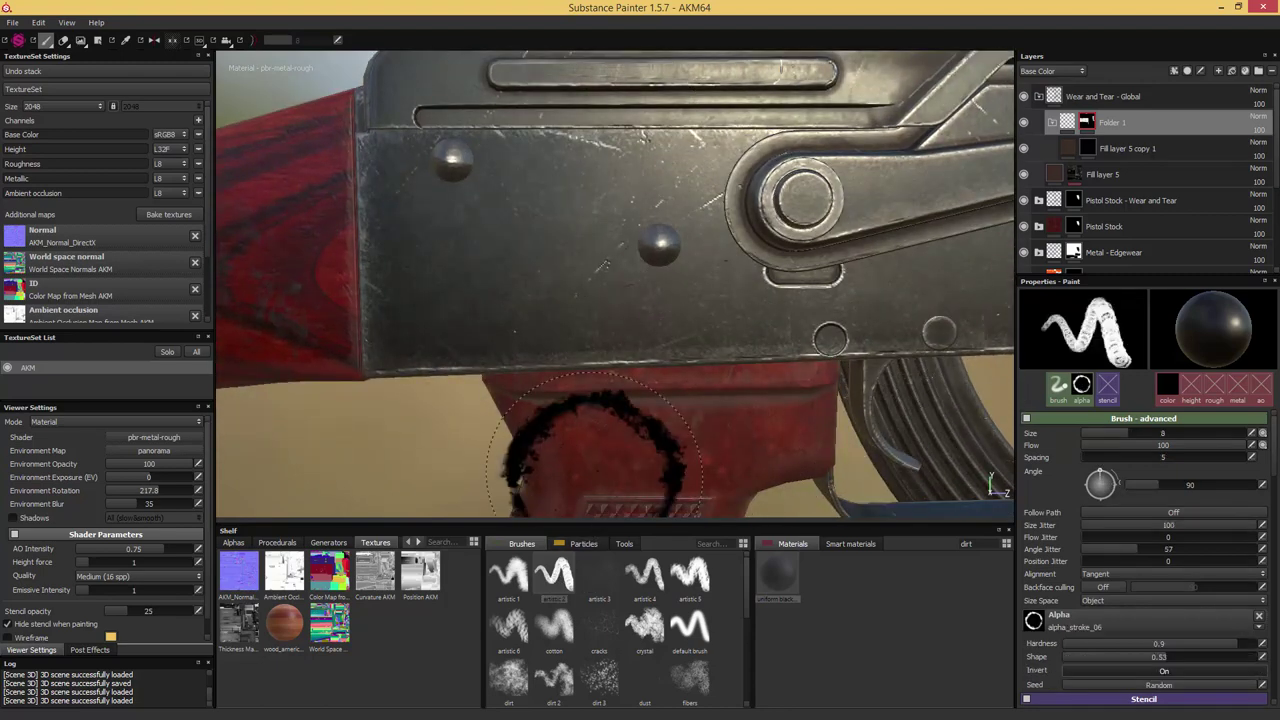
alt+drag(634, 343, 646, 312)
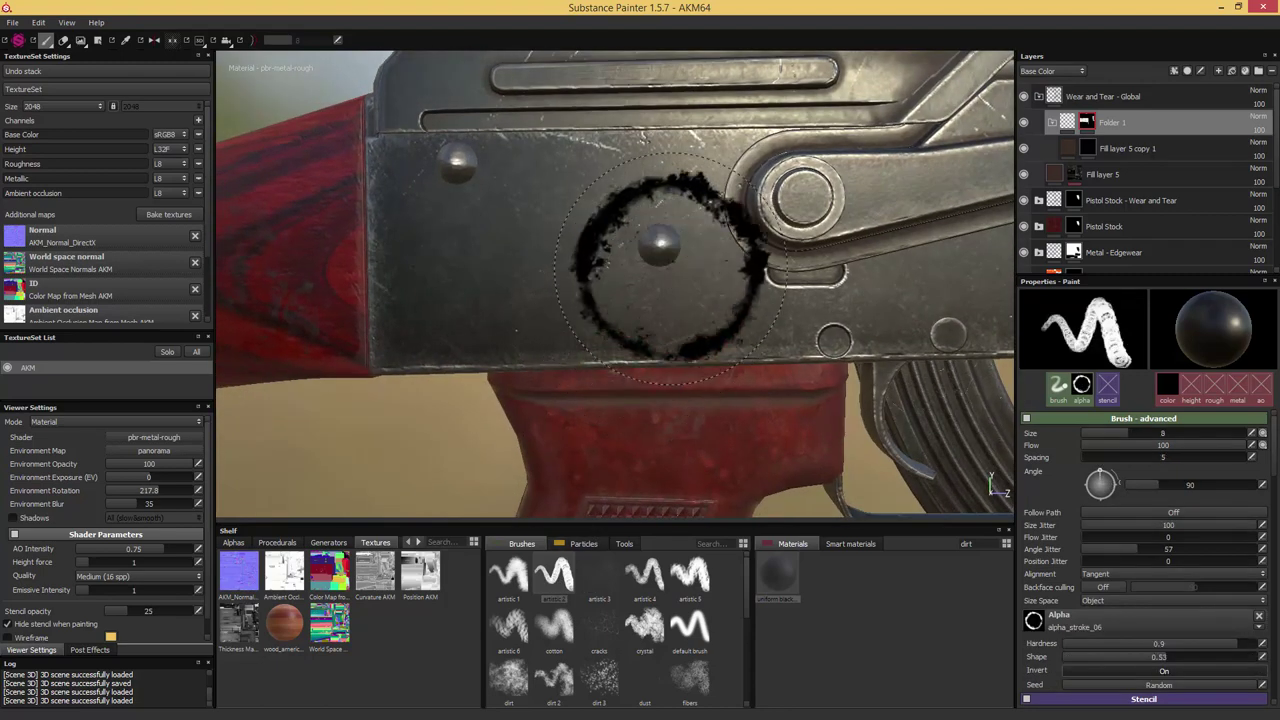
mouse_move(668, 263)
ctrl+right_down()
mouse_move(605, 265)
mouse_move(642, 265)
mouse_move(628, 265)
ctrl+right_up()
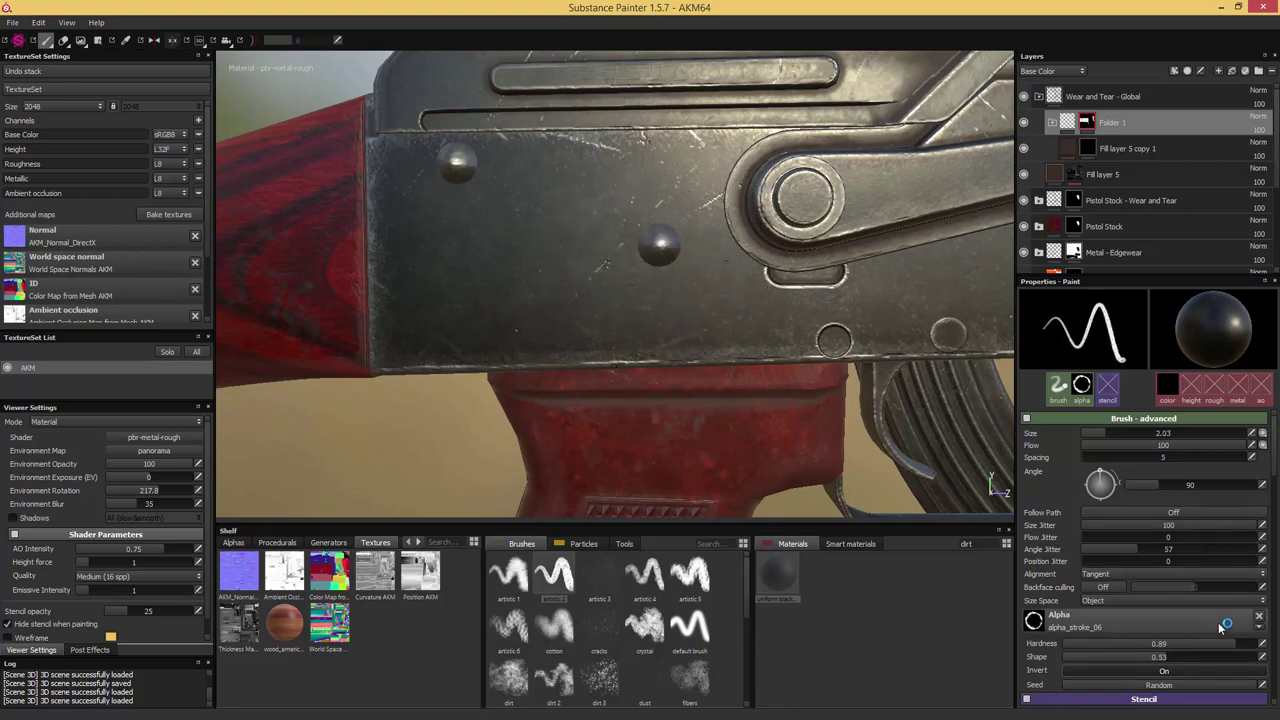
drag(1239, 643, 1264, 643)
drag(1273, 479, 1279, 531)
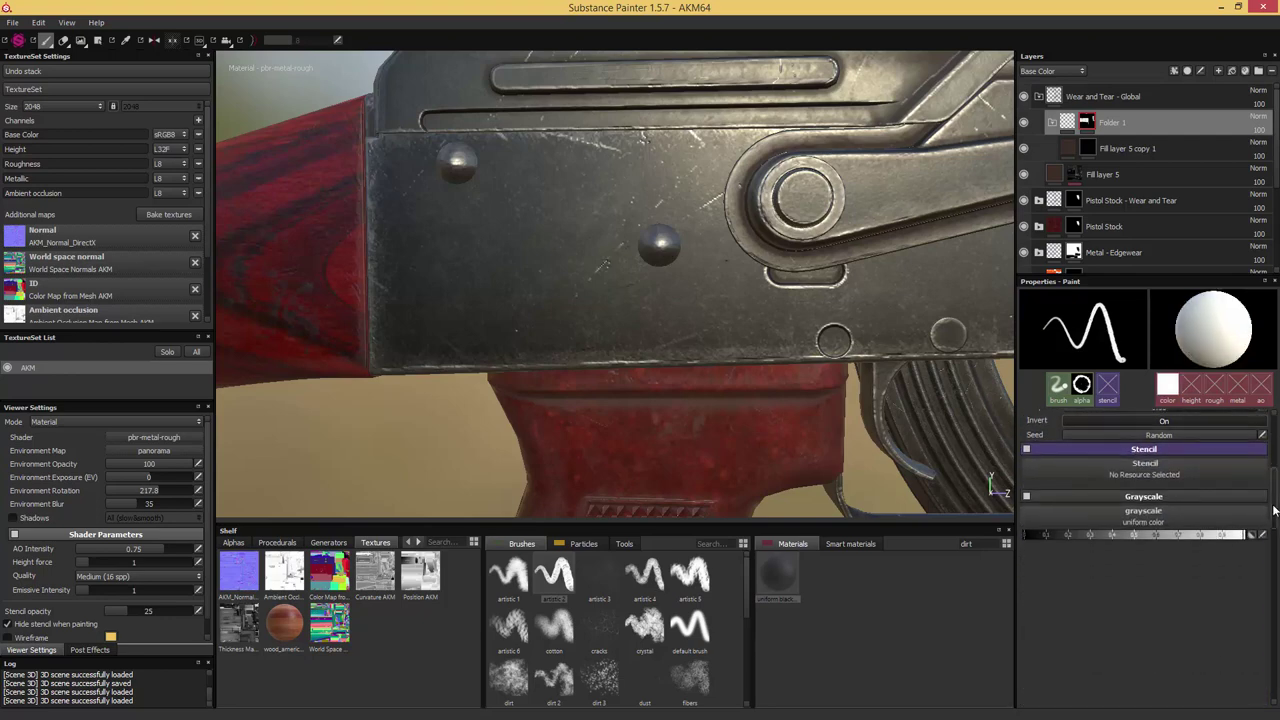
Set the brush's size, flow and position jitter to 2 and angle jitter to 4, and target the copied fill layer's mask
scroll(1250, 500, up, 5)
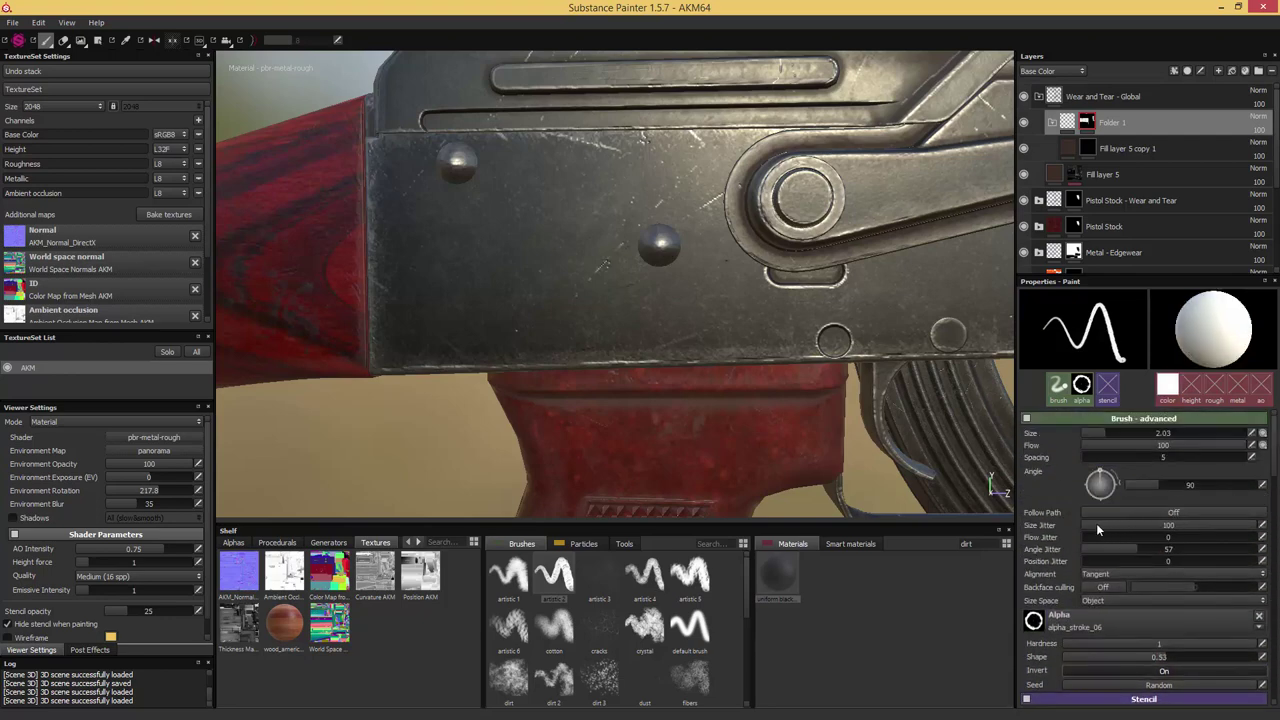
drag(1096, 523, 1087, 523)
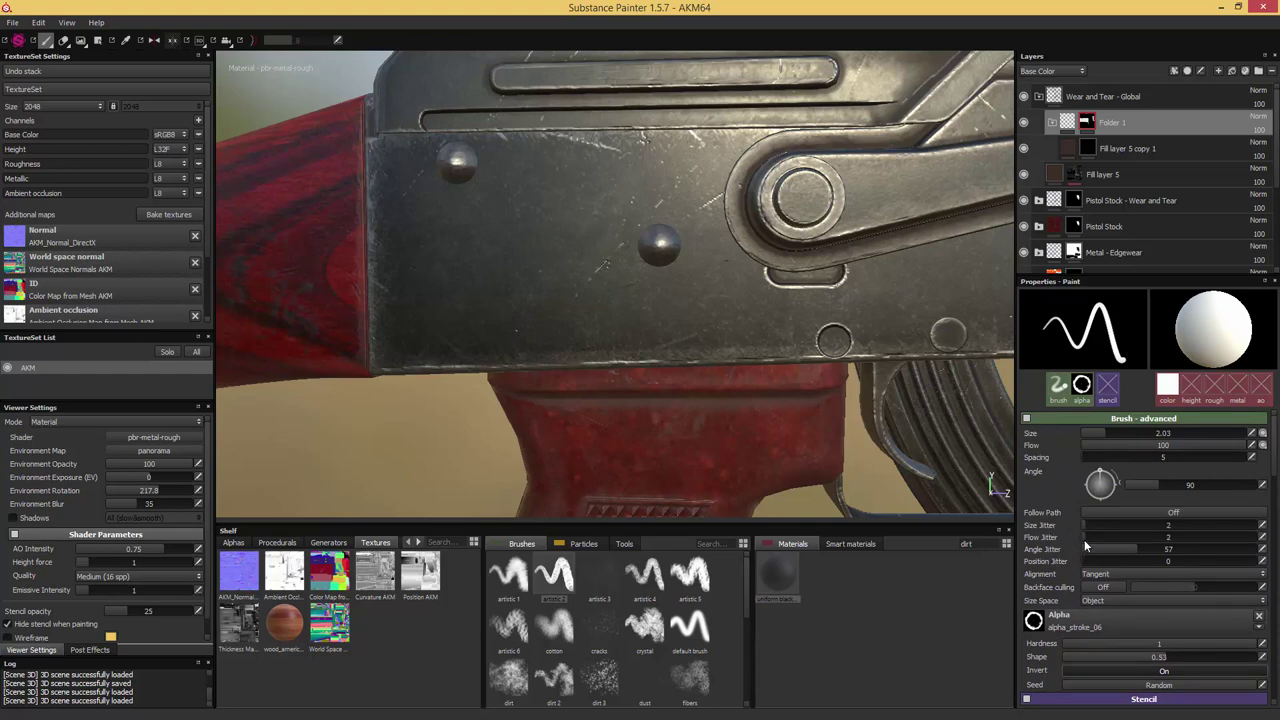
click(1087, 548)
click(1089, 148)
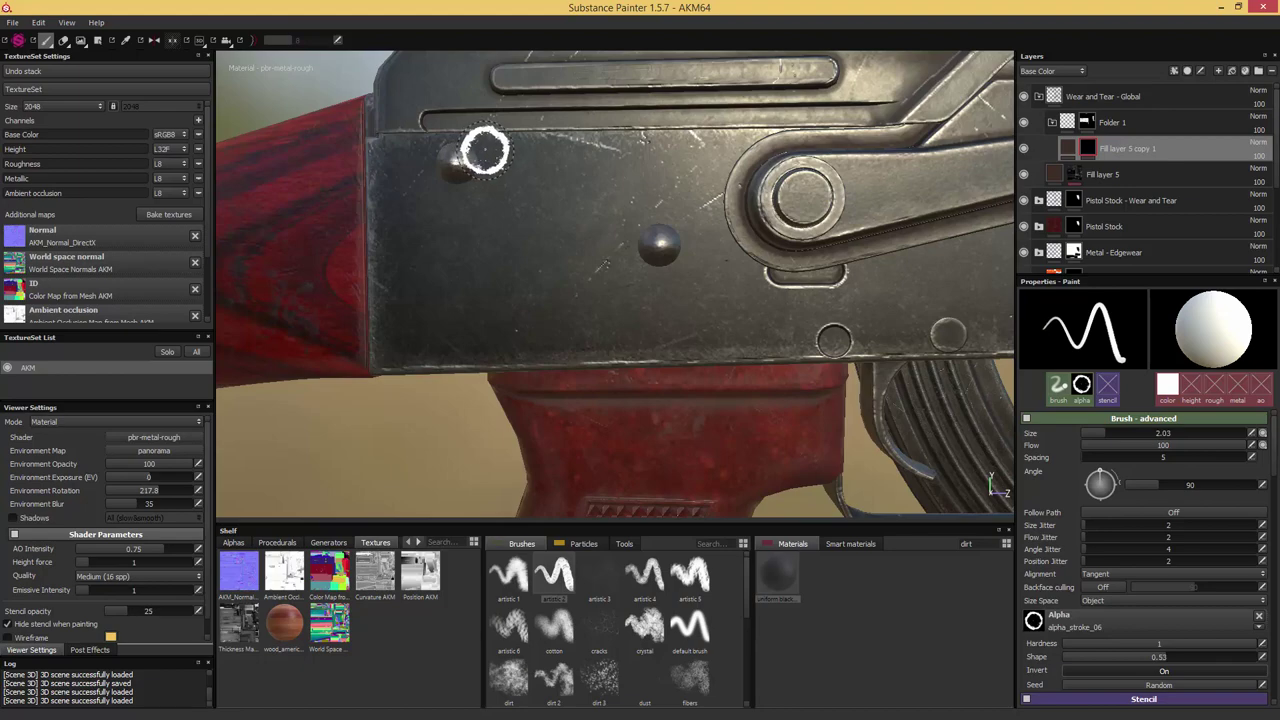
Stamp wear rings around the rear rivets and lower pins on the receiver's selector-lever side at brush size 2.03
mouse_move(480, 157)
alt+mouse_down()
mouse_move(734, 186)
mouse_move(685, 213)
mouse_move(697, 197)
alt+mouse_up()
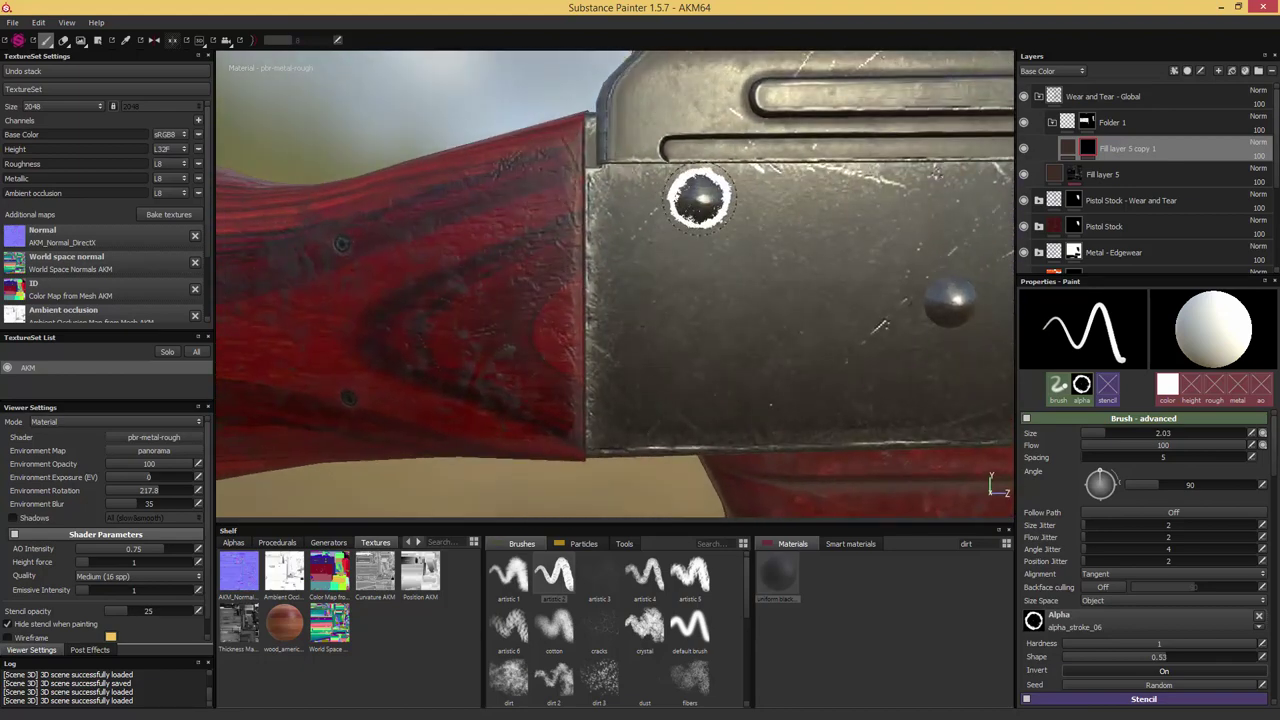
mouse_move(780, 226)
alt+mouse_down()
mouse_move(665, 247)
mouse_move(734, 257)
mouse_move(530, 195)
alt+mouse_up()
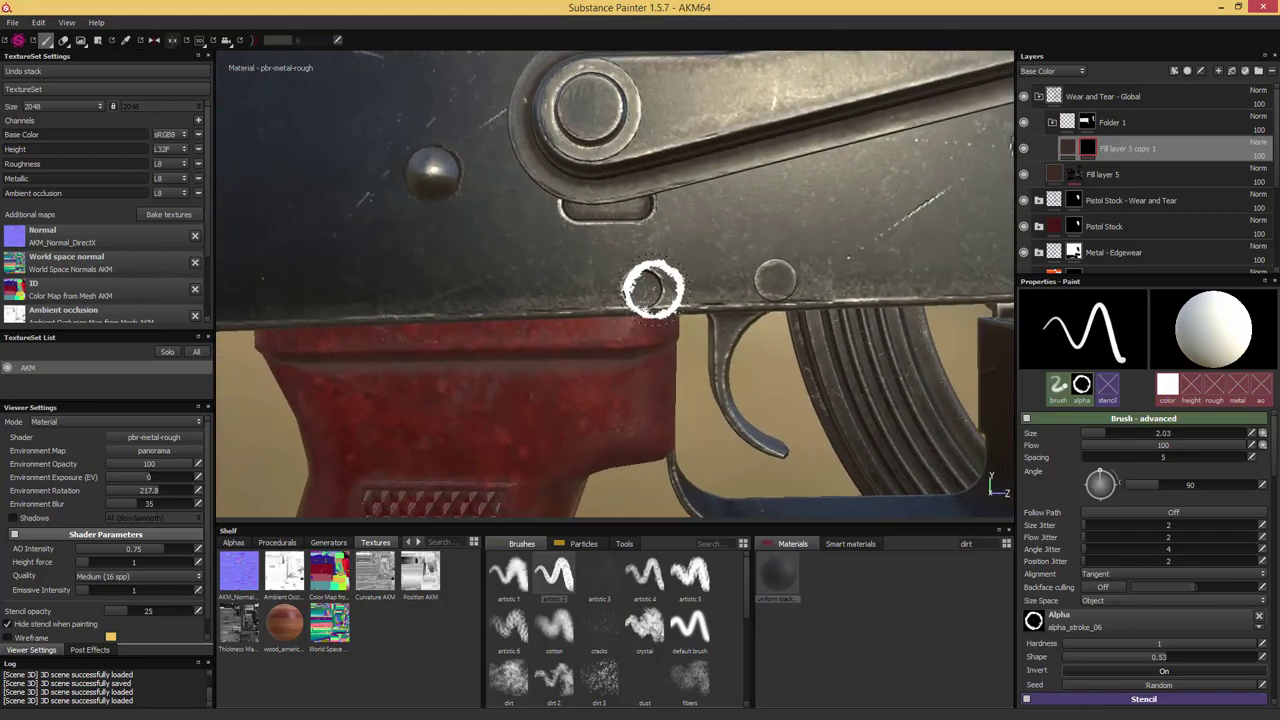
mouse_move(700, 274)
alt+mouse_down()
mouse_move(654, 243)
mouse_move(688, 255)
mouse_move(757, 220)
mouse_move(566, 257)
mouse_move(760, 237)
mouse_move(695, 257)
mouse_move(657, 217)
mouse_move(829, 194)
mouse_move(673, 263)
alt+mouse_up()
Stamp wear rings around the lower front rivet at brush size 1.76 and the two upper front rivets at size 2.03
key(bracketleft)
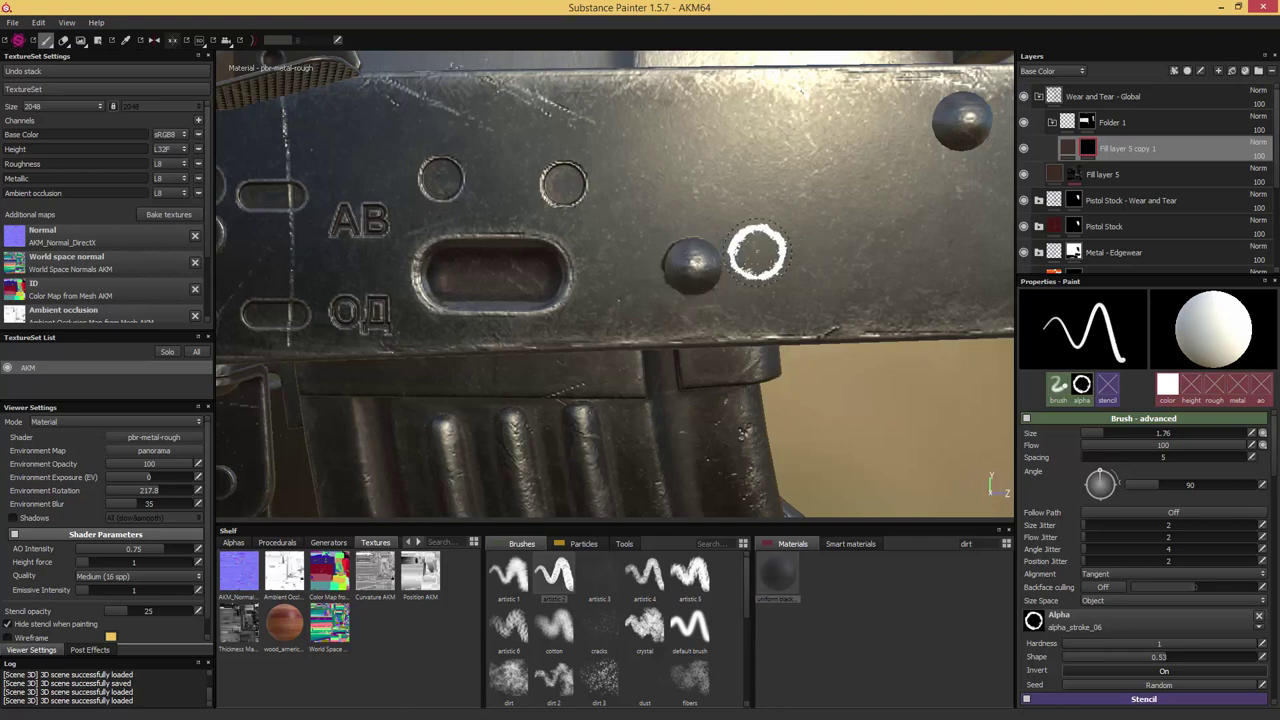
alt+drag(789, 226, 683, 270)
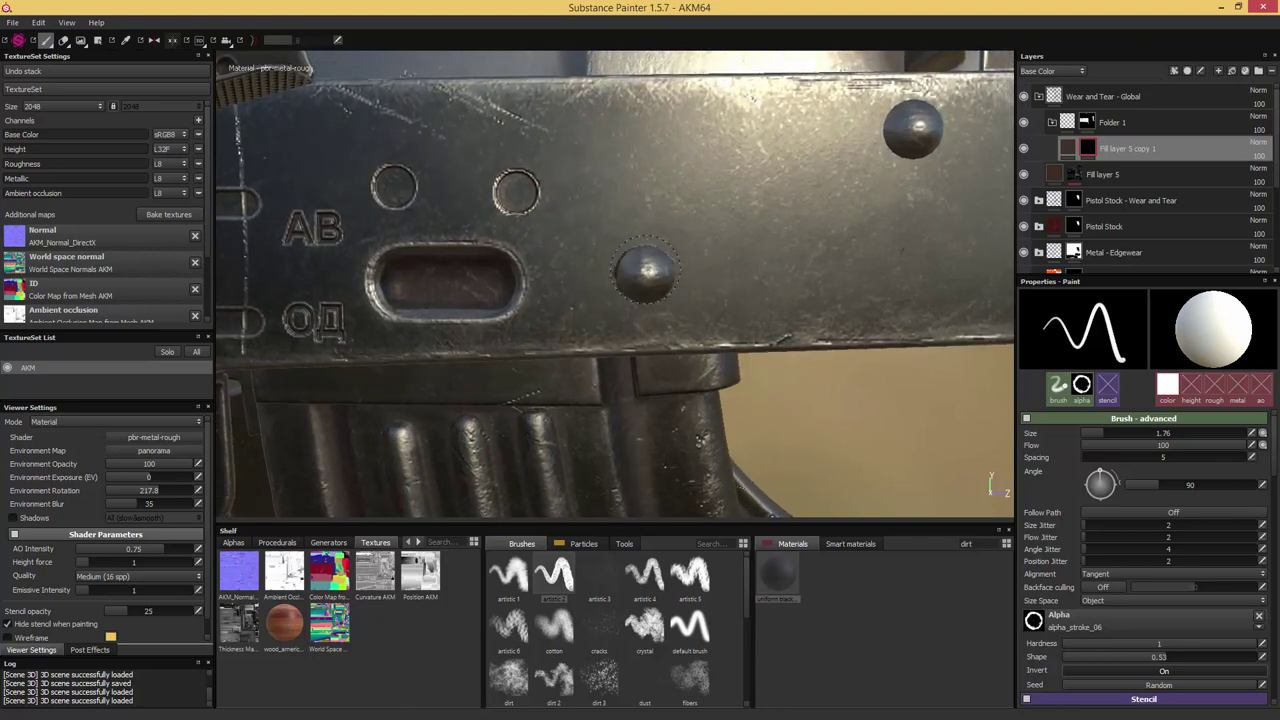
mouse_move(737, 238)
alt+mouse_down()
mouse_move(551, 286)
mouse_move(689, 238)
alt+mouse_up()
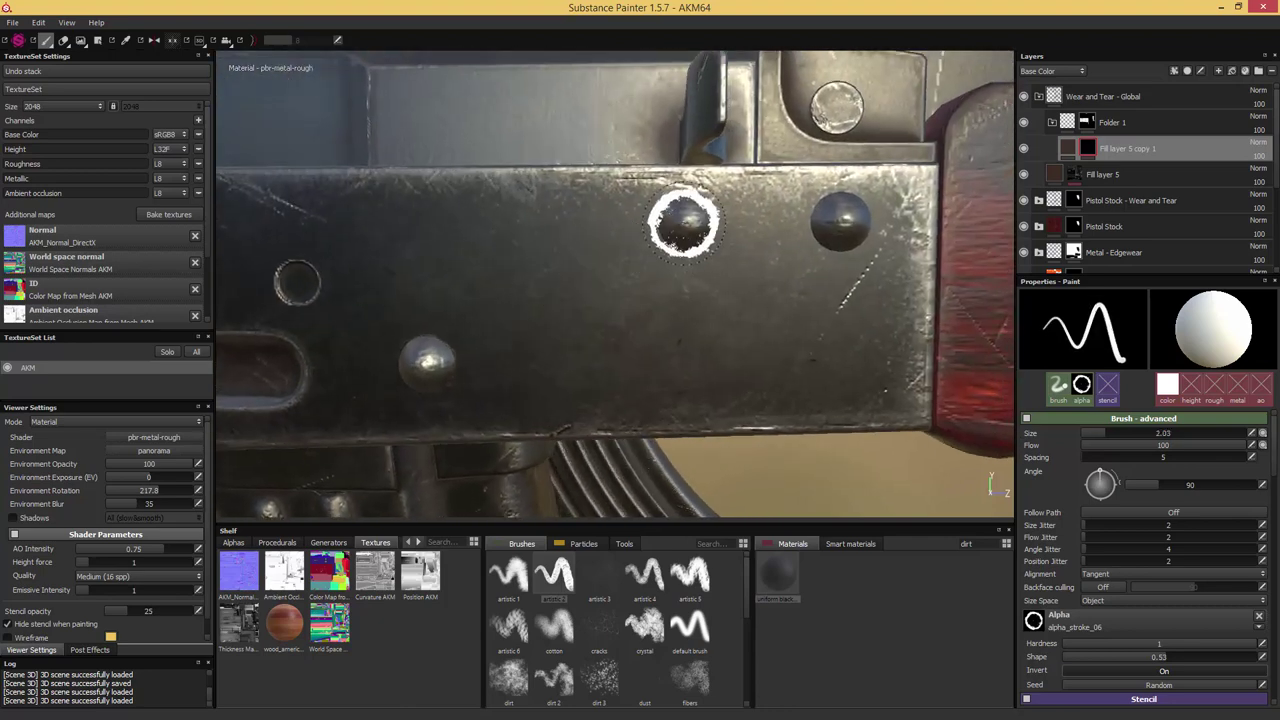
alt+drag(764, 258, 698, 233)
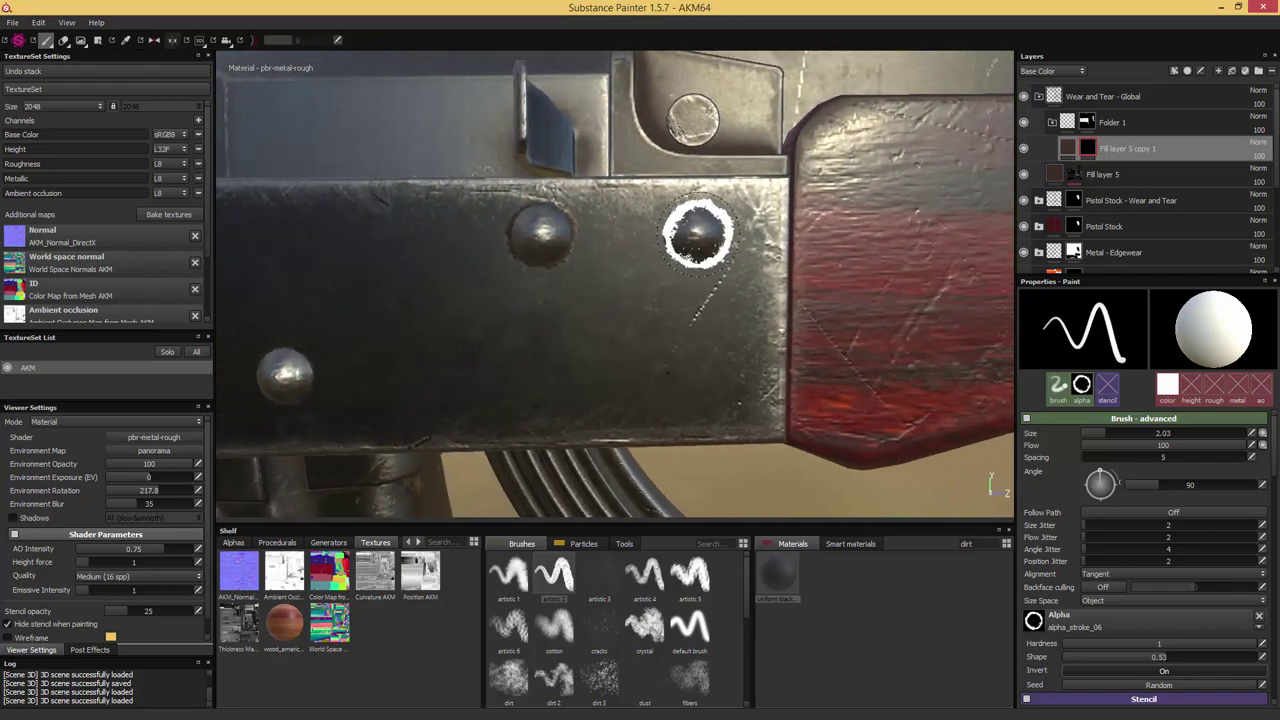
Stamp a wear ring around the round pin above the selector-side front rivets, using brush size 1.81
alt+drag(785, 287, 629, 251)
alt+drag(491, 220, 556, 283)
alt+middle_drag(556, 283, 871, 233)
alt+middle_drag(251, 270, 671, 251)
scroll(671, 251, up, 2)
scroll(671, 251, down, 1)
alt+middle_drag(928, 242, 712, 251)
alt+drag(711, 255, 563, 265)
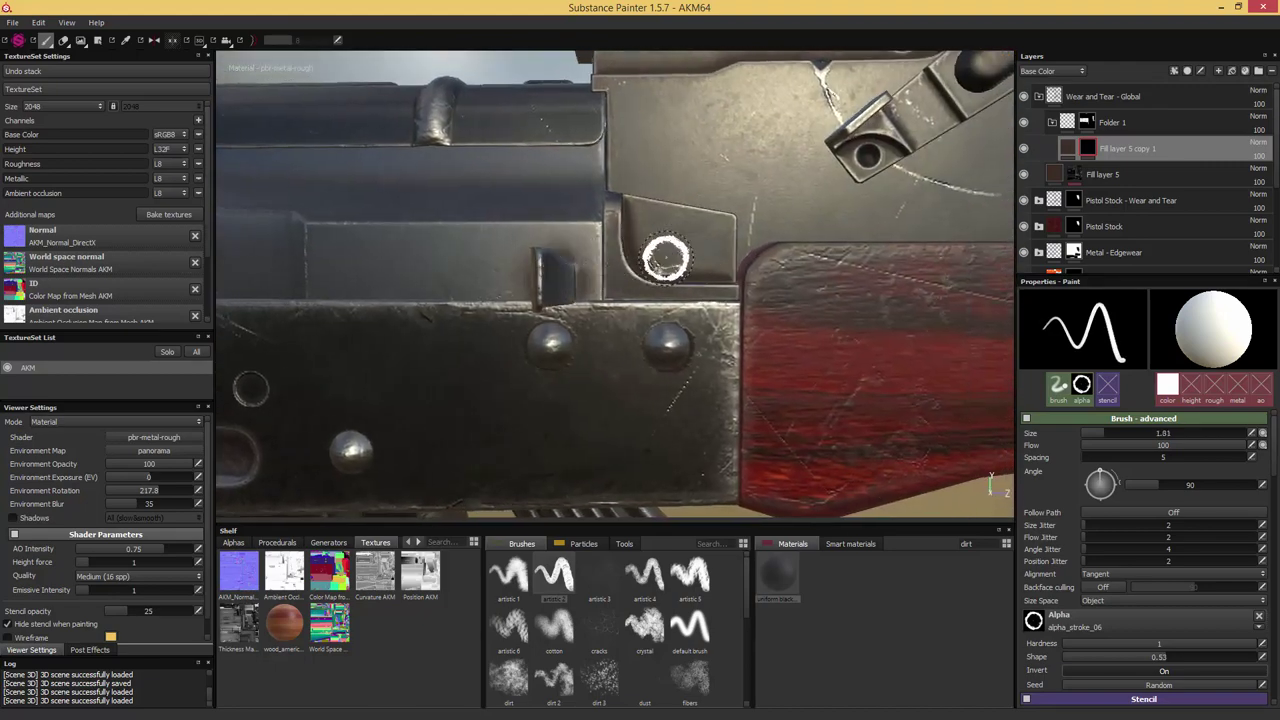
Stamp a wear ring around the matching round pin beside the serial marking on the rifle's opposite side at brush size 1.81
alt+drag(698, 318, 300, 291)
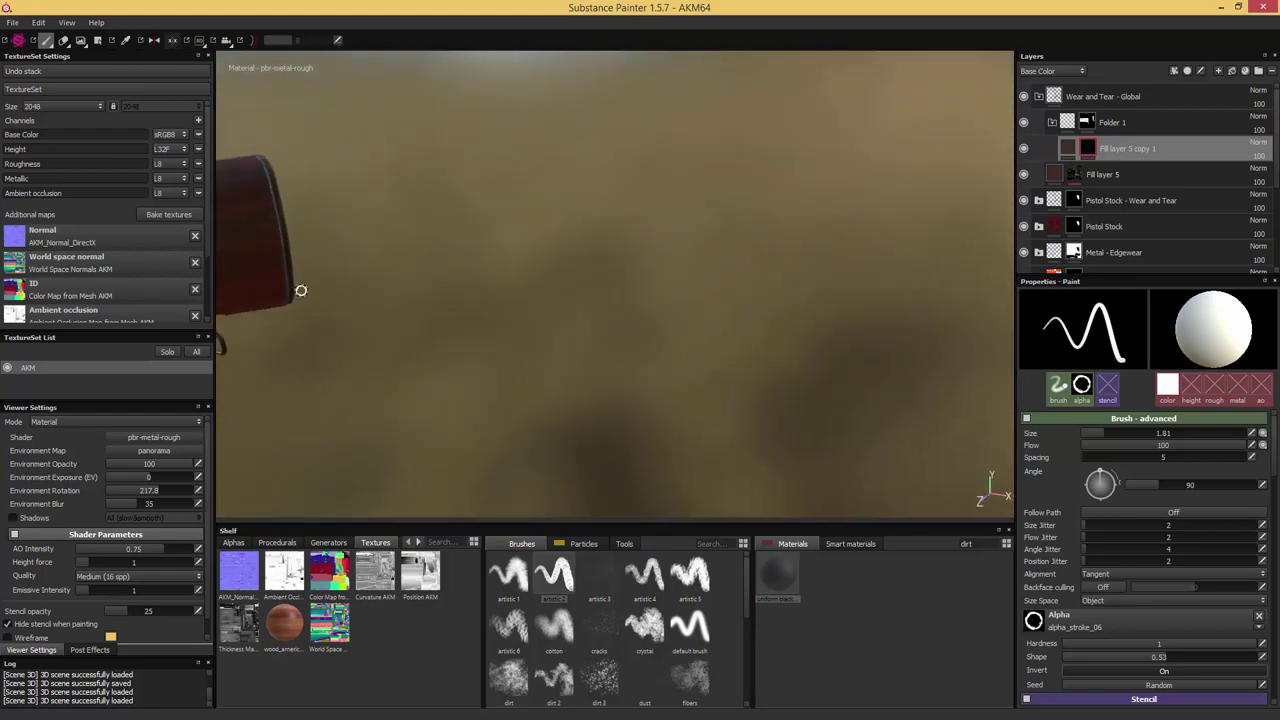
scroll(303, 292, down, 2)
key(f)
scroll(662, 254, up, 3)
alt+drag(662, 254, 528, 257)
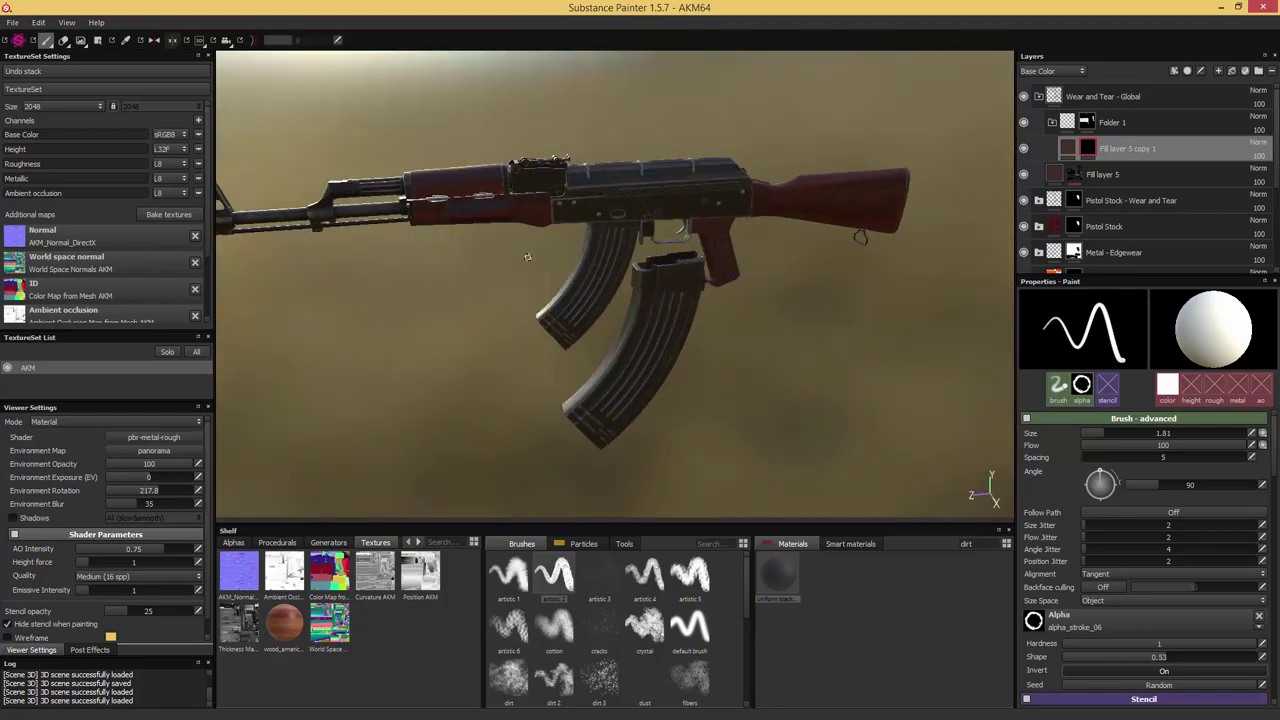
scroll(651, 237, up, 4)
alt+middle_drag(623, 271, 606, 354)
alt+drag(606, 354, 491, 211)
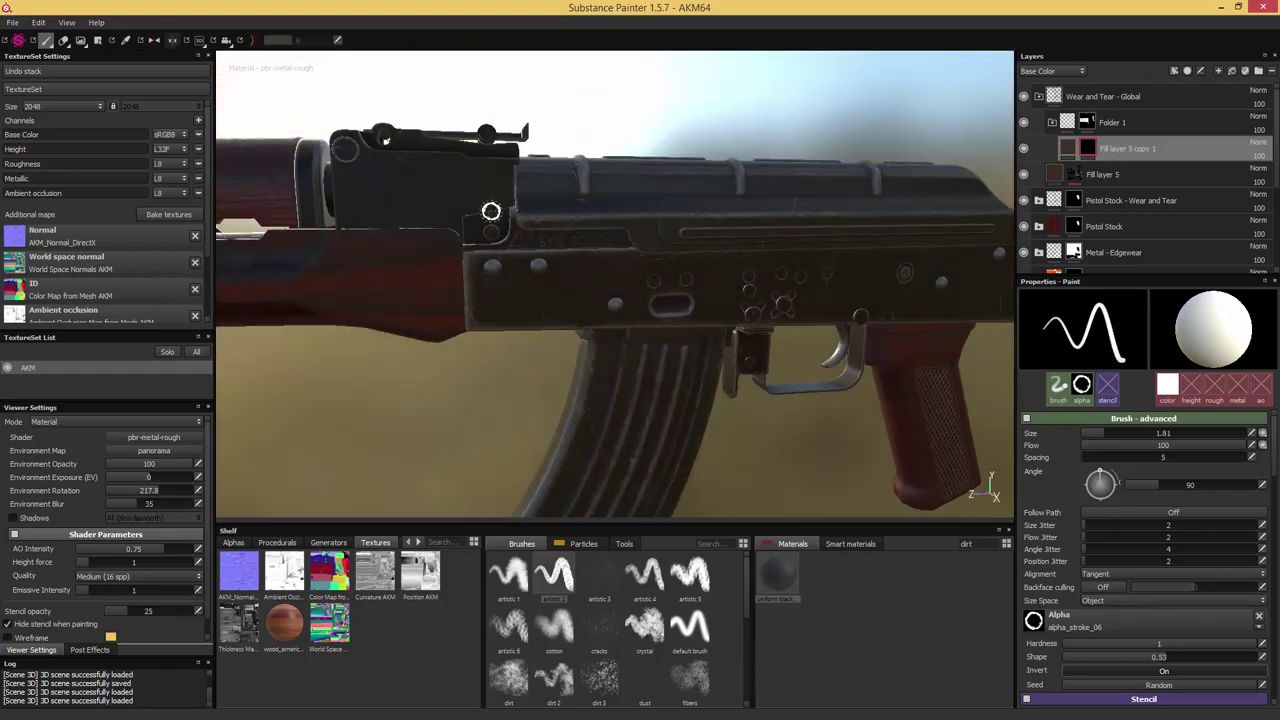
scroll(491, 224, up, 5)
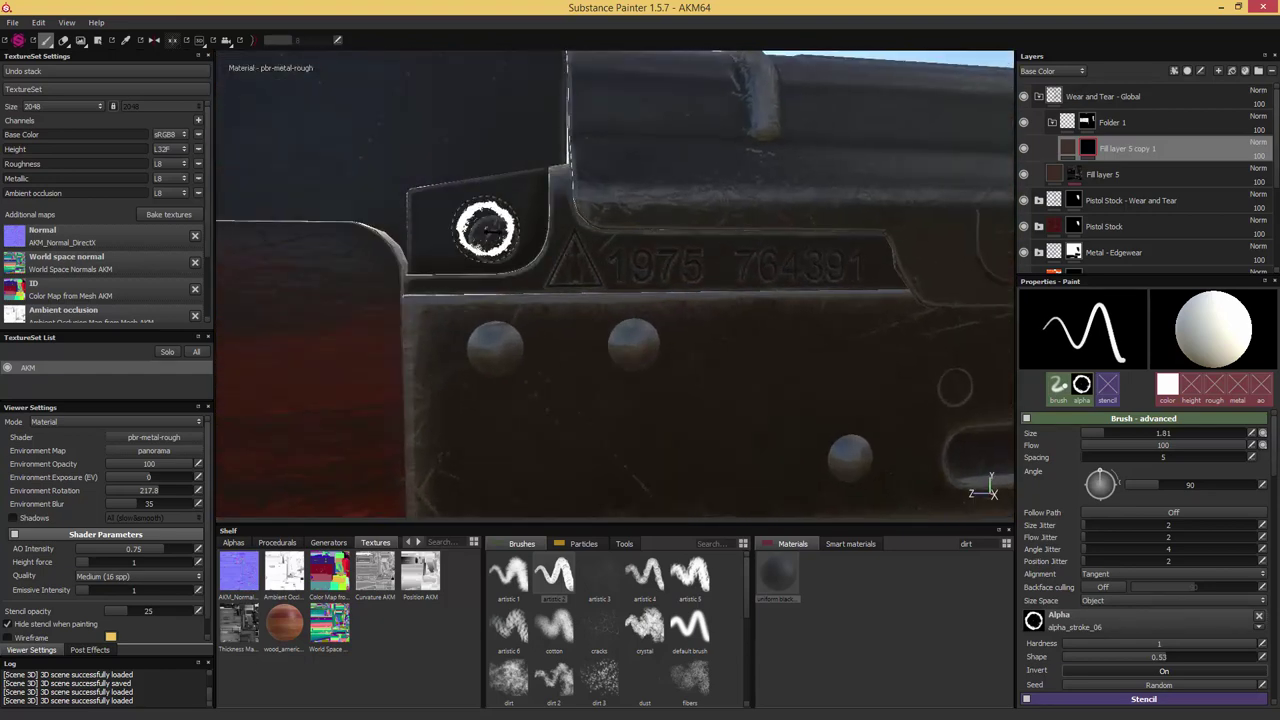
Rotate the environment lighting to 23.4 and stamp wear rings around the front rivets below the serial marking at brush size 2.09
shift+right_drag(483, 229, 560, 235)
alt+middle_drag(521, 279, 556, 196)
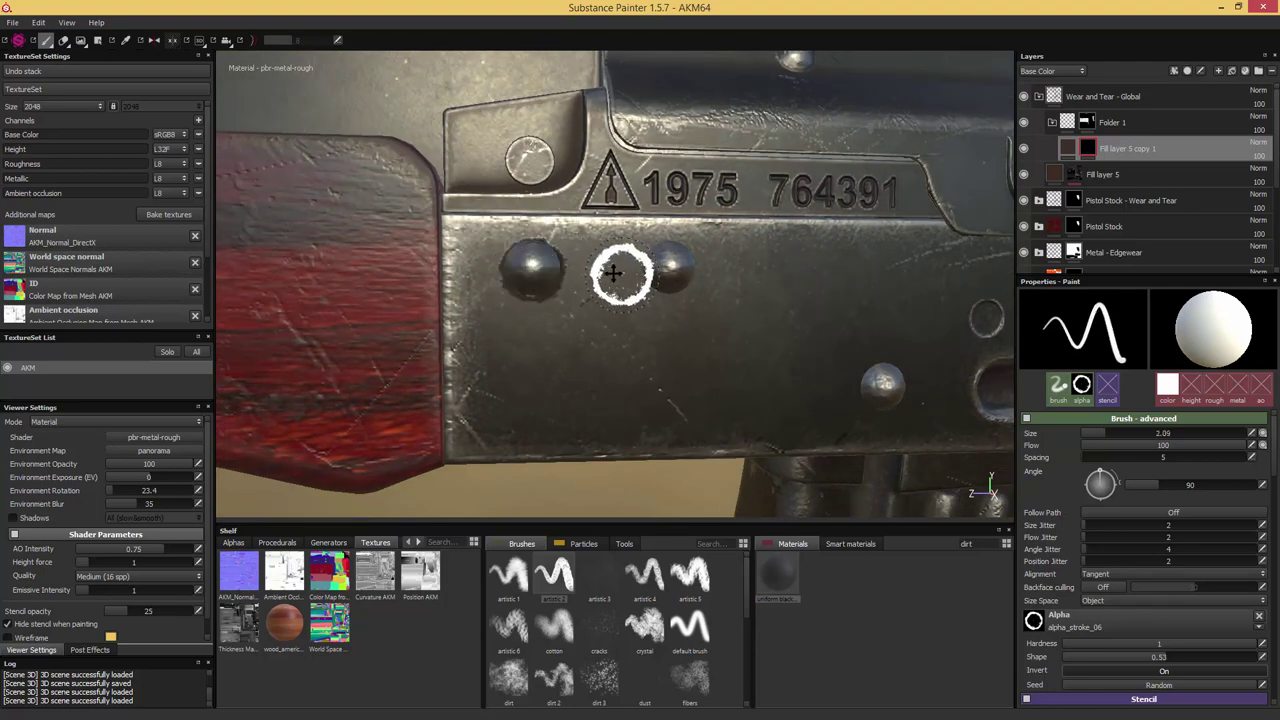
mouse_move(613, 272)
alt+mouse_down()
mouse_move(574, 266)
mouse_move(623, 277)
mouse_move(593, 320)
alt+mouse_up()
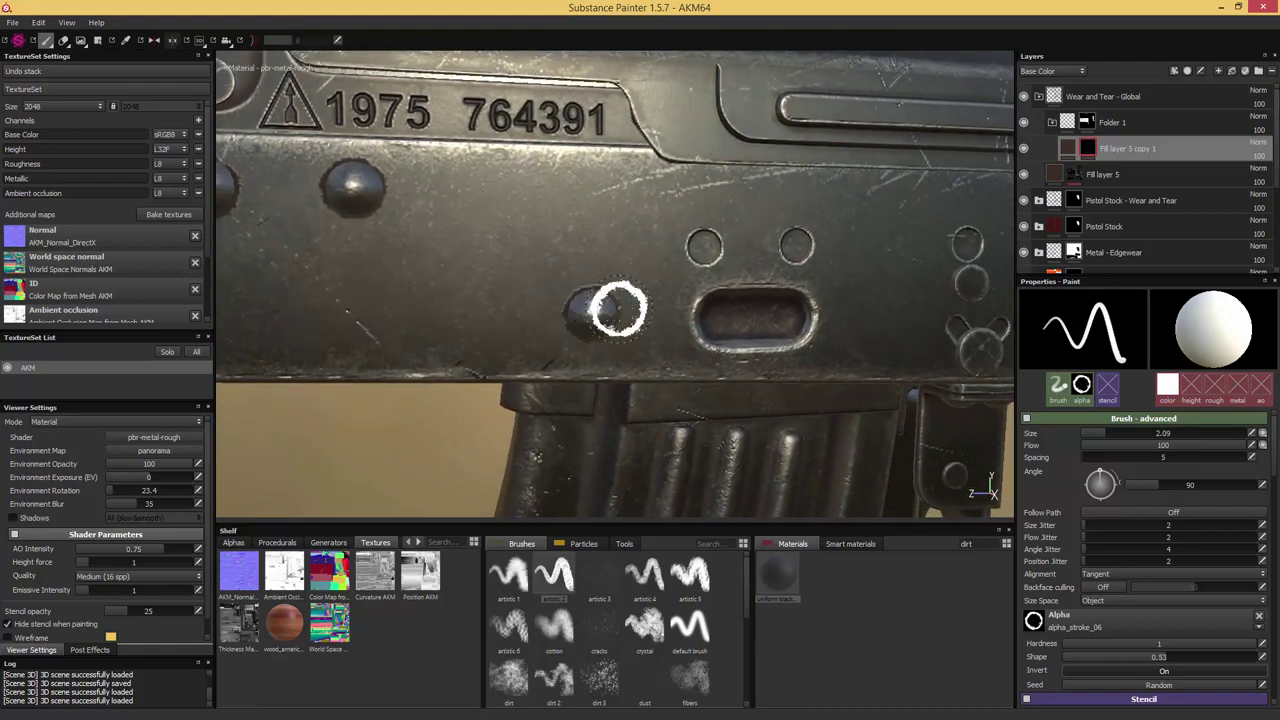
Stamp wear rings around the flat pins and slotted rivets above the trigger guard's front bracket with brush sizes 1.71 and 2.09
alt+middle_drag(620, 308, 446, 270)
alt+middle_drag(569, 256, 382, 244)
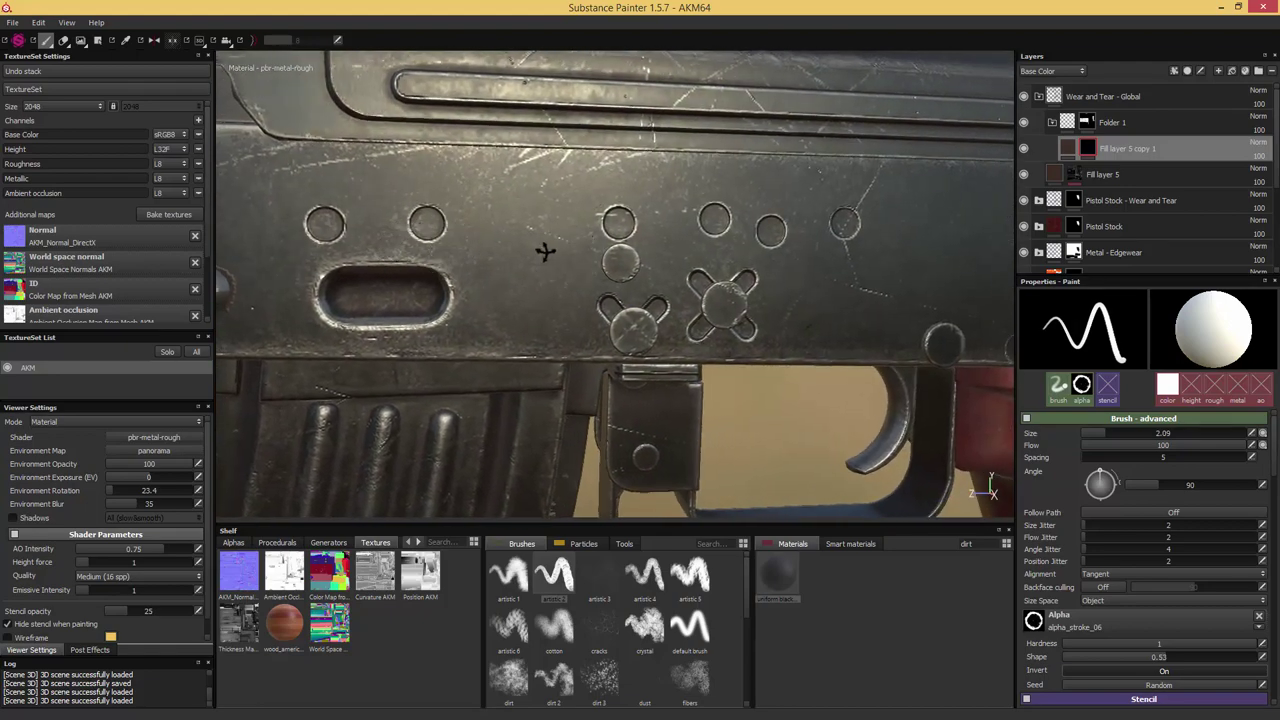
alt+drag(545, 252, 613, 265)
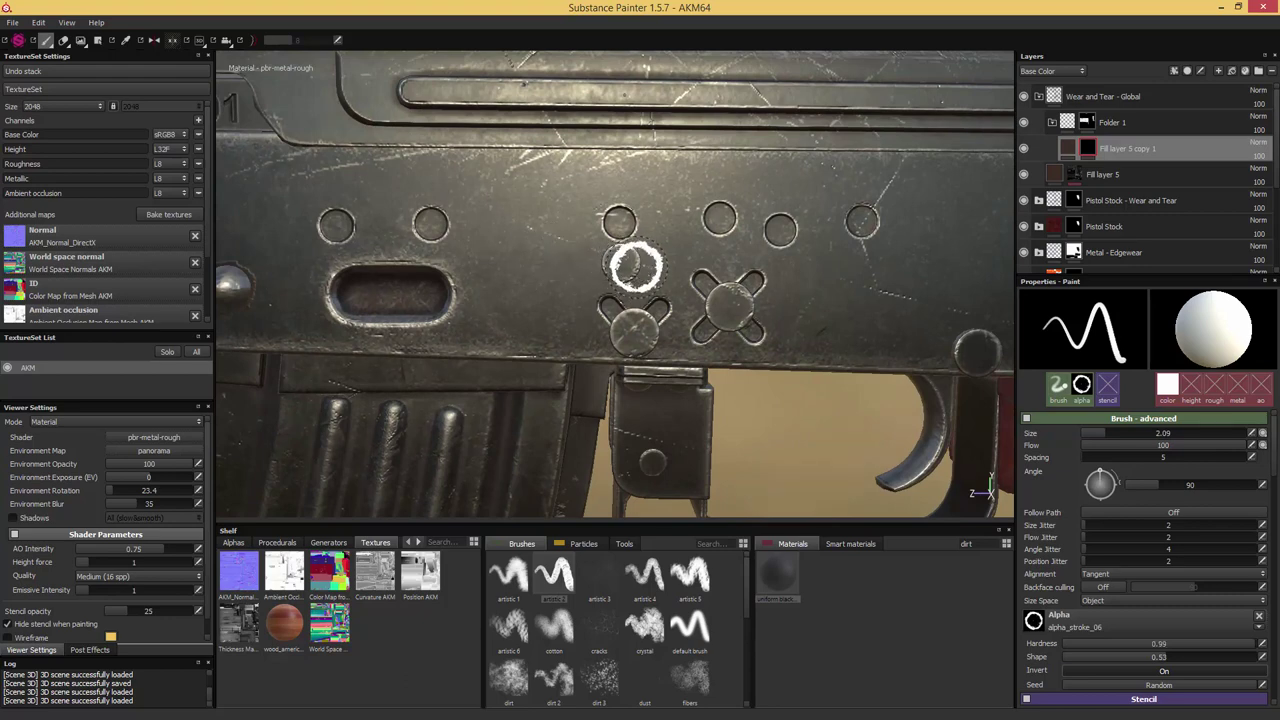
key([)
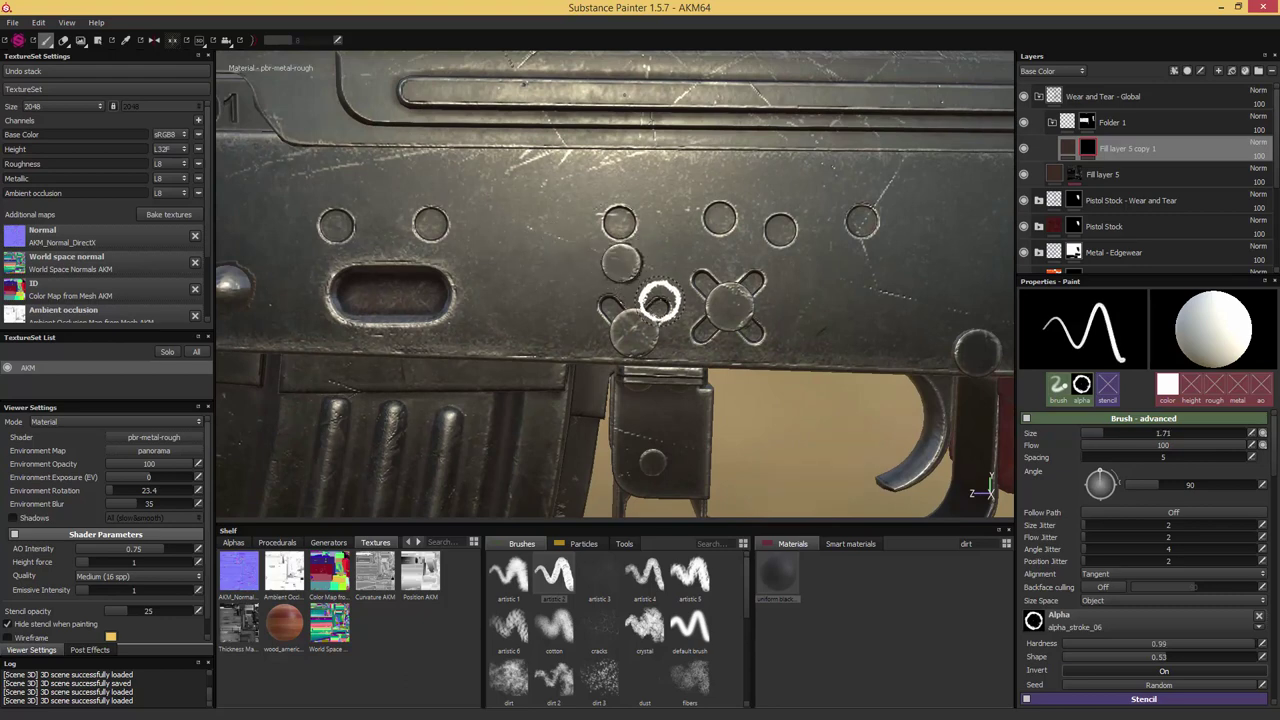
alt+middle_drag(629, 300, 632, 279)
key(])
key(])
mouse_move(640, 308)
alt+mouse_down()
mouse_move(632, 298)
mouse_move(636, 311)
alt+mouse_up()
click(636, 311)
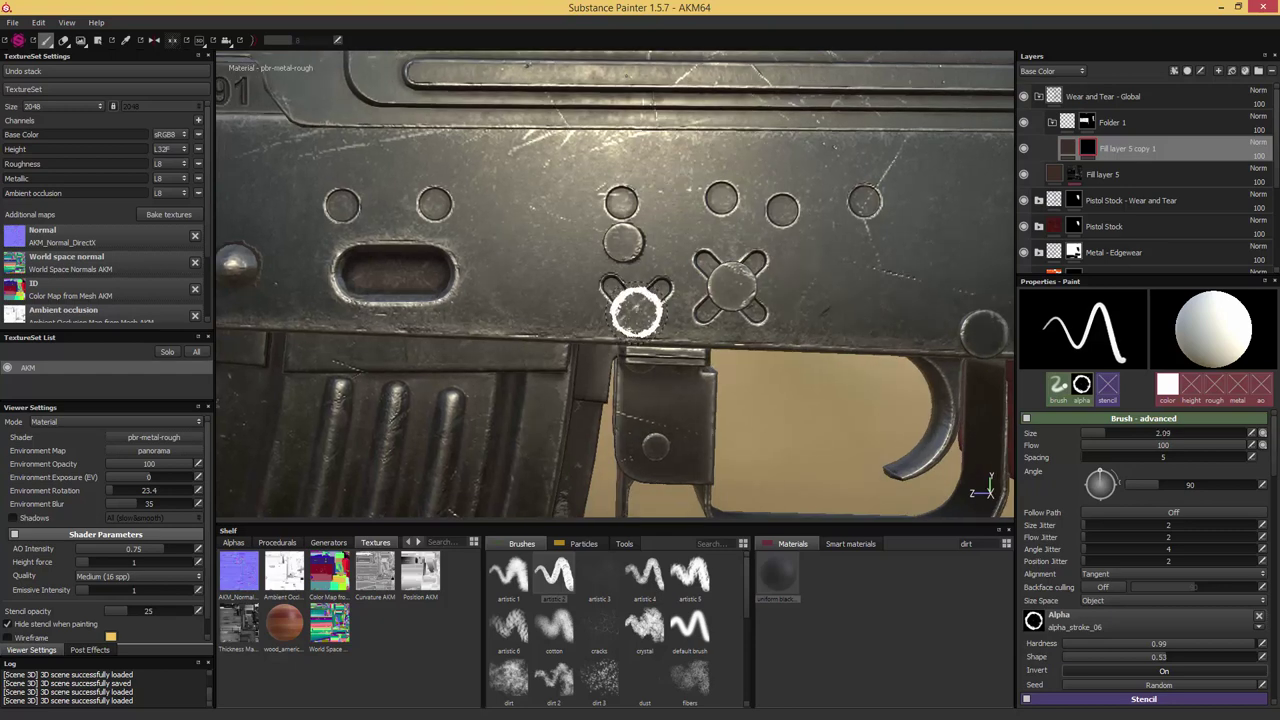
Stamp wear rings around the pins above the trigger and the rear receiver rivets, reducing the brush size to 1.91
alt+middle_drag(706, 281, 612, 274)
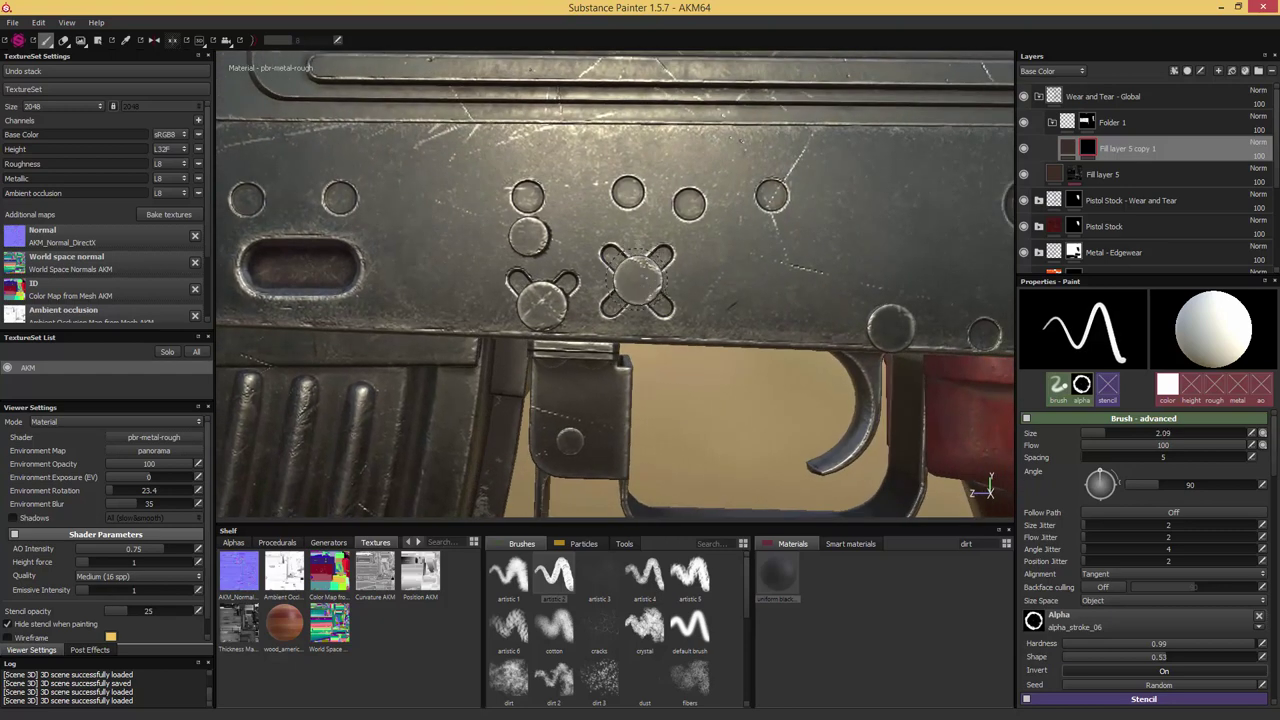
alt+middle_drag(740, 294, 285, 291)
alt+middle_drag(540, 246, 400, 249)
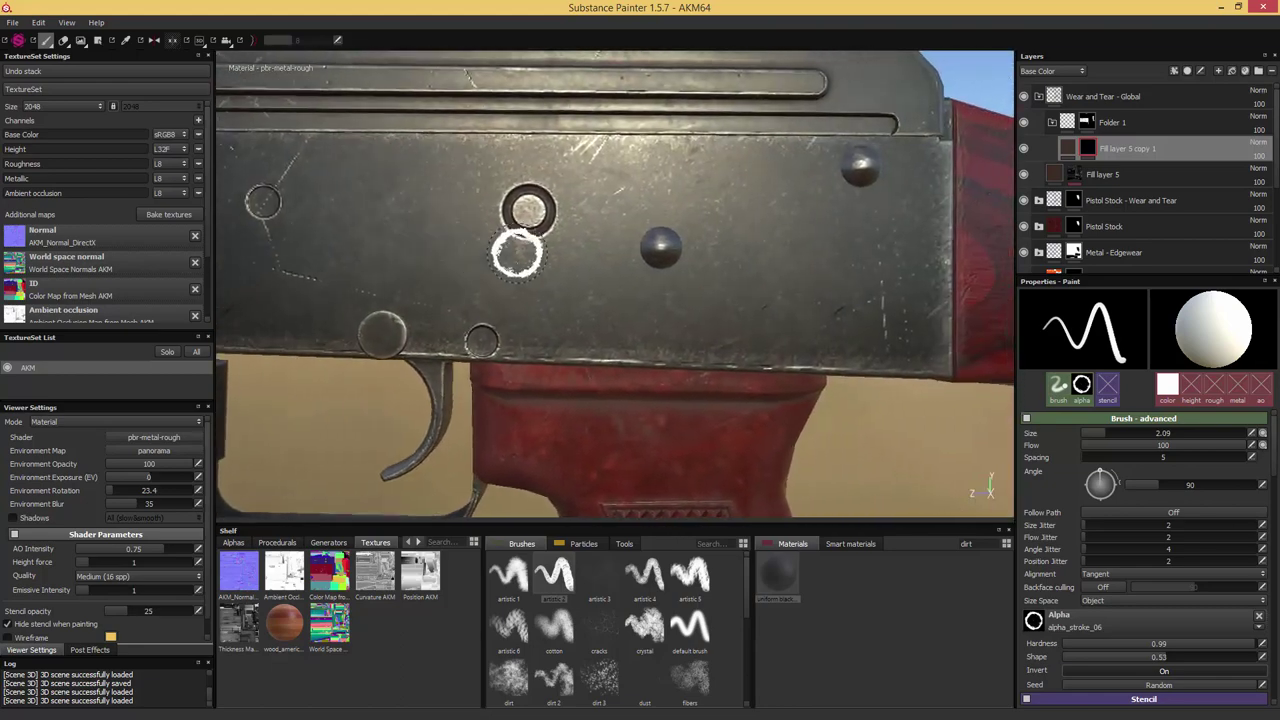
click(660, 248)
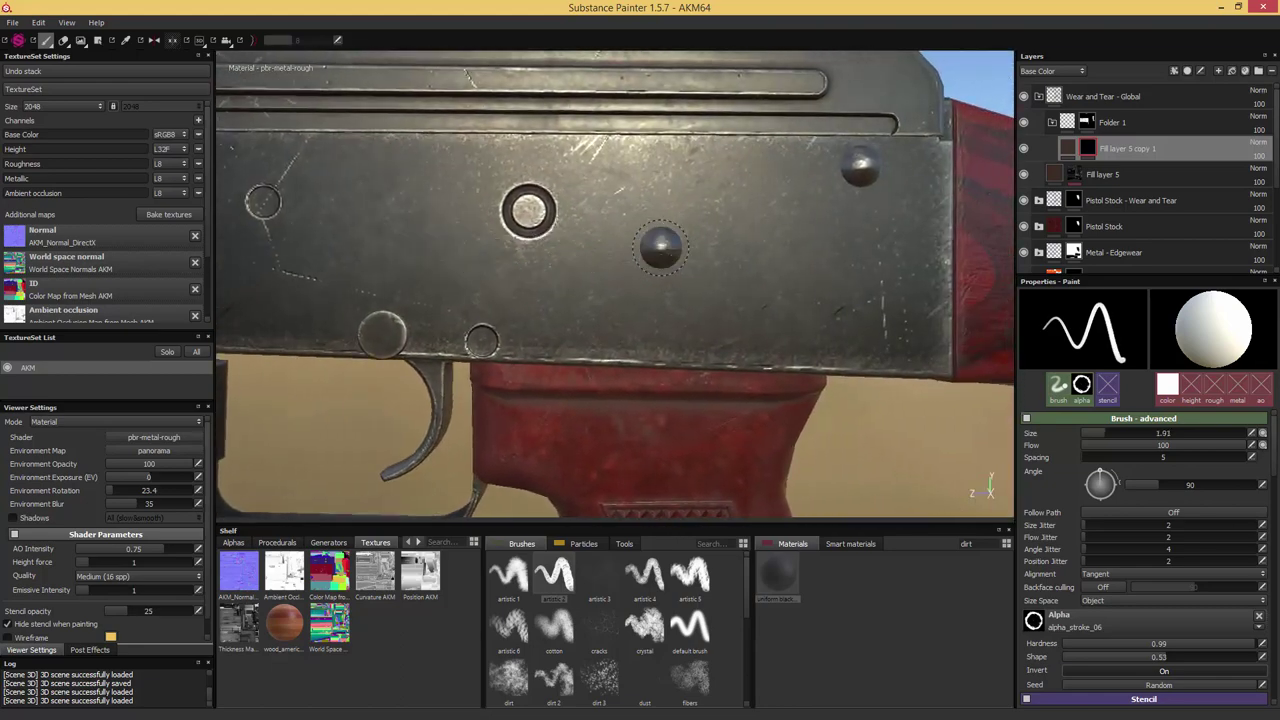
mouse_move(714, 271)
alt+mouse_down()
mouse_move(530, 280)
mouse_move(559, 276)
alt+mouse_up()
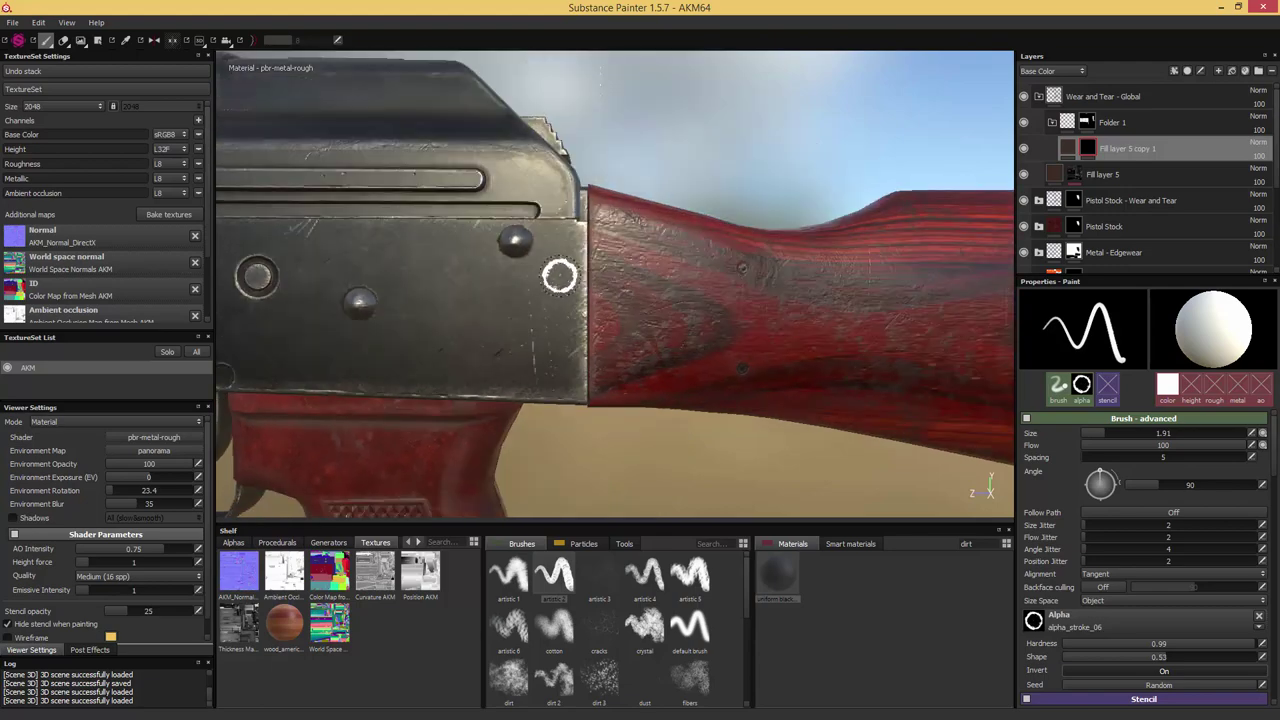
Stamp a wear ring around the flat rivet on the trigger guard's front bracket at brush size 1.4
alt+middle_drag(426, 273, 815, 257)
alt+drag(487, 261, 384, 281)
alt+middle_drag(369, 319, 739, 190)
alt+drag(739, 190, 700, 178)
scroll(840, 337, up, 5)
alt+drag(846, 354, 823, 366)
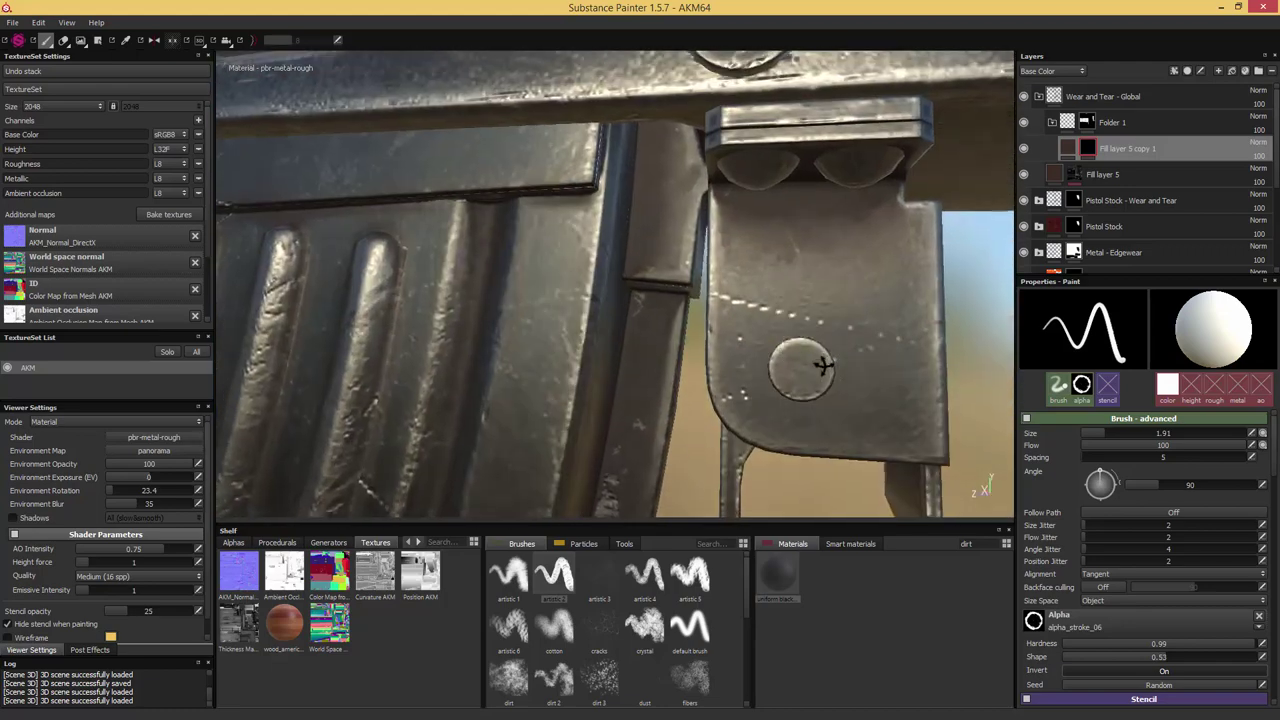
click(801, 368)
ctrl+right_drag(798, 368, 814, 368)
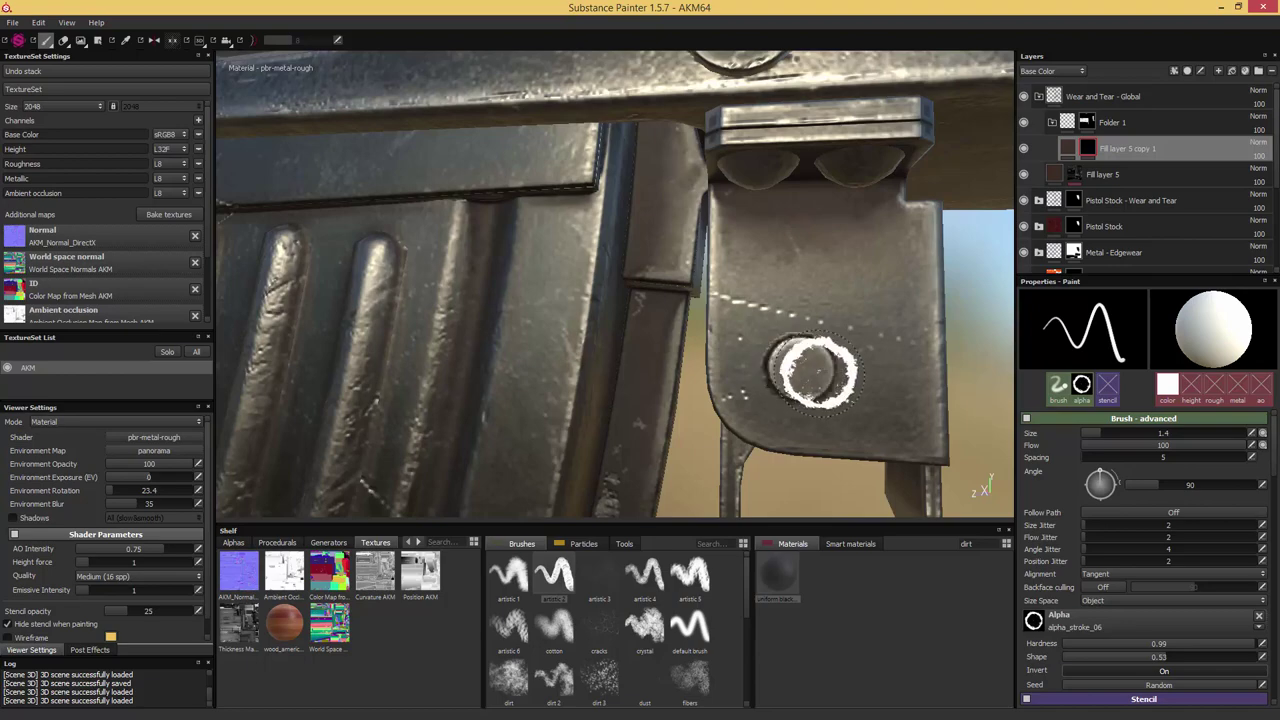
Stamp wear rings around the two domed rivets on the bracket beneath the receiver, enlarging the brush to size 1.55
scroll(844, 395, down, 1)
mouse_move(814, 358)
alt+mouse_down()
mouse_move(826, 203)
mouse_move(786, 266)
alt+mouse_up()
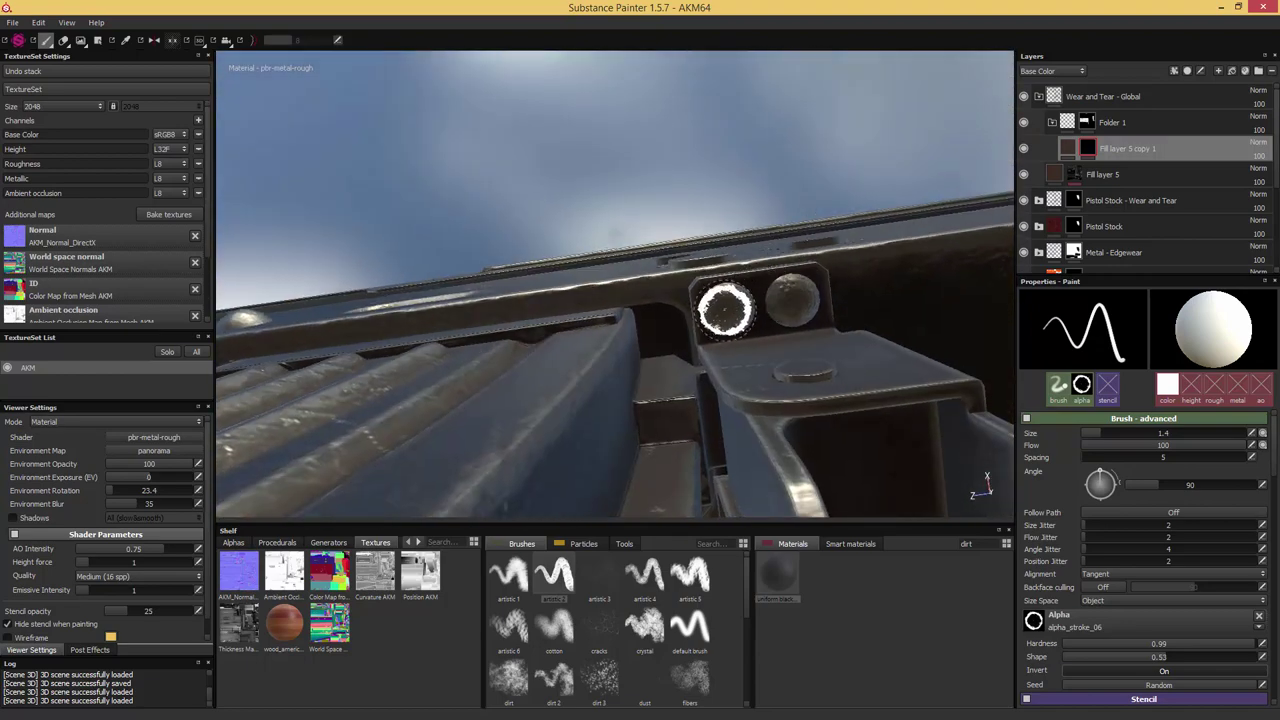
mouse_move(748, 308)
alt+mouse_down()
mouse_move(851, 329)
mouse_move(494, 357)
mouse_move(626, 277)
mouse_move(559, 302)
mouse_move(509, 263)
mouse_move(714, 314)
alt+mouse_up()
scroll(714, 314, up, 3)
alt+middle_drag(771, 351, 731, 275)
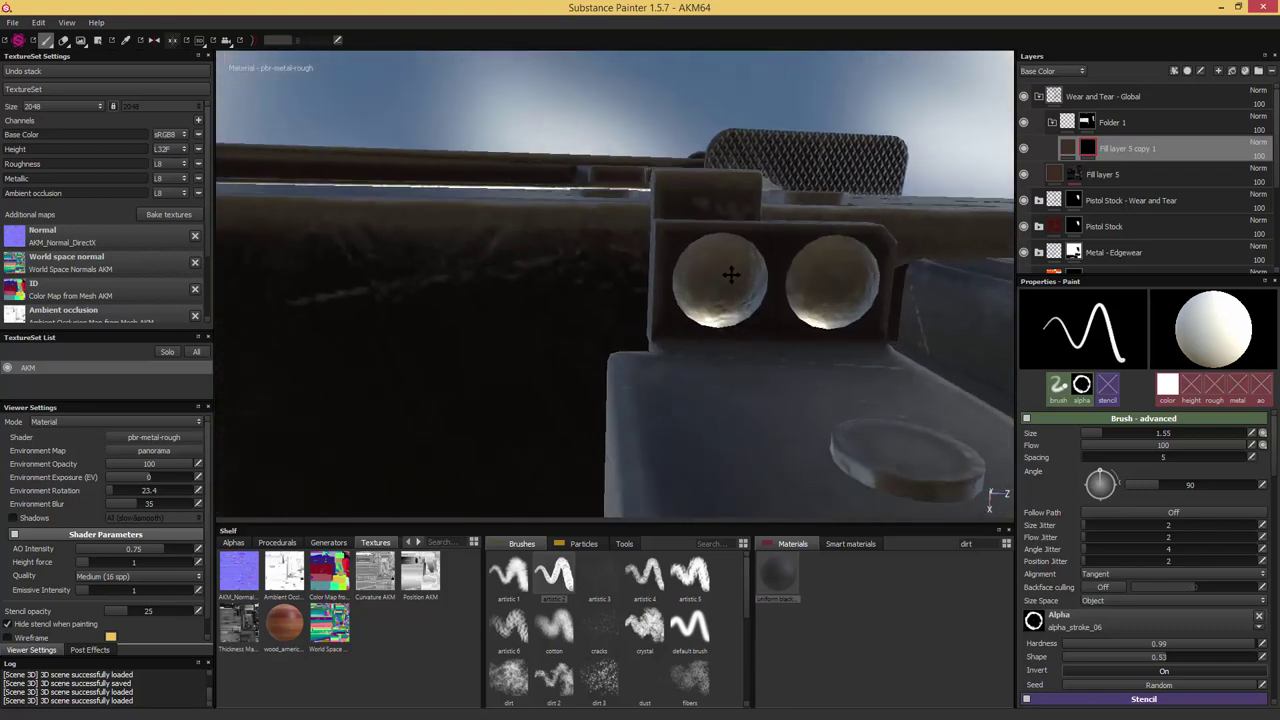
alt+drag(731, 274, 721, 256)
click(721, 256)
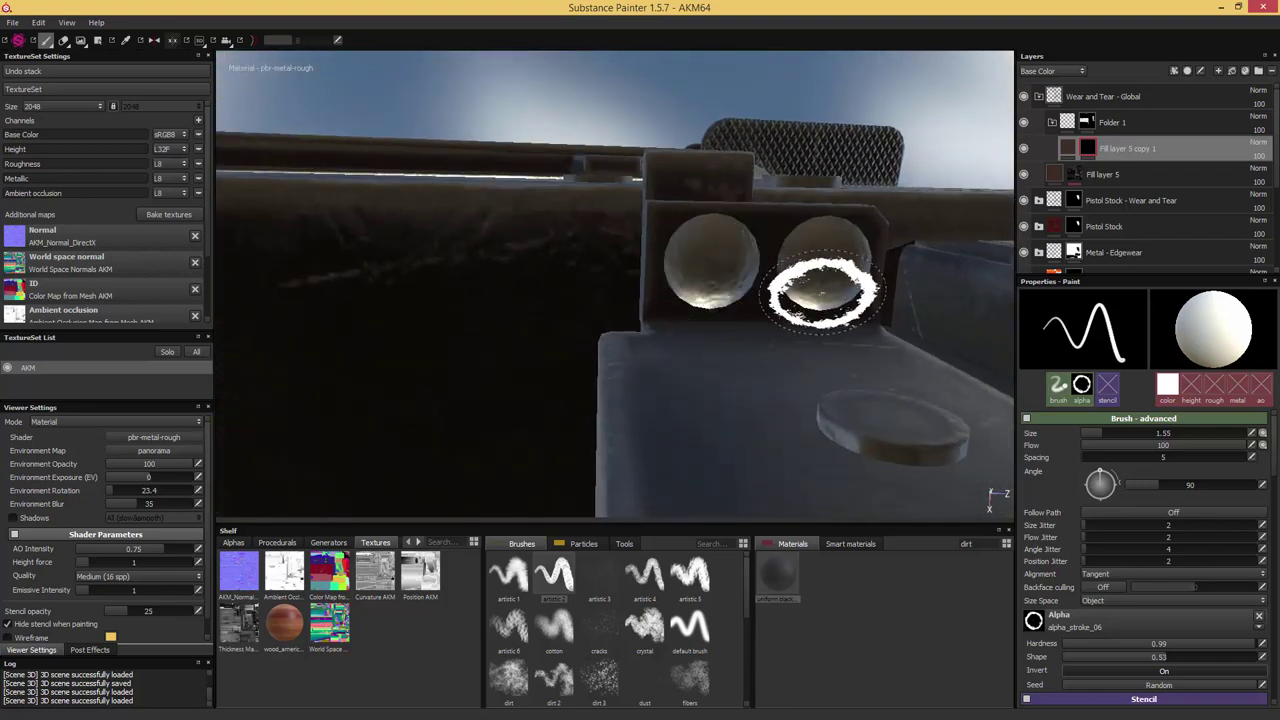
Rotate the environment lighting to 226.8 and stamp the bracket rivet on the selector-lever side with a wear ring at brush size 1.4
mouse_move(822, 290)
alt+mouse_down()
mouse_move(722, 300)
mouse_move(737, 323)
mouse_move(665, 397)
alt+mouse_up()
alt+middle_drag(560, 246, 734, 343)
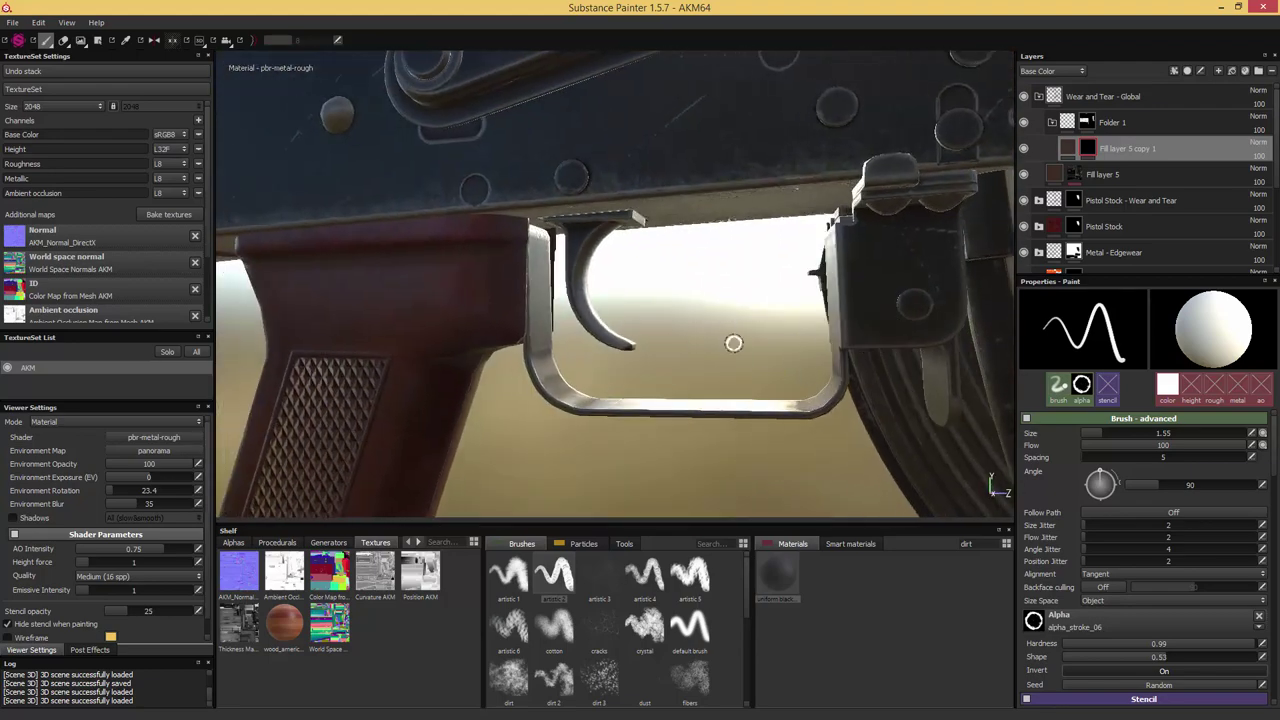
scroll(680, 311, down, 4)
alt+drag(640, 305, 779, 337)
shift+right_drag(779, 337, 697, 334)
alt+drag(700, 335, 648, 293)
shift+right_drag(648, 292, 638, 292)
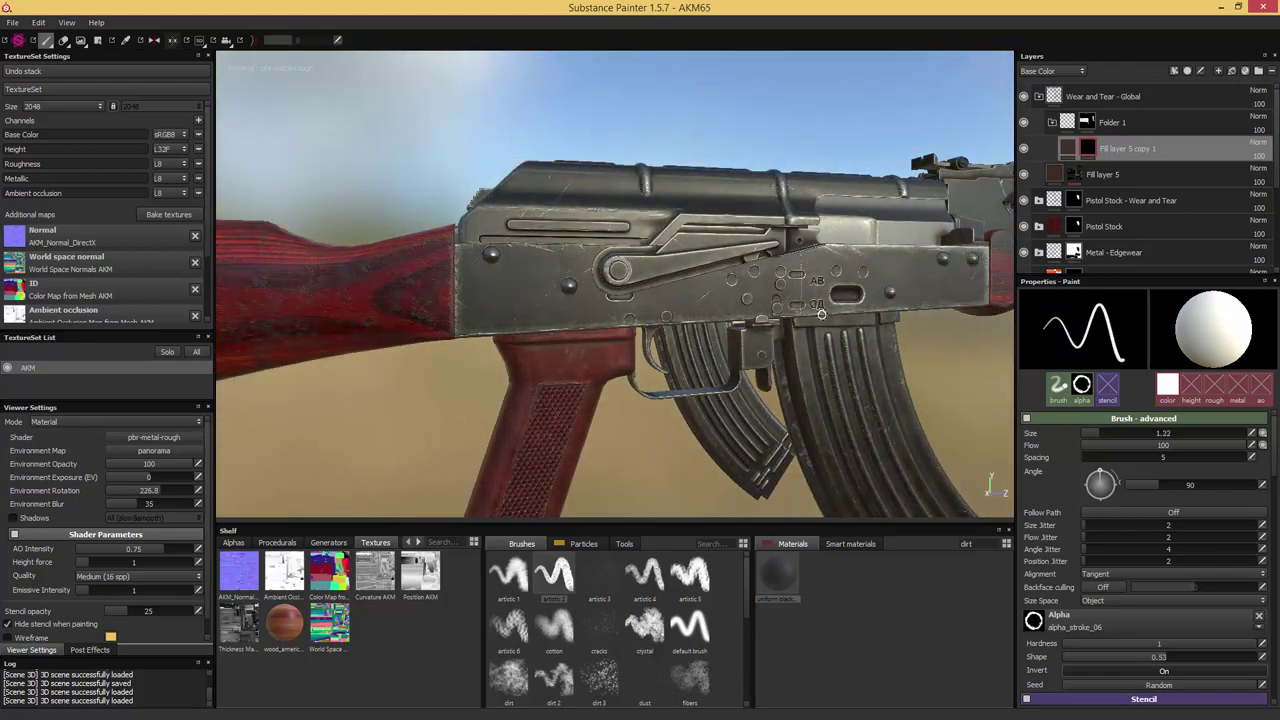
scroll(790, 360, up, 6)
ctrl+right_drag(766, 291, 742, 290)
alt+drag(742, 290, 707, 291)
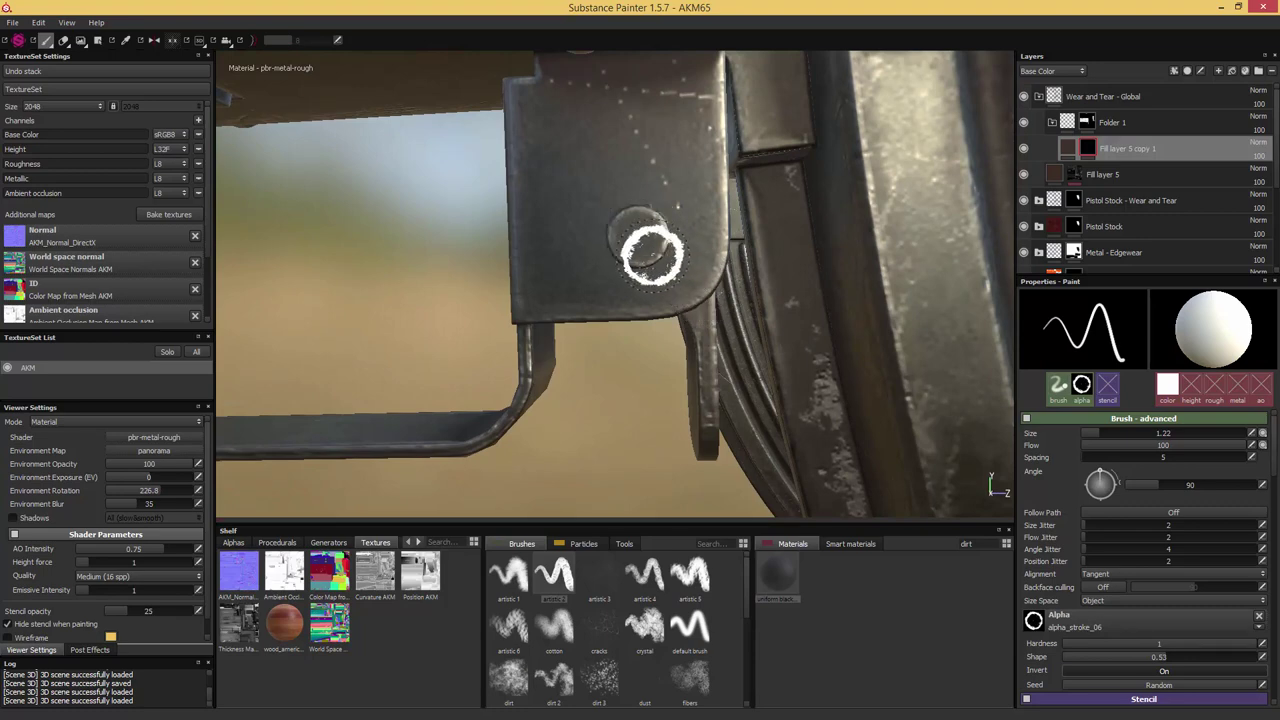
ctrl+right_drag(645, 250, 642, 243)
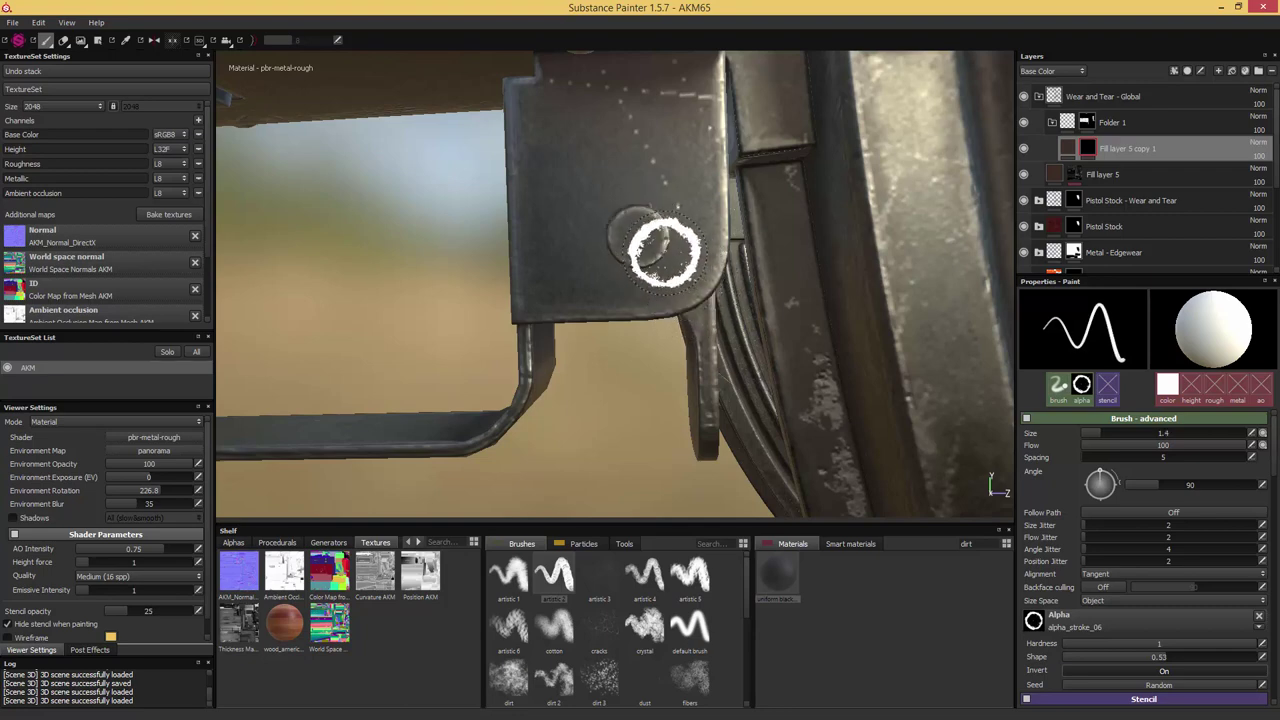
Rotate the environment lighting to 336.6 and stamp a wear ring around the pin beside the 1975 marking at brush size 1.56
scroll(681, 293, down, 5)
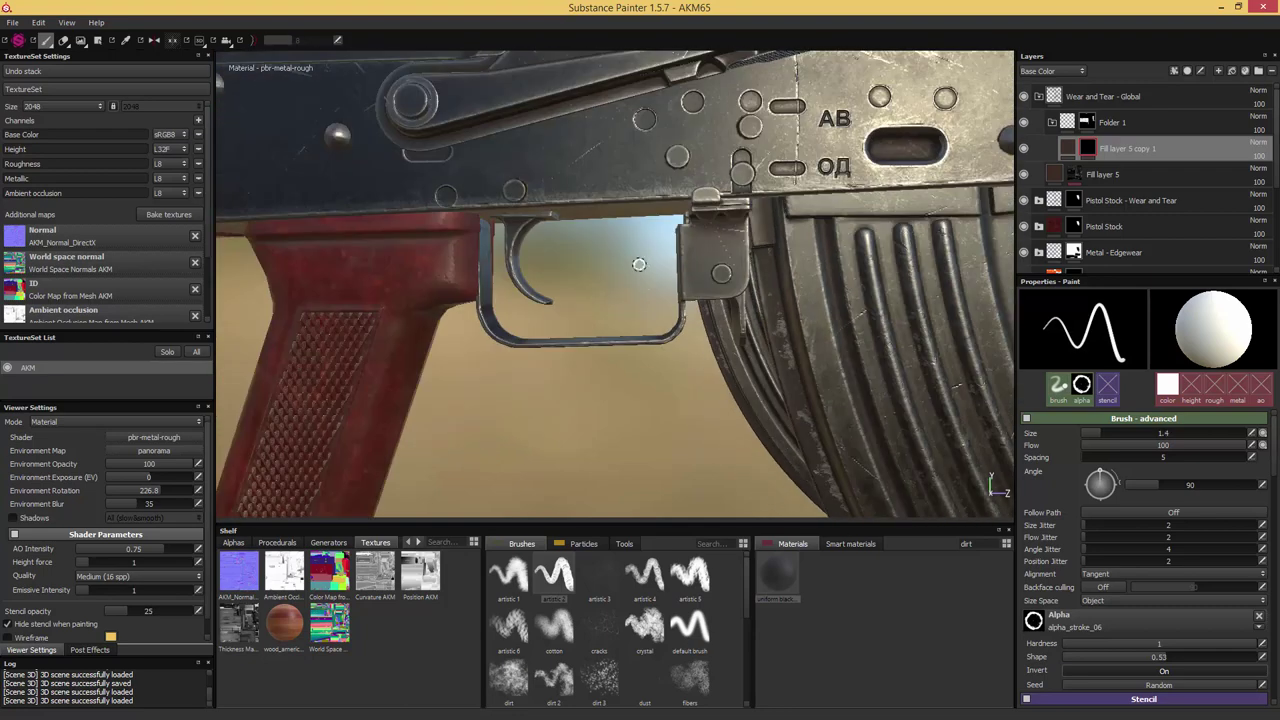
alt+drag(637, 260, 931, 277)
shift+right_drag(932, 277, 678, 226)
alt+drag(679, 226, 740, 229)
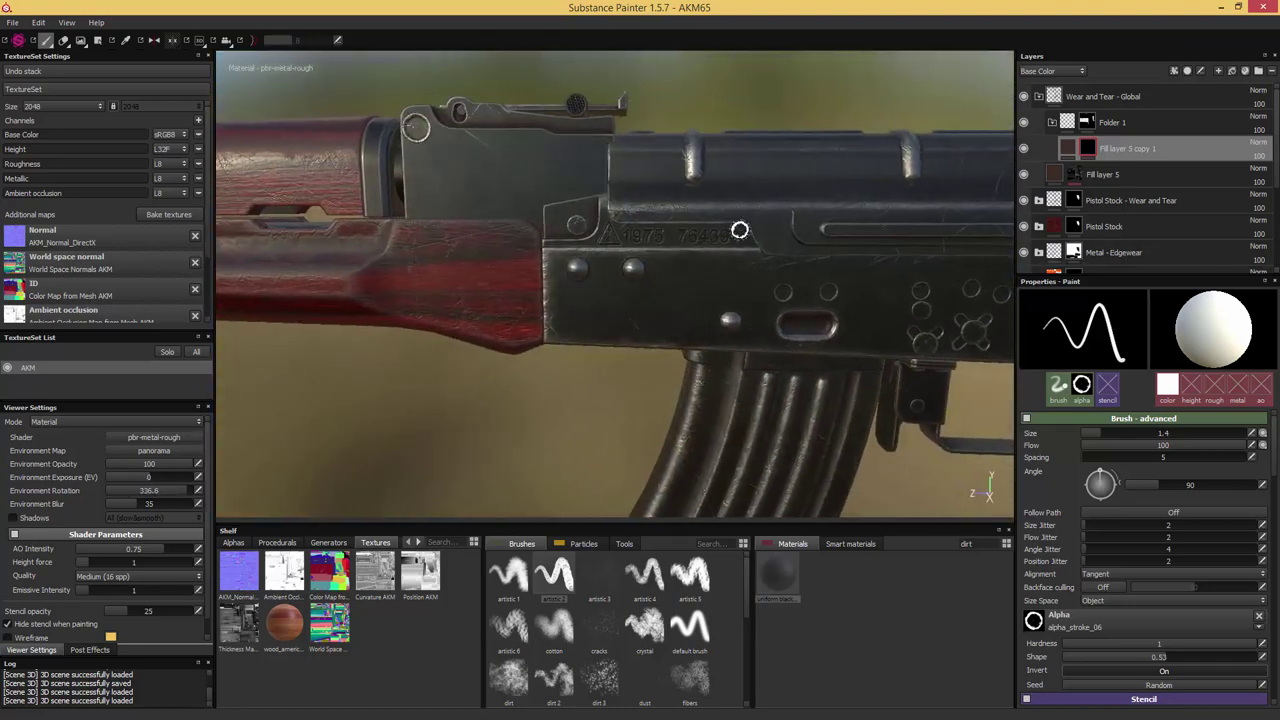
scroll(554, 203, up, 5)
alt+drag(518, 210, 563, 191)
alt+middle_drag(563, 191, 677, 223)
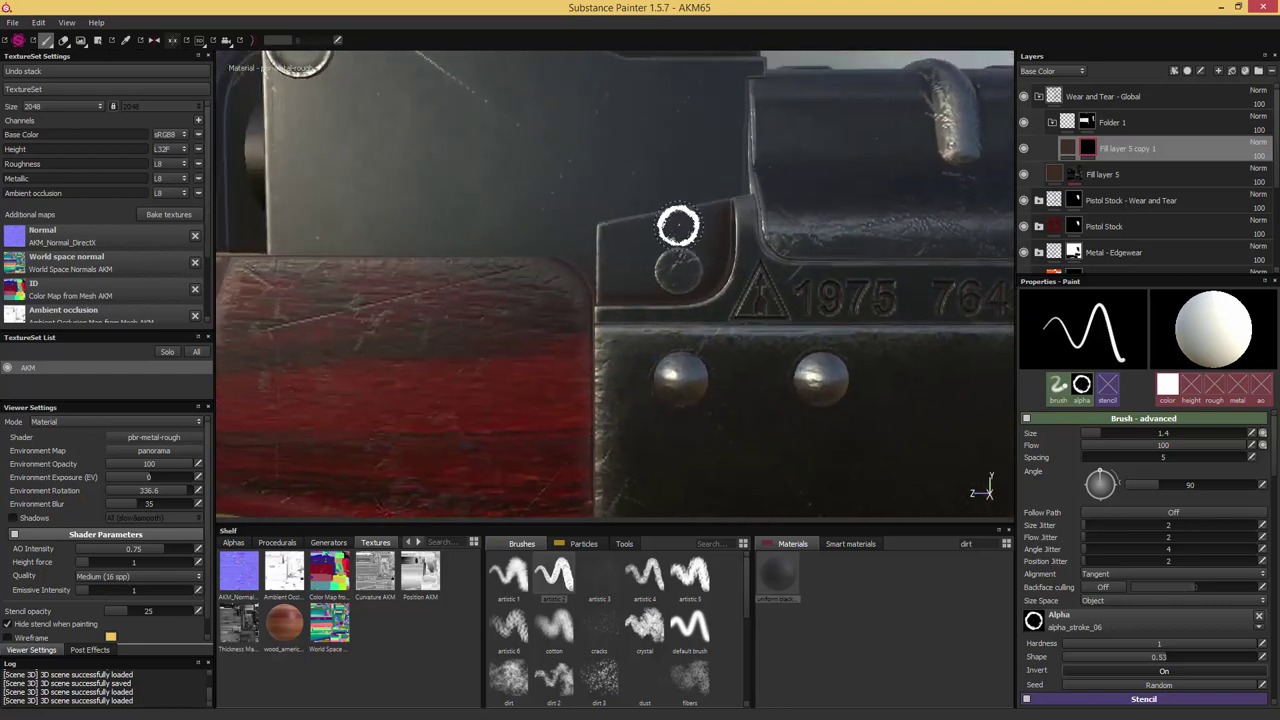
scroll(677, 226, up, 3)
ctrl+right_drag(671, 282, 700, 282)
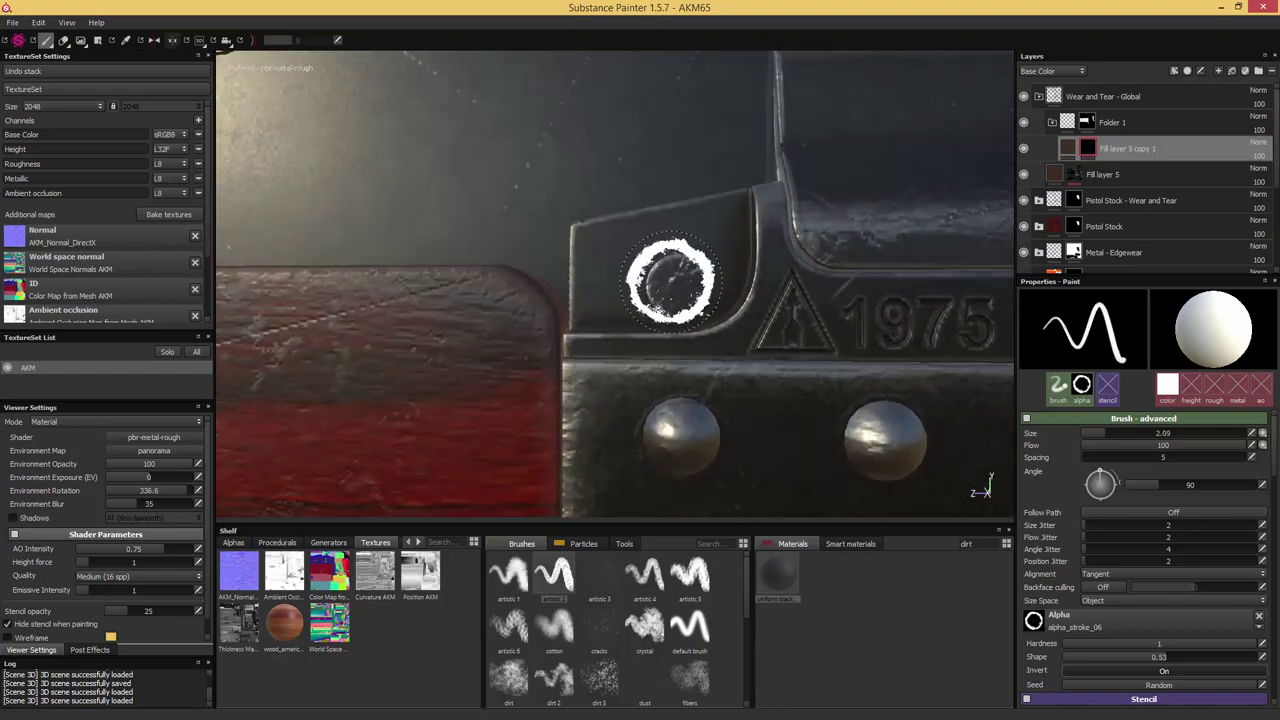
key(bracketleft)
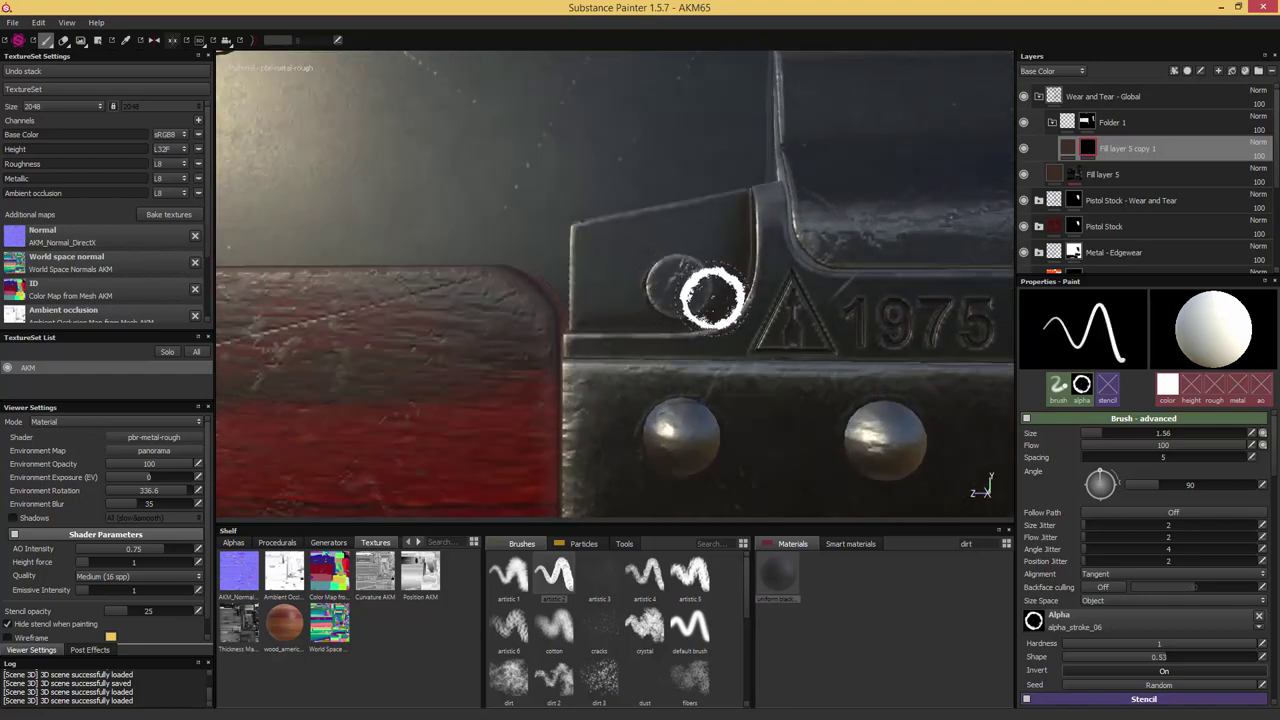
scroll(779, 287, down, 4)
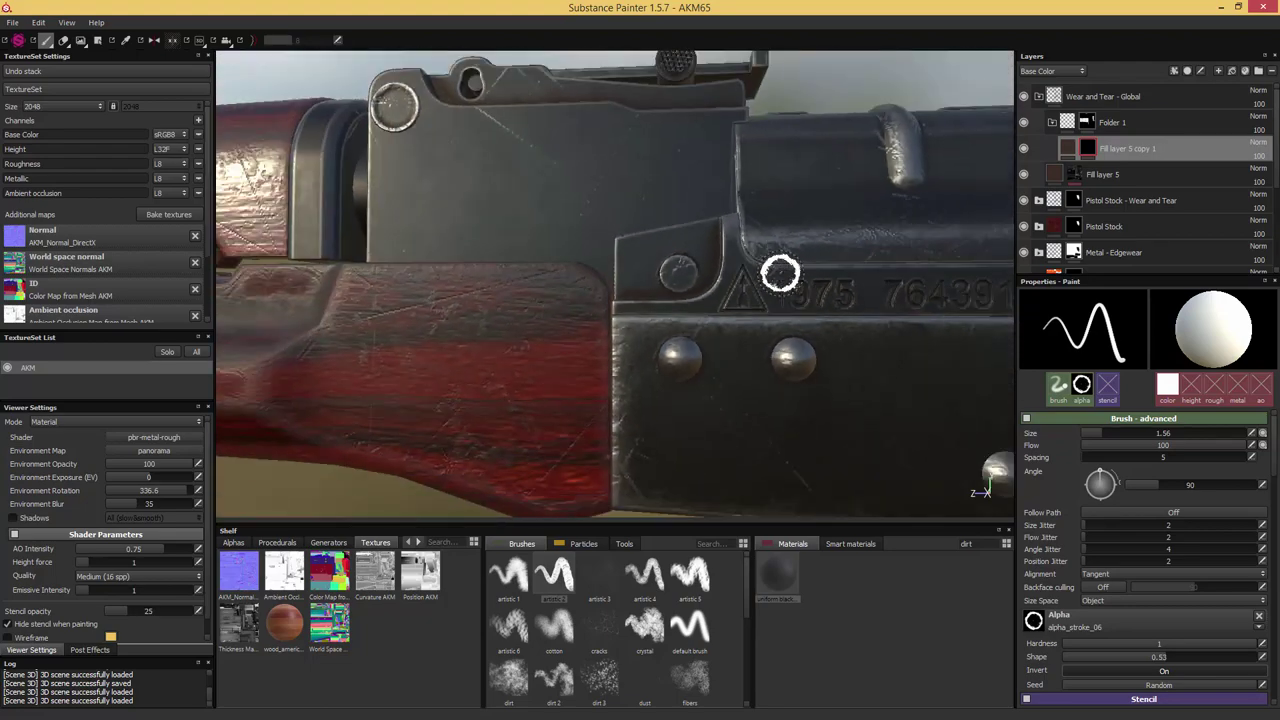
Stamp a wear ring around the larger pin above the trigger on this side, enlarging the brush to size 1.97
mouse_move(811, 271)
alt+mouse_down()
mouse_move(794, 254)
mouse_move(693, 252)
mouse_move(780, 286)
mouse_move(880, 286)
alt+mouse_up()
alt+middle_drag(806, 342, 738, 306)
scroll(736, 312, down, 4)
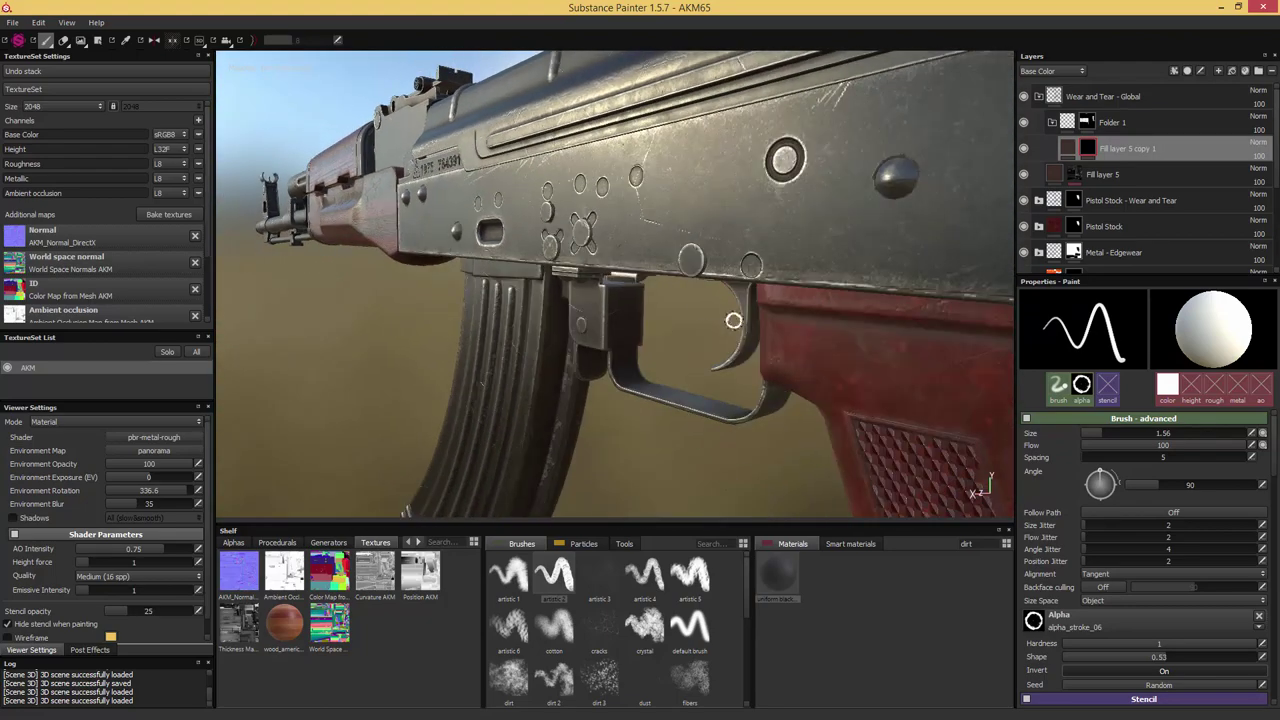
alt+middle_drag(830, 318, 734, 289)
alt+drag(734, 289, 654, 241)
scroll(654, 241, up, 4)
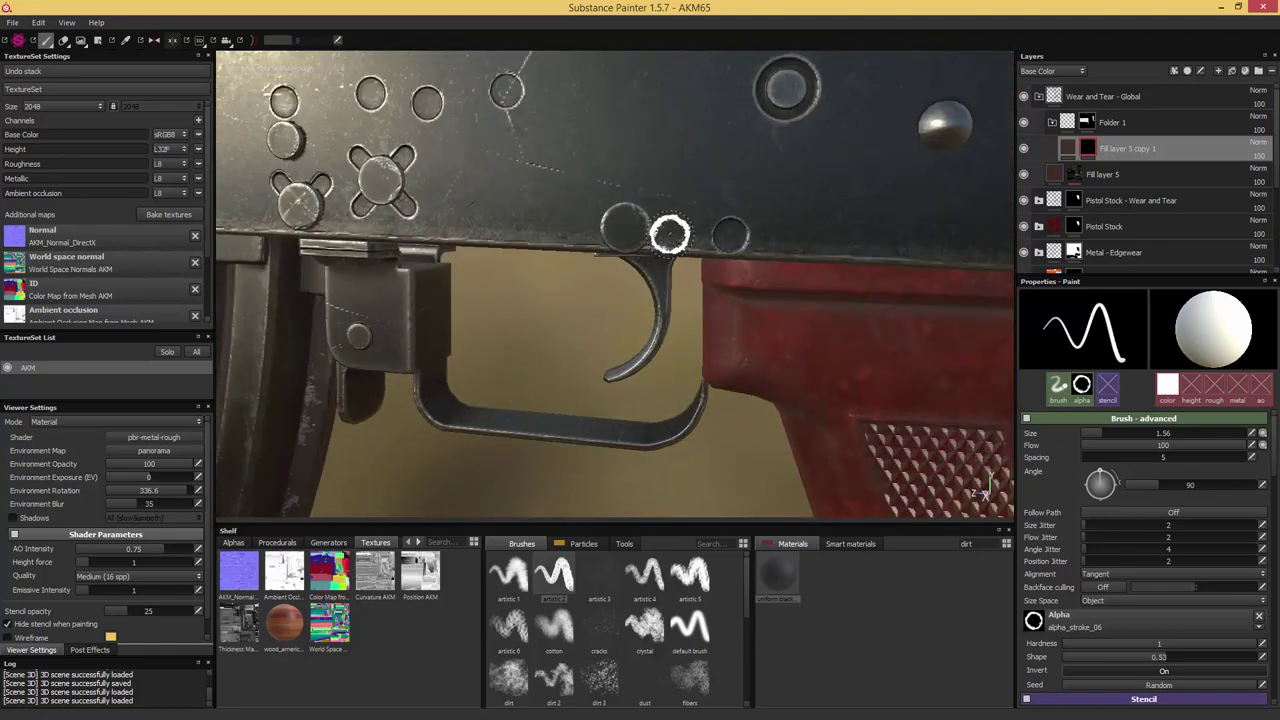
alt+middle_drag(650, 222, 683, 220)
key(bracketright)
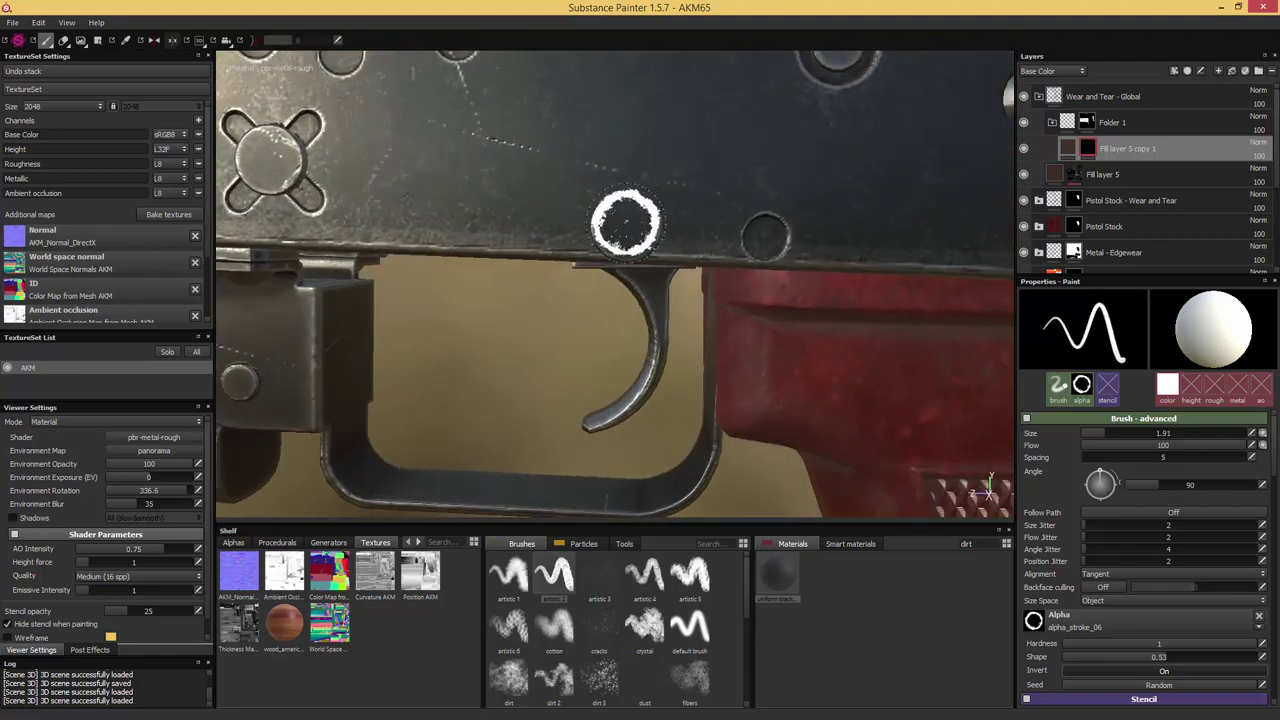
alt+drag(710, 258, 699, 265)
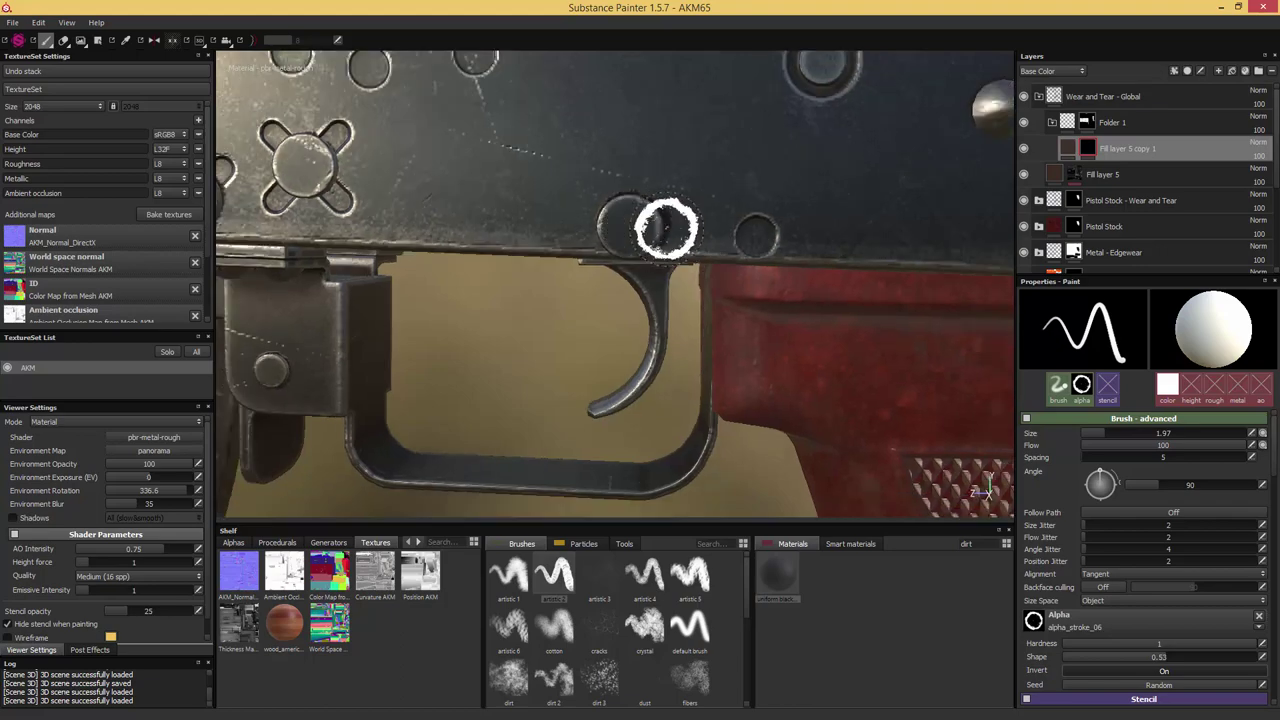
Rotate the environment lighting to 239.4 and stamp a wear ring around the selector lever's pivot at brush size 4.61
scroll(666, 228, down, 10)
alt+drag(849, 251, 444, 273)
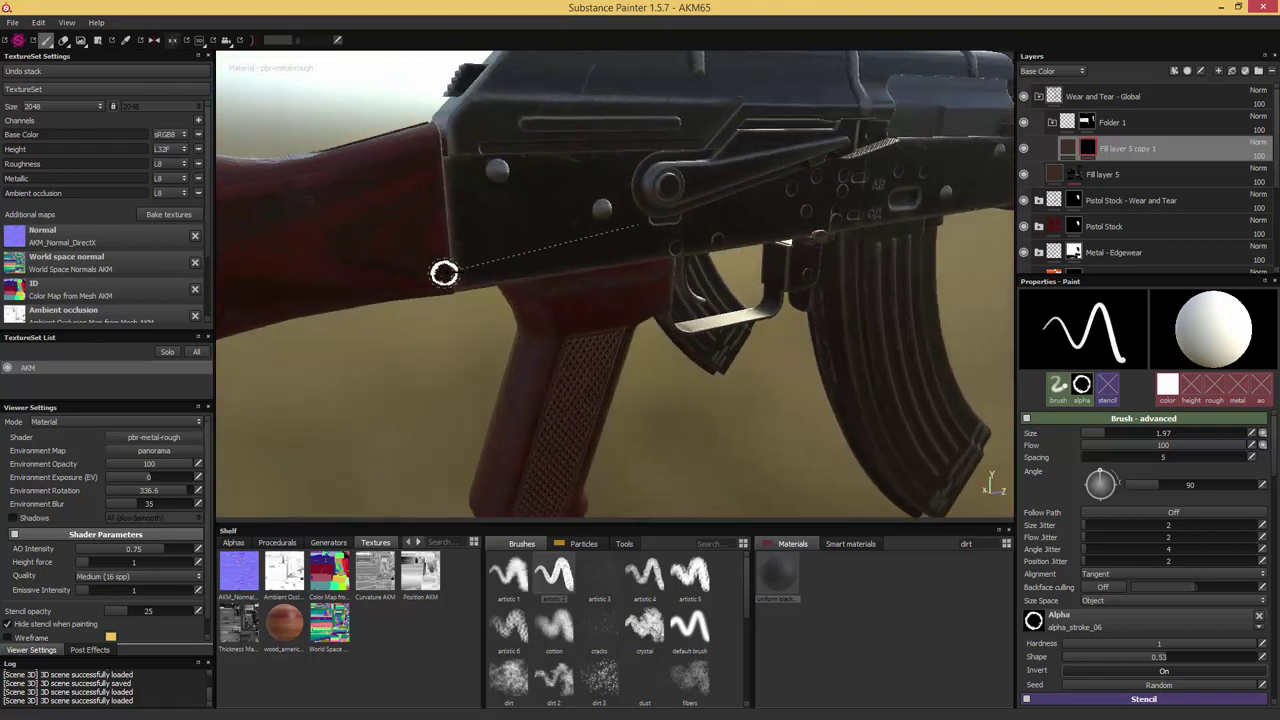
shift+right_drag(444, 273, 544, 265)
alt+drag(643, 271, 578, 256)
scroll(651, 215, up, 3)
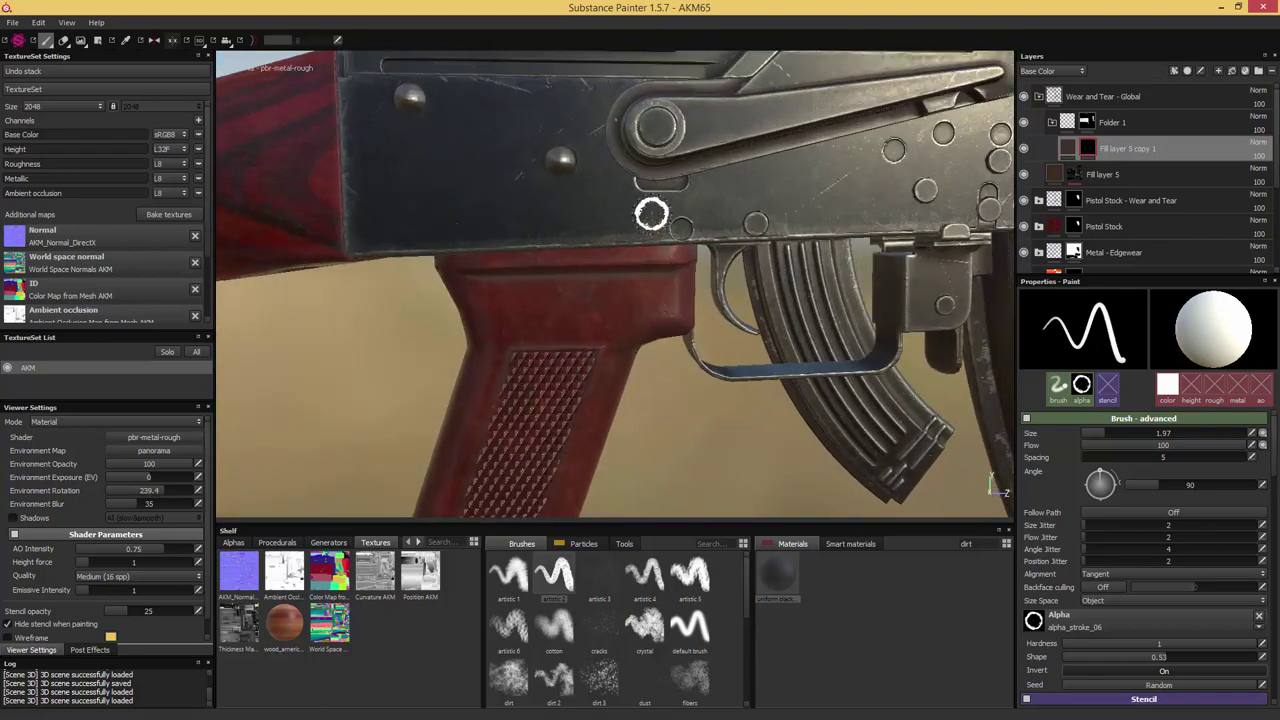
alt+middle_drag(664, 152, 711, 314)
alt+drag(711, 314, 677, 294)
scroll(690, 289, up, 2)
mouse_move(688, 290)
ctrl+right_down()
mouse_move(702, 290)
mouse_move(689, 289)
mouse_move(700, 276)
ctrl+right_up()
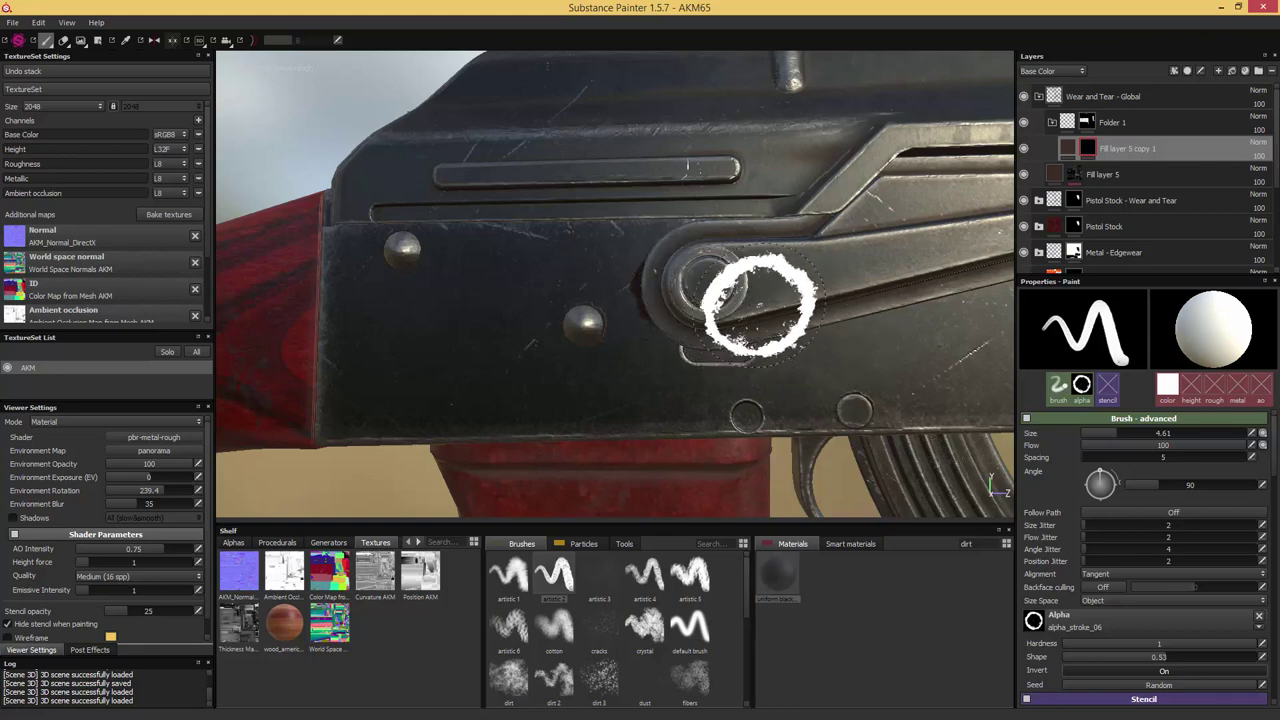
mouse_move(760, 305)
alt+mouse_down()
mouse_move(805, 255)
mouse_move(757, 290)
mouse_move(709, 271)
mouse_move(672, 275)
alt+mouse_up()
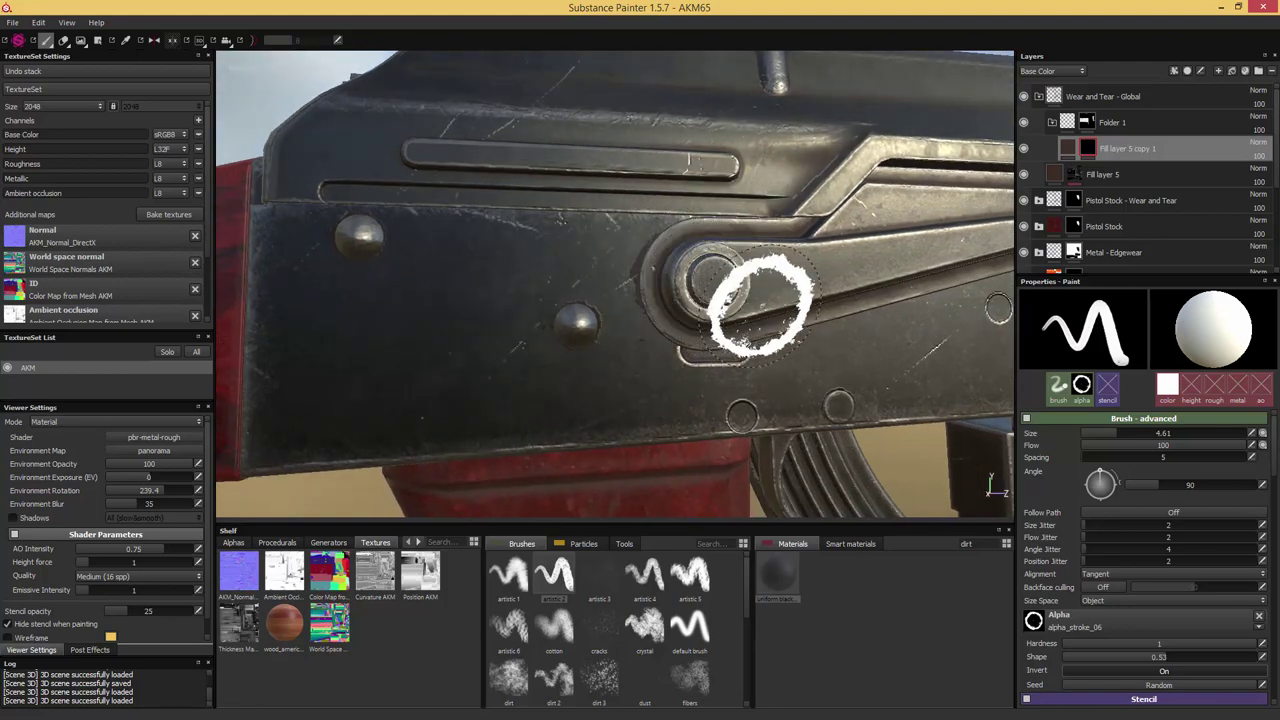
scroll(770, 307, down, 2)
alt+drag(777, 309, 750, 285)
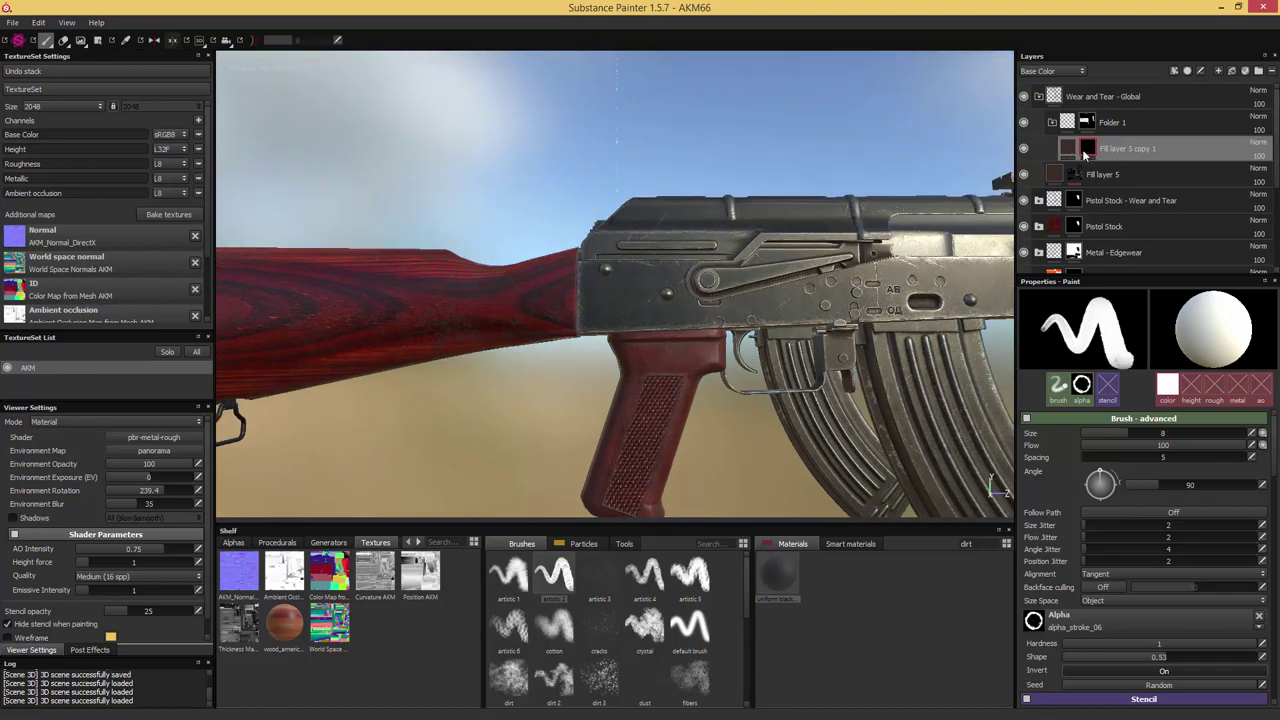
Reduce the ring brush to size 3.14 and try a wear ring on the round detail of the front sight post
alt+drag(857, 214, 640, 220)
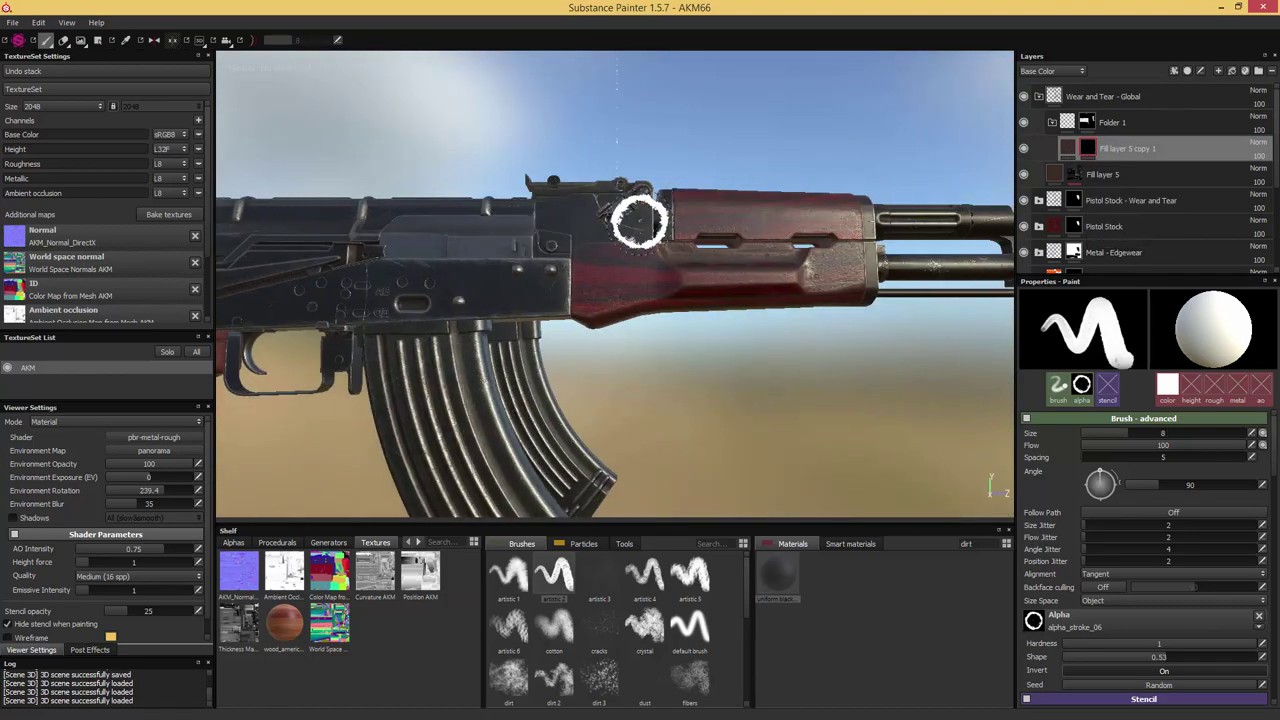
alt+middle_drag(820, 205, 486, 240)
scroll(628, 230, down, 1)
alt+drag(855, 230, 883, 266)
scroll(845, 240, up, 5)
scroll(899, 262, up, 2)
scroll(886, 268, up, 3)
alt+middle_drag(890, 283, 830, 160)
key(bracketleft)
key(bracketleft)
key(bracketleft)
key(bracketleft)
key(bracketleft)
key(bracketleft)
key(bracketleft)
key(bracketleft)
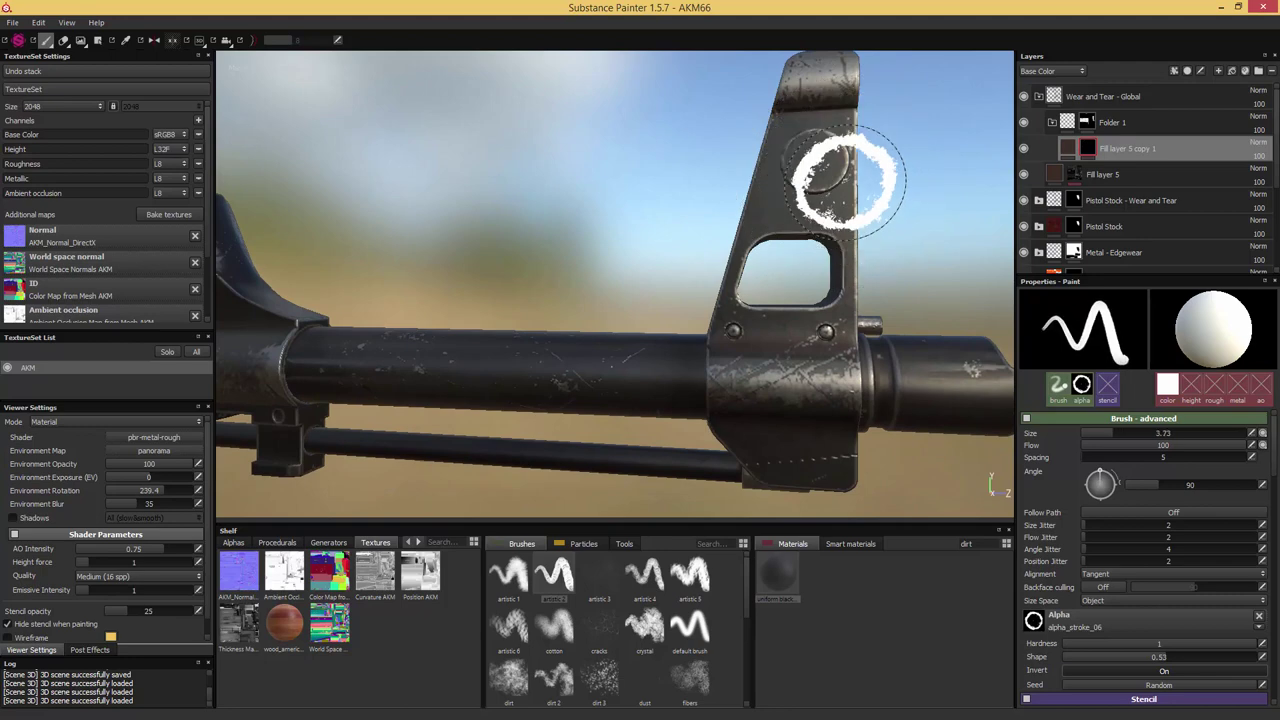
key(bracketleft)
key(bracketleft)
alt+drag(843, 183, 866, 214)
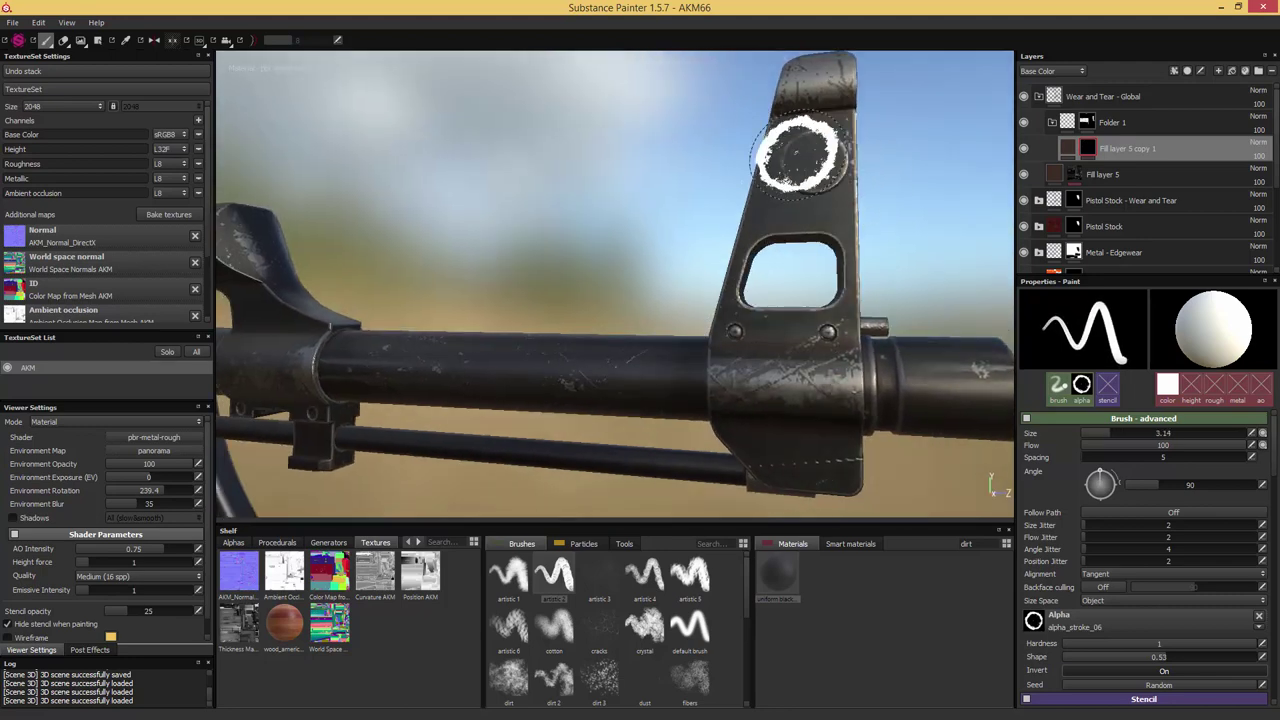
alt+drag(829, 163, 871, 178)
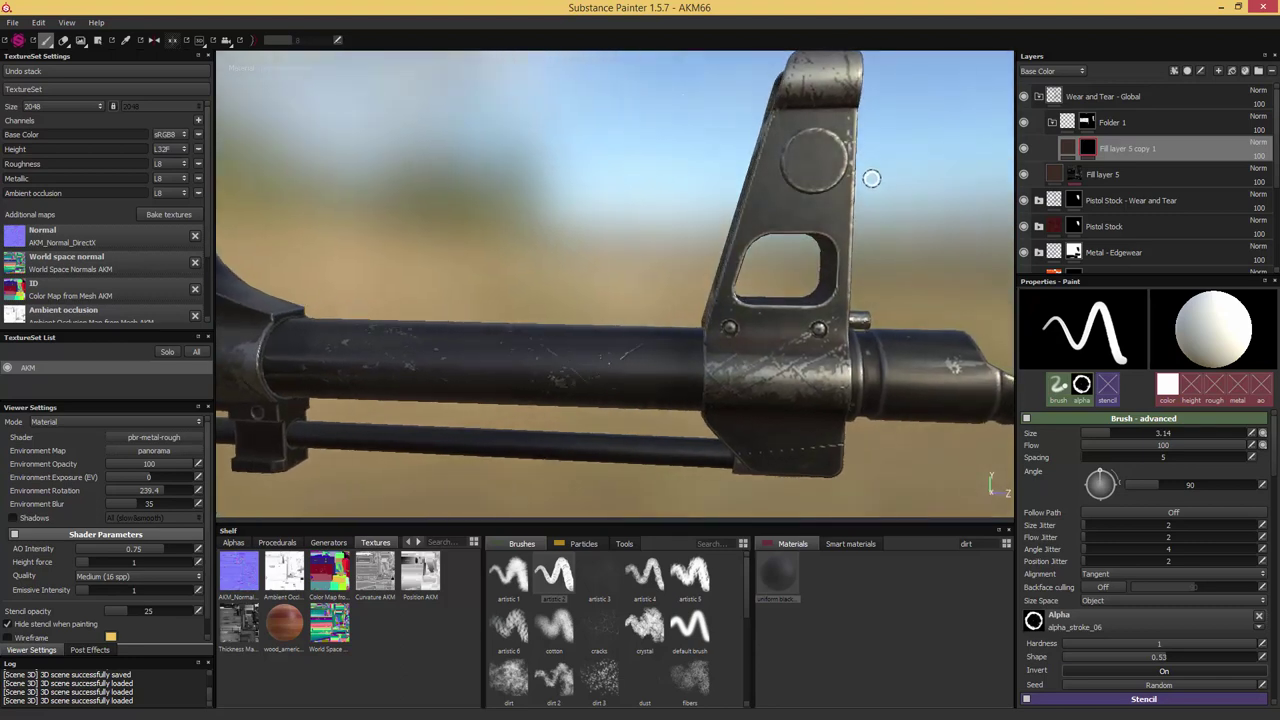
Add the front sight geometry to Folder 1's mask with Polygon Fill and resume painting on the mask of Fill layer 5 copy 1
click(1085, 122)
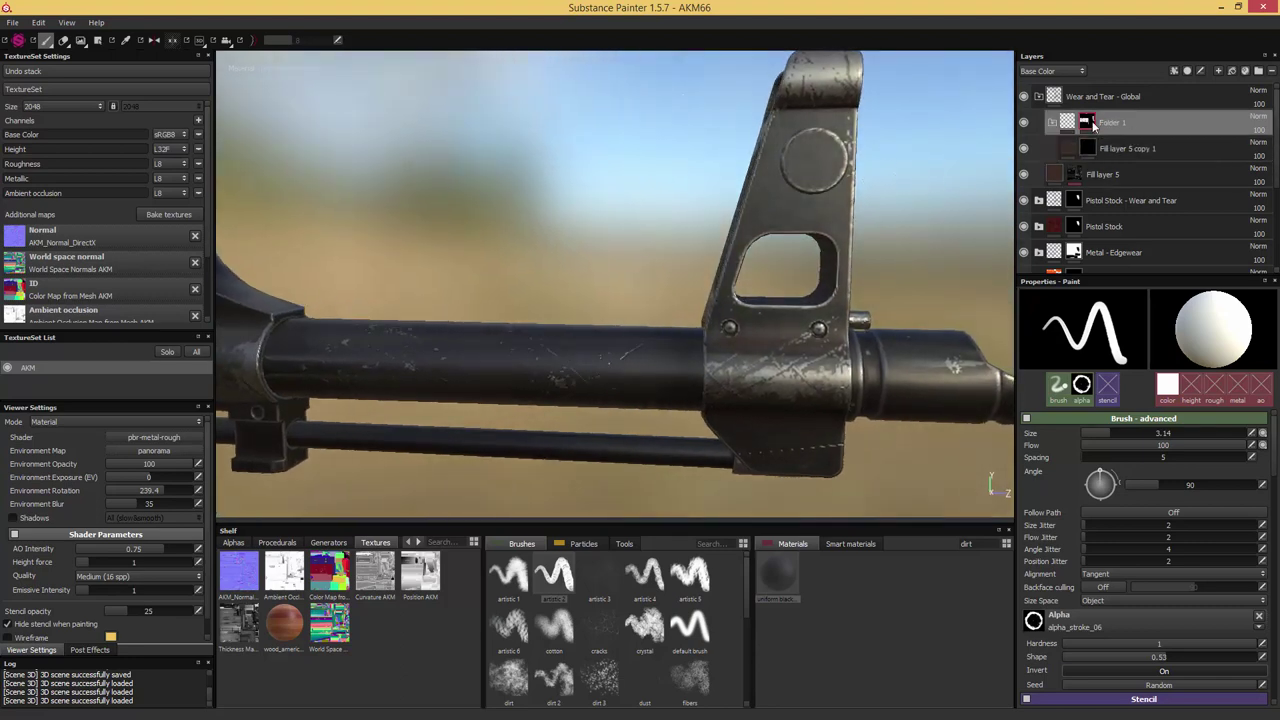
click(98, 40)
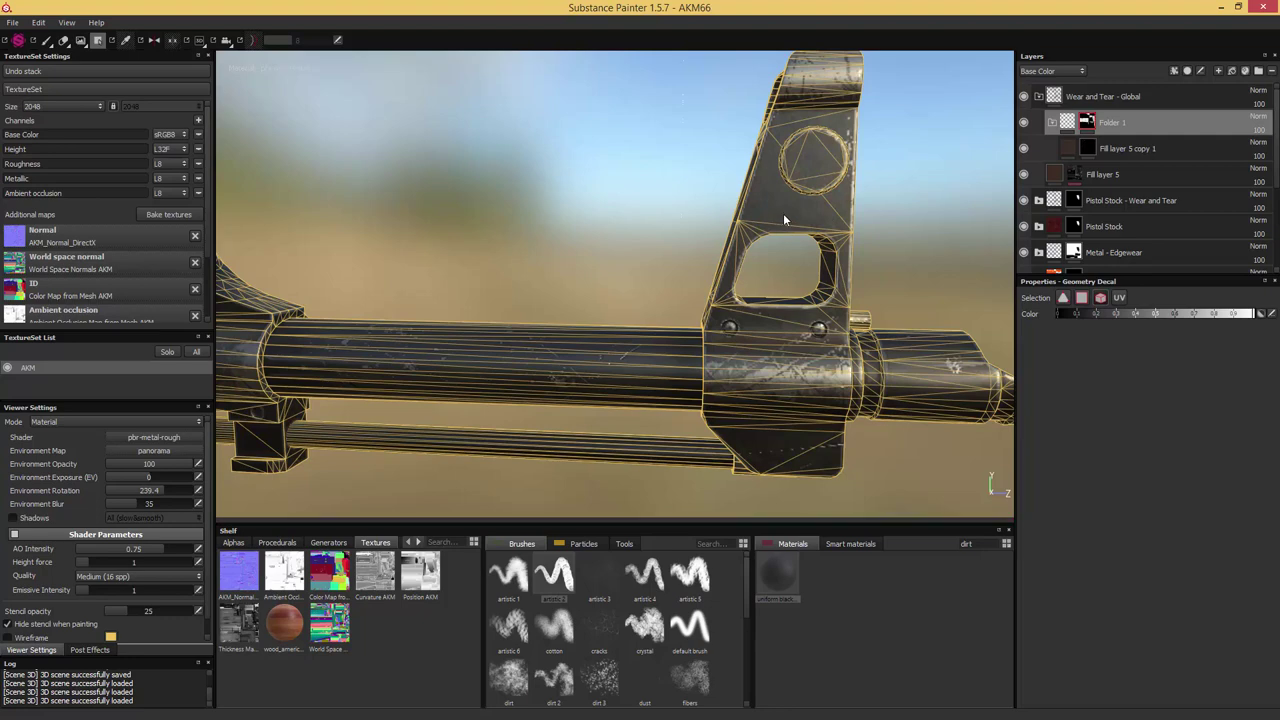
click(1089, 150)
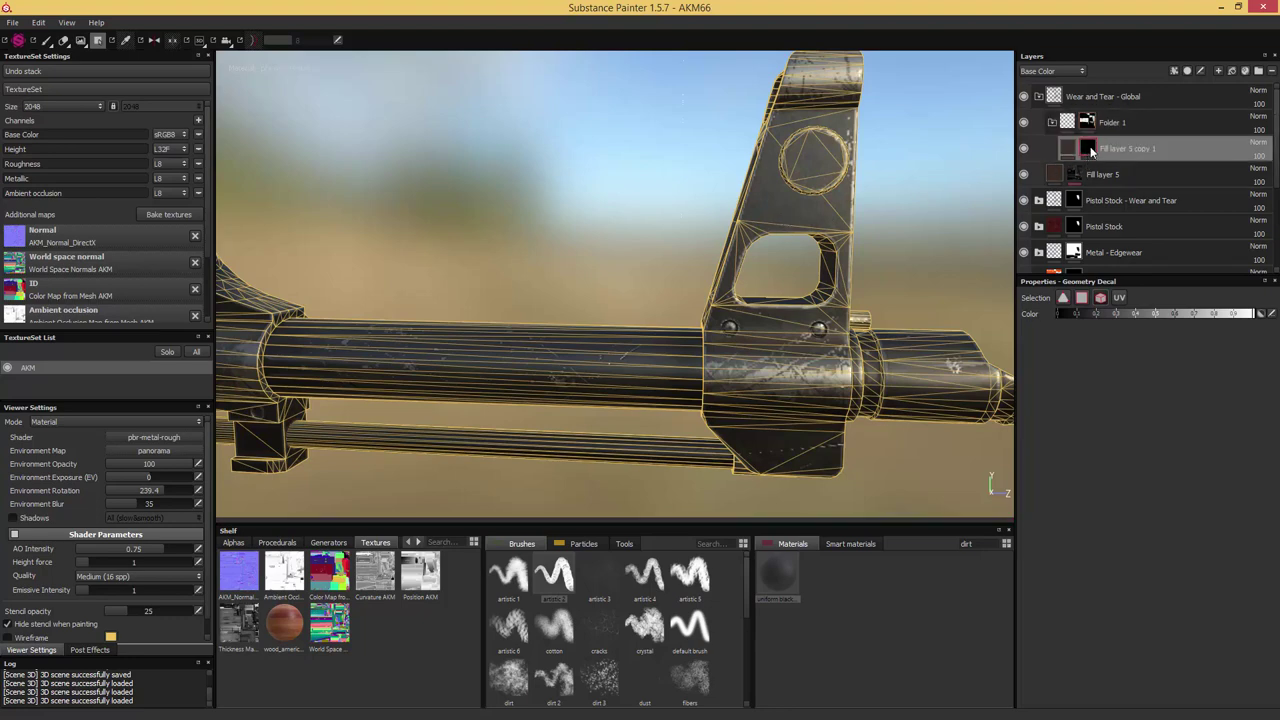
click(46, 40)
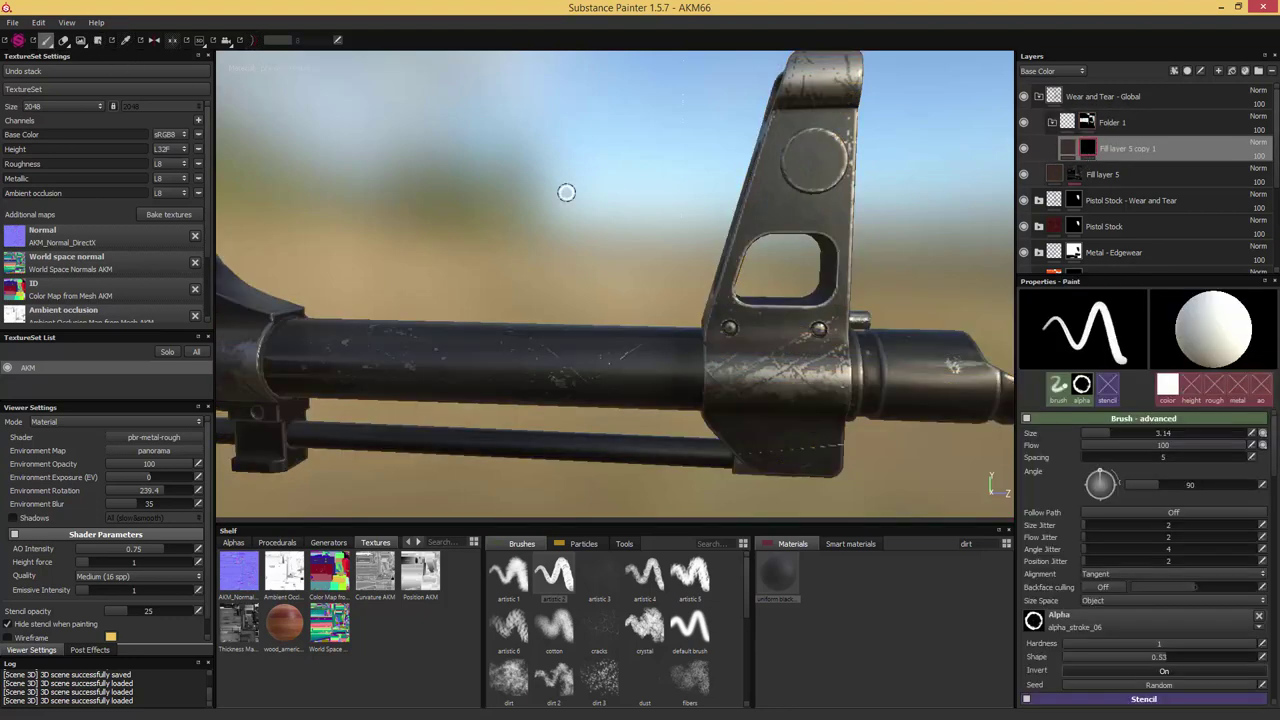
Undo the oversized wear ring on the front sight's round detail and stamp it again at brush size 2.53
alt+drag(813, 183, 810, 160)
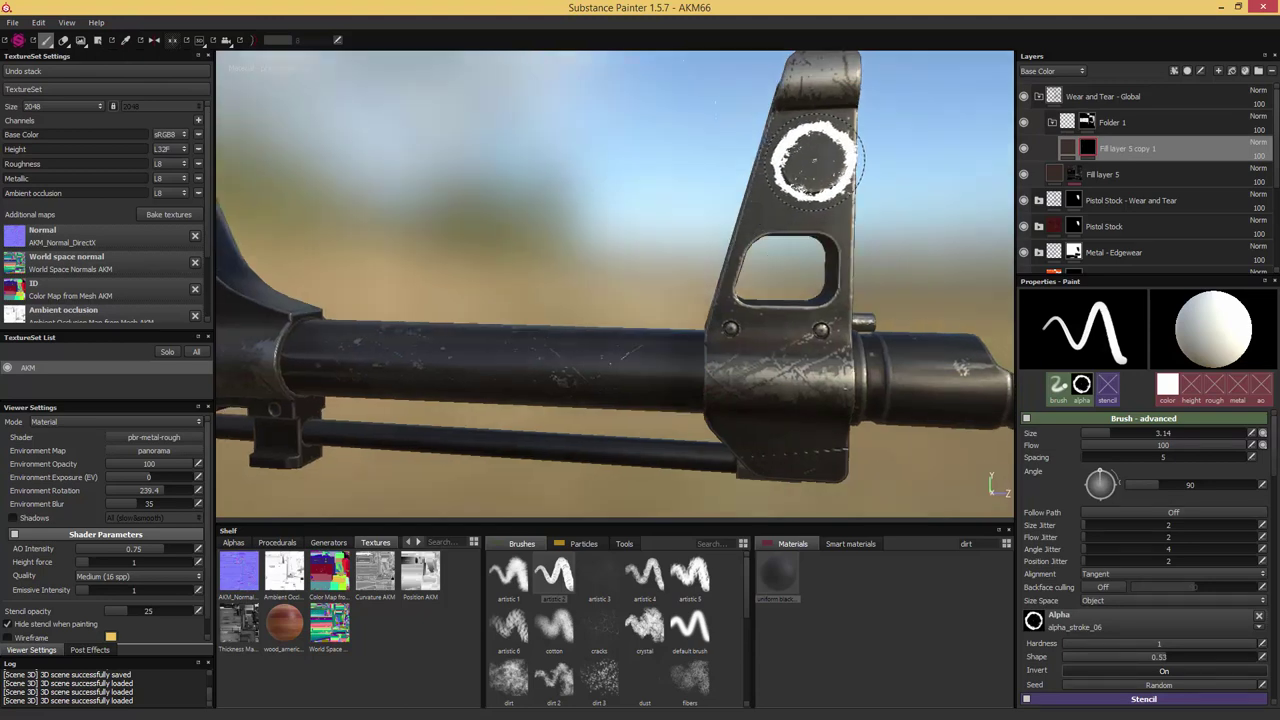
click(813, 160)
key(ctrl+z)
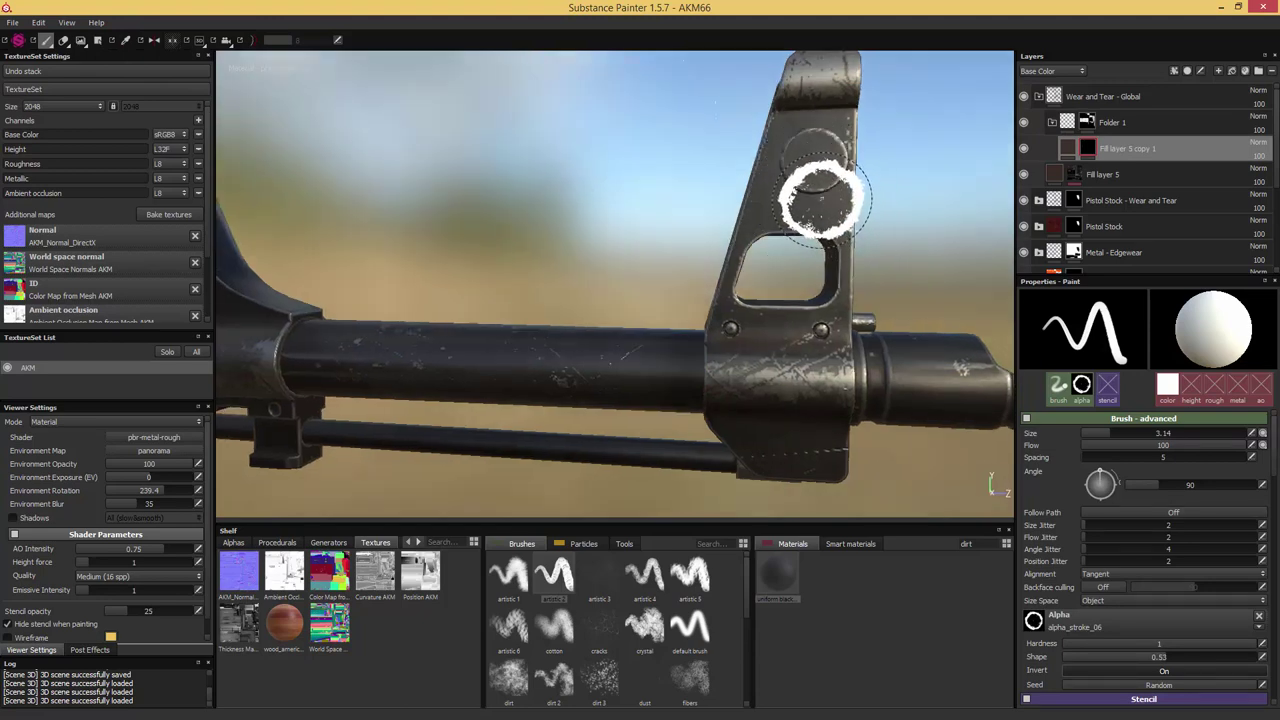
key(bracketleft)
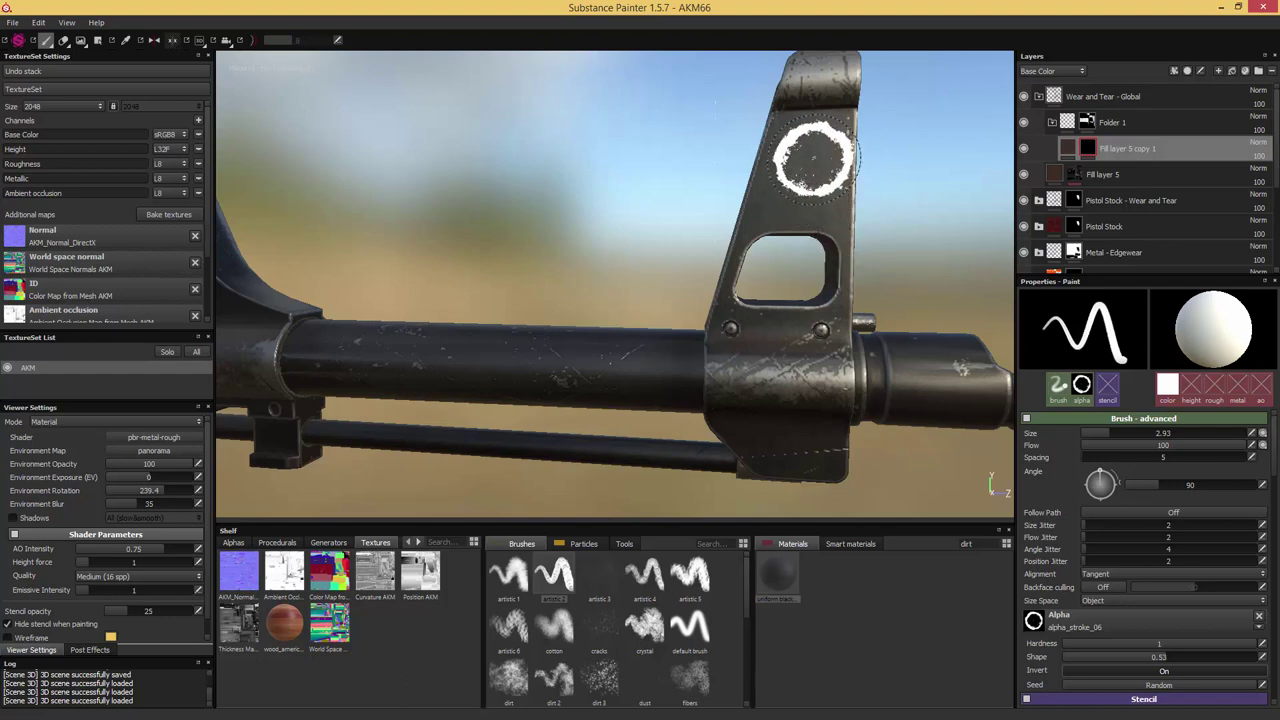
ctrl+right_drag(813, 158, 812, 162)
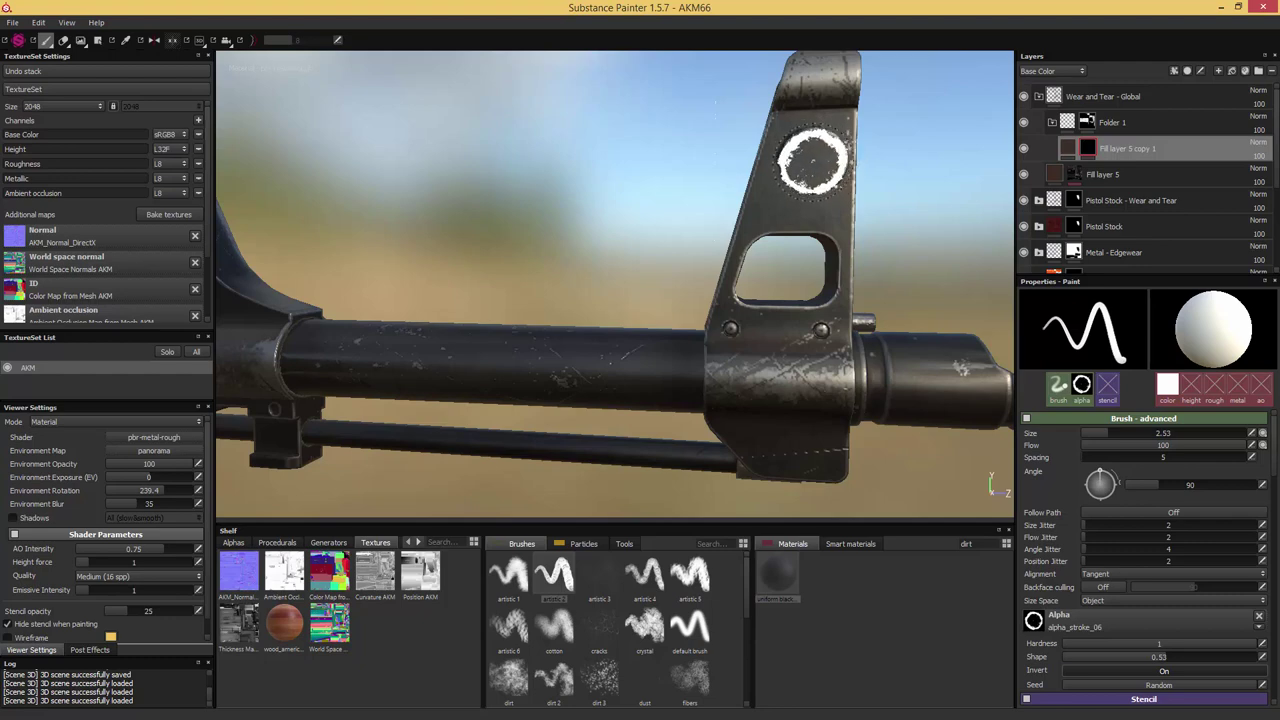
Include the rear sight block's lever in Folder 1's mask and resume painting on the mask of Fill layer 5 copy 1
mouse_move(846, 210)
alt+mouse_down()
mouse_move(809, 234)
mouse_move(846, 204)
mouse_move(706, 180)
mouse_move(720, 184)
alt+mouse_up()
scroll(815, 172, down, 5)
alt+middle_drag(381, 182, 921, 184)
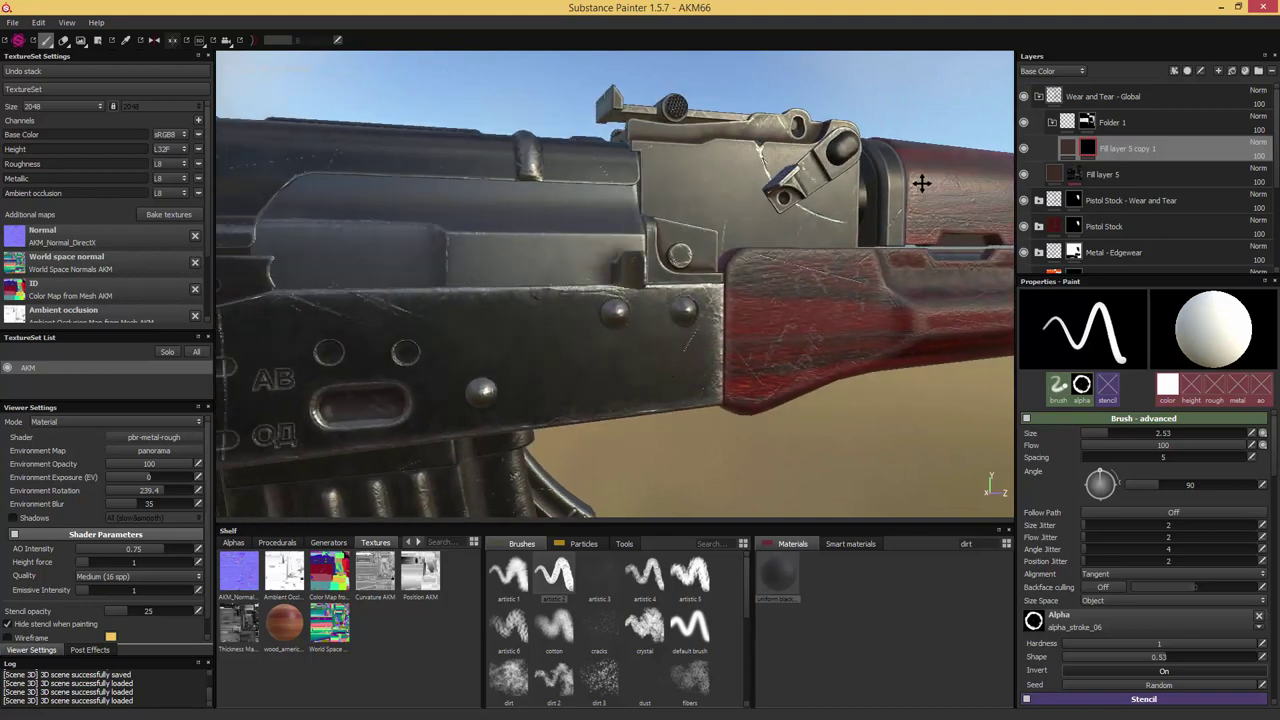
alt+drag(848, 210, 707, 207)
scroll(720, 206, up, 5)
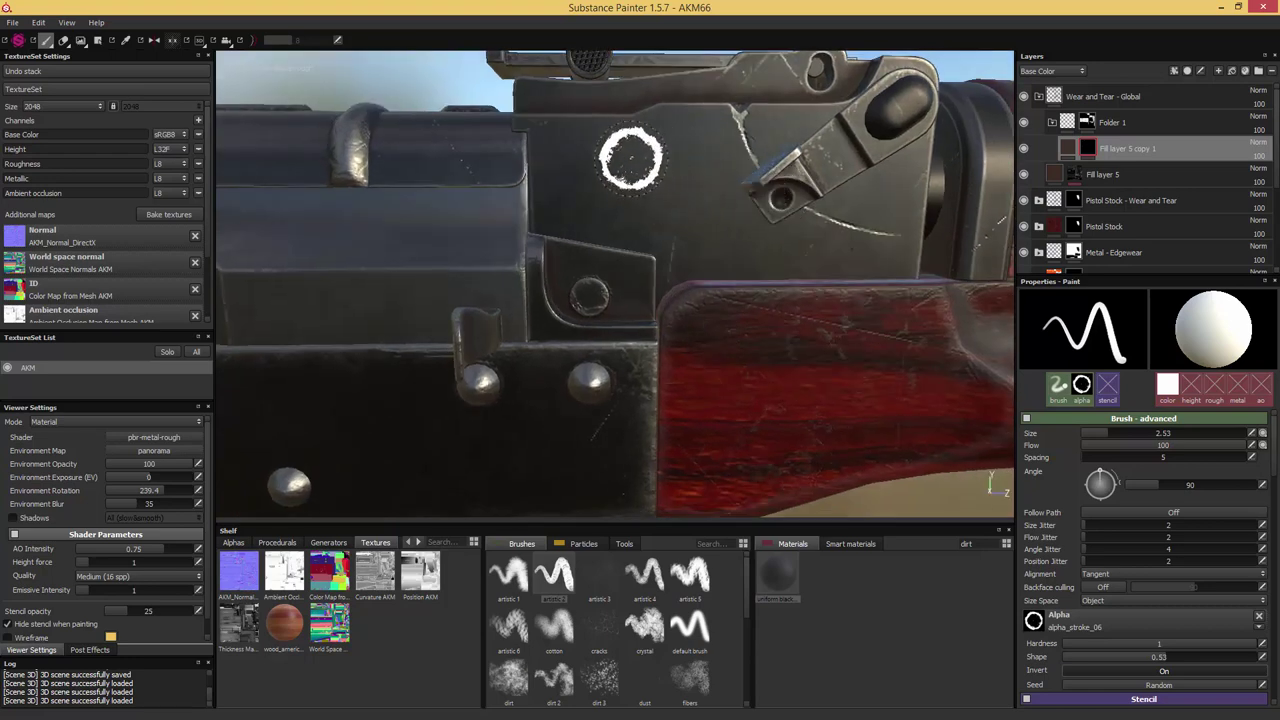
click(1085, 123)
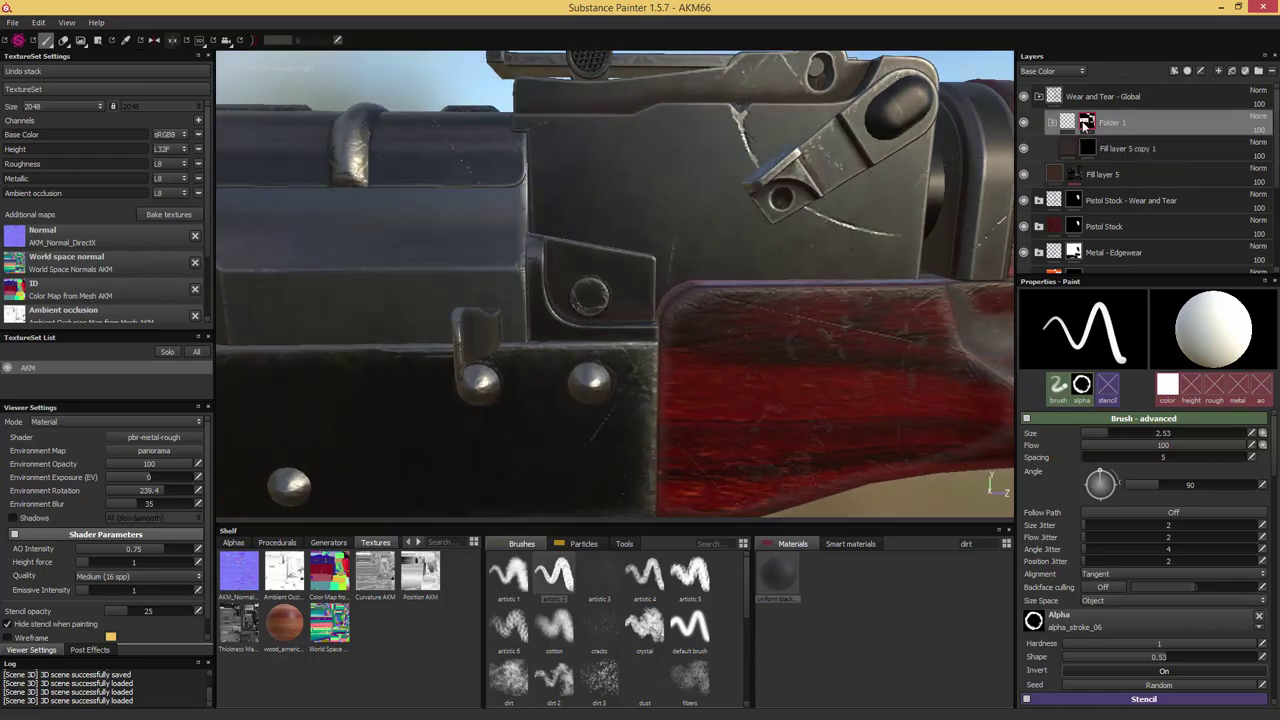
click(98, 41)
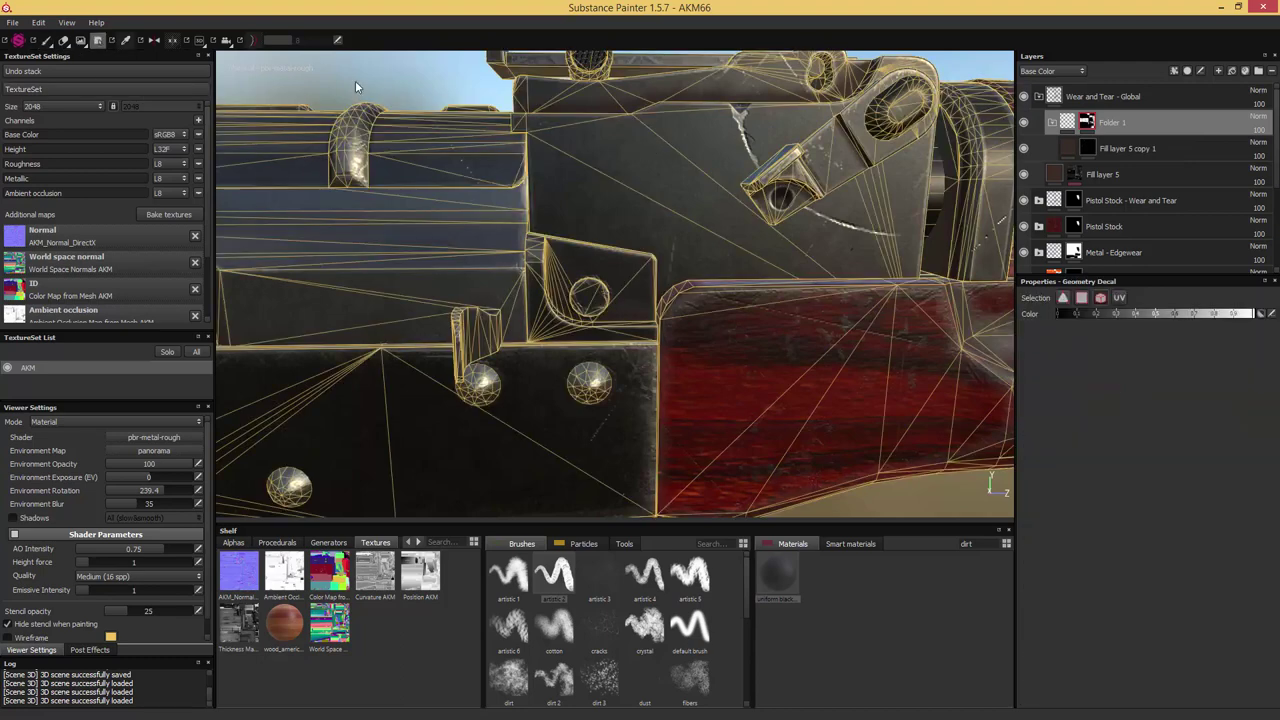
click(46, 41)
click(1087, 148)
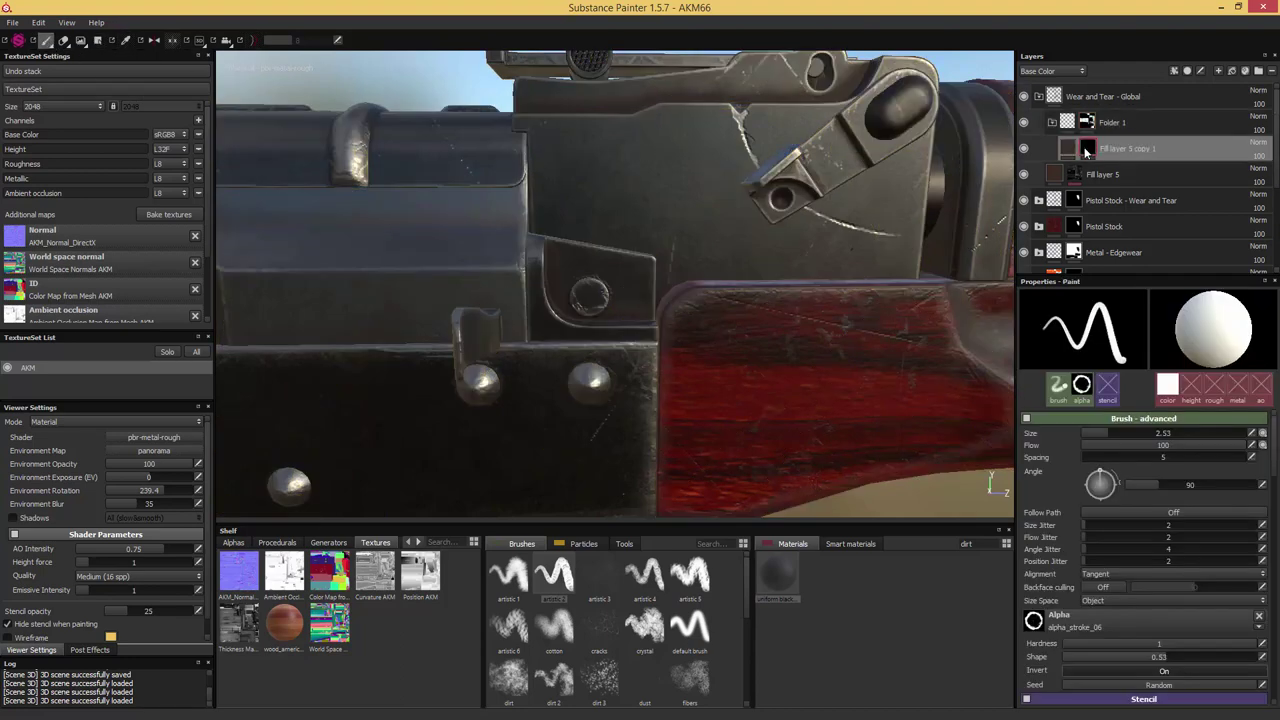
Stamp a wear ring around the domed pivot of the rear sight block's lever, reducing the brush to size 2.05
alt+drag(893, 160, 797, 140)
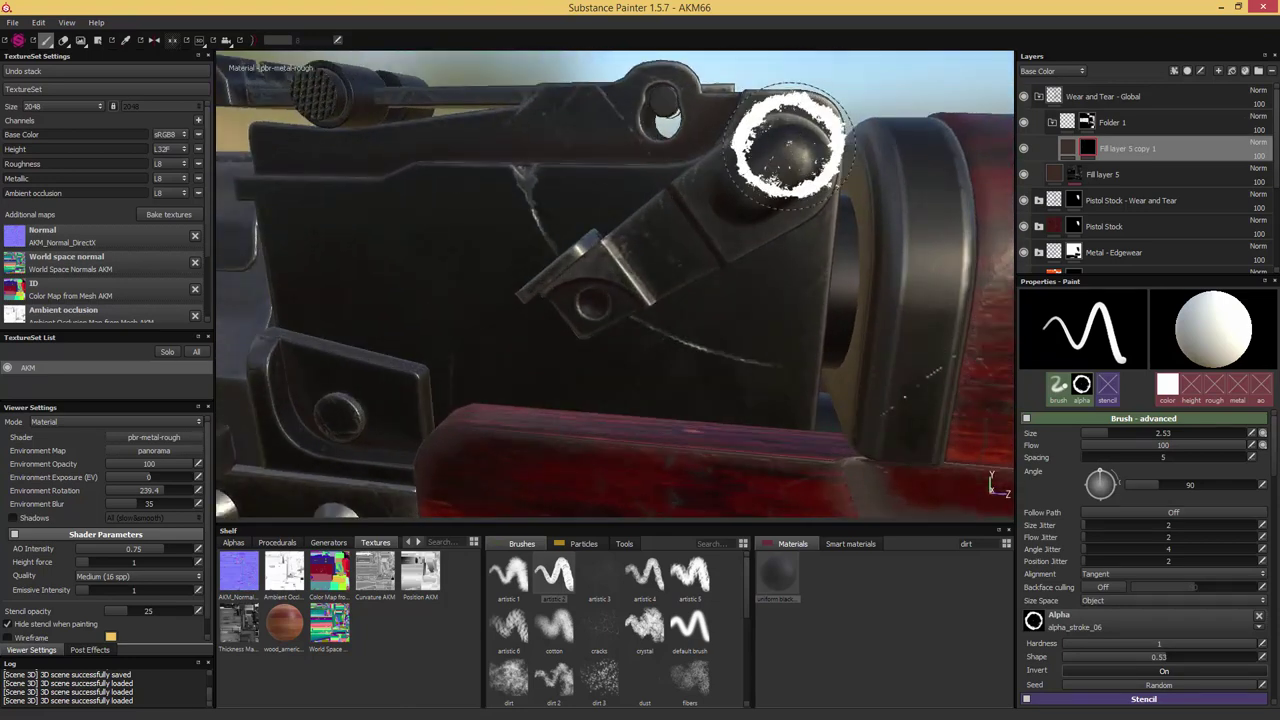
ctrl+right_drag(789, 148, 781, 148)
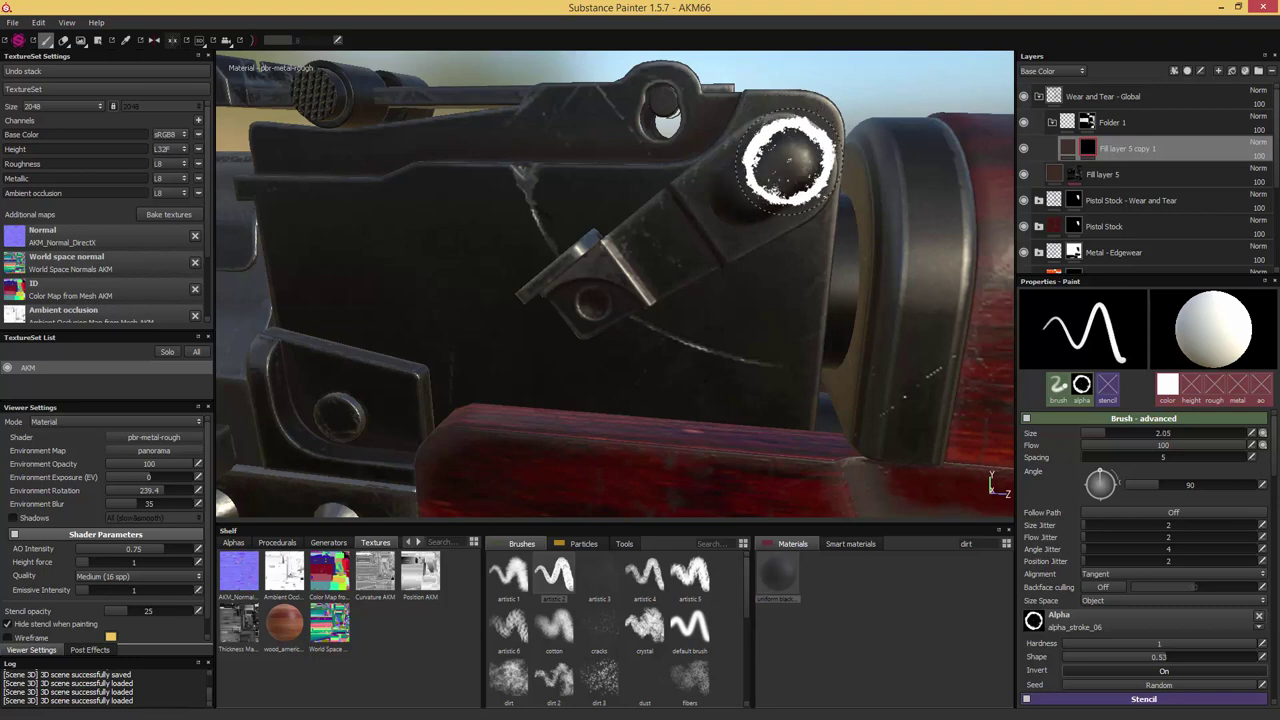
alt+drag(805, 155, 794, 192)
Stamp a wear ring around the round pin on the opposite side of the rear sight block, reducing the brush to size 1.94
mouse_move(722, 116)
alt+mouse_down()
mouse_move(746, 97)
mouse_move(749, 136)
mouse_move(823, 133)
alt+mouse_up()
mouse_move(895, 97)
alt+mouse_down()
mouse_move(703, 251)
mouse_move(477, 192)
alt+mouse_up()
ctrl+right_drag(565, 182, 630, 190)
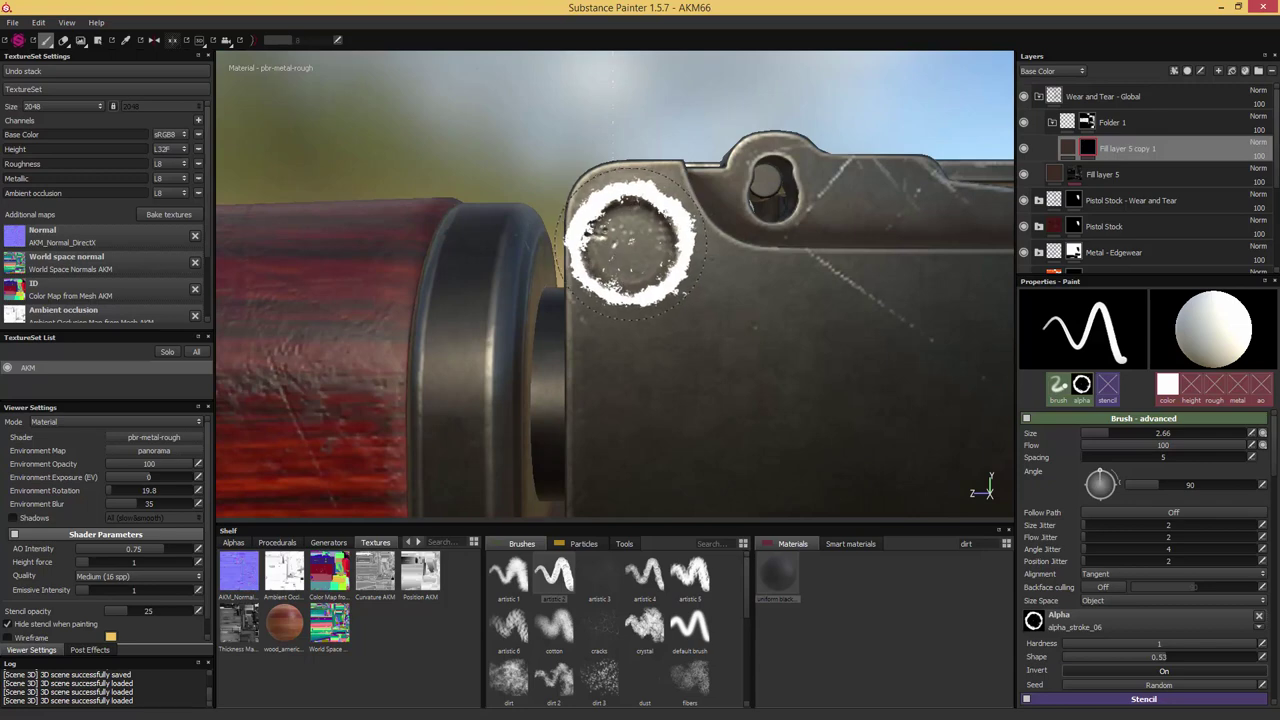
ctrl+right_drag(631, 245, 629, 245)
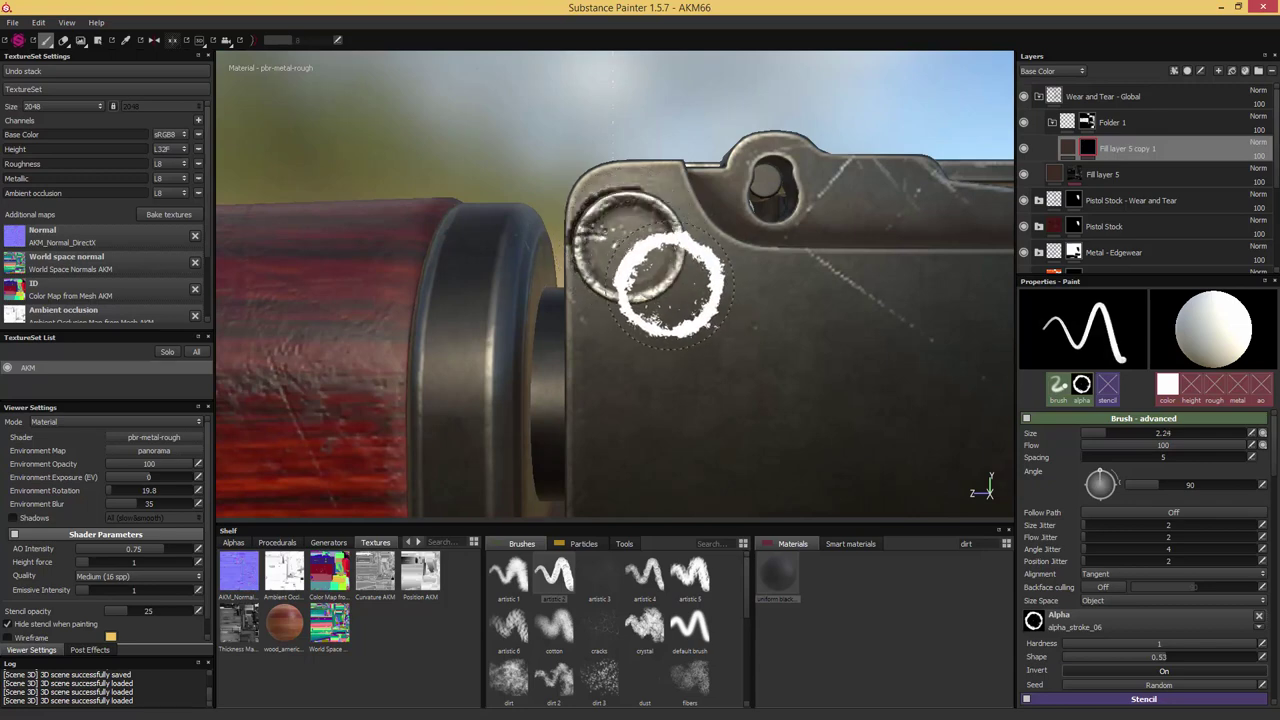
alt+drag(646, 262, 630, 250)
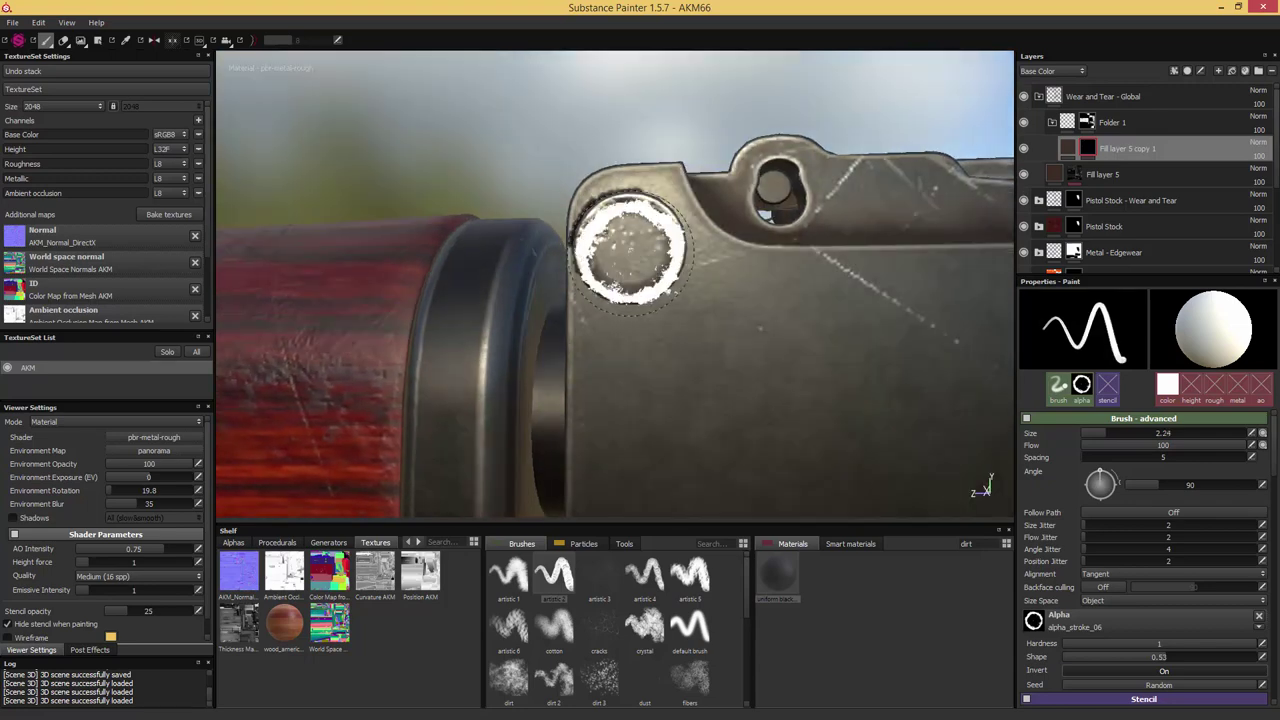
ctrl+right_drag(630, 250, 645, 255)
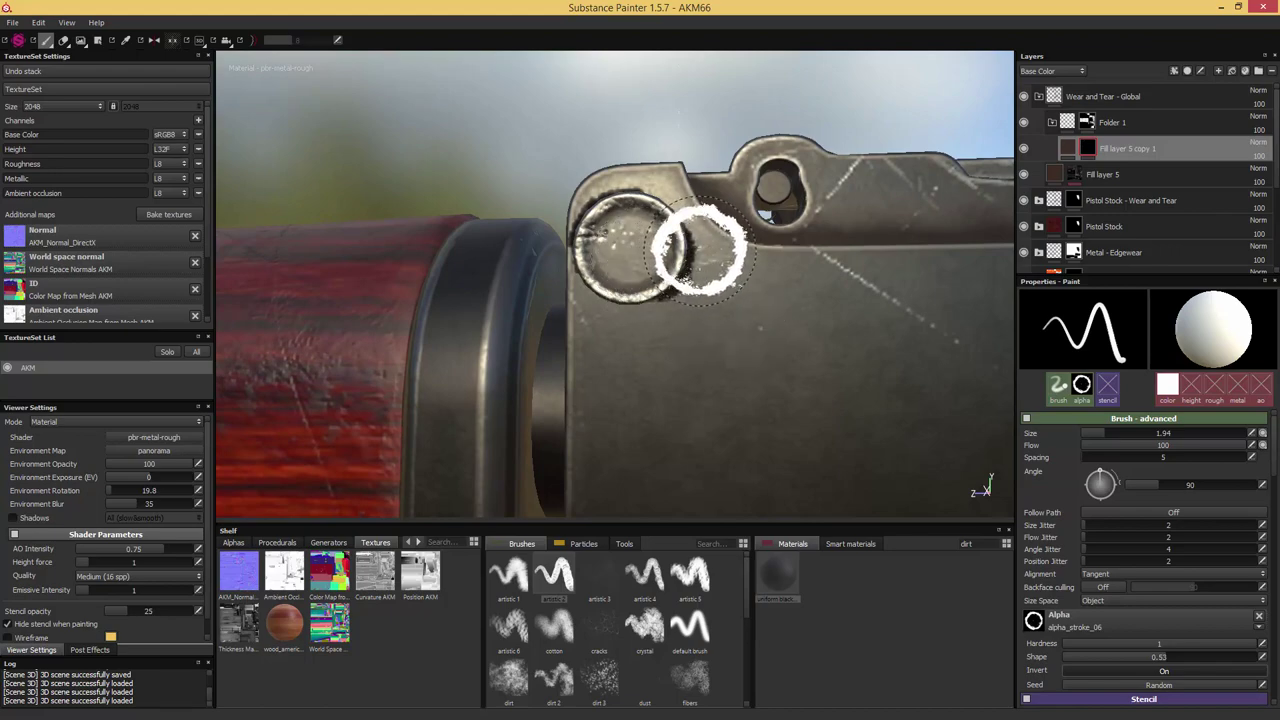
scroll(704, 249, down, 4)
mouse_move(707, 174)
alt+mouse_down()
mouse_move(780, 149)
mouse_move(737, 151)
mouse_move(731, 171)
mouse_move(703, 160)
alt+mouse_up()
scroll(733, 174, up, 2)
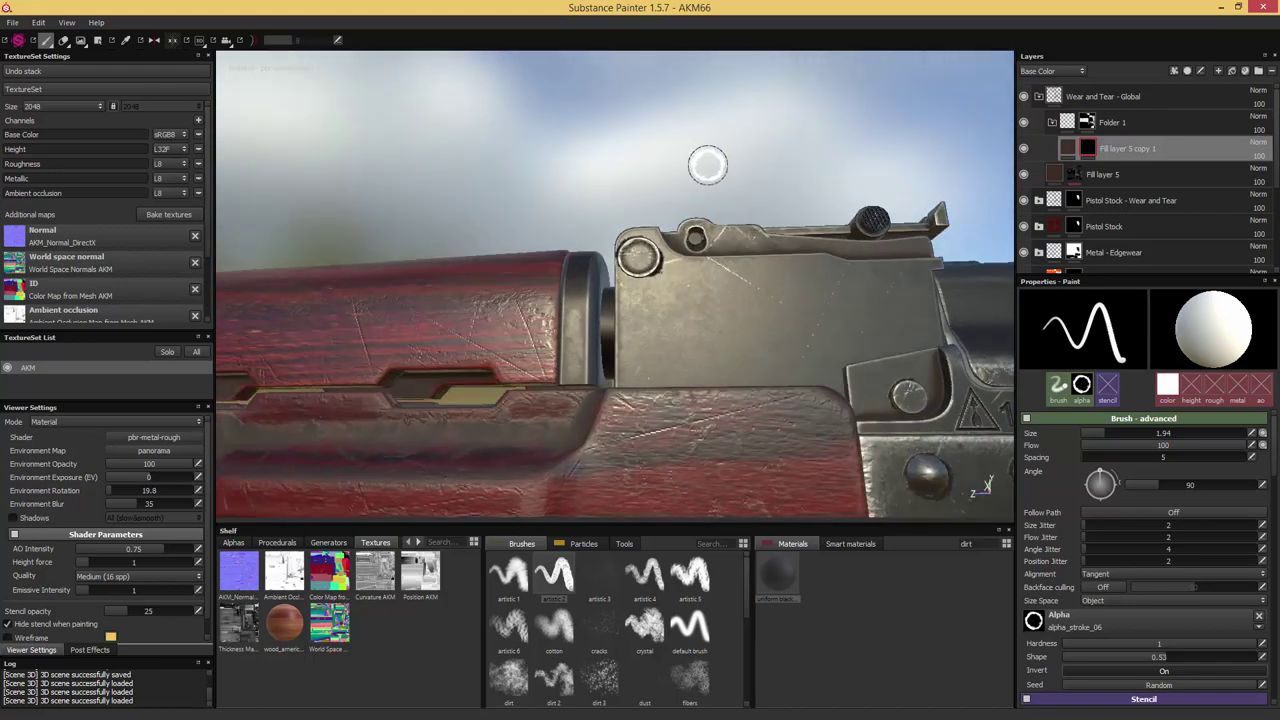
Examine the wear on both sides of the rifle with the fill material of Fill layer 5 copy 1 selected
click(1064, 148)
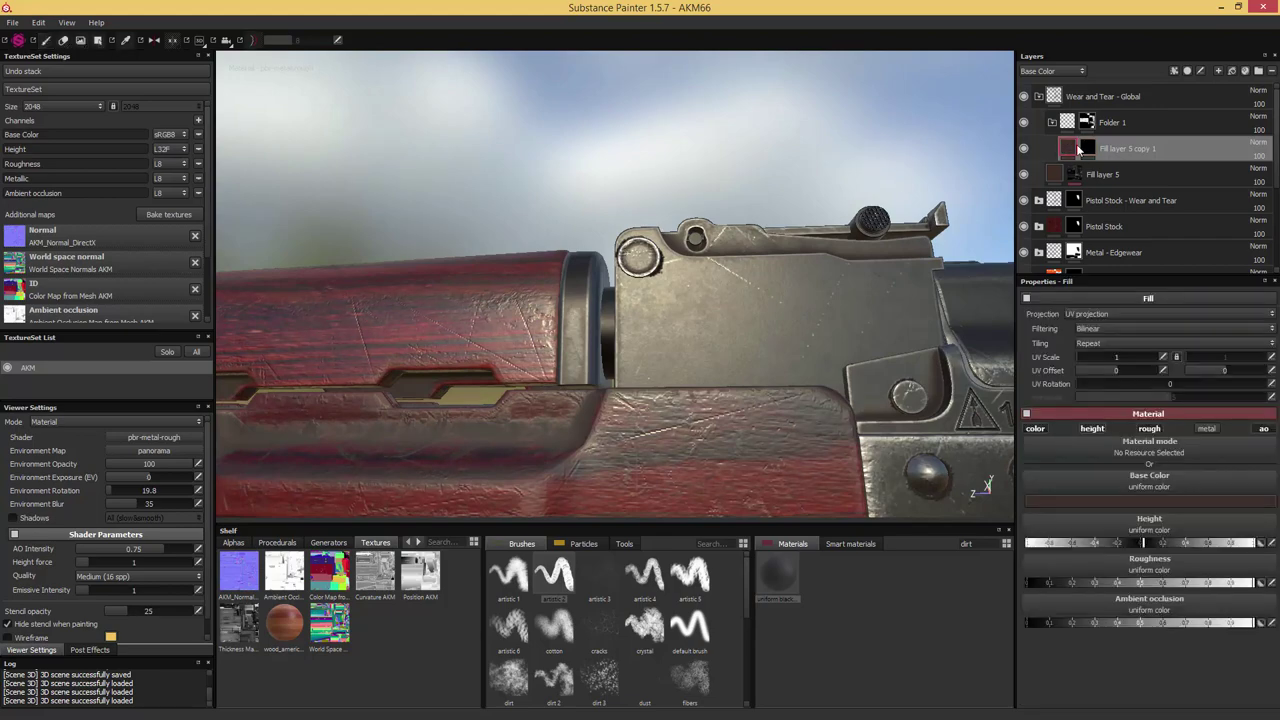
alt+middle_drag(837, 281, 563, 177)
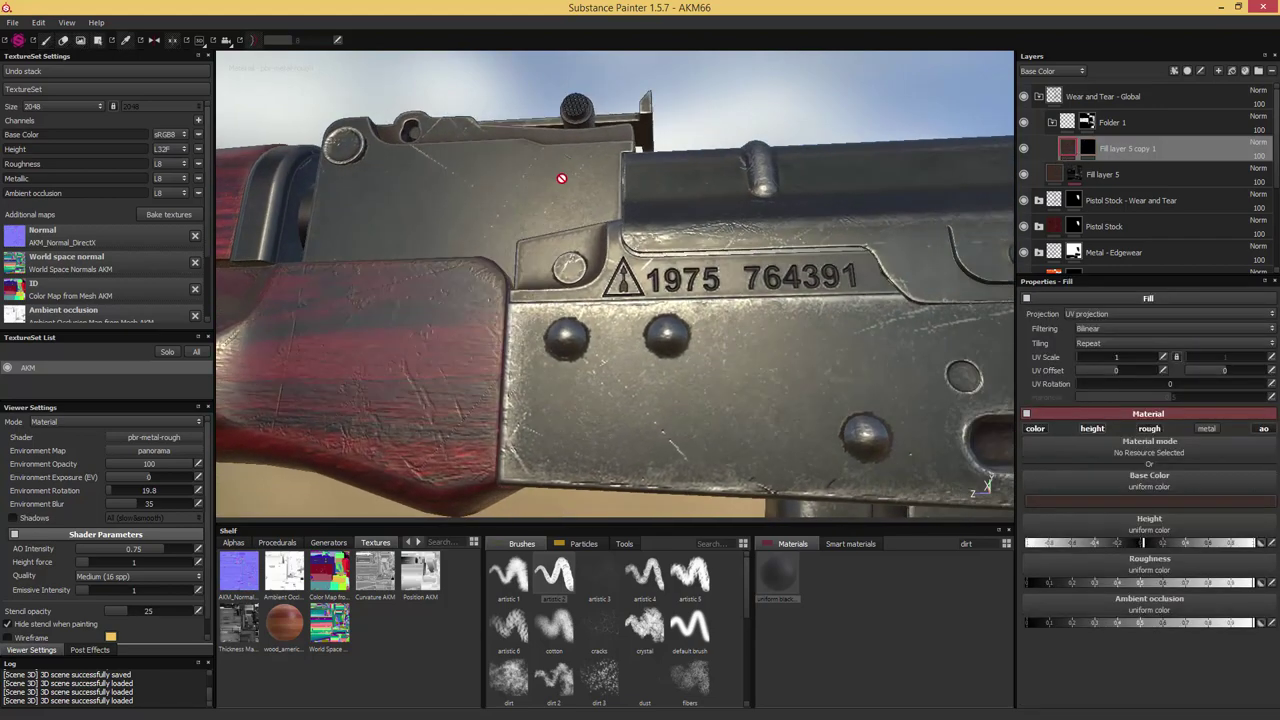
scroll(568, 178, down, 3)
alt+drag(574, 180, 580, 191)
alt+middle_drag(580, 191, 764, 212)
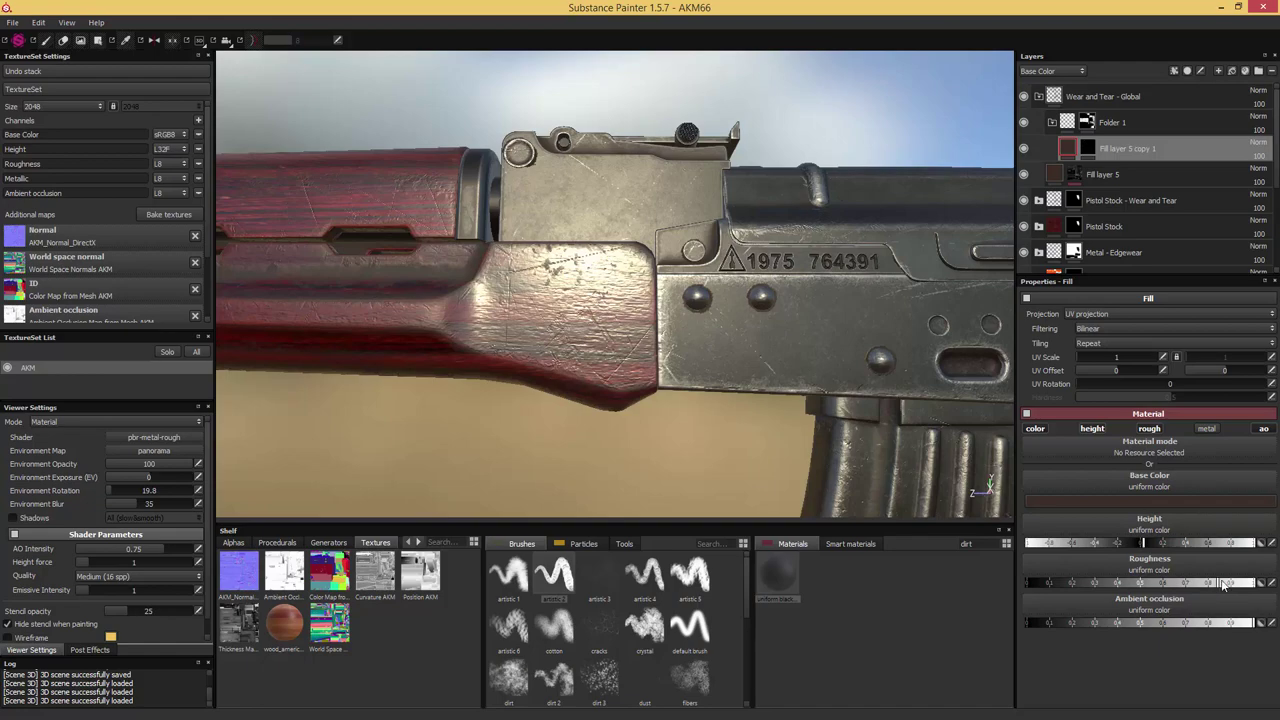
alt+drag(910, 430, 872, 453)
scroll(883, 463, down, 5)
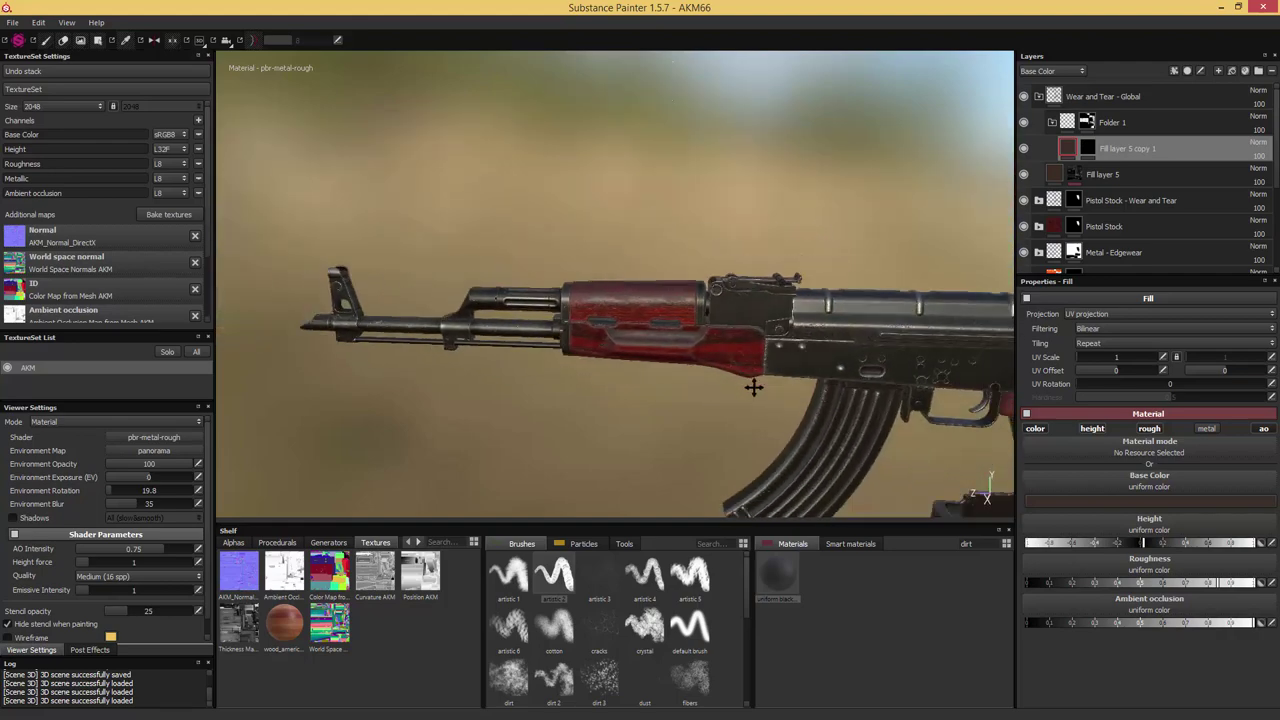
alt+drag(754, 387, 689, 389)
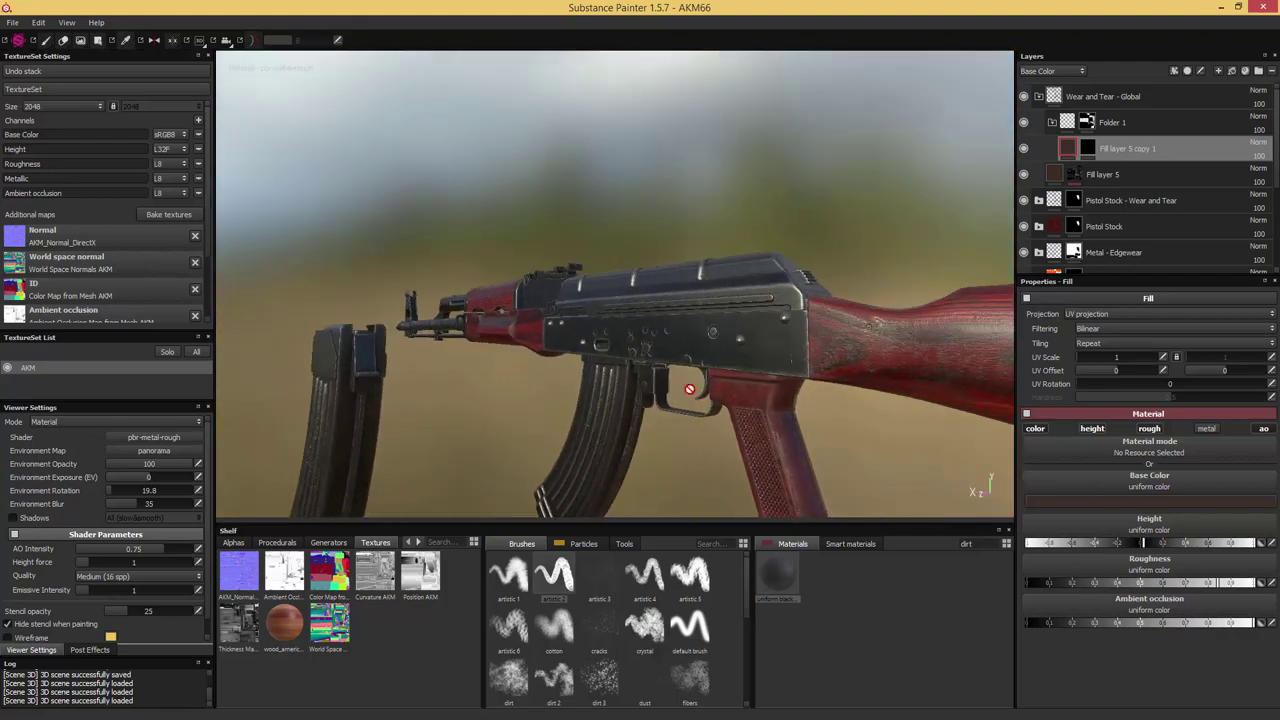
alt+drag(903, 340, 797, 344)
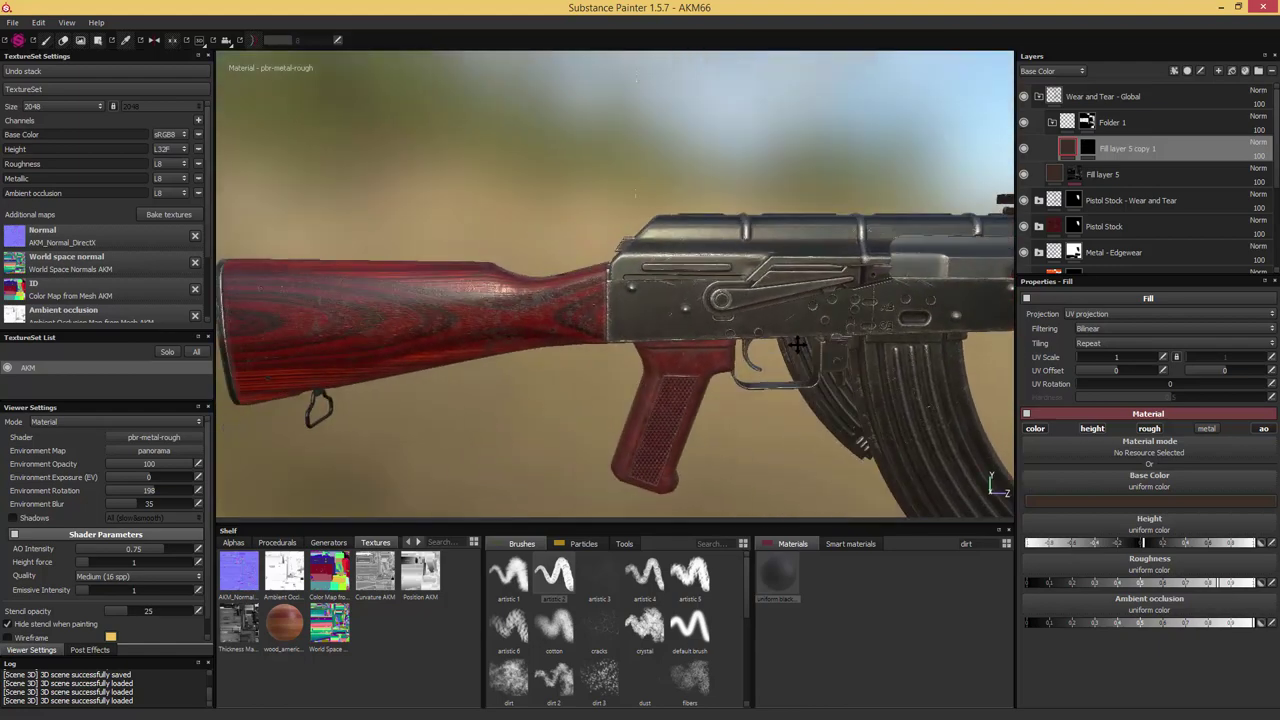
Include the slotted screw in the stock's metal tang in Folder 1's mask with Polygon Fill and resume painting on Fill layer 5 copy 1's mask
click(1087, 149)
mouse_move(850, 340)
alt+mouse_down()
mouse_move(826, 222)
mouse_move(906, 280)
mouse_move(794, 283)
alt+mouse_up()
scroll(797, 251, up, 5)
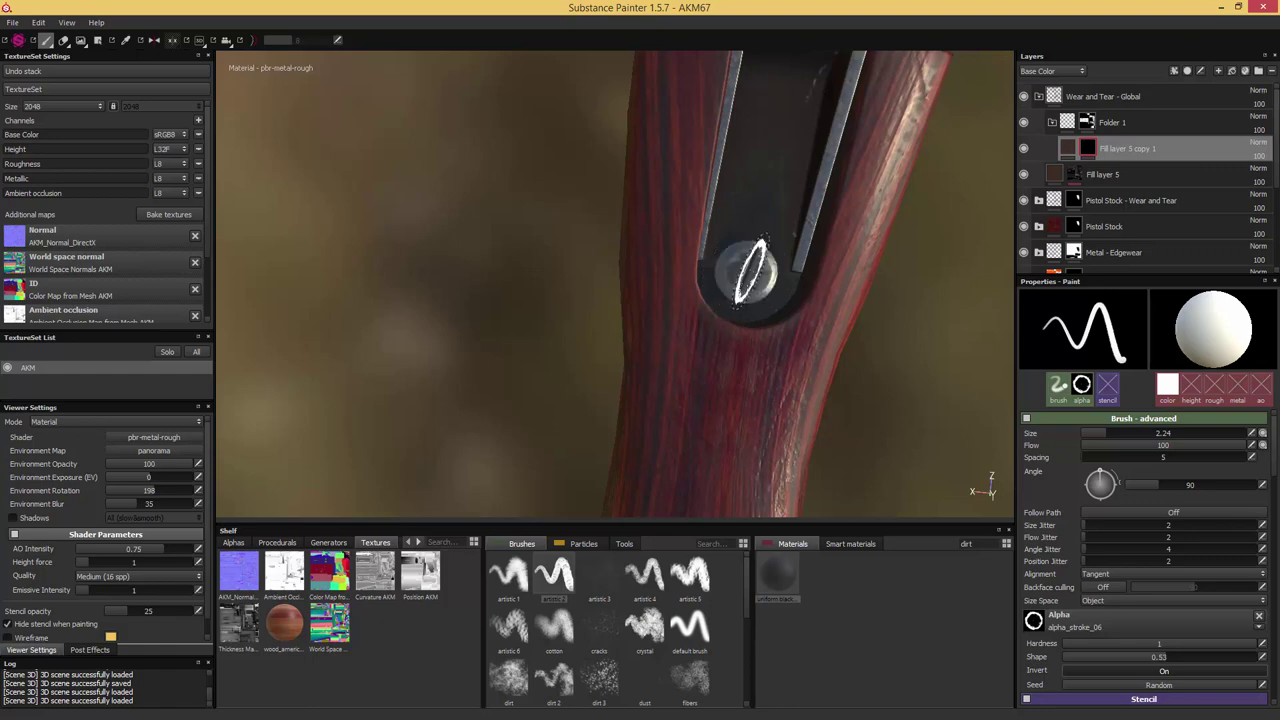
mouse_move(752, 270)
alt+mouse_down()
mouse_move(760, 280)
mouse_move(800, 266)
alt+mouse_up()
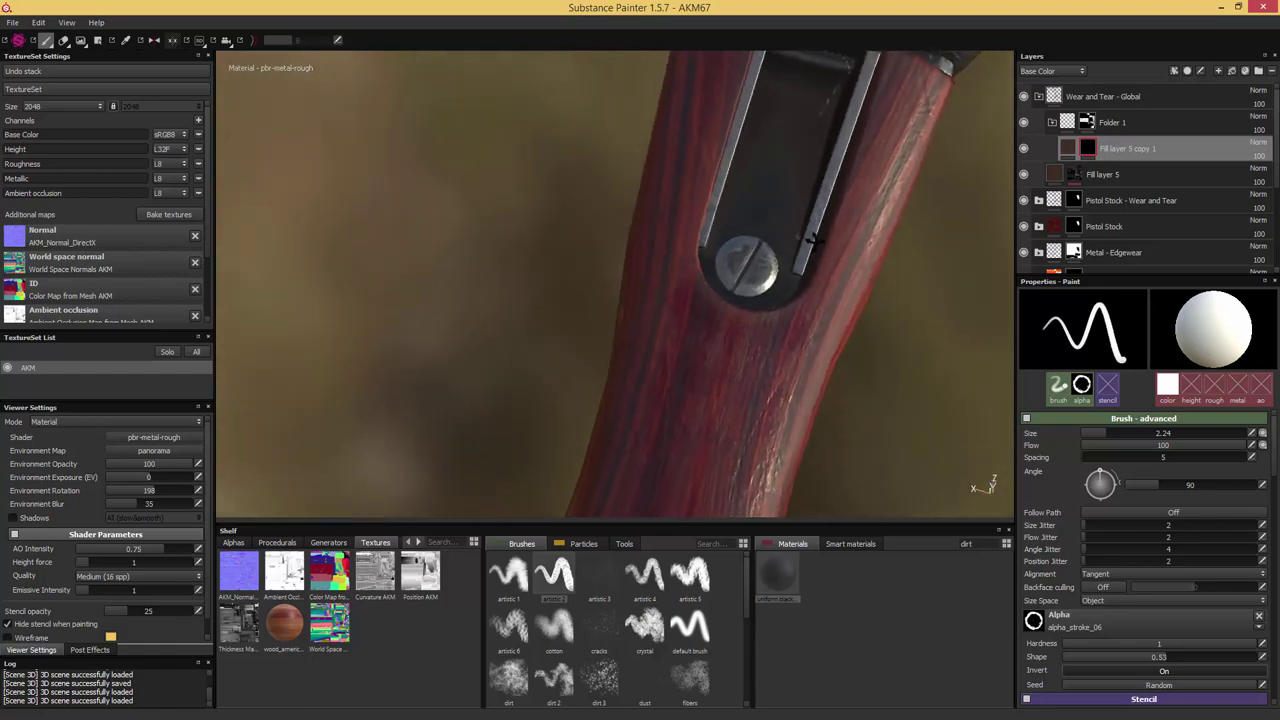
click(1088, 122)
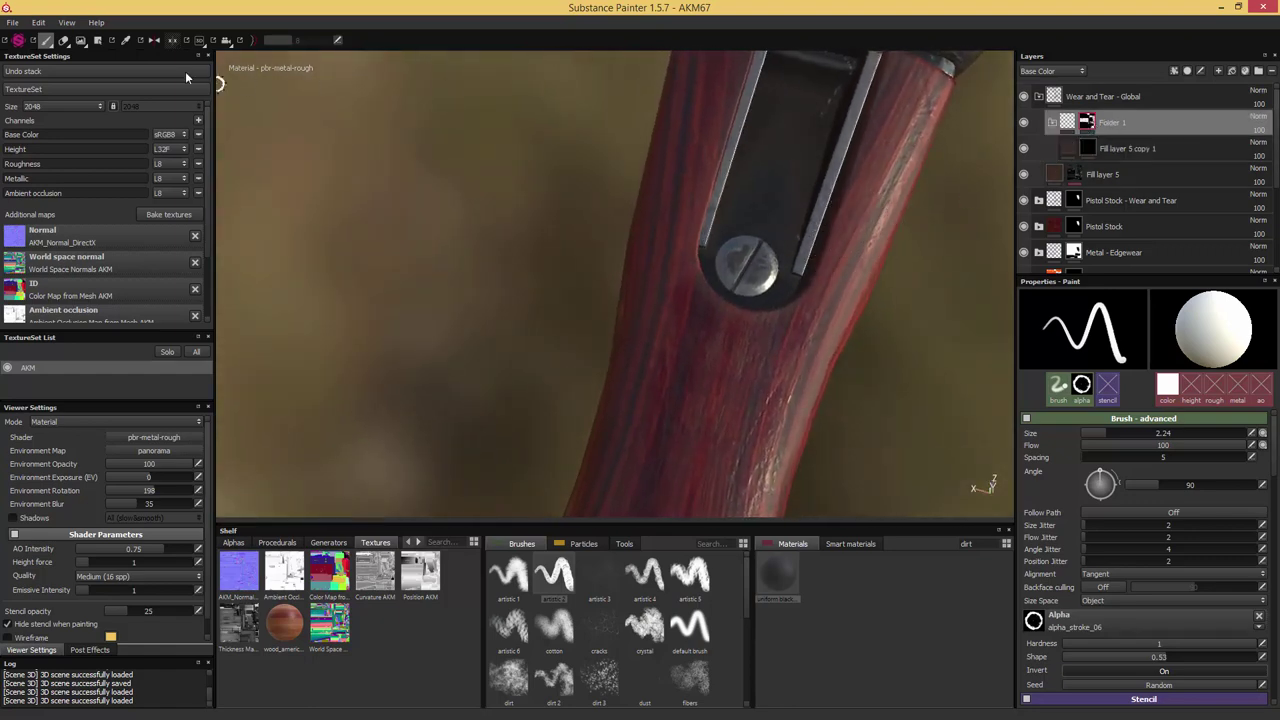
key(4)
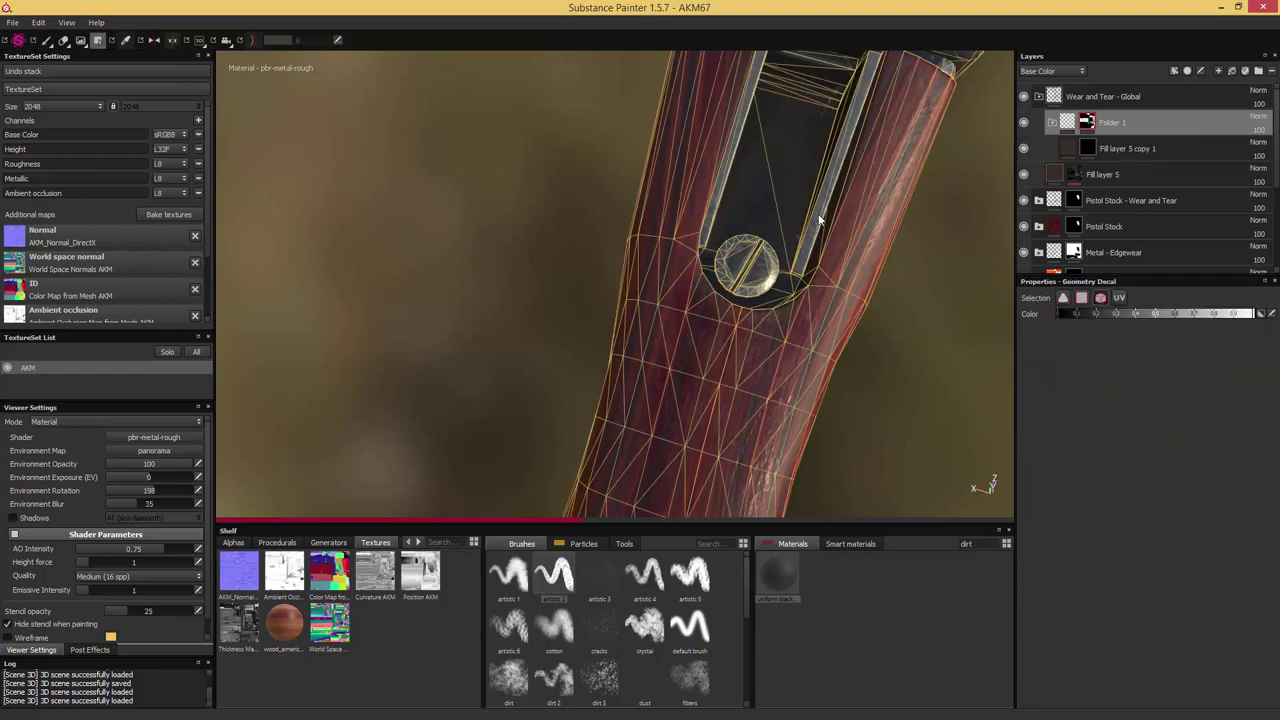
click(1088, 150)
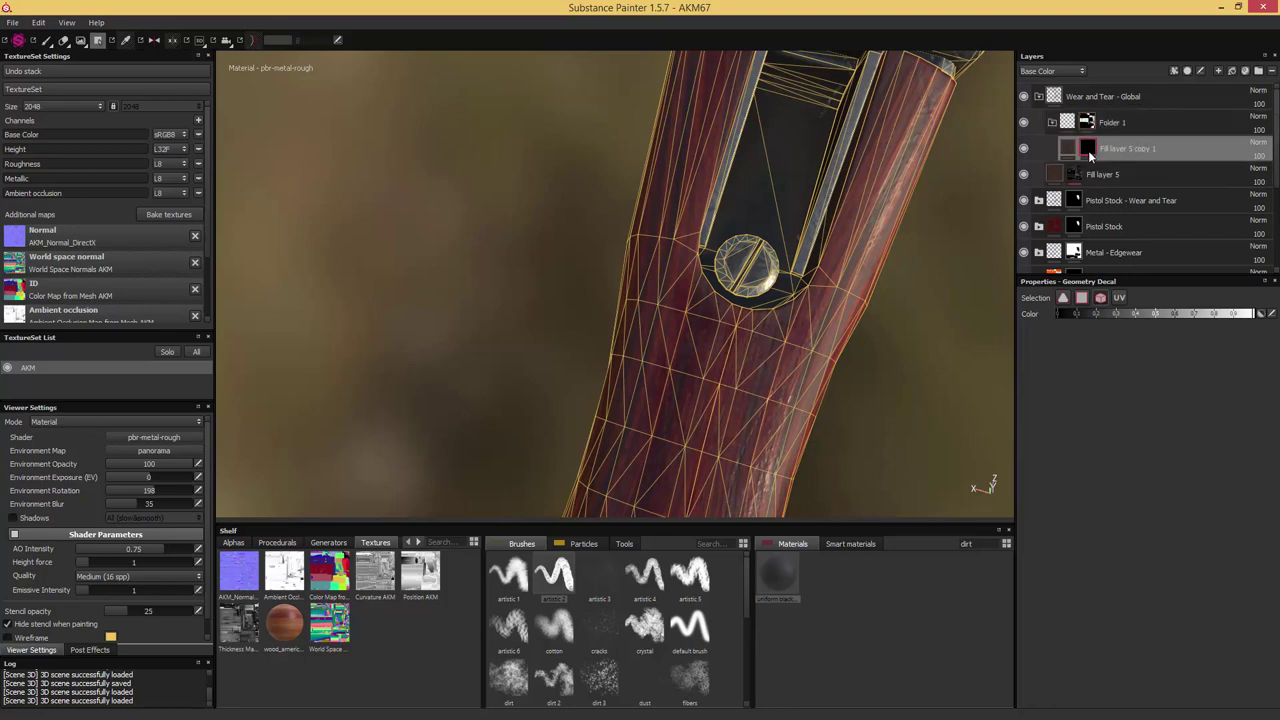
click(45, 40)
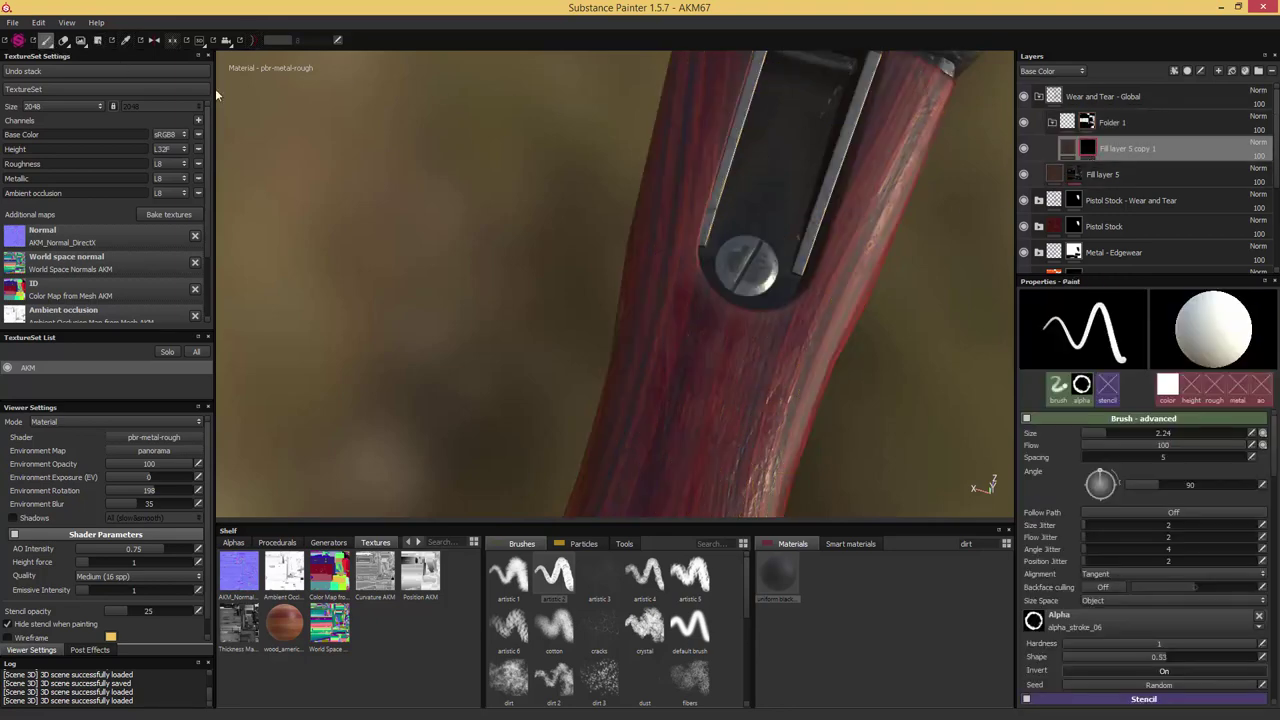
Stamp a wear ring around the slotted screw in the stock's tang at brush size 2.12
alt+drag(749, 271, 833, 327)
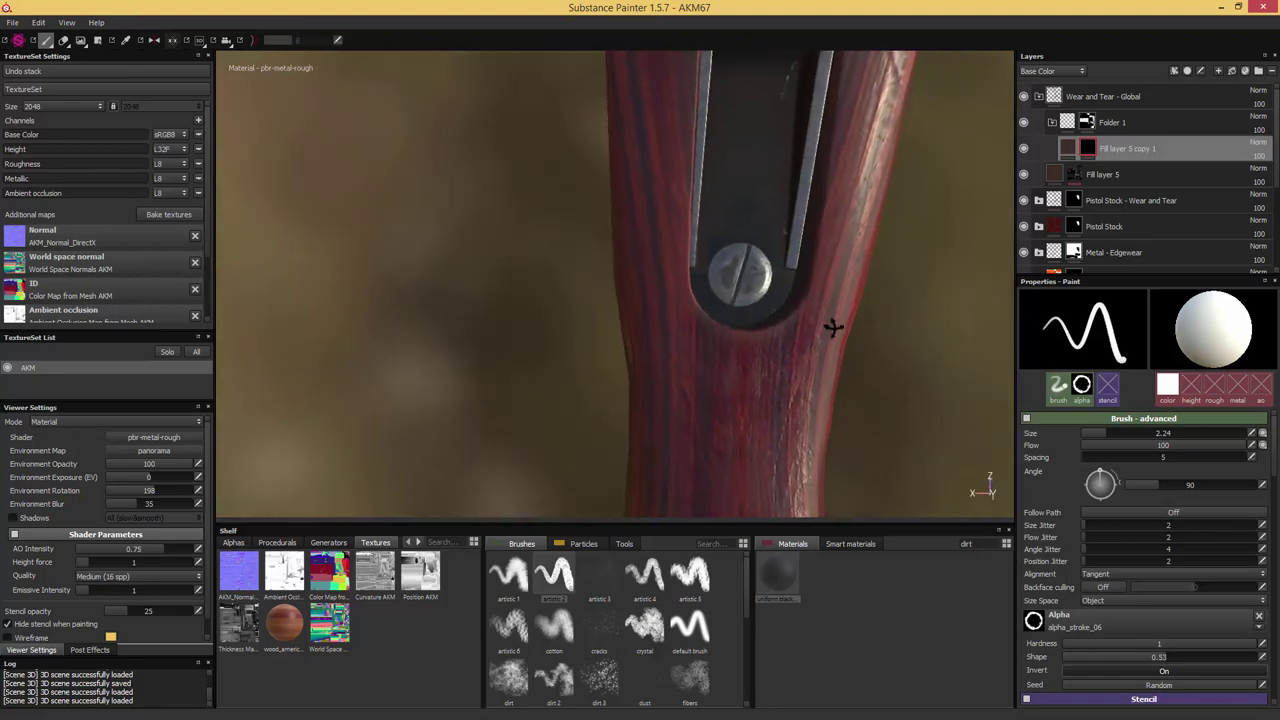
key(bracketleft)
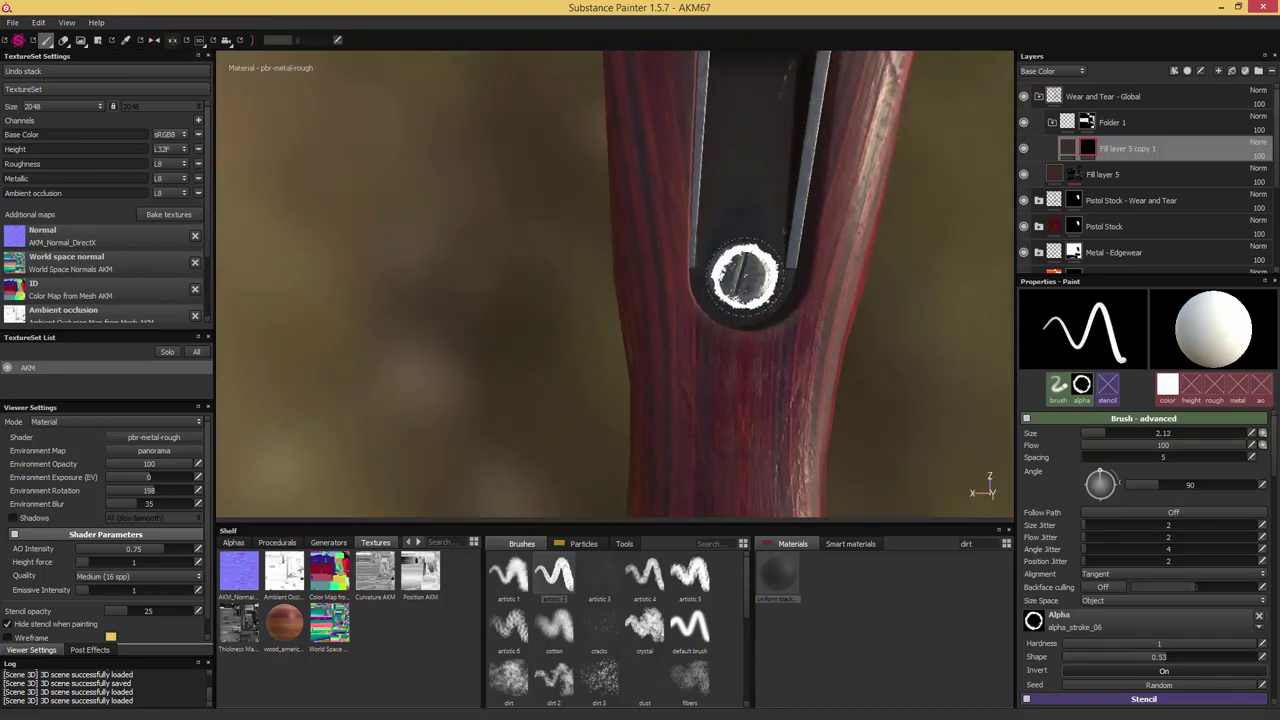
mouse_move(768, 337)
alt+mouse_down()
mouse_move(786, 329)
mouse_move(800, 290)
mouse_move(808, 331)
mouse_move(907, 318)
mouse_move(771, 271)
alt+mouse_up()
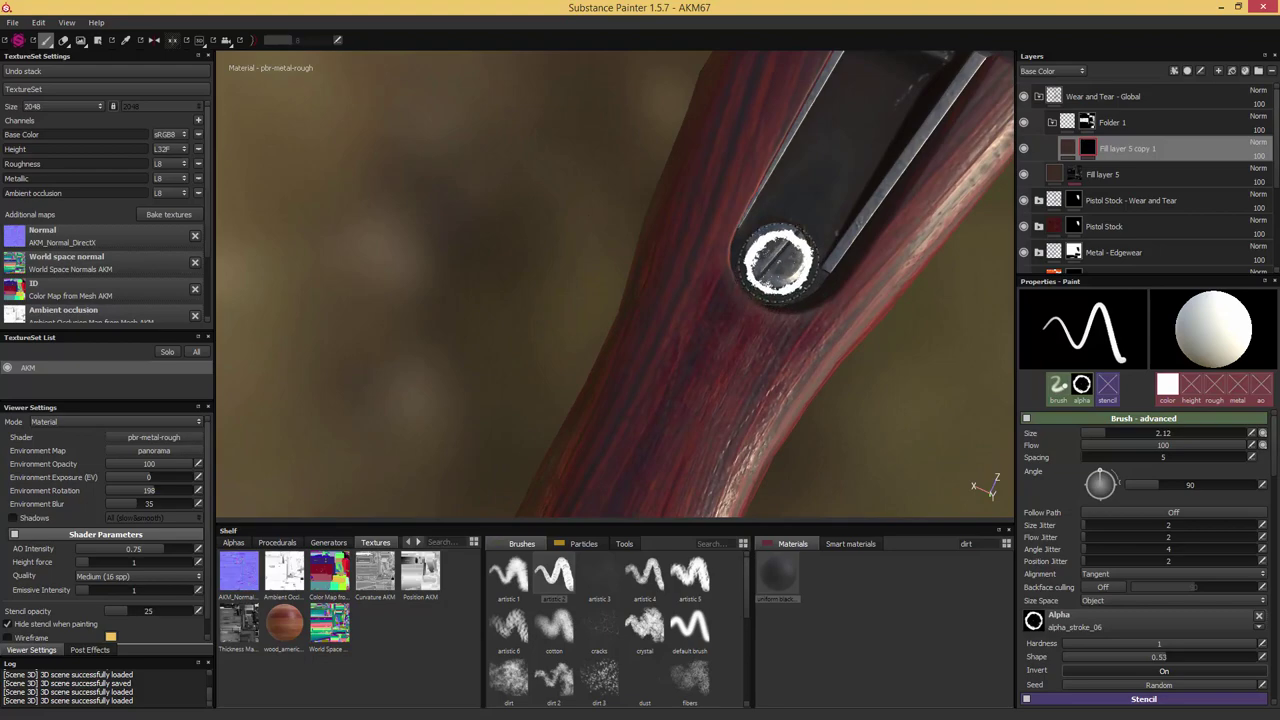
mouse_move(837, 337)
alt+mouse_down()
mouse_move(985, 228)
mouse_move(814, 280)
mouse_move(562, 117)
alt+mouse_up()
scroll(812, 281, down, 3)
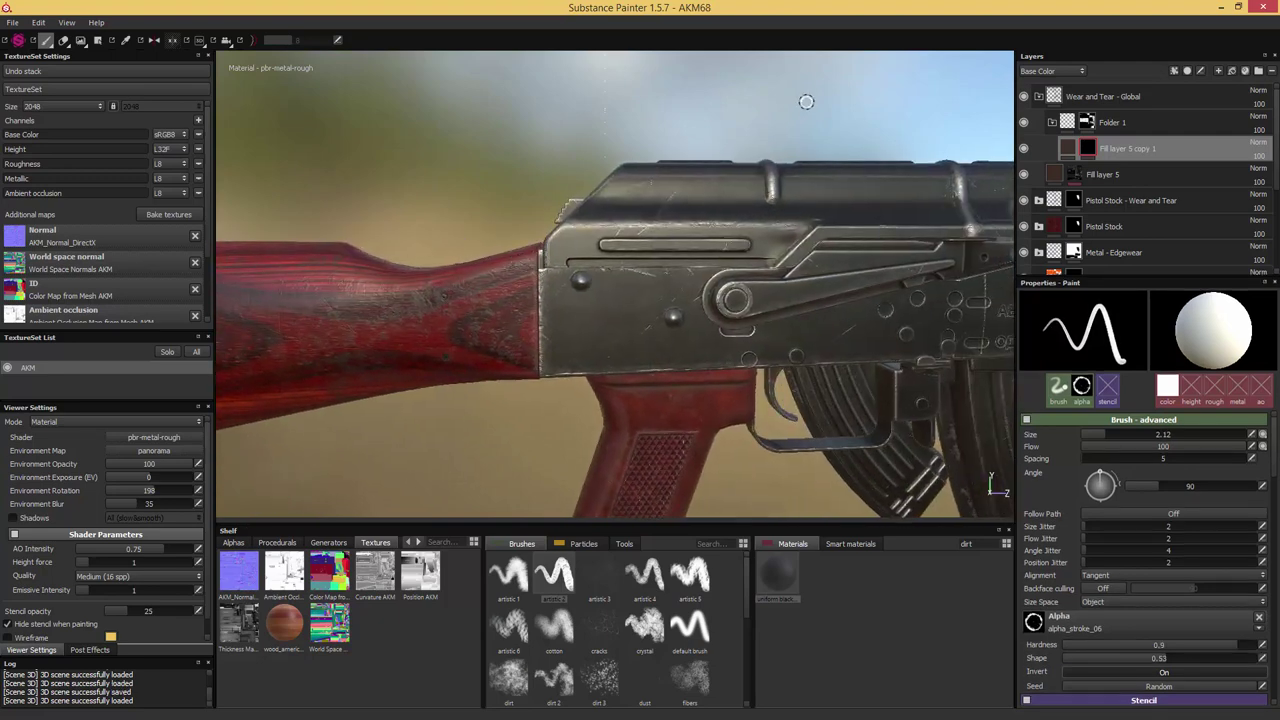
Collapse the Wear and Tear - Global folder and create a new folder named Fingerprints above it
click(1037, 96)
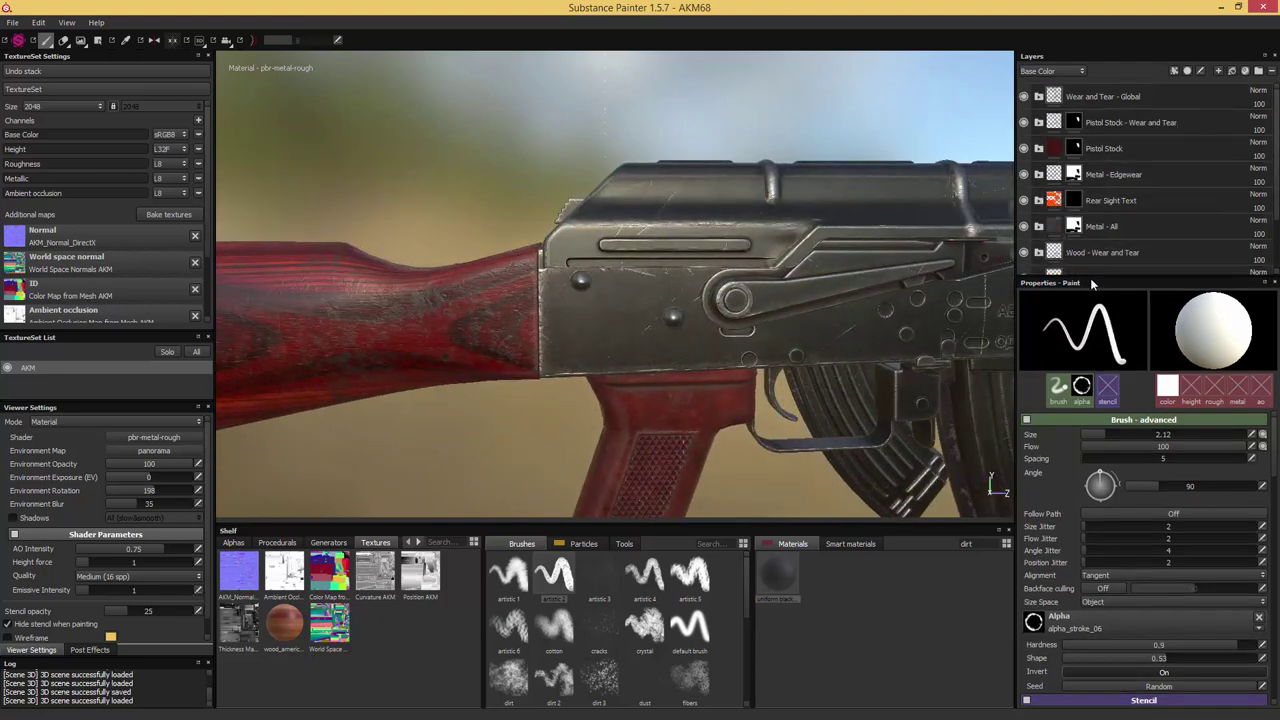
drag(1092, 284, 1070, 398)
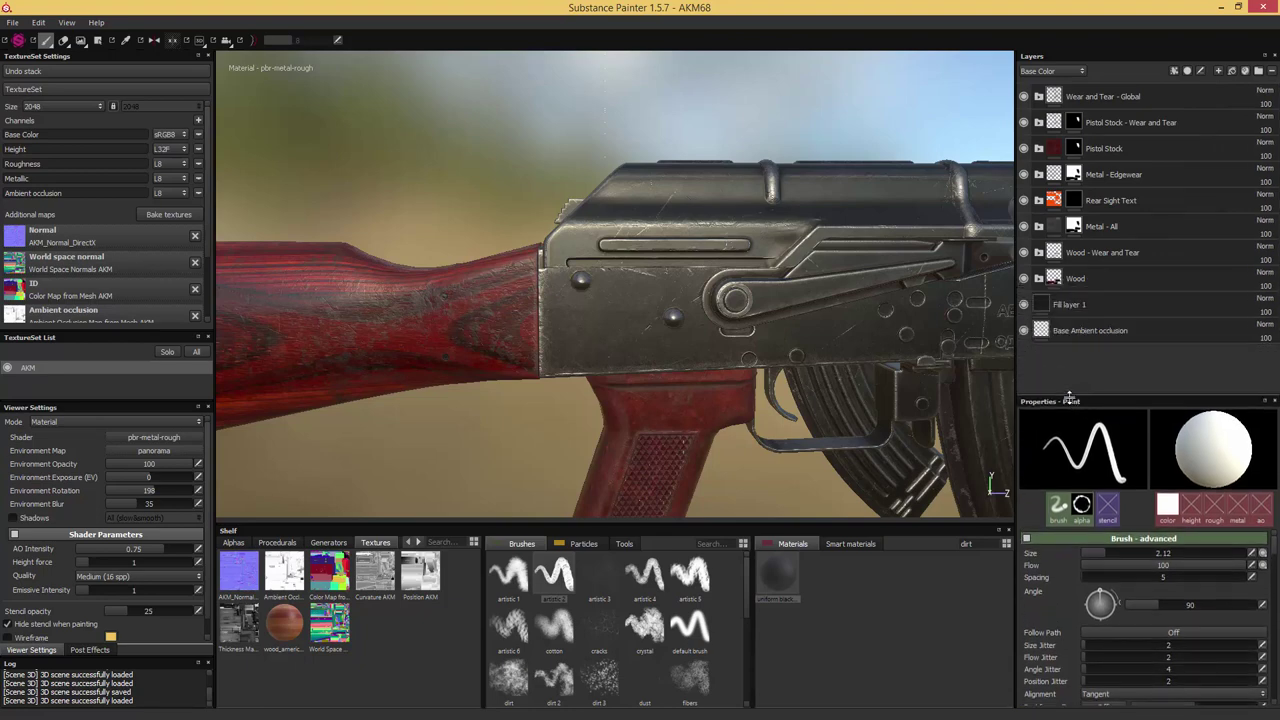
click(1129, 96)
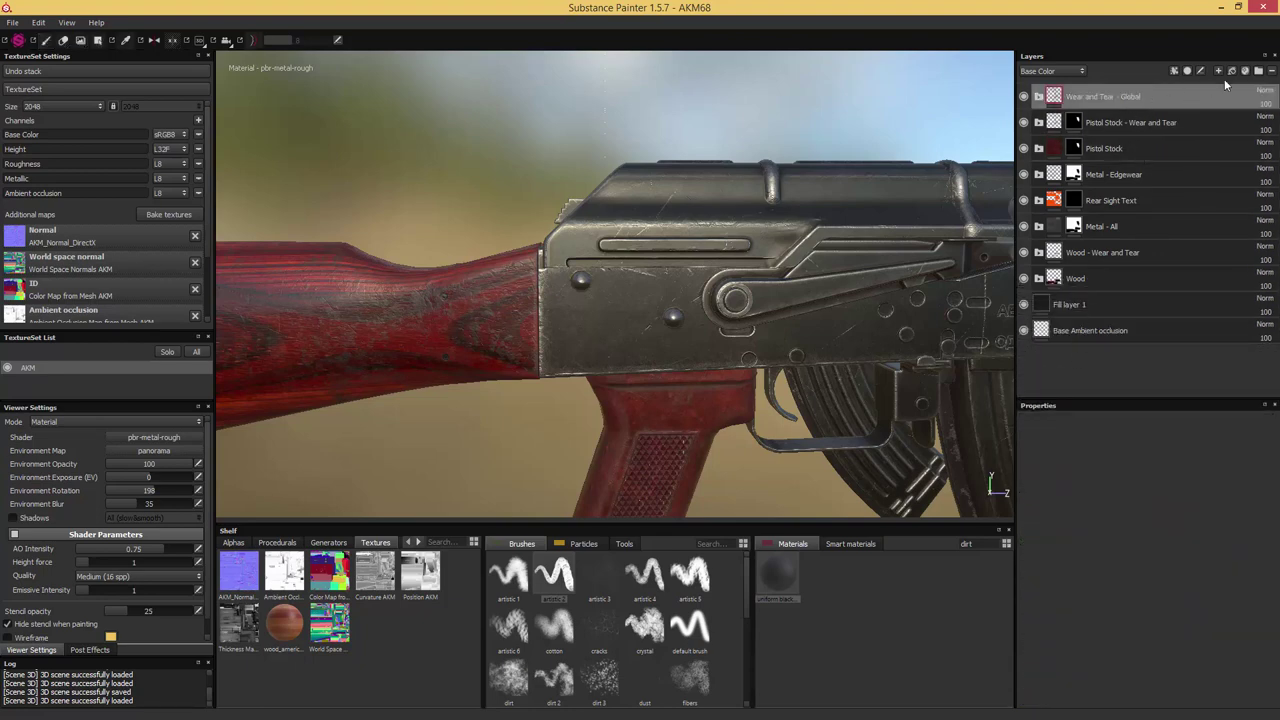
click(1258, 72)
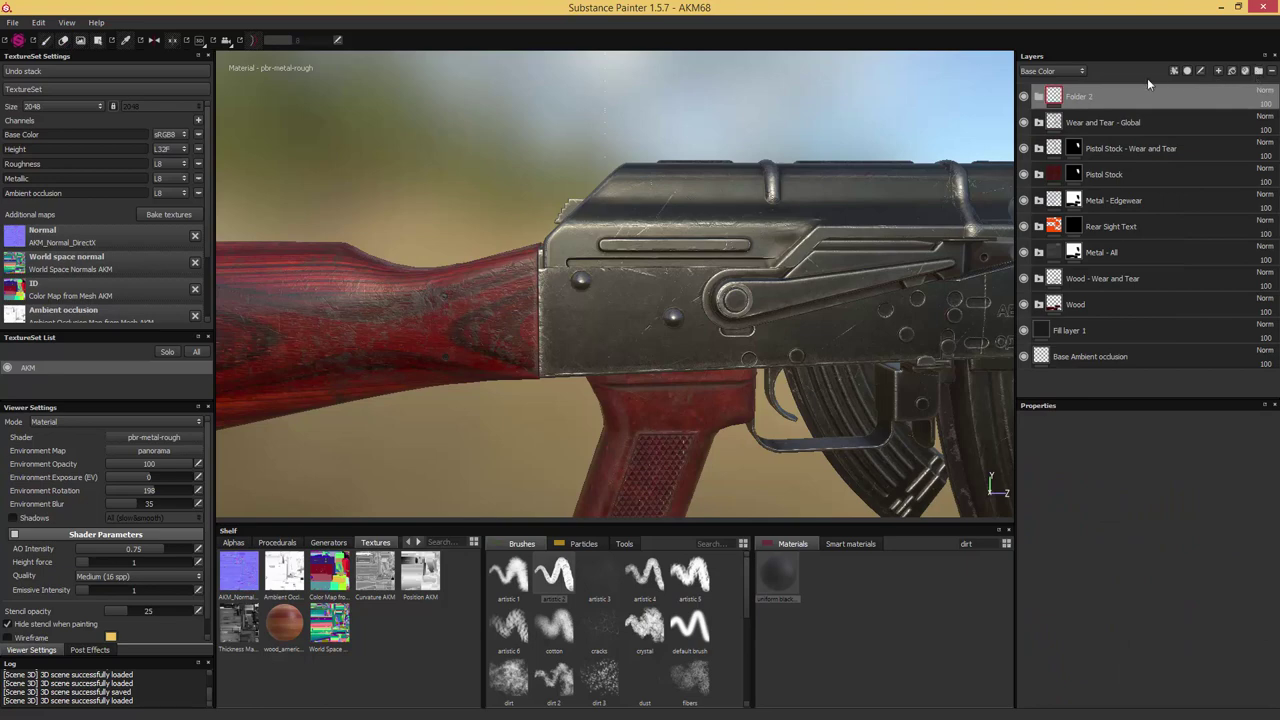
double_click(1080, 97)
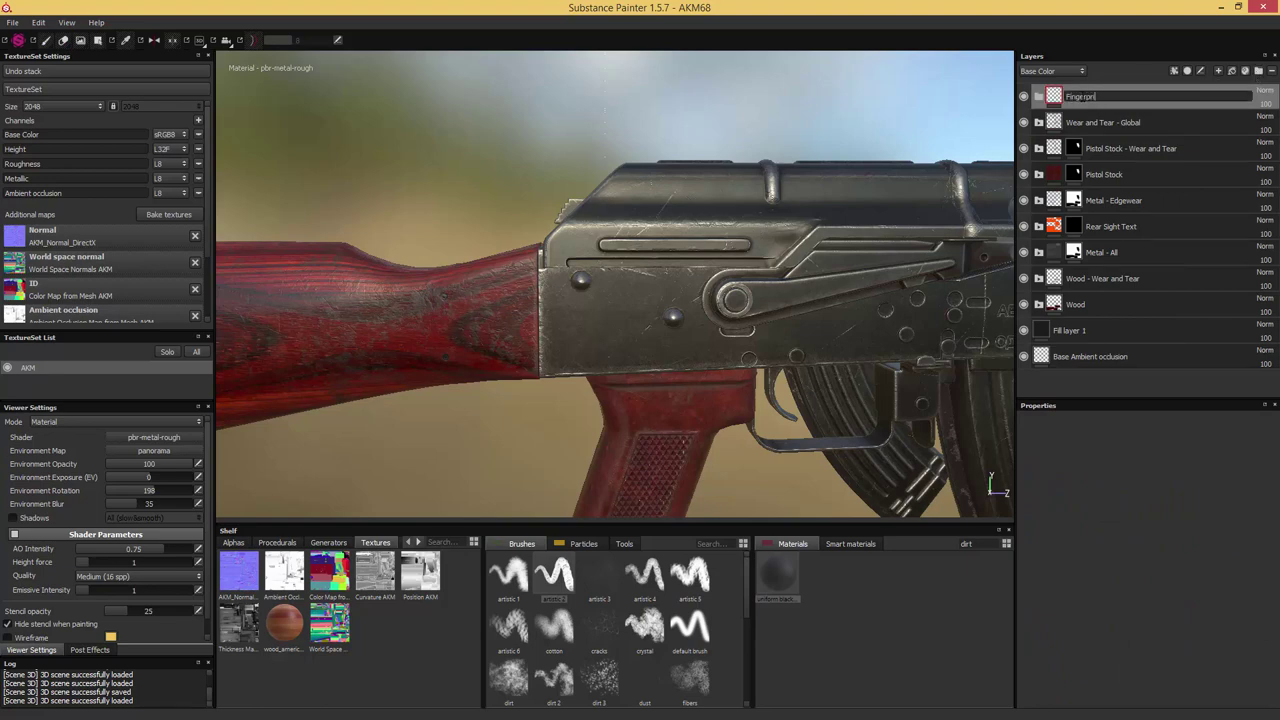
key(Return)
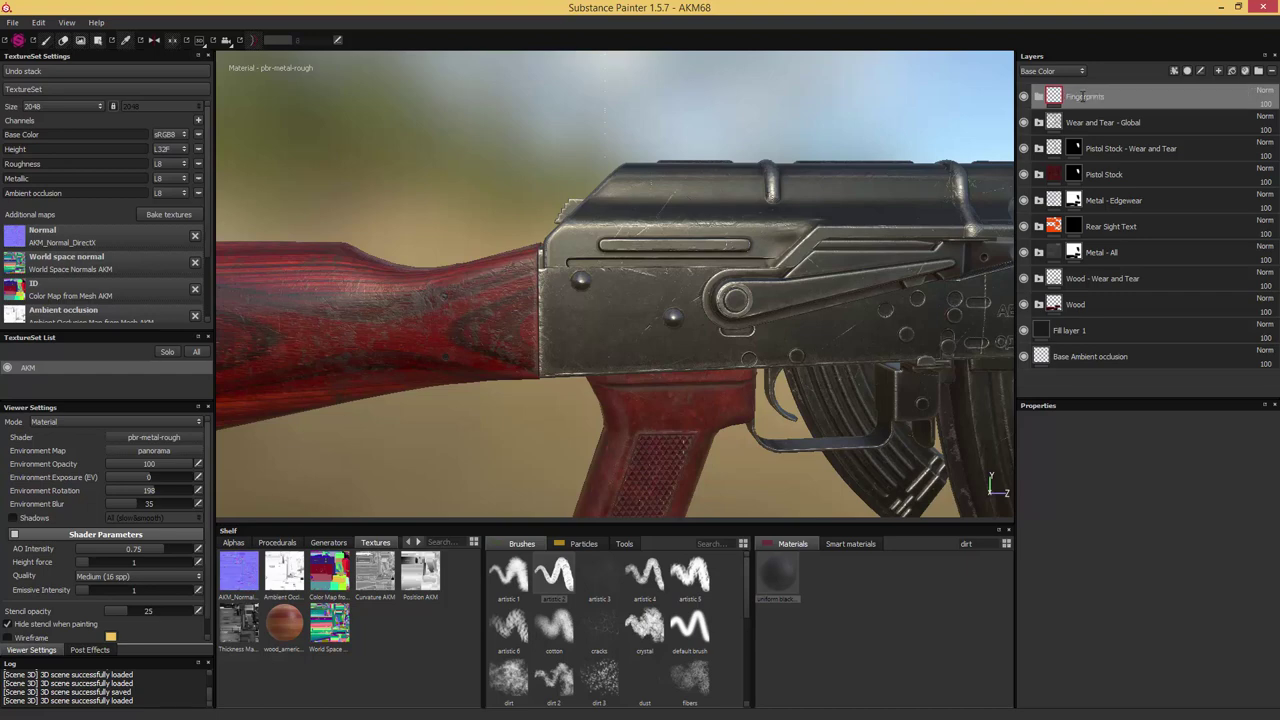
Add a fill layer inside the Fingerprints folder and give it a black mask
click(1230, 73)
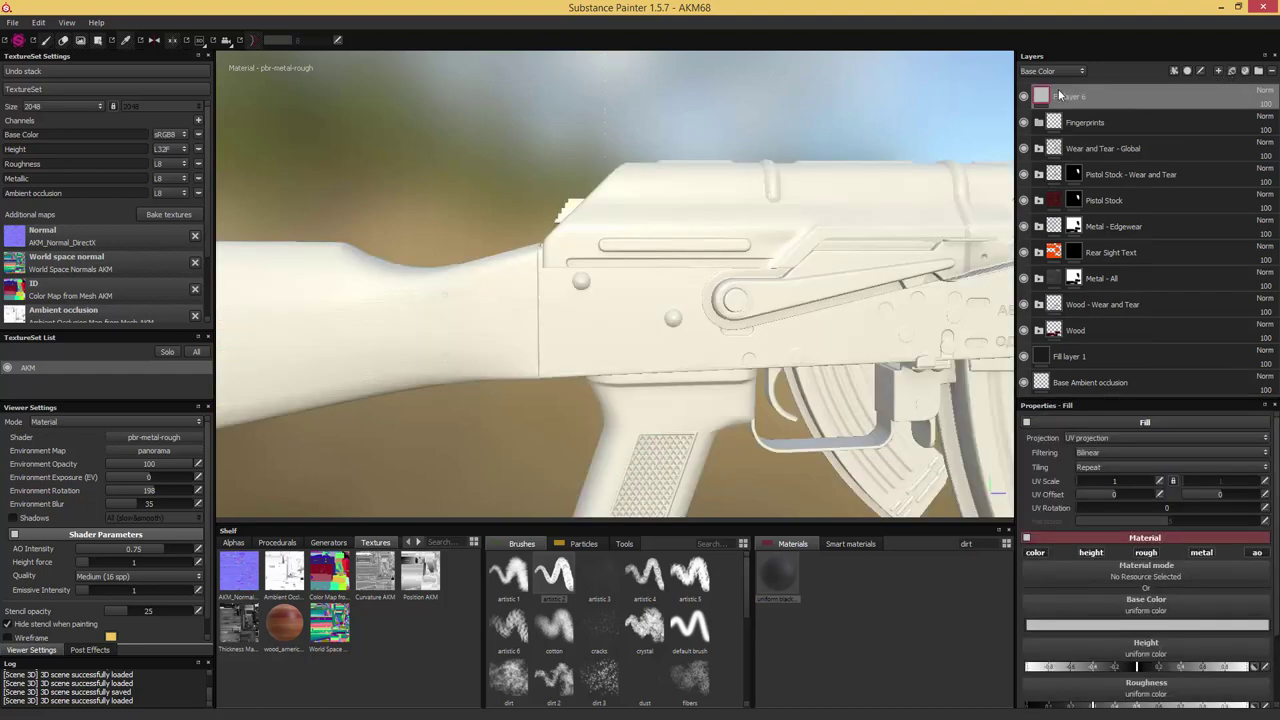
drag(1060, 95, 1074, 124)
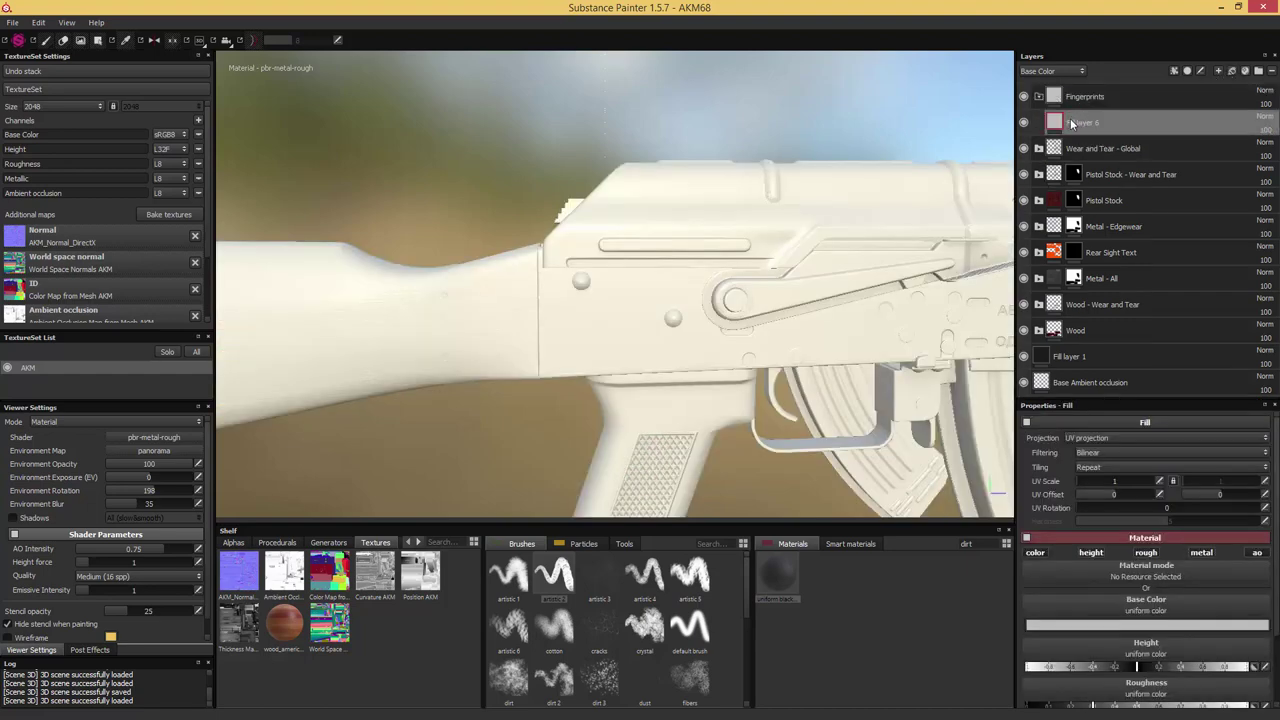
right_click(1055, 124)
click(1109, 149)
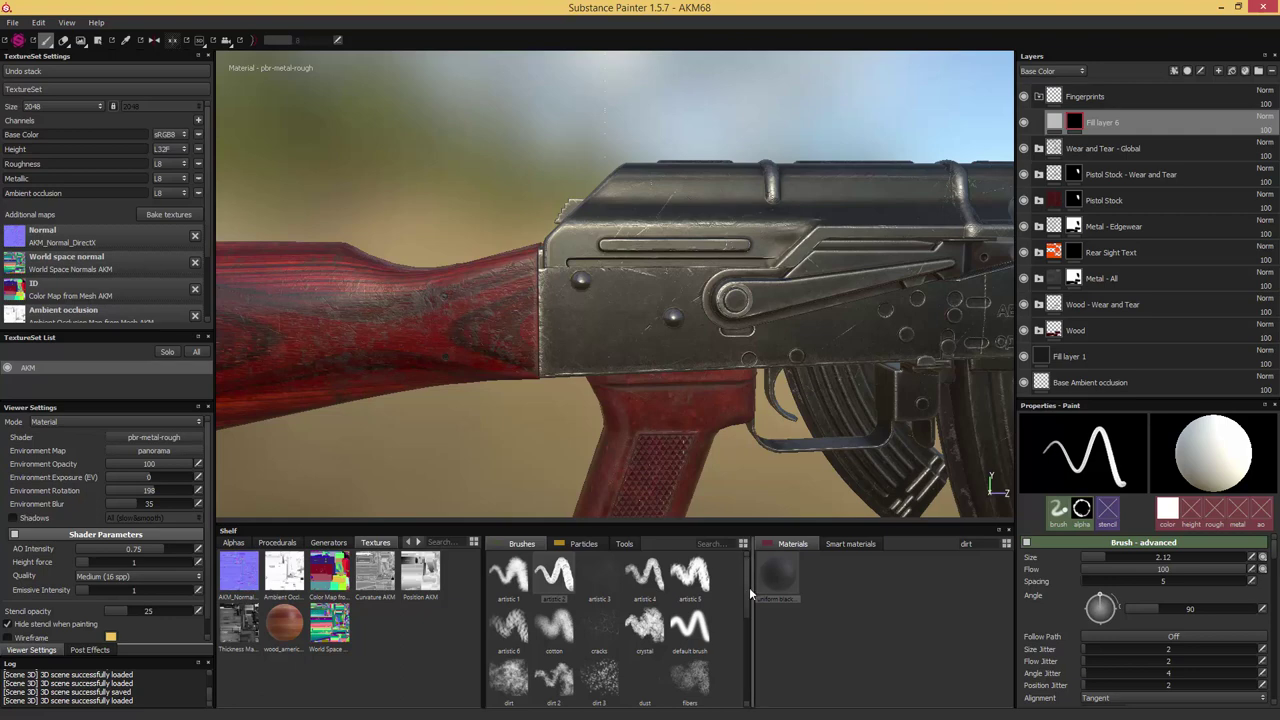
Choose the fingerprint brush and set its size jitter, flow jitter and angle jitter to 3
drag(749, 587, 741, 638)
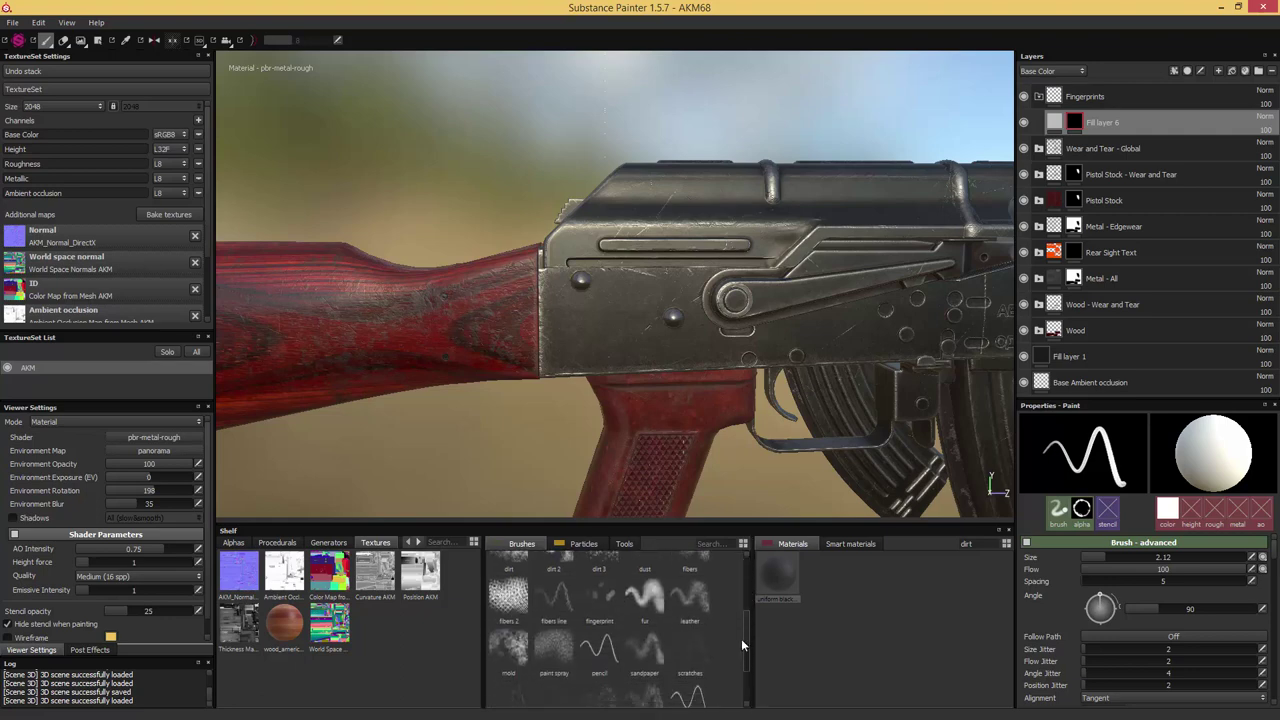
click(597, 604)
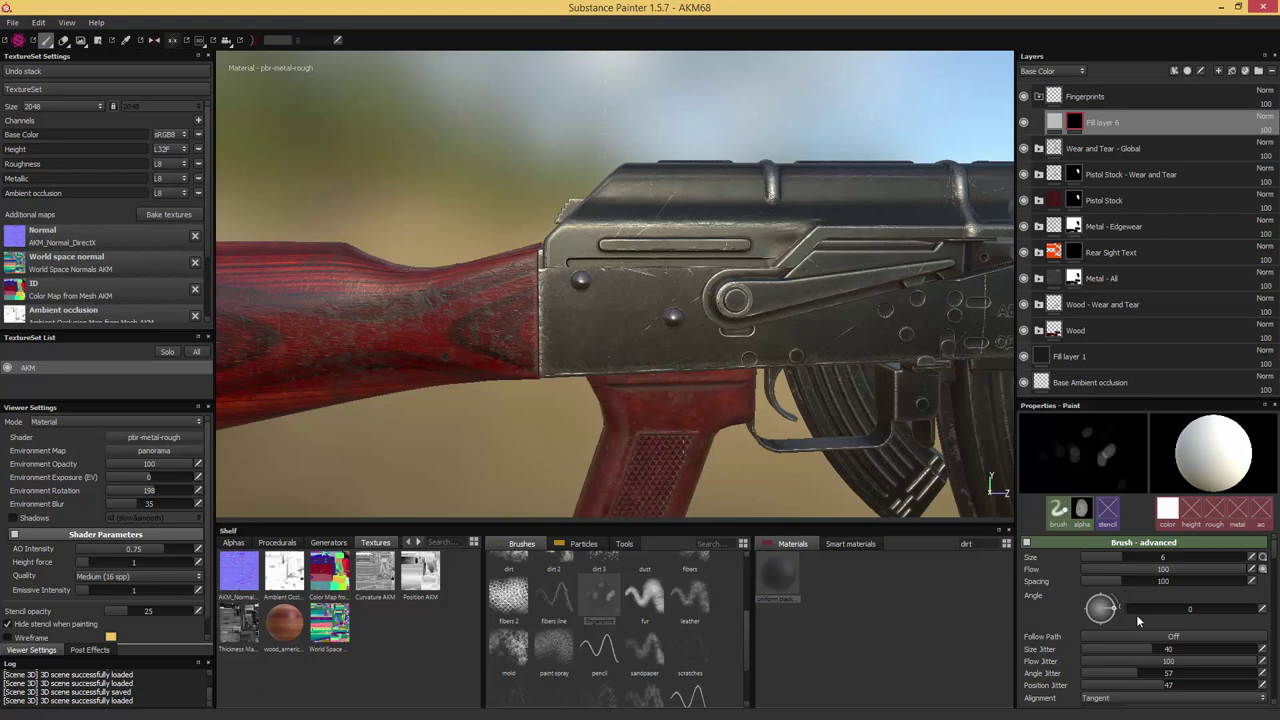
click(1086, 649)
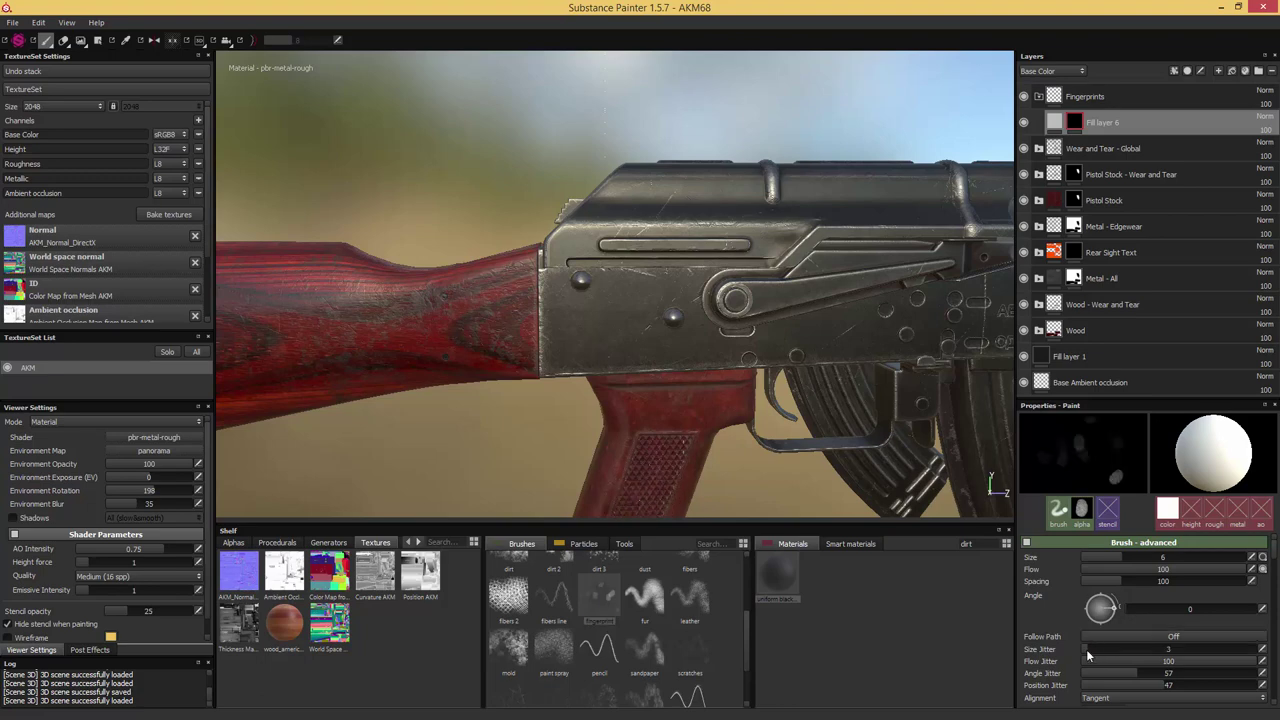
click(1086, 660)
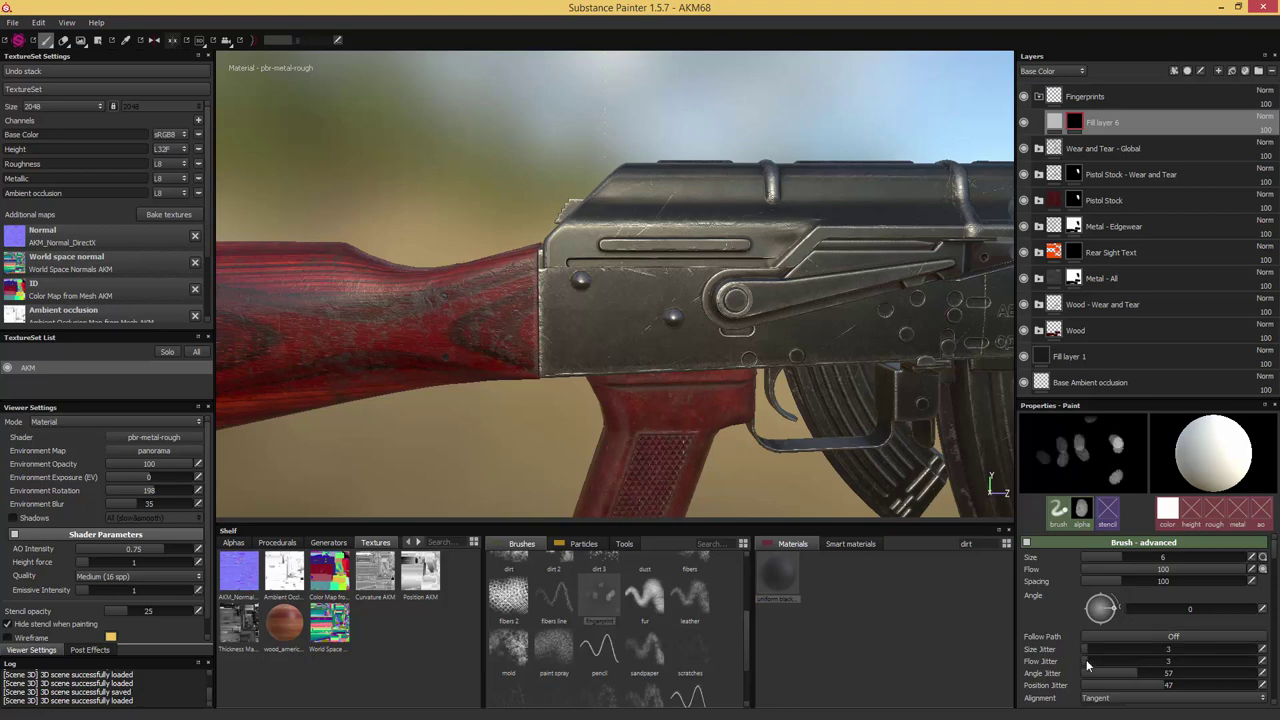
click(1086, 673)
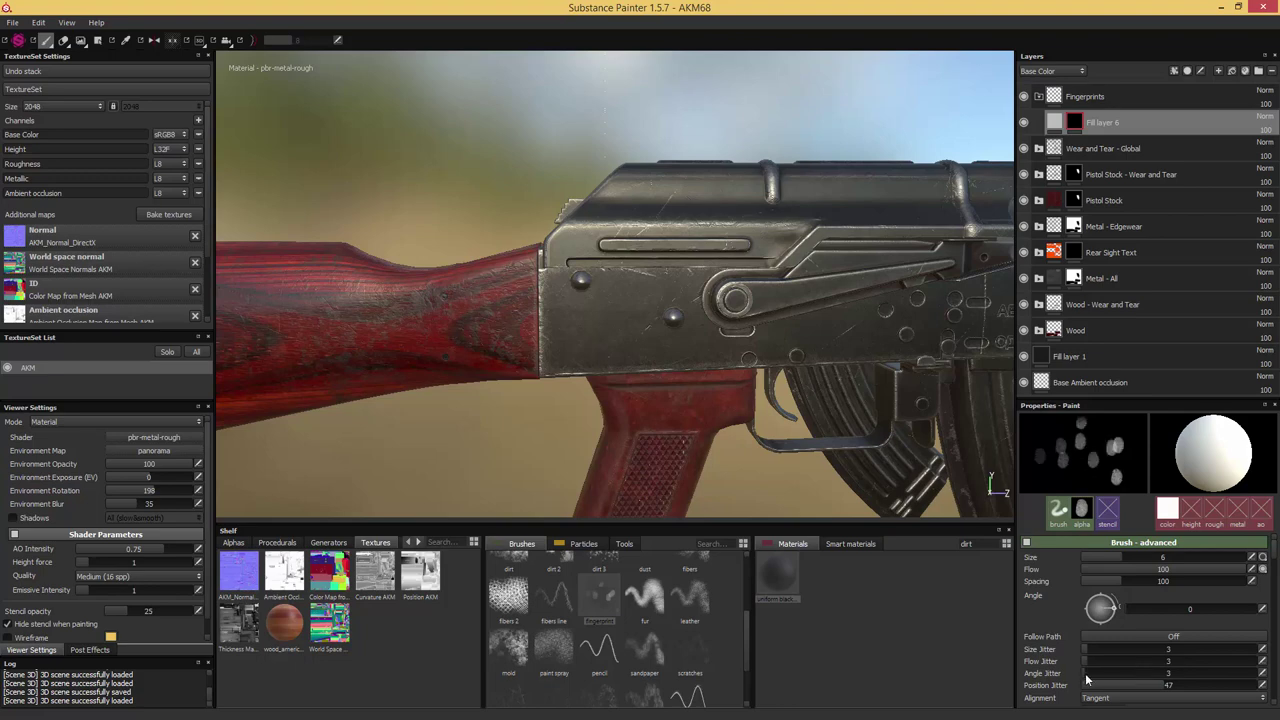
Set the fingerprint brush's angle jitter to 30 and its position jitter to 2
click(1087, 685)
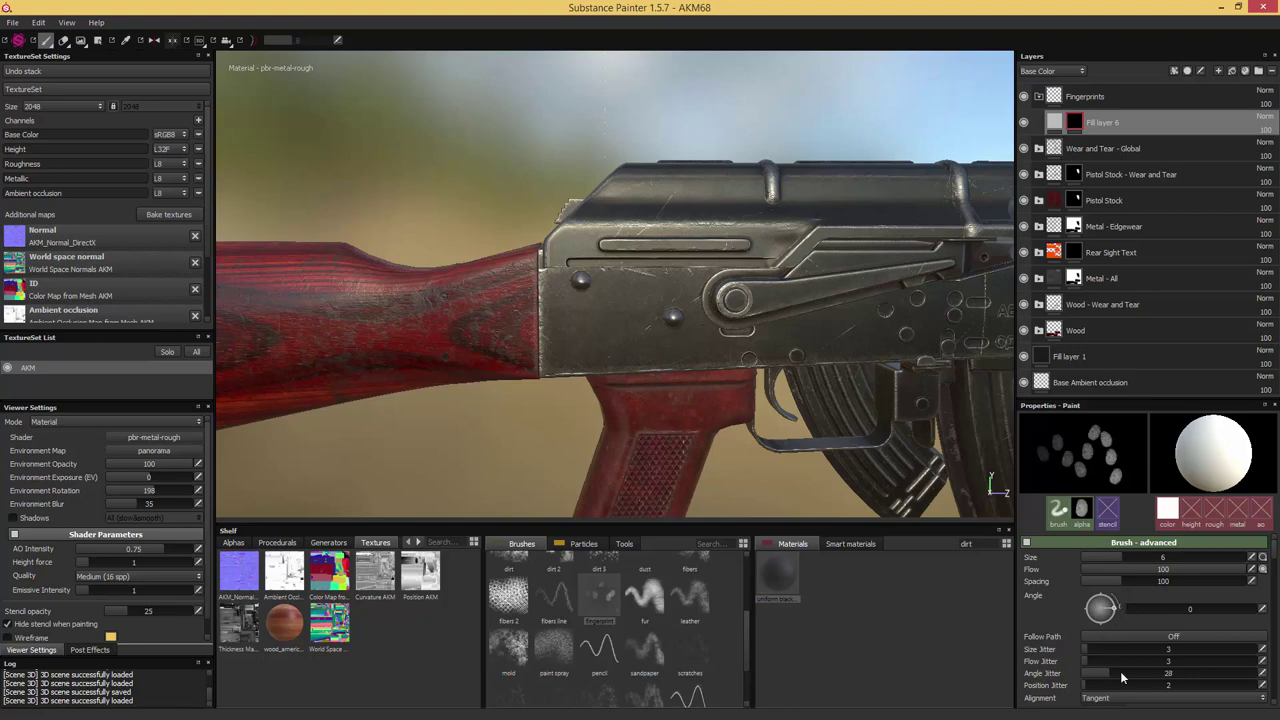
mouse_move(1122, 678)
mouse_down()
mouse_move(1215, 678)
mouse_move(1135, 678)
mouse_up()
click(1106, 675)
click(630, 312)
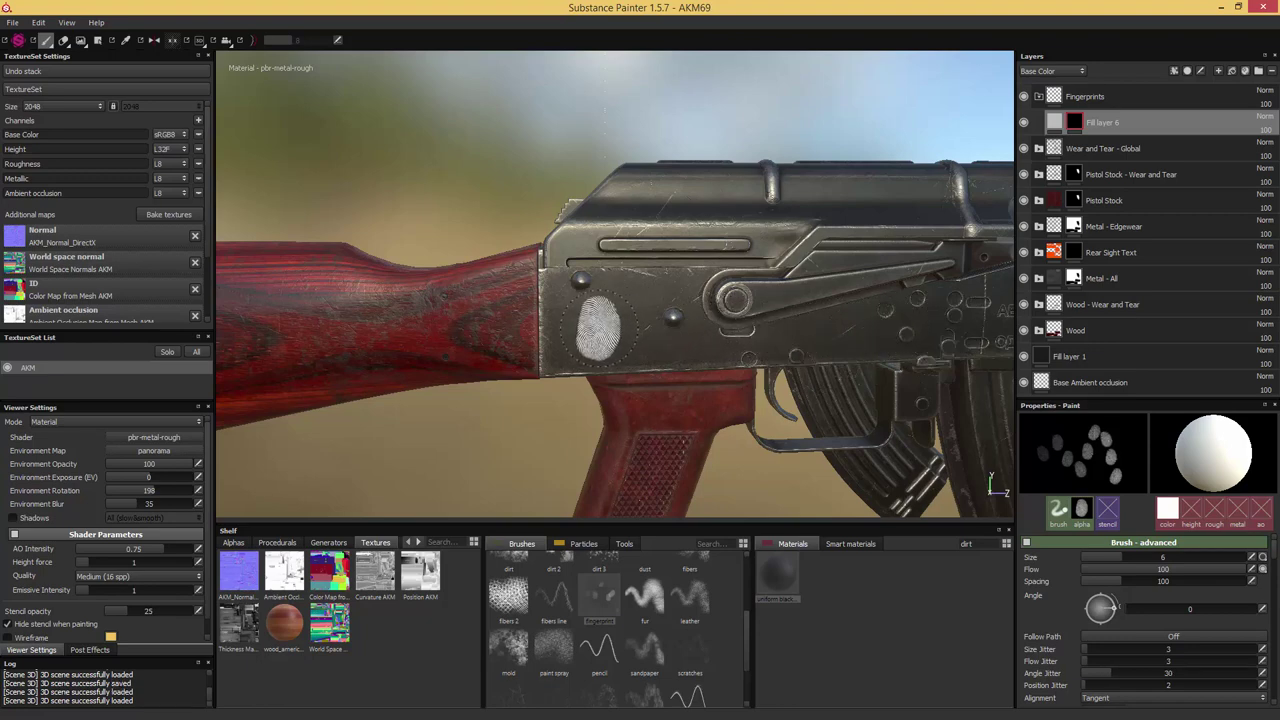
Stamp a cluster of overlapping fingerprints on the rear of the receiver above the pistol grip at brush size 4.97
alt+drag(598, 326, 608, 329)
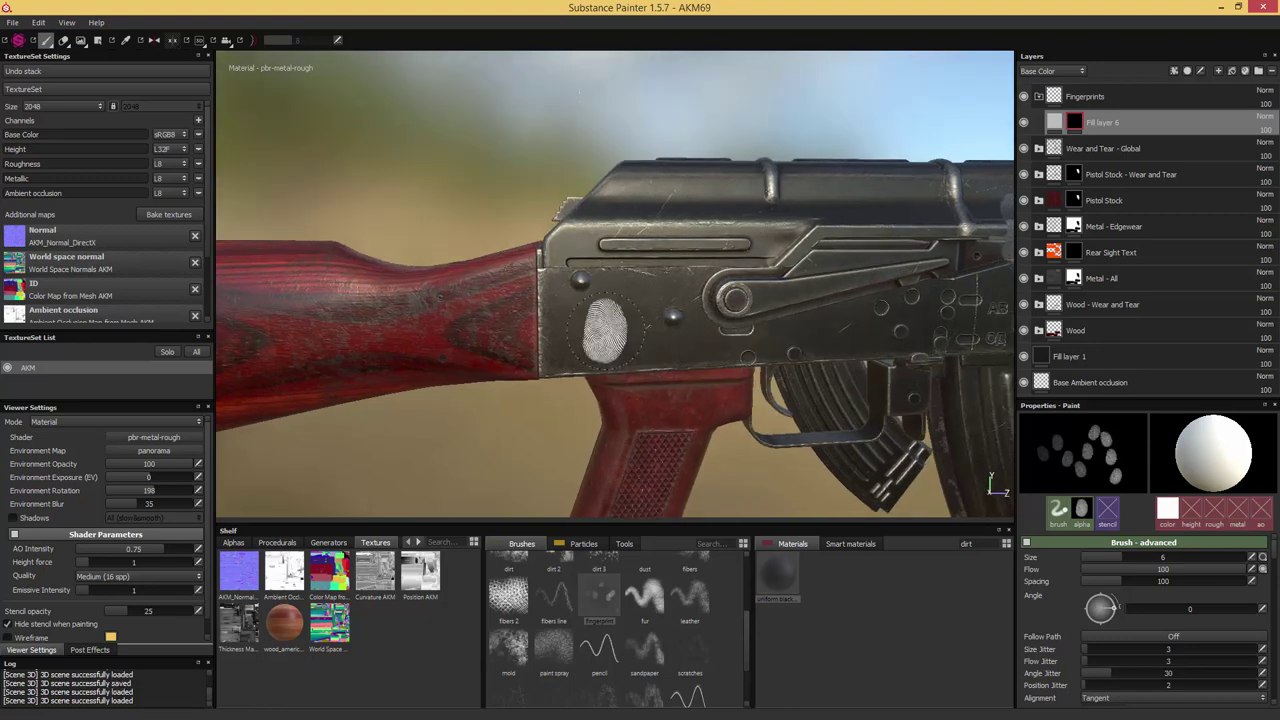
ctrl+right_drag(605, 330, 587, 331)
click(586, 334)
click(606, 329)
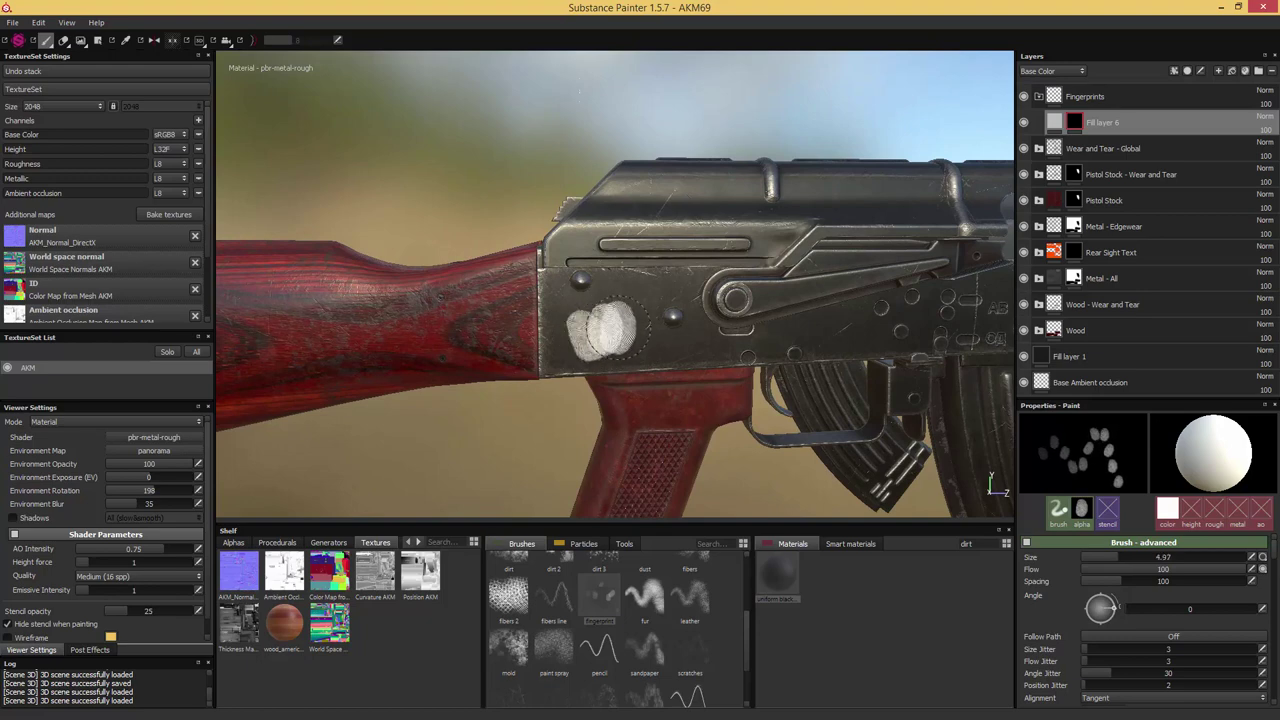
click(630, 330)
click(623, 310)
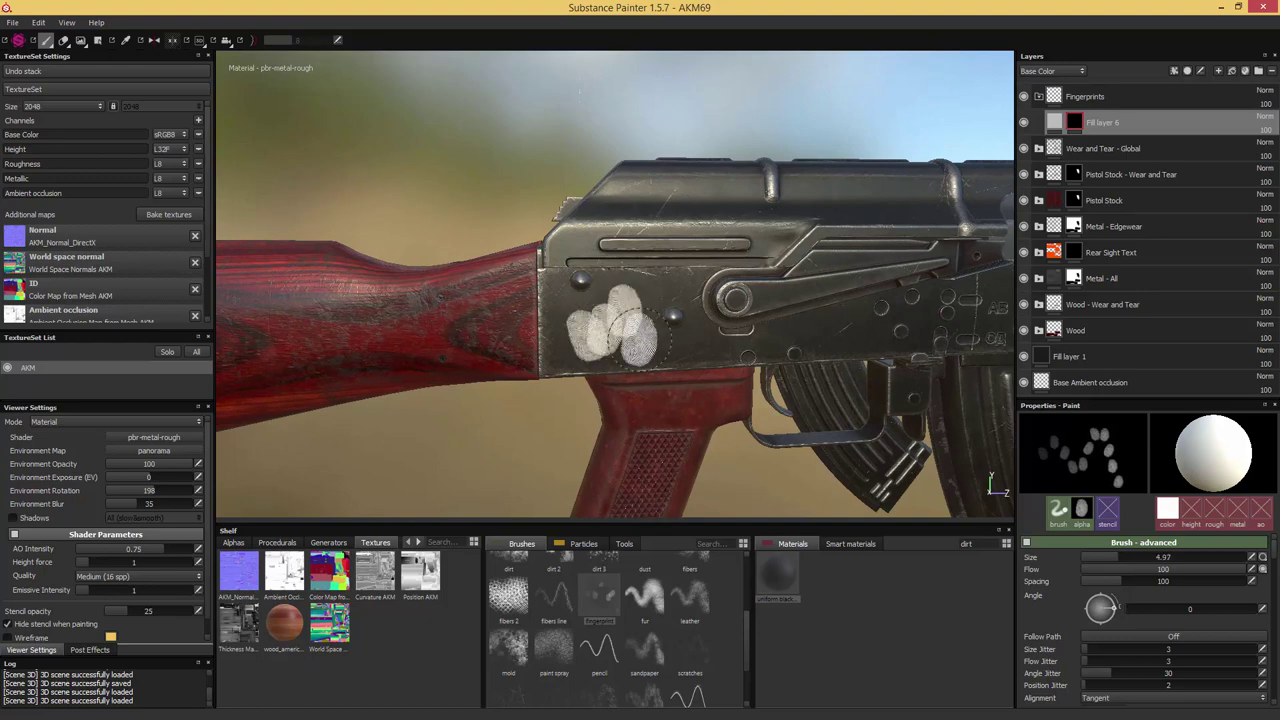
click(641, 336)
Stamp overlapping fingerprints on the rear end of the dust cover and undo the last stamp
alt+drag(704, 333, 700, 284)
click(644, 195)
mouse_move(686, 210)
alt+mouse_down()
mouse_move(707, 243)
mouse_move(705, 200)
mouse_move(716, 200)
alt+mouse_up()
click(672, 198)
click(705, 192)
key(ctrl+z)
Stamp single fingerprints on the receiver beside the selector markings and beside the slot above the magazine
alt+middle_drag(830, 244, 704, 238)
alt+drag(704, 238, 679, 240)
scroll(766, 271, up, 3)
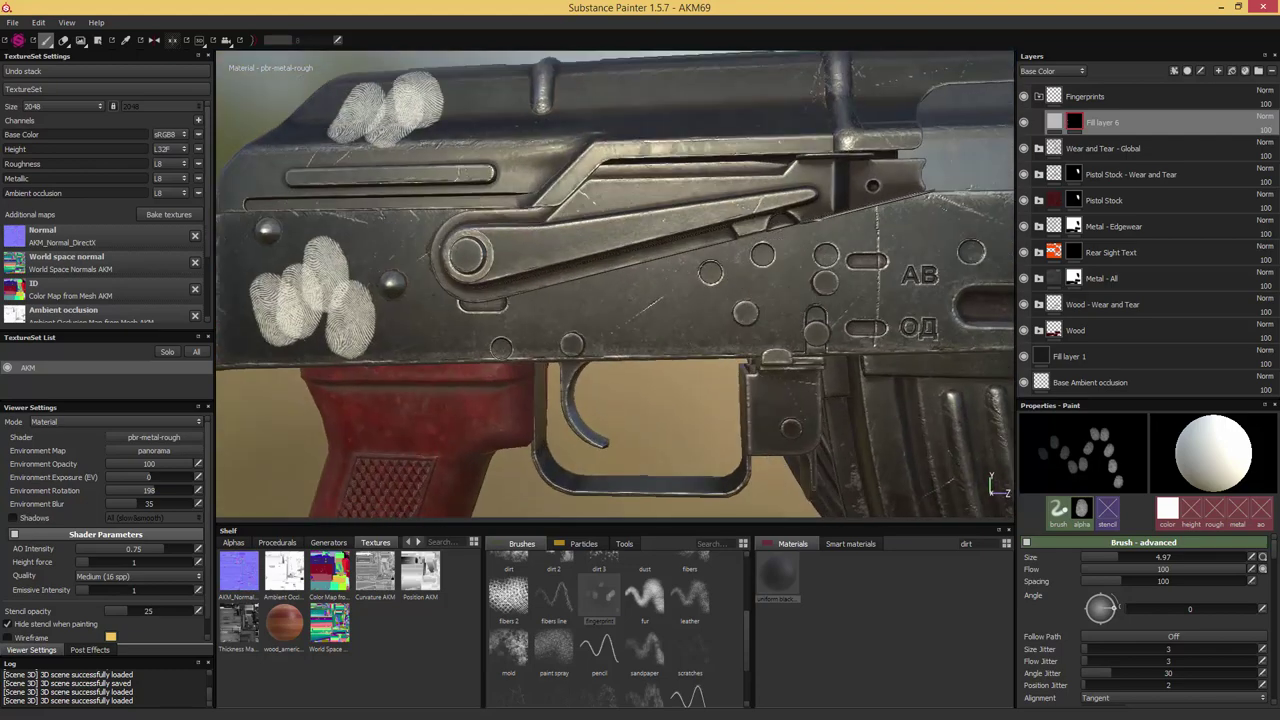
mouse_move(800, 288)
alt+mouse_down()
mouse_move(828, 314)
mouse_move(700, 323)
alt+mouse_up()
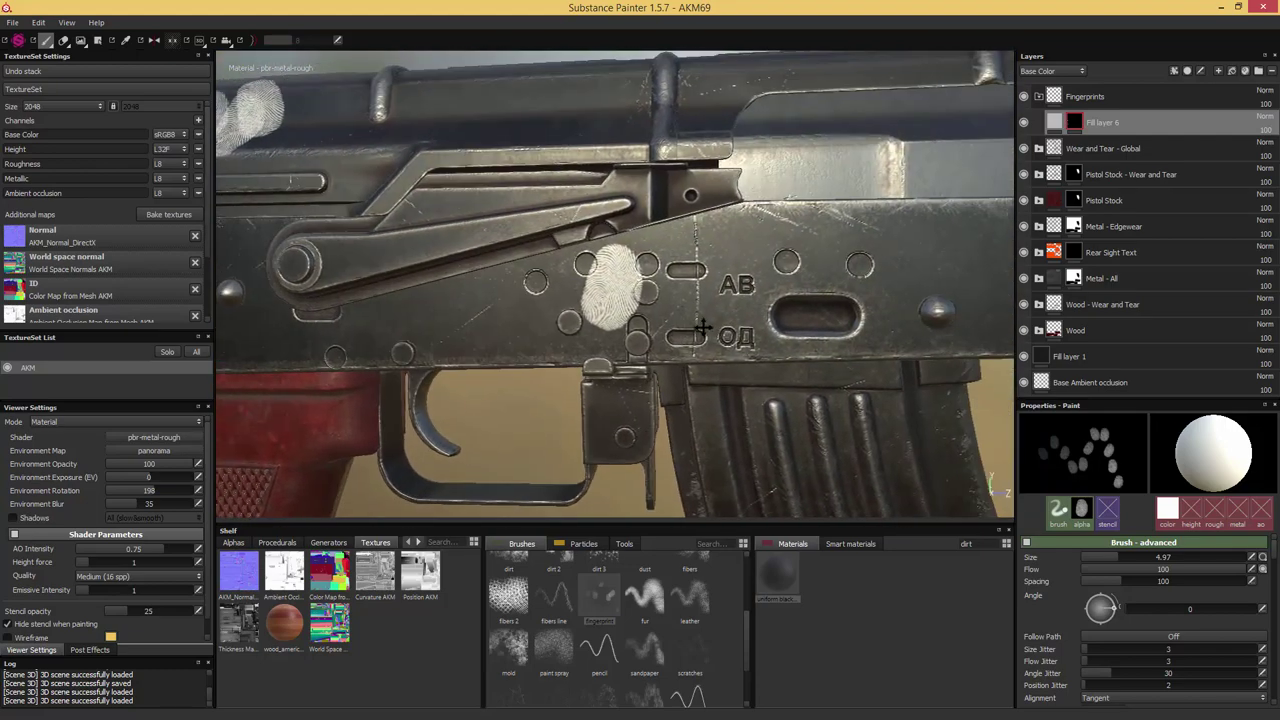
click(710, 325)
alt+middle_drag(829, 322, 748, 340)
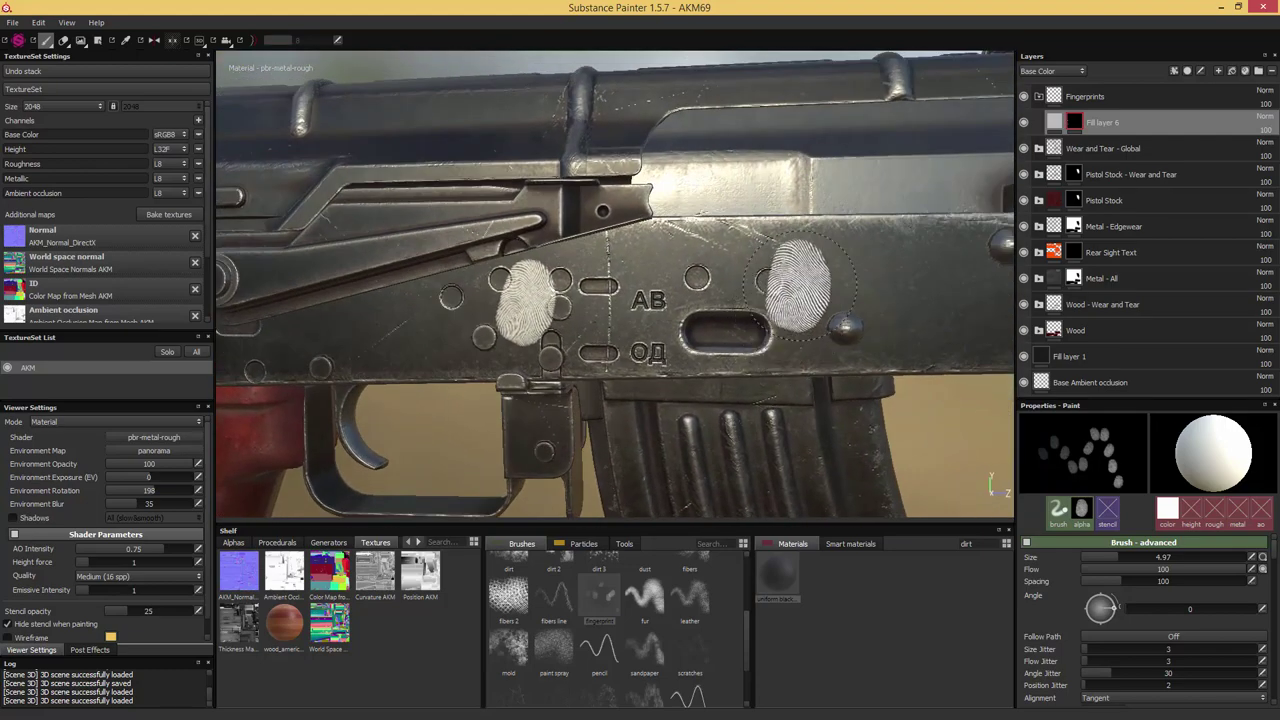
click(806, 284)
Stamp one fingerprint on the bolt carrier and one on the rear sight block
scroll(832, 312, down, 2)
alt+drag(855, 285, 822, 330)
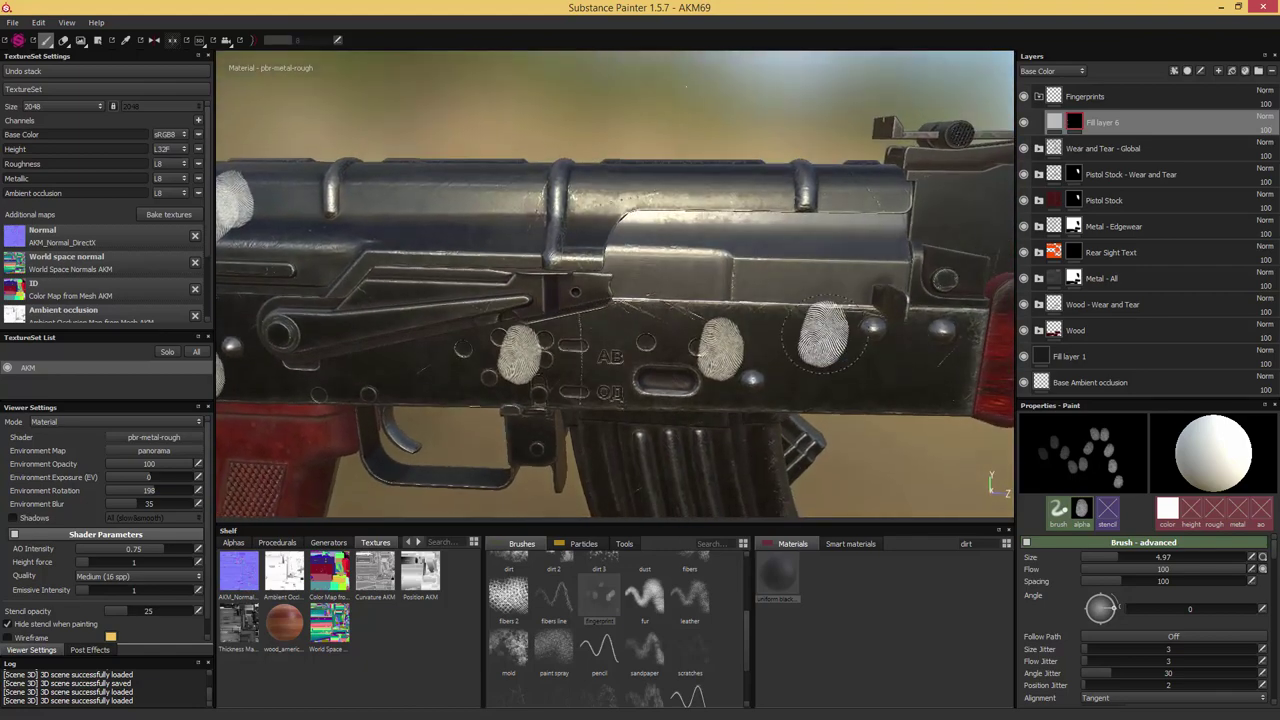
mouse_move(780, 265)
alt+mouse_down()
mouse_move(831, 271)
mouse_move(738, 322)
mouse_move(728, 255)
alt+mouse_up()
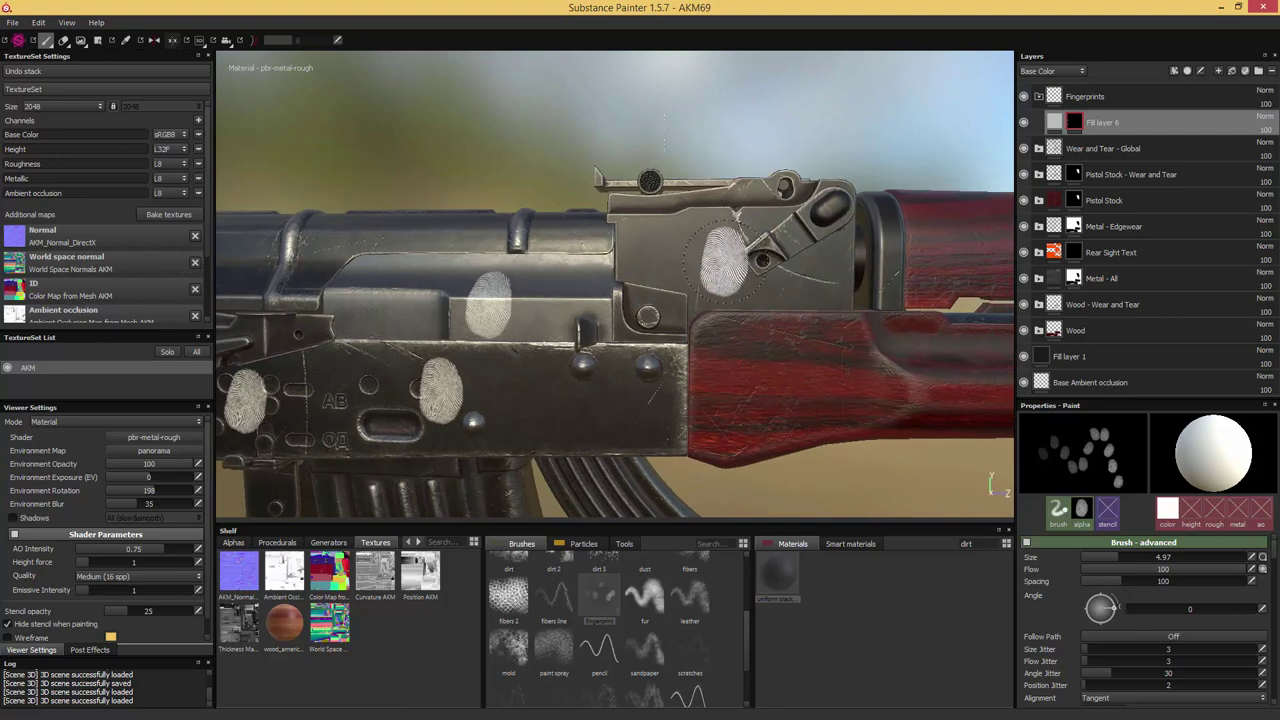
mouse_move(715, 250)
alt+mouse_down()
mouse_move(730, 248)
mouse_move(706, 245)
alt+mouse_up()
Enlarge the brush to 6.5 and stamp fingerprints on the ribbed side of the magazine, near its top and its lower end
mouse_move(762, 312)
alt+mouse_down()
mouse_move(730, 288)
mouse_move(715, 315)
mouse_move(672, 210)
alt+mouse_up()
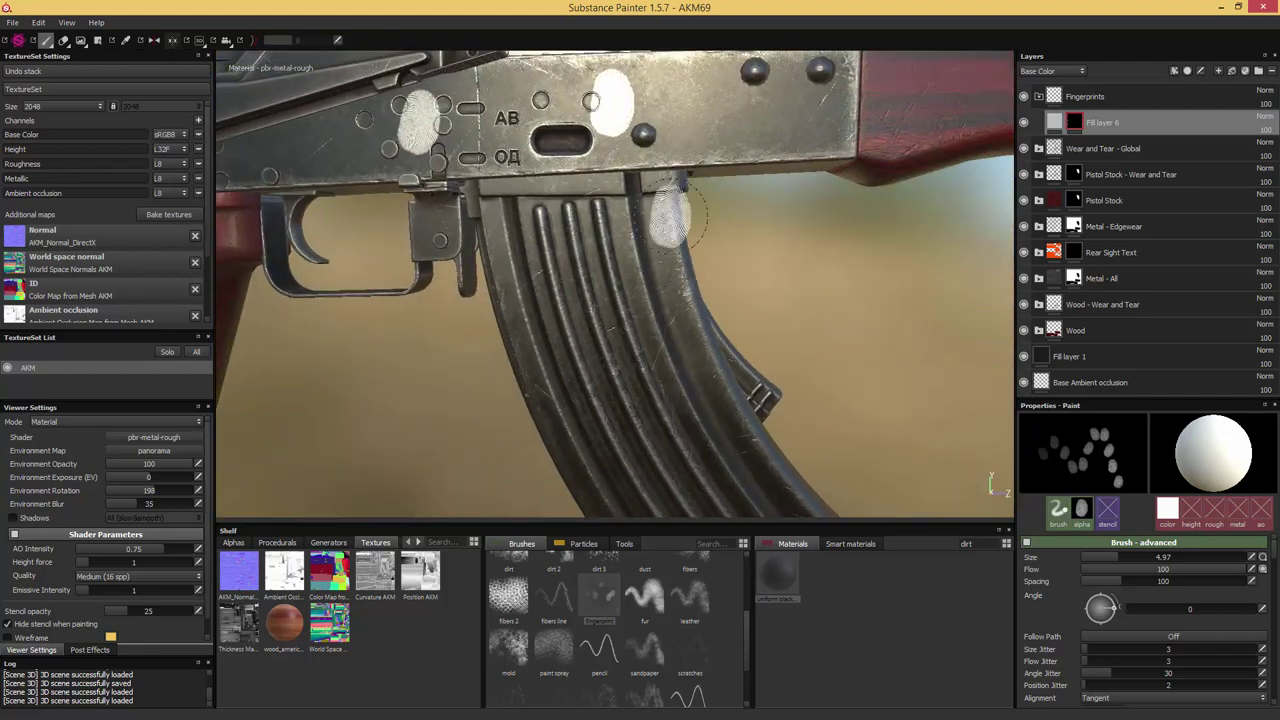
ctrl+right_drag(645, 308, 662, 308)
click(638, 313)
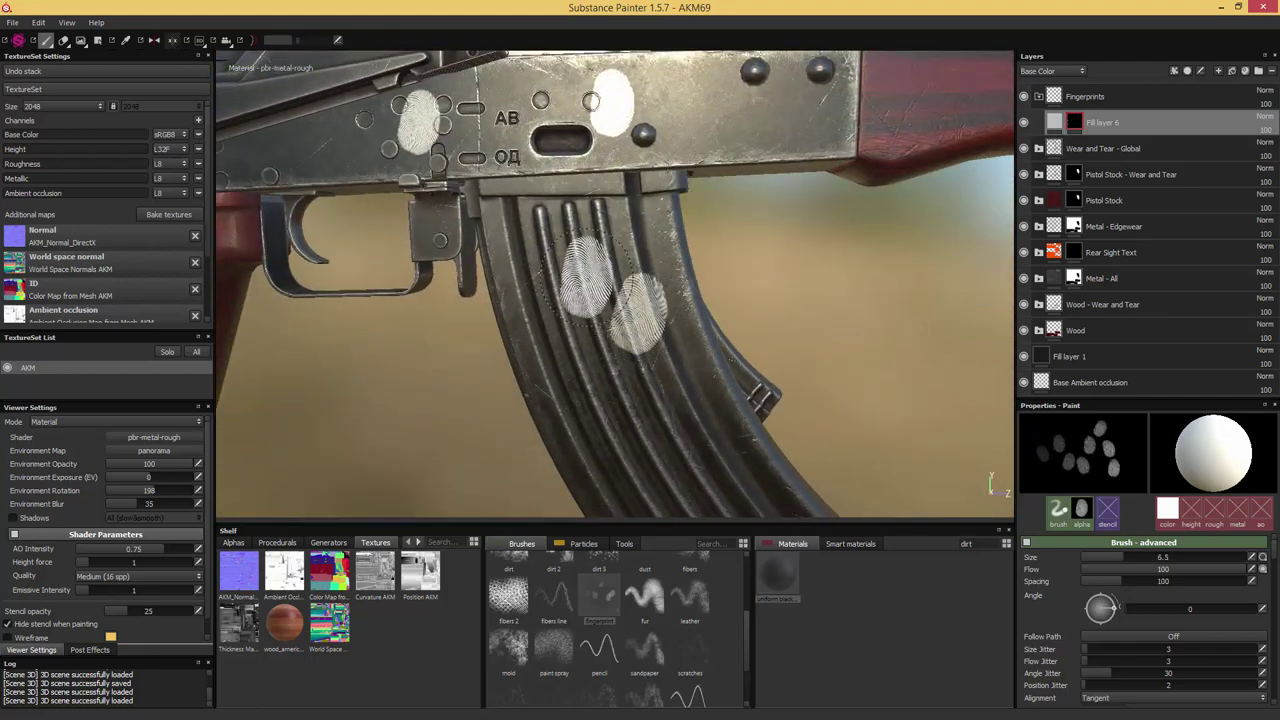
scroll(663, 340, down, 3)
mouse_move(663, 340)
alt+middle_down()
mouse_move(700, 308)
mouse_move(676, 352)
alt+middle_up()
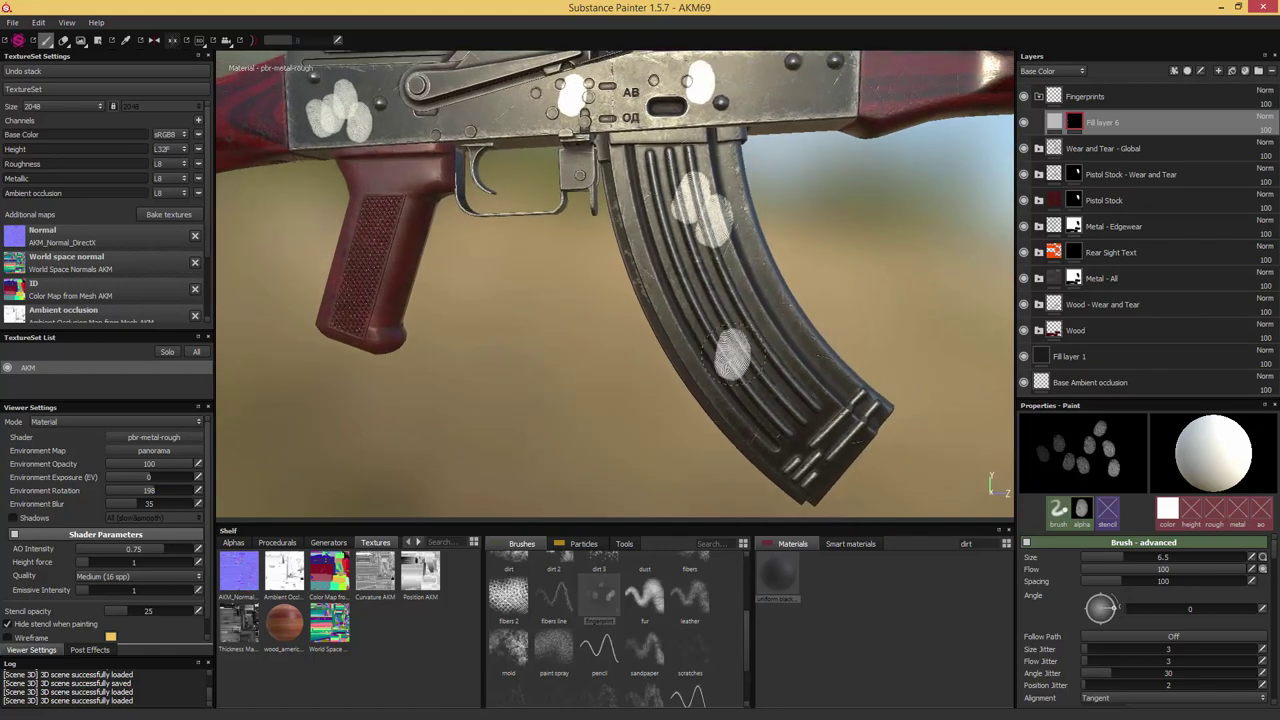
click(795, 424)
Stamp a fingerprint on the rear of the lower wooden handguard and an overlapping group at its front, reducing the brush to 5.51
mouse_move(812, 400)
alt+mouse_down()
mouse_move(660, 410)
mouse_move(692, 292)
mouse_move(670, 288)
mouse_move(695, 290)
alt+mouse_up()
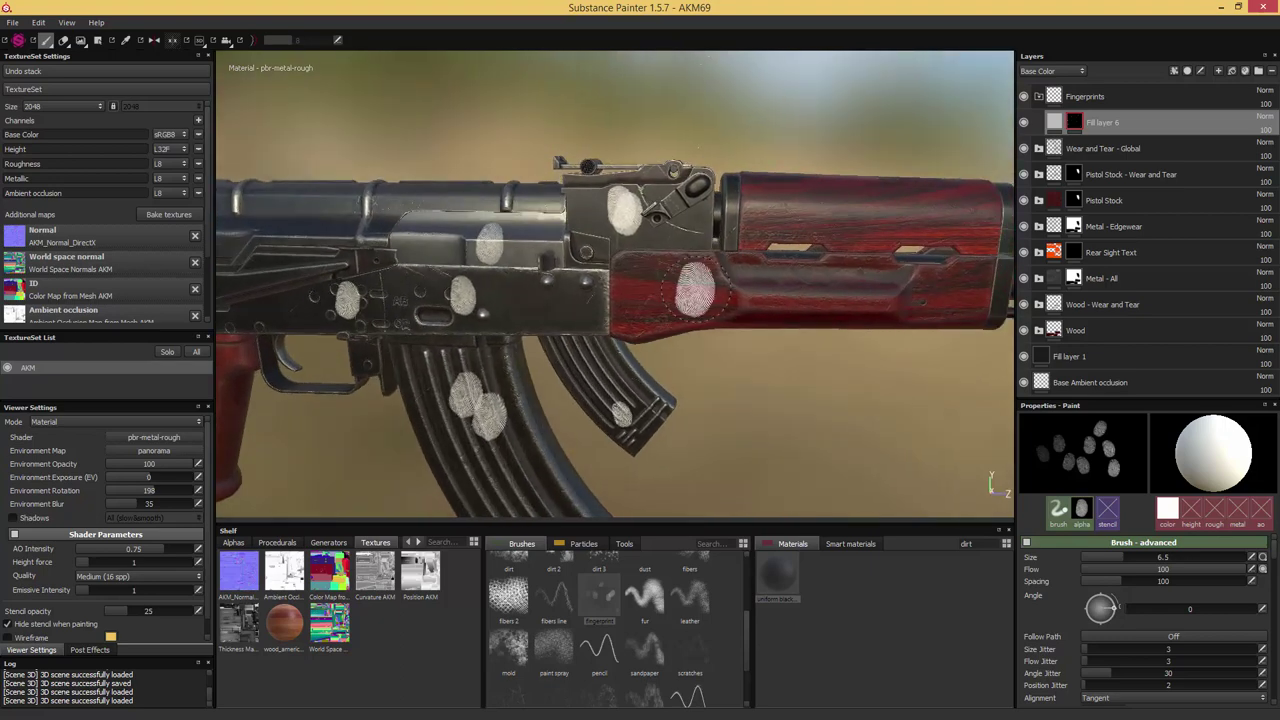
click(661, 285)
alt+middle_drag(855, 297, 730, 290)
alt+drag(730, 290, 749, 283)
scroll(760, 285, up, 2)
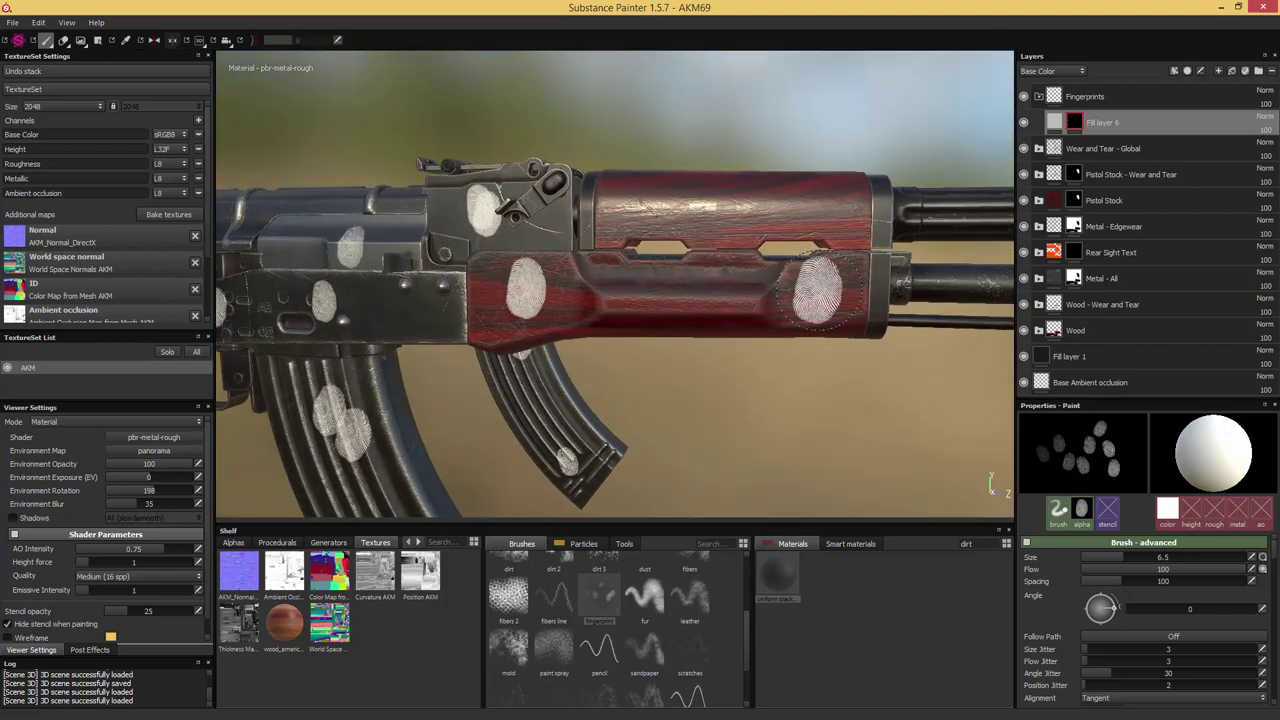
ctrl+right_drag(825, 300, 815, 297)
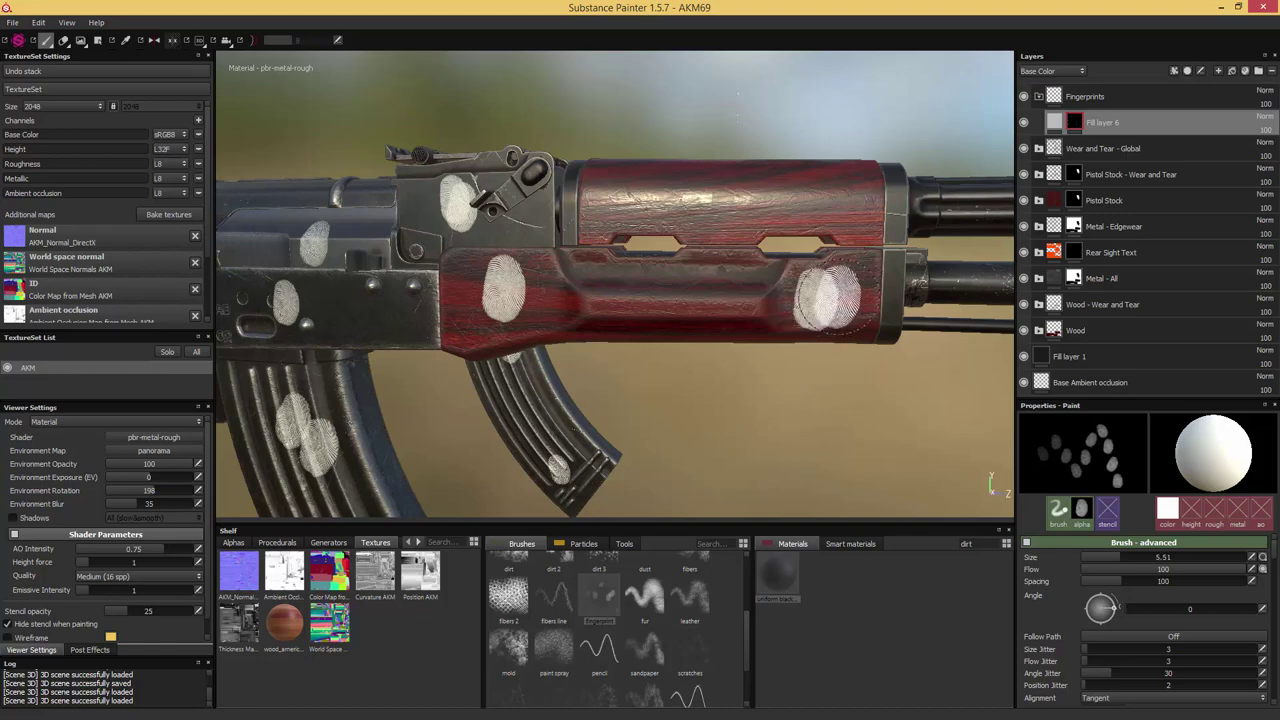
click(858, 306)
alt+middle_drag(883, 323, 841, 323)
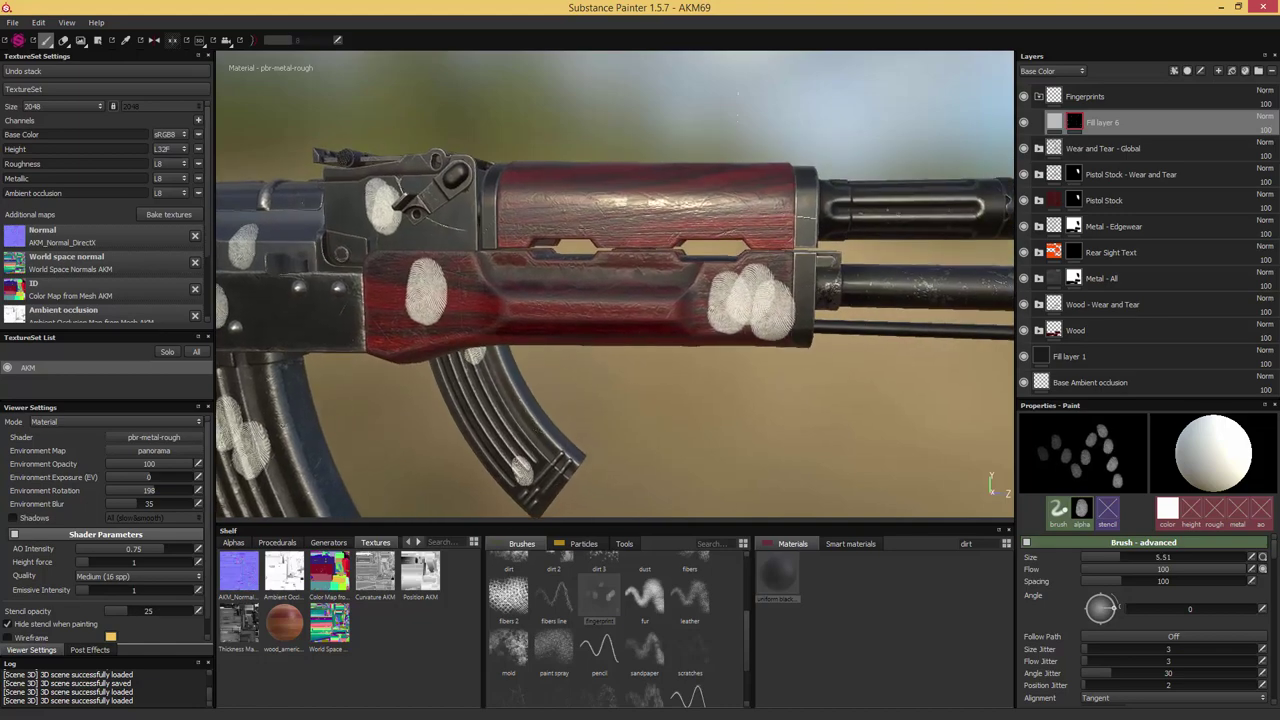
Stamp fingerprints on the front end of the upper wooden handguard, reducing the brush size to 4.97
mouse_move(841, 323)
alt+mouse_down()
mouse_move(818, 242)
mouse_move(751, 230)
mouse_move(604, 282)
alt+mouse_up()
scroll(604, 282, up, 4)
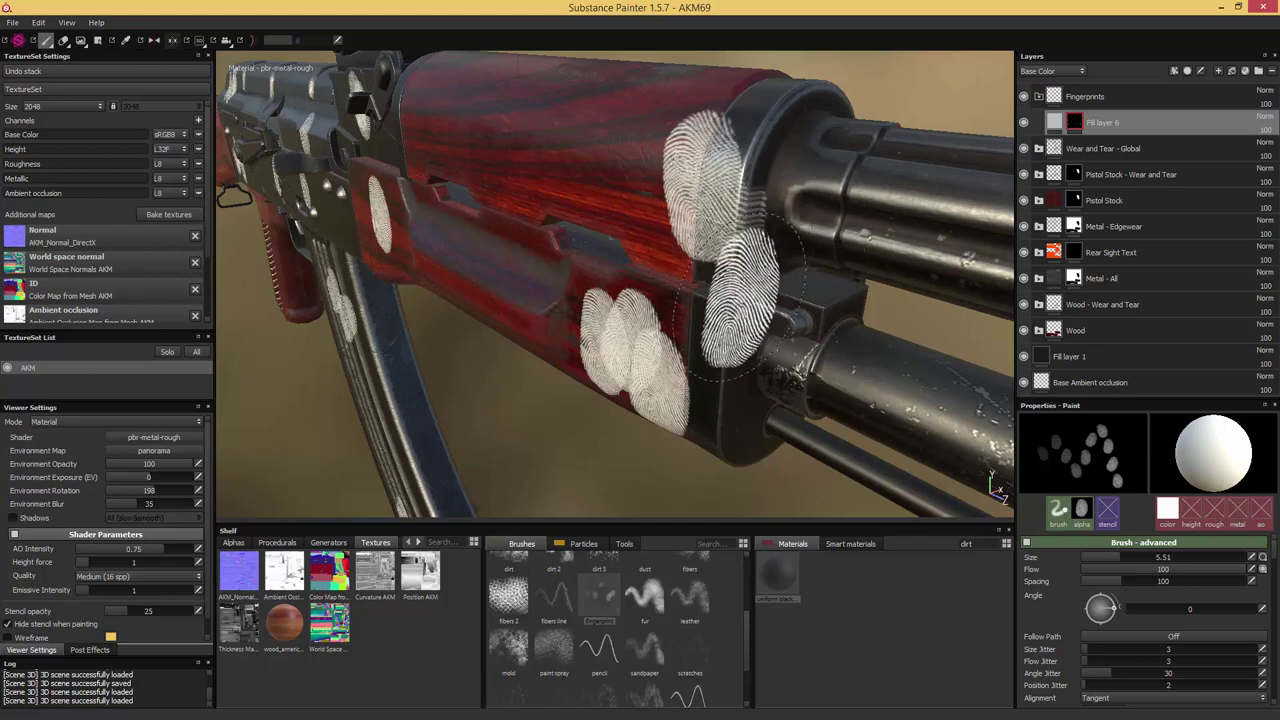
alt+drag(742, 300, 706, 203)
ctrl+right_drag(706, 203, 694, 201)
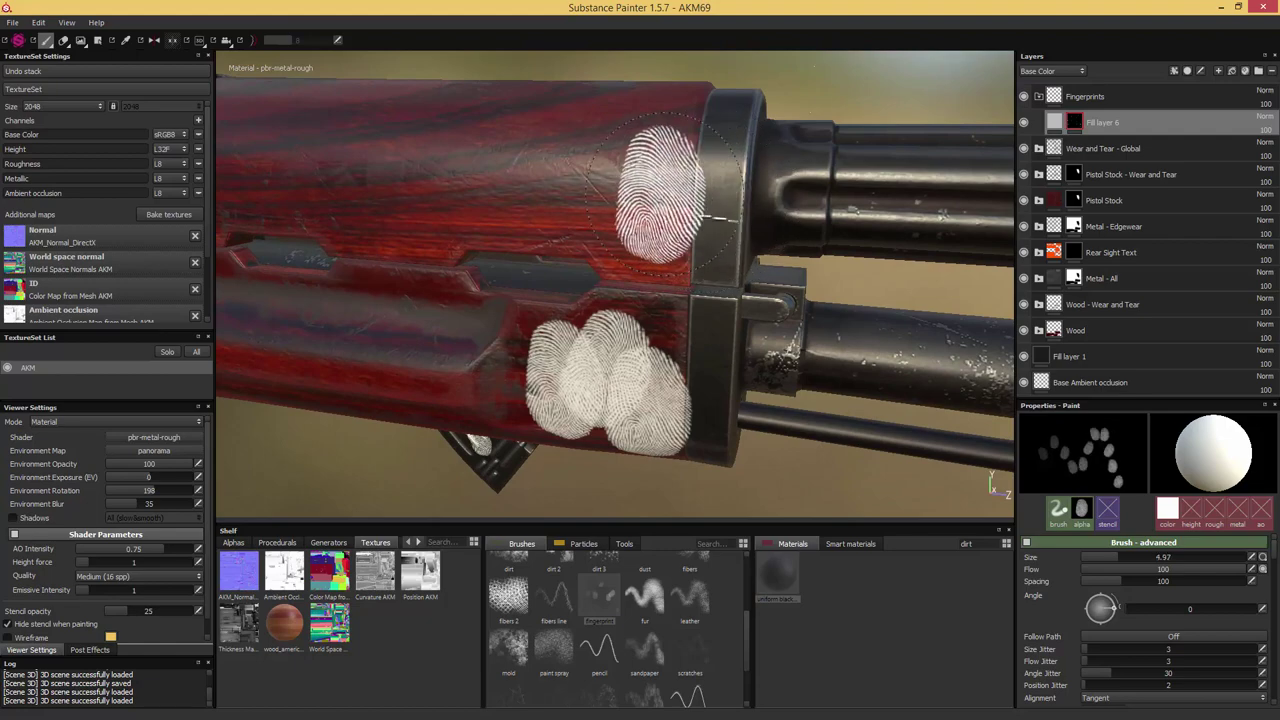
alt+drag(741, 240, 726, 240)
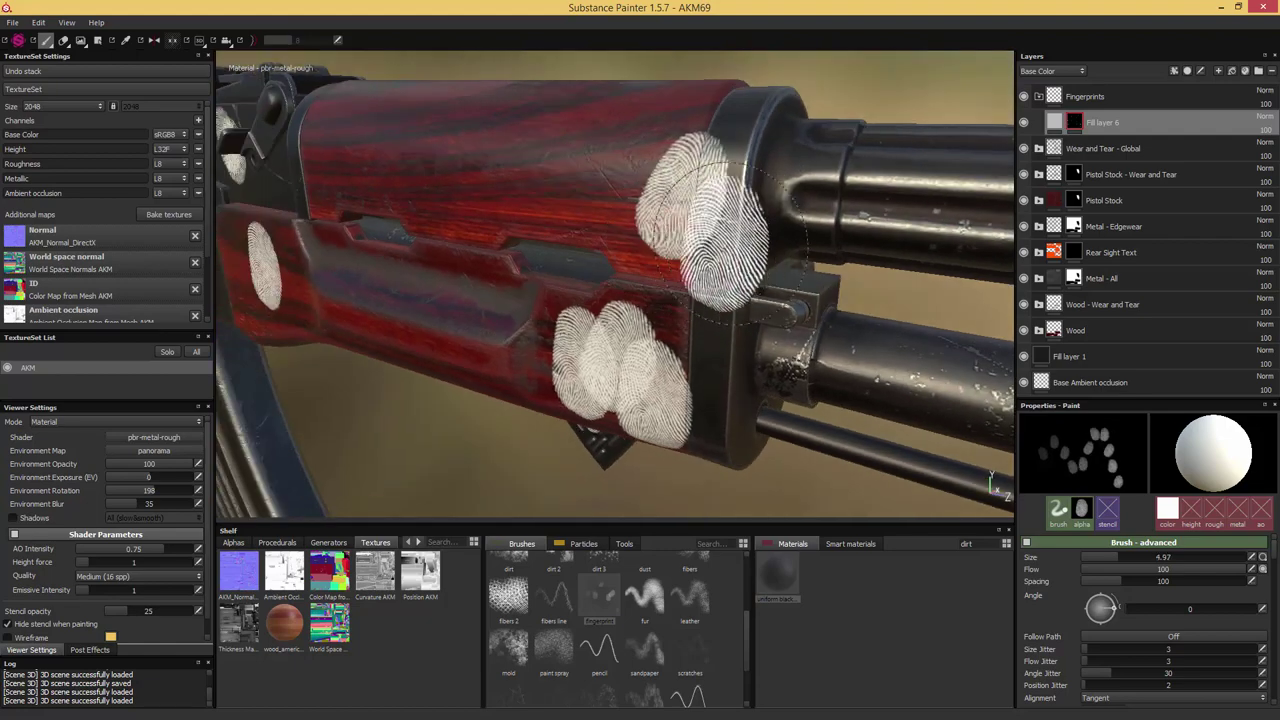
On the rifle's opposite side, rotate the environment to 342 and stamp two overlapping fingerprints on the receiver's rear at brush size 5.81
scroll(748, 224, down, 3)
alt+middle_drag(879, 328, 752, 331)
scroll(750, 314, down, 4)
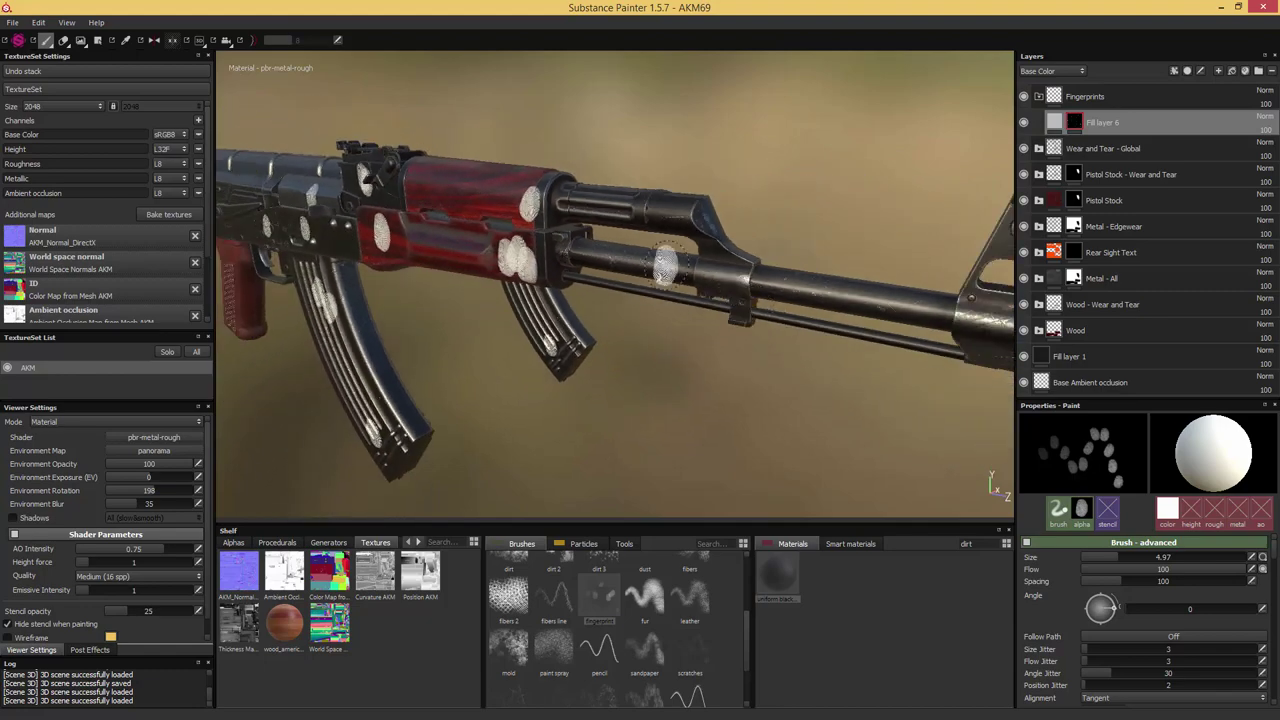
alt+drag(666, 277, 800, 240)
alt+middle_drag(356, 345, 537, 314)
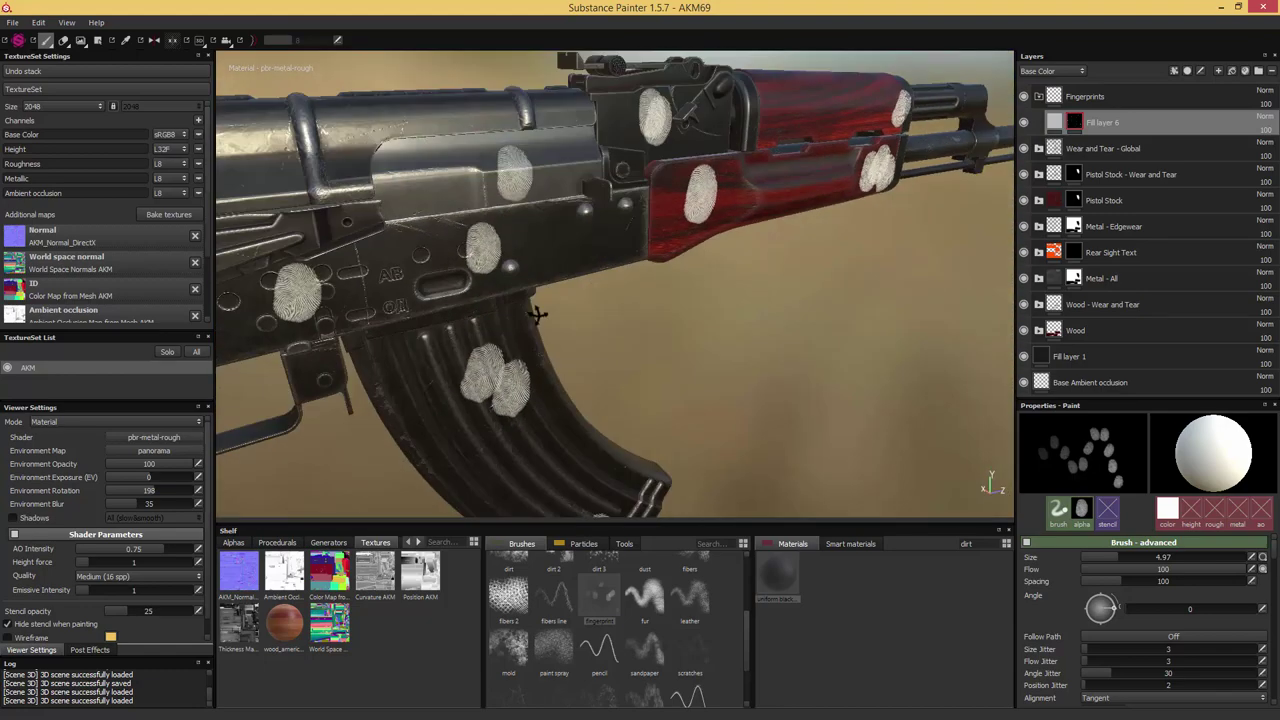
alt+drag(537, 314, 690, 320)
scroll(672, 338, up, 4)
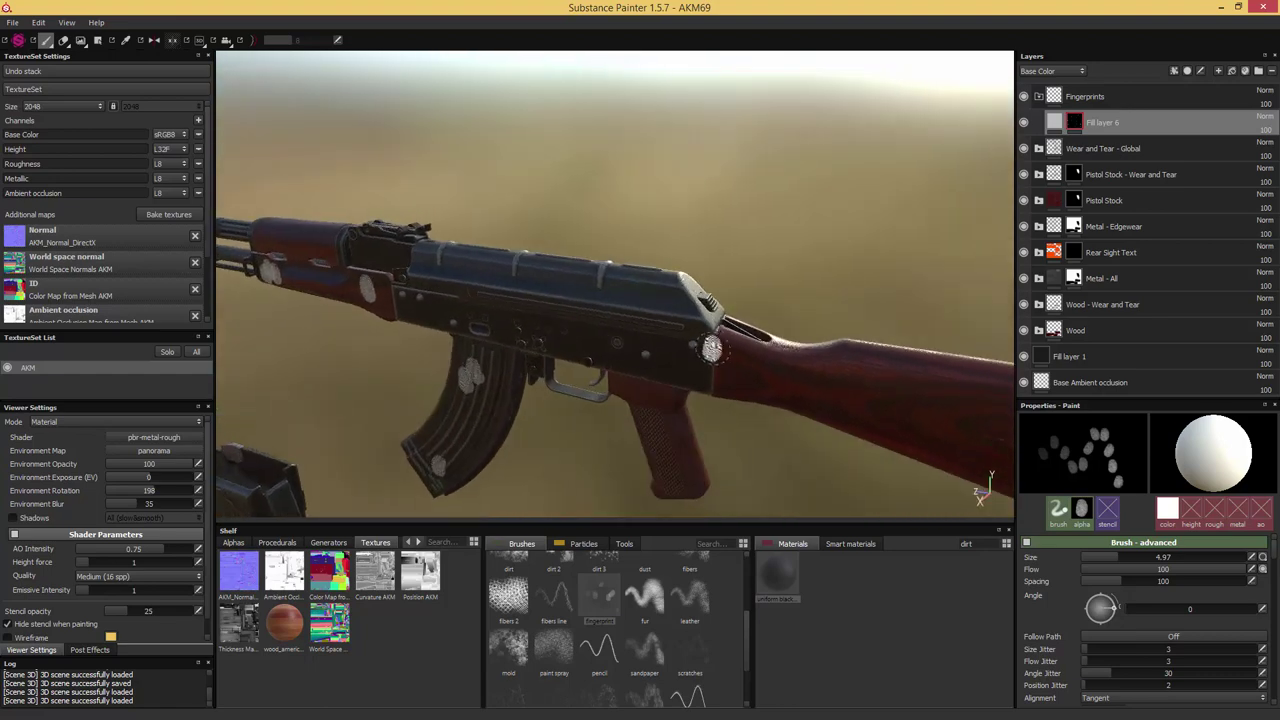
shift+right_drag(672, 338, 866, 338)
key(bracketright)
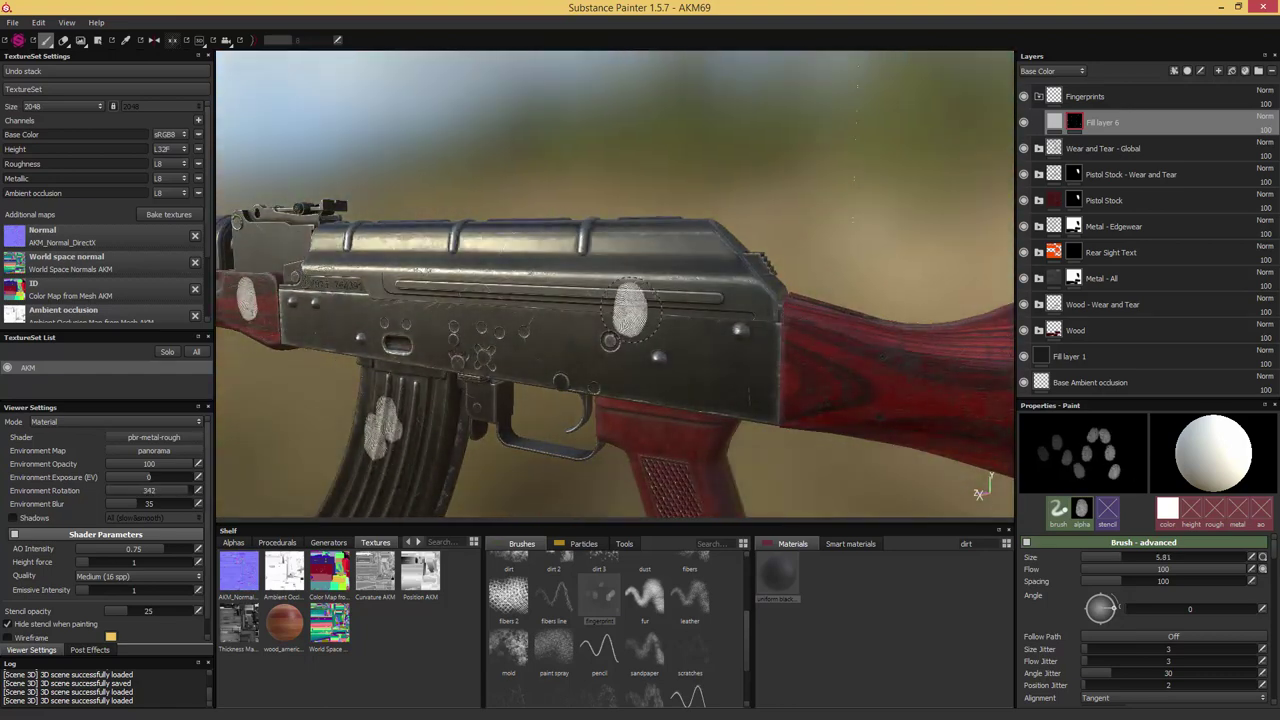
click(700, 360)
alt+drag(700, 360, 636, 320)
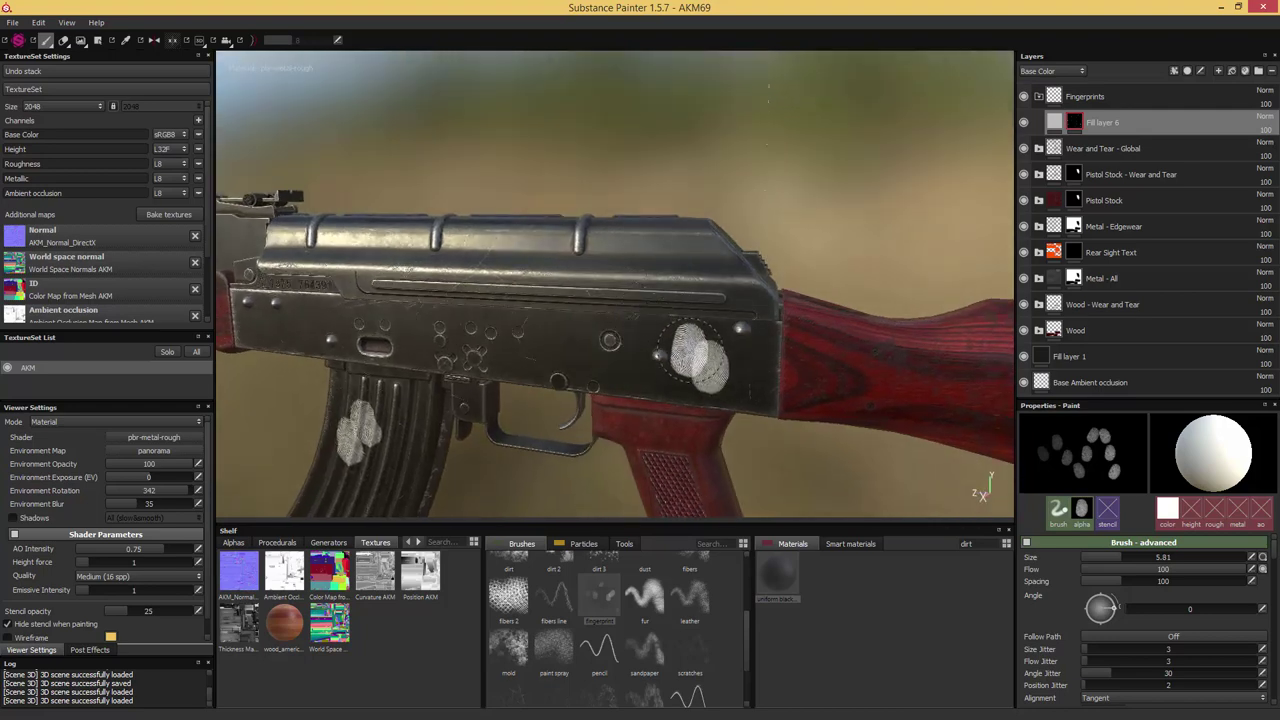
Stamp a fingerprint beside the receiver slot above the magazine and two on the front of the dust cover, reducing the brush to 5.71
alt+middle_drag(680, 303, 810, 311)
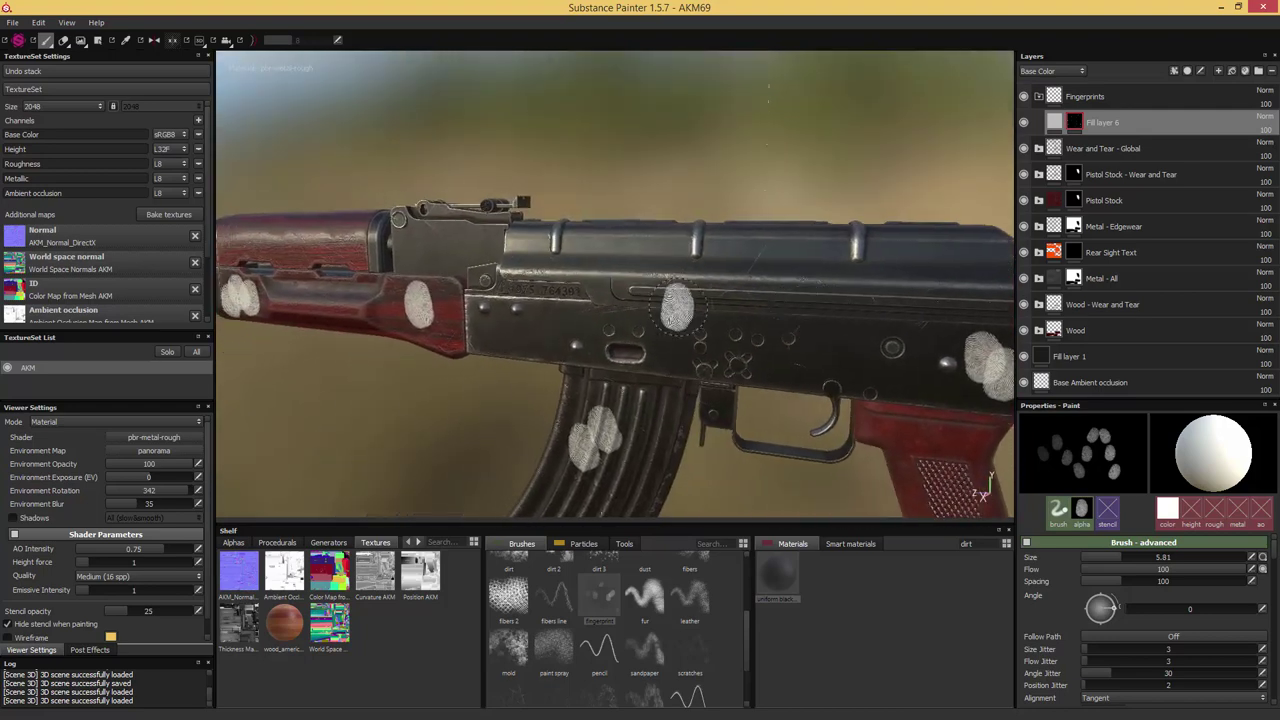
alt+drag(576, 284, 590, 255)
scroll(605, 310, up, 3)
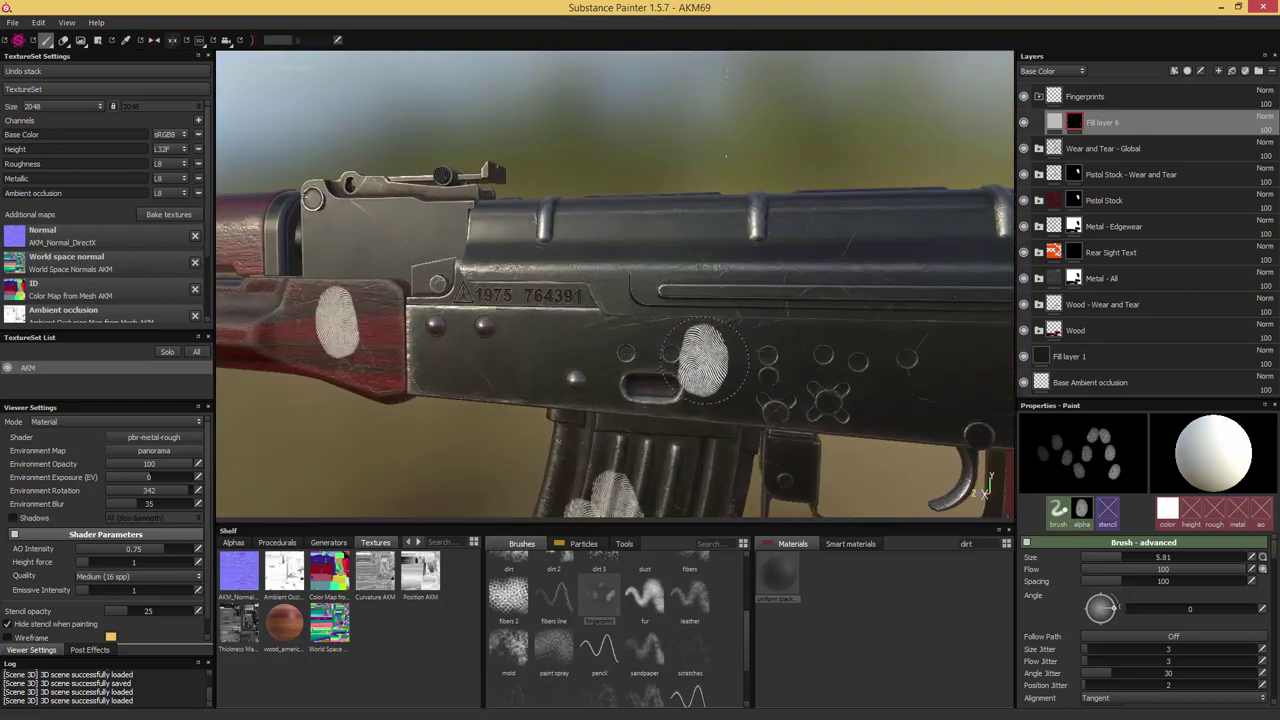
click(537, 248)
alt+drag(551, 256, 646, 298)
key(bracketleft)
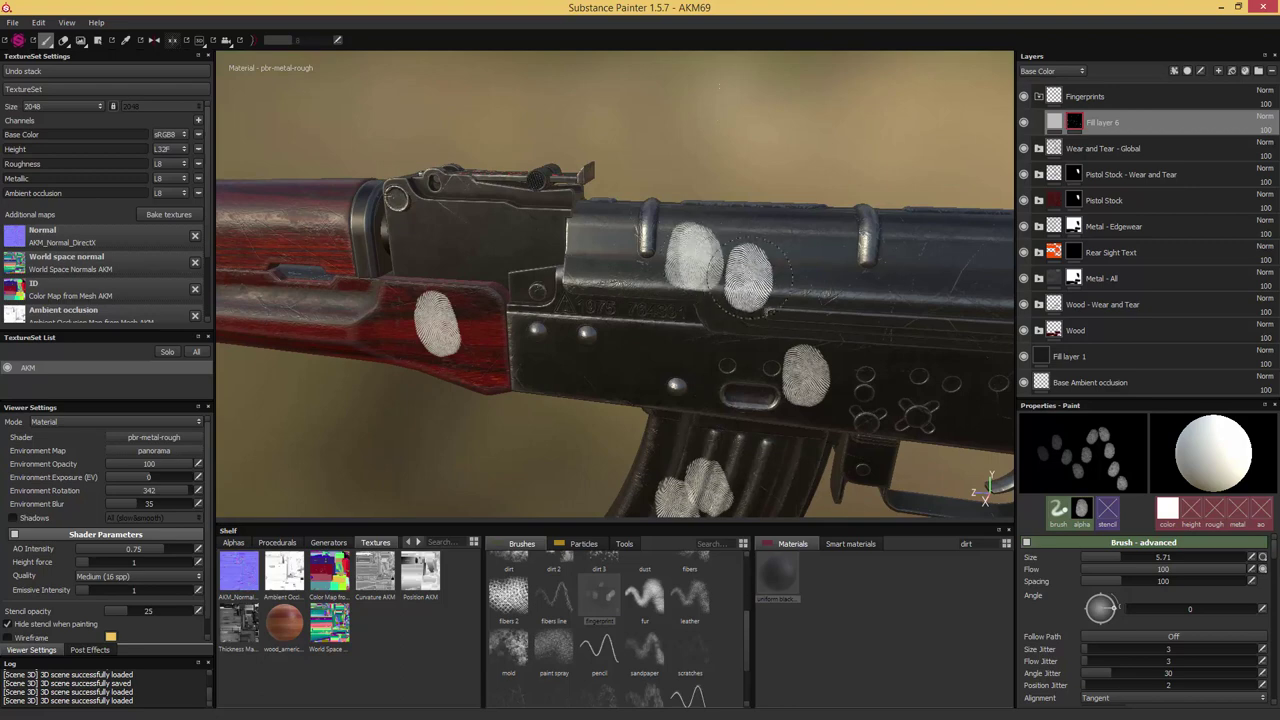
alt+drag(750, 275, 735, 255)
Reduce the brush to 4.45 and stamp two overlapping fingerprints on this side of the rear sight block
alt+middle_drag(497, 310, 723, 338)
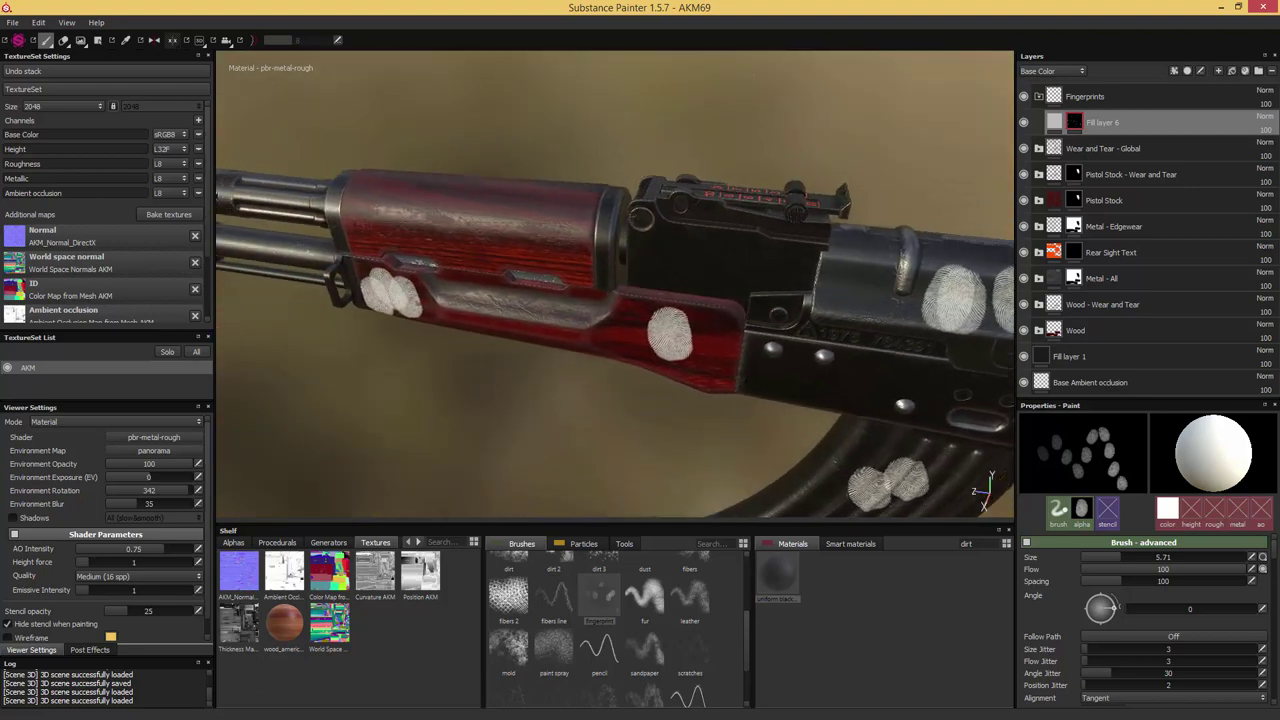
alt+drag(723, 338, 714, 295)
scroll(714, 291, up, 2)
ctrl+right_drag(817, 213, 775, 211)
alt+drag(775, 211, 792, 199)
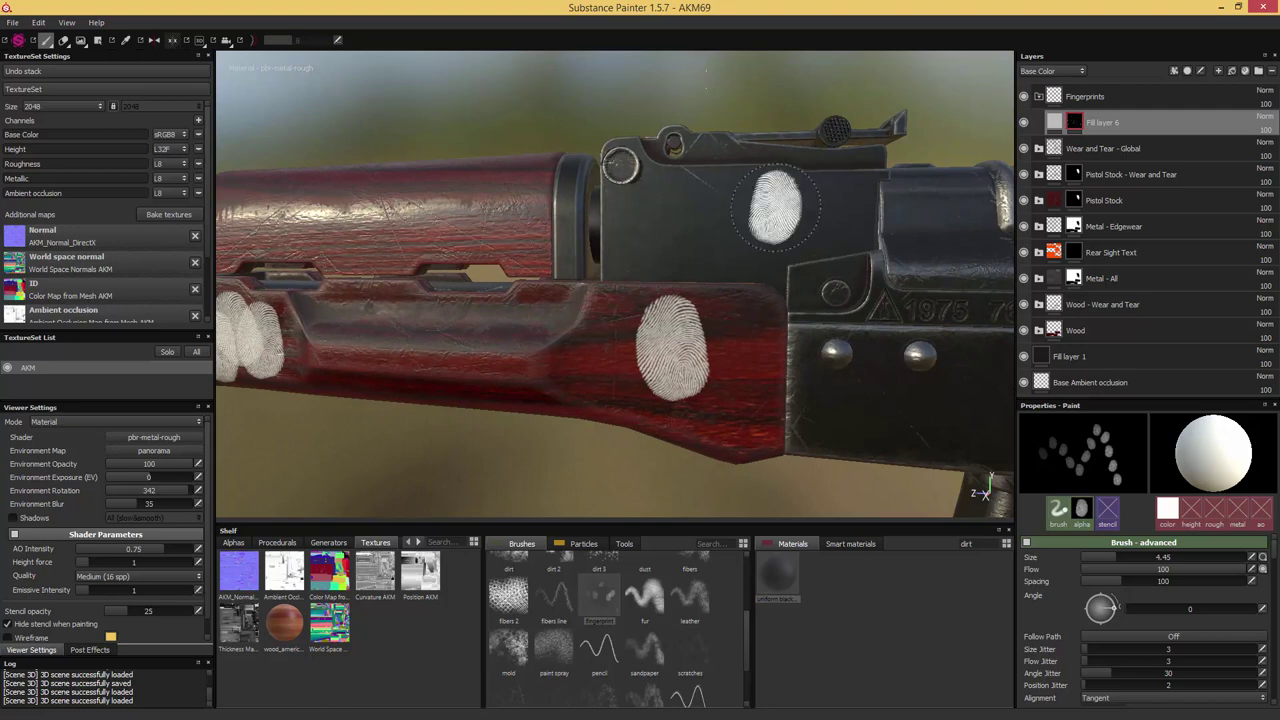
click(776, 208)
alt+middle_drag(609, 276, 633, 292)
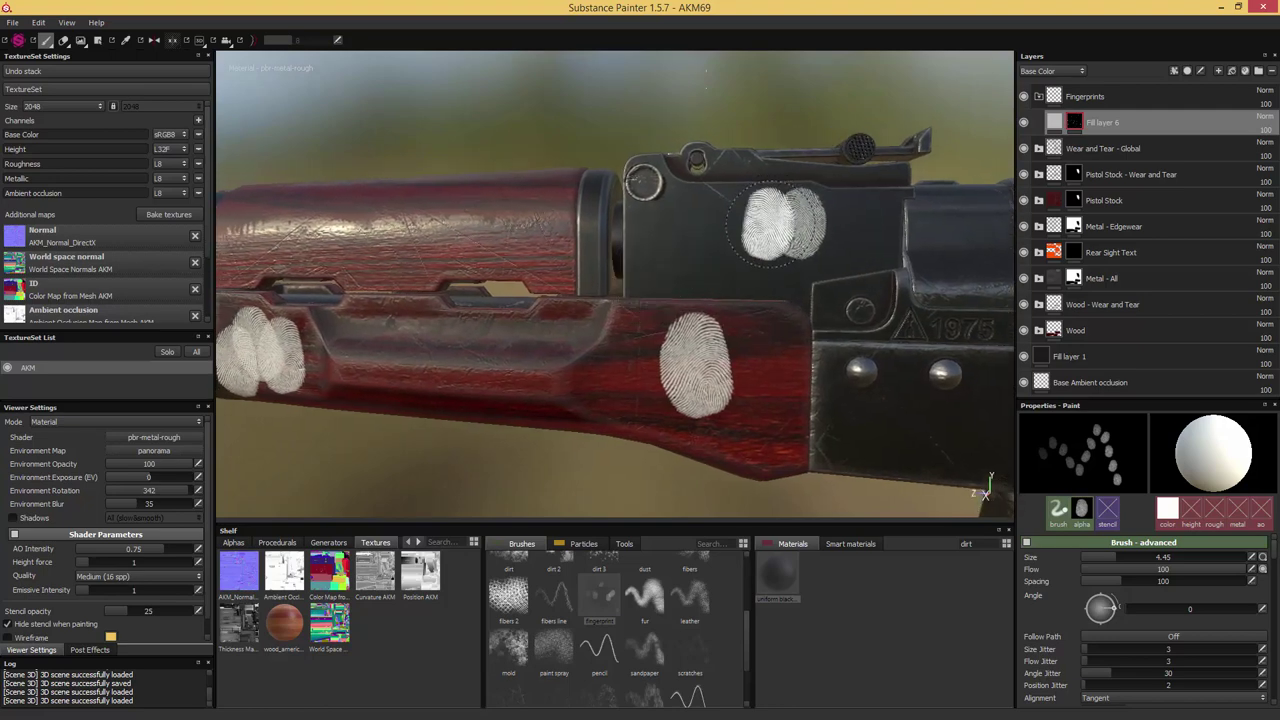
click(769, 224)
Raise the angle jitter to 50 and the brush size to 4.82, and stamp fingerprints on the upper wooden handguard
alt+middle_drag(531, 303, 657, 314)
alt+drag(657, 314, 700, 301)
alt+middle_drag(700, 301, 575, 318)
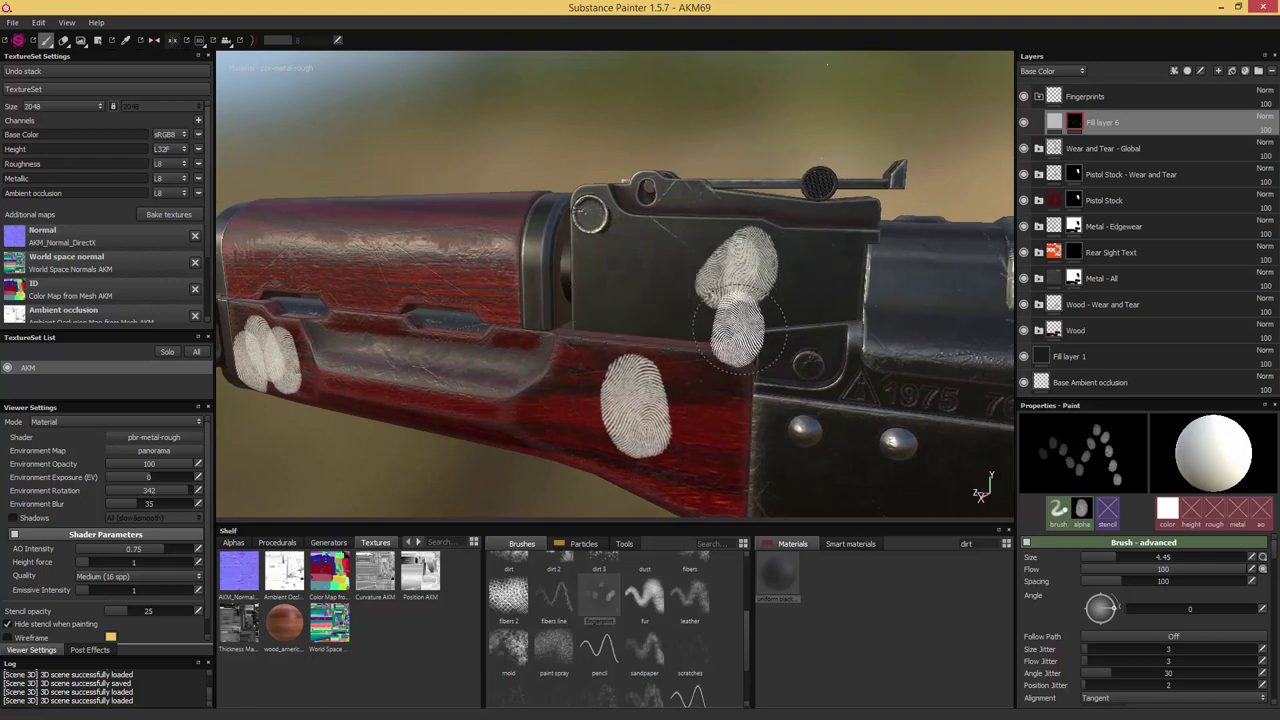
alt+middle_drag(716, 324, 714, 312)
alt+drag(700, 300, 729, 258)
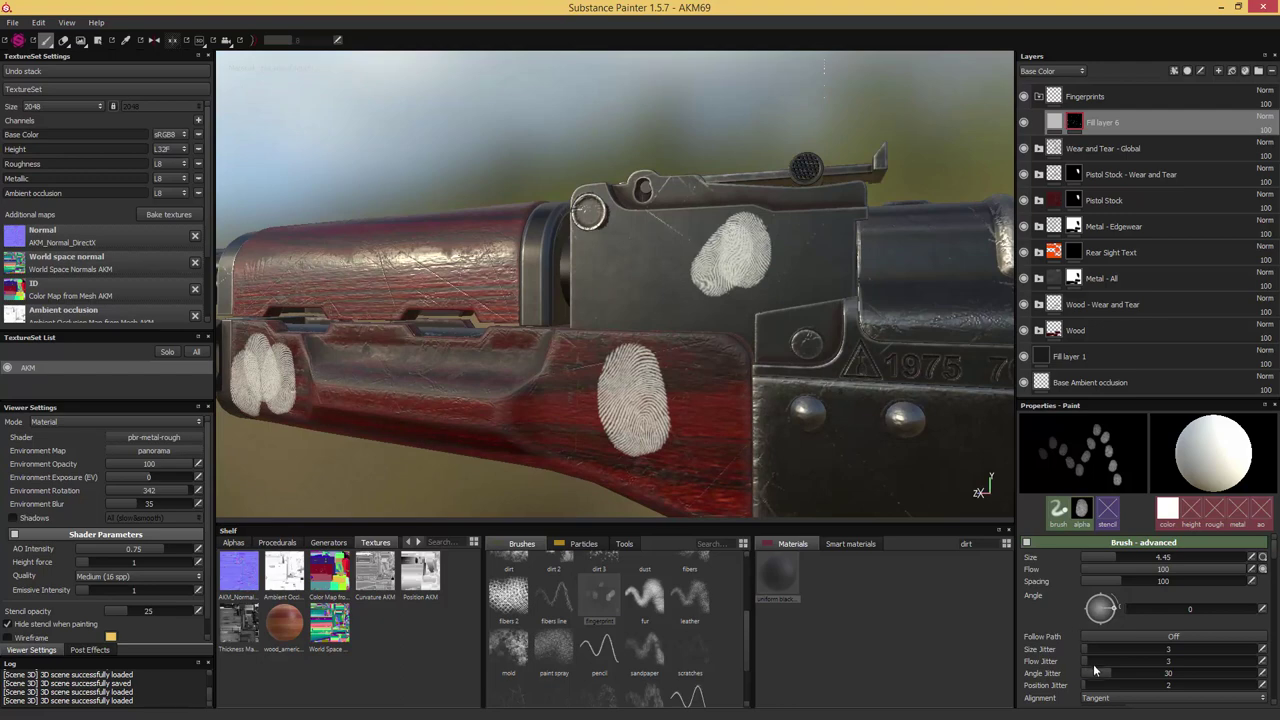
alt+middle_drag(712, 266, 834, 260)
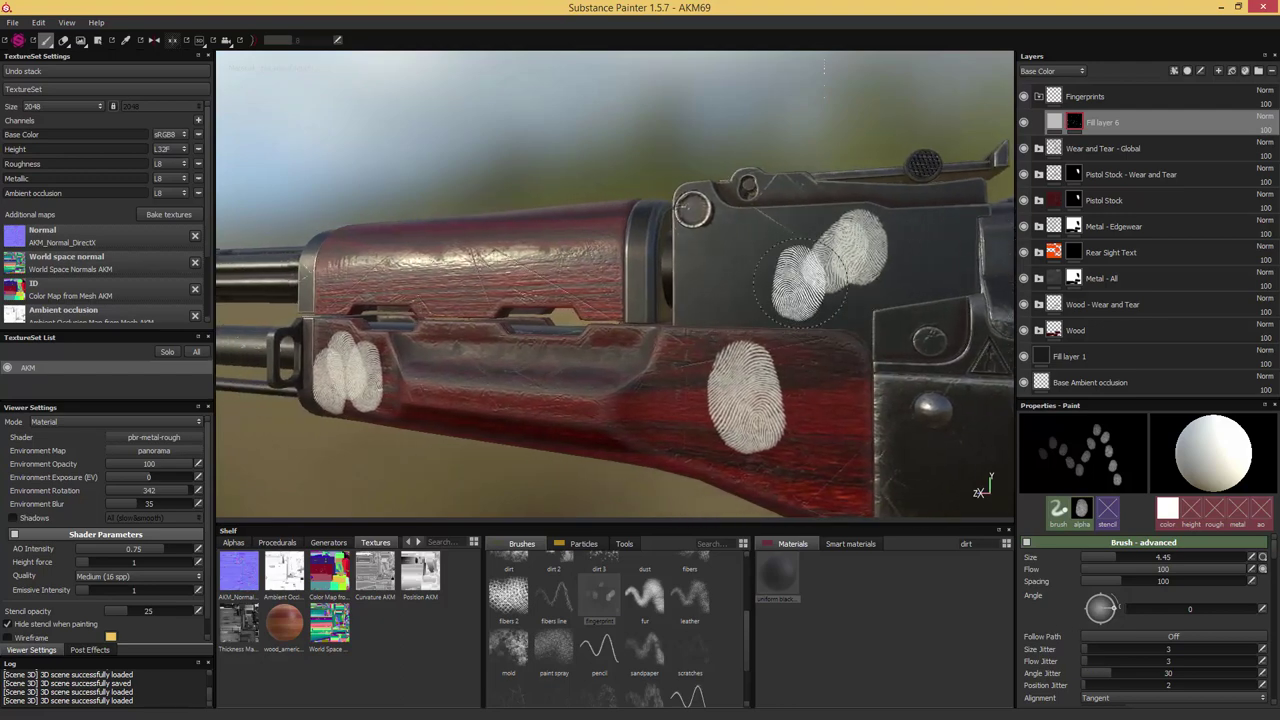
alt+middle_drag(471, 294, 723, 285)
mouse_move(560, 262)
alt+mouse_down()
mouse_move(609, 289)
mouse_move(571, 286)
mouse_move(590, 296)
alt+mouse_up()
alt+middle_drag(594, 262, 577, 284)
ctrl+right_drag(585, 280, 603, 280)
alt+drag(600, 283, 562, 268)
alt+drag(684, 294, 543, 277)
click(556, 257)
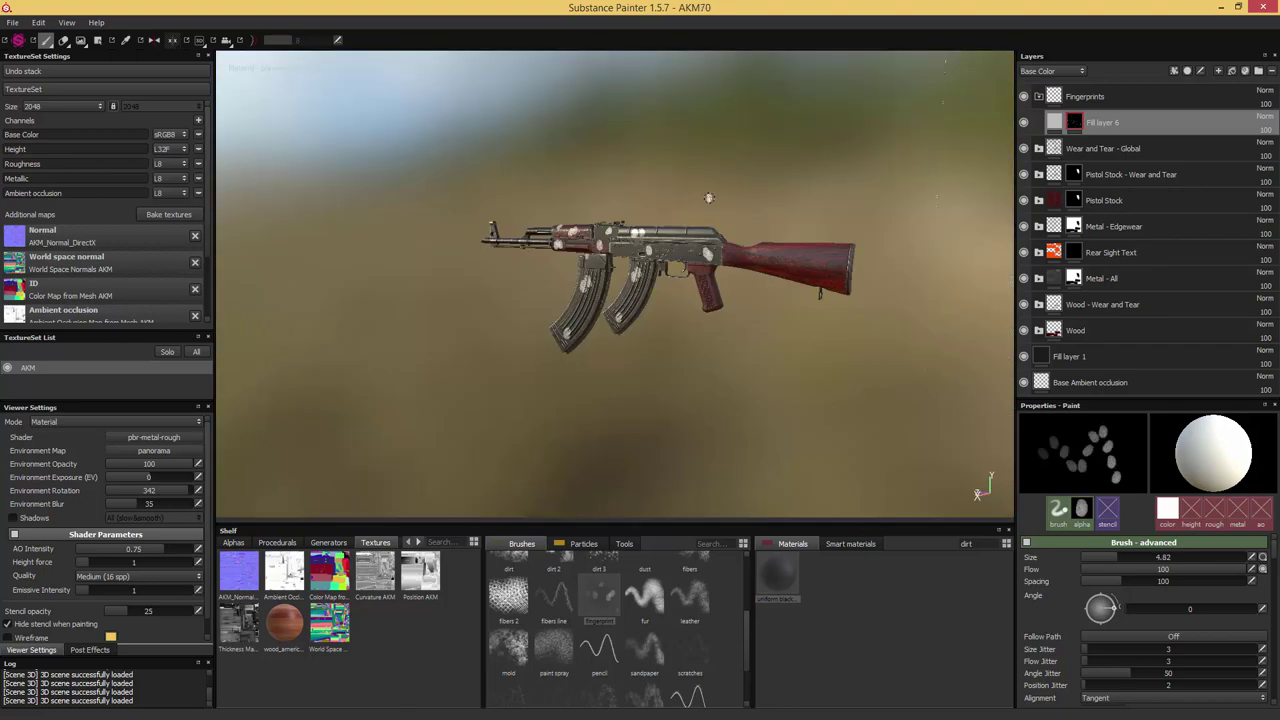
Raise the brush size to 5.93, rotate the environment to 228.6, and stamp two overlapping fingerprints on the wooden stock's upper rear
alt+right_drag(709, 198, 857, 174)
alt+drag(857, 174, 752, 202)
scroll(780, 260, up, 6)
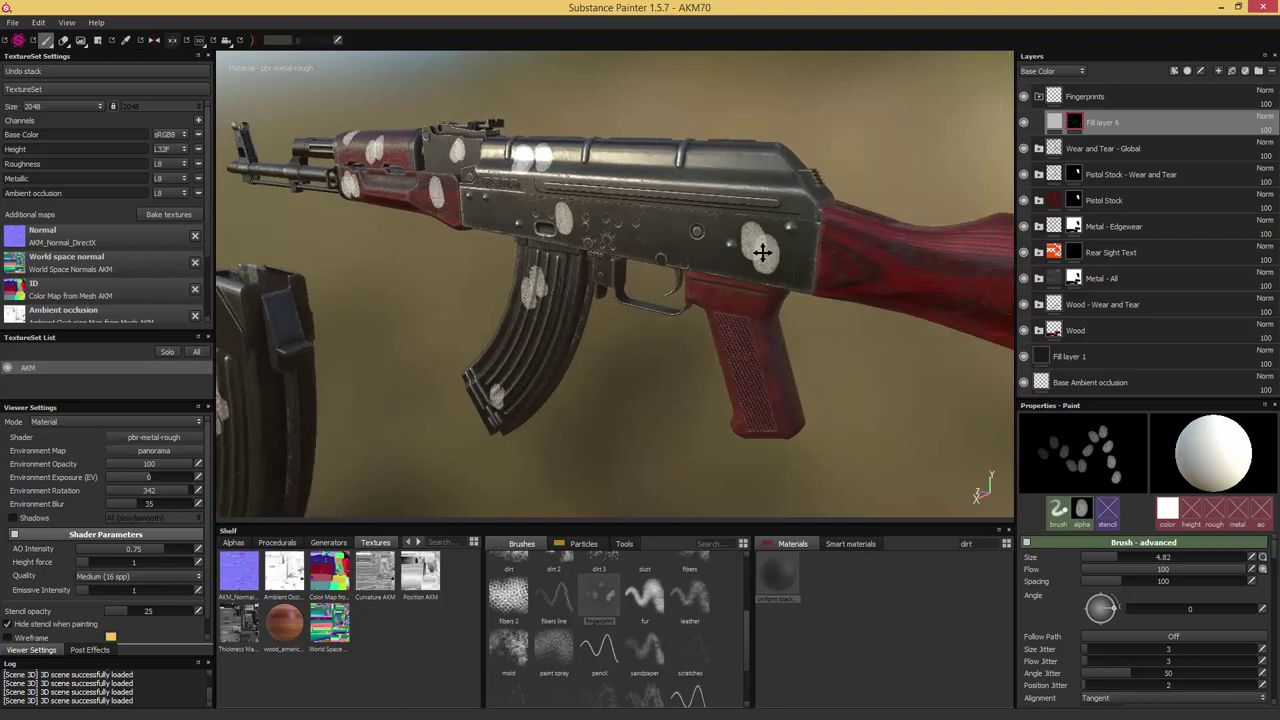
ctrl+right_drag(691, 282, 708, 281)
mouse_move(708, 281)
alt+mouse_down()
mouse_move(698, 299)
mouse_move(791, 294)
alt+mouse_up()
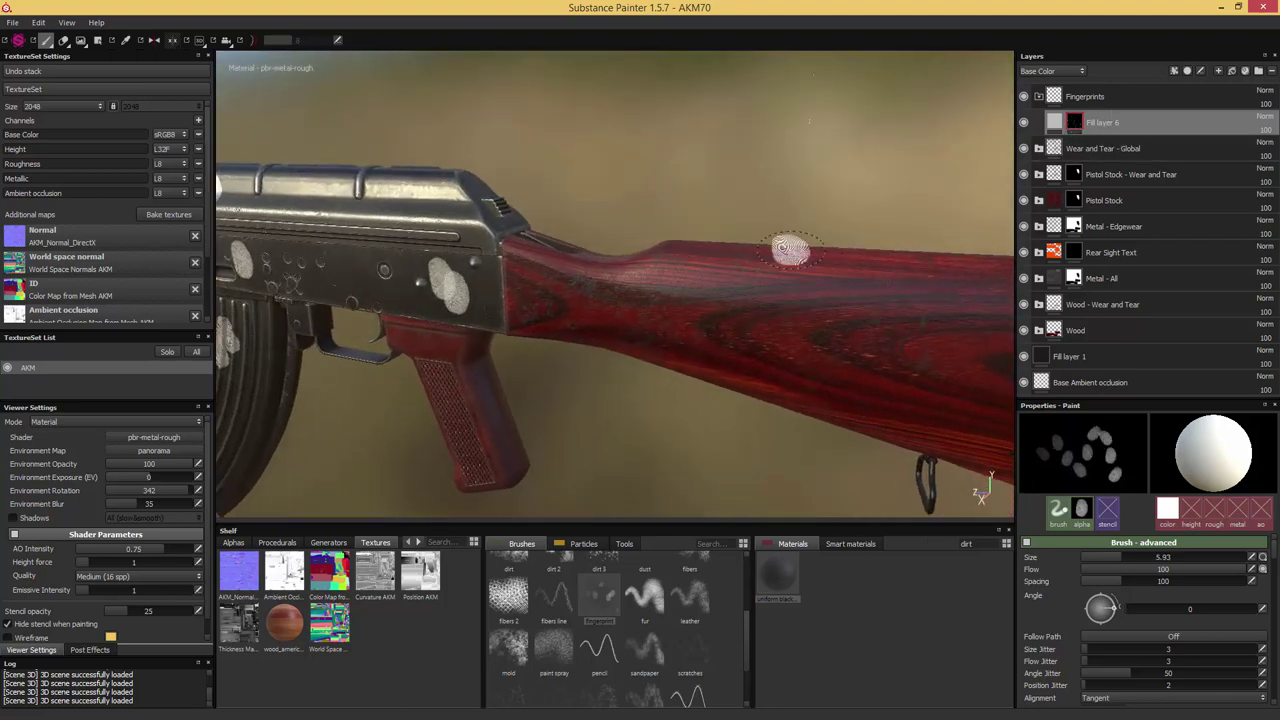
alt+drag(790, 249, 711, 271)
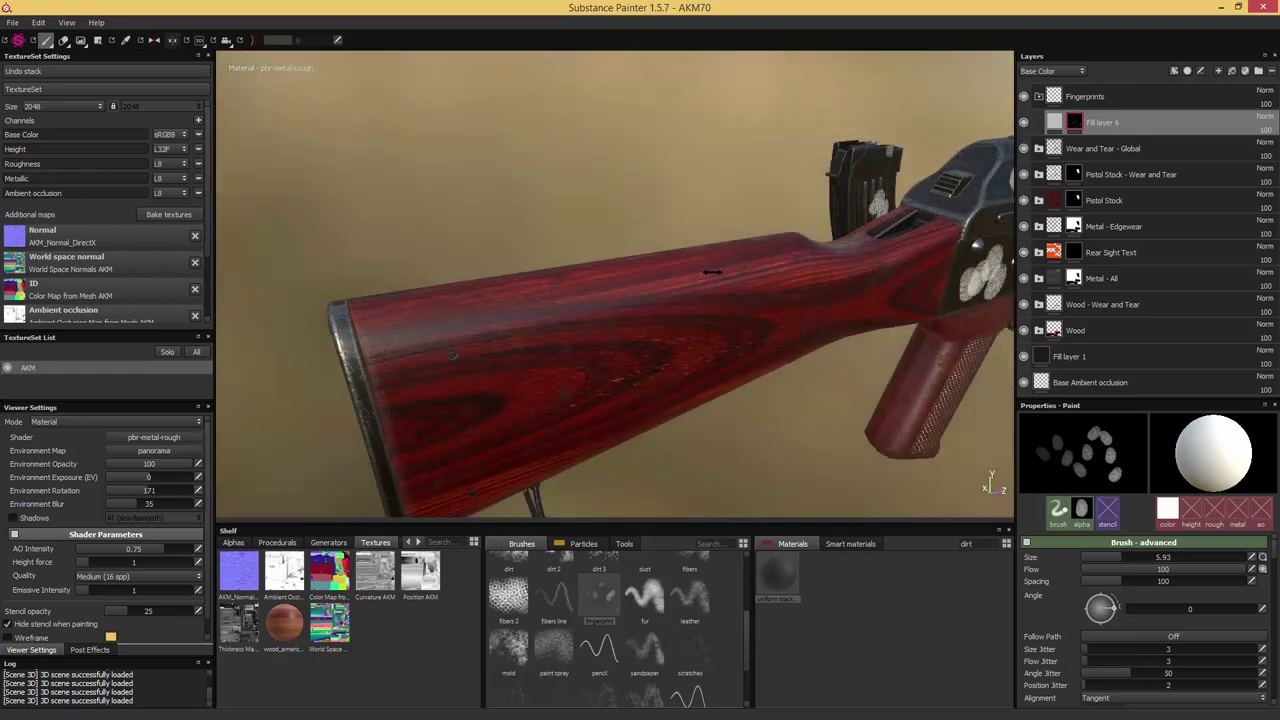
shift+right_drag(712, 272, 727, 285)
alt+drag(727, 285, 739, 238)
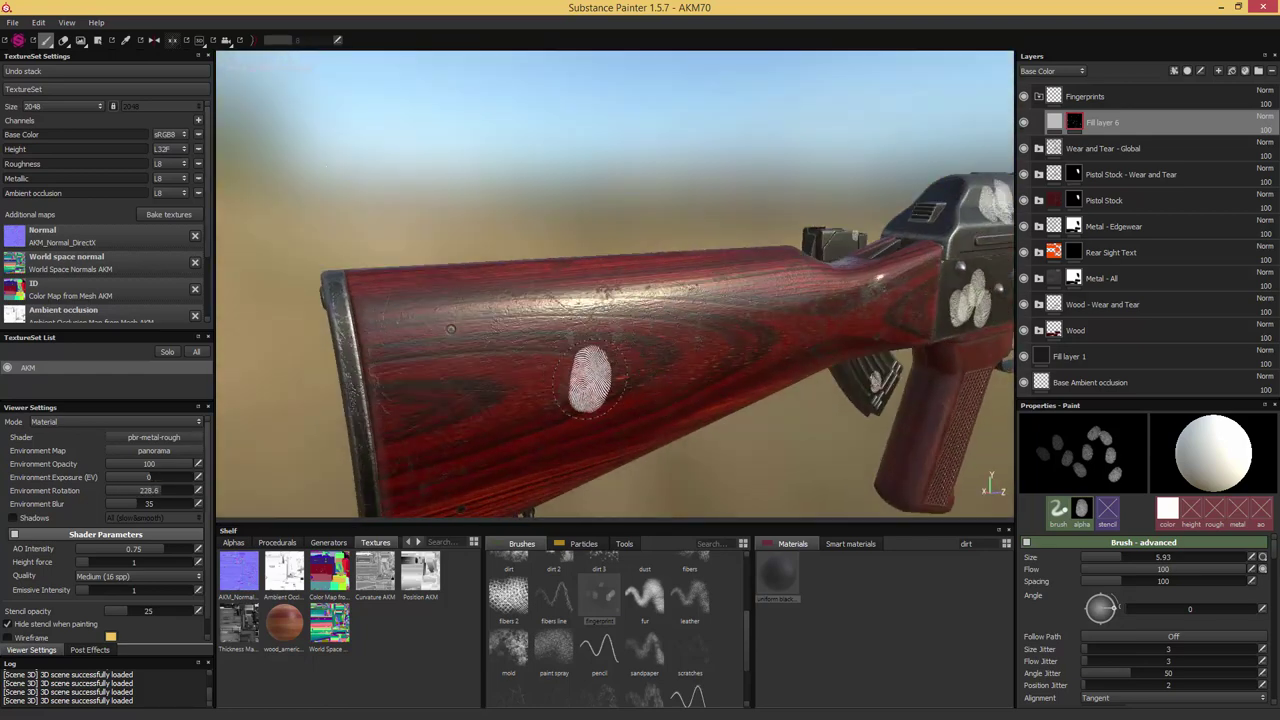
alt+drag(623, 317, 600, 370)
alt+drag(645, 310, 590, 296)
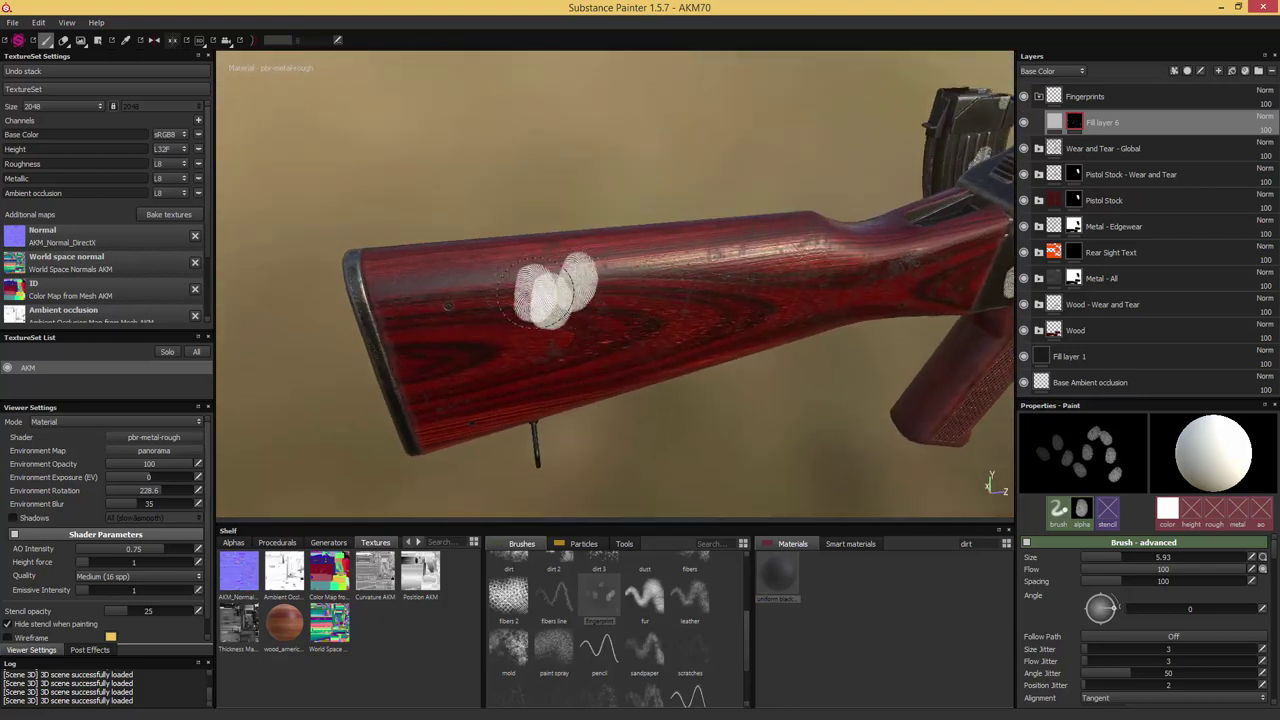
Stamp one fingerprint on the stock beside the butt plate and another low on its side near the sling loop
alt+middle_drag(511, 299, 608, 246)
click(513, 349)
alt+drag(530, 278, 565, 225)
mouse_move(505, 392)
alt+mouse_down()
mouse_move(591, 286)
mouse_move(597, 237)
mouse_move(645, 300)
mouse_move(747, 321)
mouse_move(731, 289)
alt+mouse_up()
click(650, 305)
Undo the trial stamp on the stock's neck, reduce the brush to 5.27, and stamp overlapping fingerprints just behind the receiver
alt+middle_drag(671, 322, 400, 430)
mouse_move(660, 330)
alt+mouse_down()
mouse_move(736, 366)
mouse_move(774, 420)
mouse_move(750, 308)
mouse_move(765, 285)
mouse_move(770, 325)
mouse_move(786, 266)
mouse_move(774, 291)
alt+mouse_up()
click(750, 308)
key(ctrl+z)
scroll(786, 286, up, 2)
ctrl+right_drag(776, 291, 766, 291)
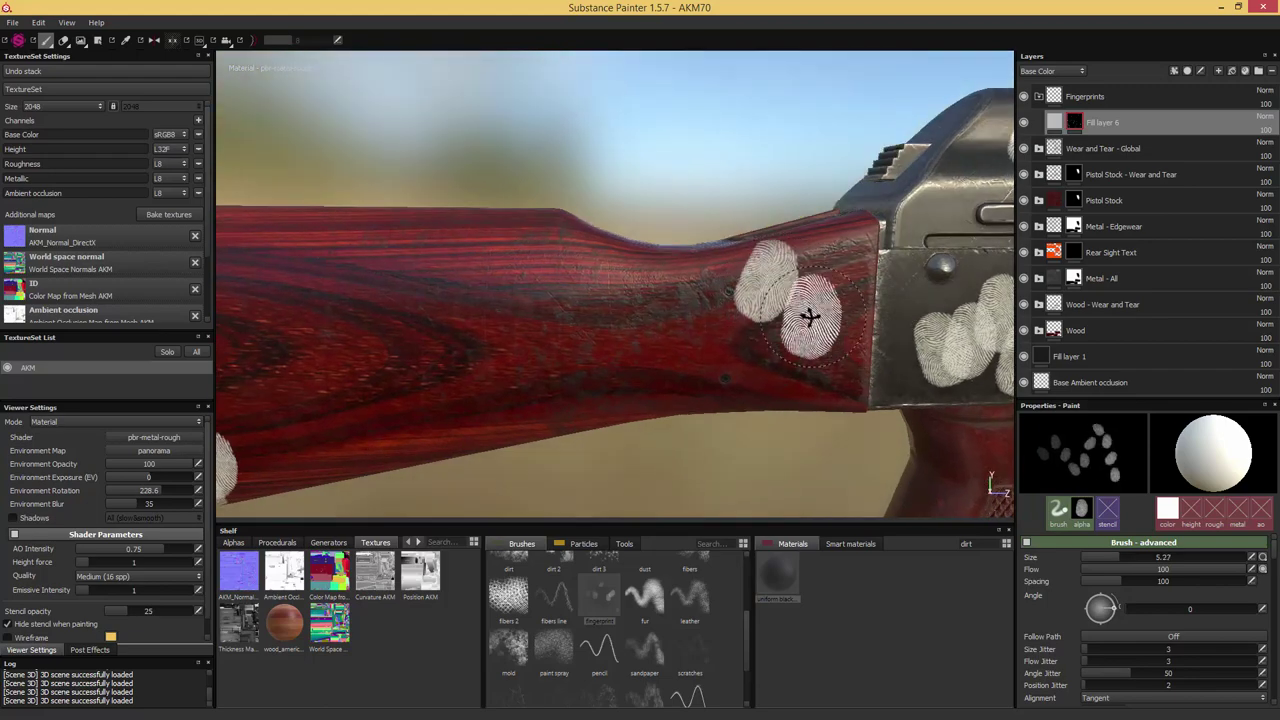
Reduce the brush size to between 3.4 and 3.9 and stamp fingerprints on the dust cover's rear face above the ribbed button
mouse_move(810, 317)
alt+mouse_down()
mouse_move(793, 312)
mouse_move(805, 290)
alt+mouse_up()
scroll(808, 288, up, 3)
alt+middle_drag(811, 286, 649, 380)
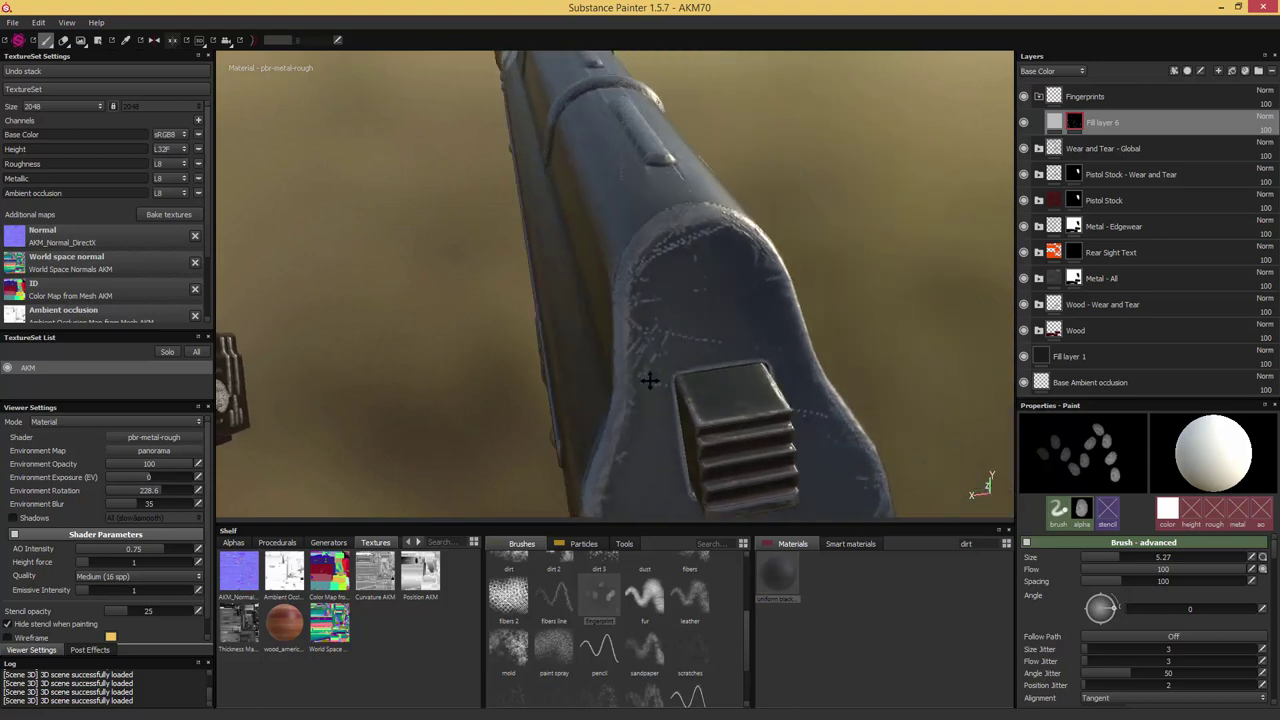
scroll(660, 362, up, 1)
ctrl+right_drag(709, 314, 687, 312)
alt+drag(688, 312, 694, 280)
ctrl+right_drag(660, 288, 656, 288)
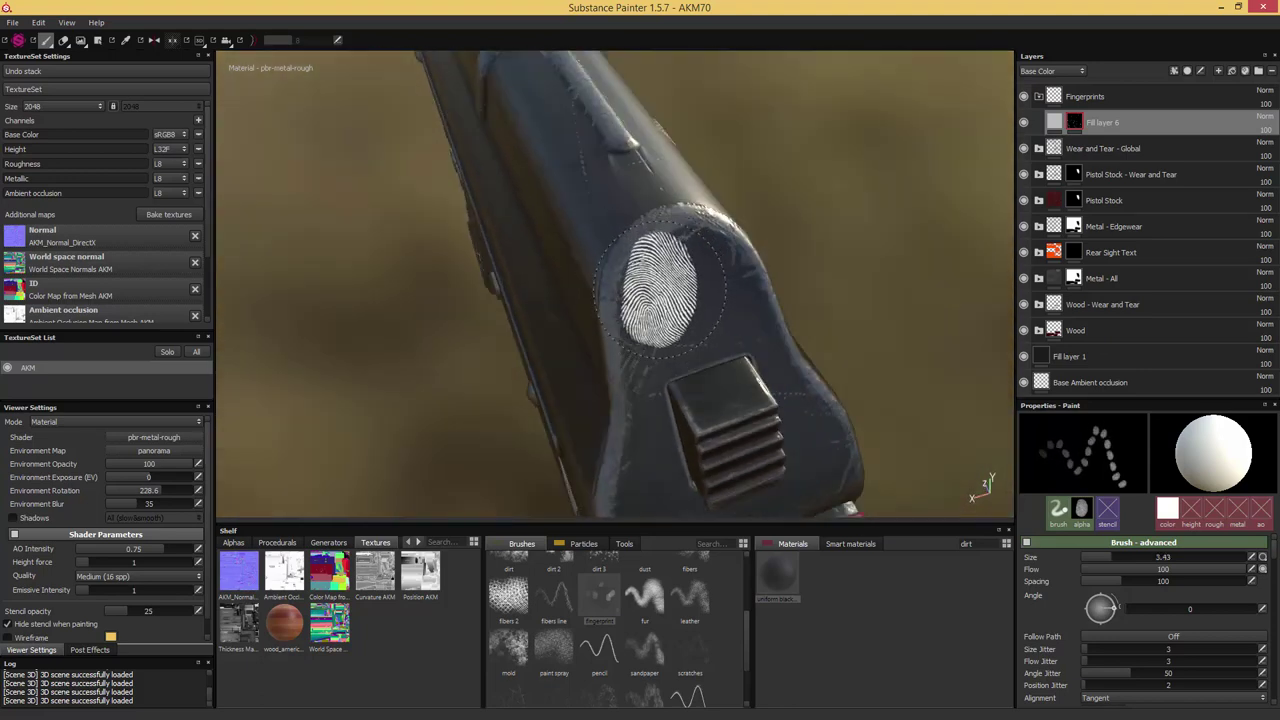
alt+drag(650, 285, 710, 320)
alt+right_drag(709, 320, 686, 329)
alt+middle_drag(686, 329, 674, 271)
ctrl+right_drag(674, 271, 679, 271)
mouse_move(679, 271)
alt+mouse_down()
mouse_move(653, 322)
mouse_move(712, 218)
mouse_move(735, 205)
alt+mouse_up()
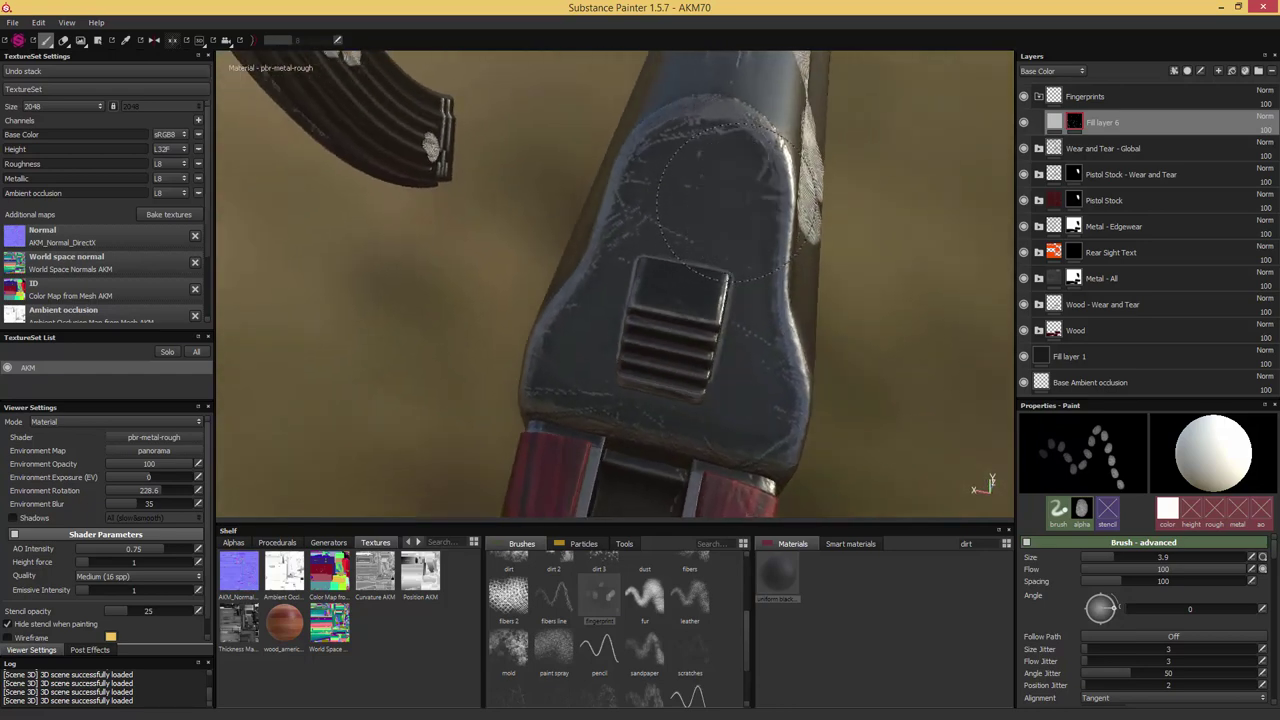
mouse_move(770, 318)
alt+mouse_down()
mouse_move(725, 326)
mouse_move(776, 275)
mouse_move(760, 290)
mouse_move(757, 257)
mouse_move(678, 274)
mouse_move(628, 334)
mouse_move(543, 277)
mouse_move(633, 296)
mouse_move(654, 323)
mouse_move(594, 357)
mouse_move(757, 369)
mouse_move(650, 460)
mouse_move(640, 370)
mouse_move(590, 335)
mouse_move(337, 337)
mouse_move(570, 340)
mouse_move(500, 340)
alt+mouse_up()
key(bracketleft)
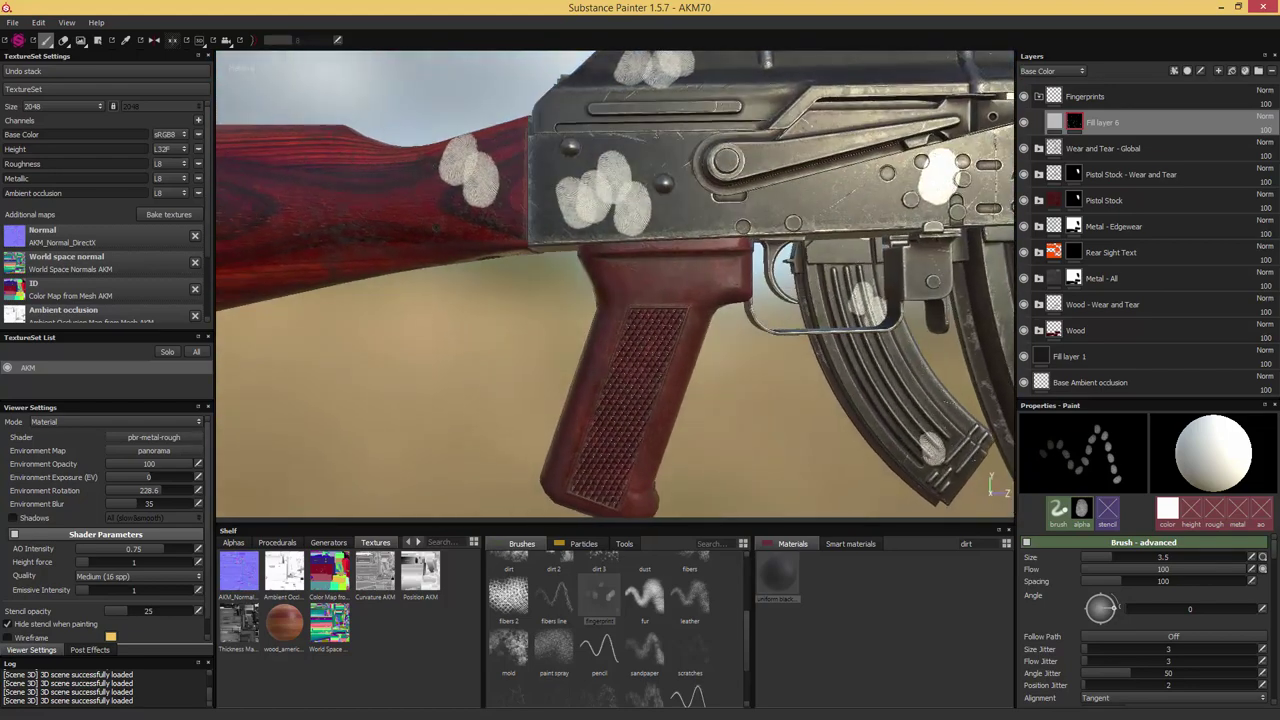
Enlarge the brush to 6.49 and stamp several fingerprints down the side of the pistol grip, from its top to its base
ctrl+right_drag(626, 333, 675, 333)
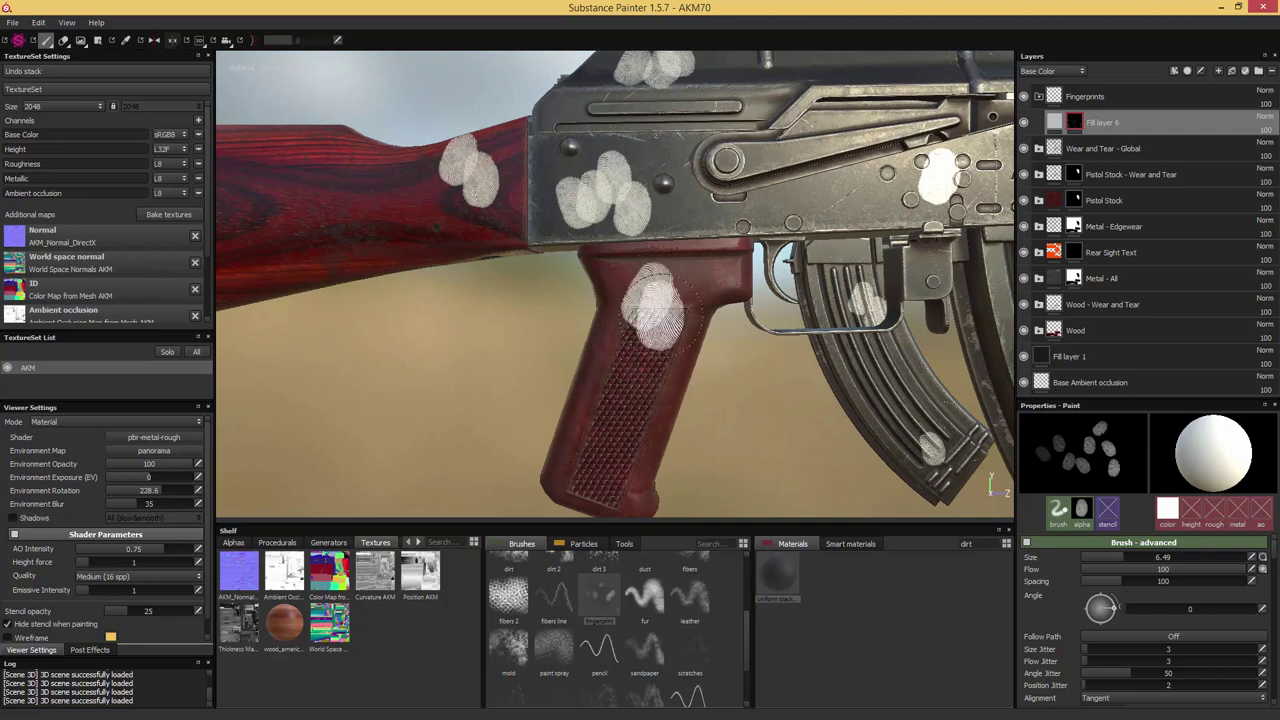
mouse_move(655, 308)
alt+mouse_down()
mouse_move(672, 312)
mouse_move(657, 266)
mouse_move(497, 357)
mouse_move(660, 303)
alt+mouse_up()
click(682, 316)
click(660, 292)
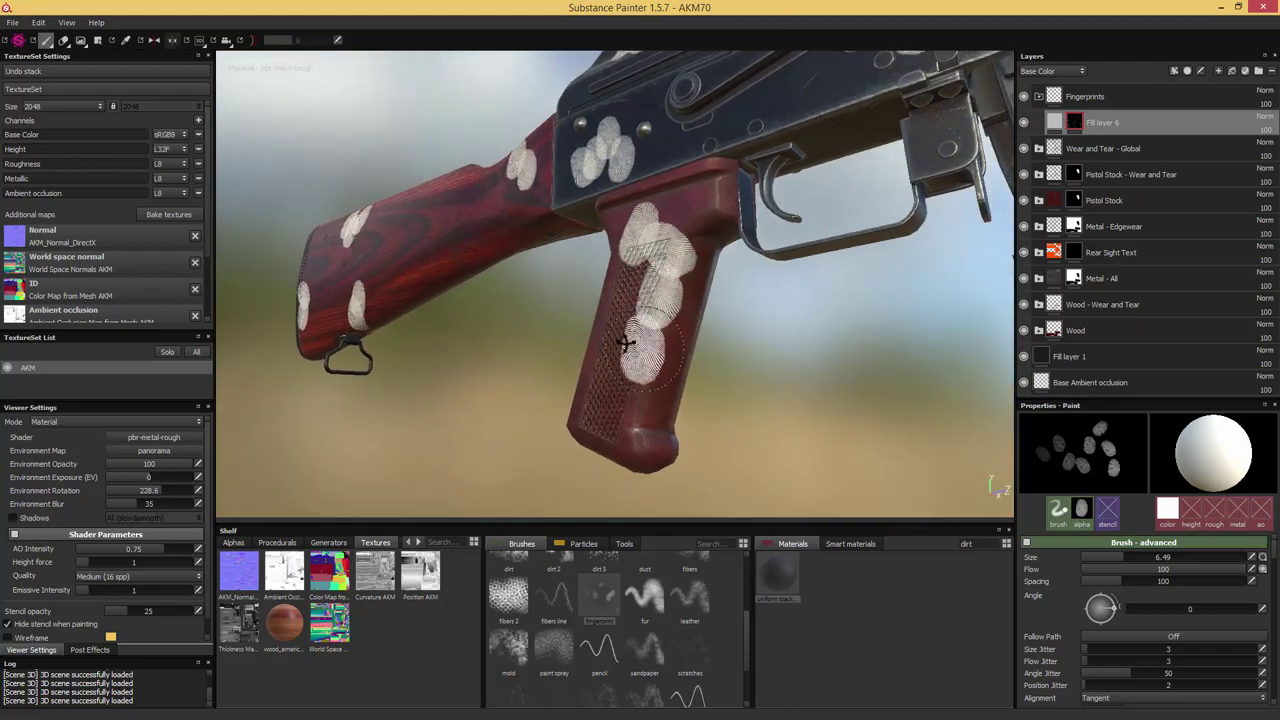
alt+drag(625, 343, 785, 398)
click(629, 407)
alt+drag(600, 370, 614, 286)
alt+middle_drag(614, 286, 600, 414)
alt+right_drag(600, 414, 574, 289)
alt+middle_drag(596, 277, 582, 201)
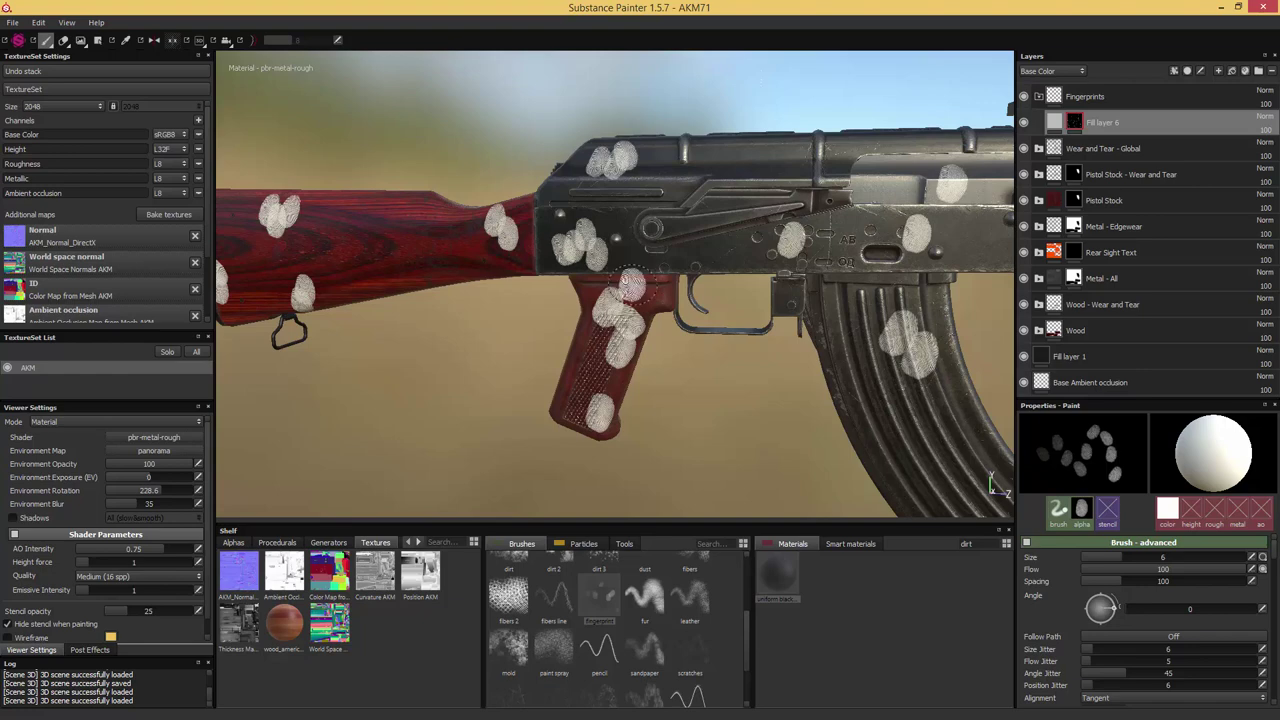
click(818, 242)
Add a generator to the mask of Fill layer 6 and assign MG Grease to it
right_click(1075, 123)
click(1118, 394)
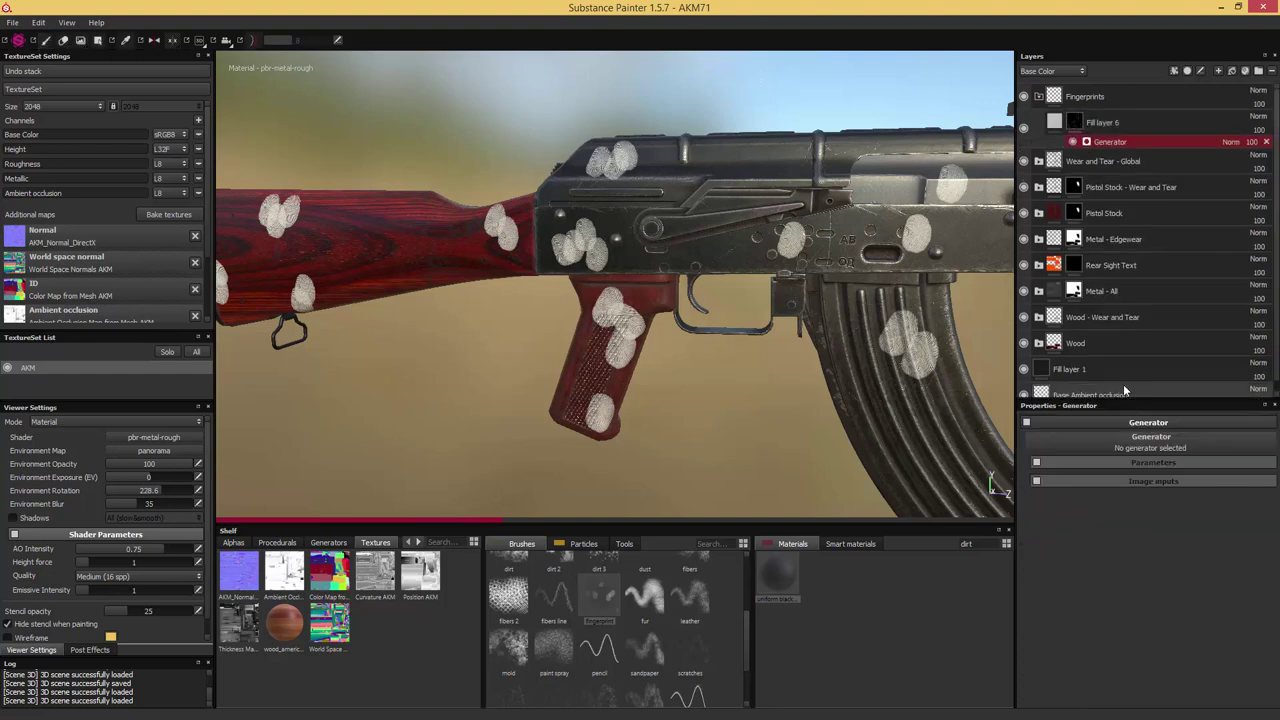
click(1143, 446)
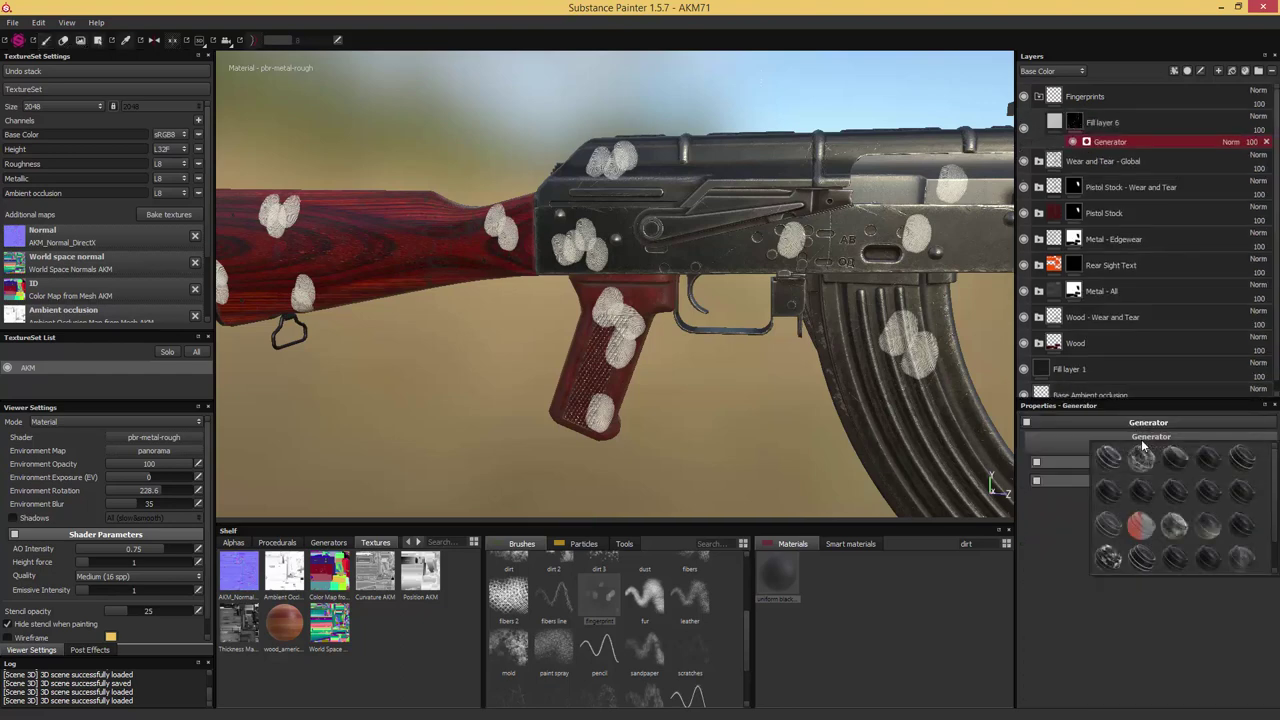
click(1175, 524)
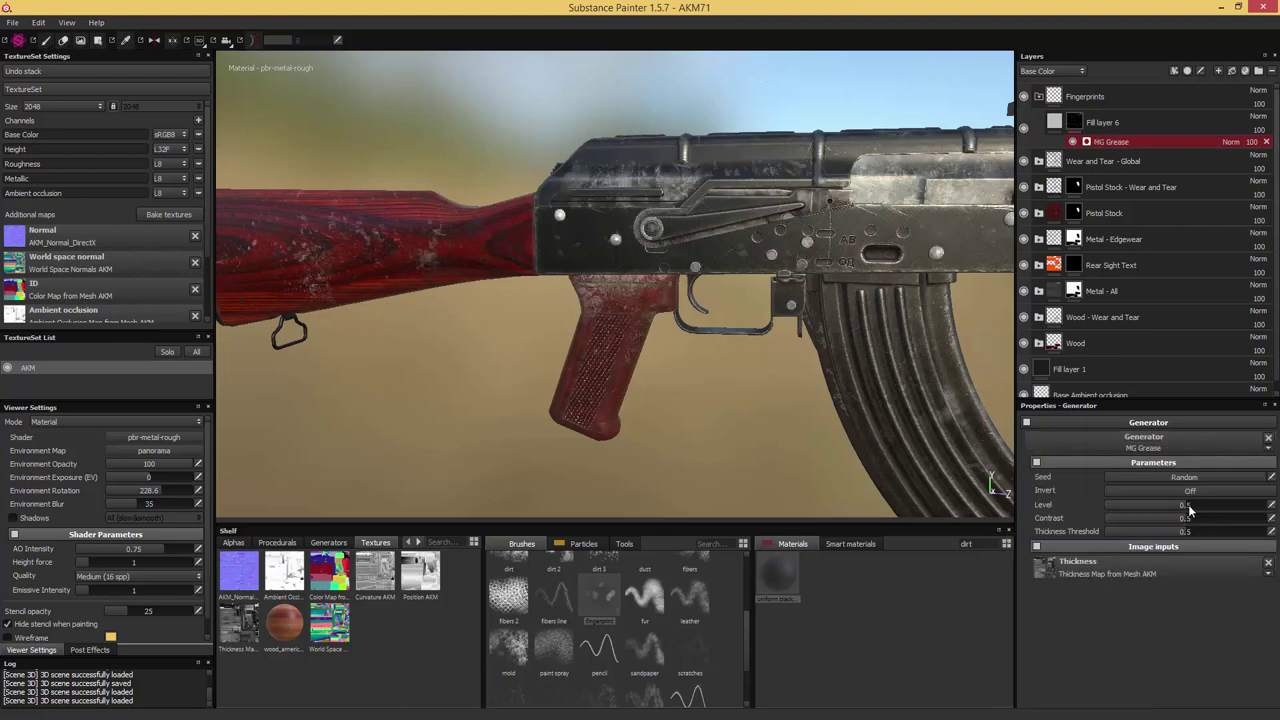
Set the MG Grease generator to Multiply blending, with its level at 0.83 and contrast at 0.6
drag(1191, 508, 1224, 506)
click(1231, 143)
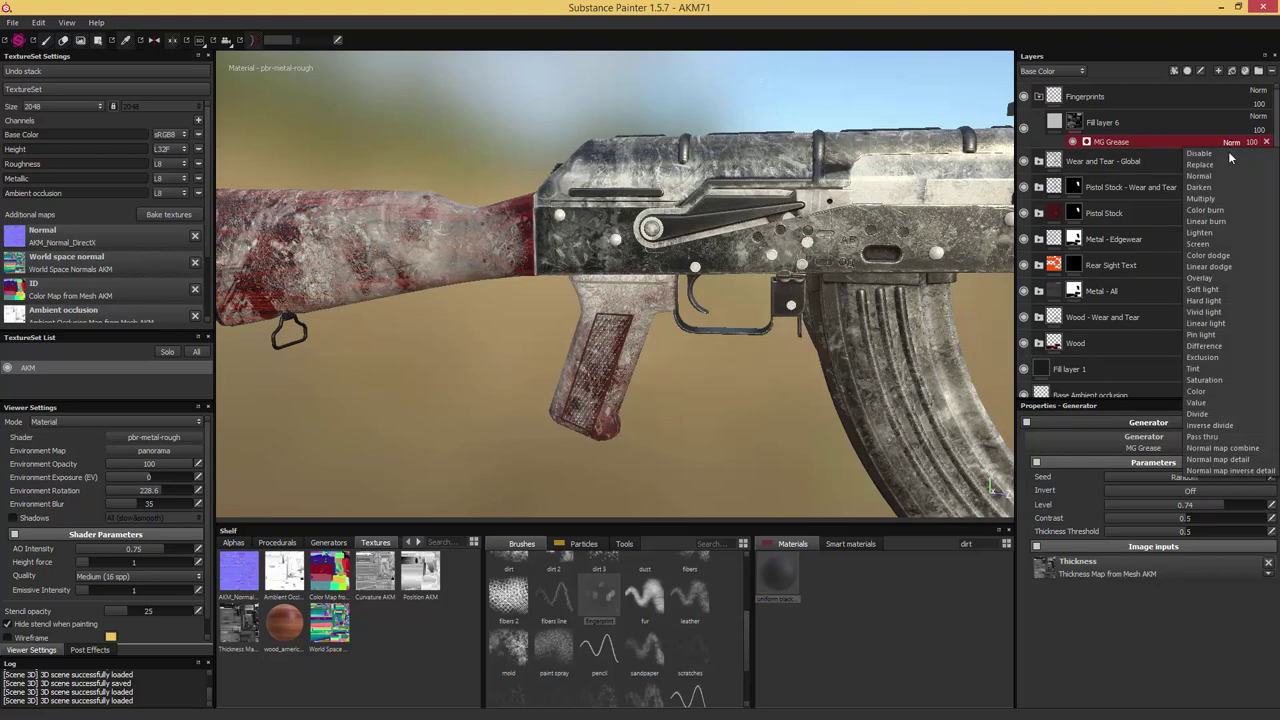
click(1214, 198)
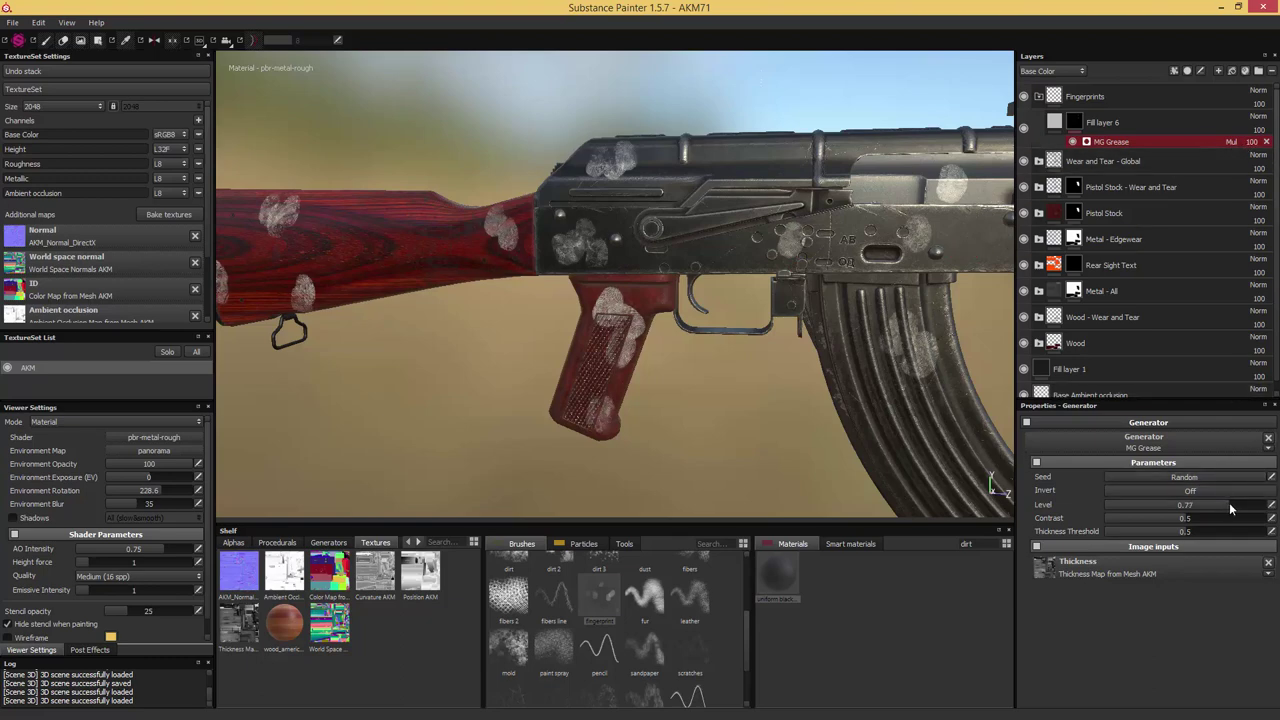
drag(1231, 504, 1241, 510)
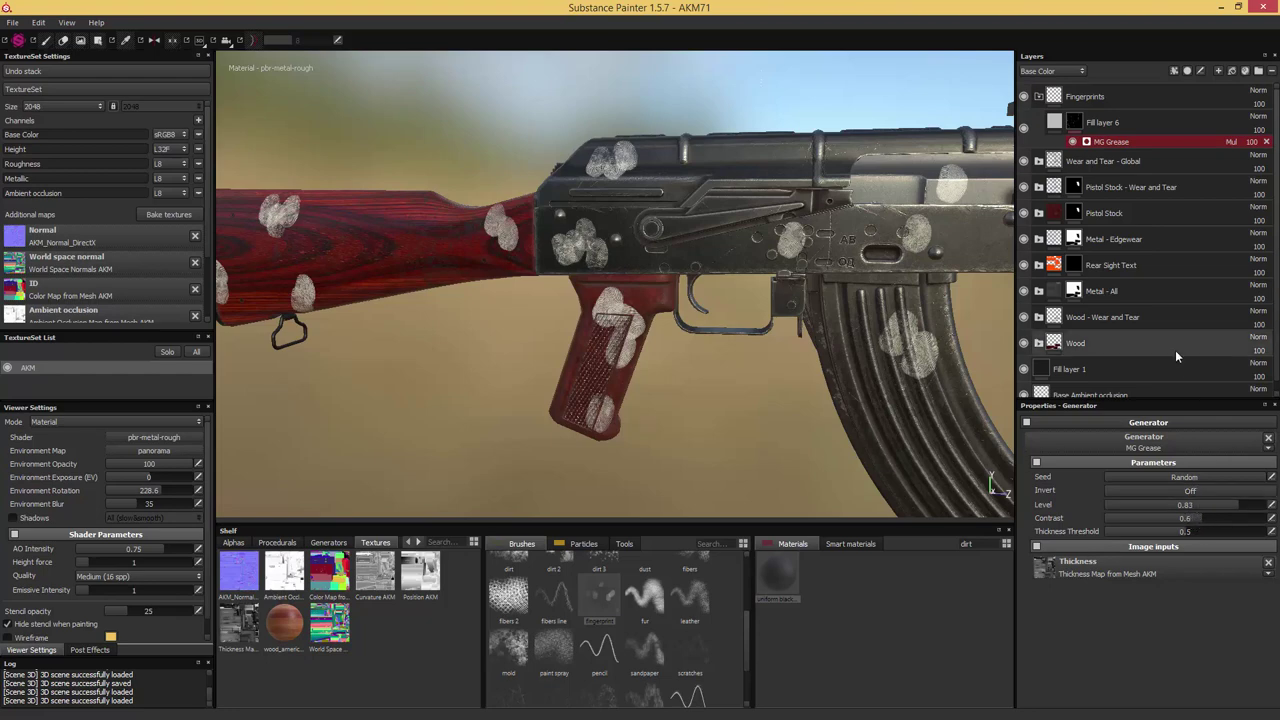
Add a second generator to the mask of Fill layer 6 and assign MG Dust to it
click(1073, 120)
right_click(1075, 120)
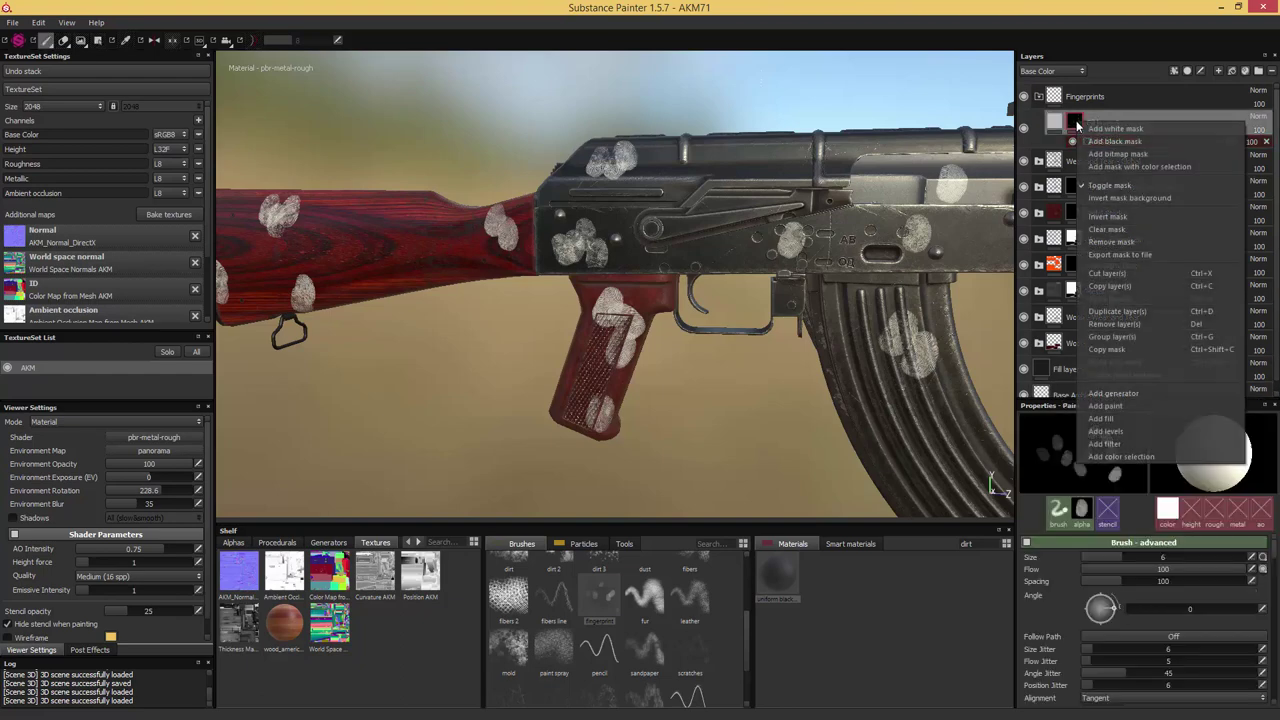
click(1128, 393)
click(1150, 440)
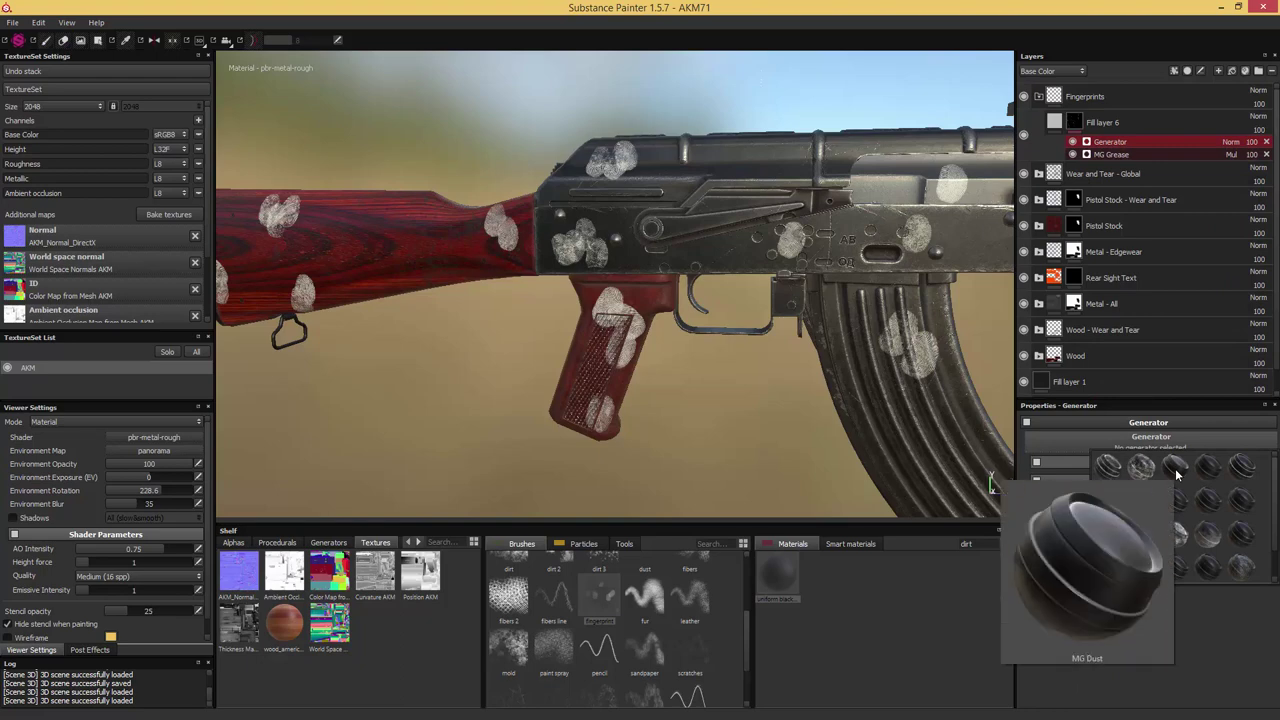
click(1176, 474)
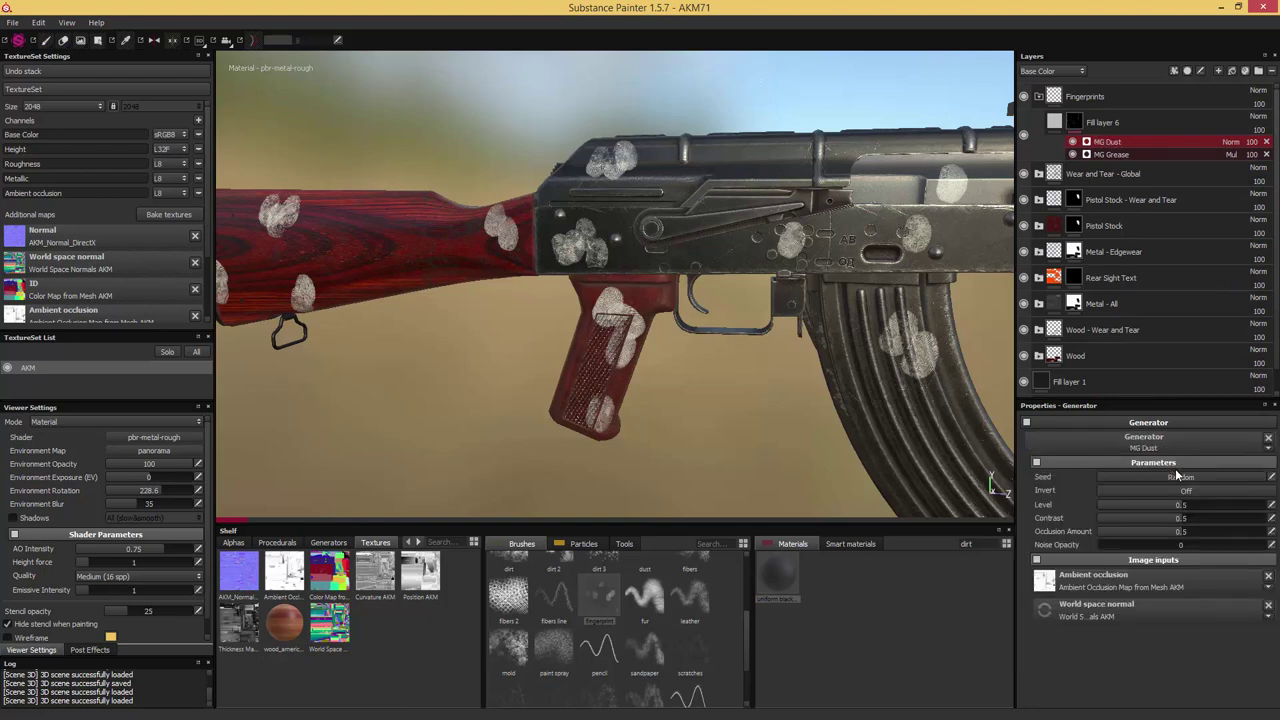
Set the MG Dust generator to Multiply blending and raise its level to 0.65
click(1228, 144)
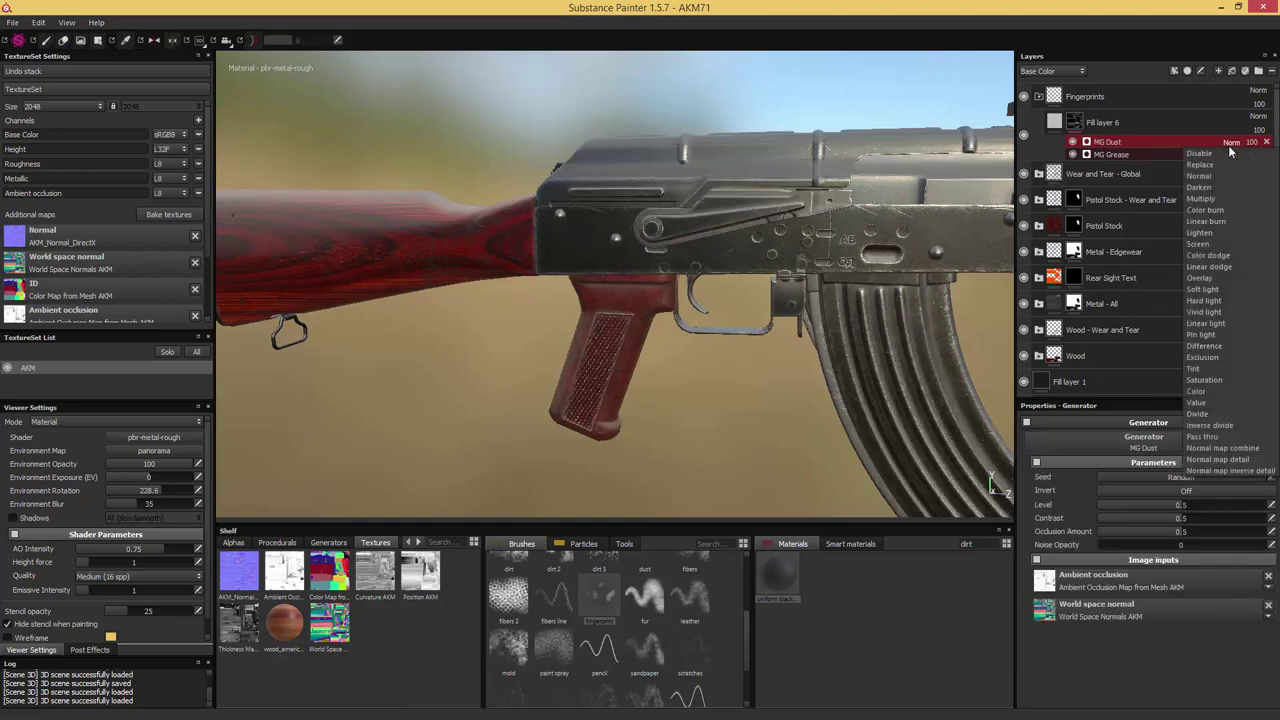
click(1205, 197)
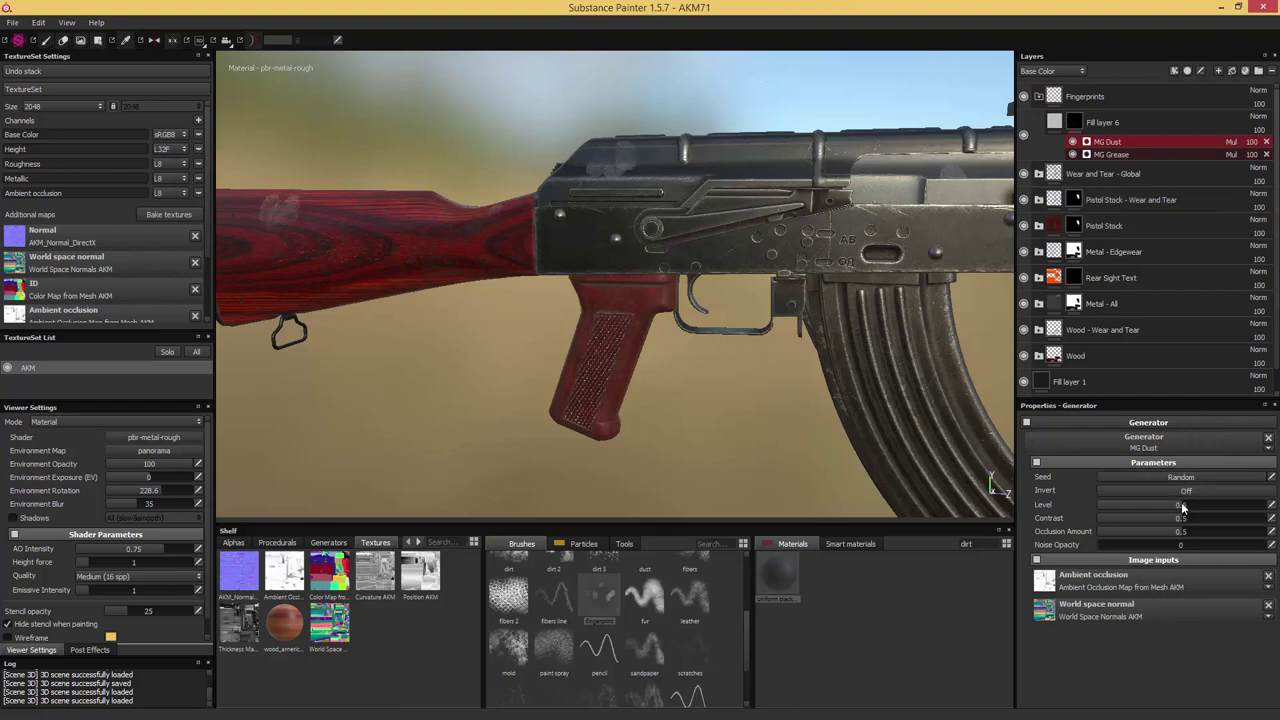
drag(1185, 510, 1205, 504)
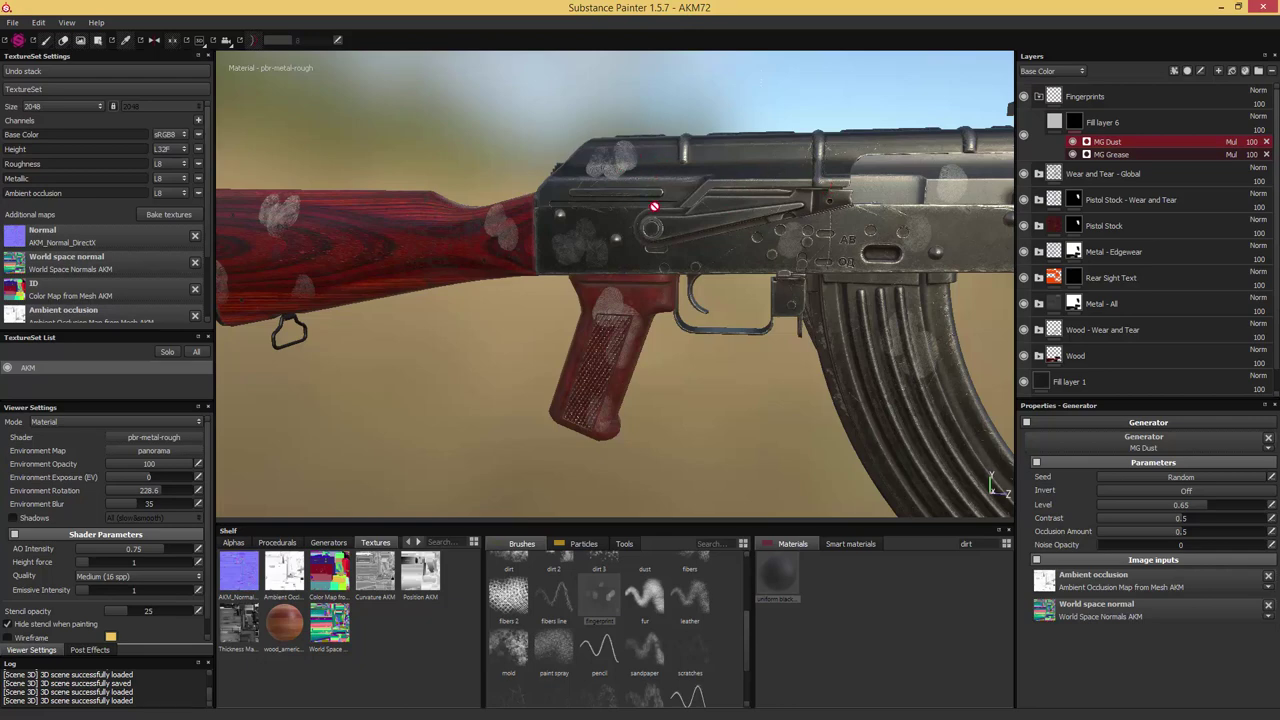
Turn off the color and metal channels of Fill layer 6 and check the fingerprints on the receiver and grip
click(1063, 125)
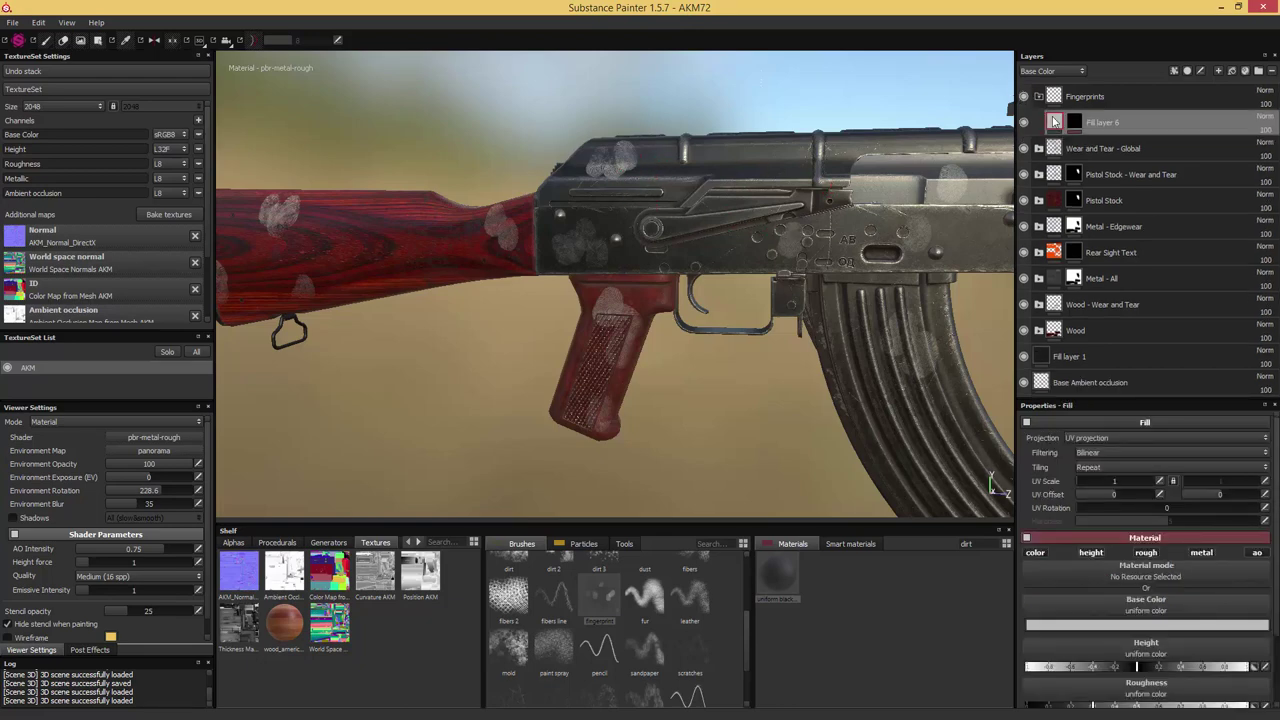
click(1037, 552)
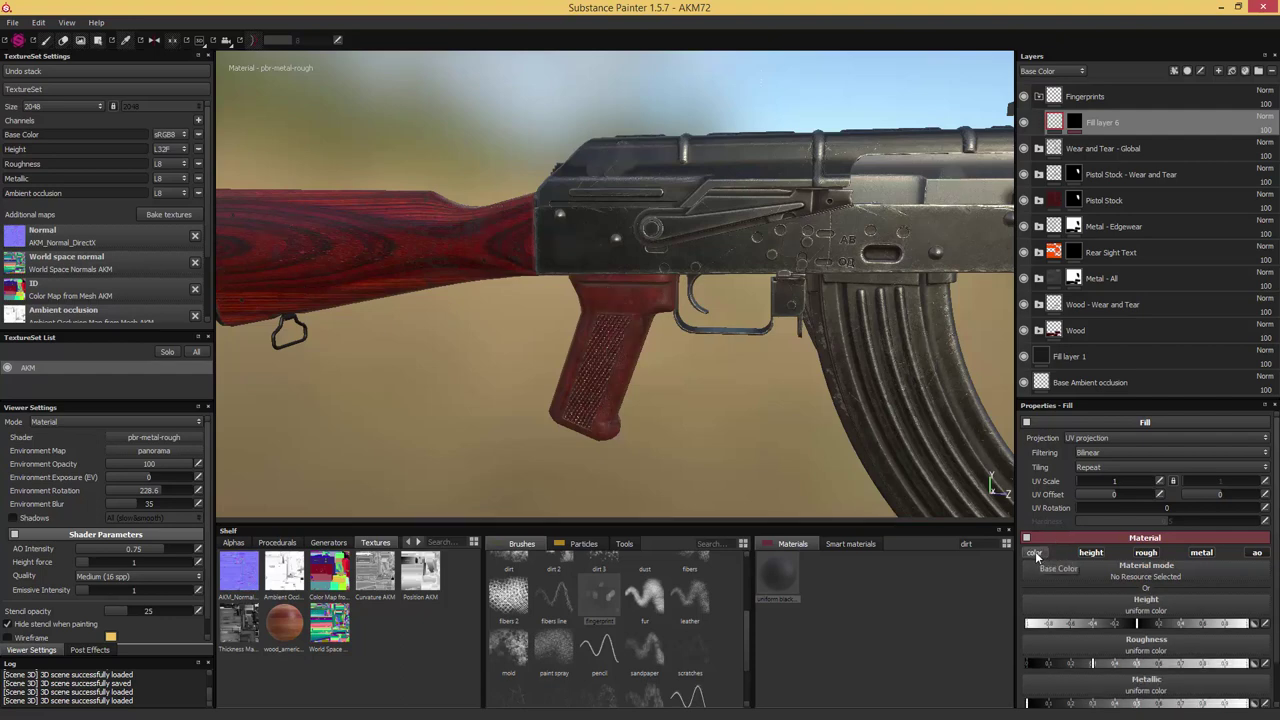
click(1202, 554)
alt+drag(788, 402, 858, 404)
scroll(858, 404, up, 3)
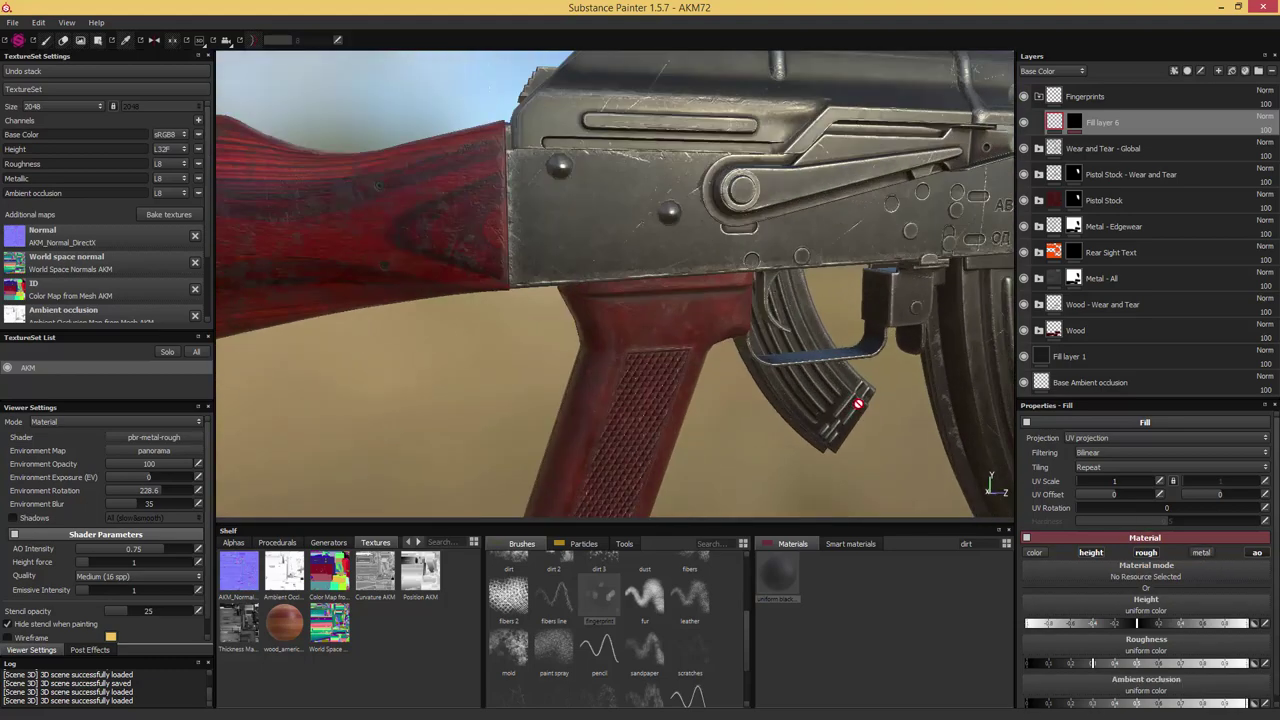
alt+middle_drag(798, 378, 831, 466)
alt+drag(831, 466, 823, 411)
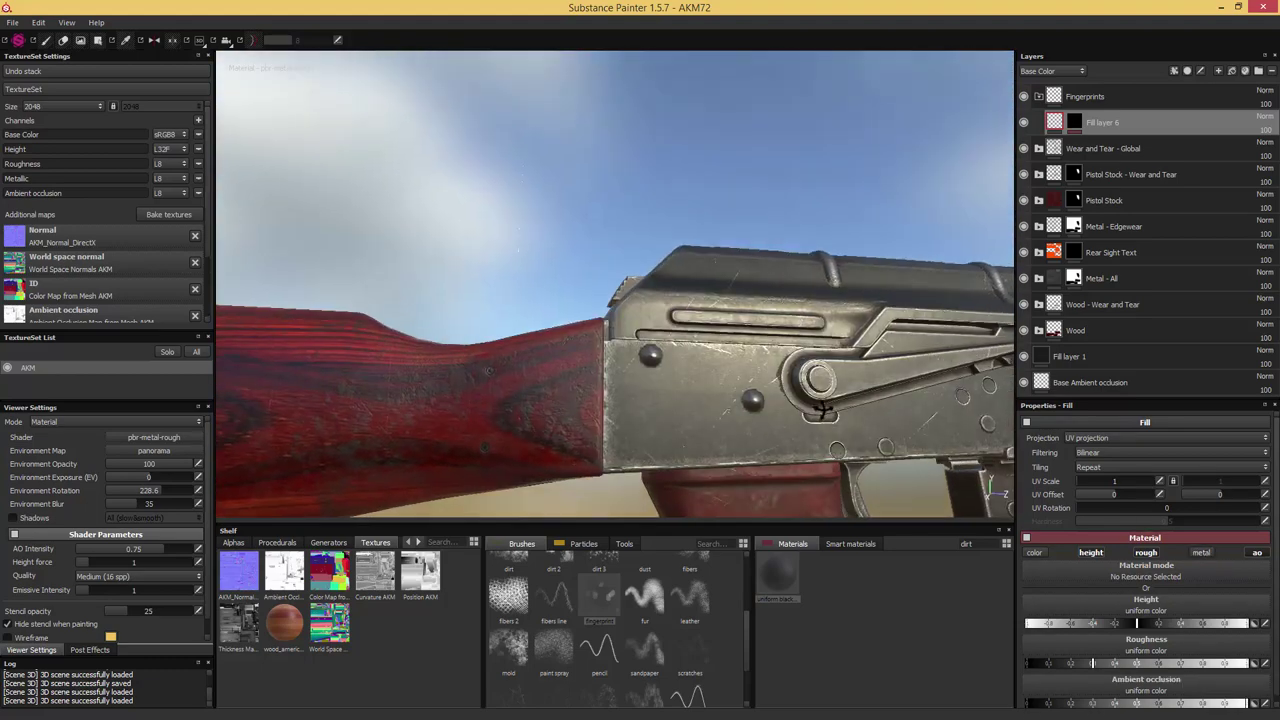
alt+middle_drag(831, 459, 809, 417)
alt+drag(809, 416, 812, 424)
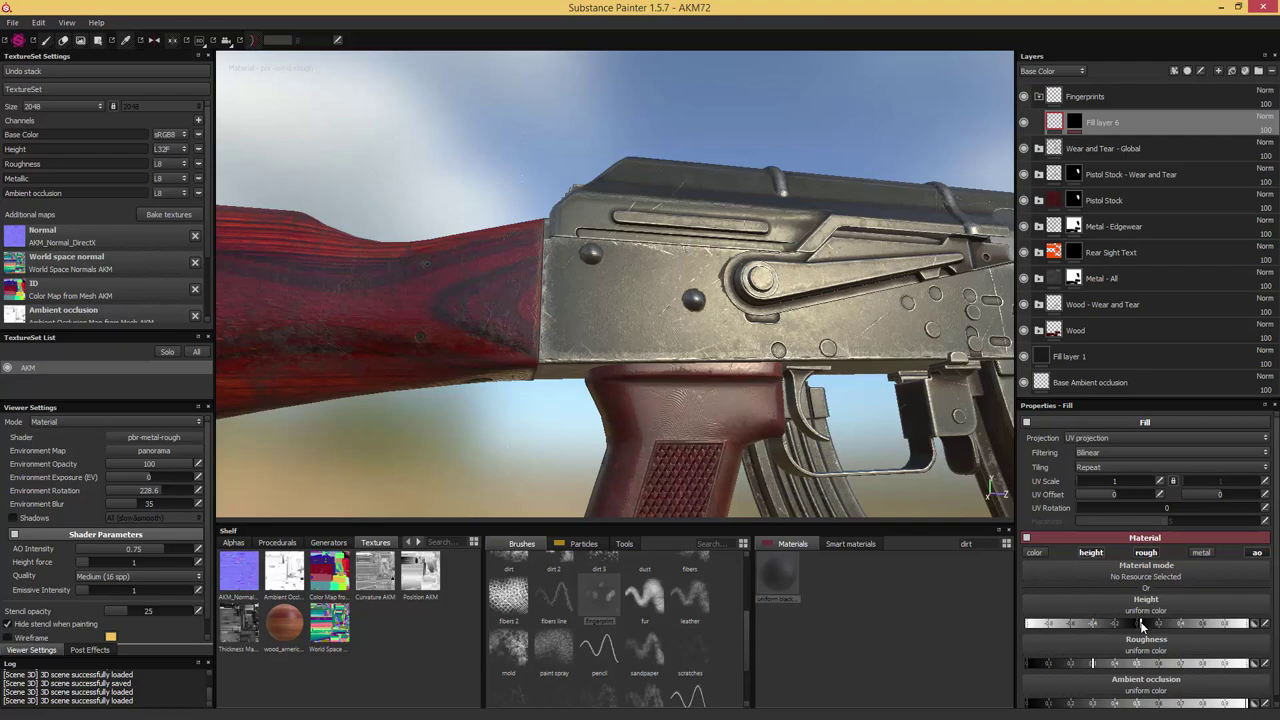
Raise the fill layer's height slightly above zero and lower its roughness to about 0.2
alt+drag(856, 357, 866, 374)
scroll(868, 375, up, 3)
mouse_move(866, 376)
shift+right_down()
mouse_move(851, 374)
mouse_move(866, 374)
shift+right_up()
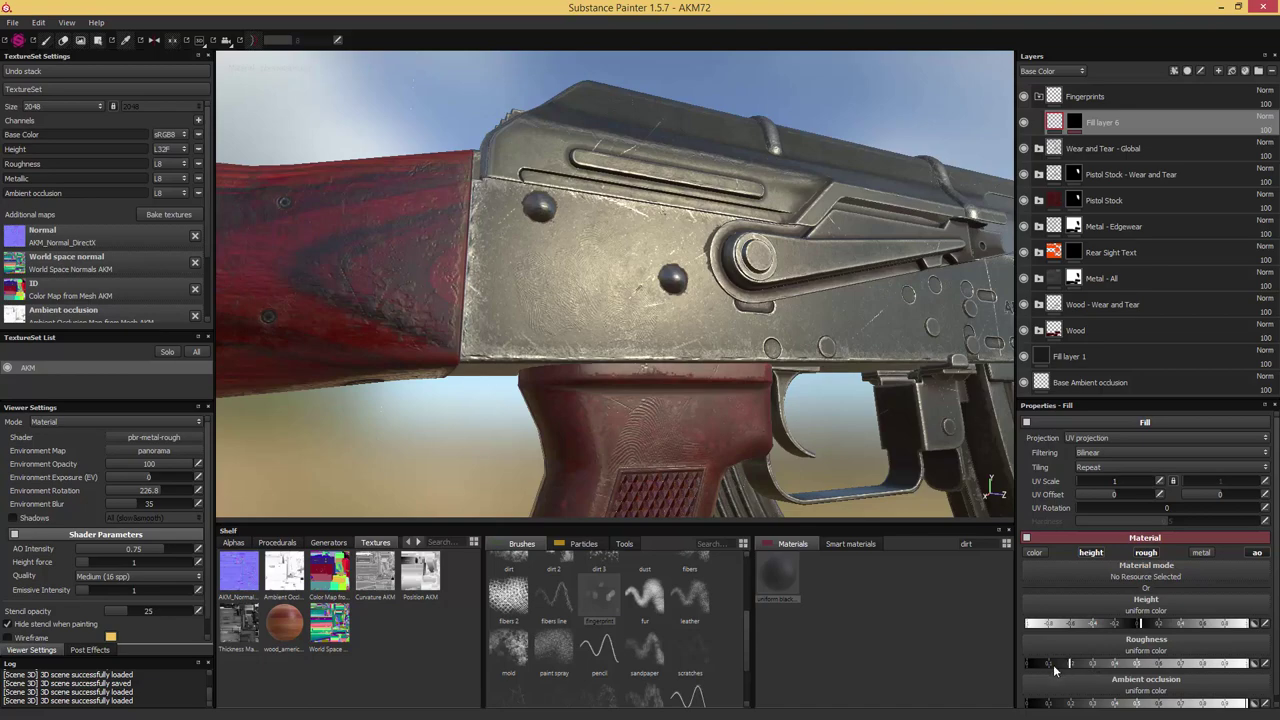
Inspect the fingerprints on the dust cover's rear face under rotated lighting and reduce the fill layer's height value slightly
alt+drag(671, 320, 600, 440)
shift+right_drag(600, 440, 730, 368)
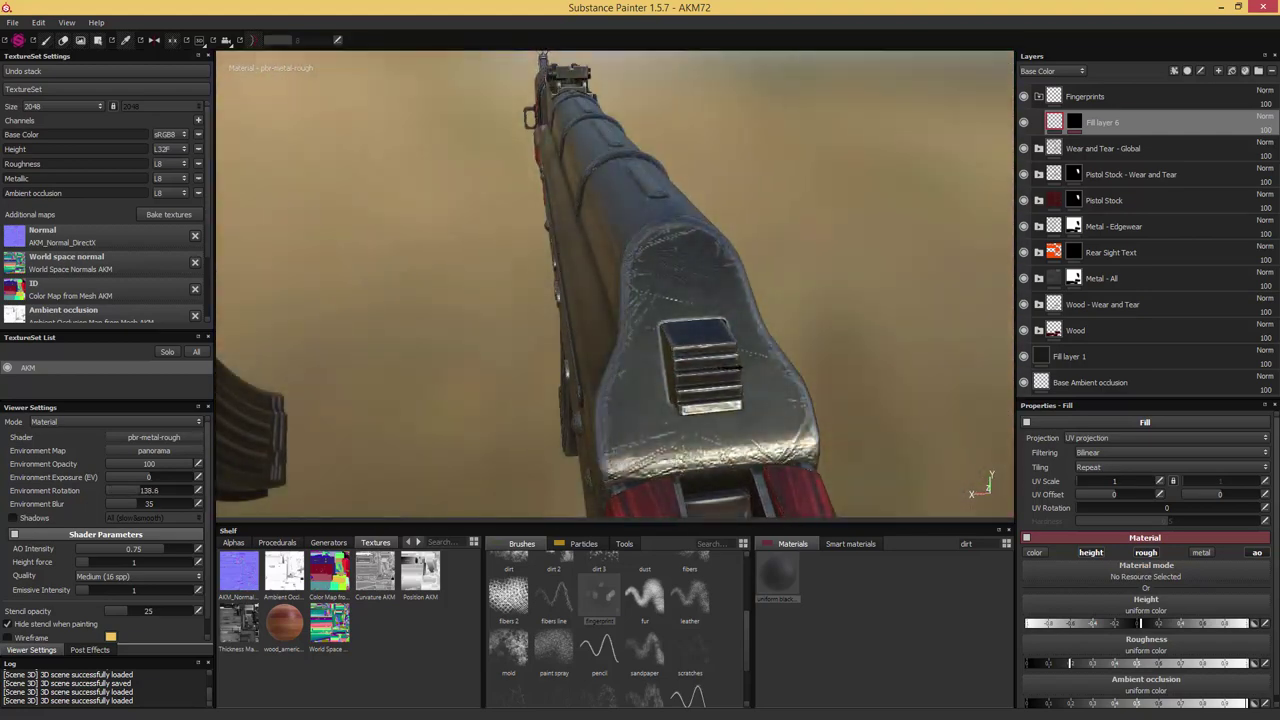
alt+drag(600, 375, 967, 478)
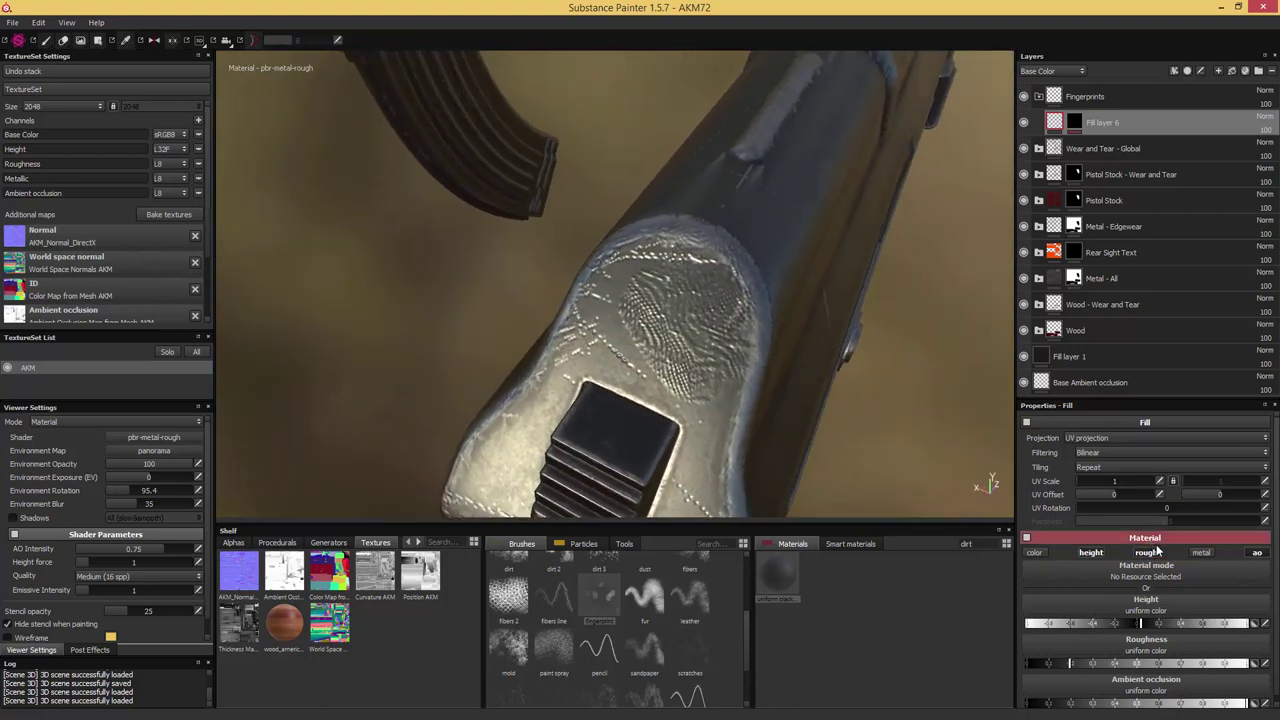
click(1265, 624)
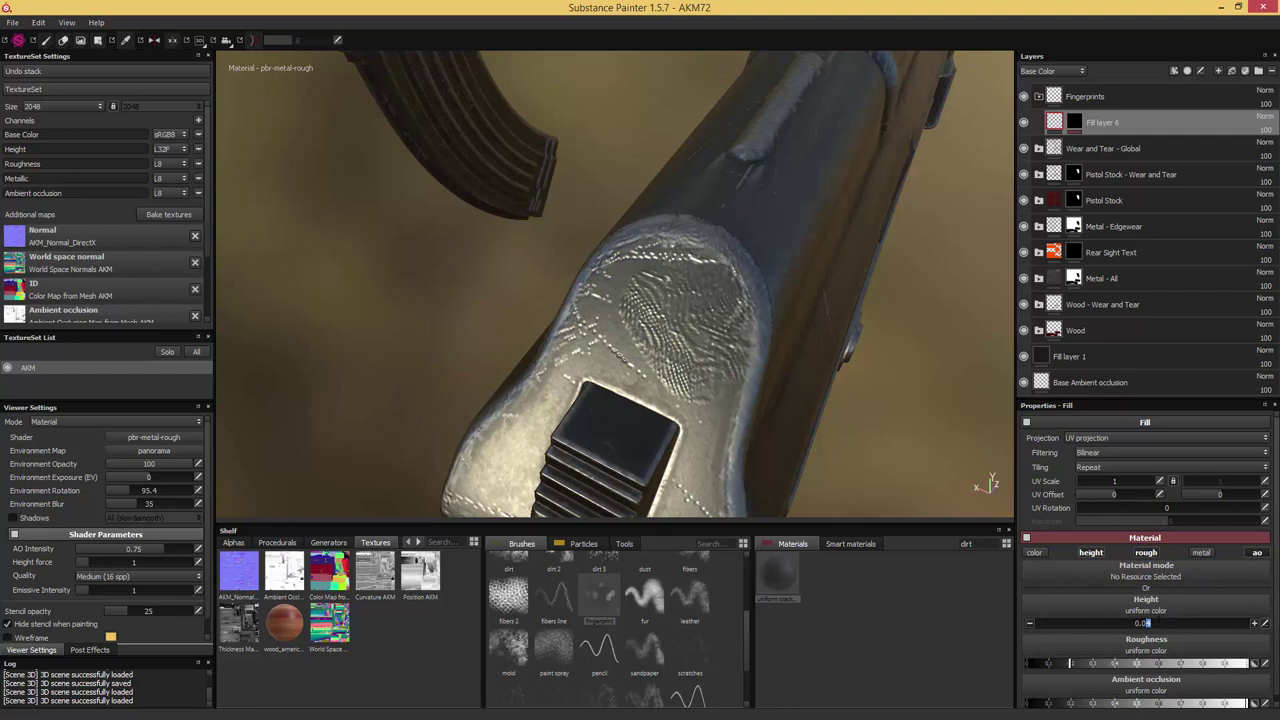
key(Return)
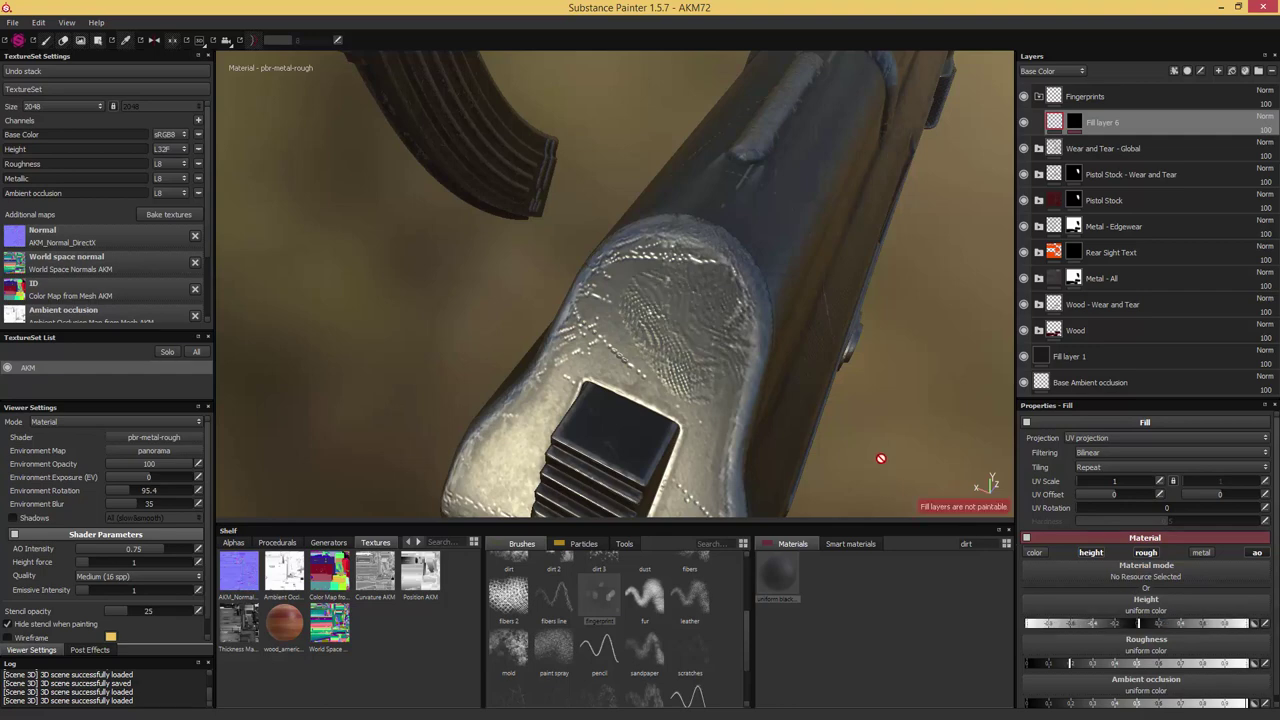
Create a new folder above the Fingerprints folder and name it Dust
mouse_move(889, 463)
alt+mouse_down()
mouse_move(789, 429)
mouse_move(824, 423)
alt+mouse_up()
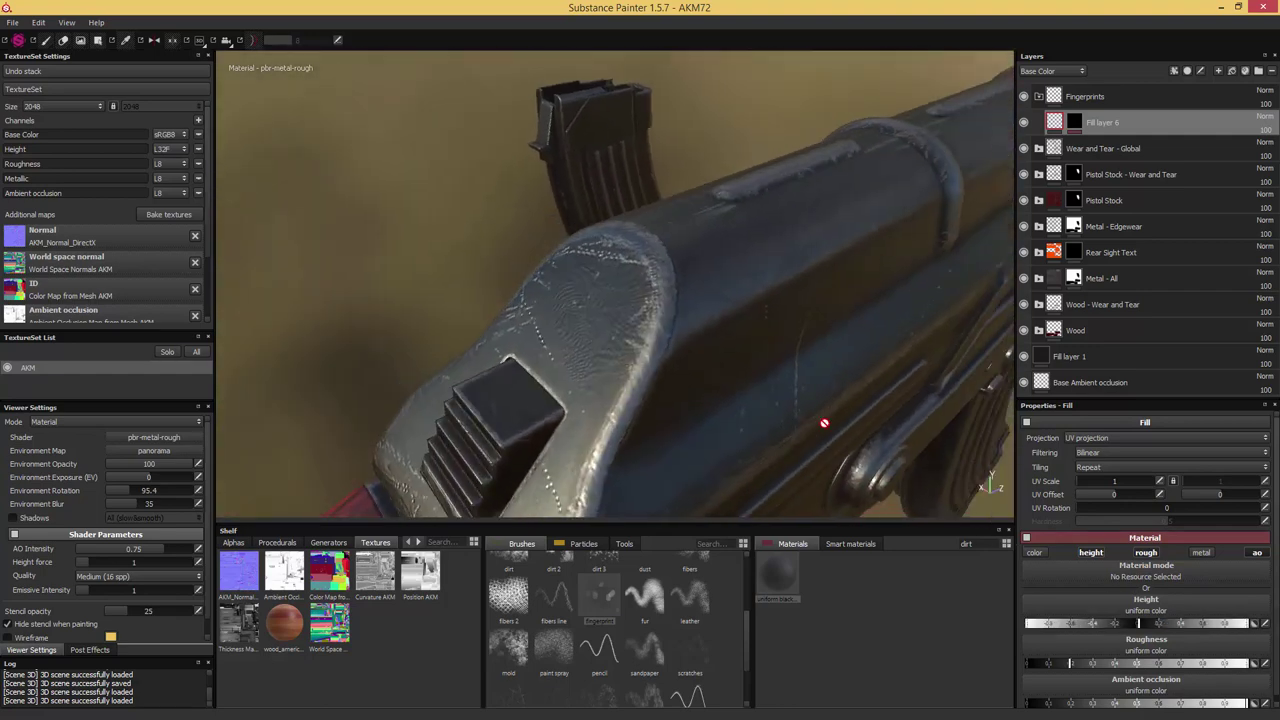
alt+drag(636, 340, 794, 320)
shift+right_drag(794, 320, 935, 338)
alt+drag(935, 338, 850, 342)
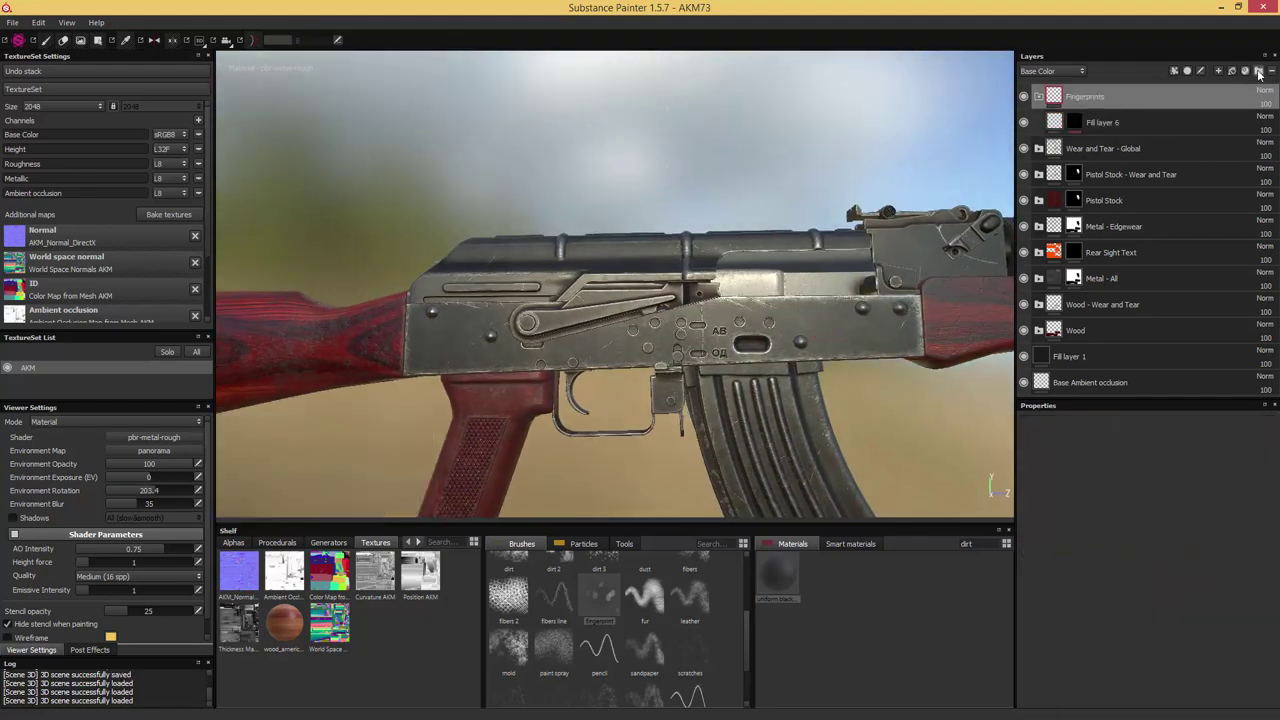
click(1259, 72)
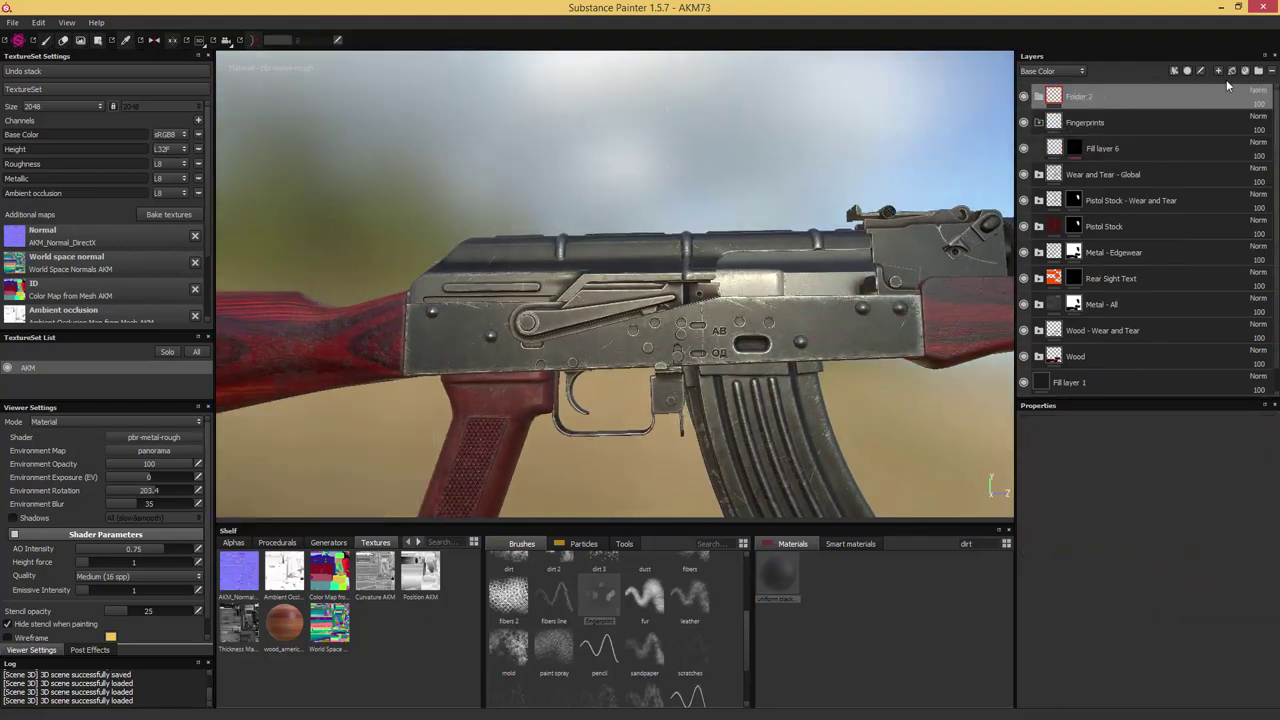
double_click(1078, 97)
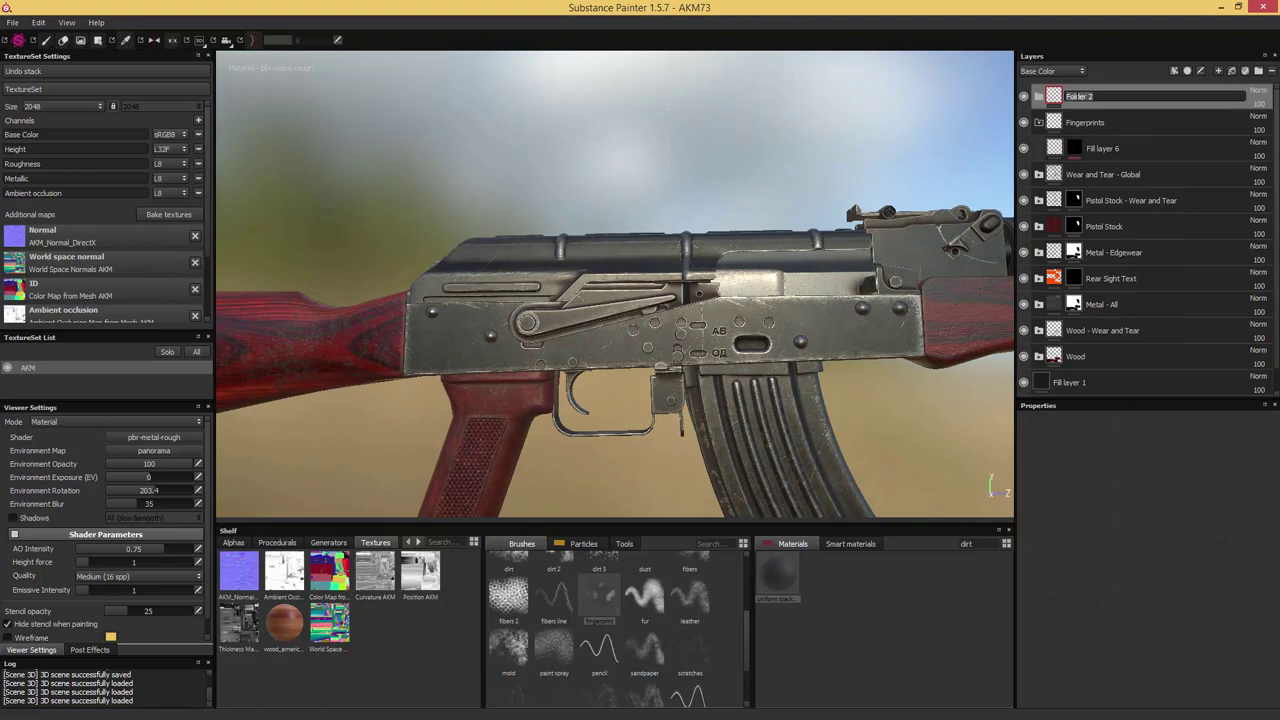
text(Durt)
key(Return)
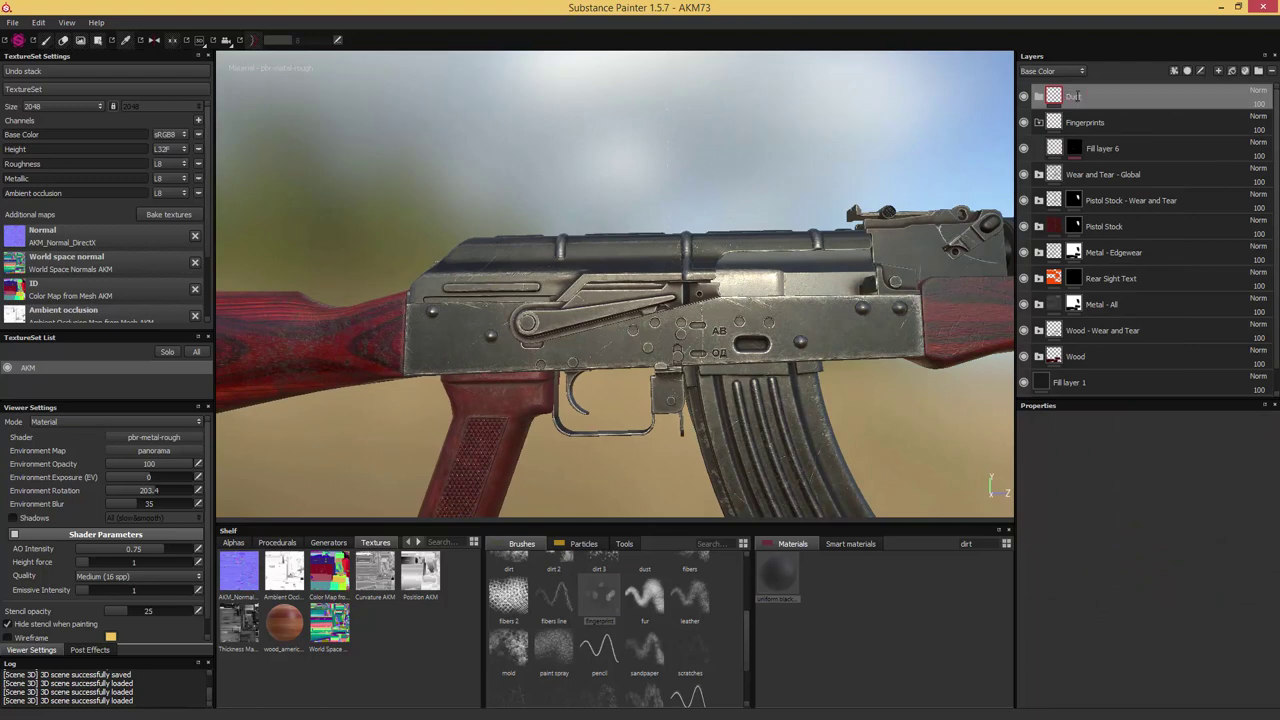
Add a fill layer inside the Dust folder and set its base color to a dusty brown, RGB 0.224, 0.143, 0.074
click(1232, 72)
drag(1080, 97, 1090, 124)
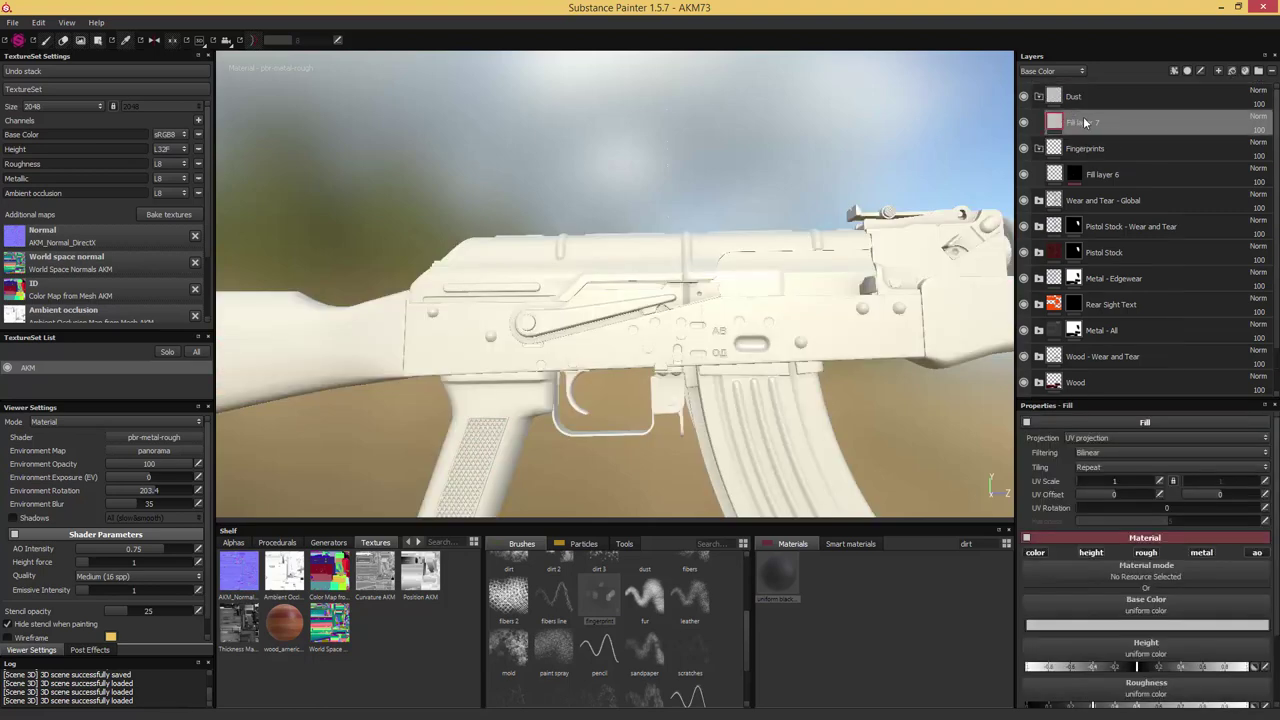
click(1103, 627)
click(1033, 622)
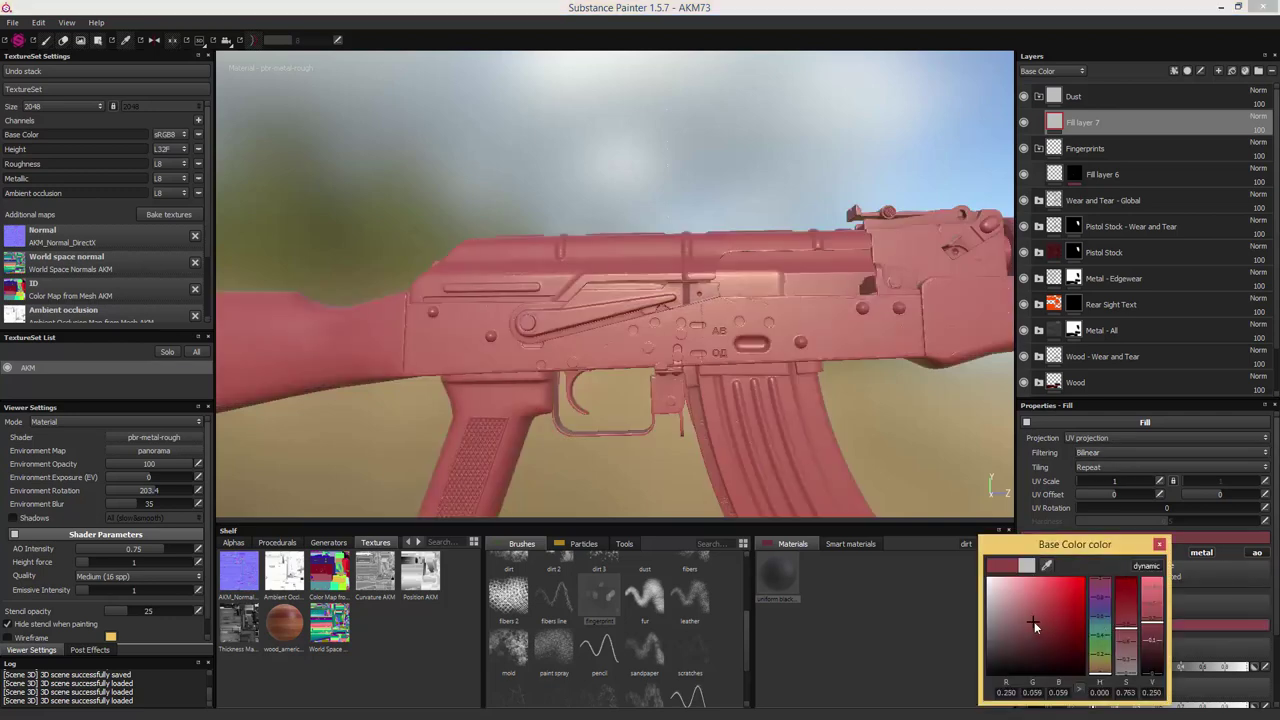
click(1101, 664)
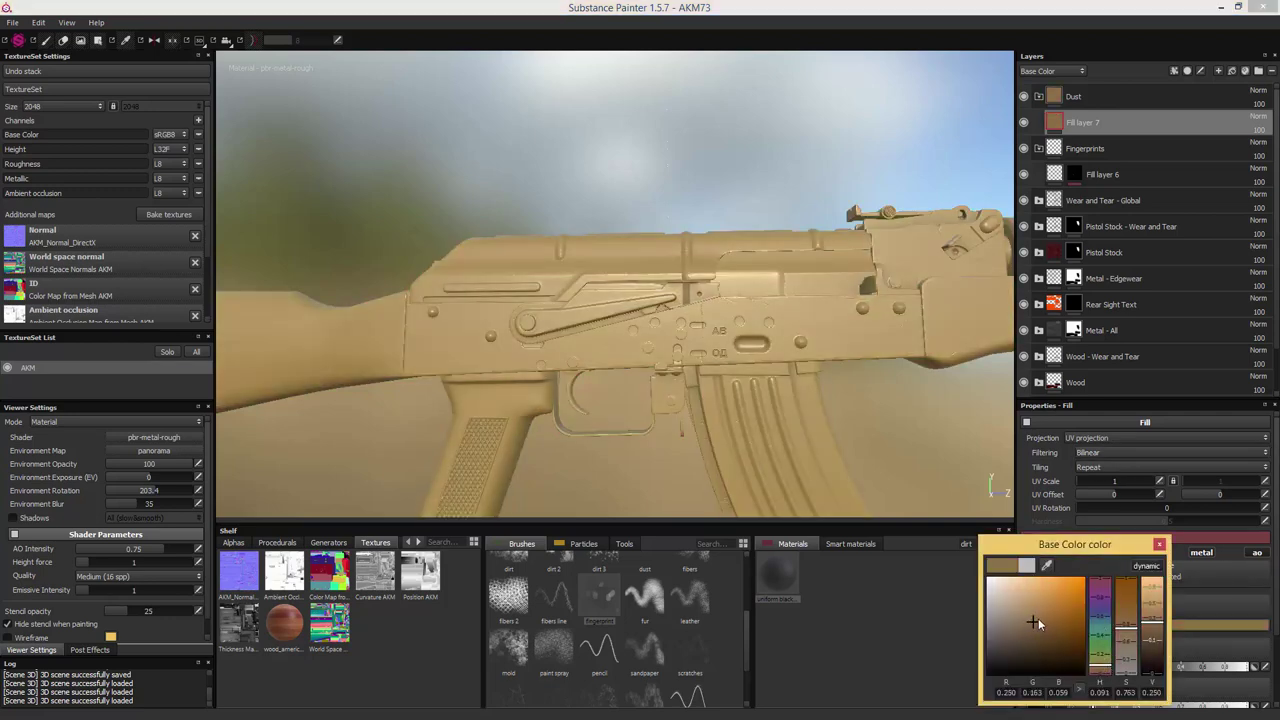
drag(1019, 620, 1024, 625)
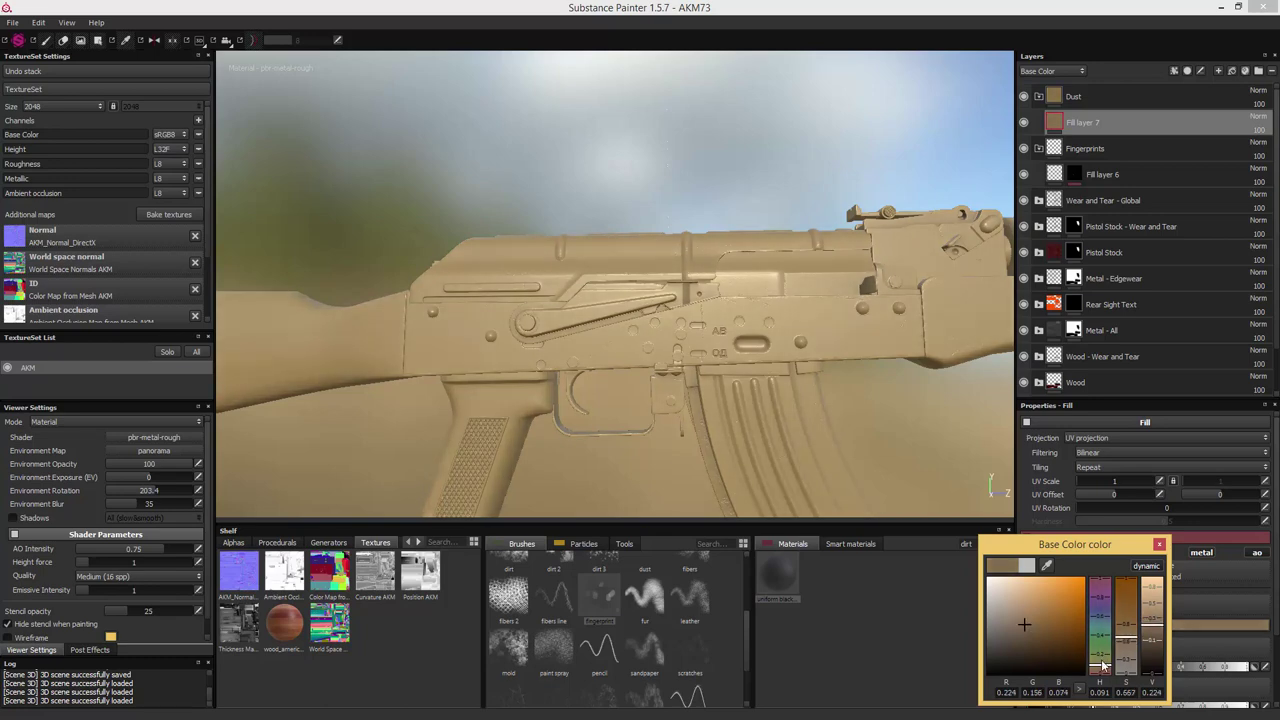
drag(1100, 668, 1101, 671)
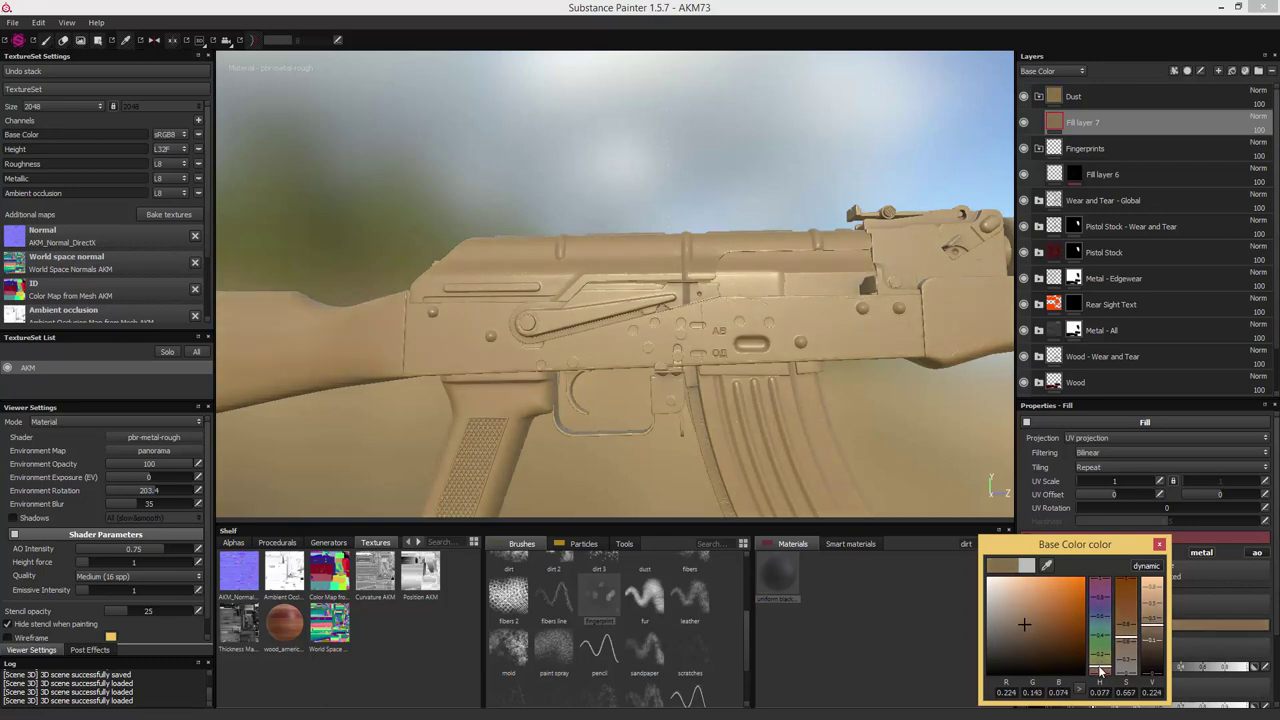
click(1161, 544)
Give the dust fill layer a black mask driven by an MG Dirt generator
right_click(1057, 127)
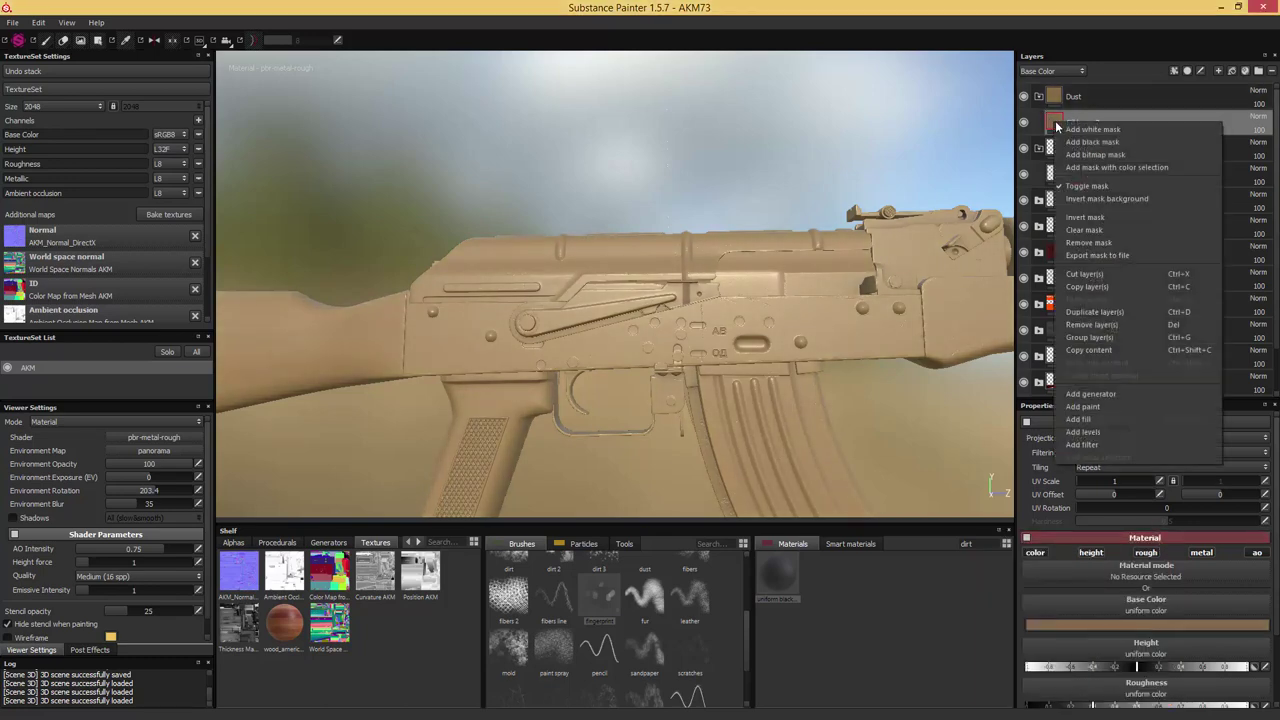
click(1090, 141)
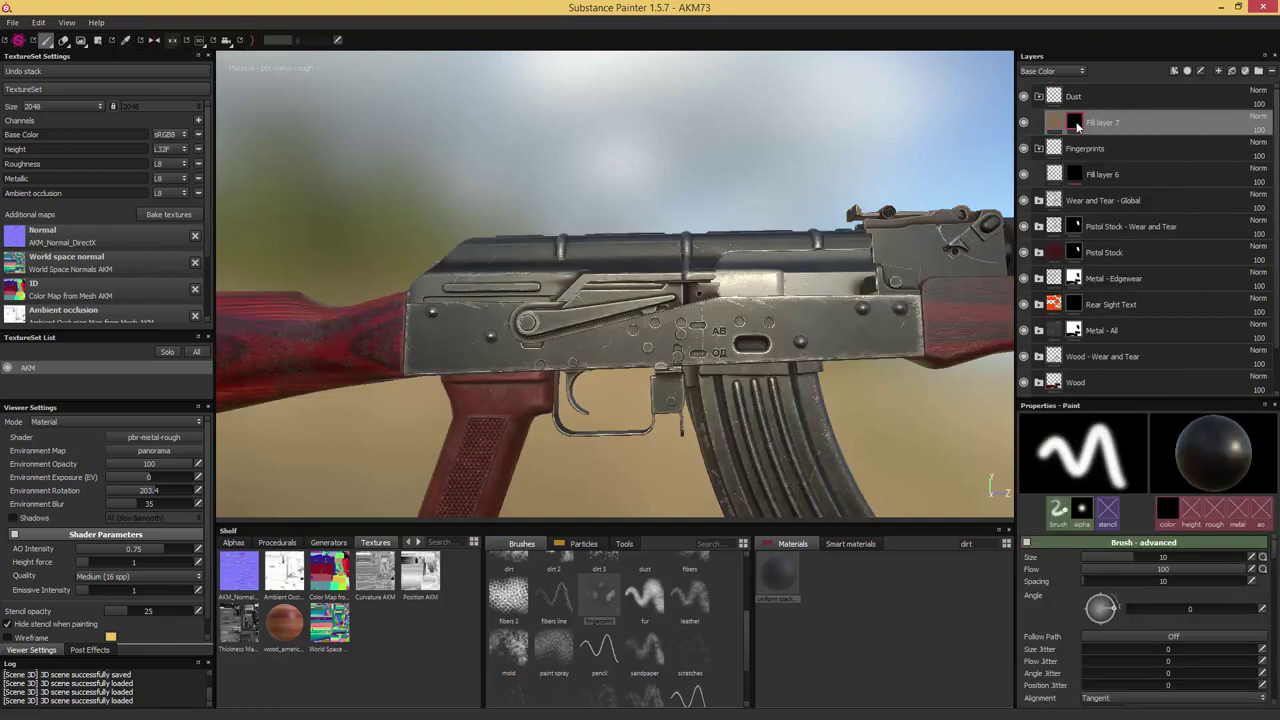
right_click(1077, 126)
click(1146, 397)
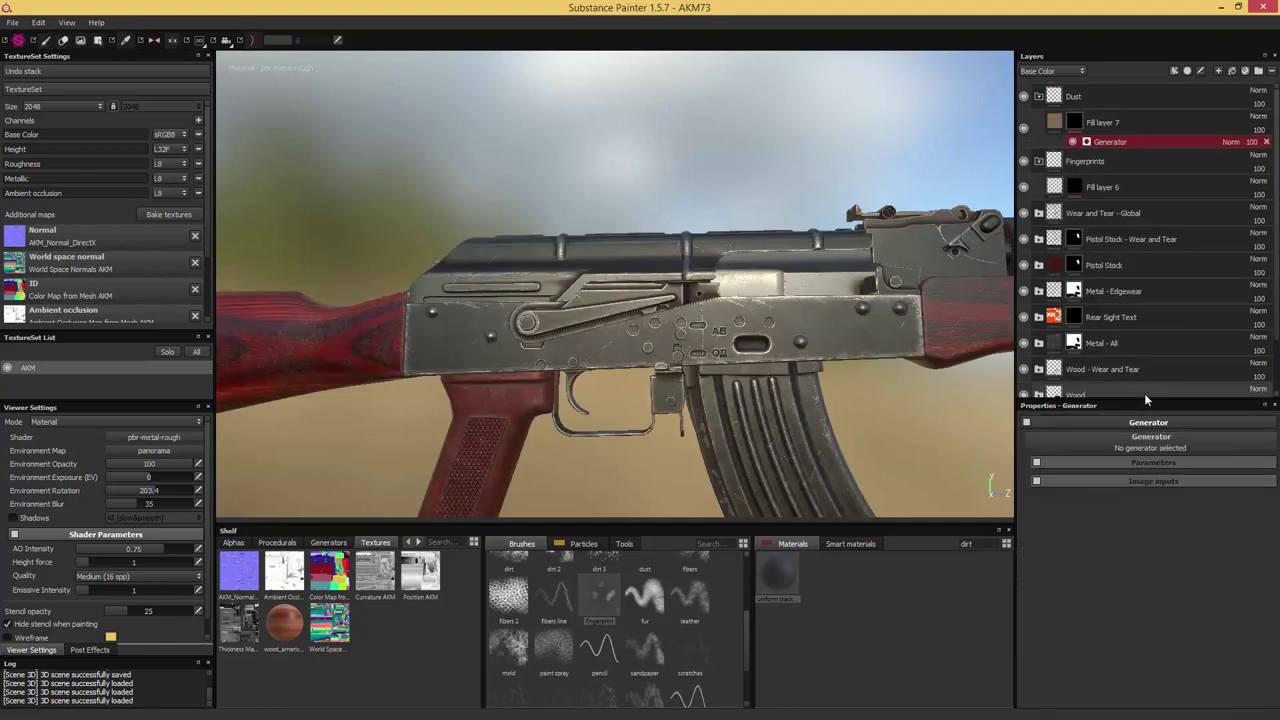
click(1148, 440)
click(1110, 464)
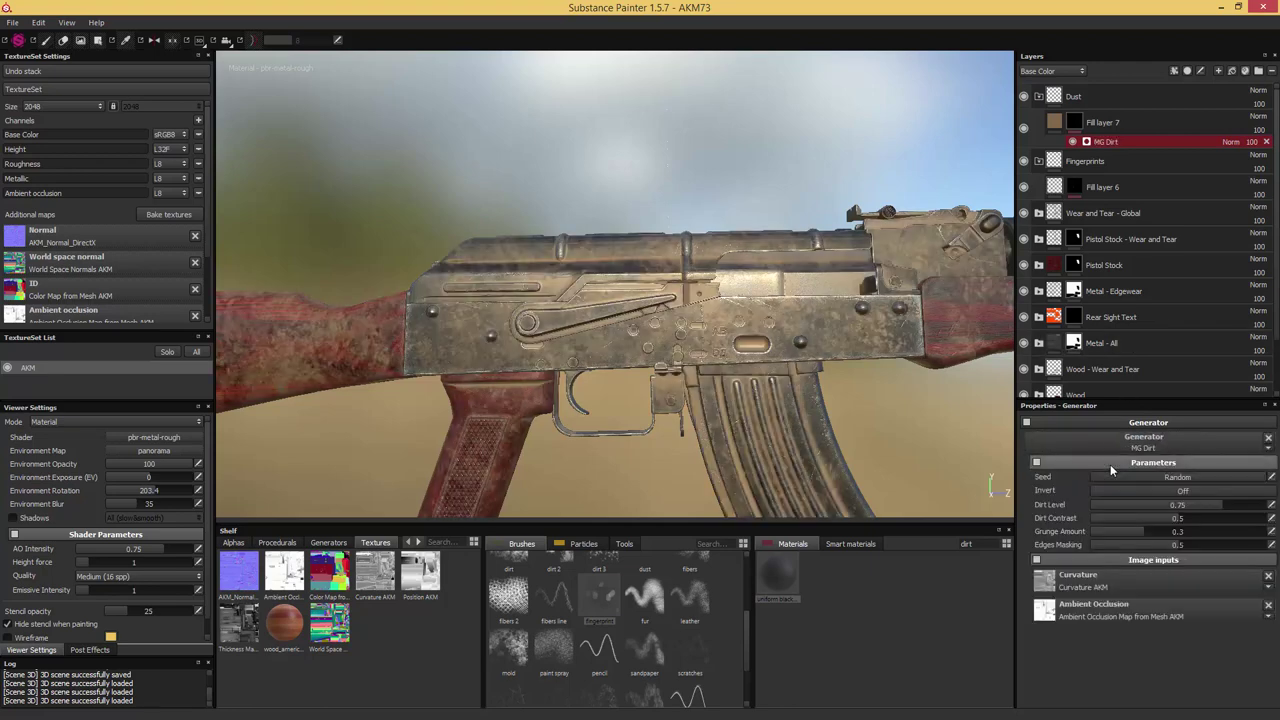
Add an MG Mask Builder generator above MG Dirt in the mask, blend it with Multiply and compare the result with it off and on
right_click(1076, 122)
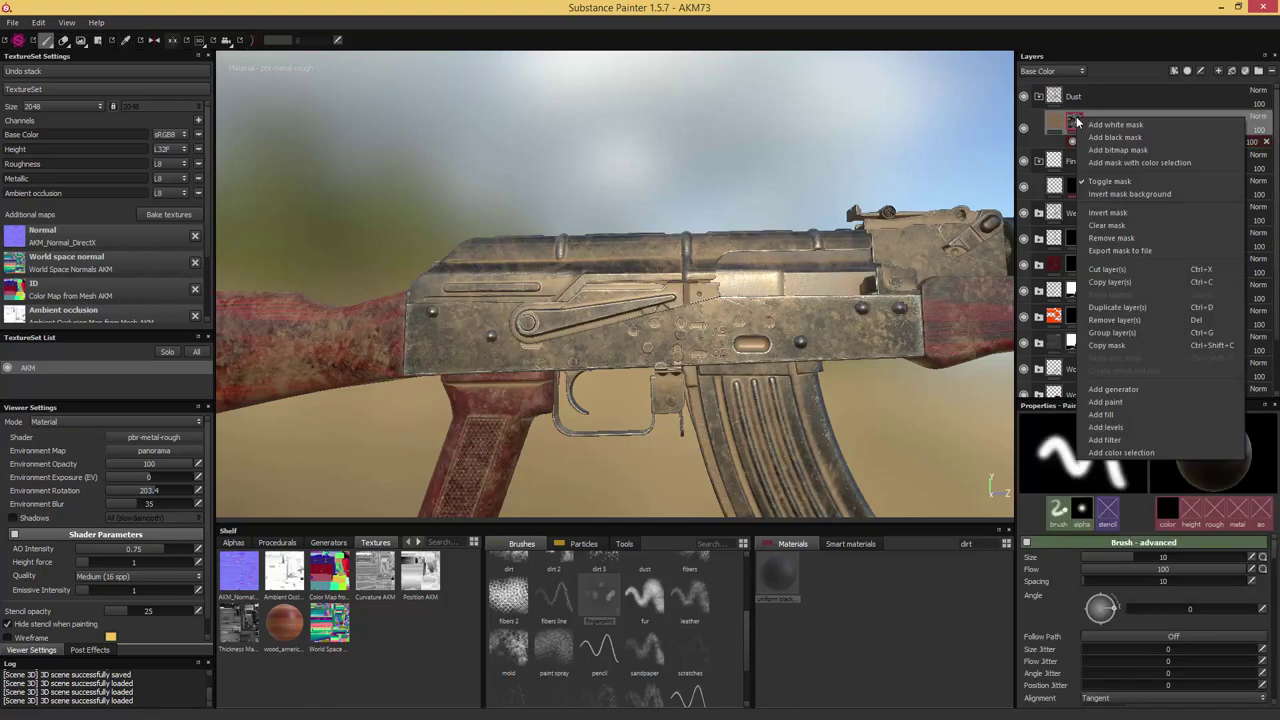
click(1114, 389)
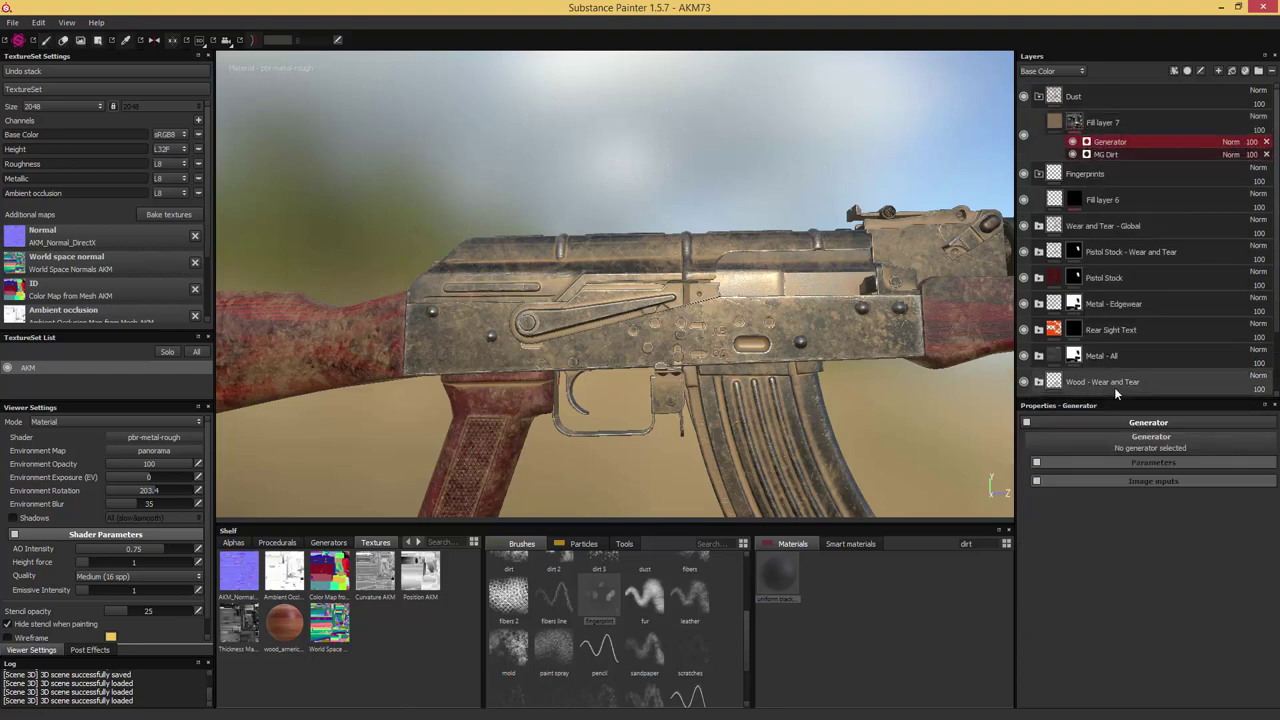
click(1137, 440)
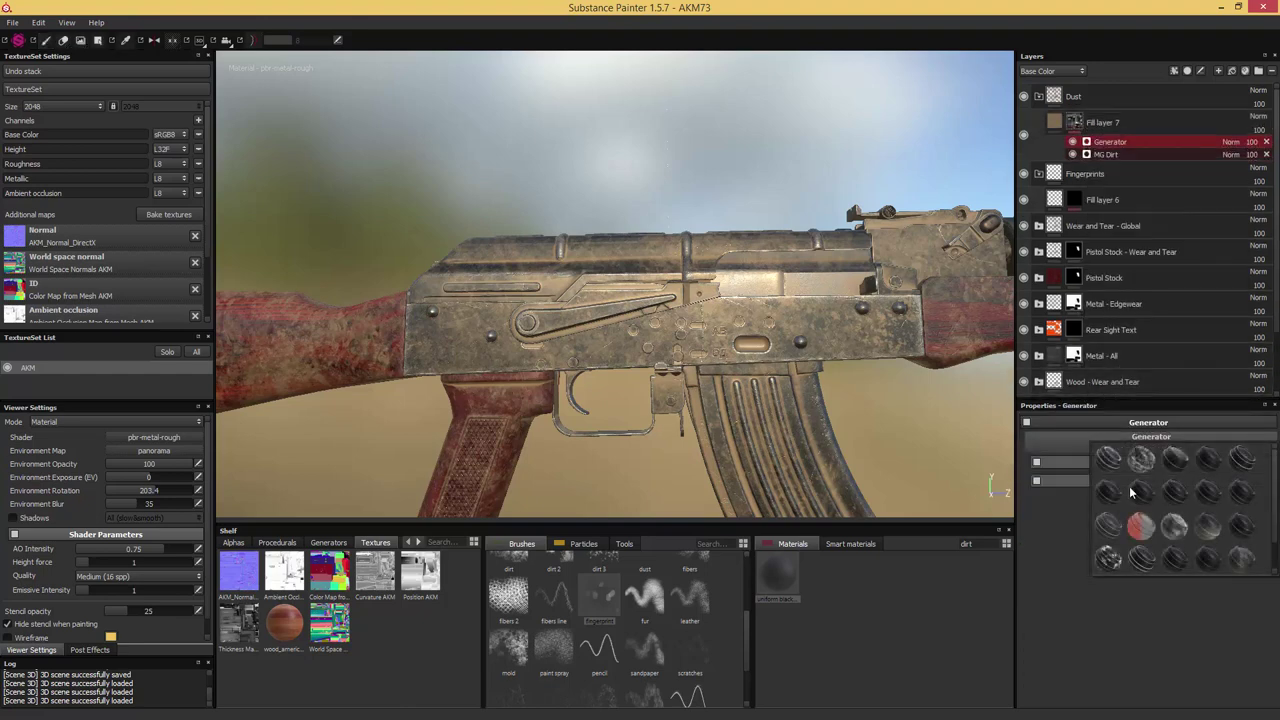
click(1107, 559)
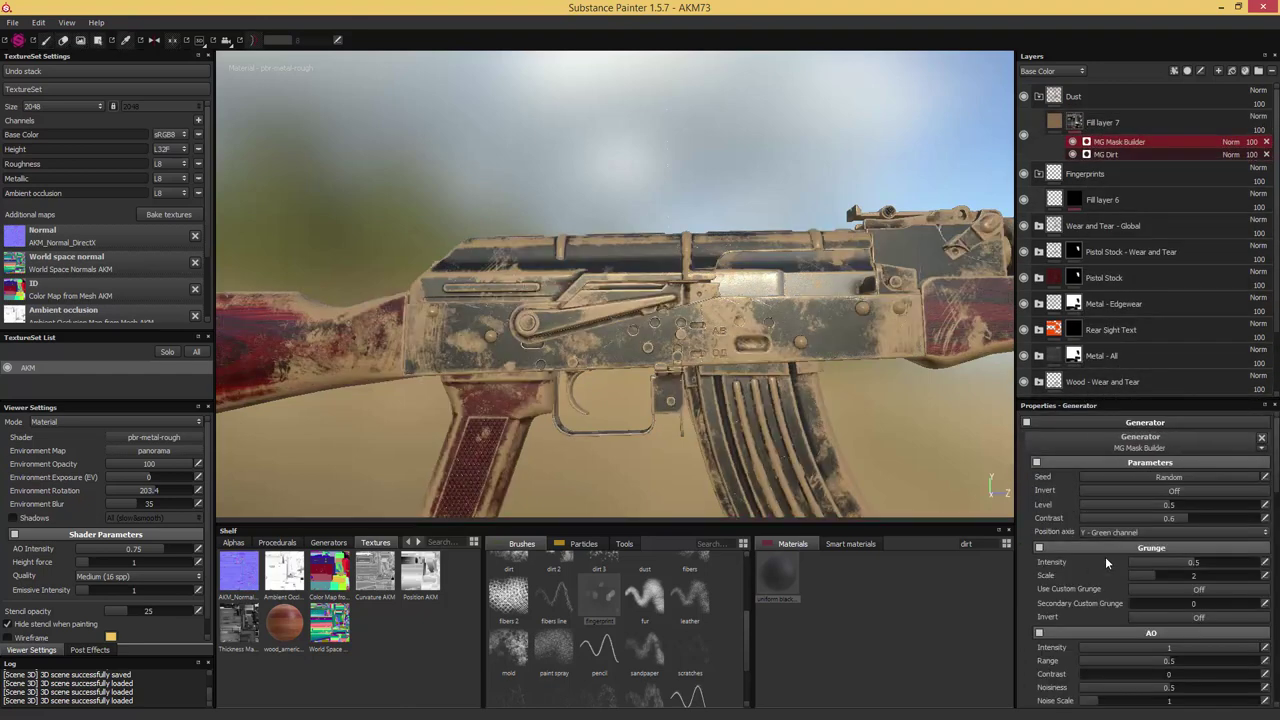
click(1229, 143)
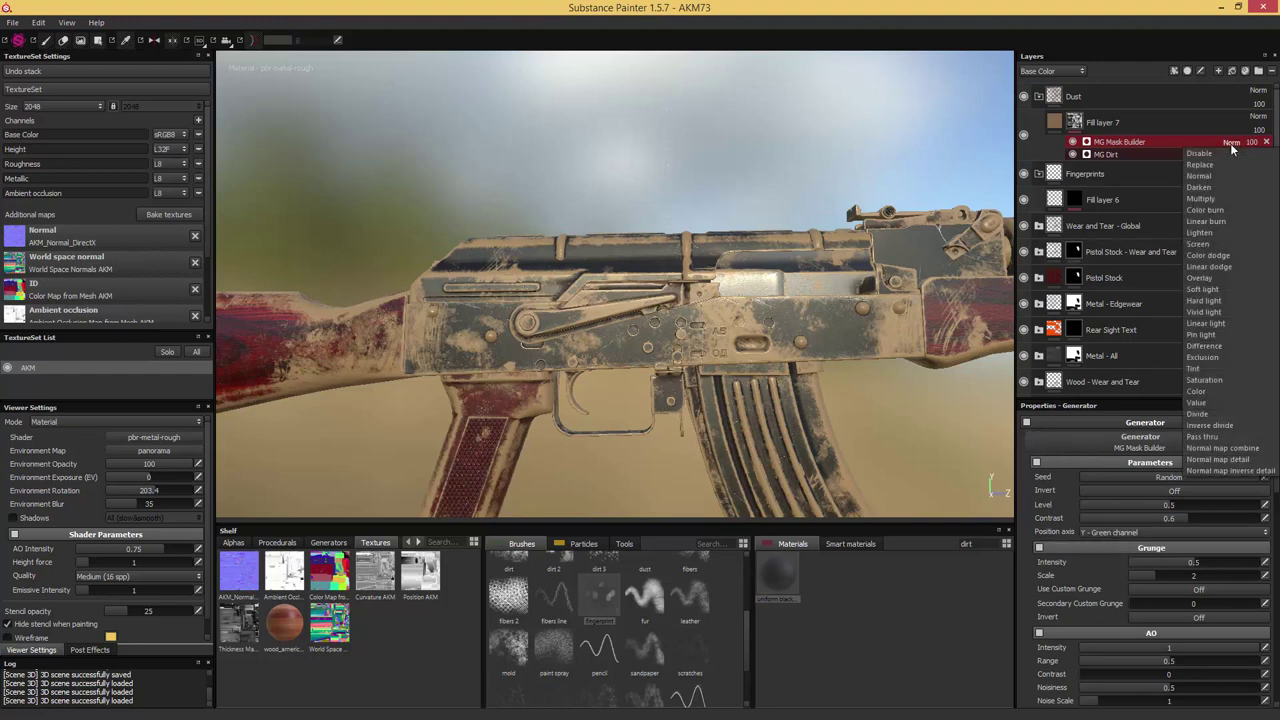
click(1202, 198)
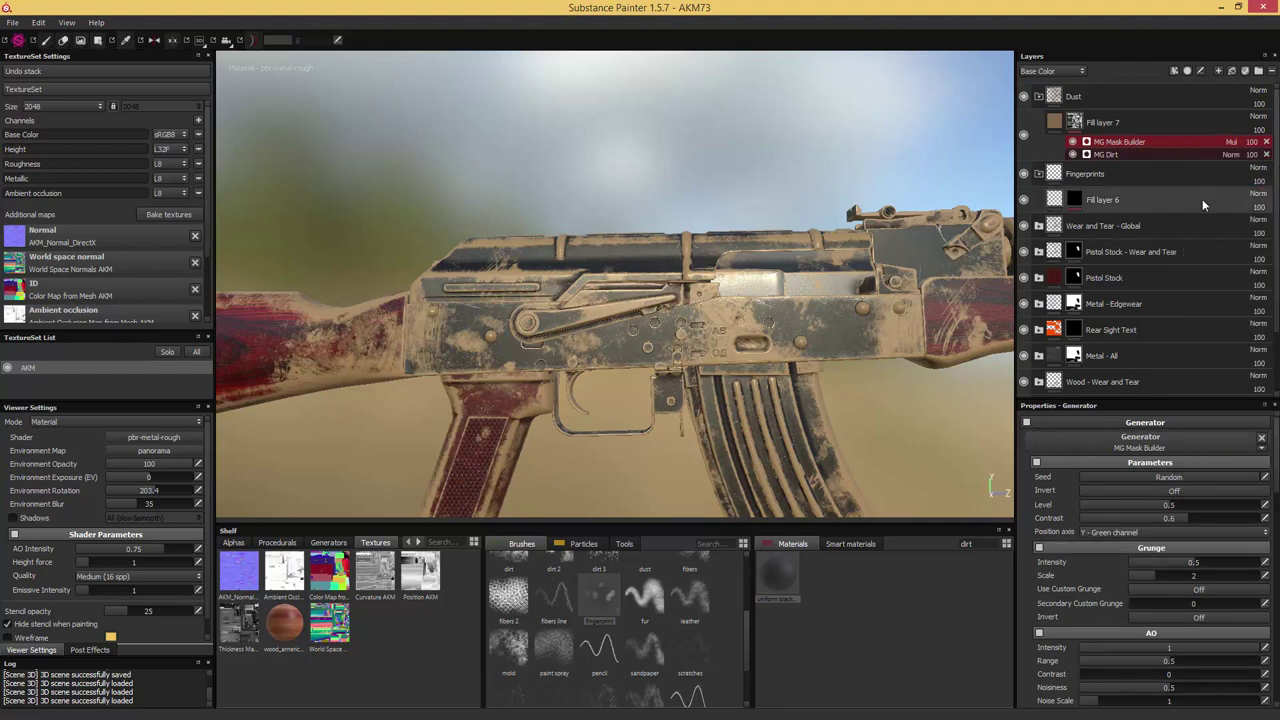
click(1073, 143)
click(1073, 143)
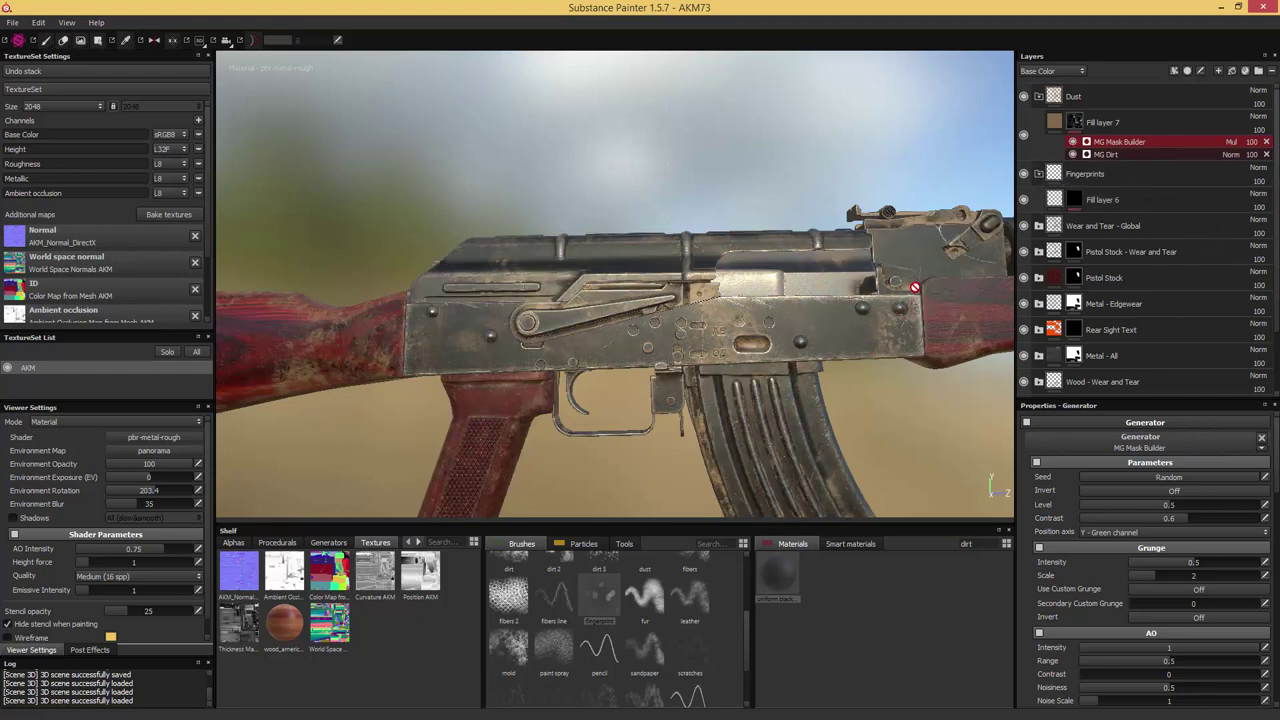
Add an MG Grease generator on top of the dust mask's stack and set its blending to Screen
right_click(1079, 128)
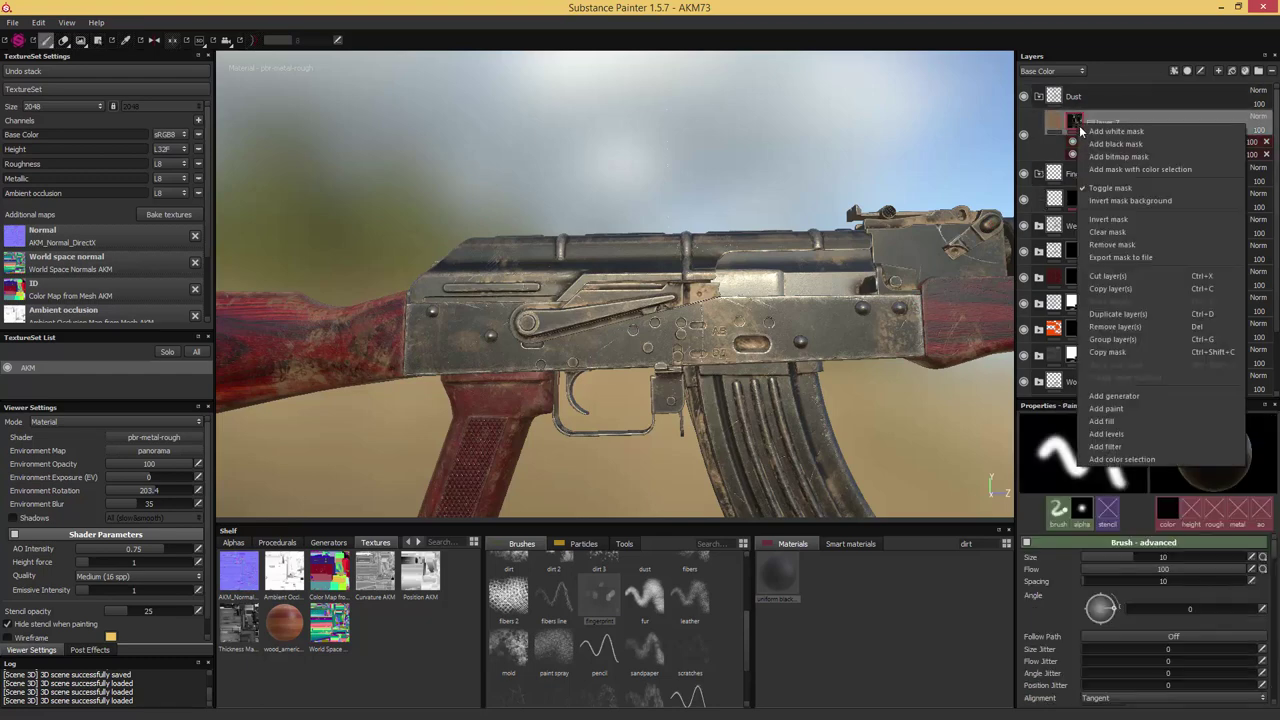
click(1115, 395)
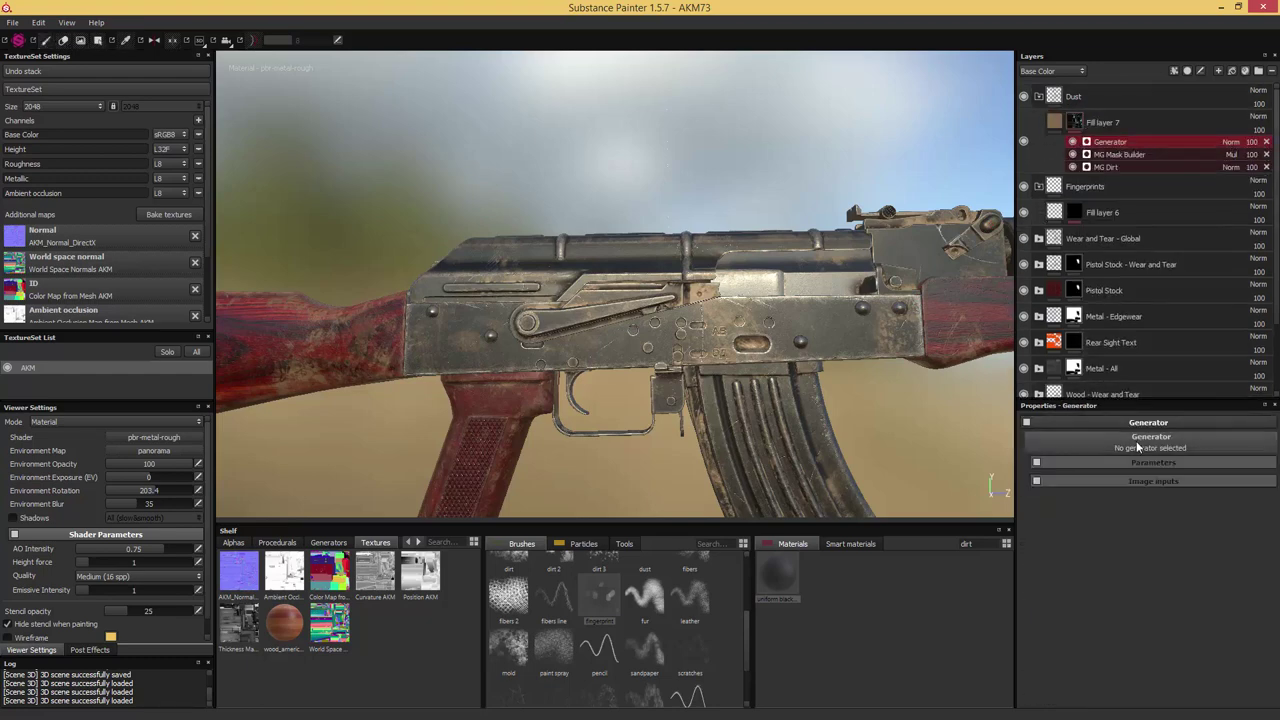
click(1137, 440)
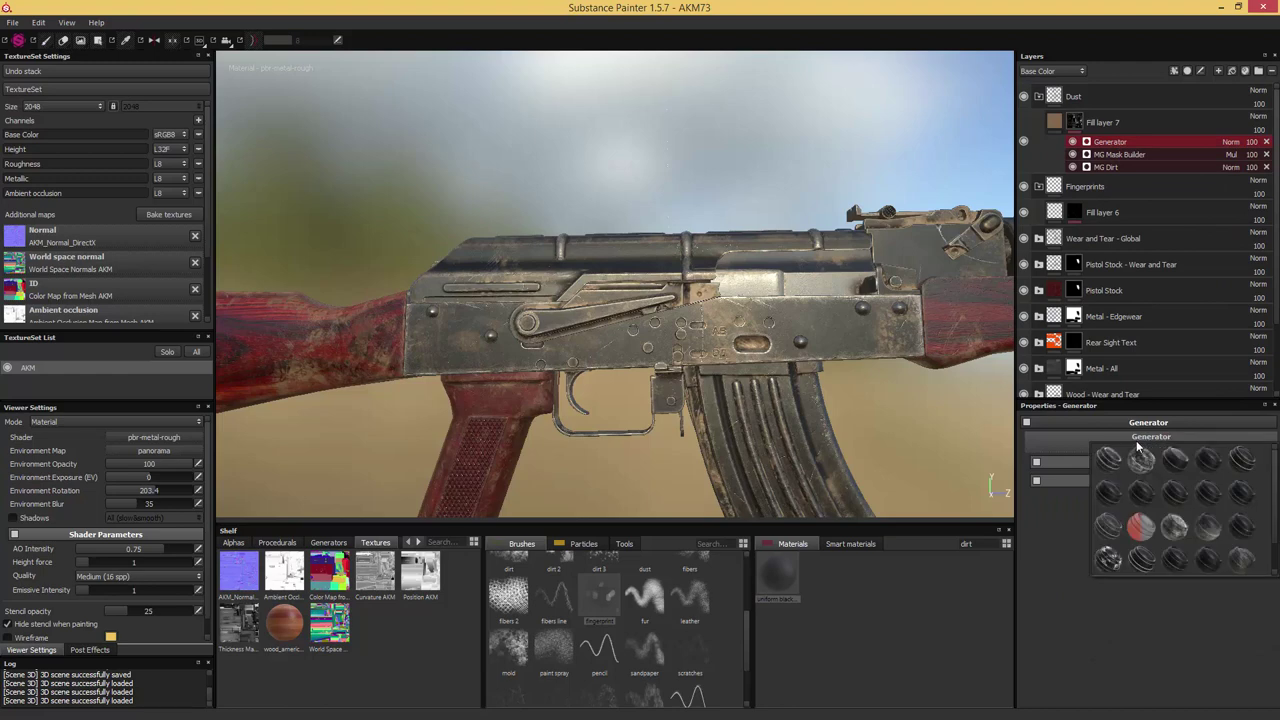
click(1175, 529)
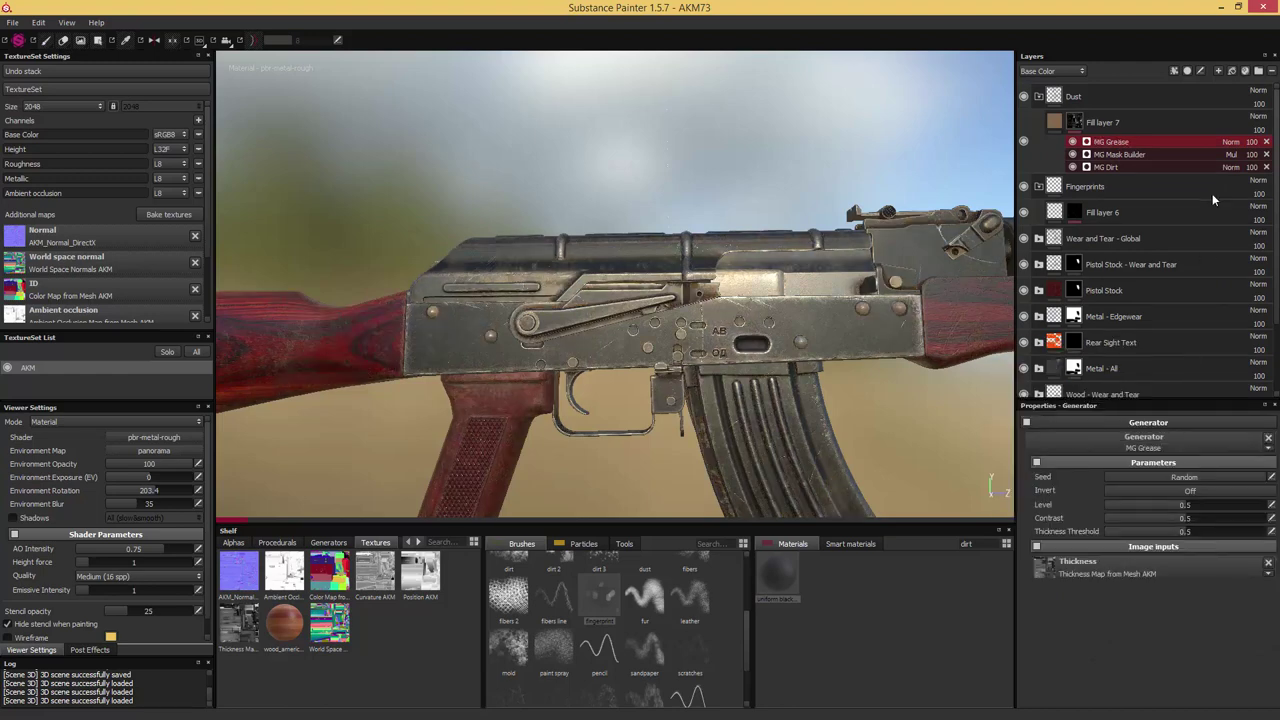
click(1230, 142)
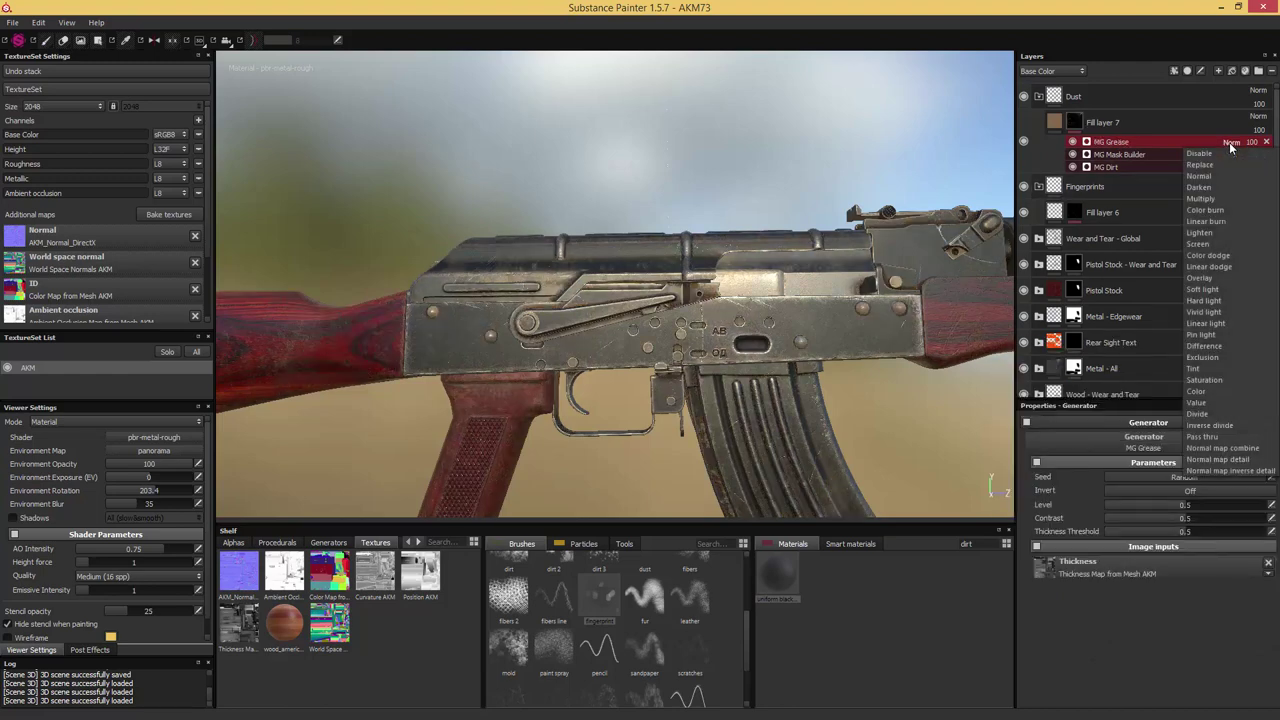
click(1203, 245)
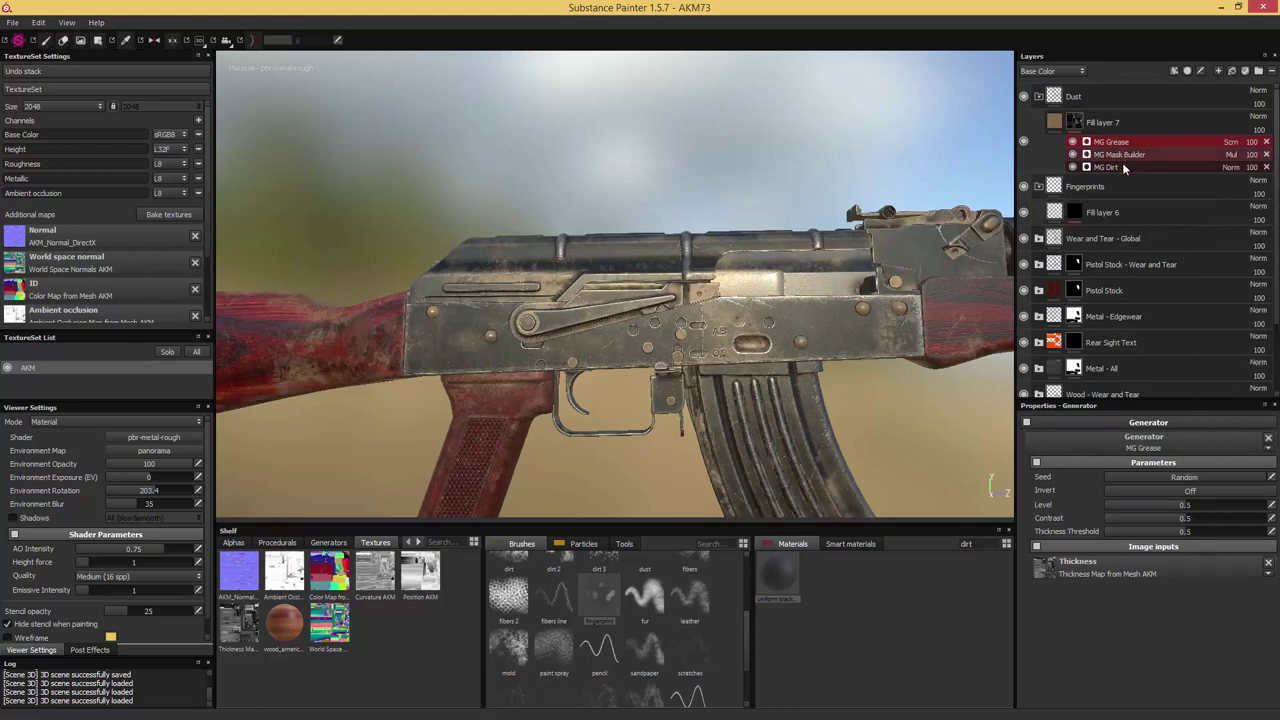
right_click(1077, 125)
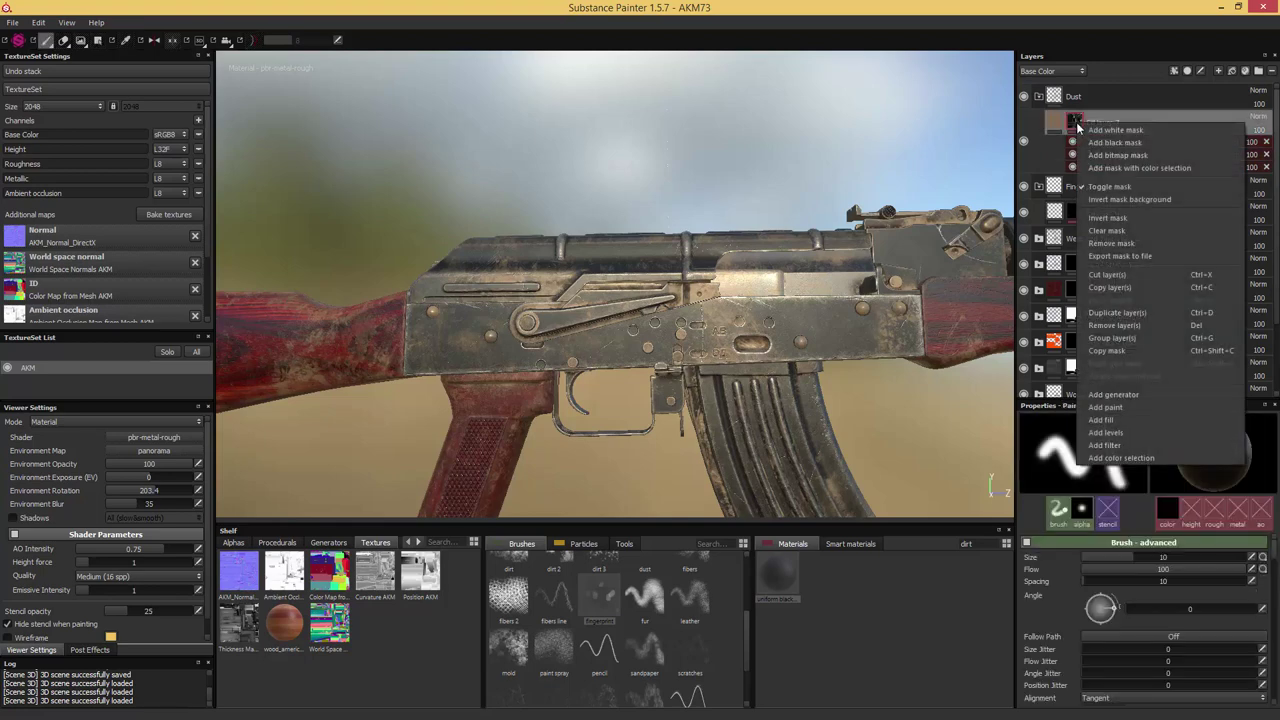
click(1106, 433)
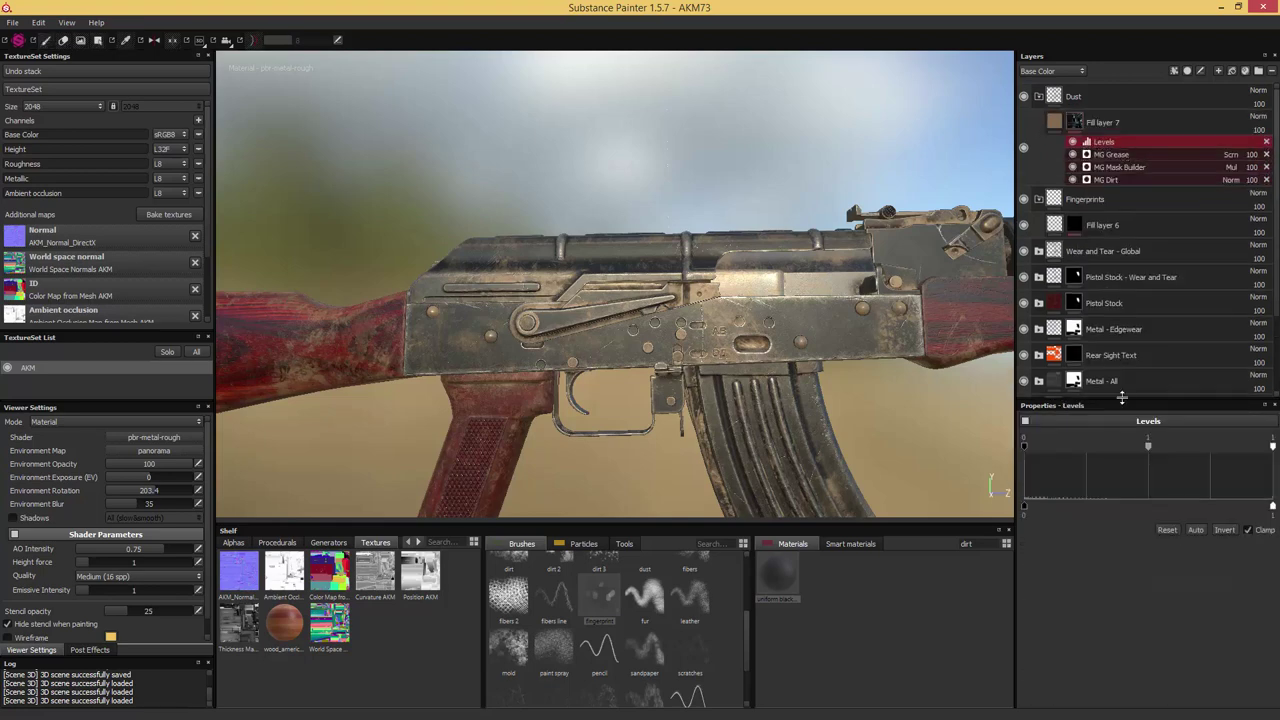
click(1266, 141)
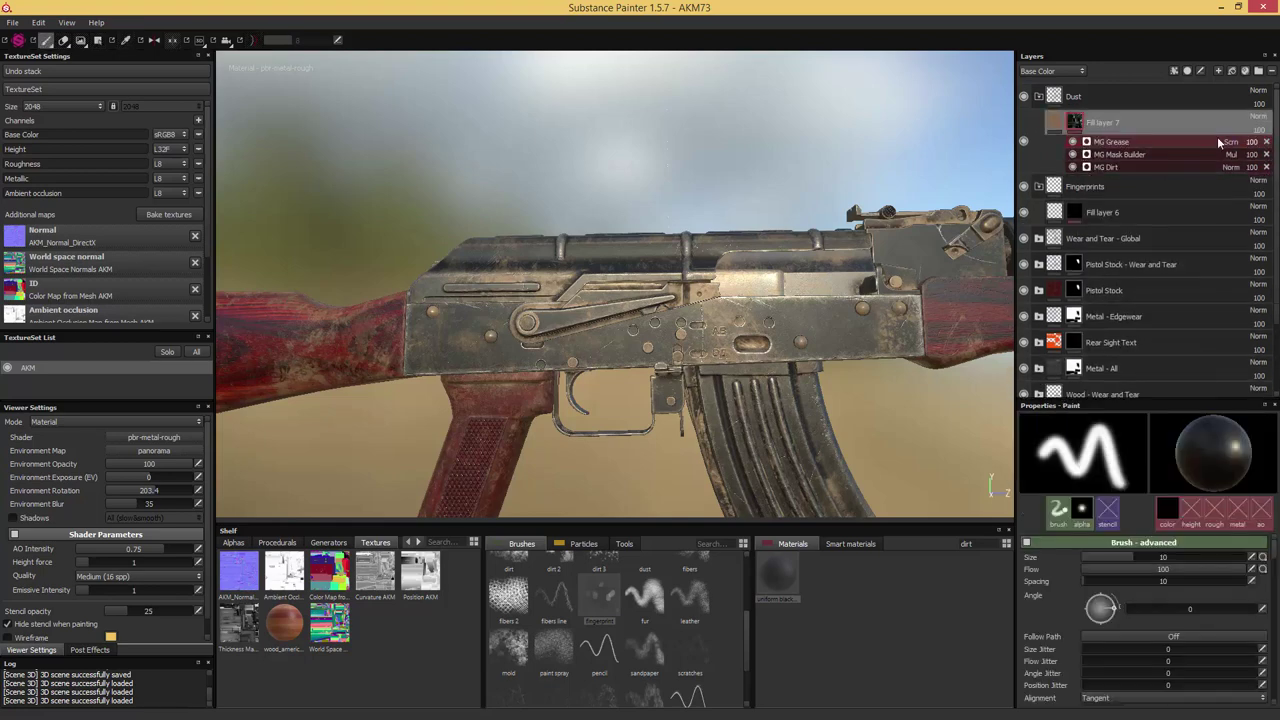
Add a Sharpen filter on top of the dust mask's generators and set its intensity to 0.5
right_click(1076, 127)
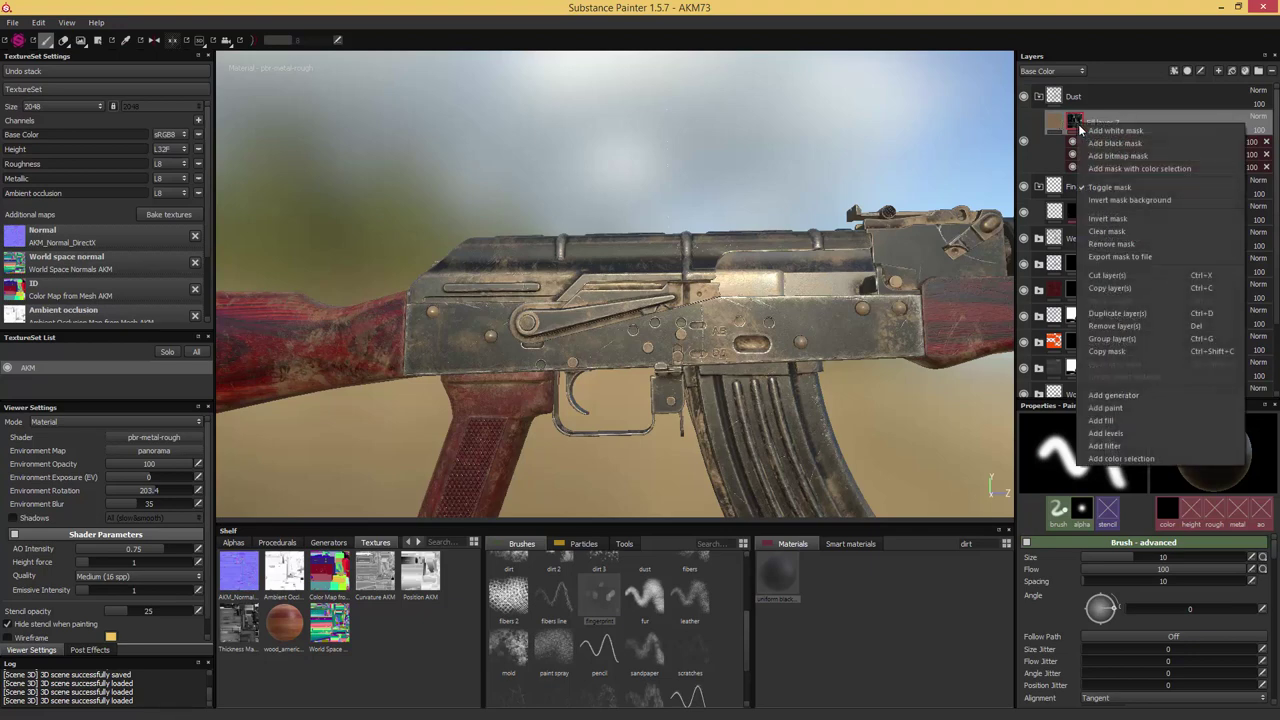
click(1113, 450)
click(1139, 446)
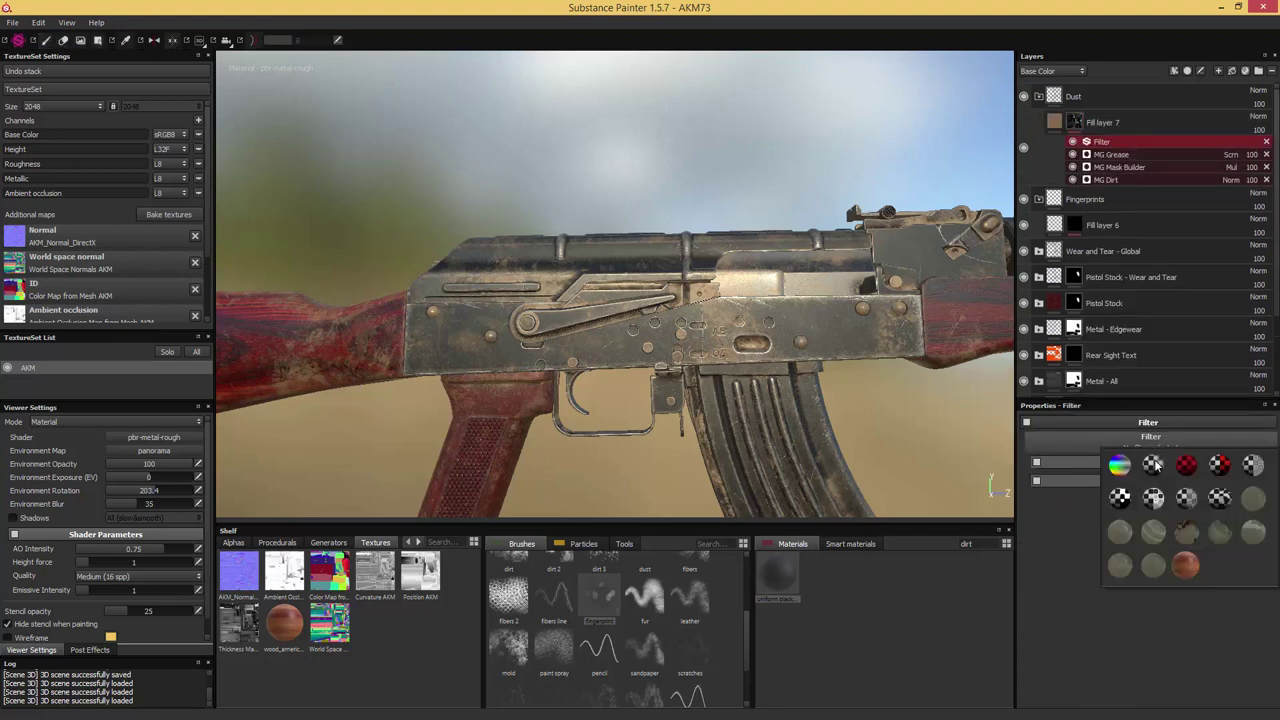
click(1186, 497)
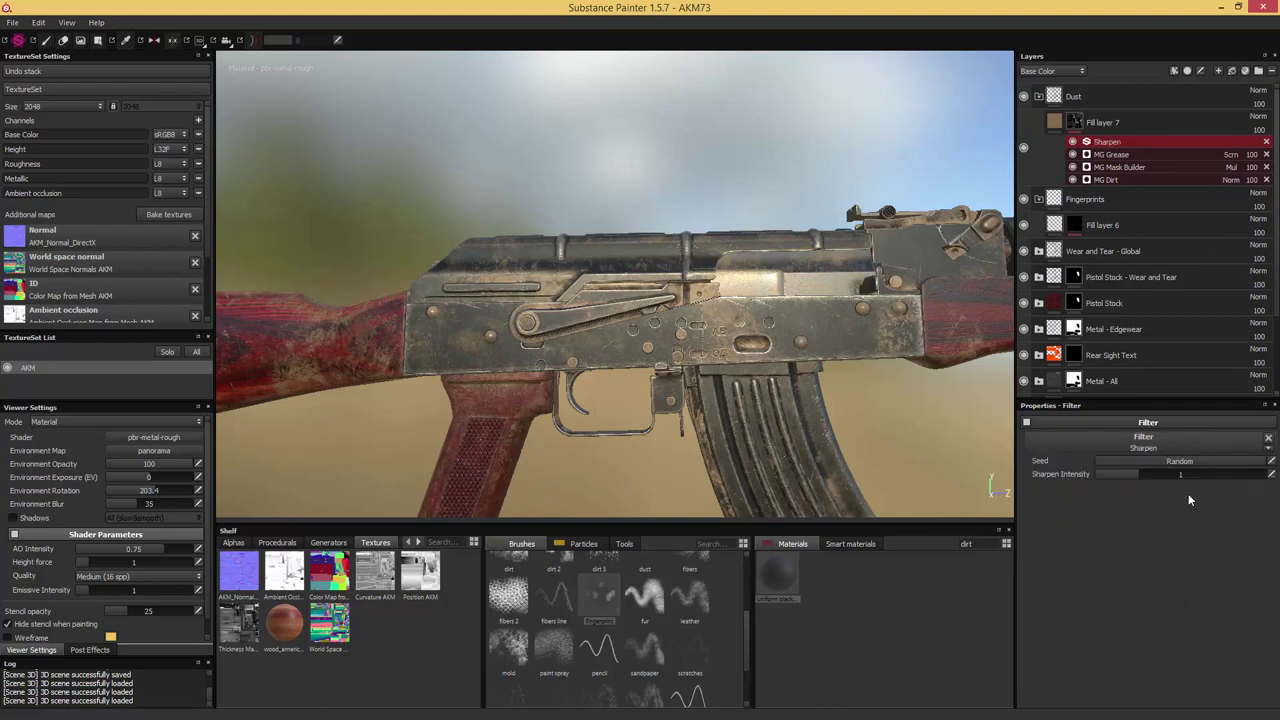
scroll(855, 193, up, 4)
scroll(855, 193, down, 1)
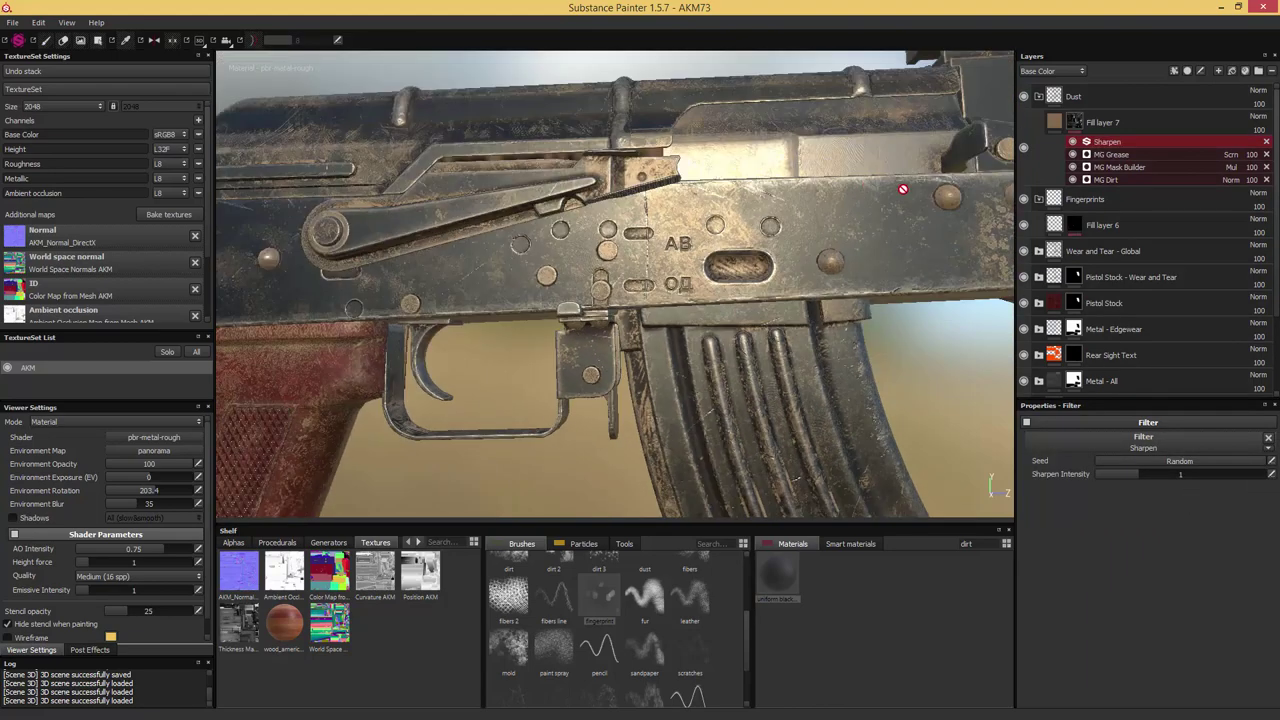
drag(1134, 480, 1116, 474)
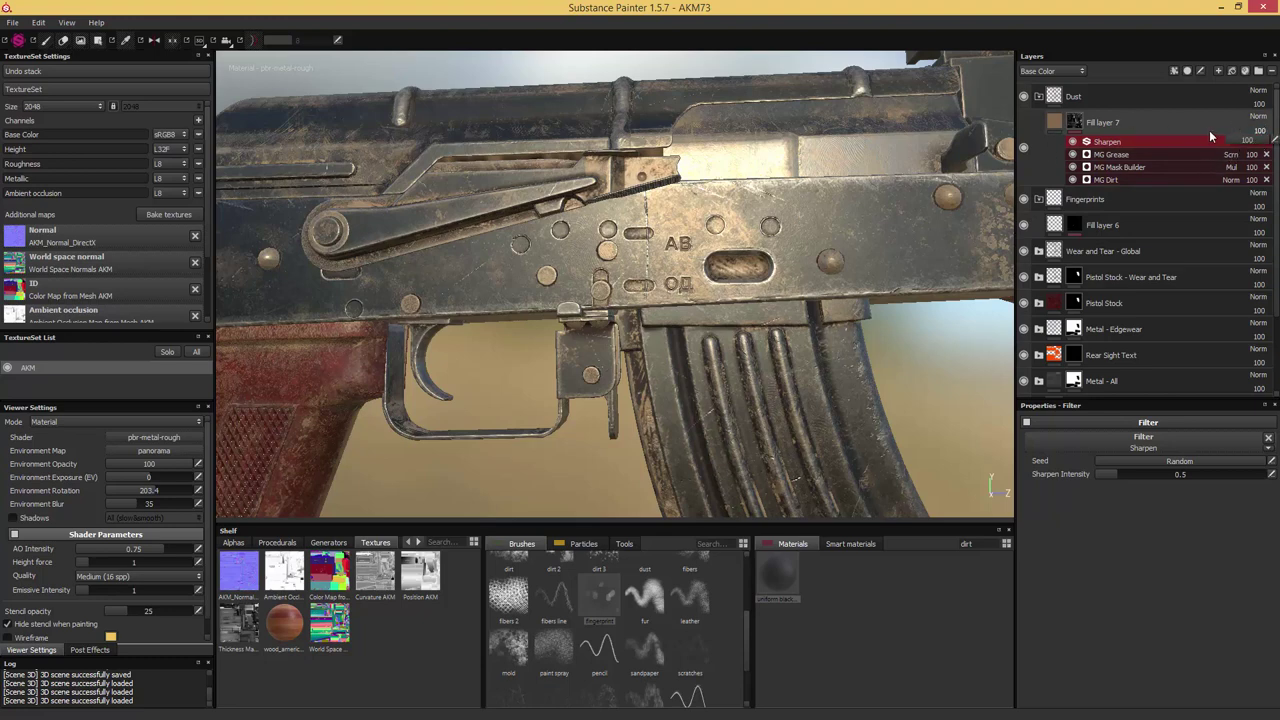
Set the dust fill layer's opacity to 5 in both the Base Color and Height channels, returning to Base Color
drag(1250, 141, 1228, 146)
click(1052, 72)
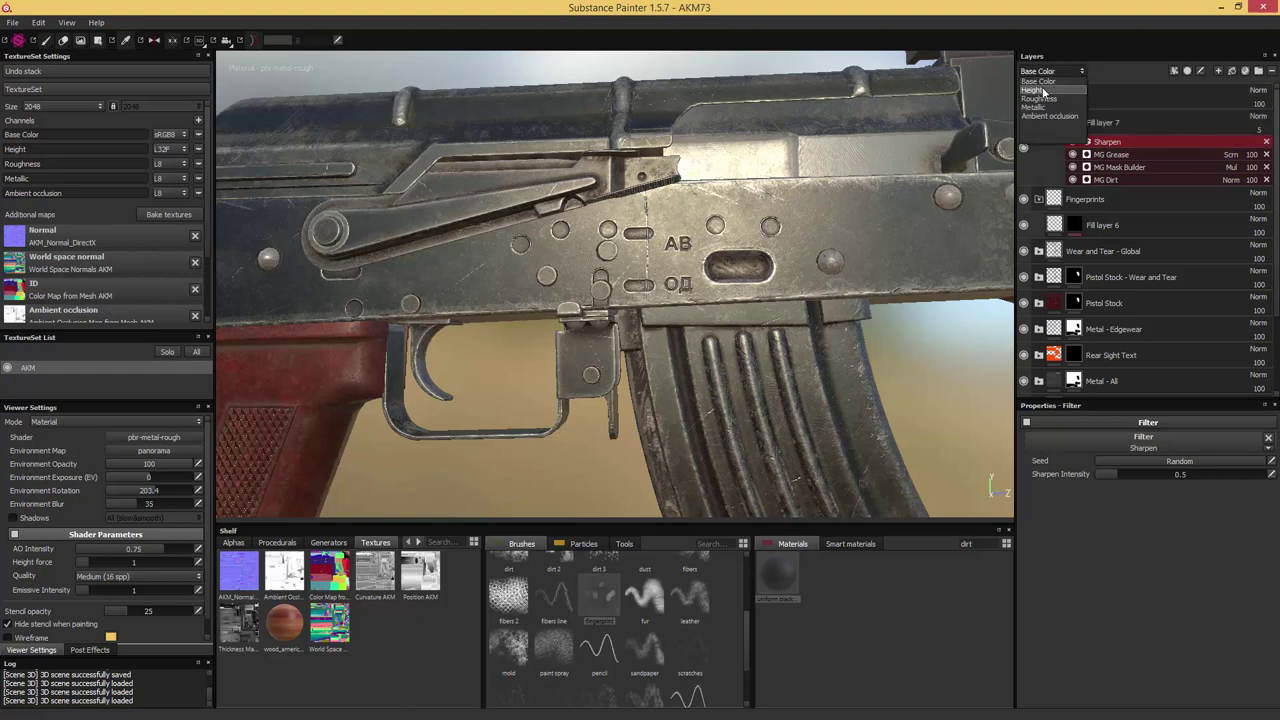
click(1043, 90)
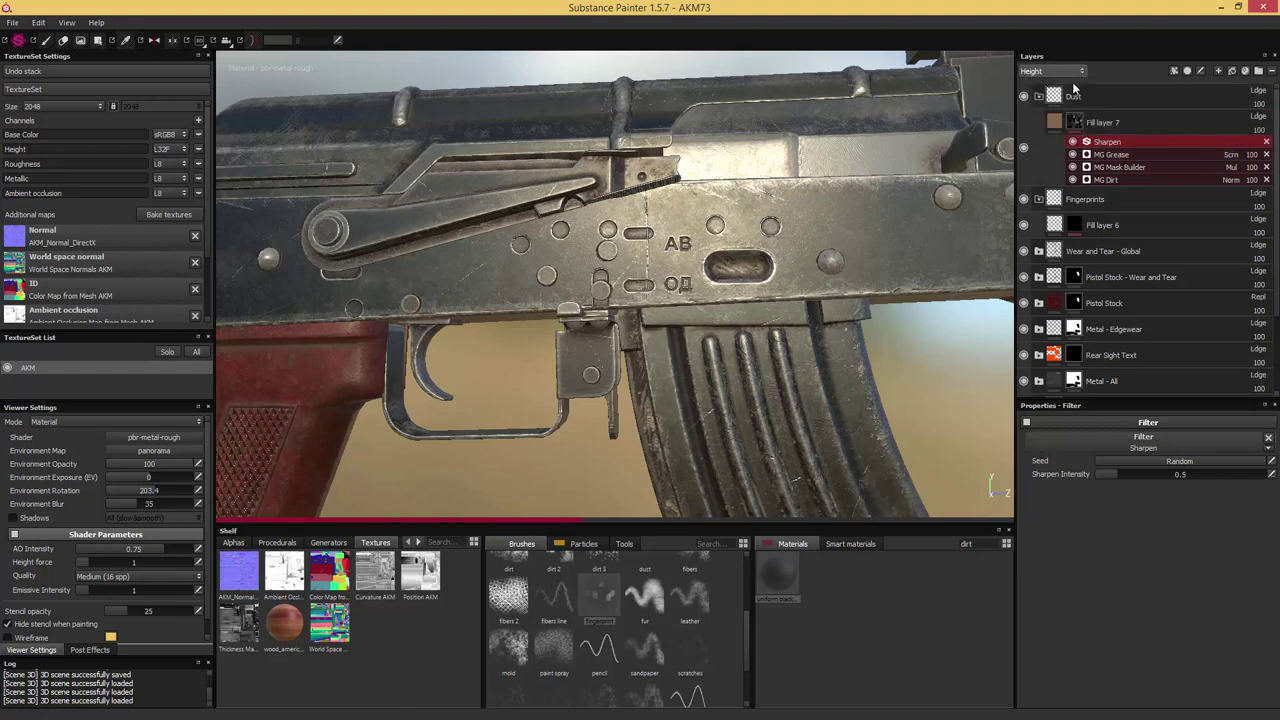
click(1261, 131)
drag(1237, 142, 1231, 143)
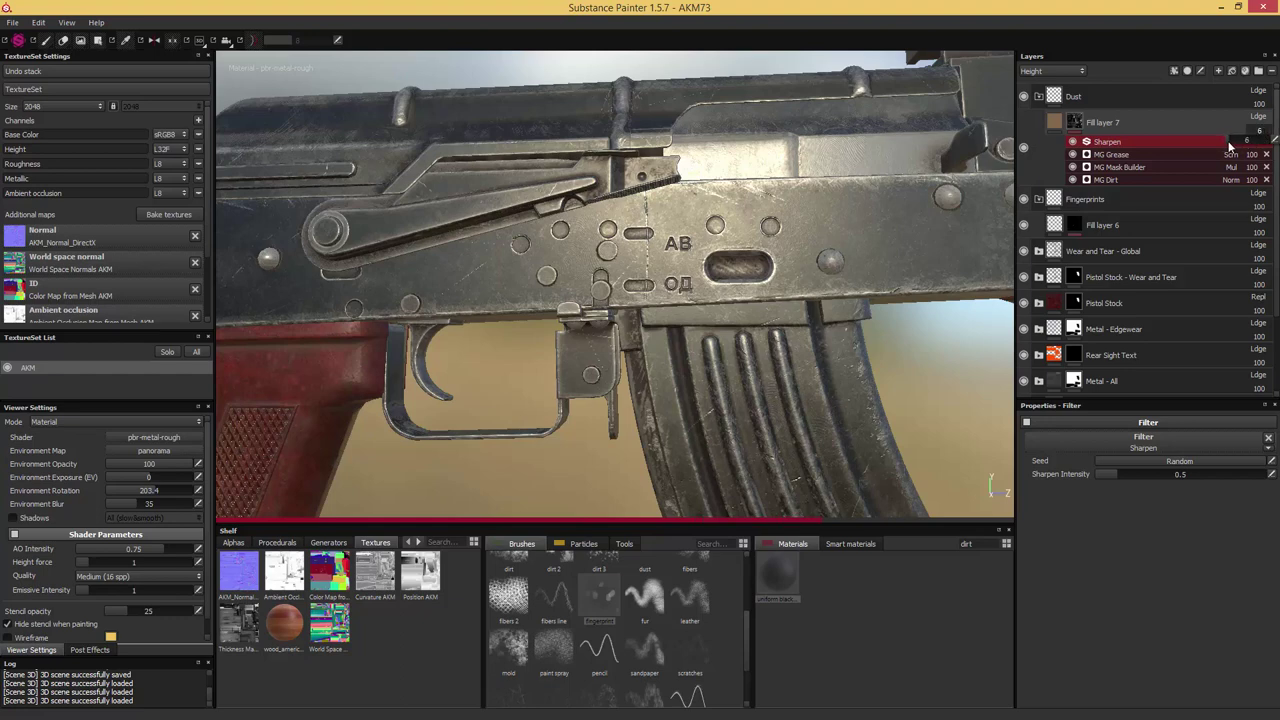
click(1052, 72)
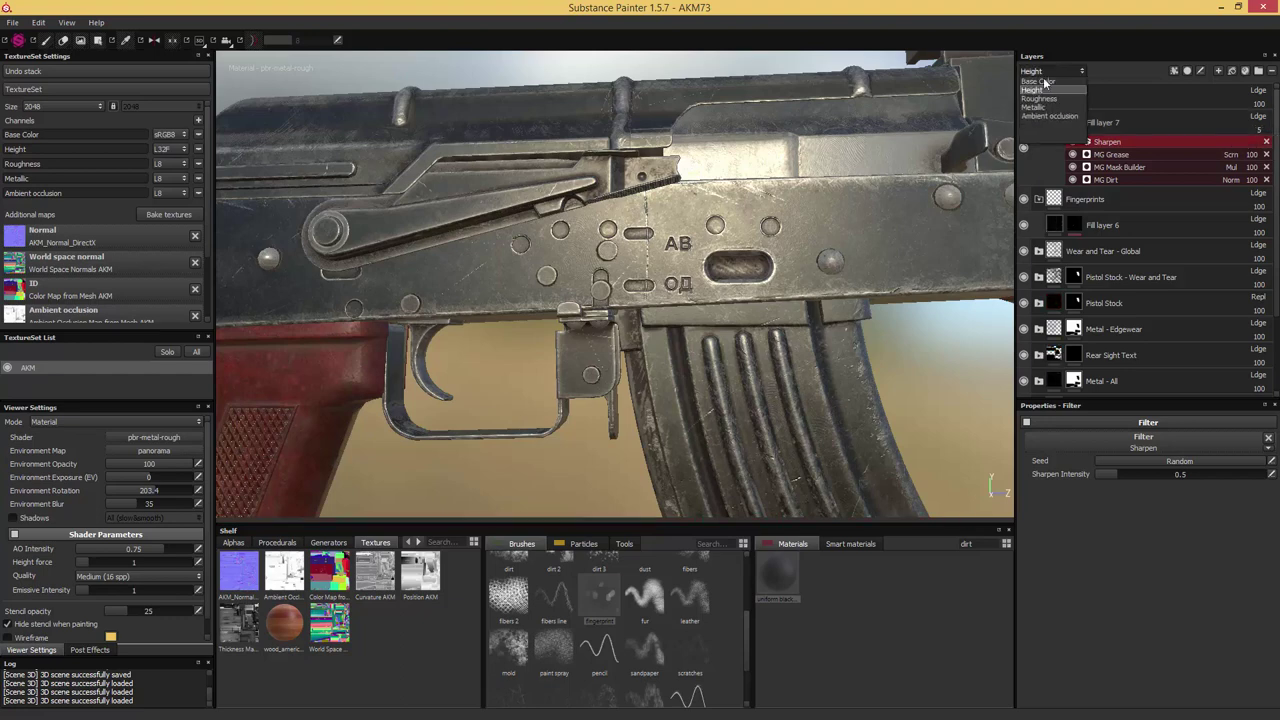
click(1046, 78)
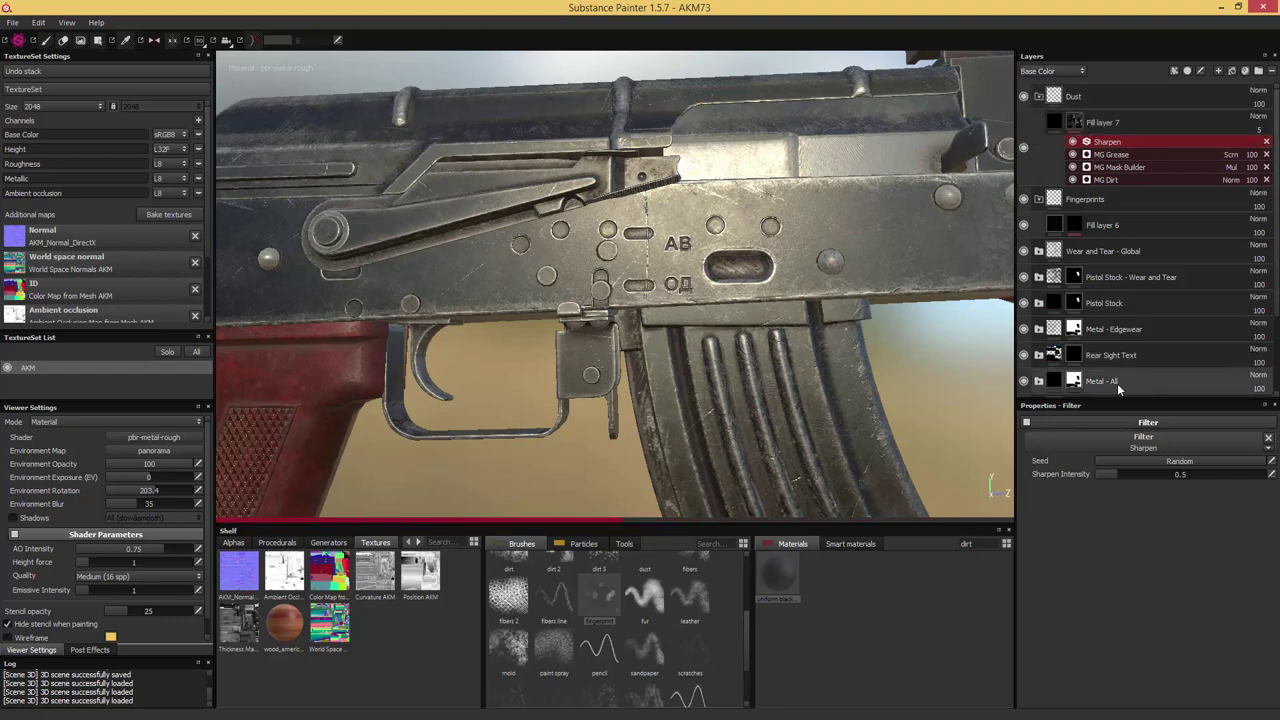
Lower the dust fill layer's uniform height to about -0.2
click(1054, 123)
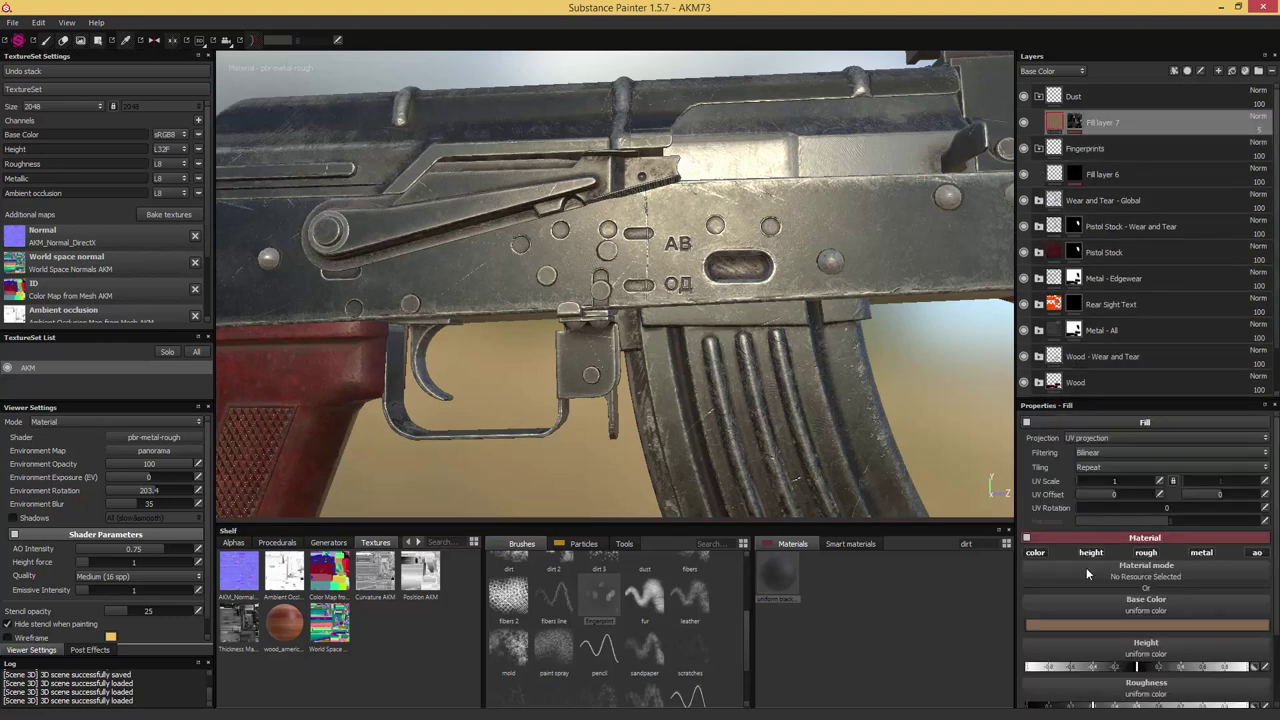
click(1136, 666)
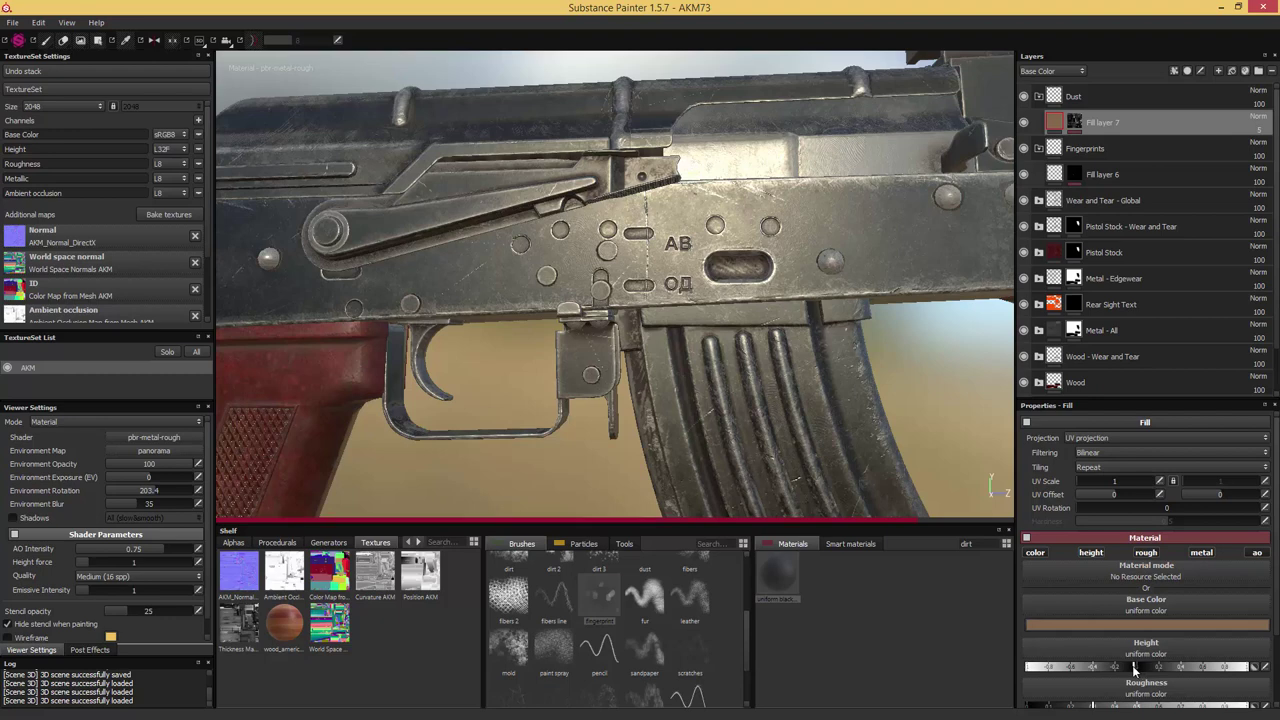
mouse_move(1125, 668)
mouse_down()
mouse_move(1036, 666)
mouse_move(1112, 675)
mouse_up()
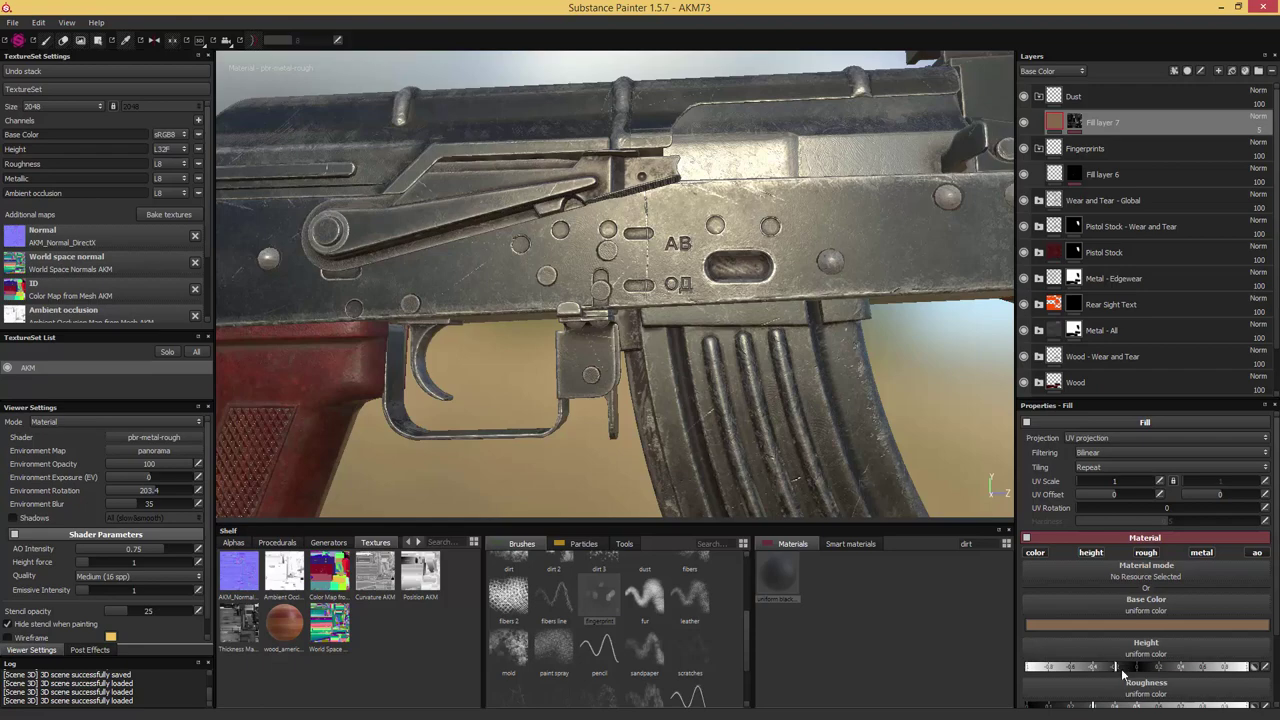
Examine the dust on the handguard, gas tube and barrel from several angles and under rotated environment lighting
alt+middle_drag(943, 413, 594, 383)
scroll(686, 329, down, 3)
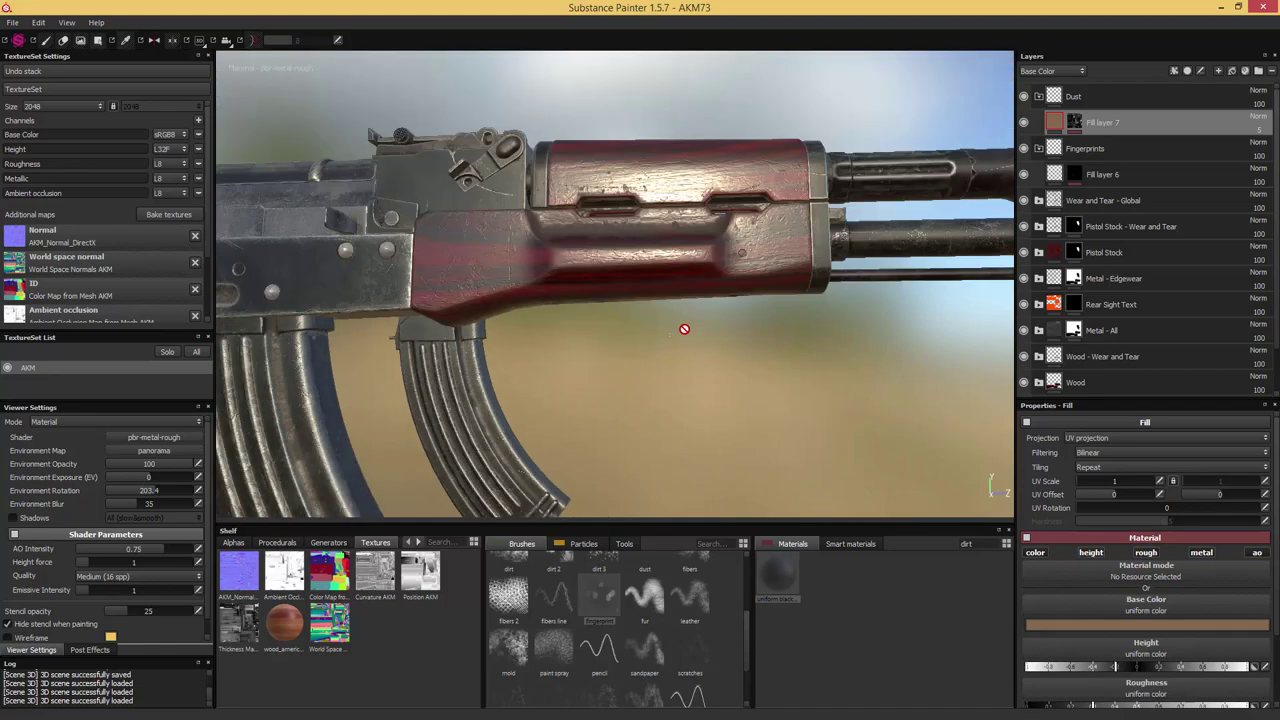
alt+drag(751, 334, 389, 349)
alt+middle_drag(389, 349, 874, 357)
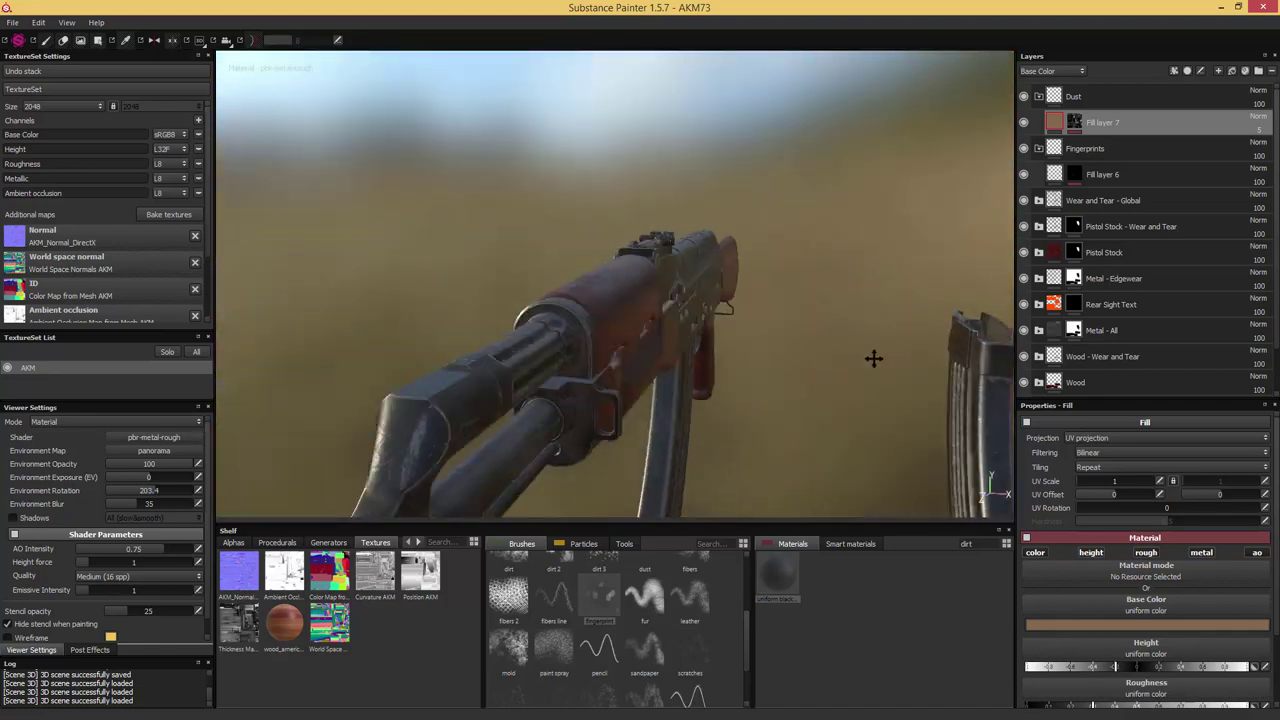
alt+drag(874, 357, 596, 354)
alt+middle_drag(596, 354, 869, 389)
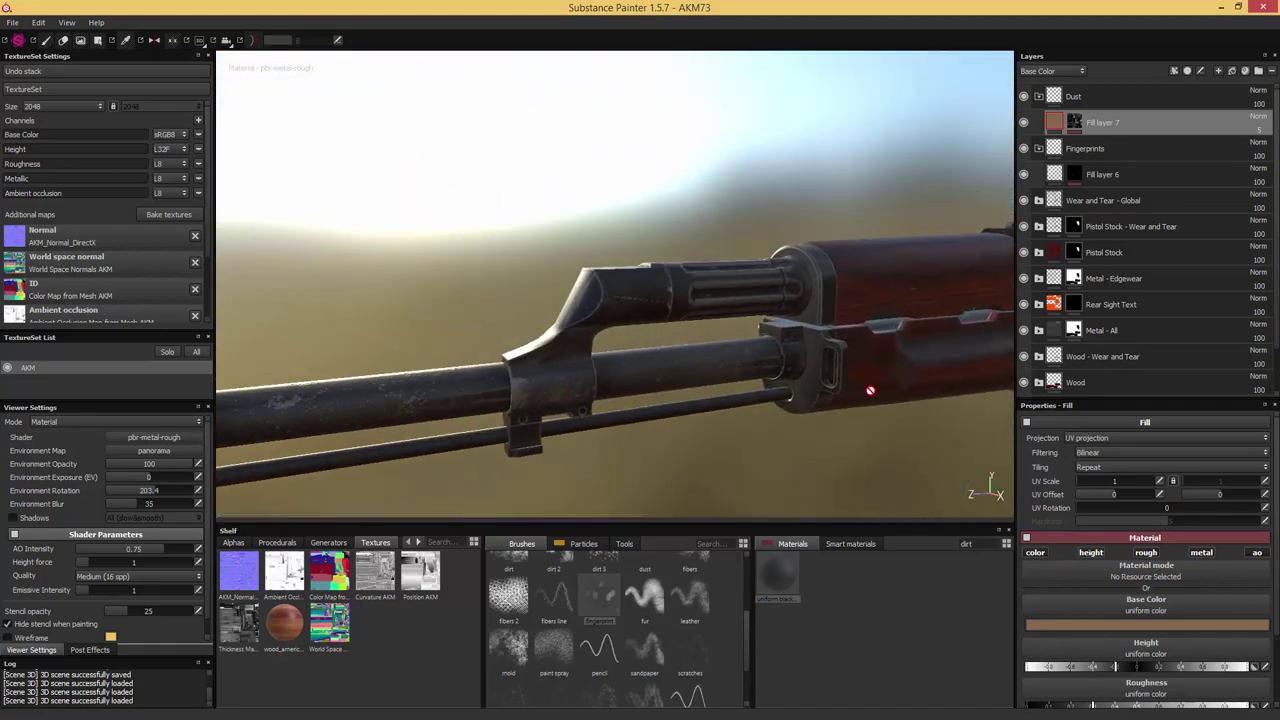
alt+drag(869, 389, 729, 354)
shift+right_drag(729, 354, 780, 354)
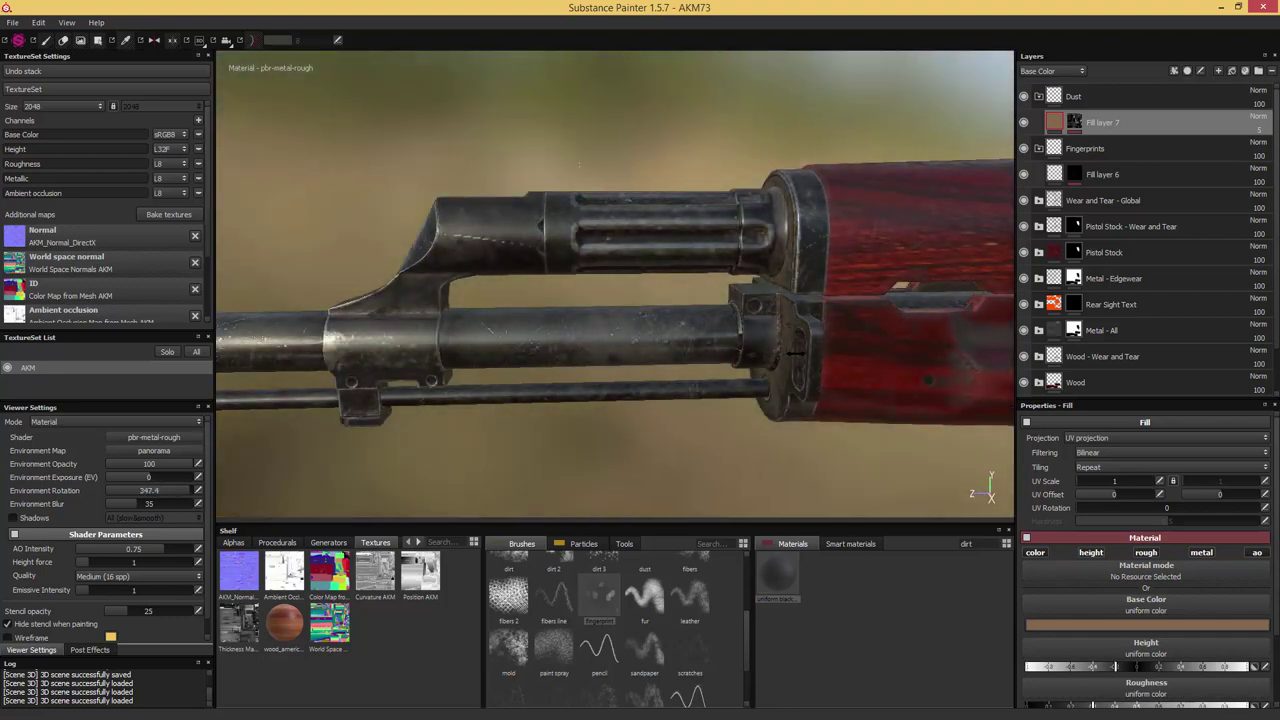
alt+drag(794, 354, 809, 337)
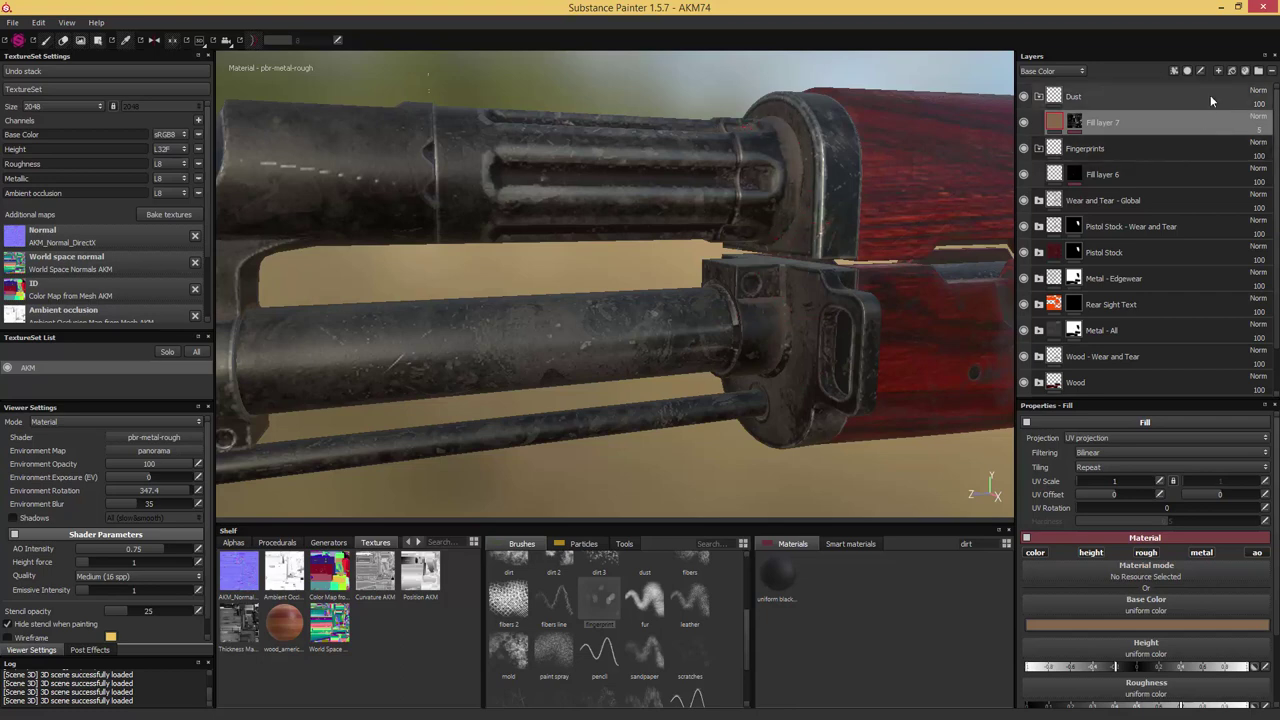
Turn off the dust fill's metallic channel and lighten its base color to a pale sandy orange with a value of 0.922
click(1201, 553)
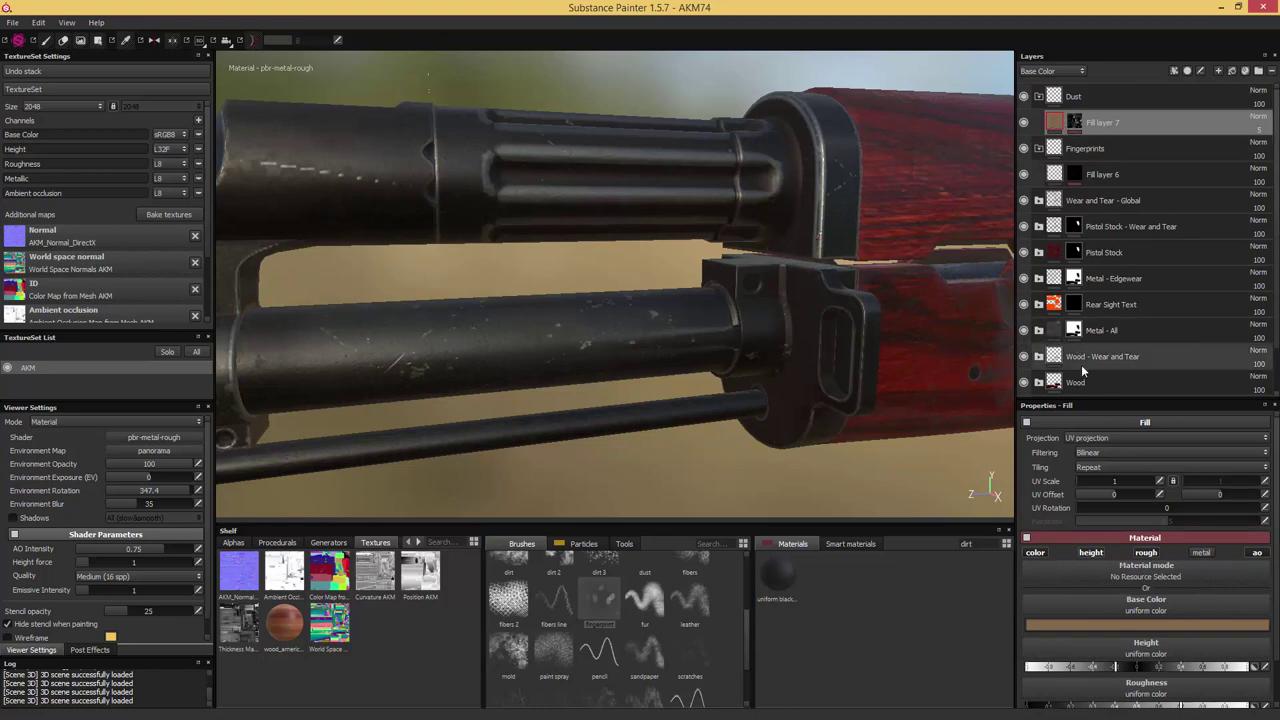
click(1090, 628)
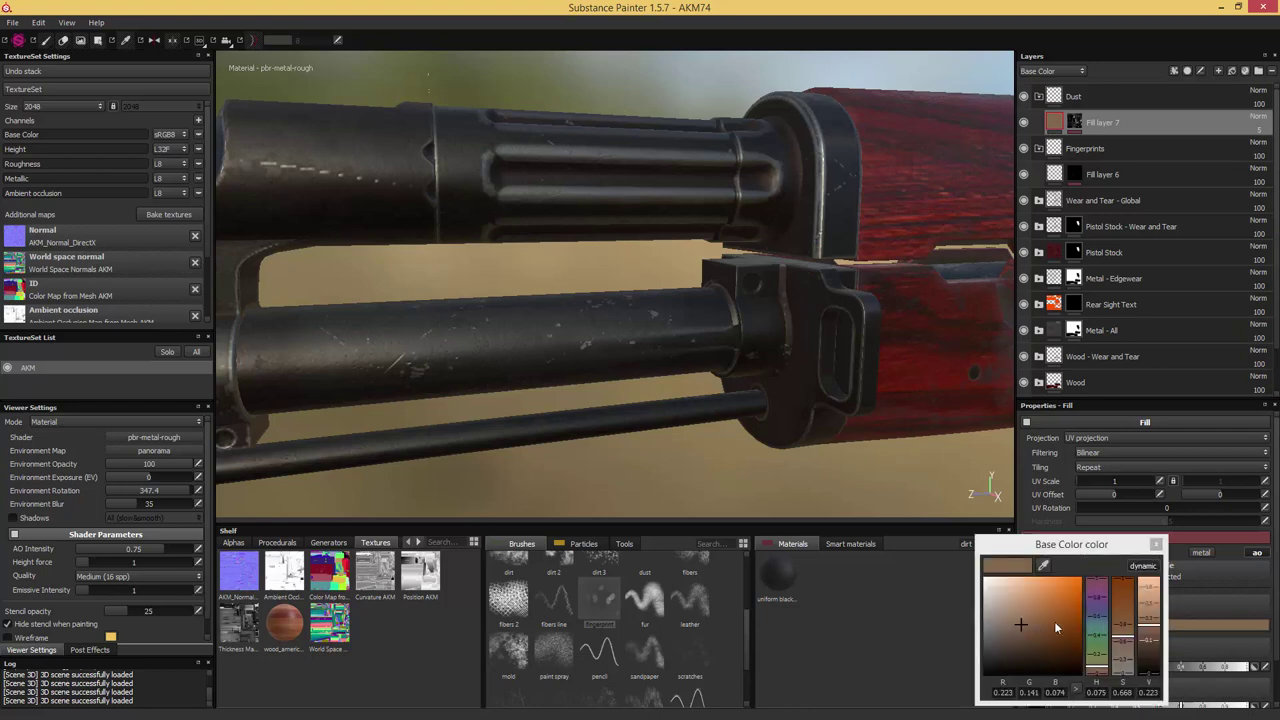
drag(1146, 628, 1154, 584)
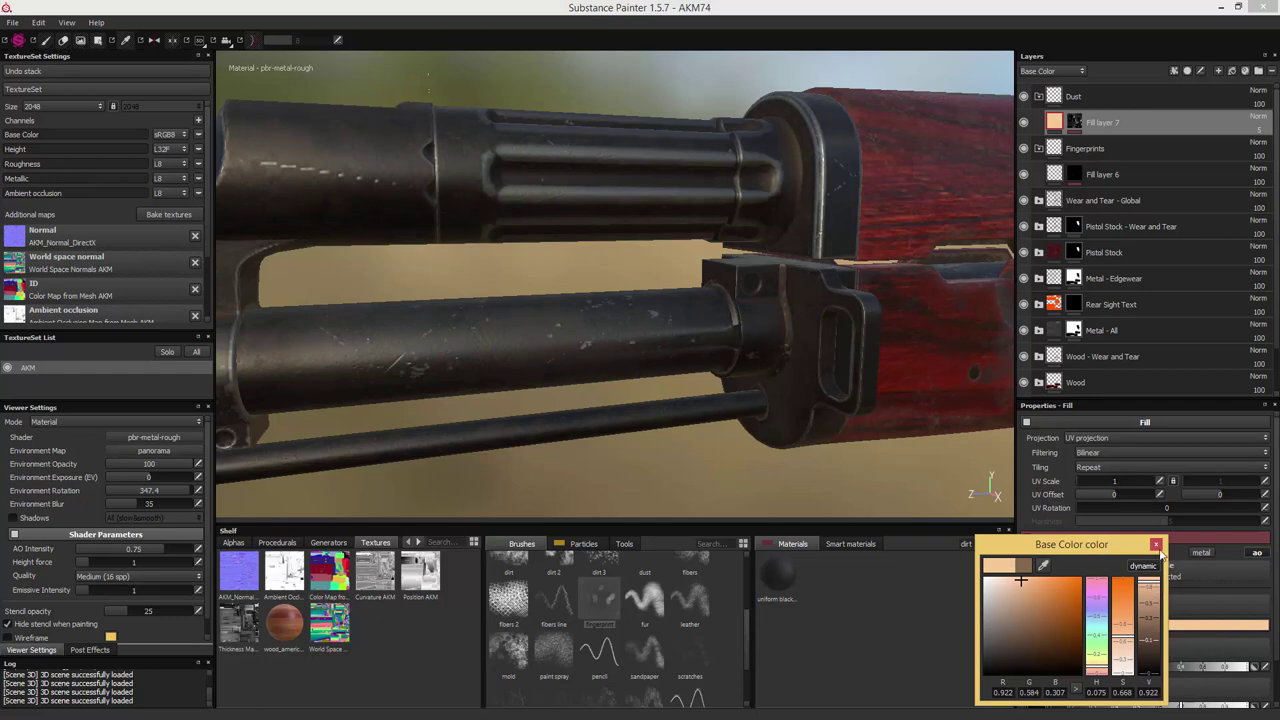
click(1156, 545)
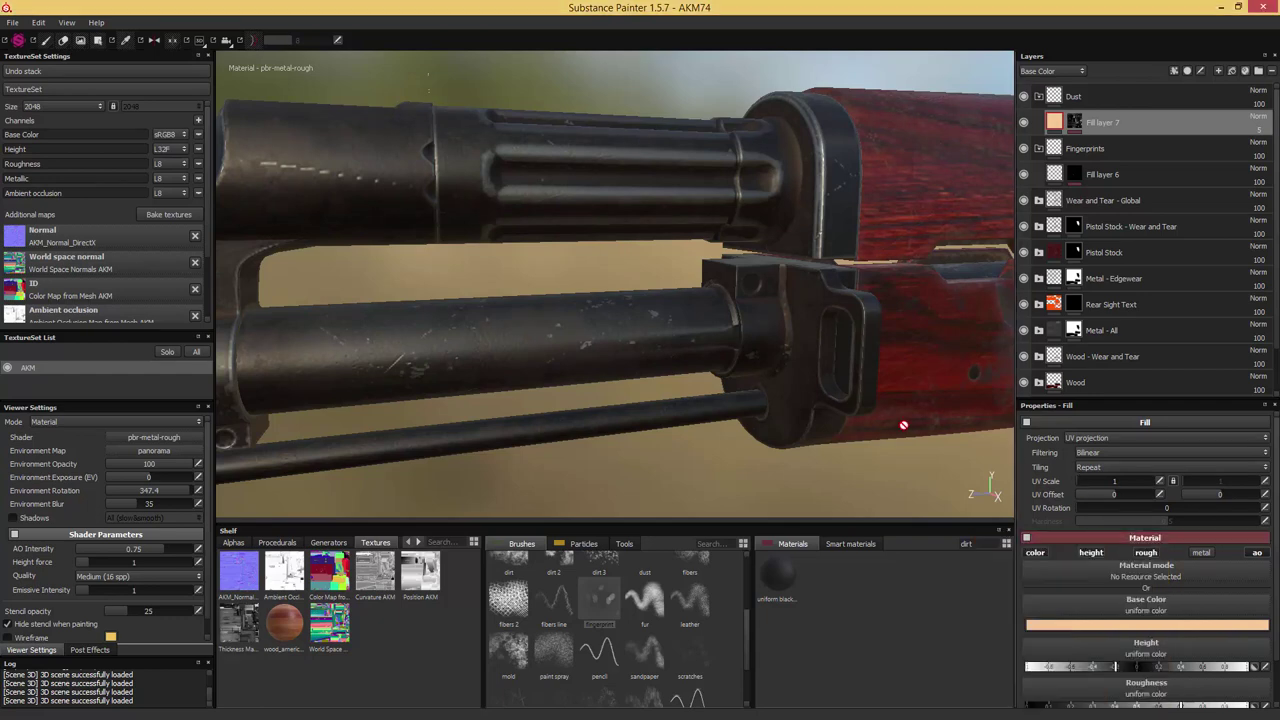
Examine the lightened dust along the rifle, from the front sight to the receiver and magazine
alt+middle_drag(595, 427, 775, 391)
alt+drag(775, 391, 797, 391)
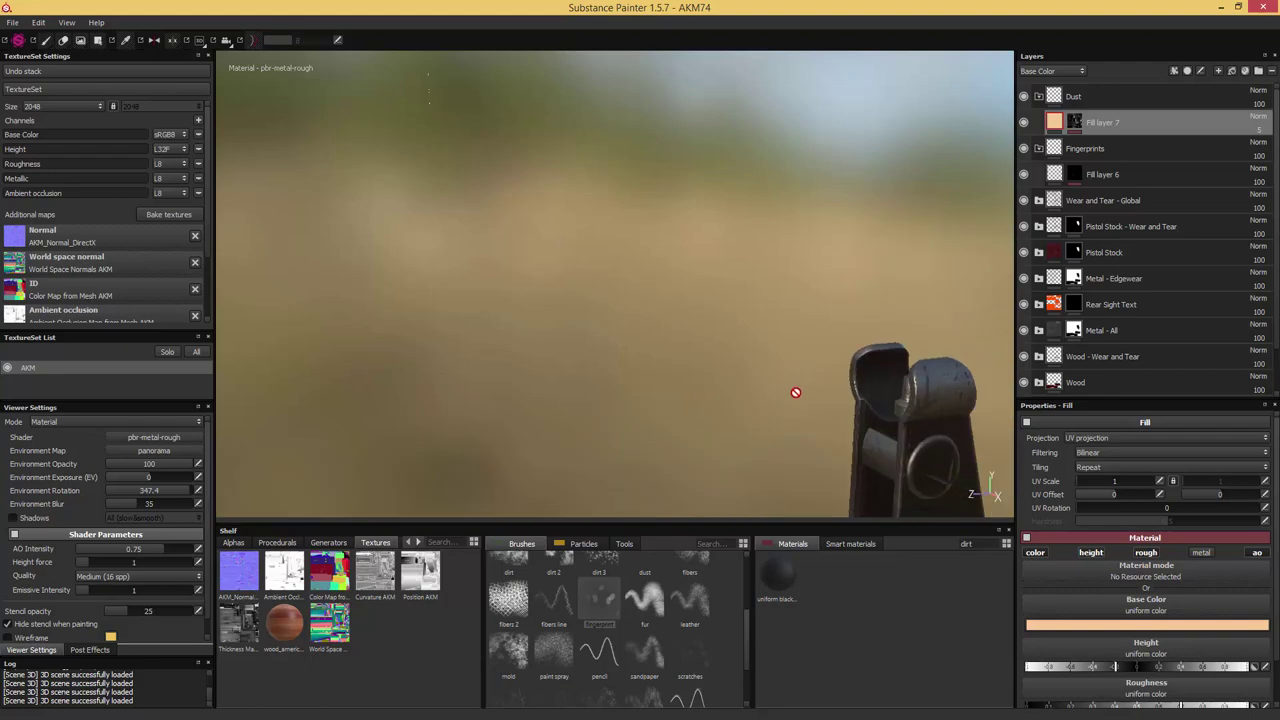
alt+middle_drag(828, 398, 754, 349)
alt+drag(754, 349, 1200, 358)
alt+middle_drag(404, 326, 569, 331)
alt+right_drag(569, 331, 400, 305)
alt+drag(400, 305, 741, 315)
alt+right_drag(741, 315, 809, 391)
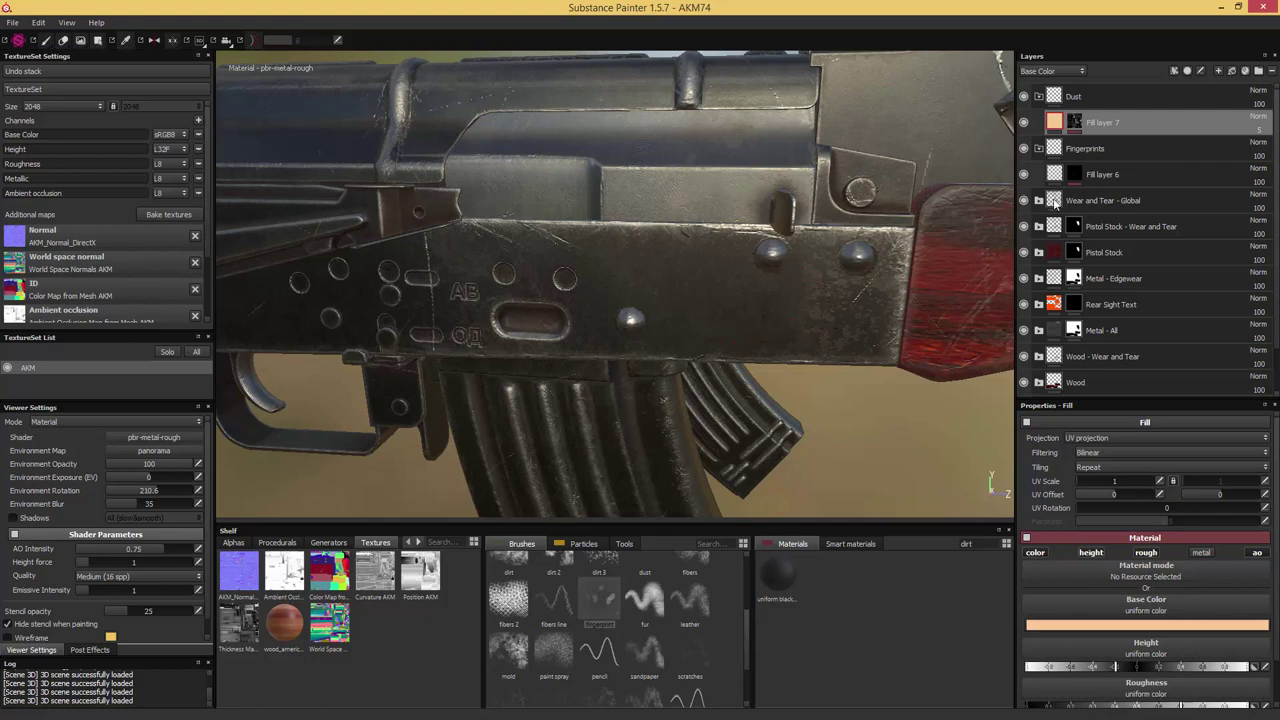
Randomize the seed of the MG Dirt generator in the dust fill layer's mask
click(1074, 121)
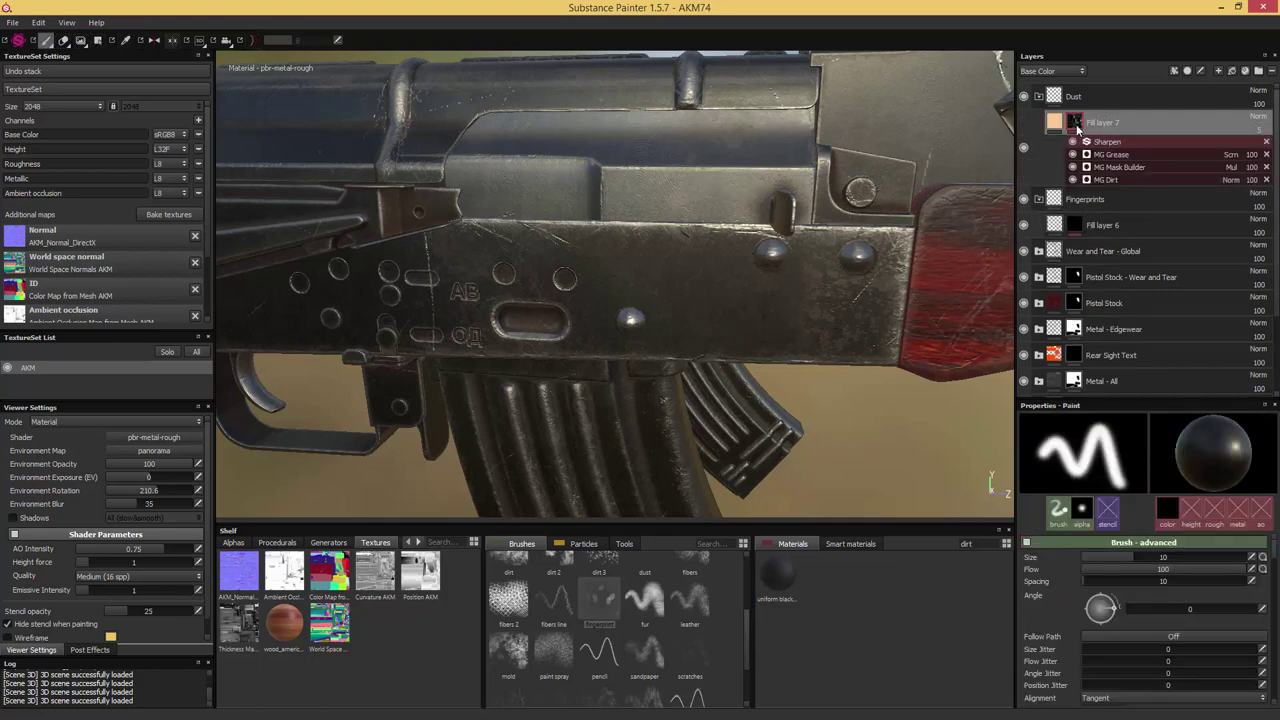
click(1106, 180)
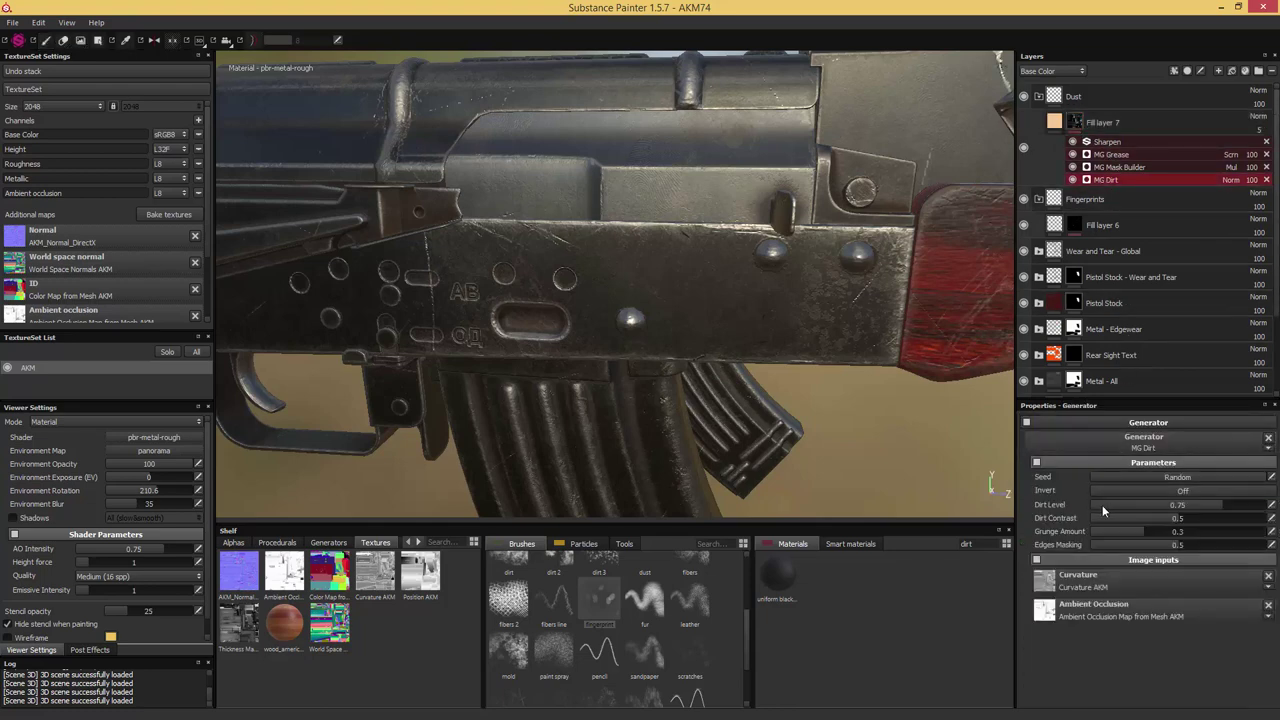
click(1127, 477)
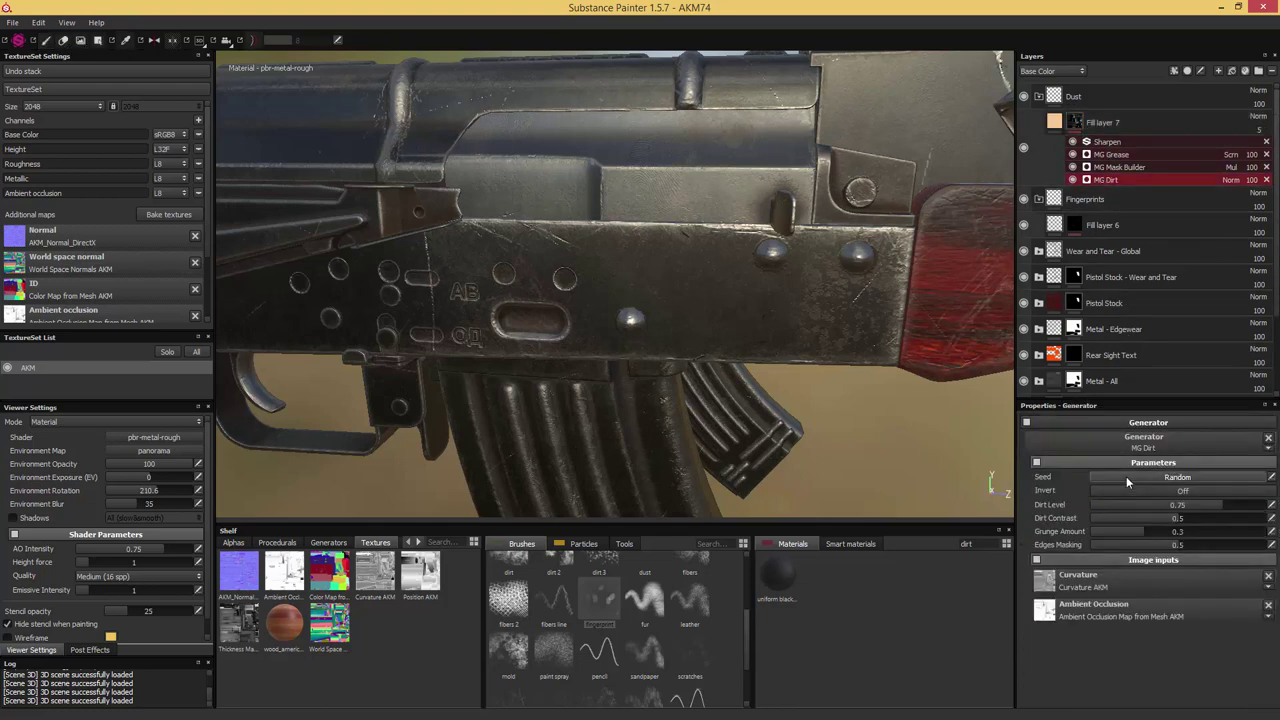
Collapse the Dust folder and open the Scratches mask stack under Steel gun painted - Barrel Elements in the Metal - Edgewear folder
mouse_move(885, 394)
alt+mouse_down()
mouse_move(854, 406)
mouse_move(854, 387)
mouse_move(729, 400)
mouse_move(670, 281)
alt+mouse_up()
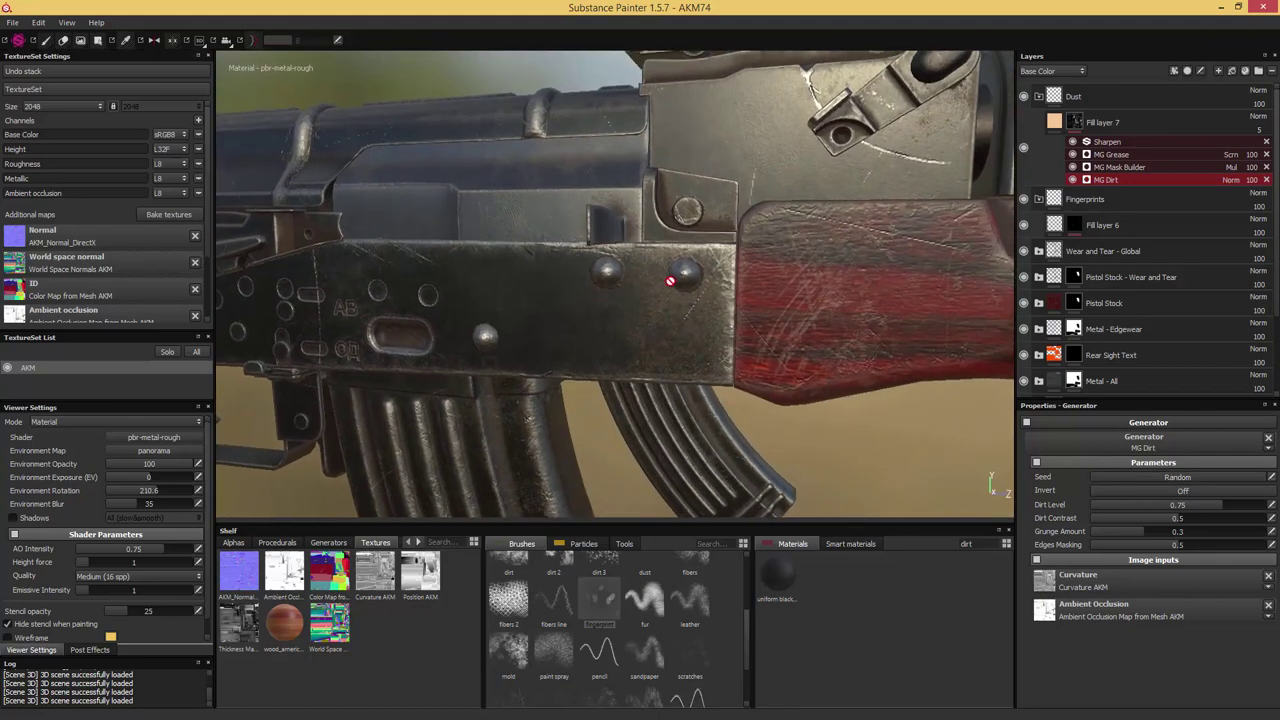
alt+drag(620, 357, 753, 364)
shift+right_drag(753, 364, 775, 375)
alt+drag(711, 421, 751, 395)
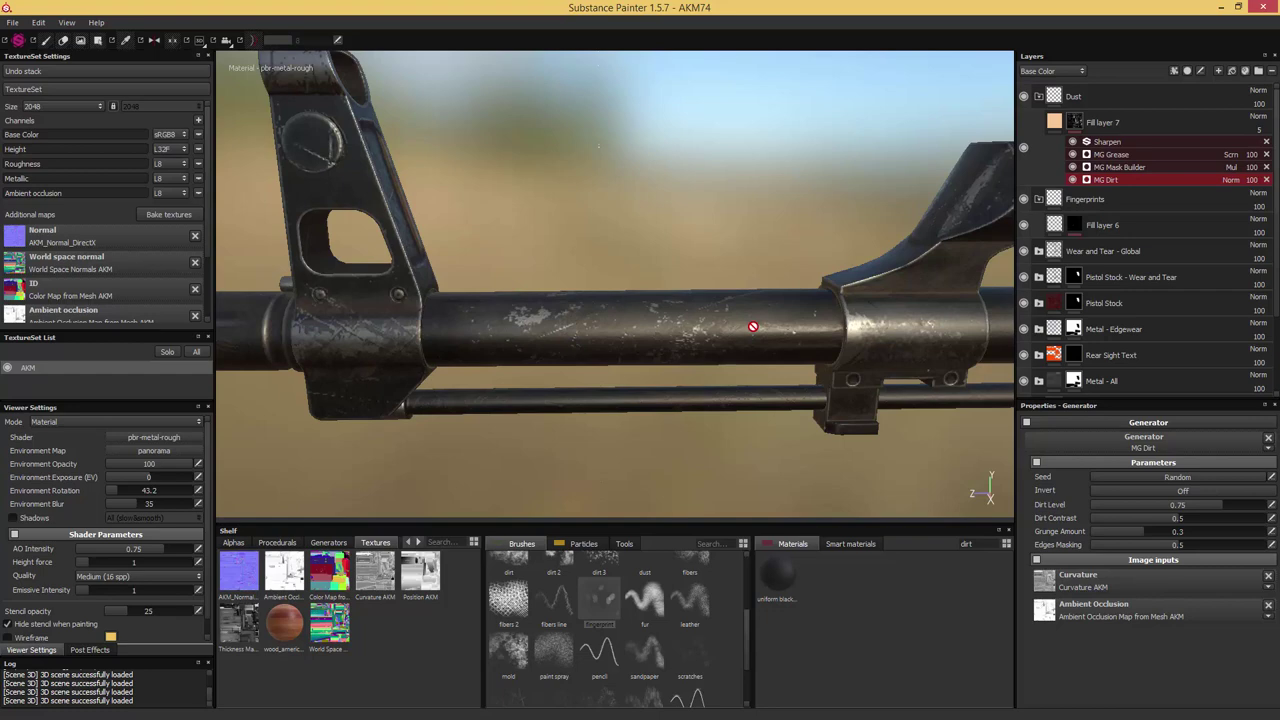
click(1039, 97)
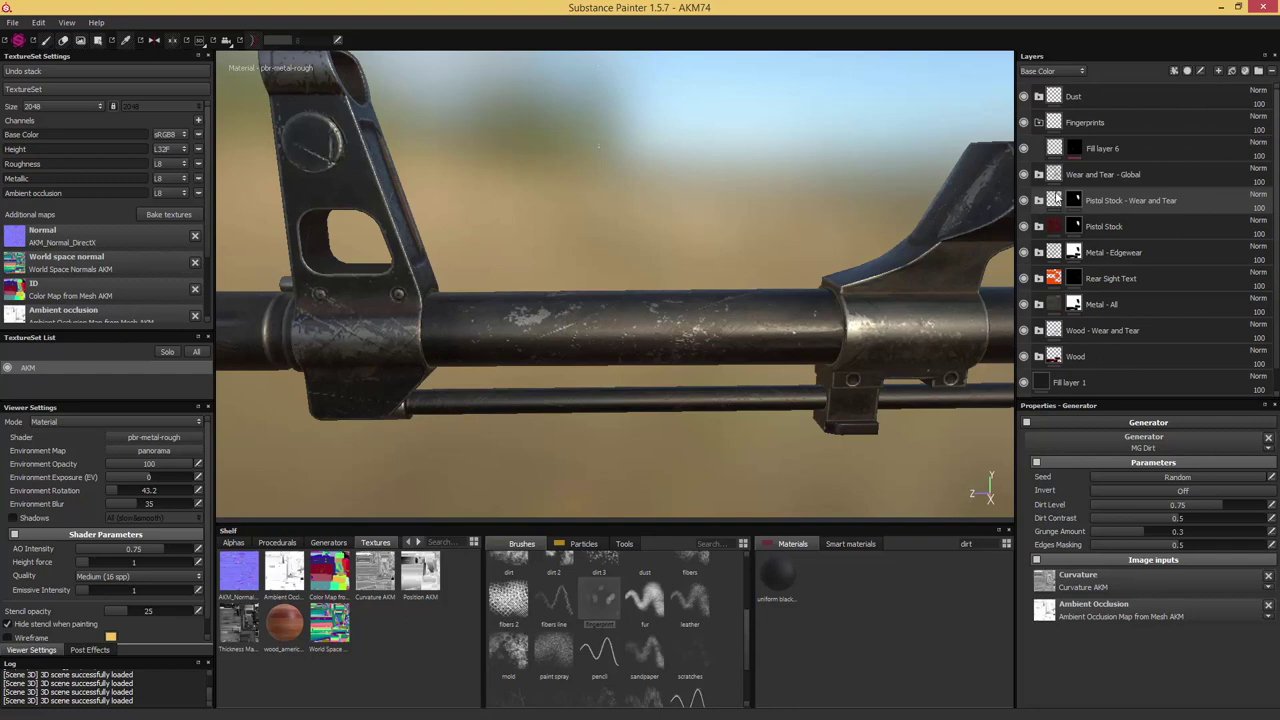
click(1039, 252)
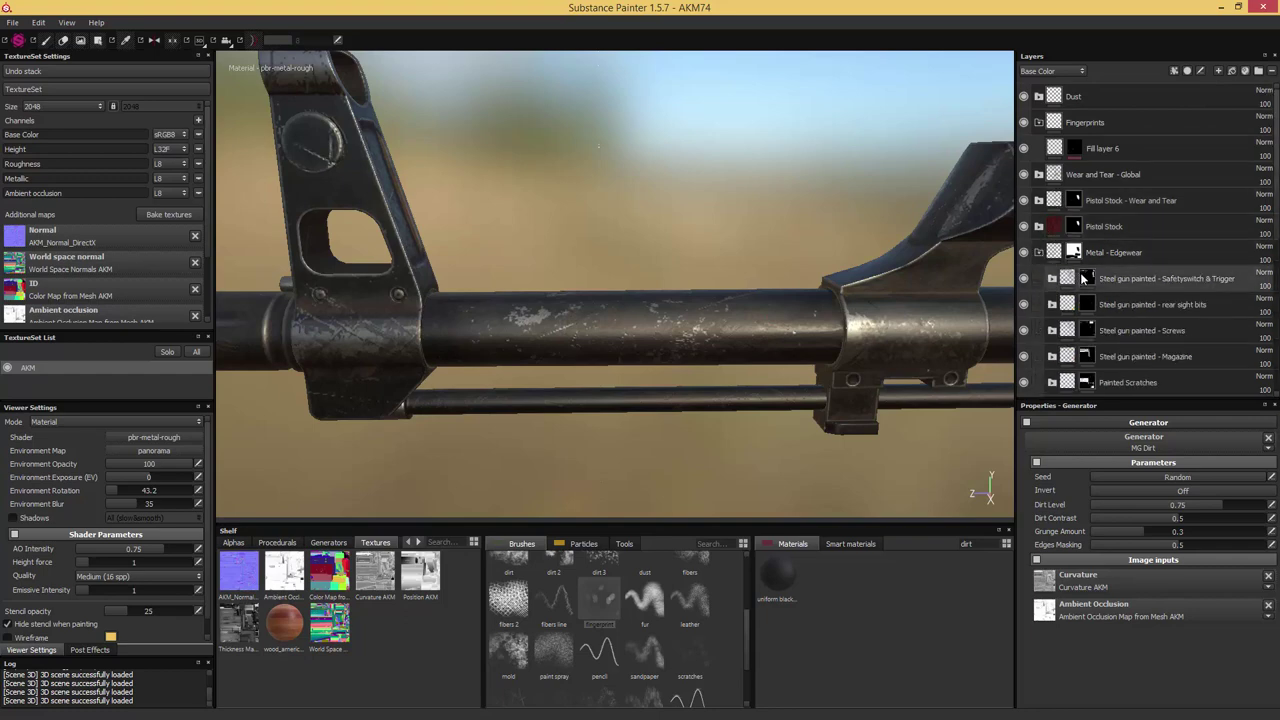
scroll(1104, 284, down, 5)
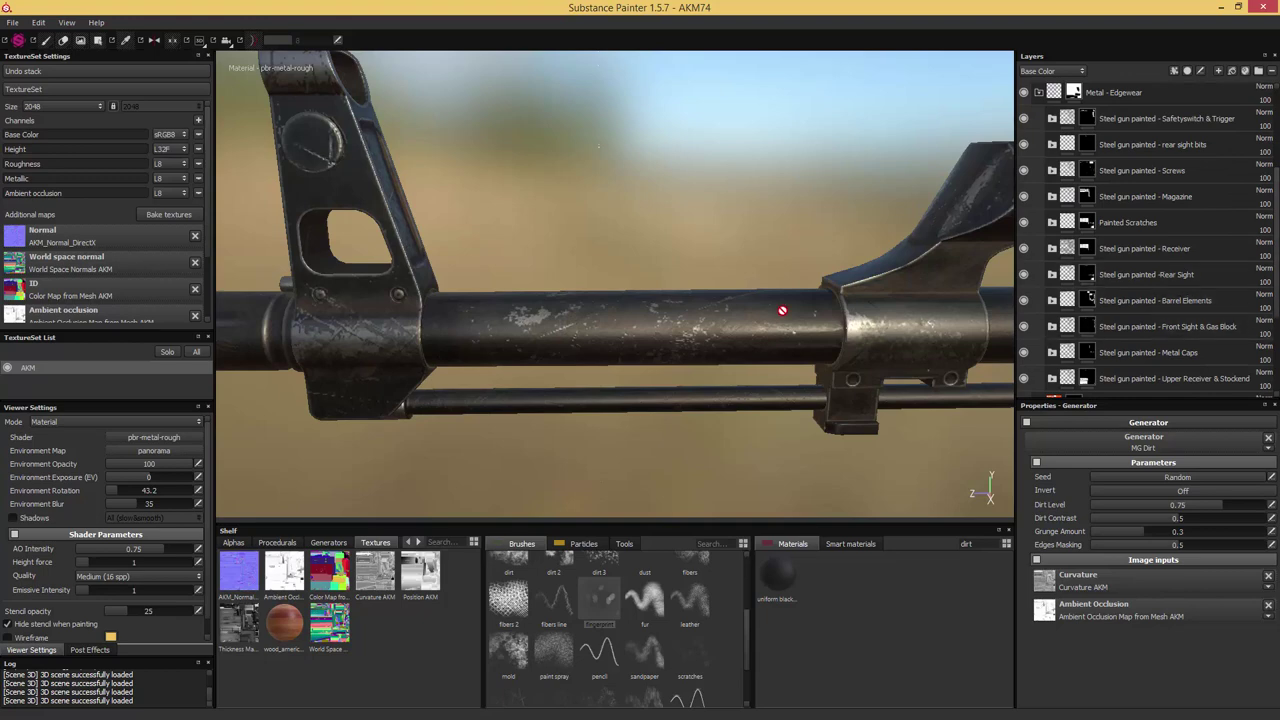
click(1049, 300)
click(1088, 328)
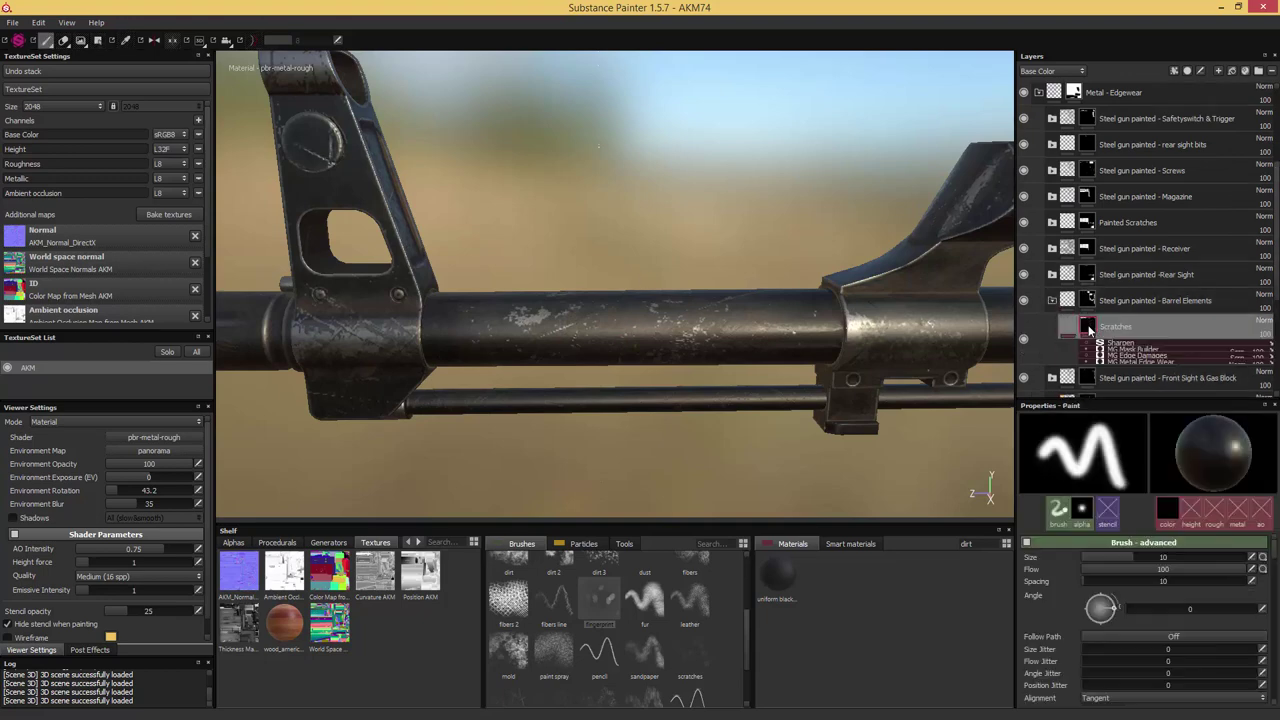
scroll(1092, 329, down, 1)
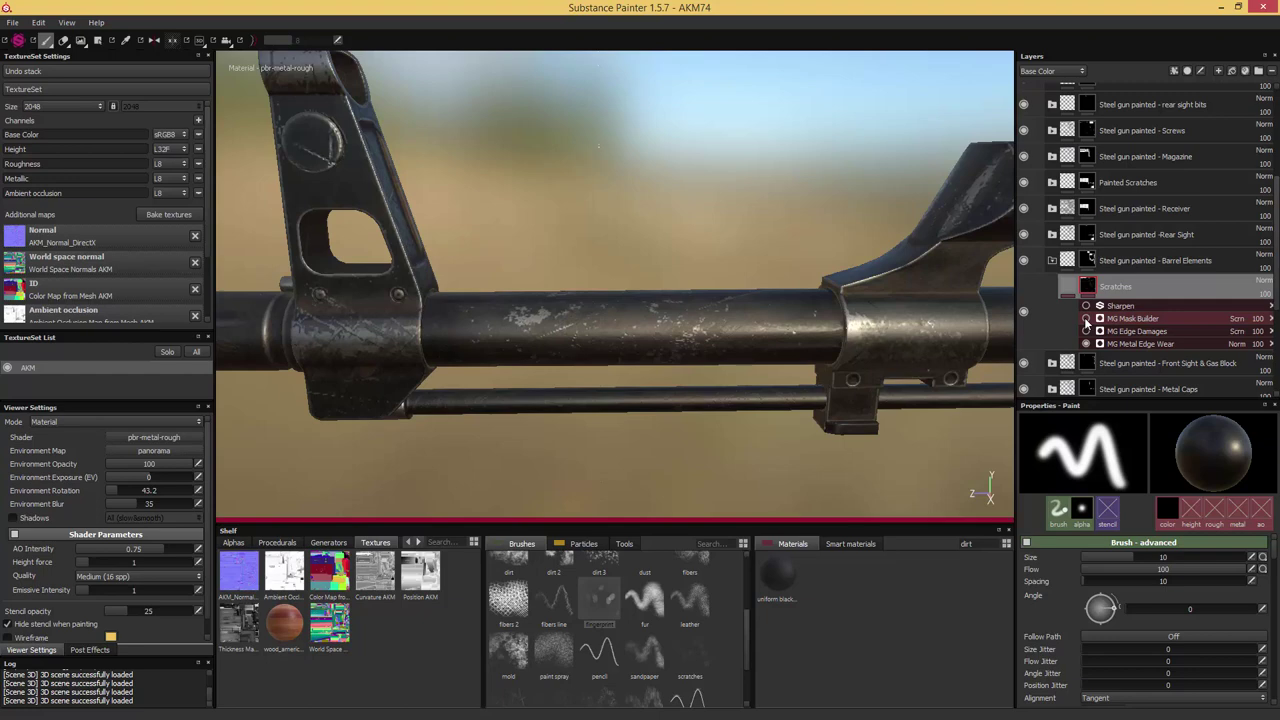
Compare the barrel scratches with MG Mask Builder off and on, and set its curvature Global Intensity to 0.86
click(1086, 318)
click(1086, 318)
click(1157, 320)
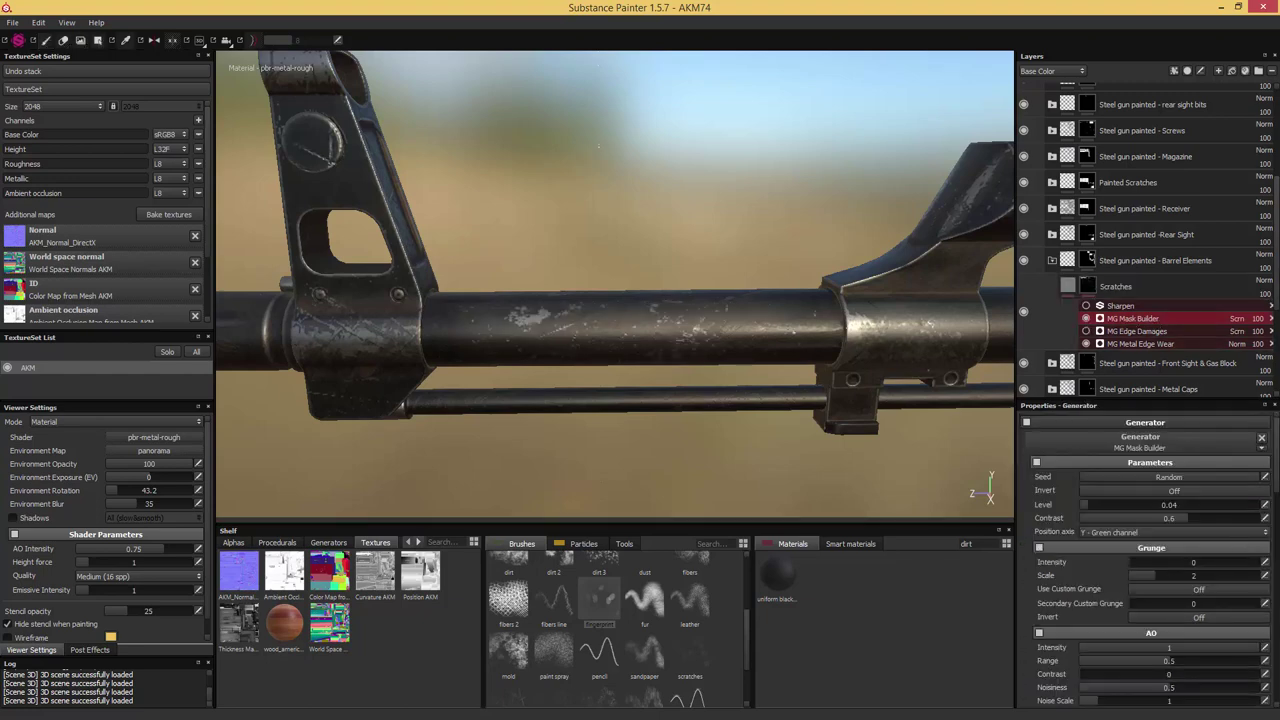
scroll(1150, 560, down, 5)
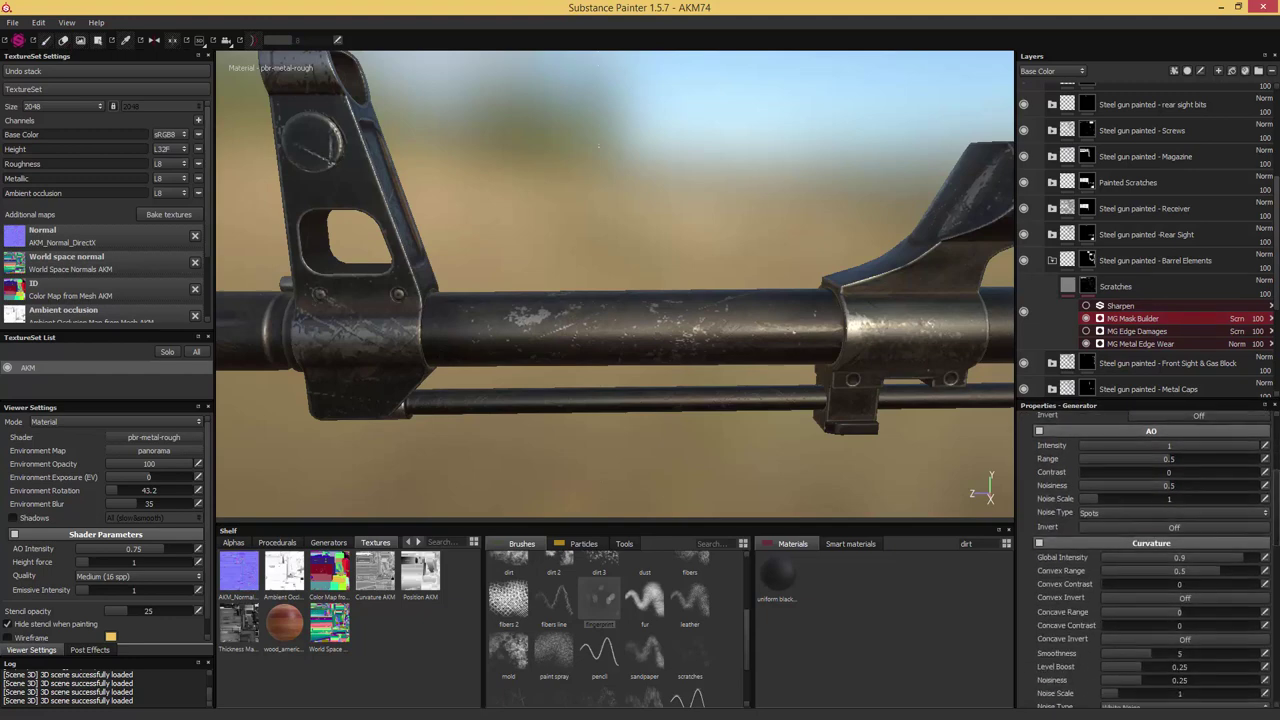
scroll(1248, 535, down, 1)
drag(1245, 522, 1241, 522)
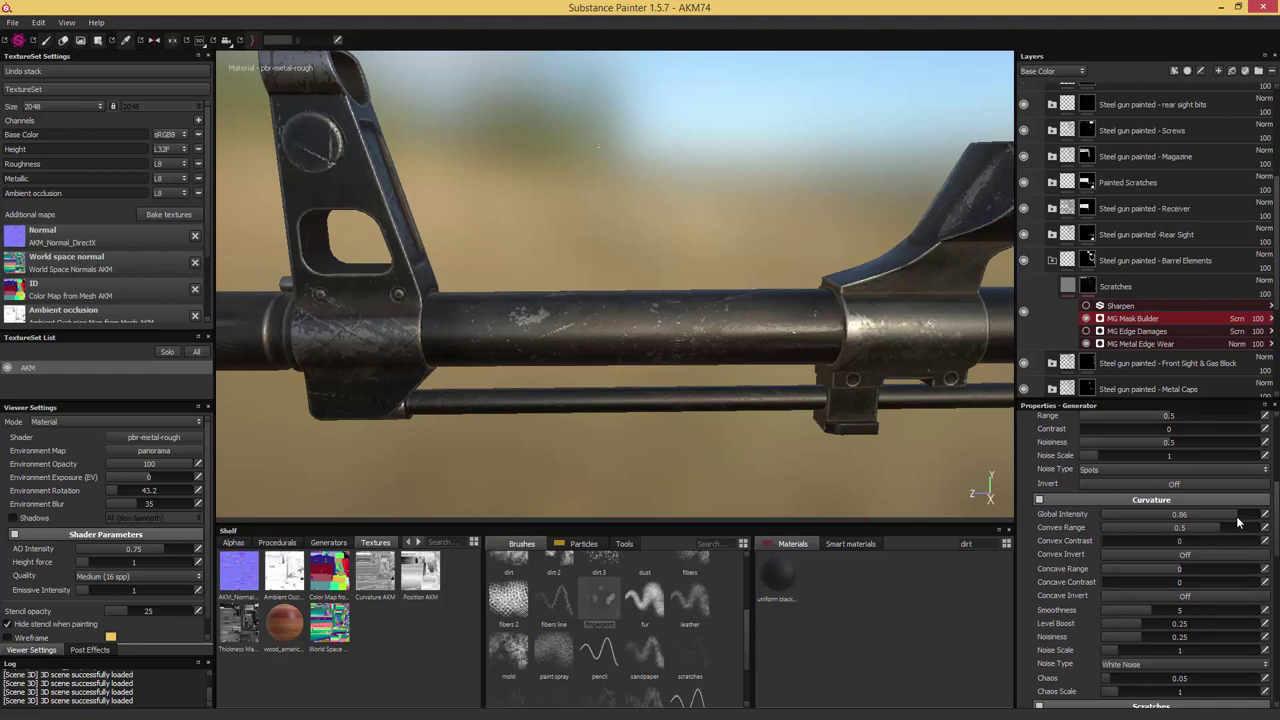
Collapse the Barrel Elements folder and inspect the edge wear on the barrel and gas block from several angles
middle_drag(731, 346, 409, 327)
alt+drag(607, 309, 556, 321)
click(1052, 261)
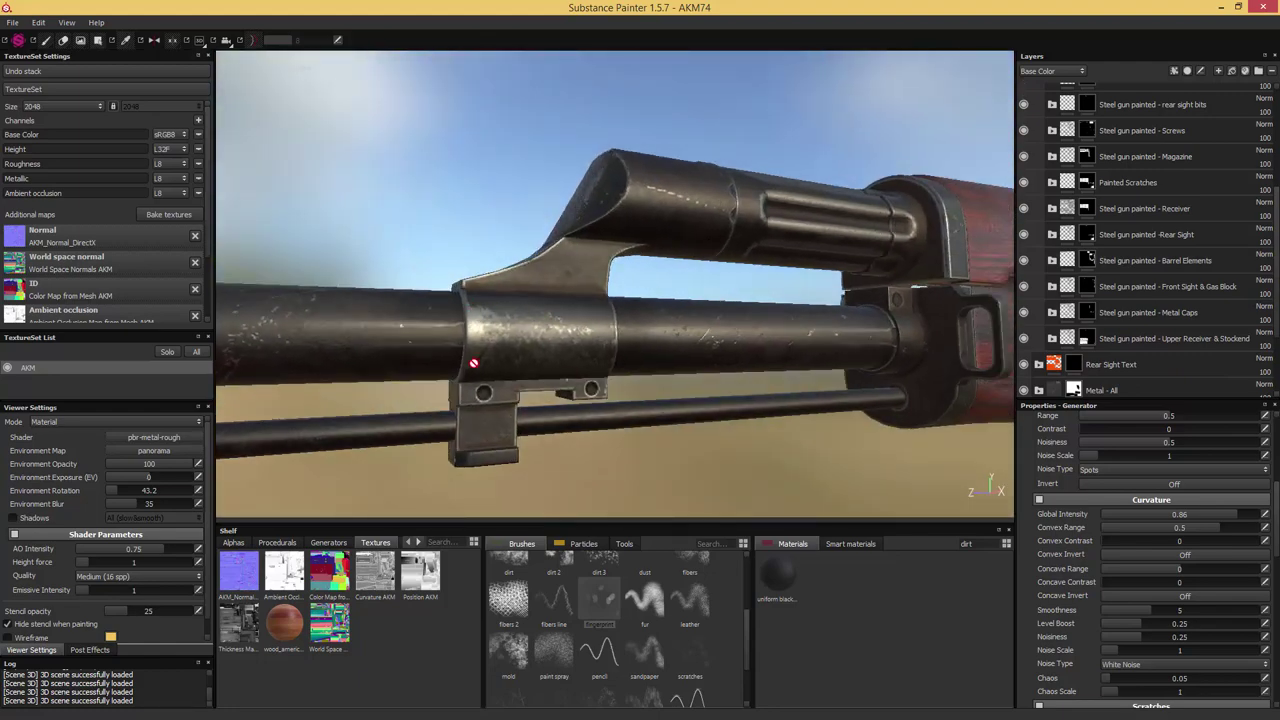
alt+drag(475, 363, 440, 370)
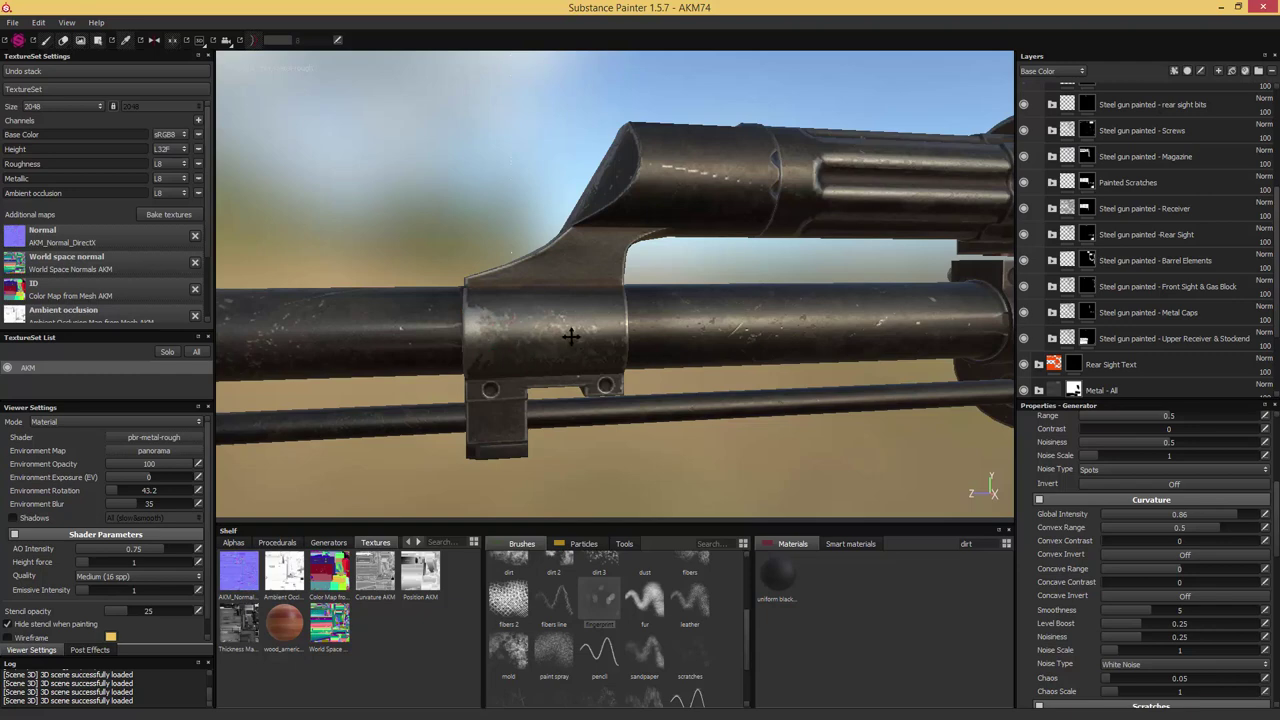
alt+drag(570, 337, 750, 330)
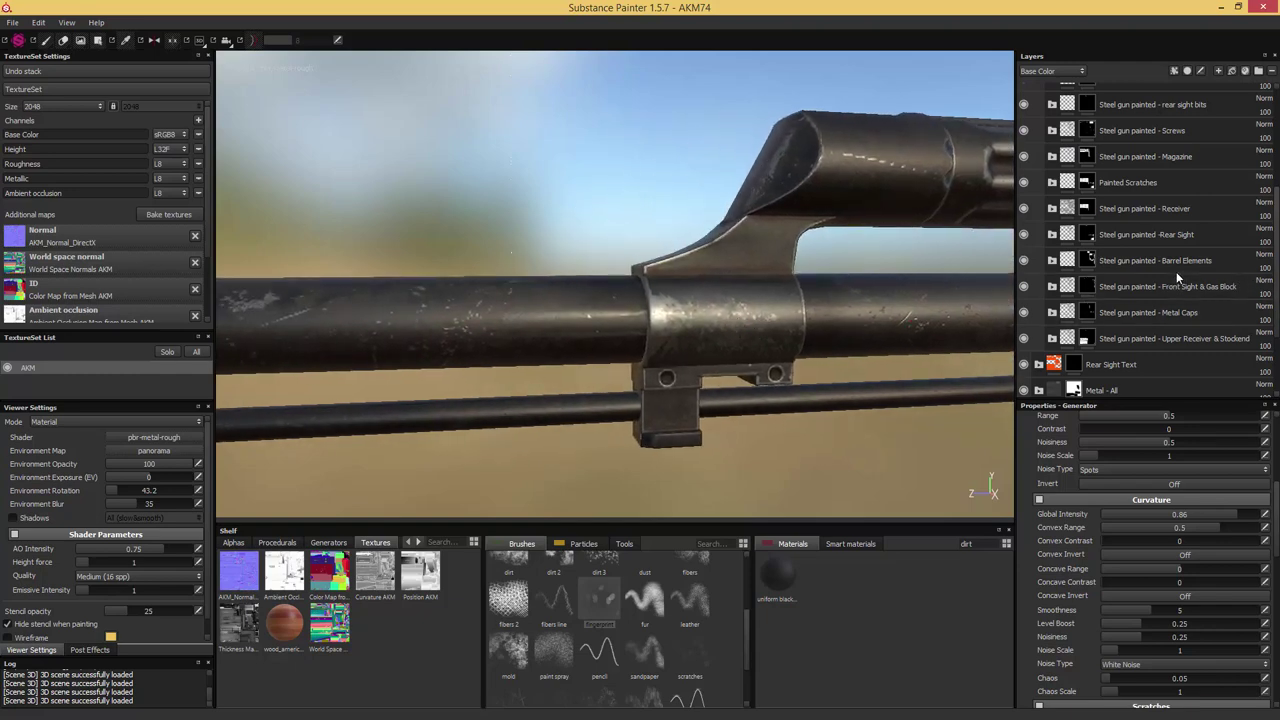
Move the Steel gun painted - Front Sight & Gas Block folder above the Barrel Elements folder and check the gas block
click(1133, 288)
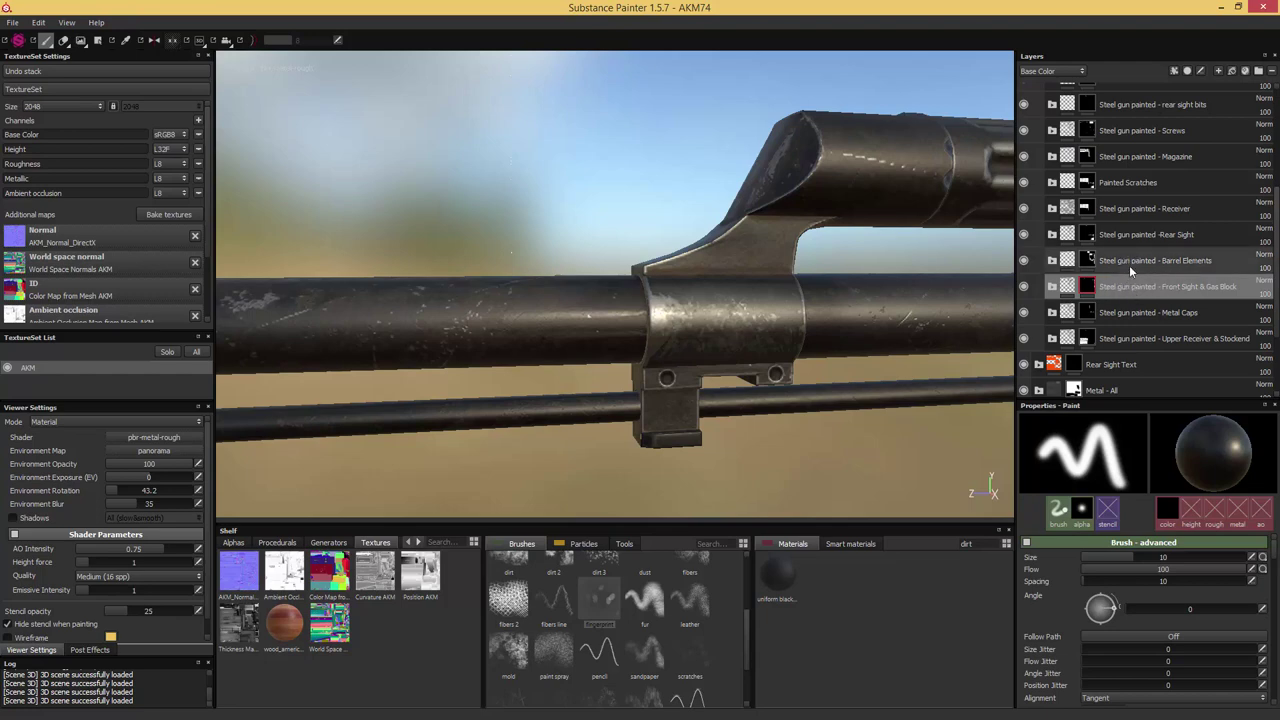
drag(1137, 288, 1141, 246)
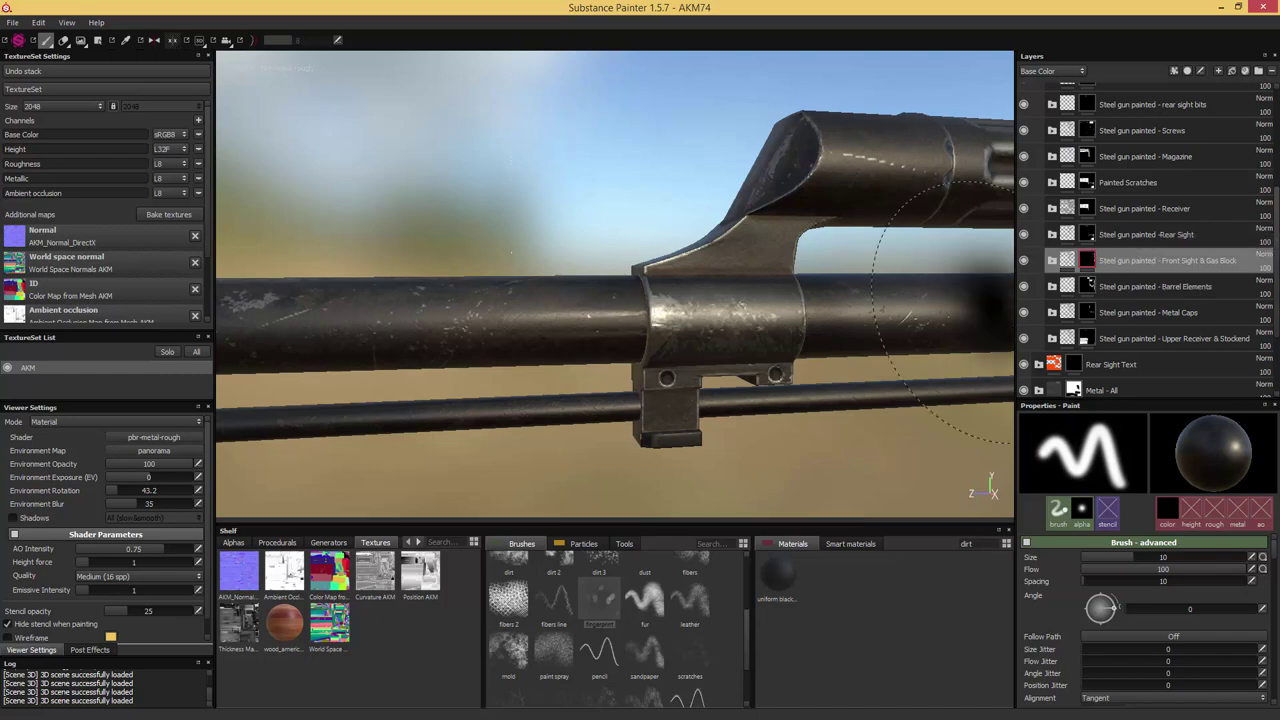
alt+drag(1003, 312, 846, 262)
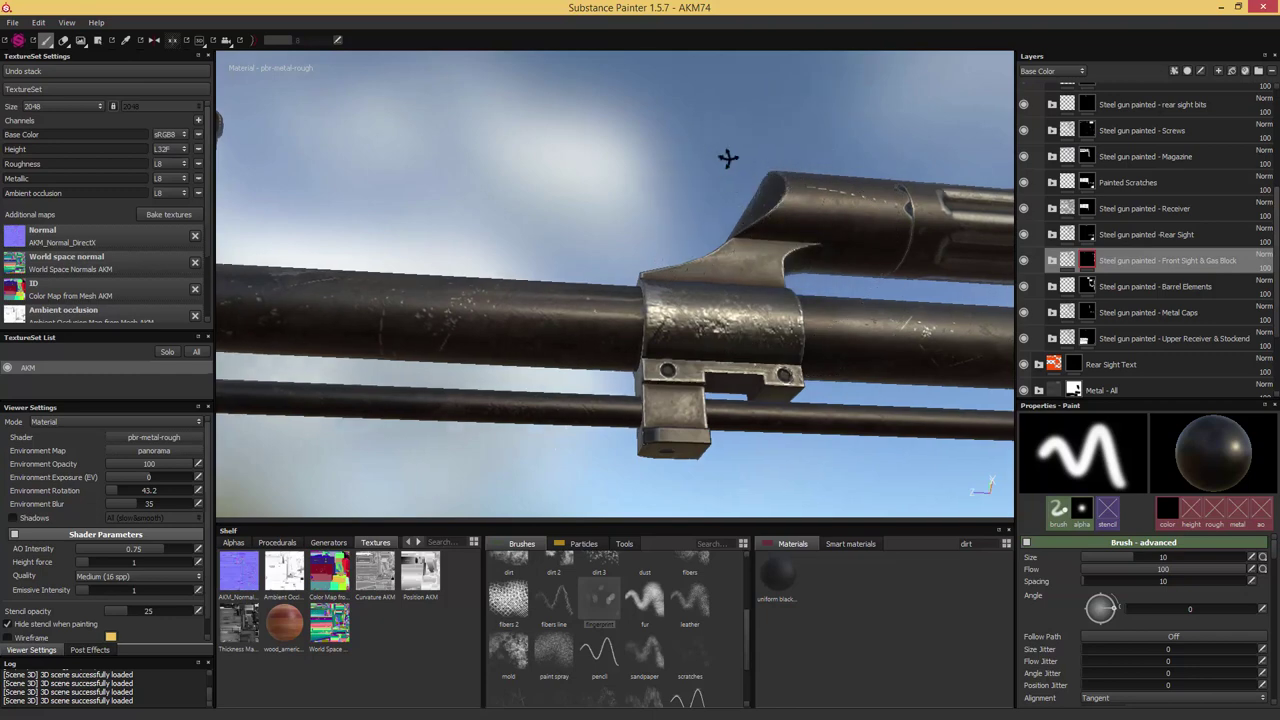
mouse_move(727, 158)
alt+mouse_down()
mouse_move(746, 177)
mouse_move(880, 210)
alt+mouse_up()
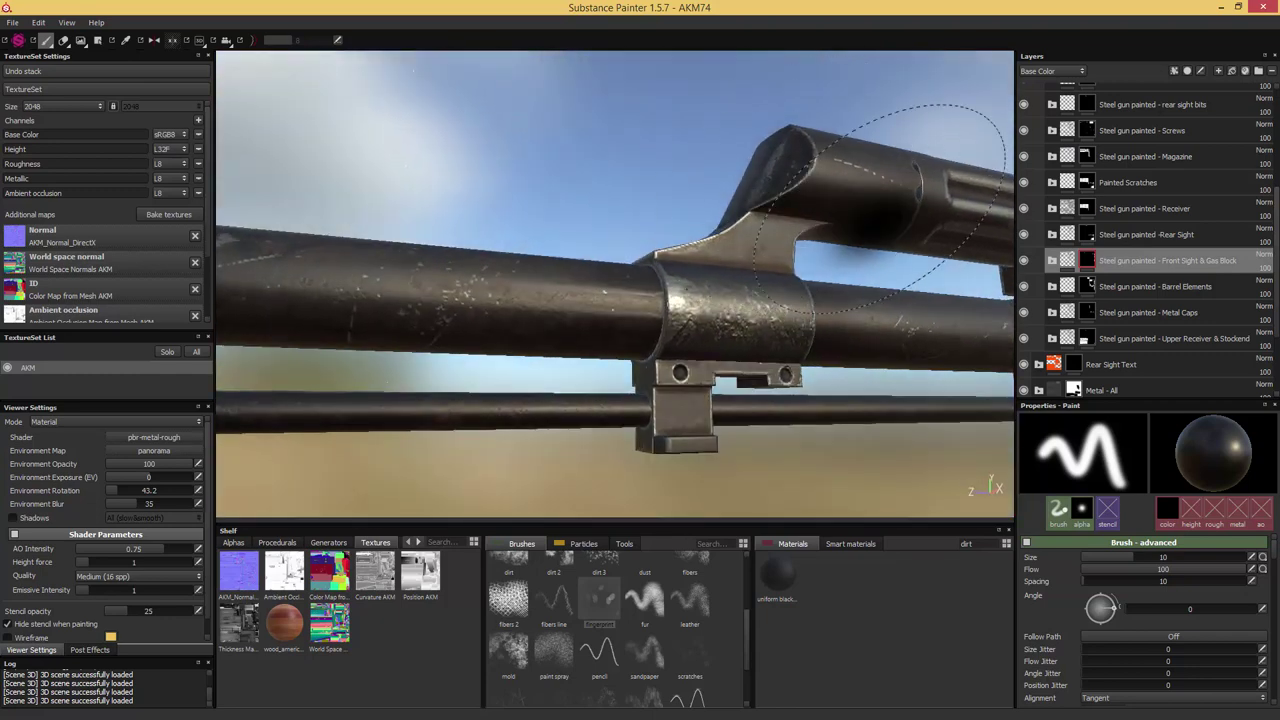
Expand the Front Sight & Gas Block folder and lower its Scratches layer's opacity to 37
click(1052, 260)
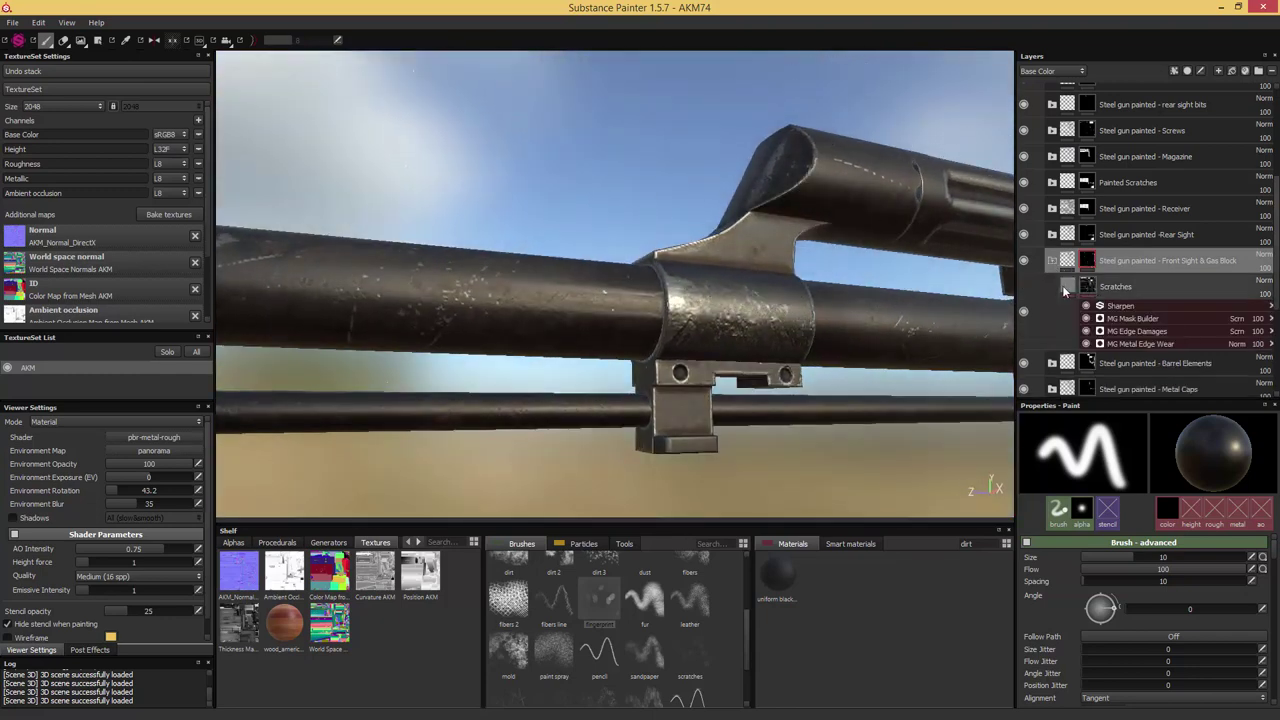
click(1068, 288)
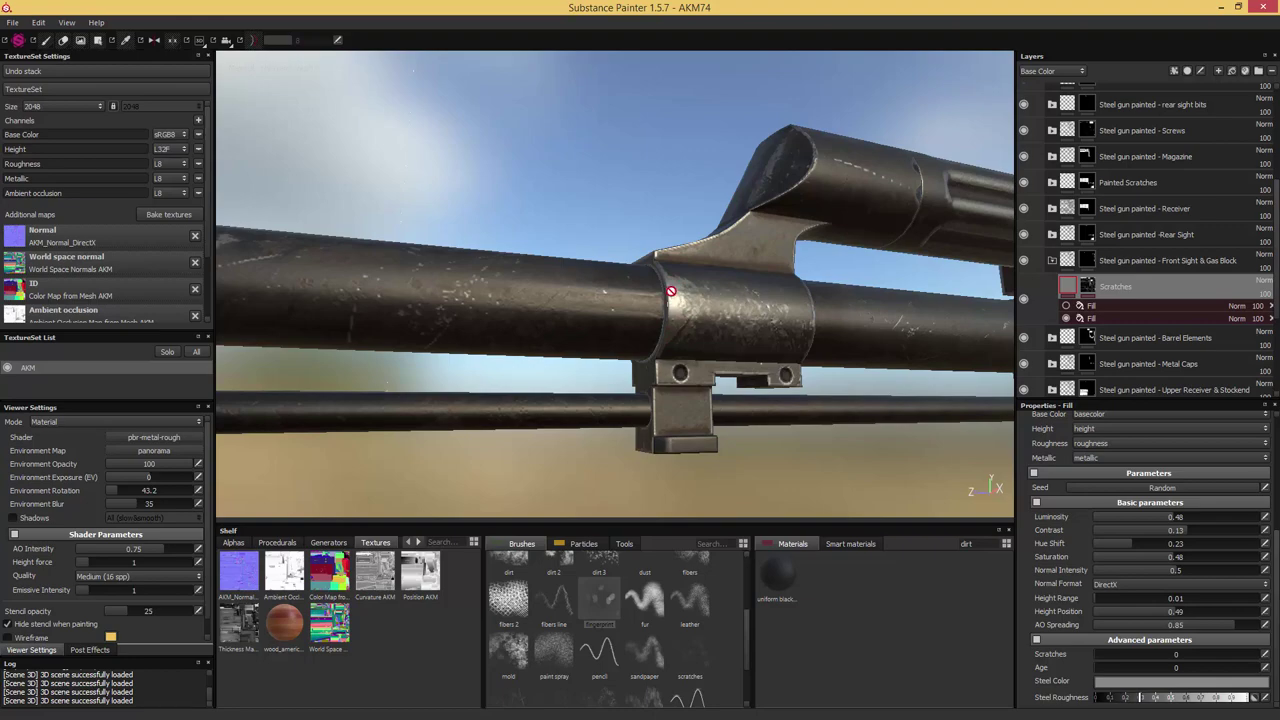
mouse_move(694, 317)
alt+mouse_down()
mouse_move(676, 368)
mouse_move(648, 305)
mouse_move(600, 289)
mouse_move(666, 349)
mouse_move(691, 289)
mouse_move(698, 313)
alt+mouse_up()
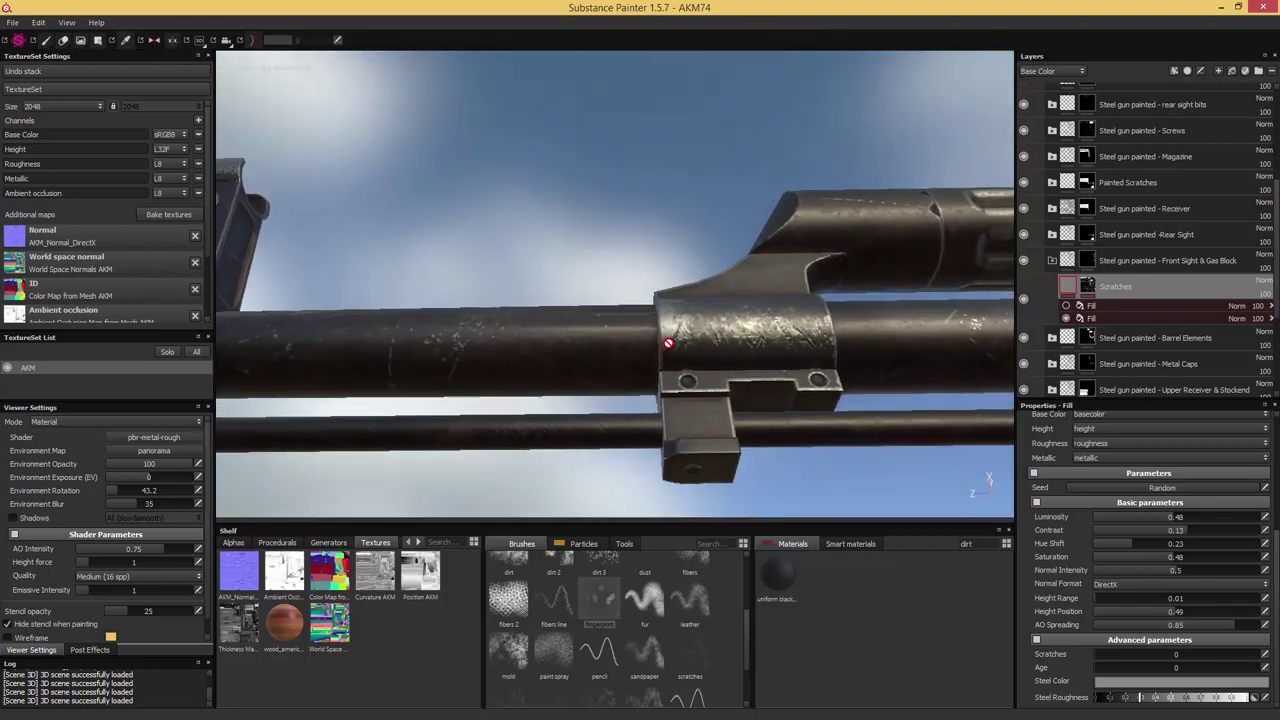
alt+drag(771, 291, 794, 420)
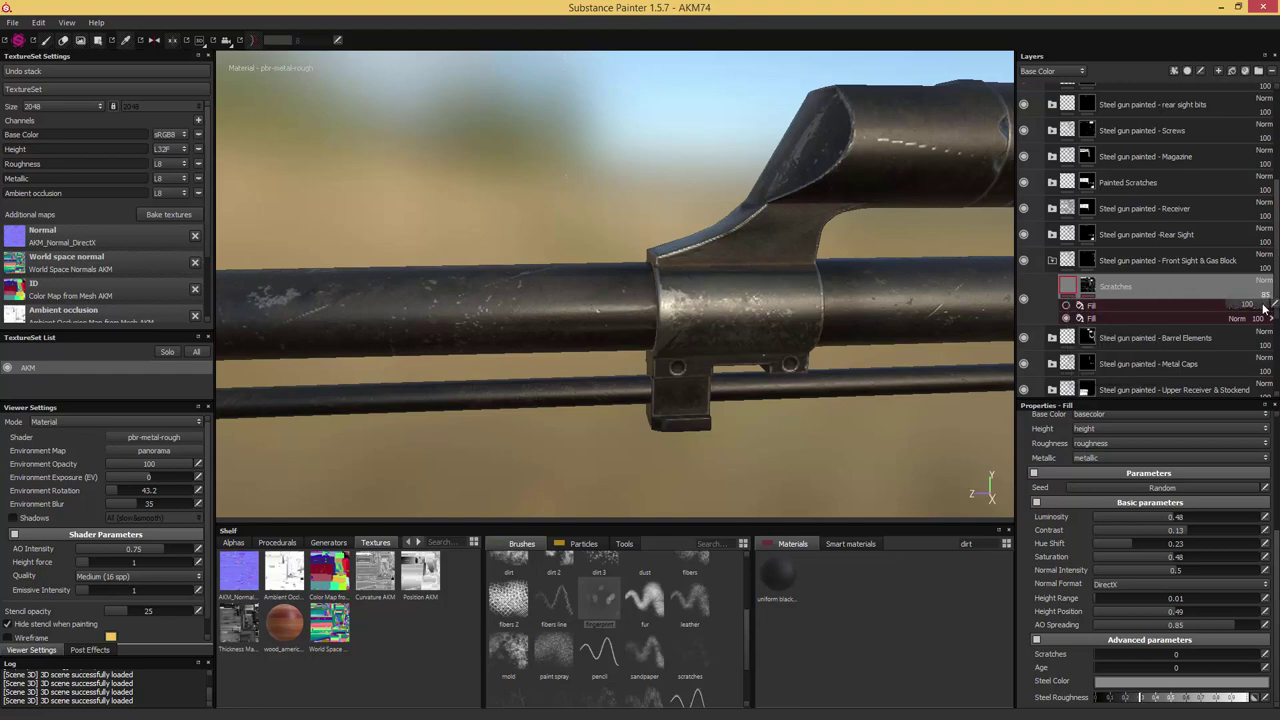
drag(1263, 310, 1244, 310)
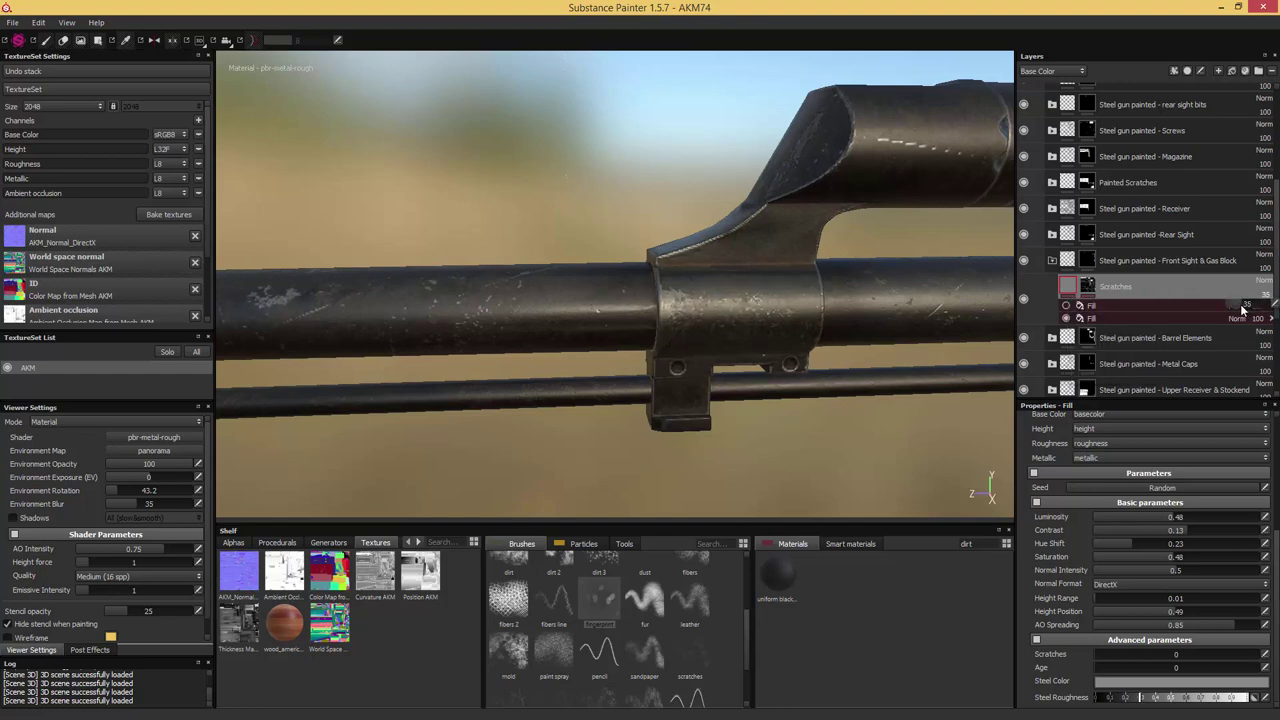
alt+drag(913, 387, 805, 401)
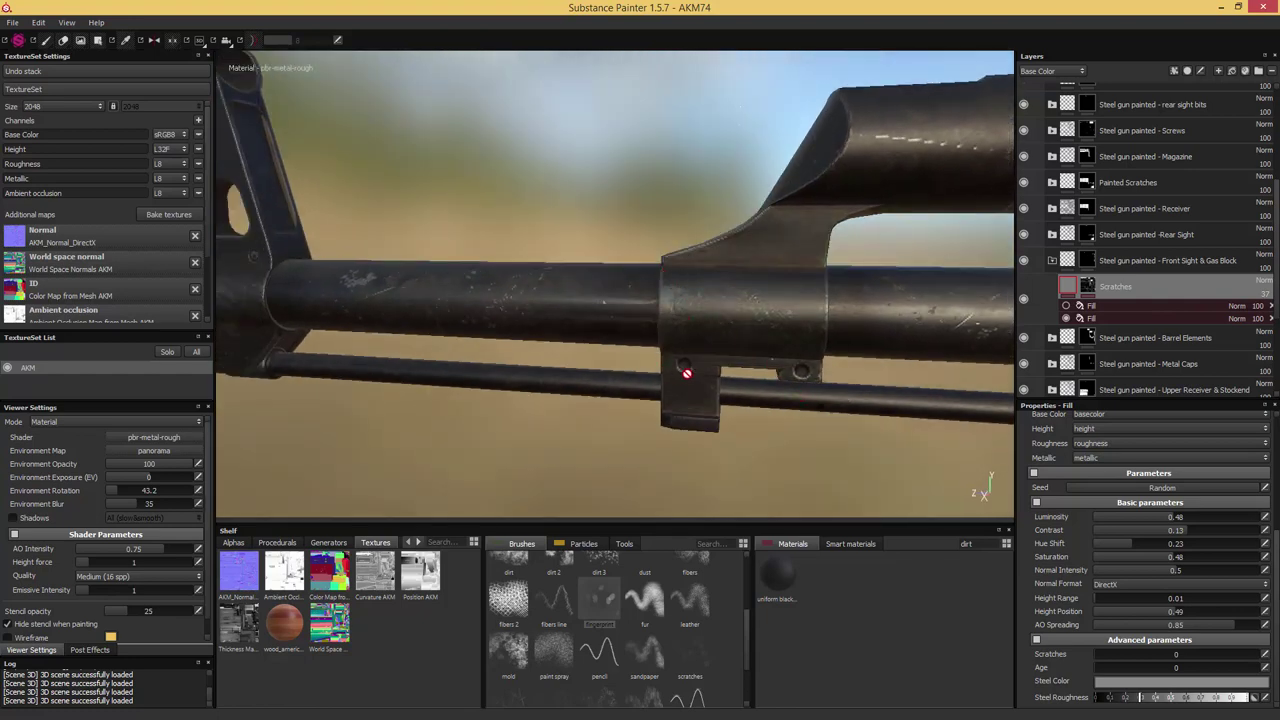
alt+drag(656, 322, 757, 342)
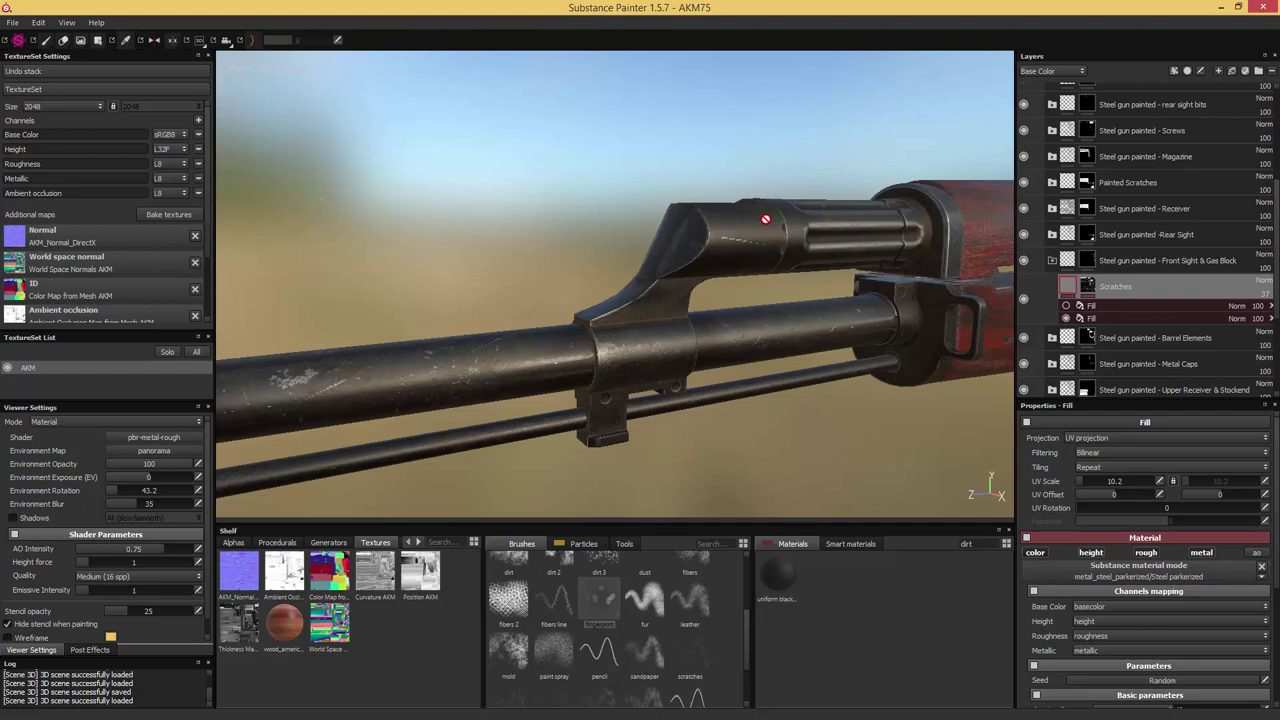
Target the Front Sight & Gas Block folder's mask with the polygon fill tool and choose its selection mode
alt+drag(760, 219, 600, 232)
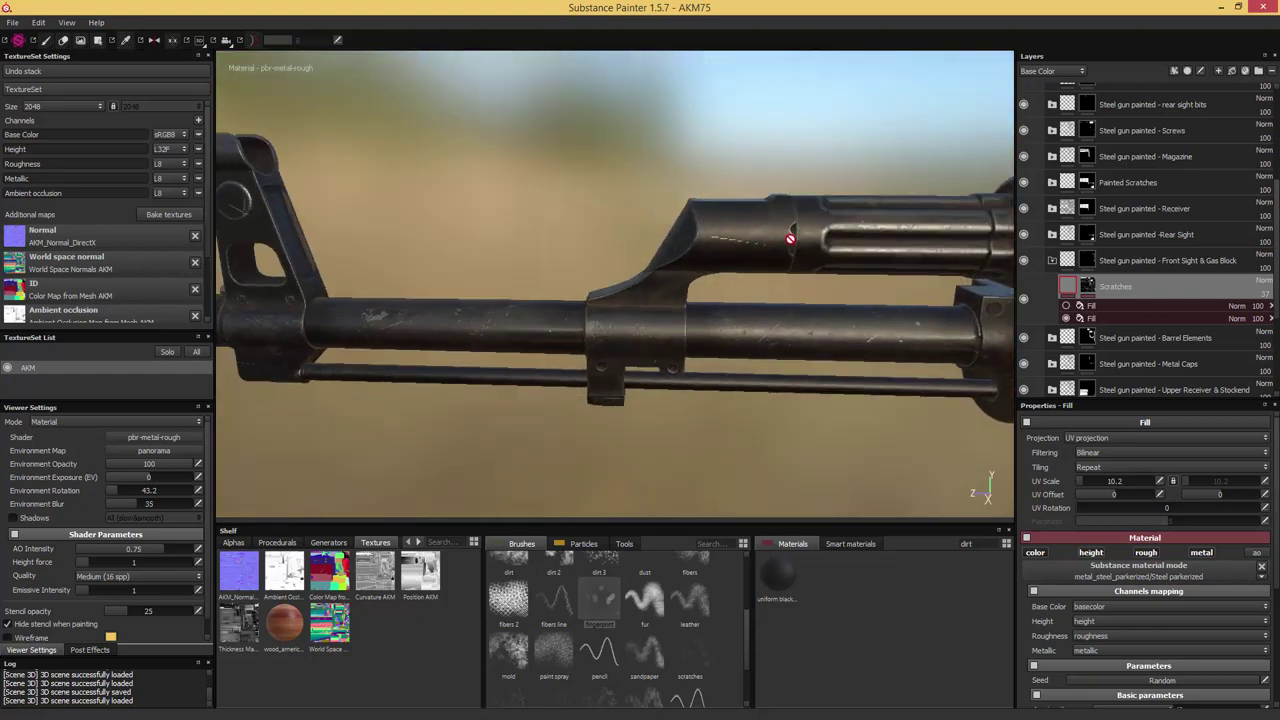
alt+right_drag(789, 237, 791, 180)
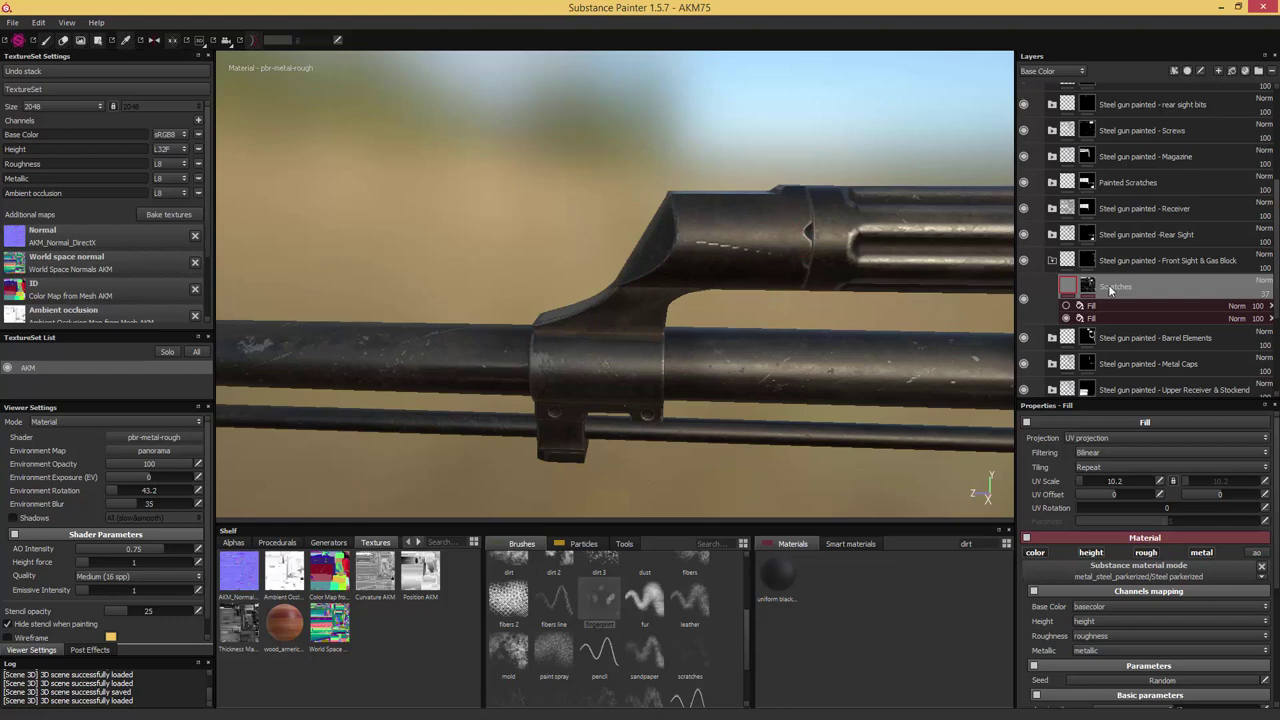
click(1086, 261)
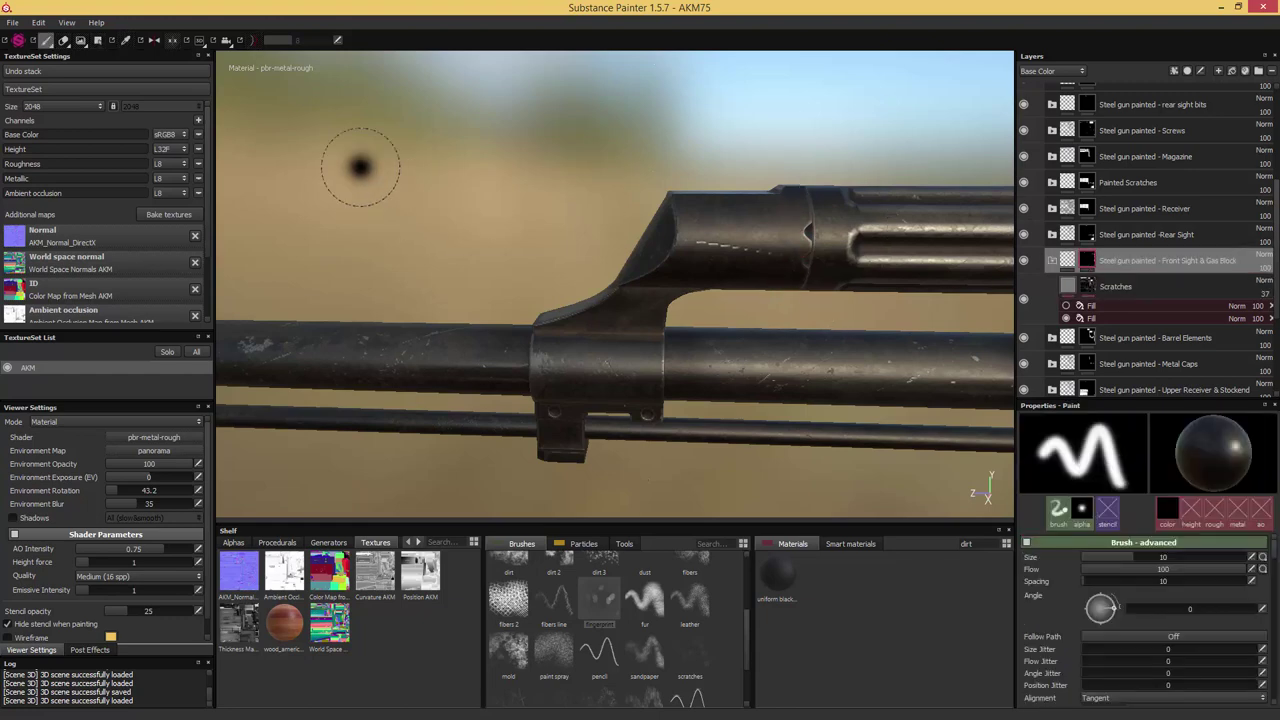
click(99, 42)
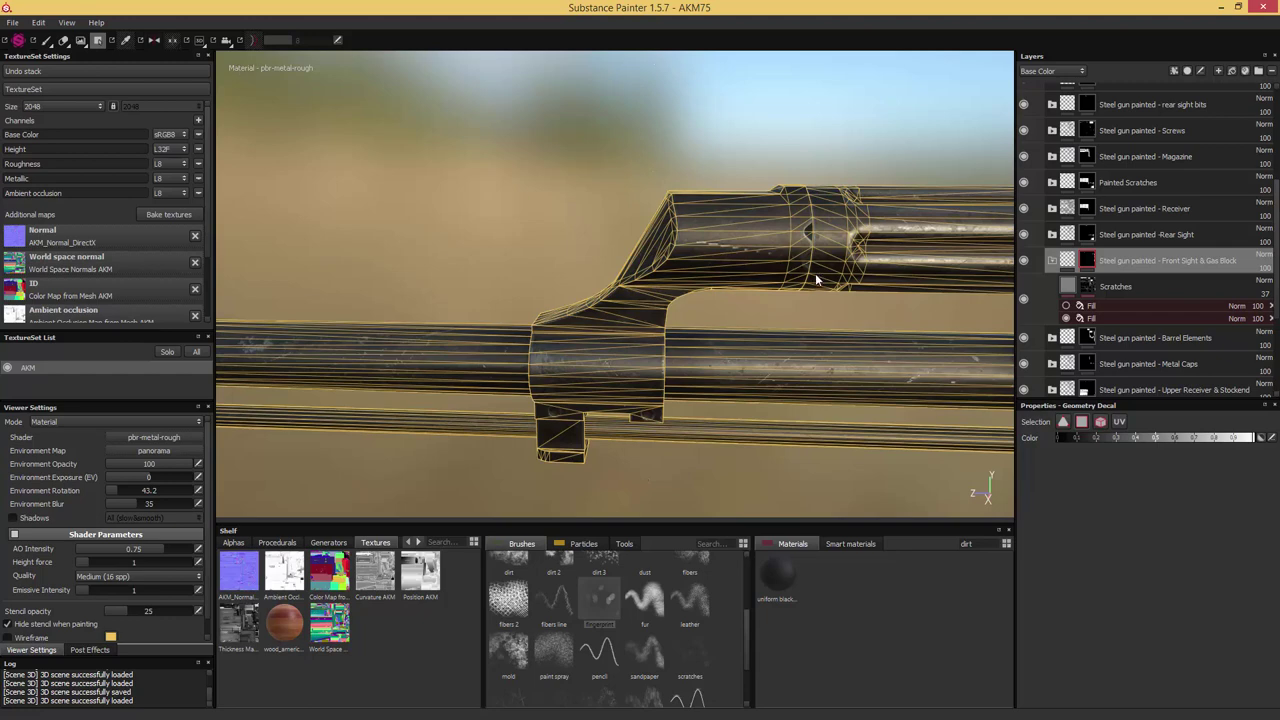
alt+drag(788, 298, 760, 282)
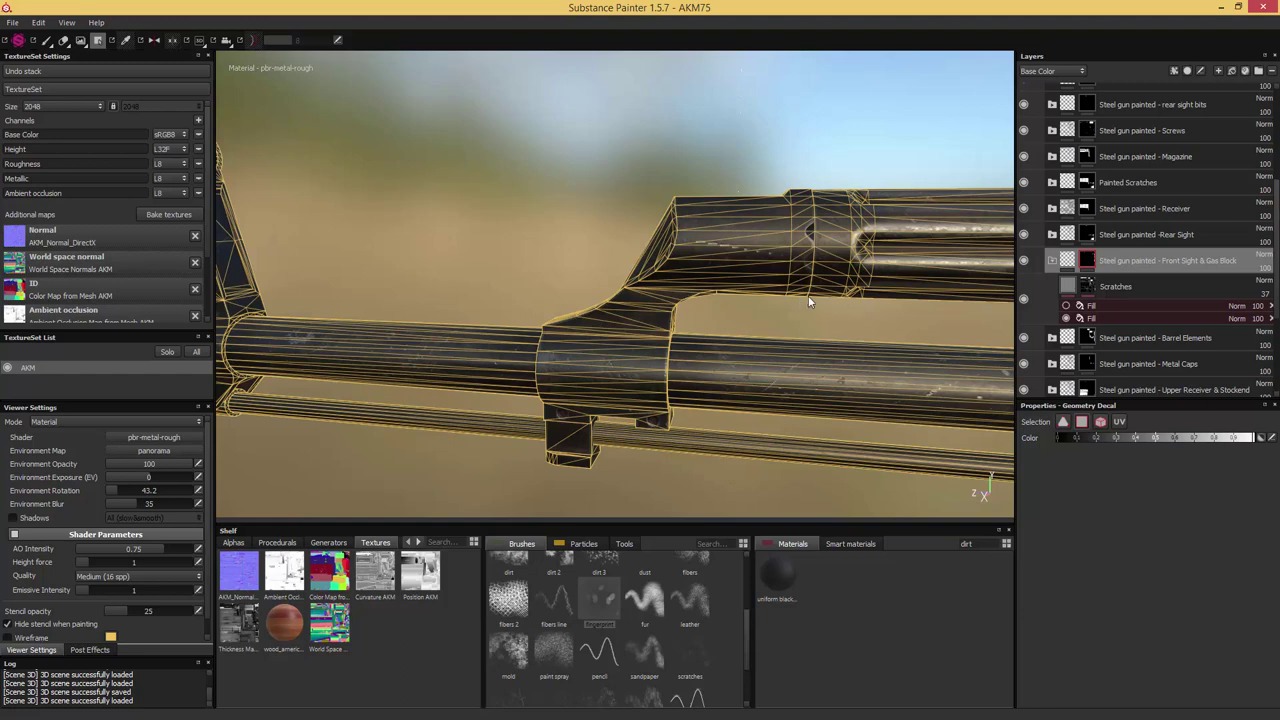
click(1081, 422)
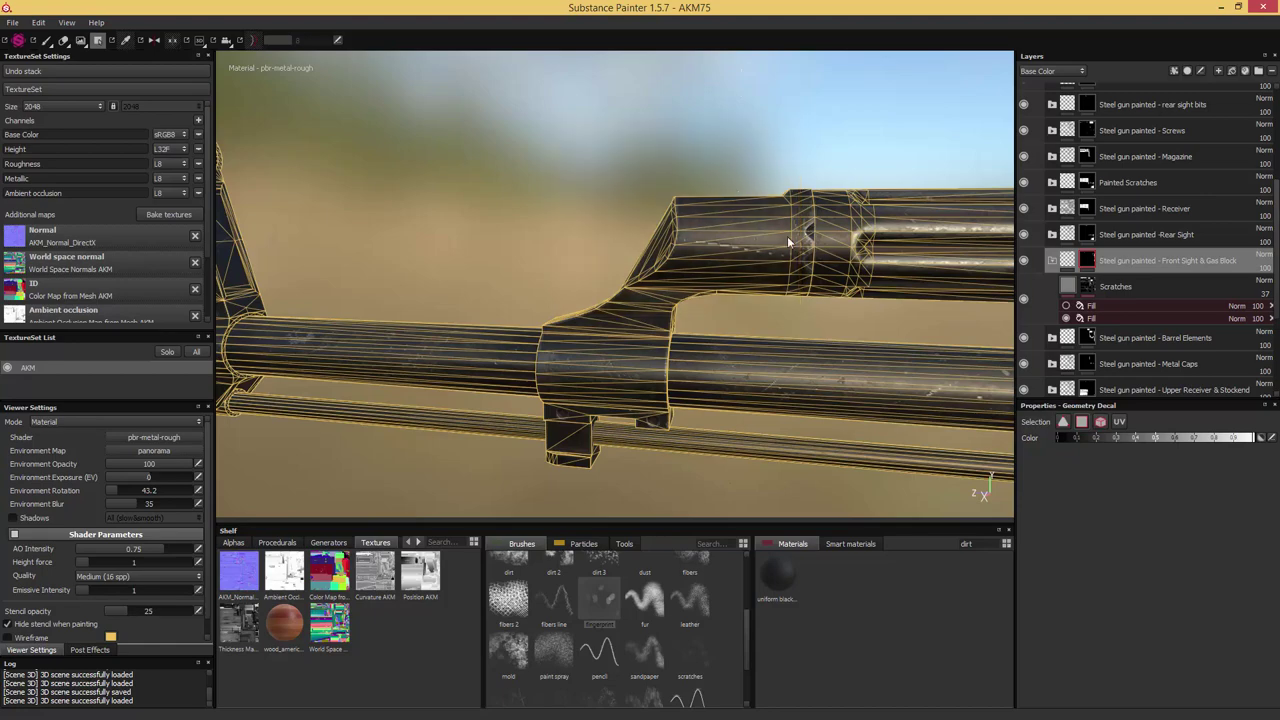
Examine the gas block's mesh from several angles with the environment rotated to 97.2, then return to the Paint tool
alt+middle_drag(679, 347, 769, 214)
alt+drag(769, 214, 630, 312)
scroll(718, 259, up, 3)
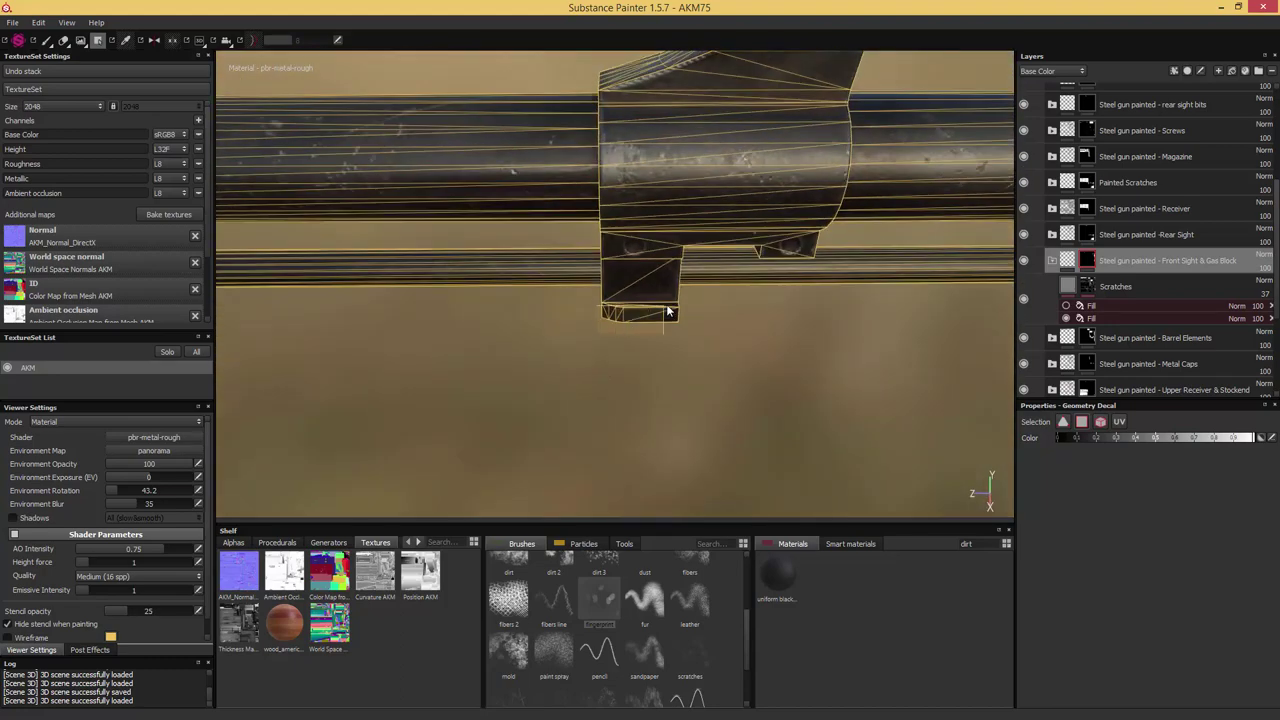
scroll(646, 313, down, 3)
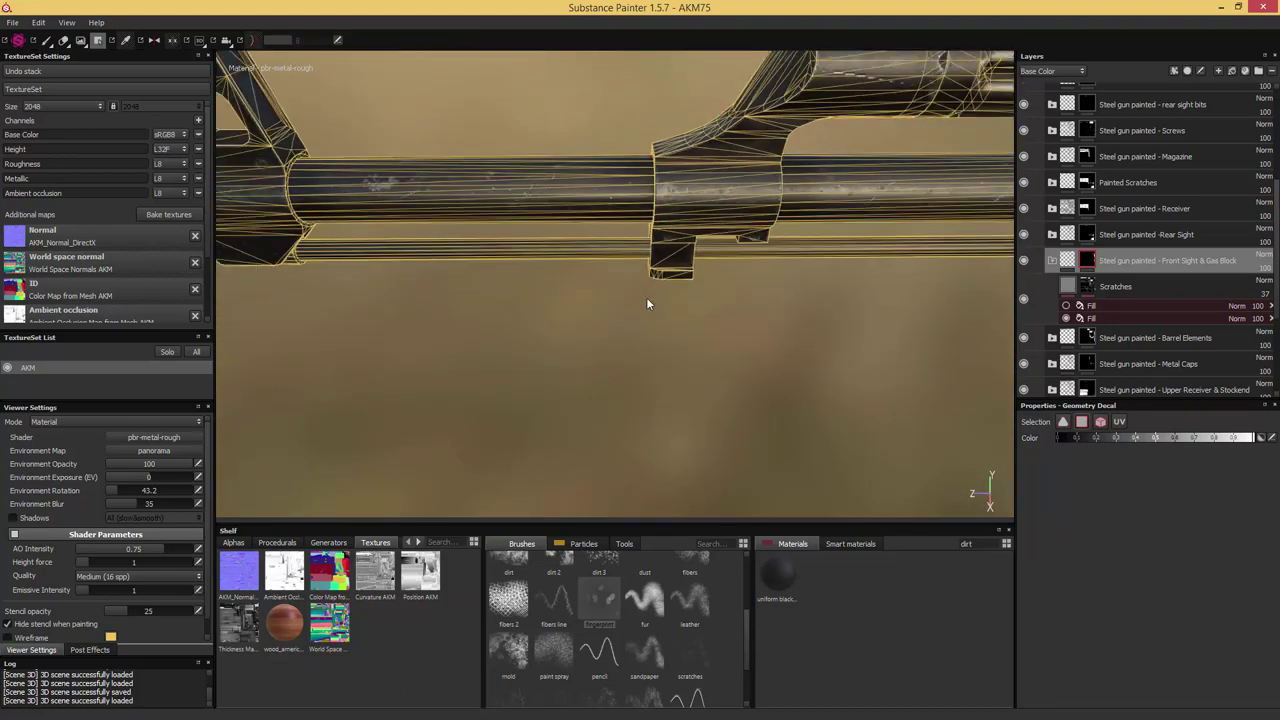
alt+drag(648, 303, 650, 270)
shift+right_drag(806, 206, 736, 238)
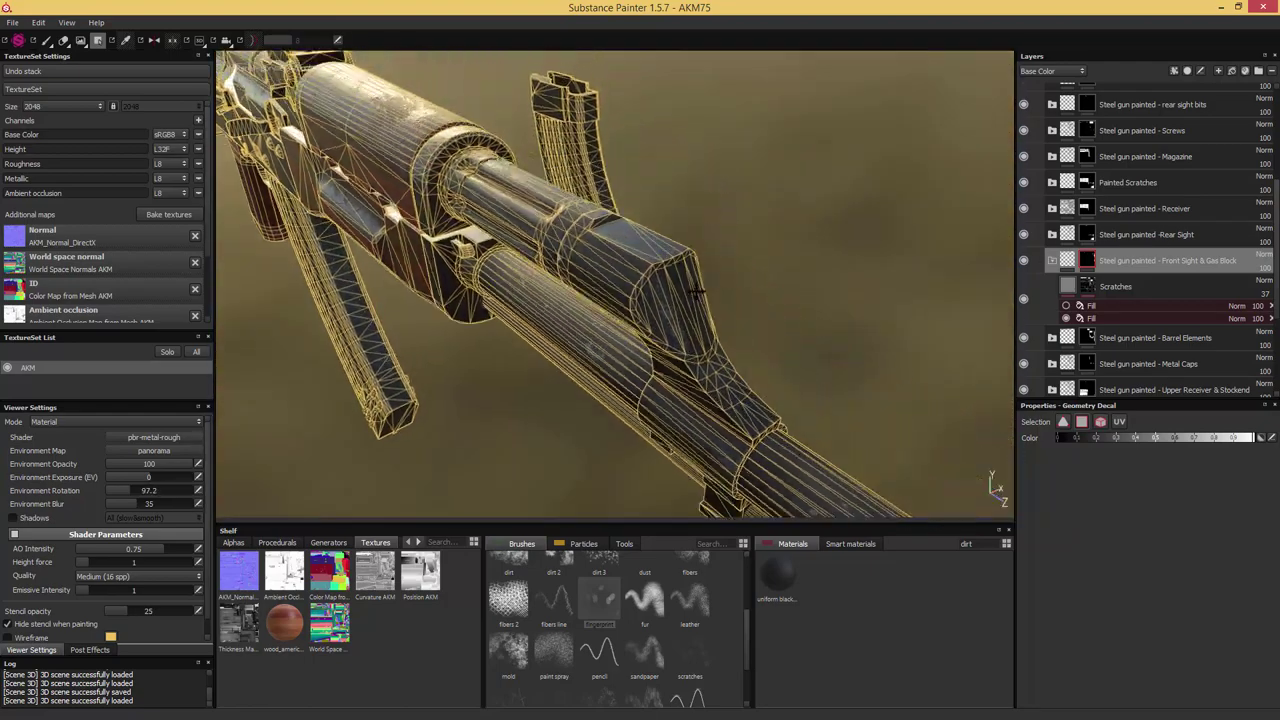
alt+drag(752, 258, 635, 225)
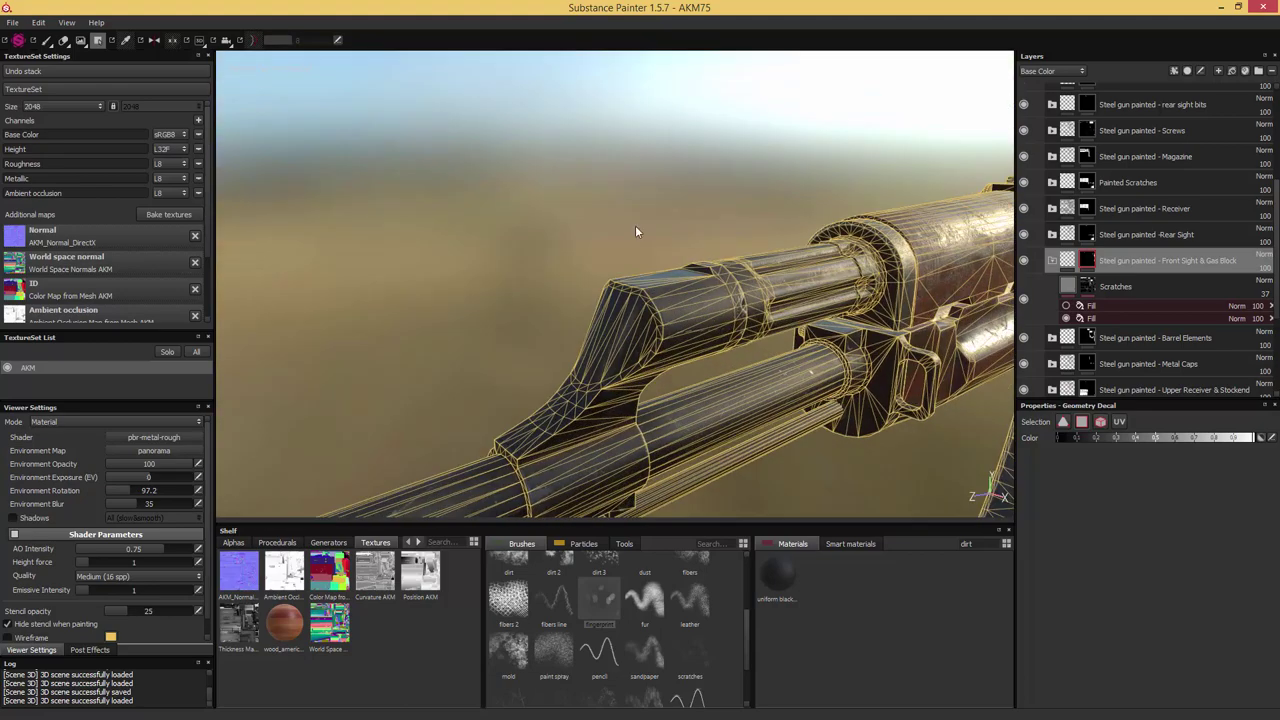
click(47, 40)
mouse_move(543, 226)
alt+mouse_down()
mouse_move(485, 148)
mouse_move(414, 123)
alt+mouse_up()
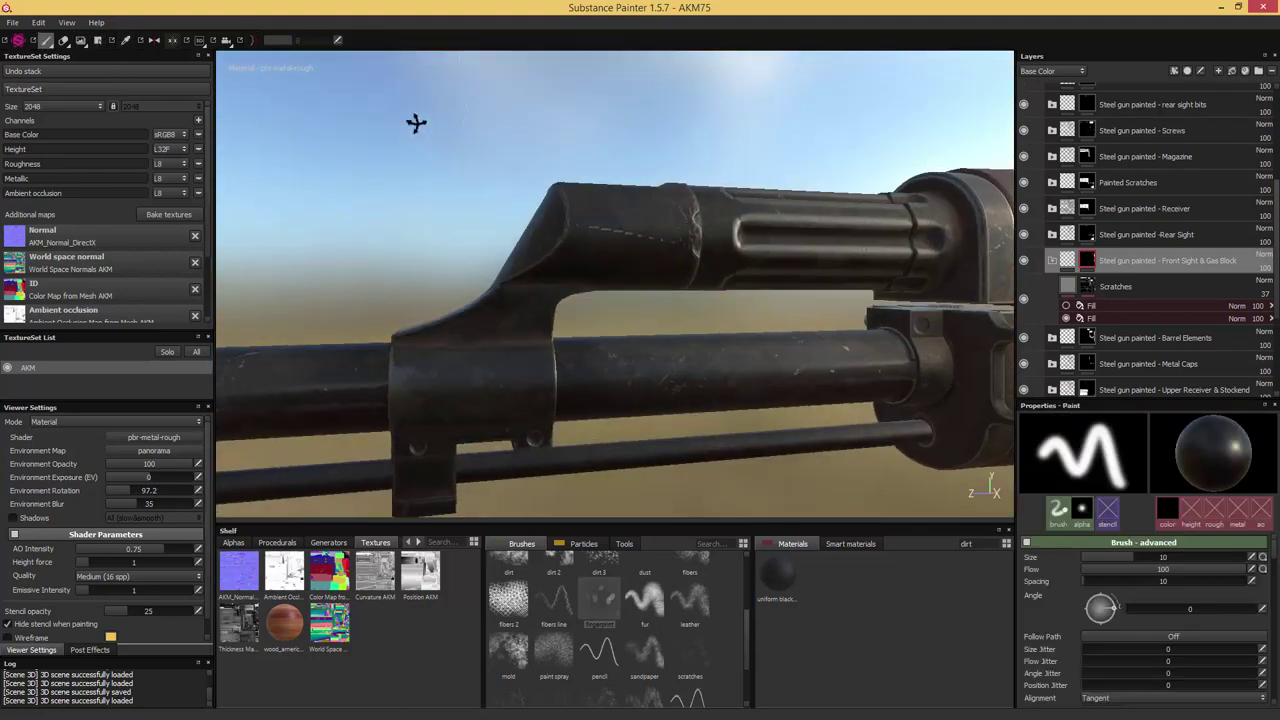
Expand the Dust folder and set the opacity of Fill layer 7 to 6
scroll(1088, 218, up, 3)
scroll(1088, 218, up, 4)
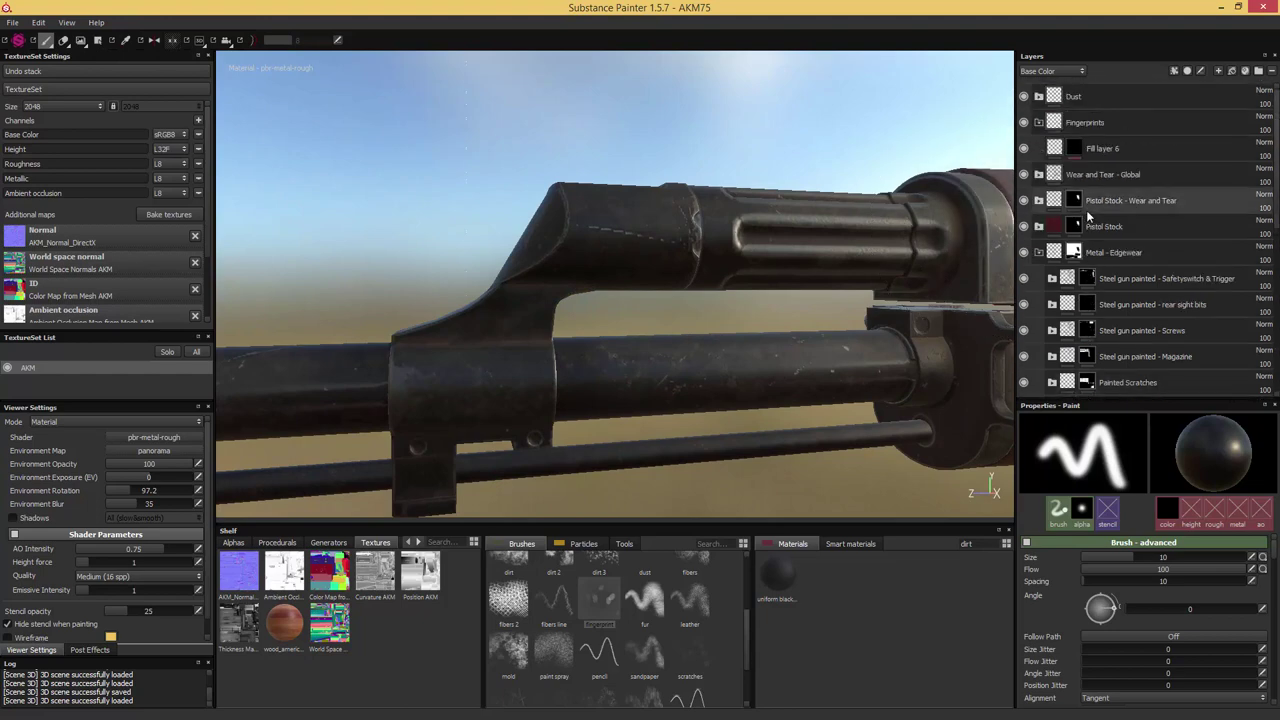
click(1040, 96)
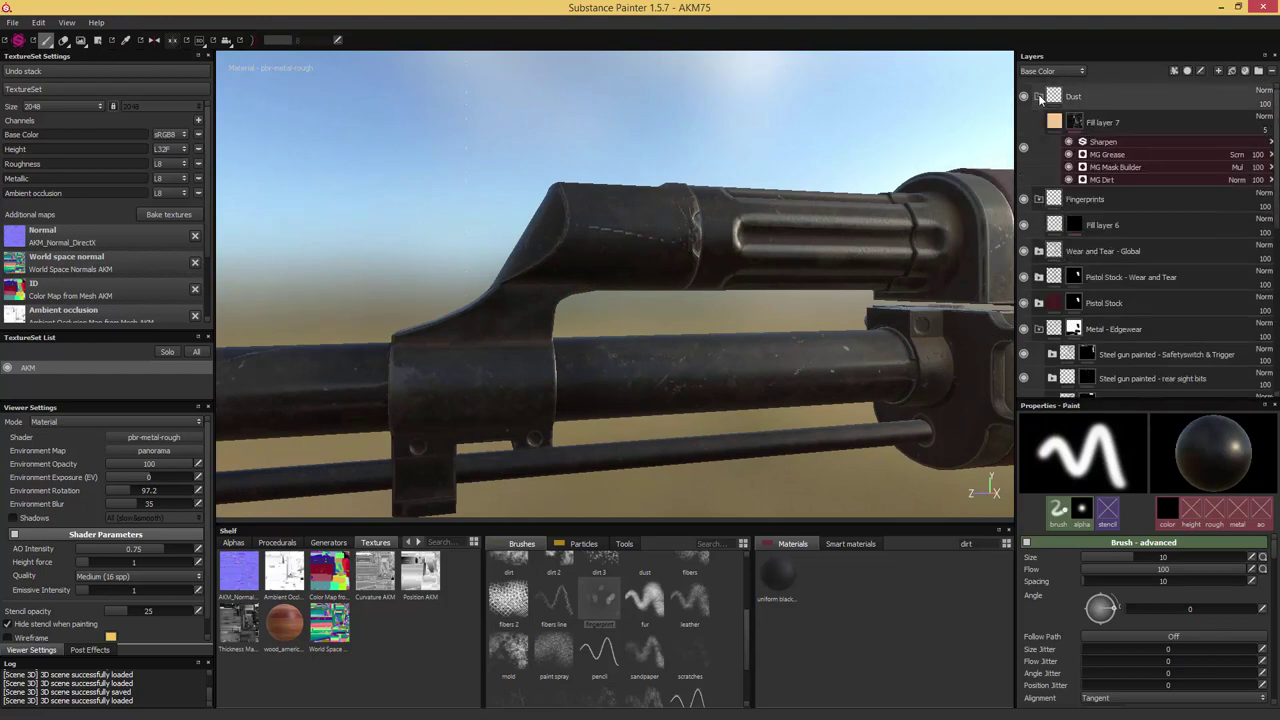
click(1054, 121)
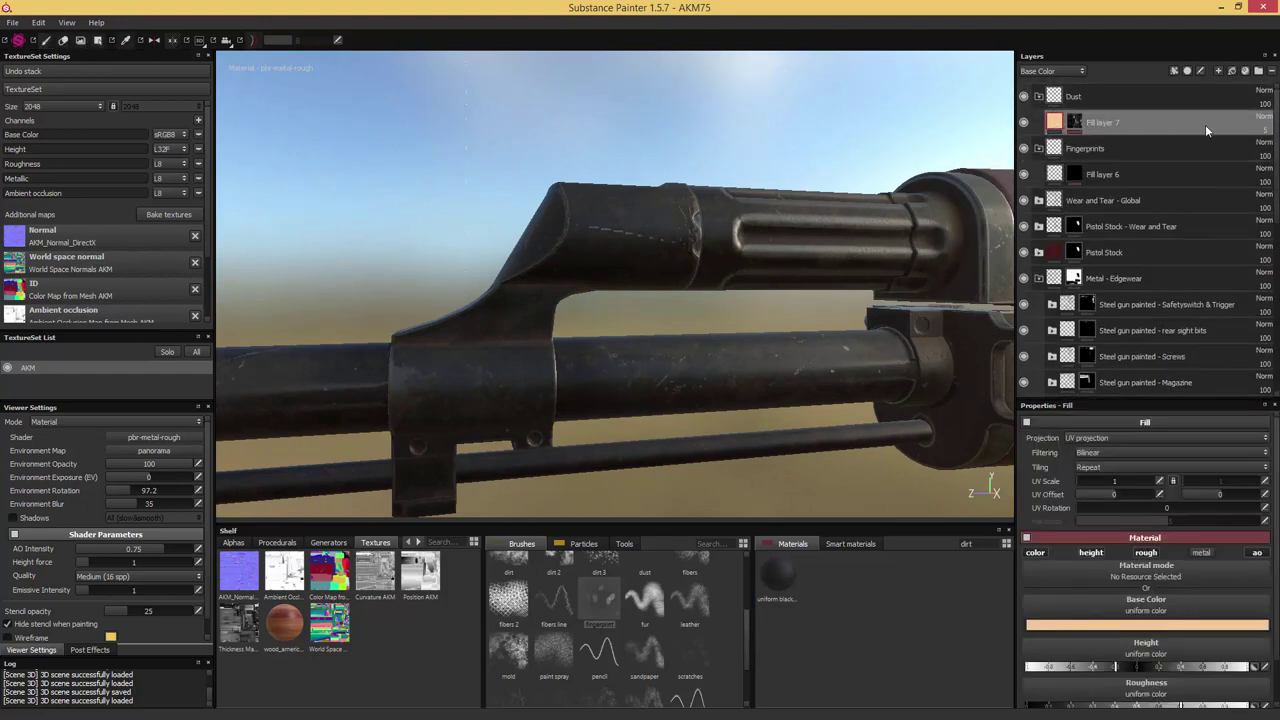
click(1266, 130)
drag(1228, 141, 1229, 141)
mouse_move(648, 360)
alt+mouse_down()
mouse_move(834, 343)
mouse_move(640, 349)
alt+mouse_up()
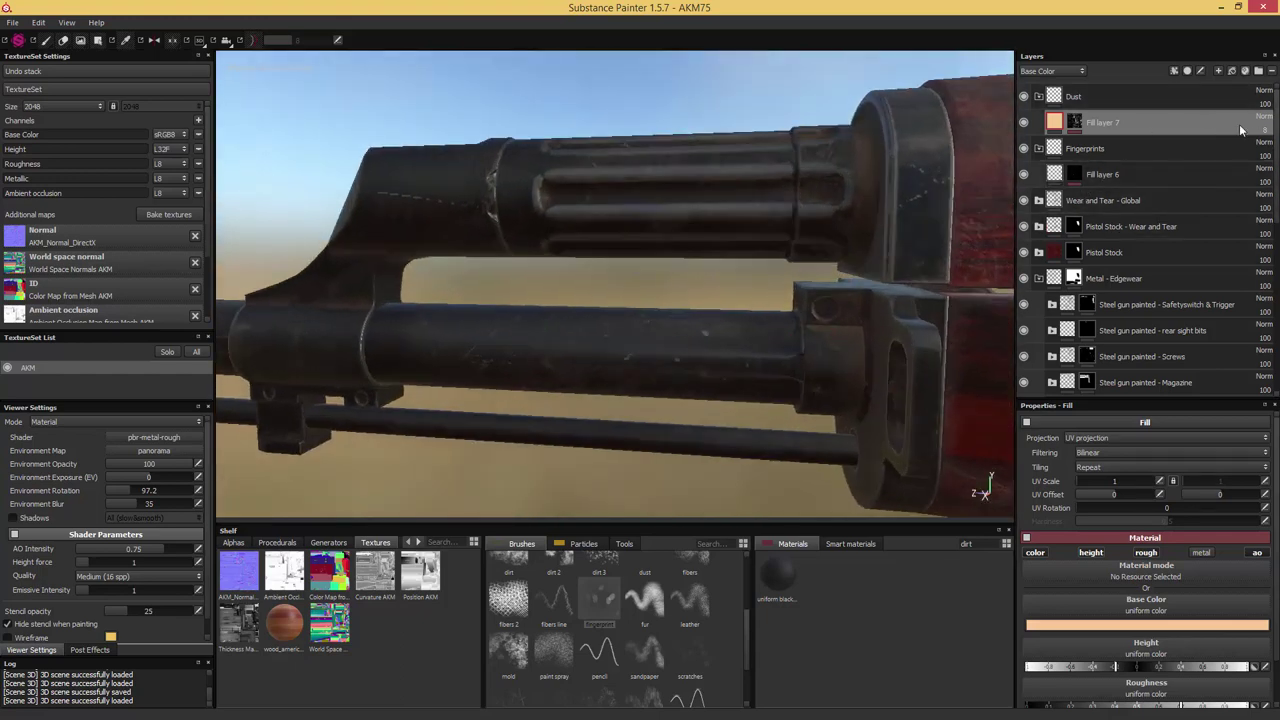
drag(1266, 134, 1259, 142)
Lower the roughness of Fill layer 7 in the Dust folder while checking the gas tube and barrel from several angles
alt+drag(837, 182, 882, 204)
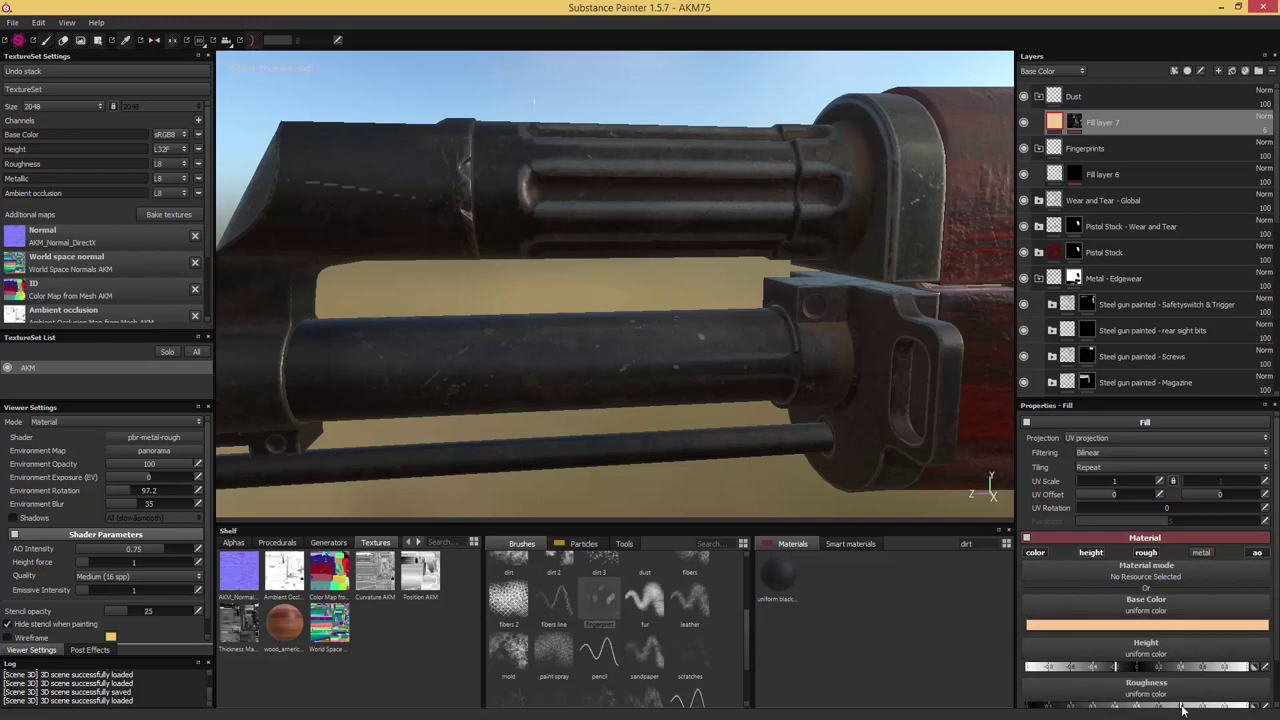
alt+drag(926, 490, 889, 423)
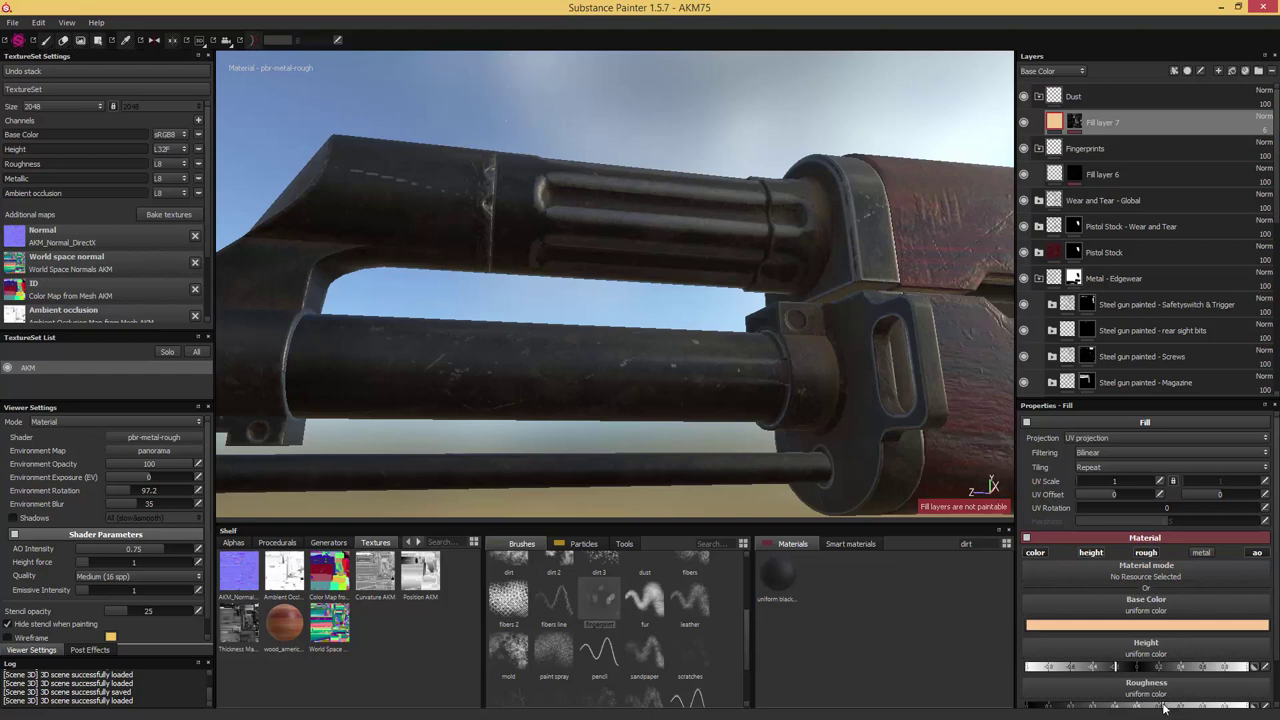
alt+drag(847, 365, 837, 431)
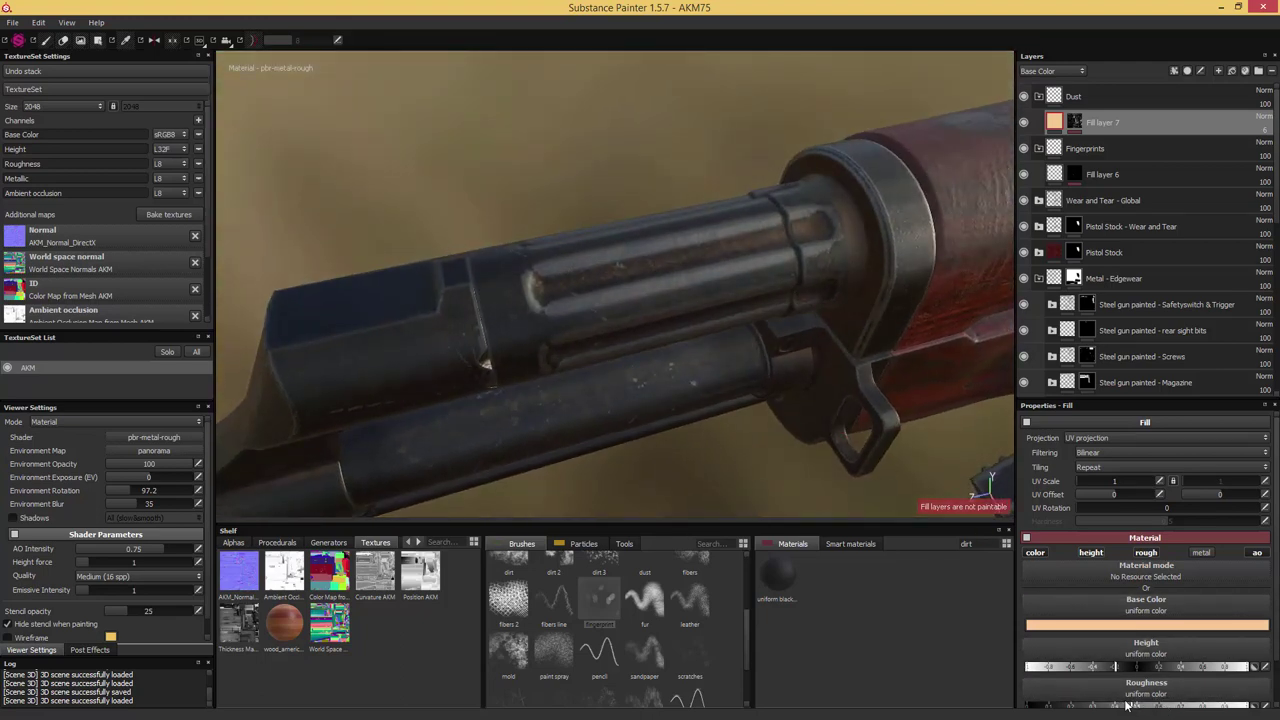
mouse_move(1127, 706)
mouse_down()
mouse_move(1068, 702)
mouse_move(1133, 701)
mouse_up()
alt+drag(880, 430, 880, 300)
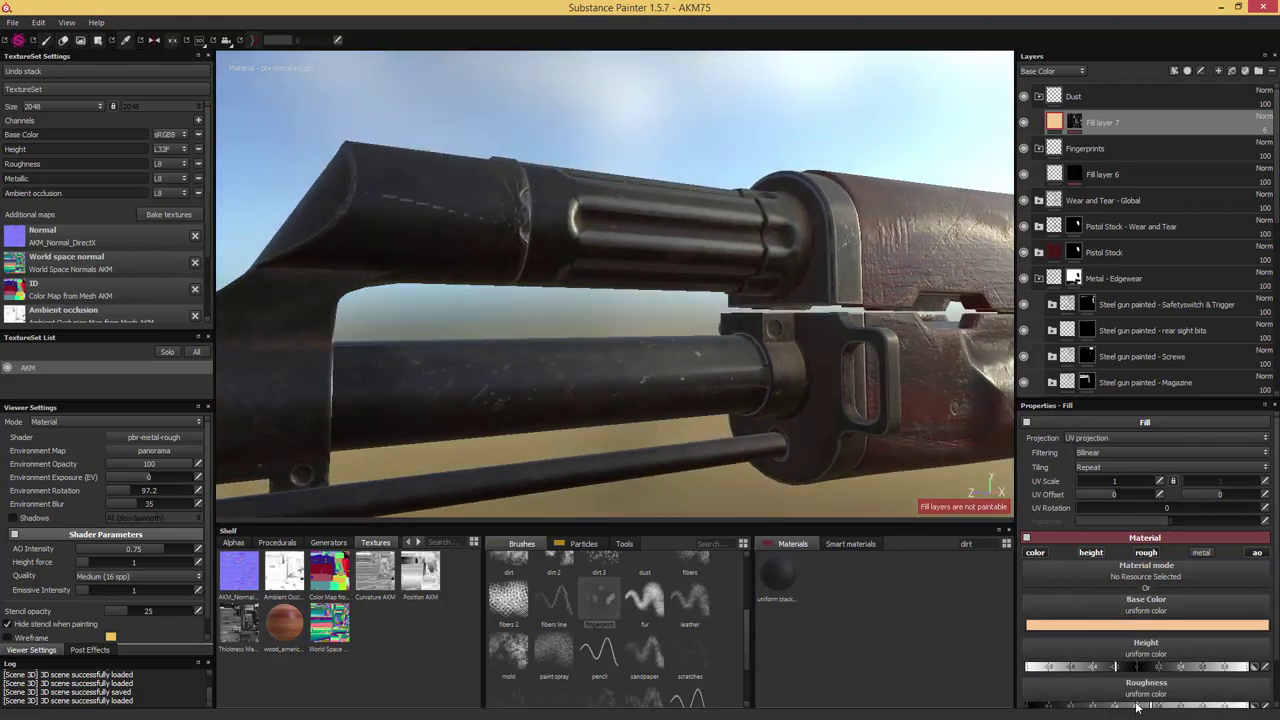
Examine the receiver, magazine and wooden handguard on the rifle's other side with the environment rotated to 183.6
alt+drag(841, 299, 732, 316)
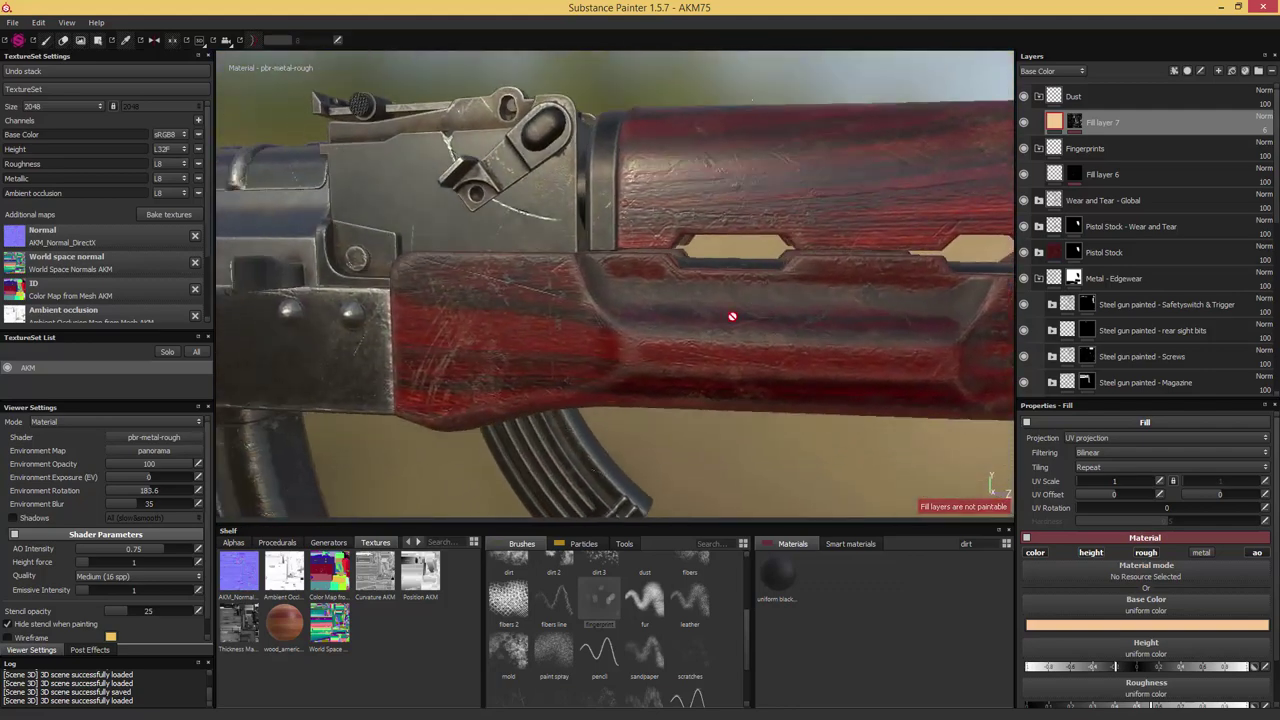
alt+right_drag(732, 316, 426, 357)
alt+middle_drag(426, 357, 634, 354)
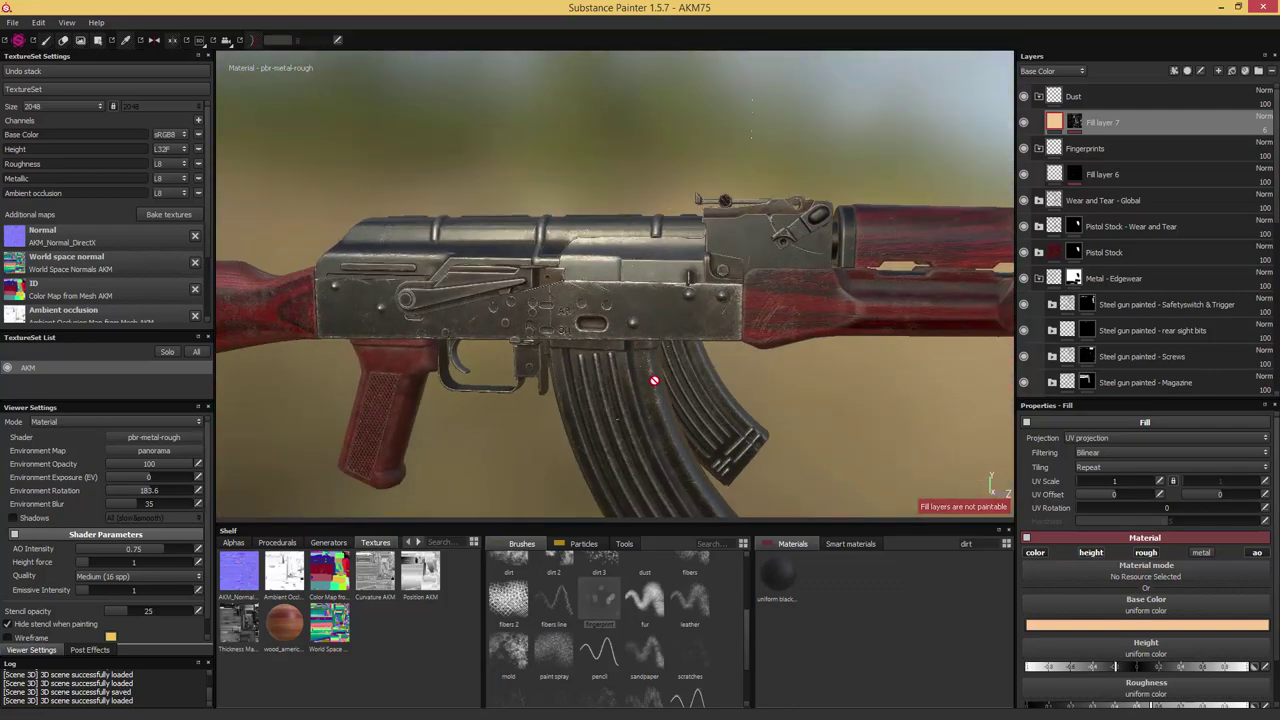
mouse_move(654, 381)
alt+mouse_down()
mouse_move(774, 366)
mouse_move(583, 357)
mouse_move(675, 382)
alt+mouse_up()
scroll(676, 382, up, 2)
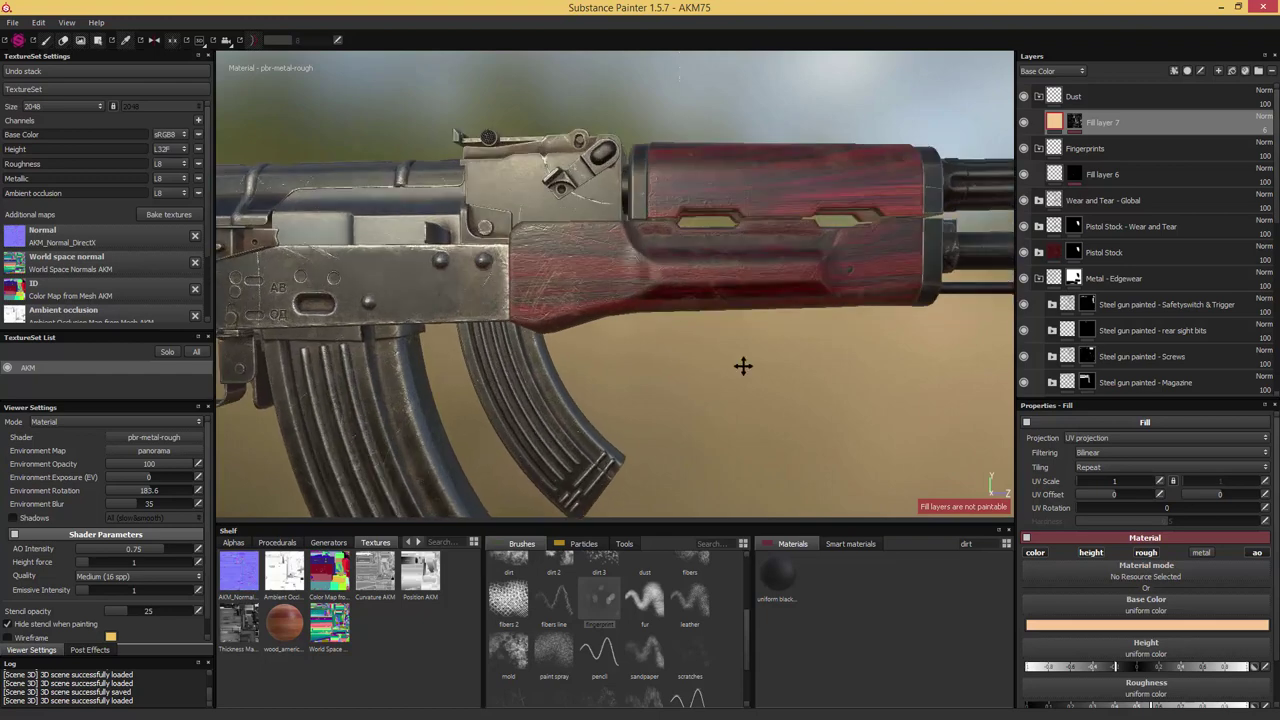
alt+middle_drag(743, 366, 673, 410)
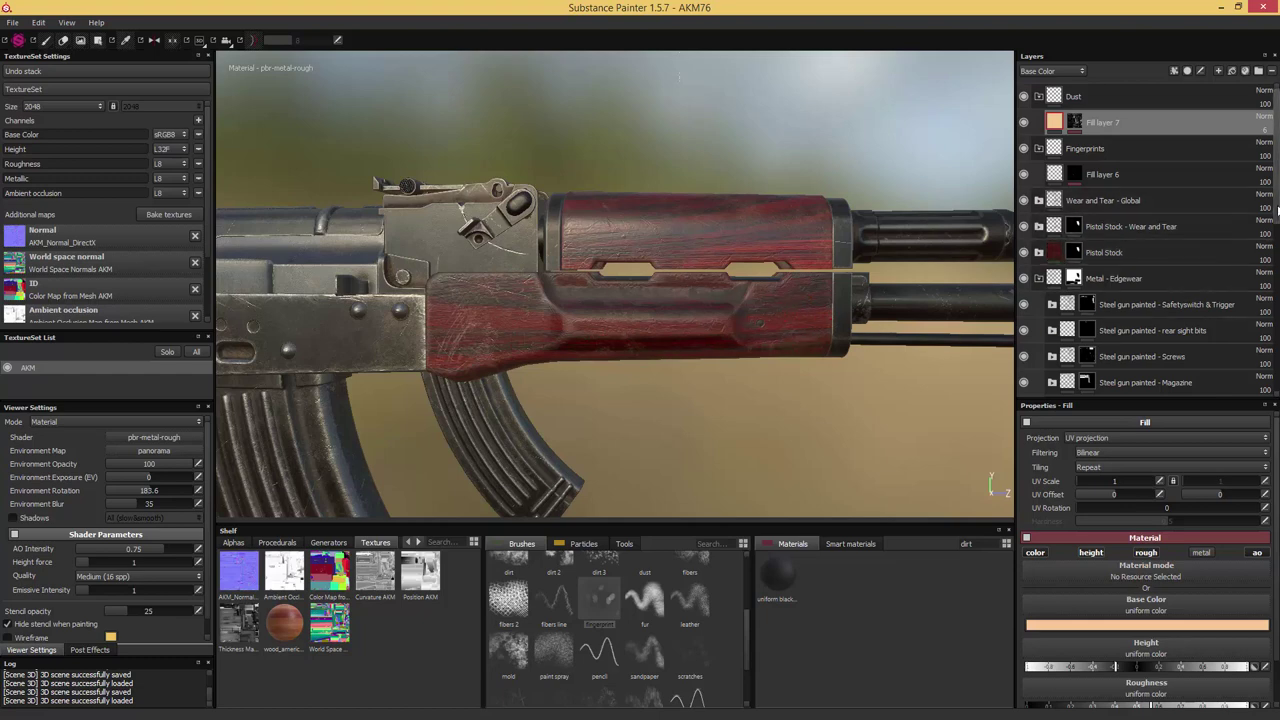
Randomize the seed of the Stock wood fill inside the hand guard down folder of the Wood group
drag(1274, 222, 1274, 304)
scroll(1274, 304, down, 5)
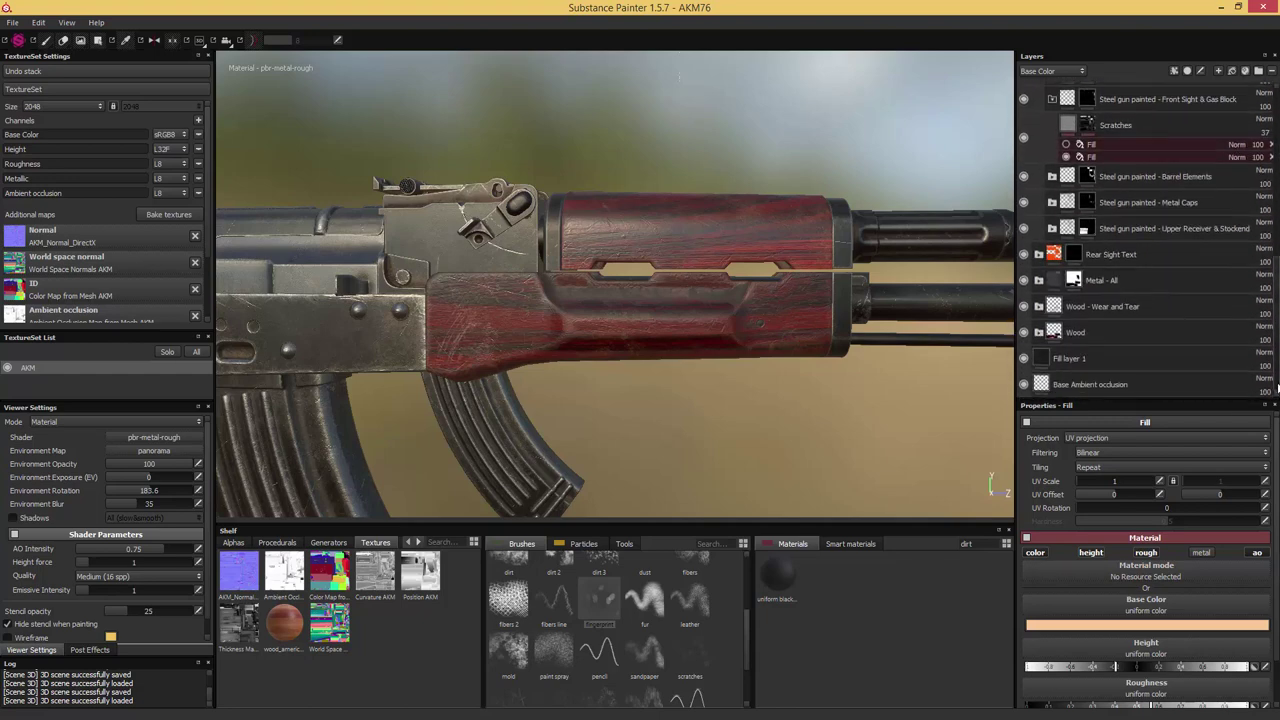
click(1038, 332)
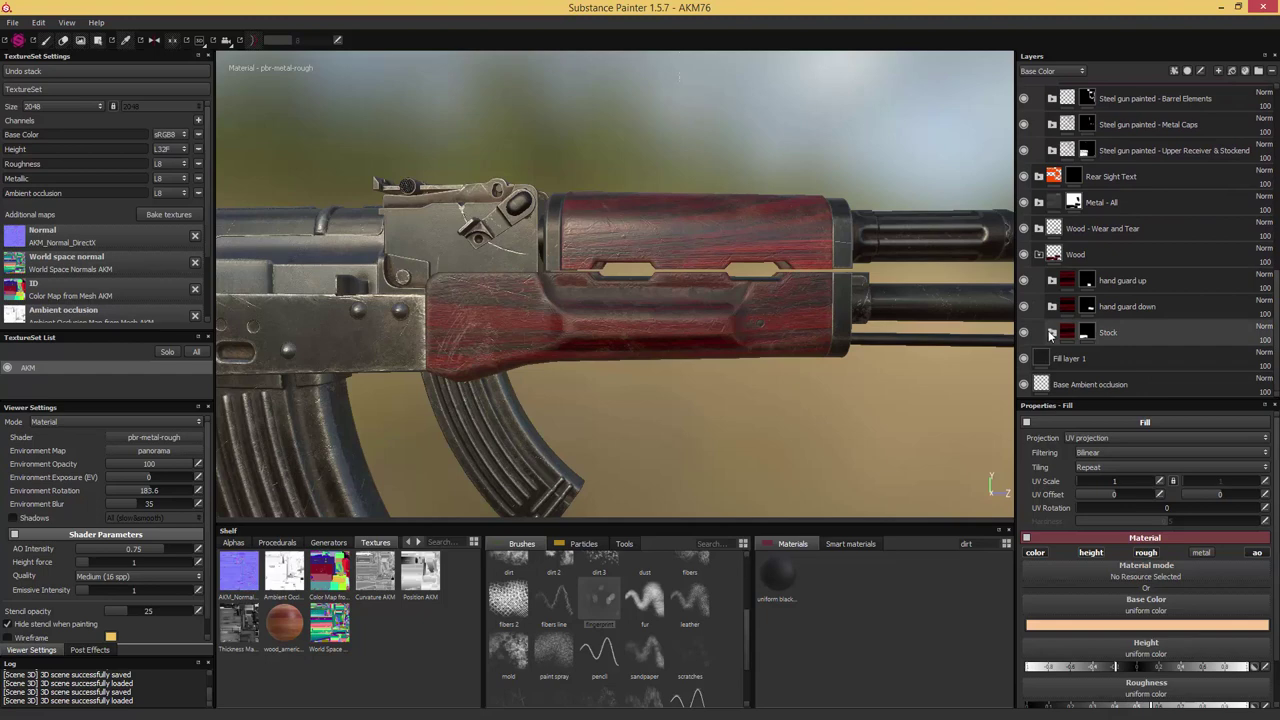
click(1052, 333)
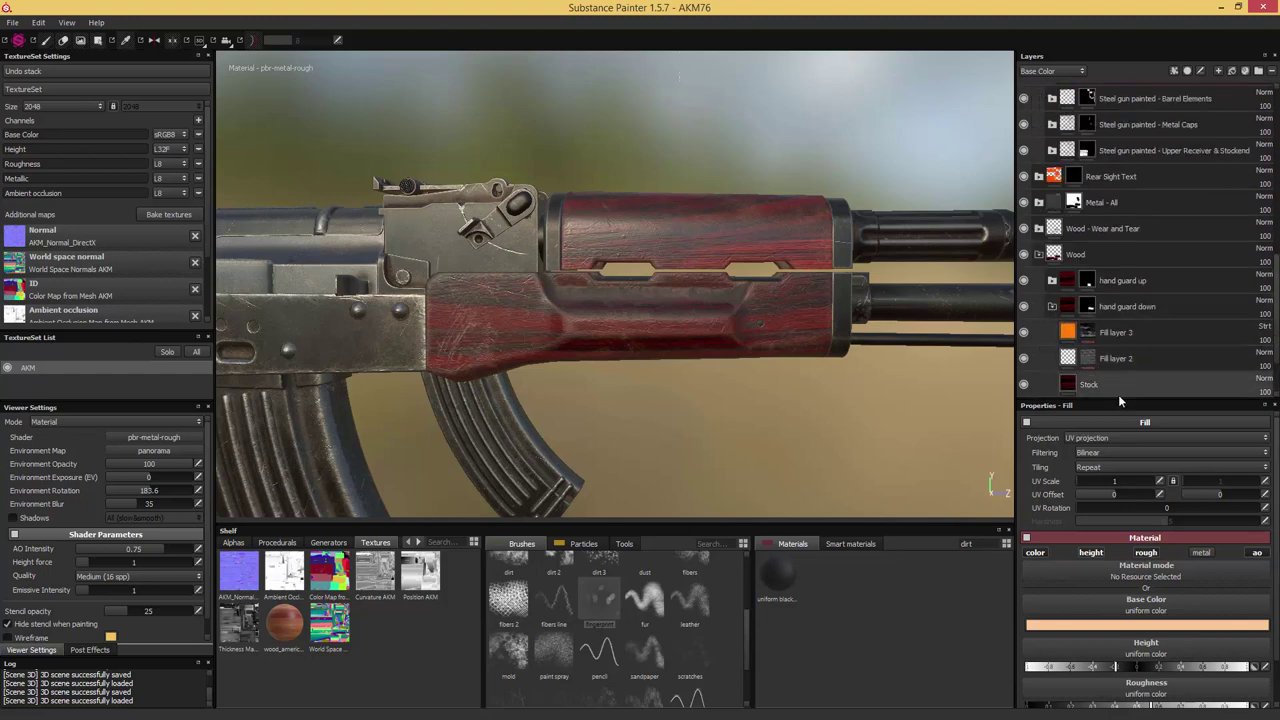
click(1097, 386)
scroll(1135, 540, down, 3)
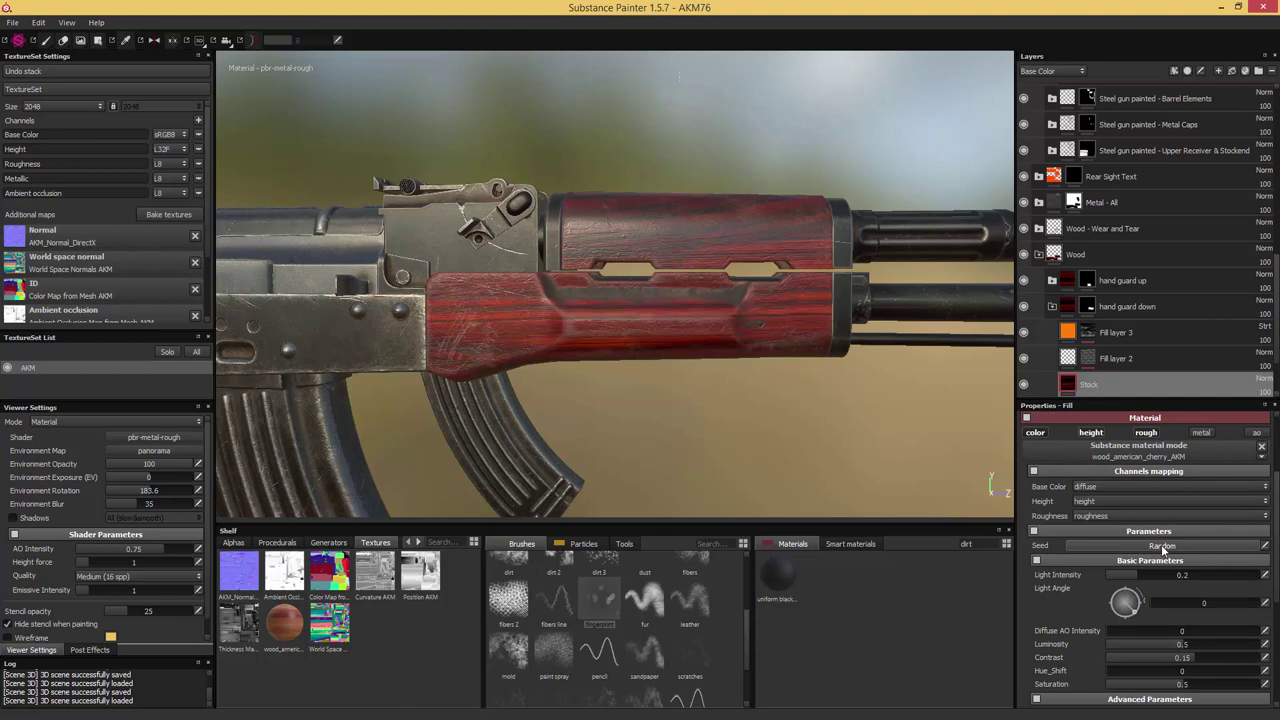
click(1161, 545)
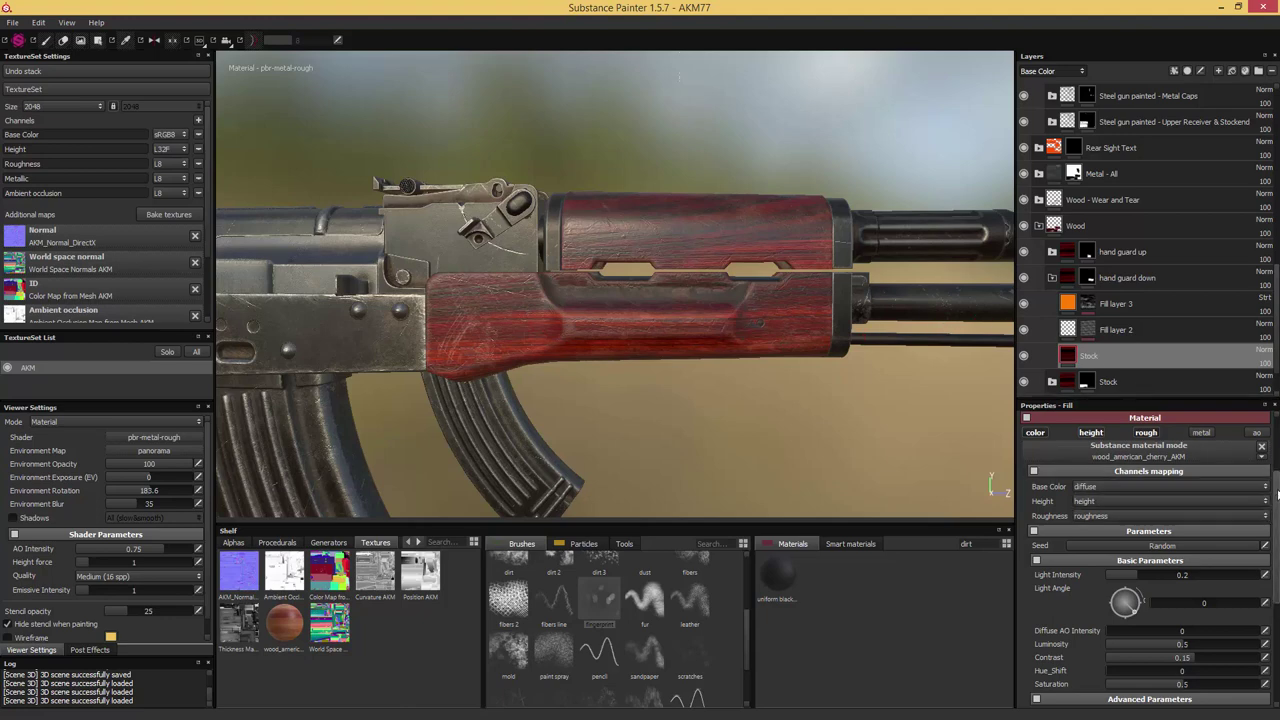
Set the second UV offset value of the lower hand guard's Stock fill to -0.68 and save the project
scroll(1268, 510, up, 3)
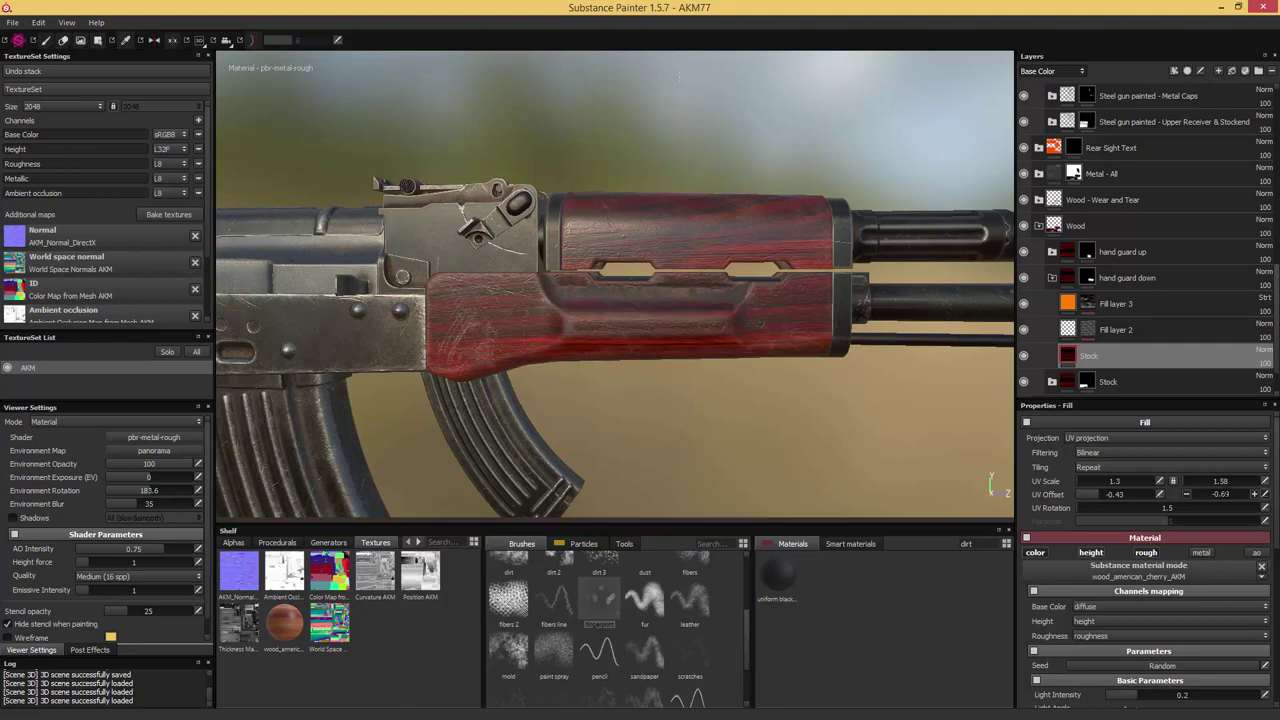
text(8)
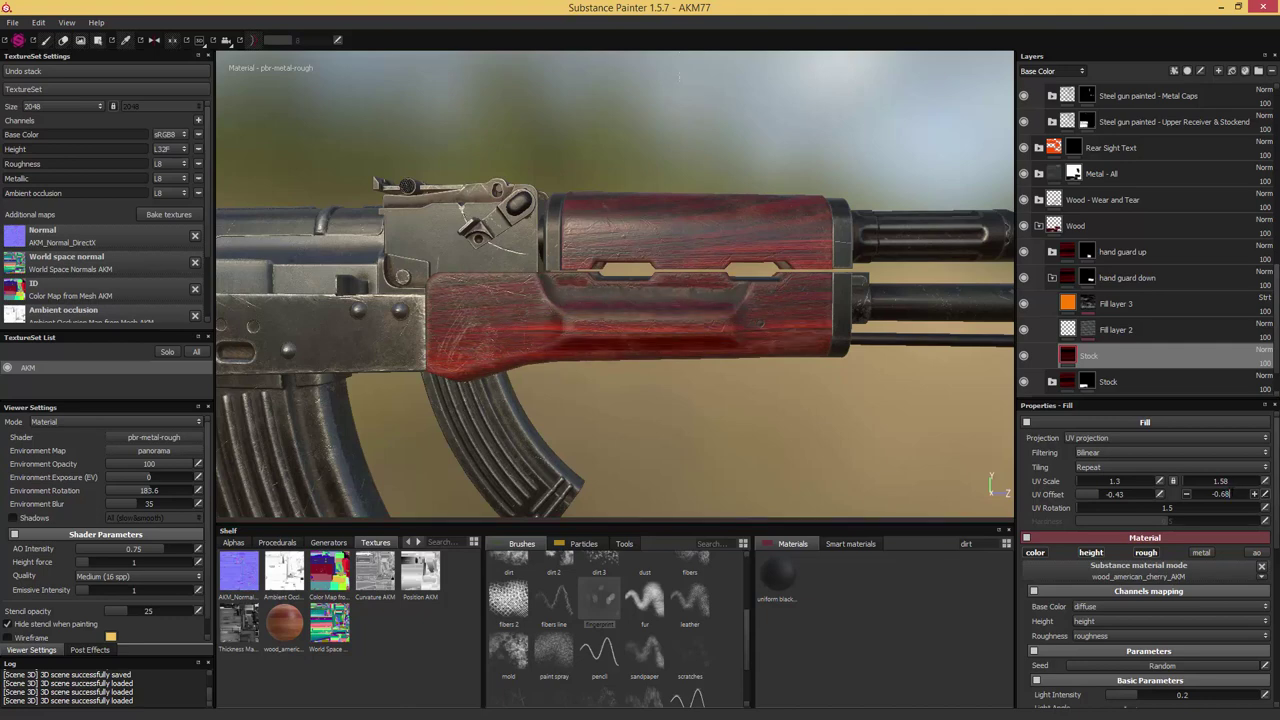
key(ctrl+s)
Enable the color channel on Fill layer 6 in the Fingerprints folder while viewing the receiver cover
alt+drag(577, 126, 655, 140)
alt+middle_drag(655, 140, 717, 199)
alt+right_drag(717, 199, 729, 163)
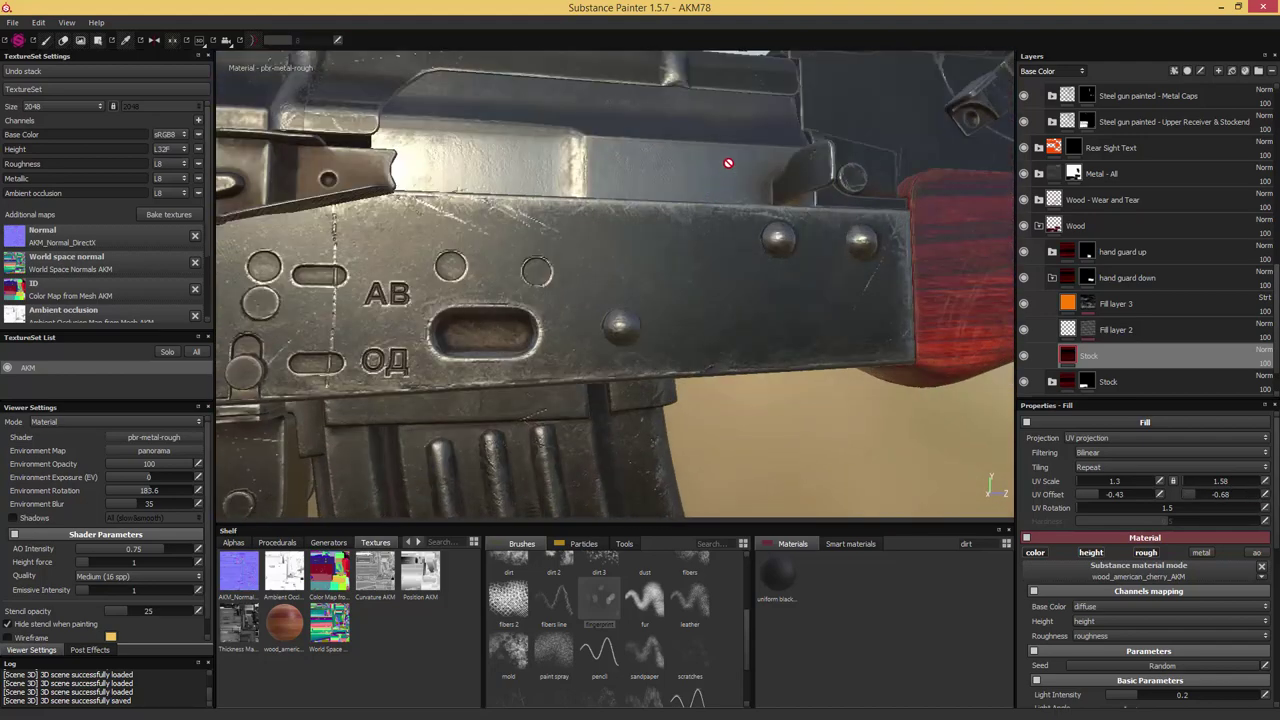
alt+middle_drag(729, 163, 634, 237)
alt+drag(634, 237, 513, 225)
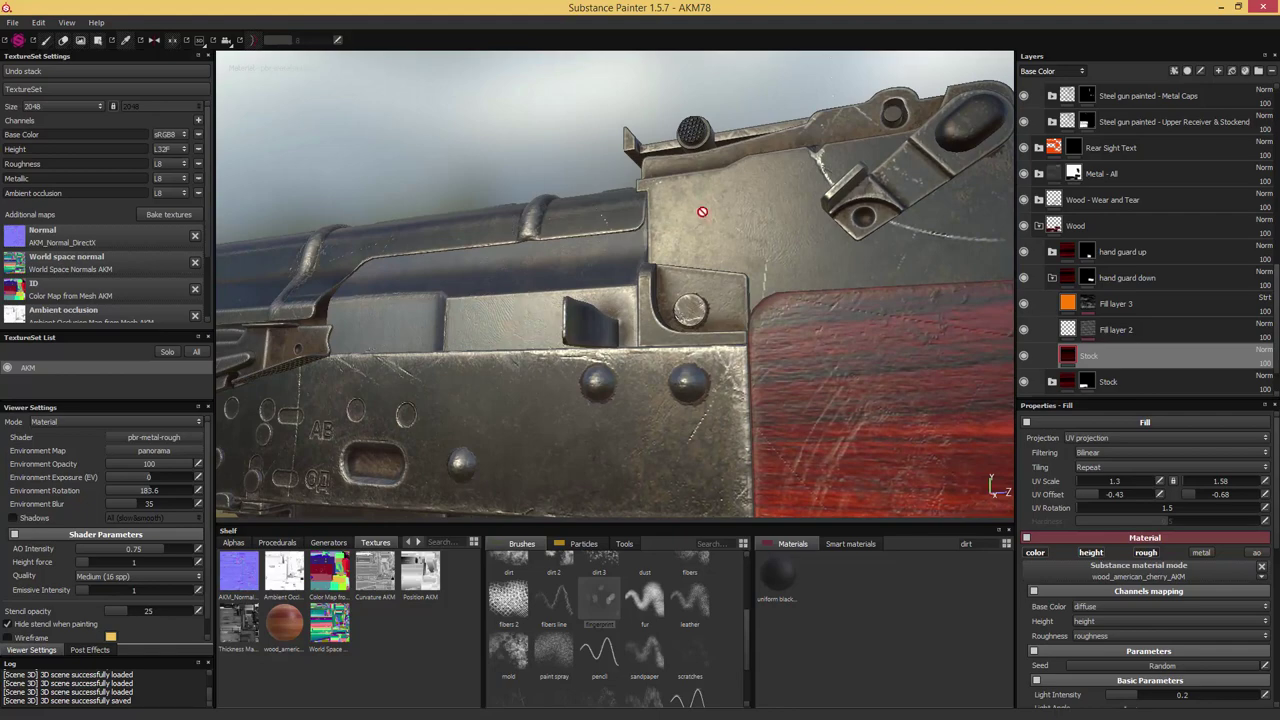
alt+drag(357, 223, 610, 255)
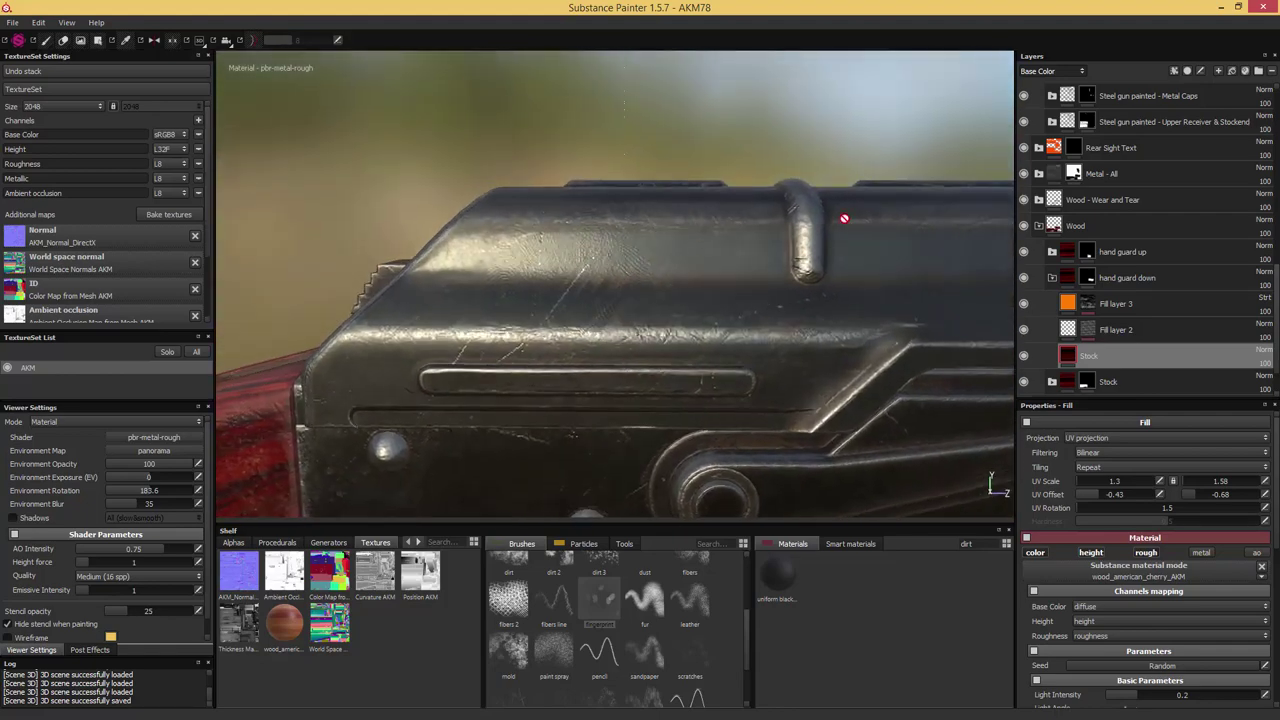
scroll(1103, 192, up, 5)
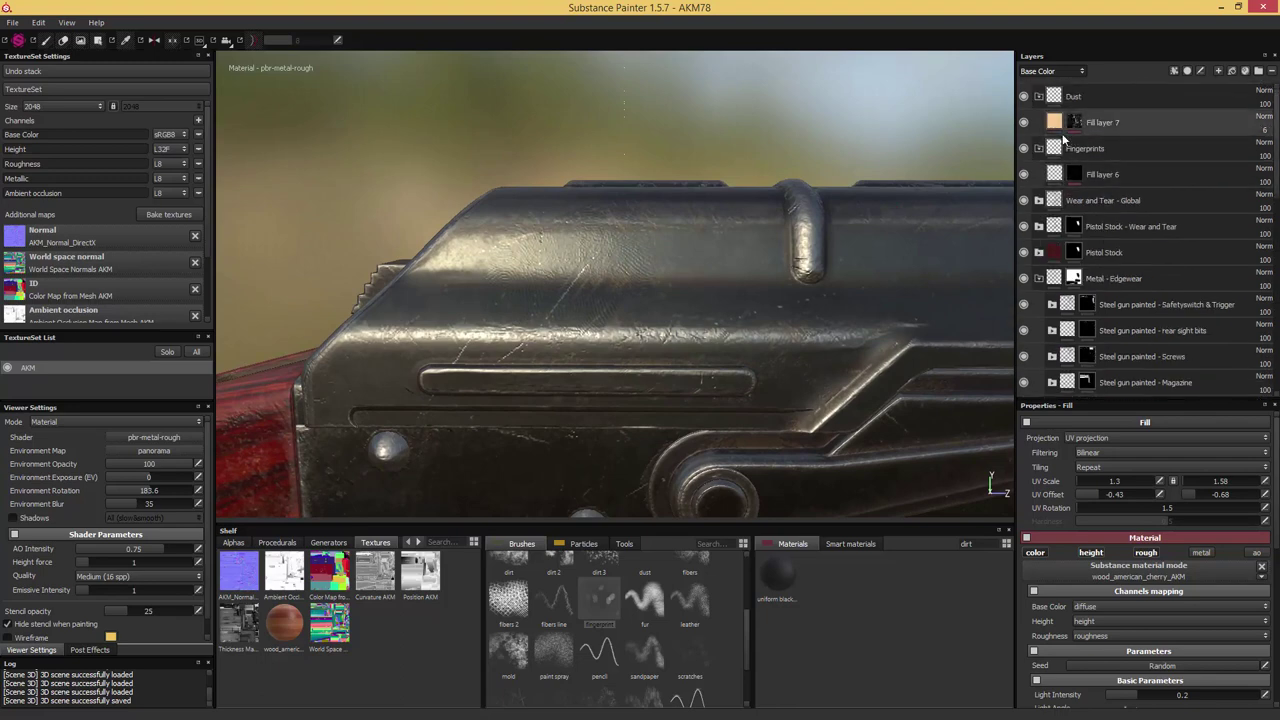
click(1053, 177)
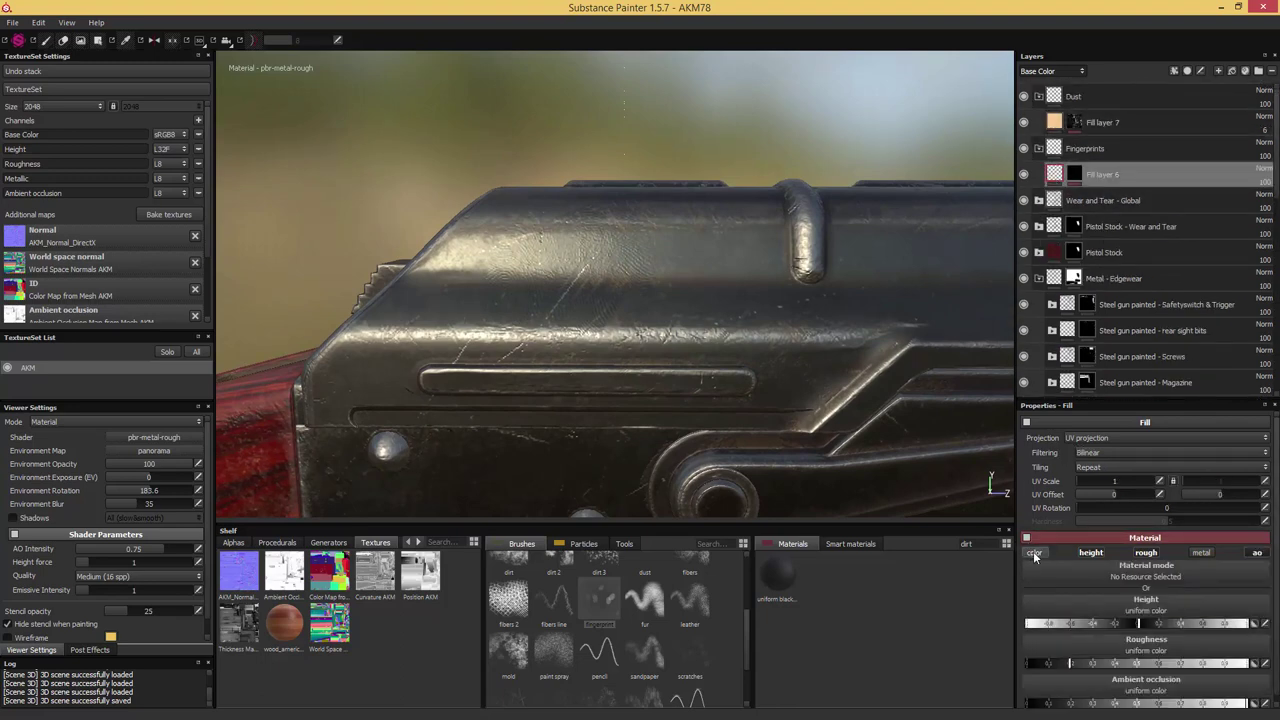
click(1035, 554)
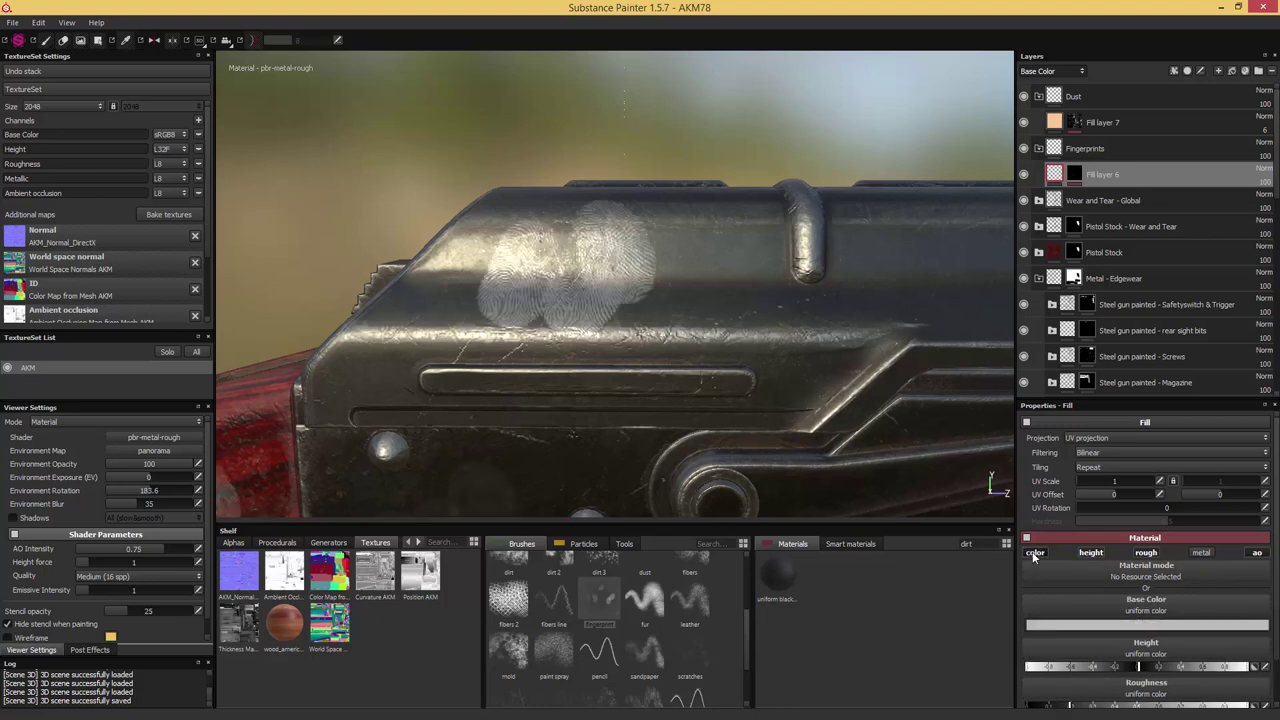
alt+drag(799, 422, 861, 432)
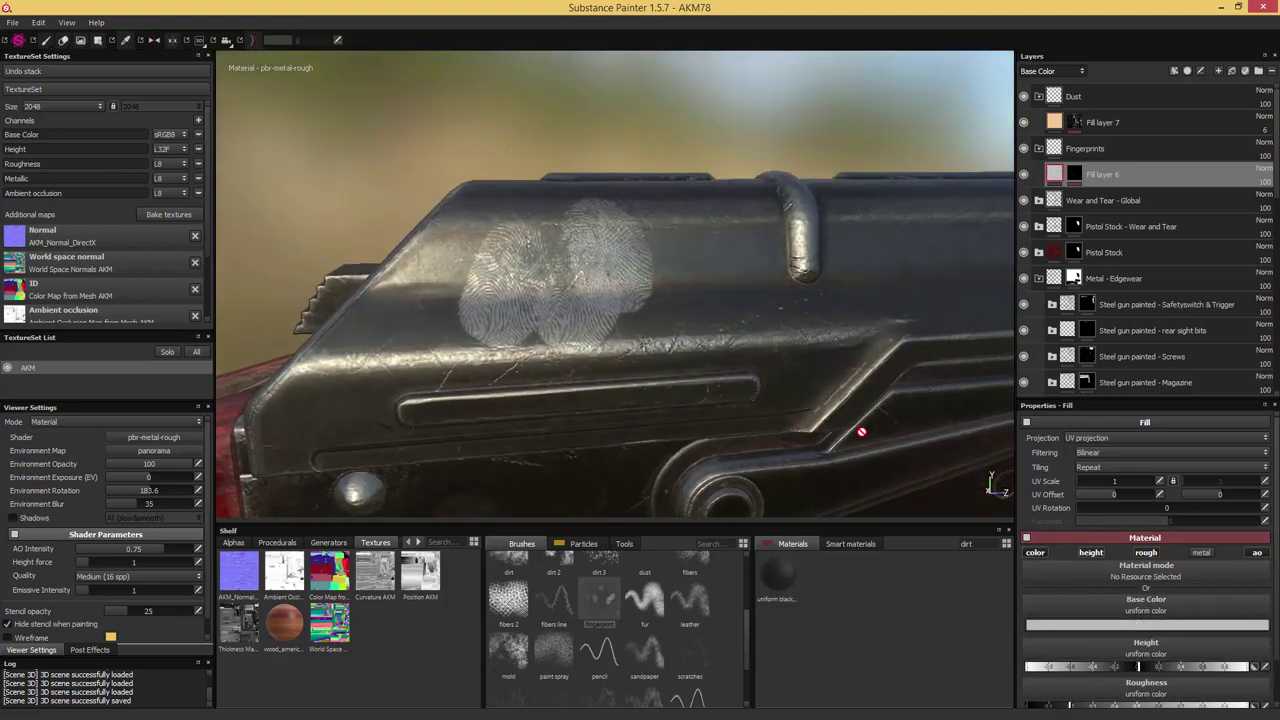
Set the base color of the fingerprint Fill layer 6 to a dark brownish grey, RGB 0.164, 0.145, 0.124
click(1123, 626)
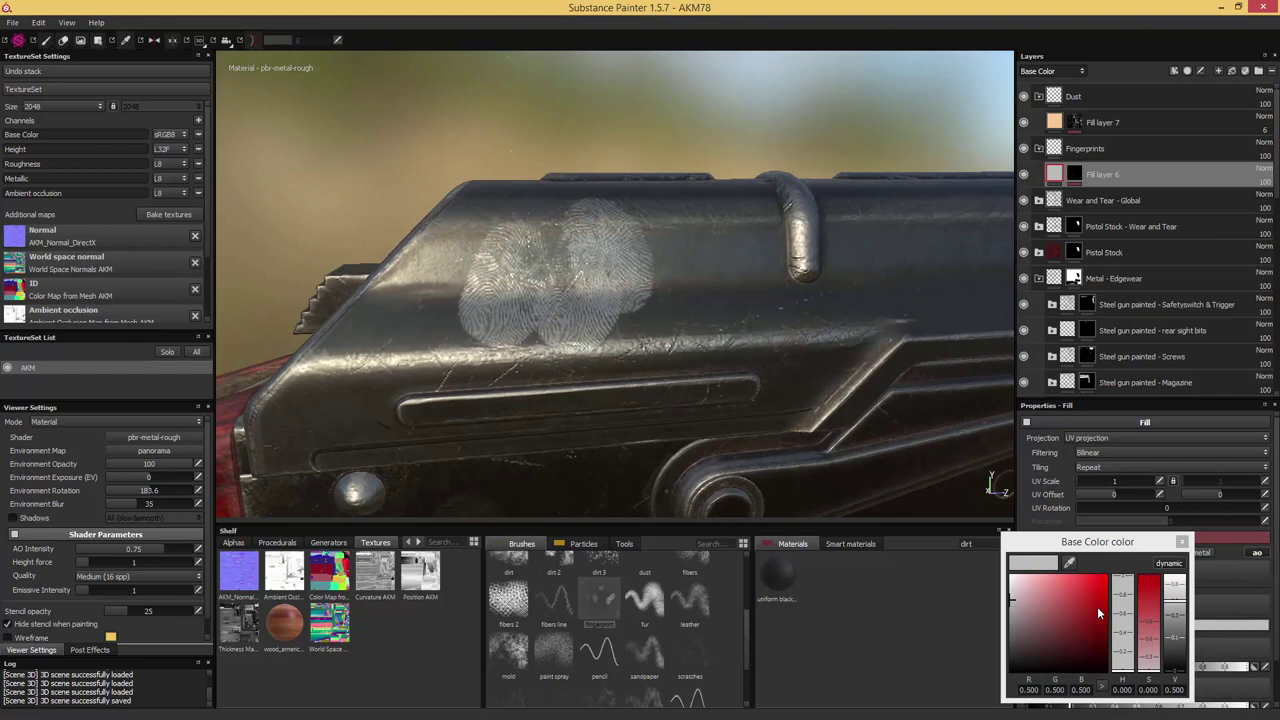
click(1036, 625)
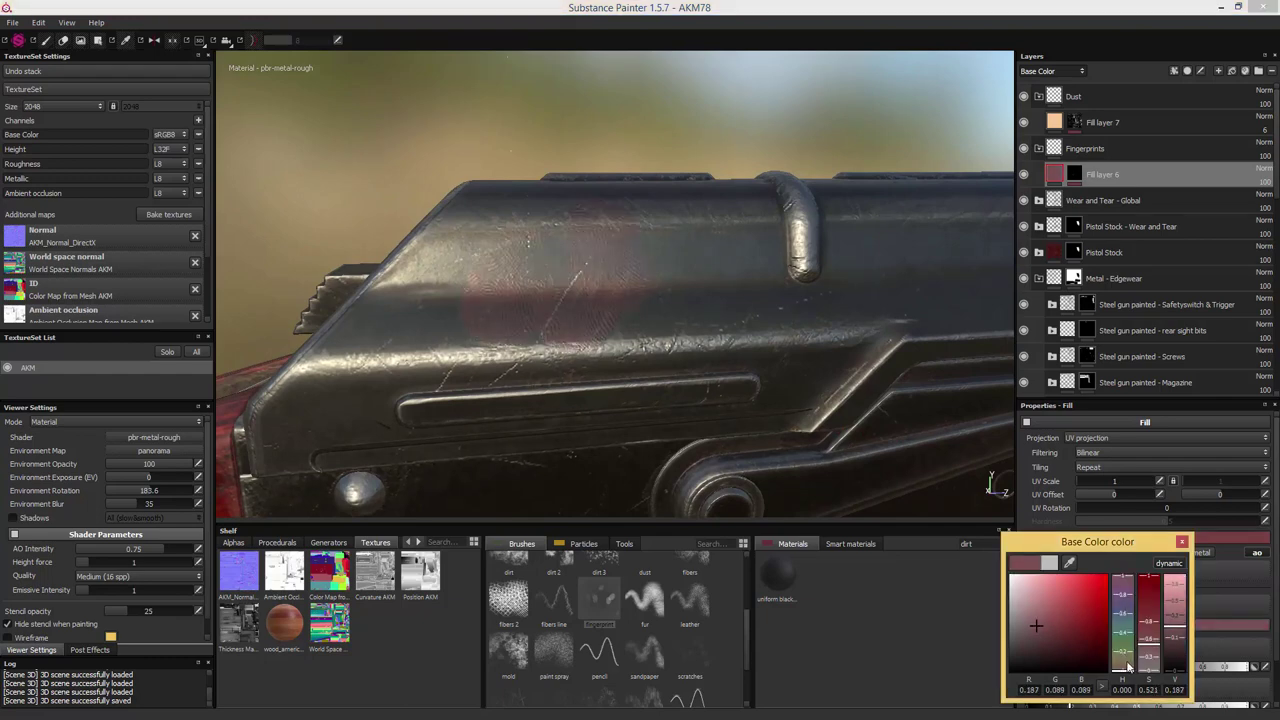
drag(1127, 662, 1124, 657)
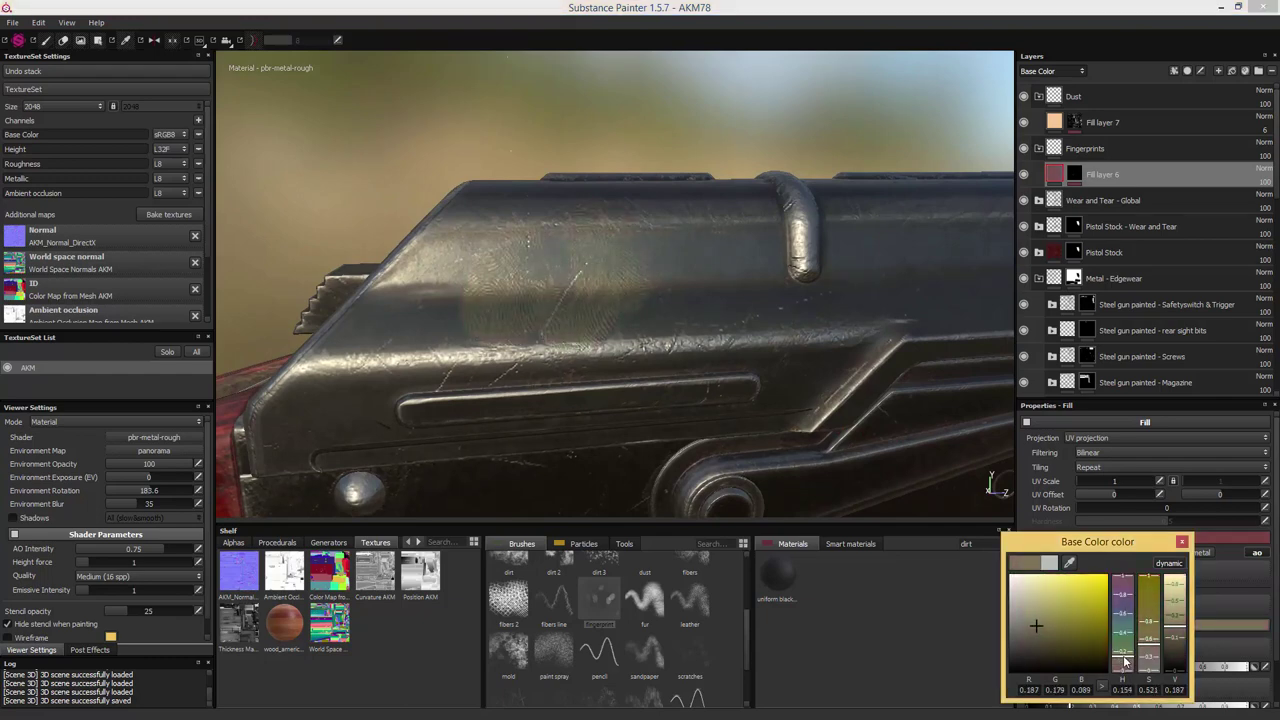
drag(1036, 625, 1020, 628)
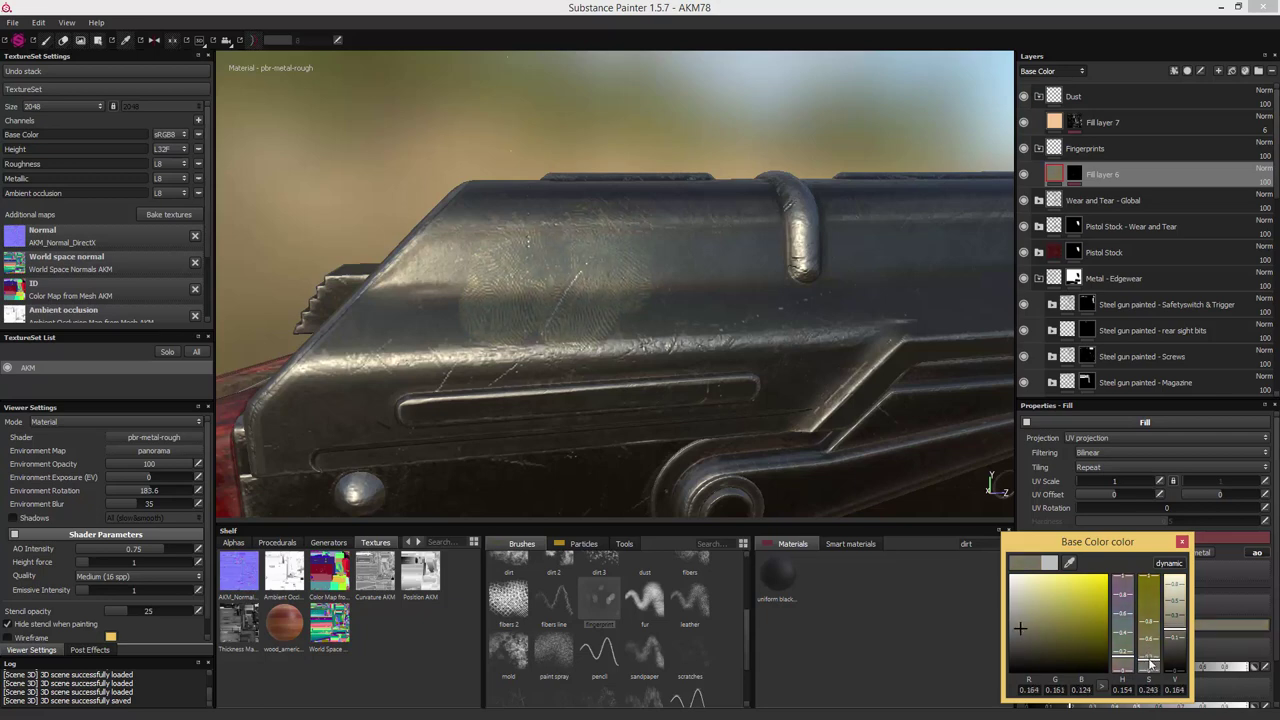
mouse_move(1126, 660)
mouse_down()
mouse_move(1123, 606)
mouse_move(1113, 668)
mouse_up()
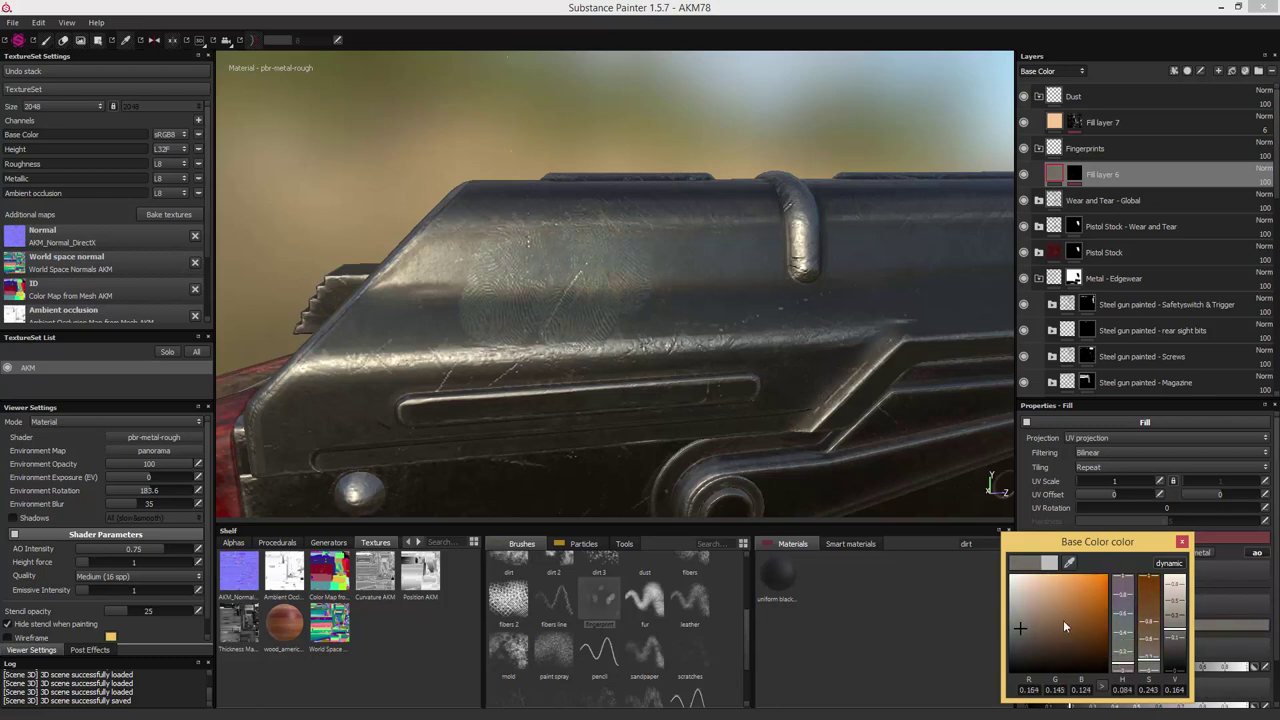
mouse_move(745, 442)
alt+mouse_down()
mouse_move(711, 450)
mouse_move(746, 440)
alt+mouse_up()
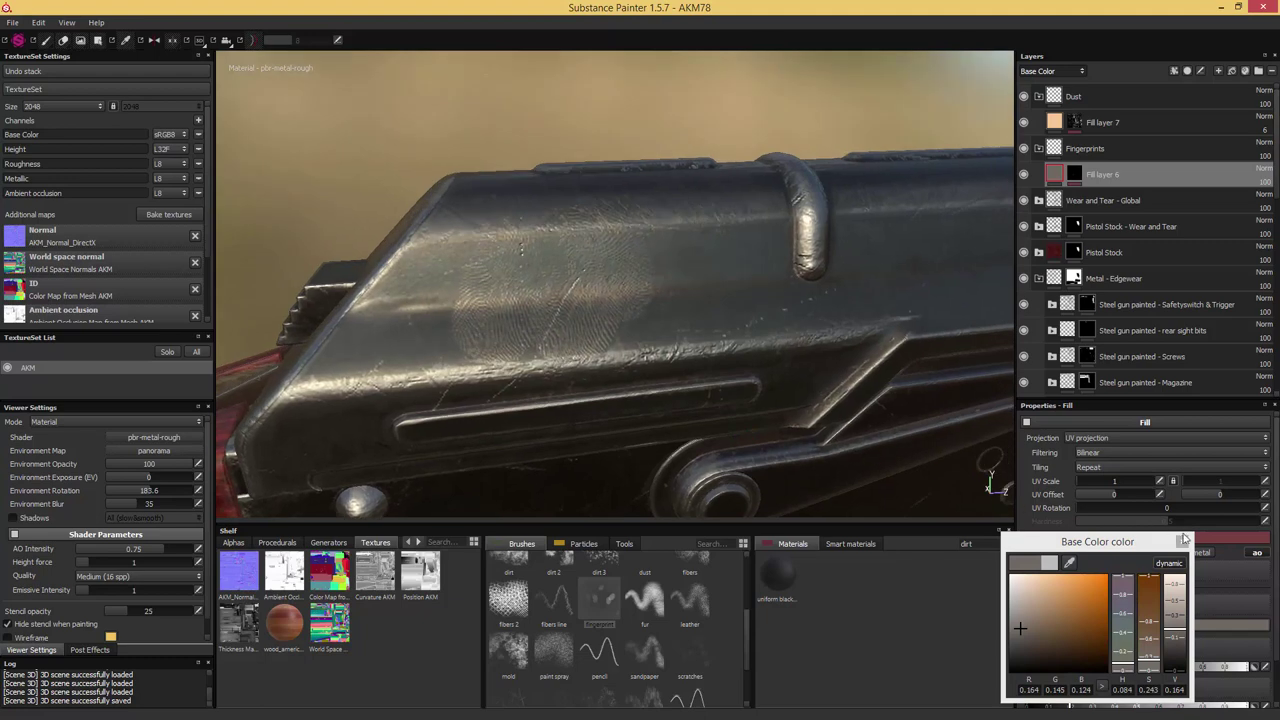
click(1182, 542)
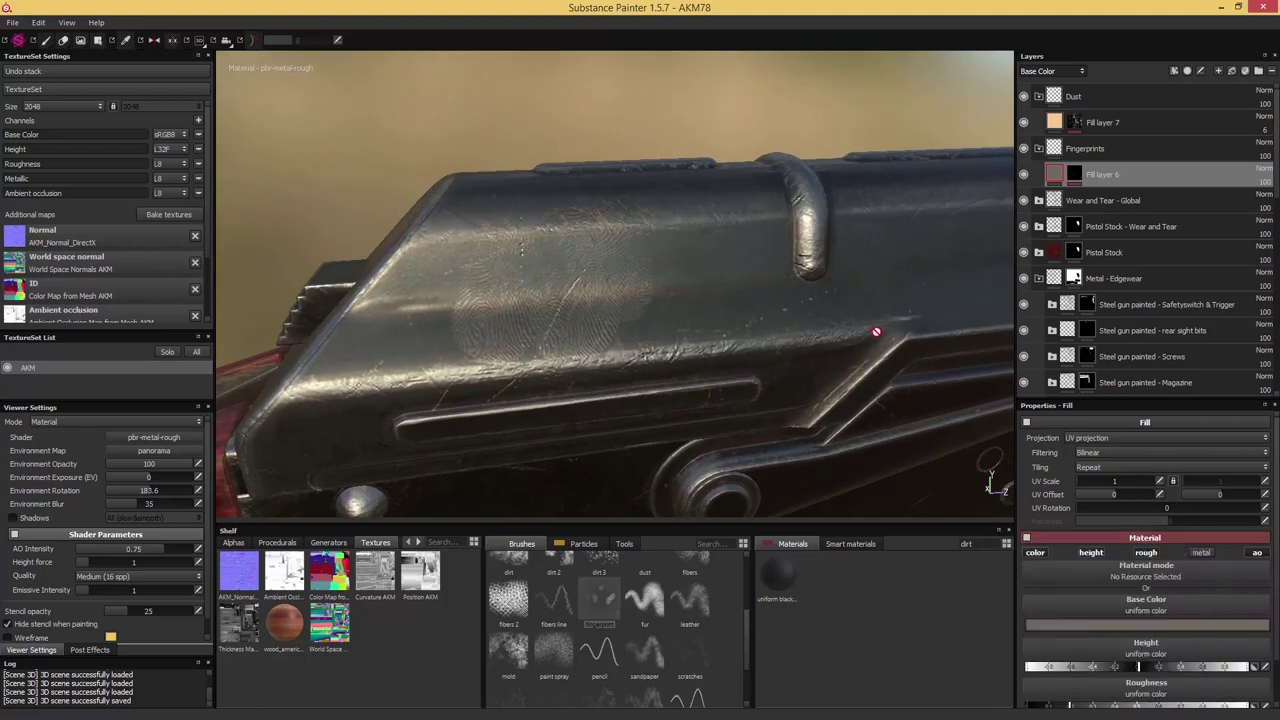
Set the Base Color opacity of Fill layer 6 in the Fingerprints folder to 29
alt+drag(876, 331, 866, 323)
click(1267, 185)
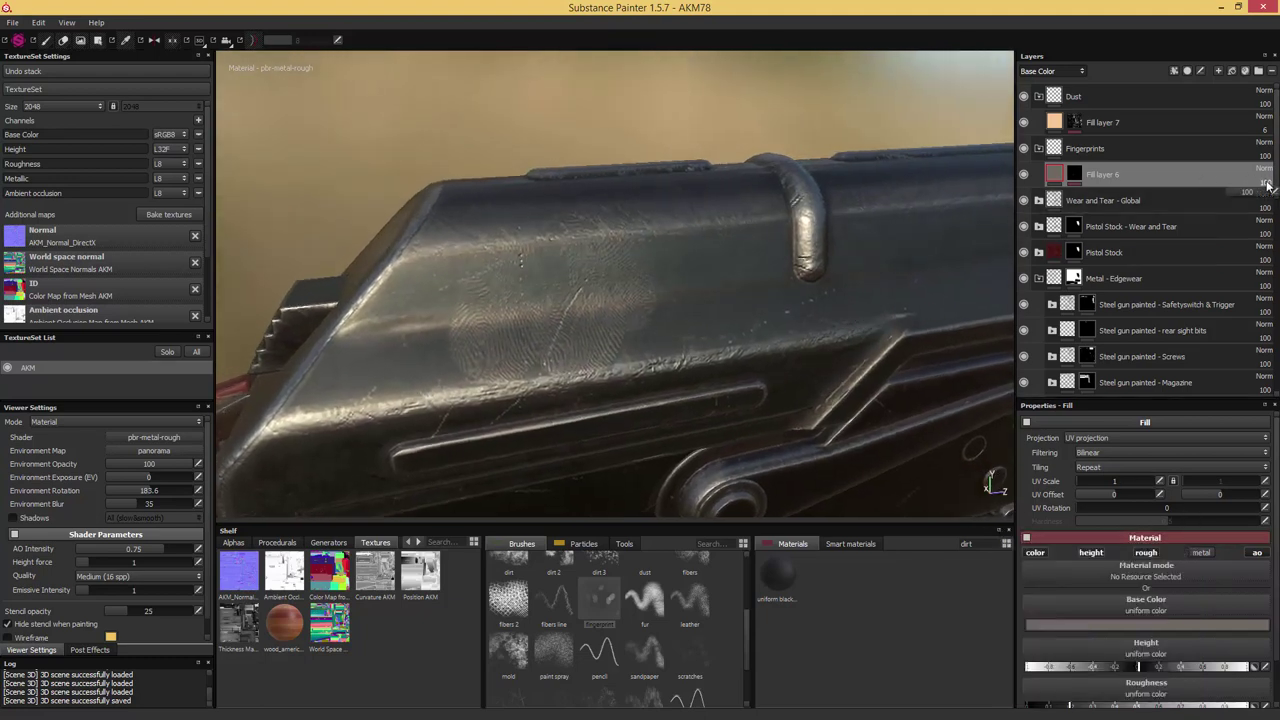
drag(1256, 197, 1240, 199)
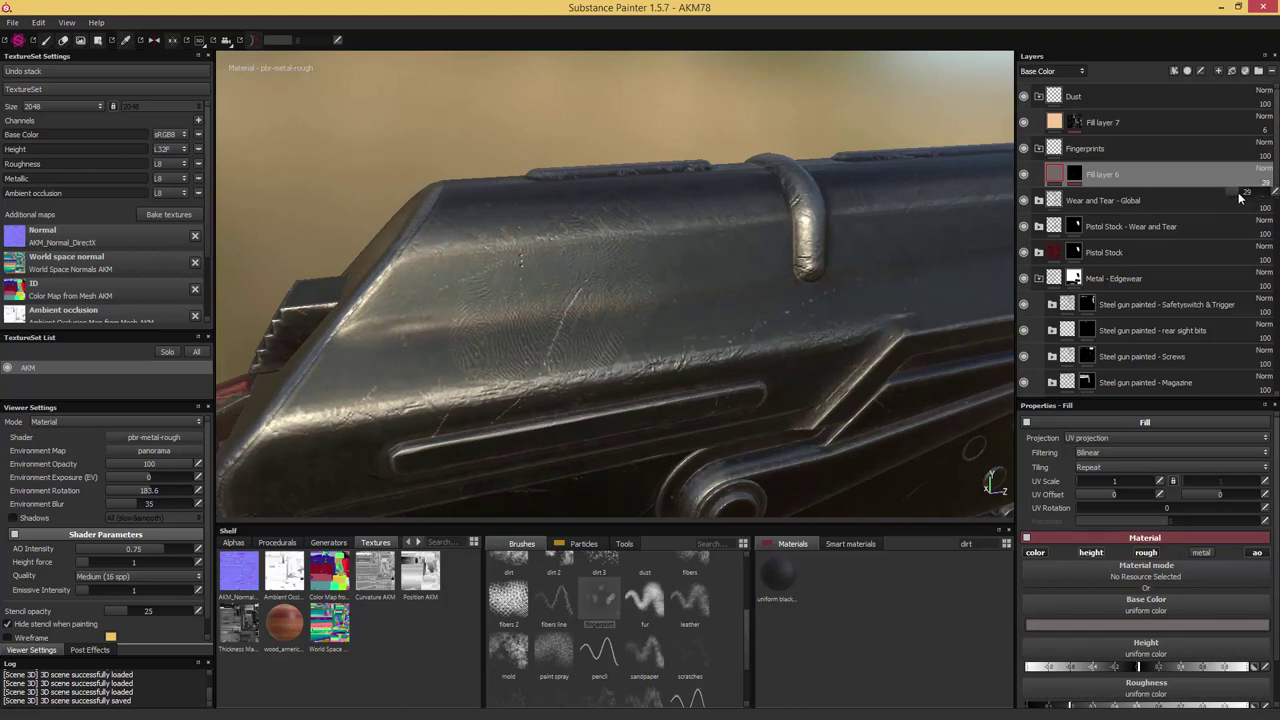
mouse_move(880, 262)
alt+mouse_down()
mouse_move(854, 283)
mouse_move(866, 266)
alt+mouse_up()
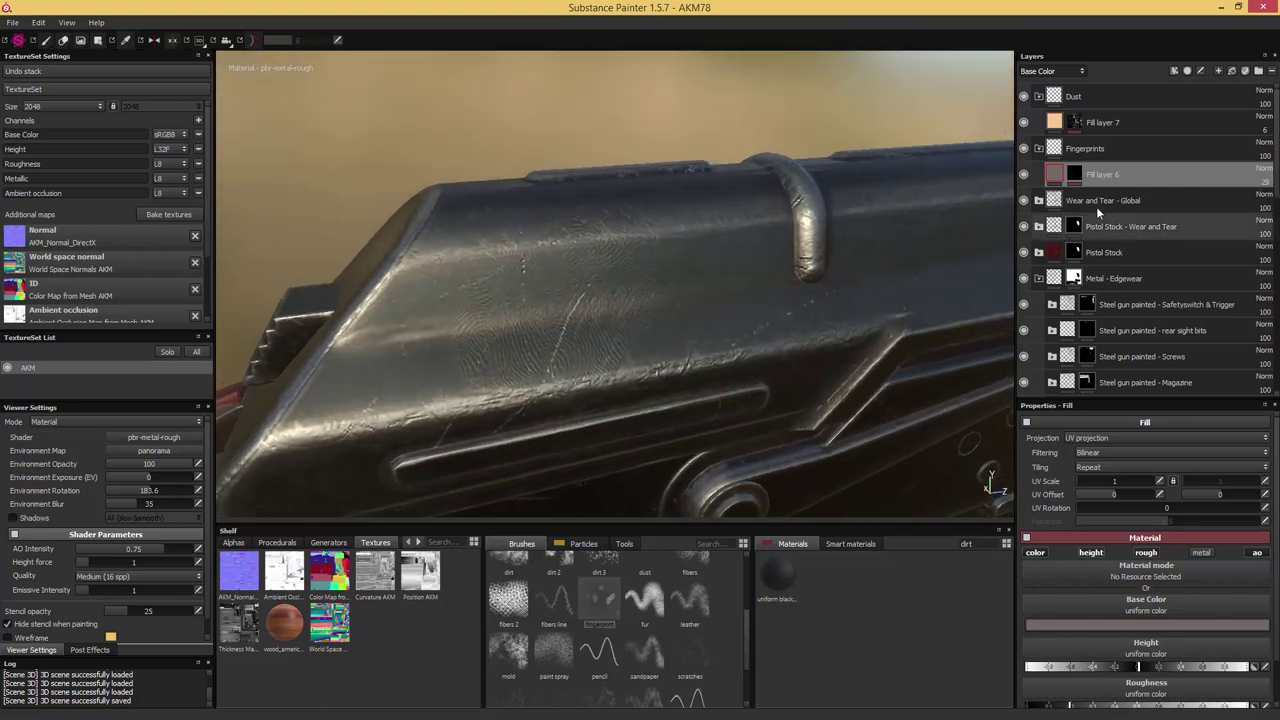
Set the Height opacity of the fingerprint Fill layer 6 to 40, then return the layer stack to Base Color
click(1052, 72)
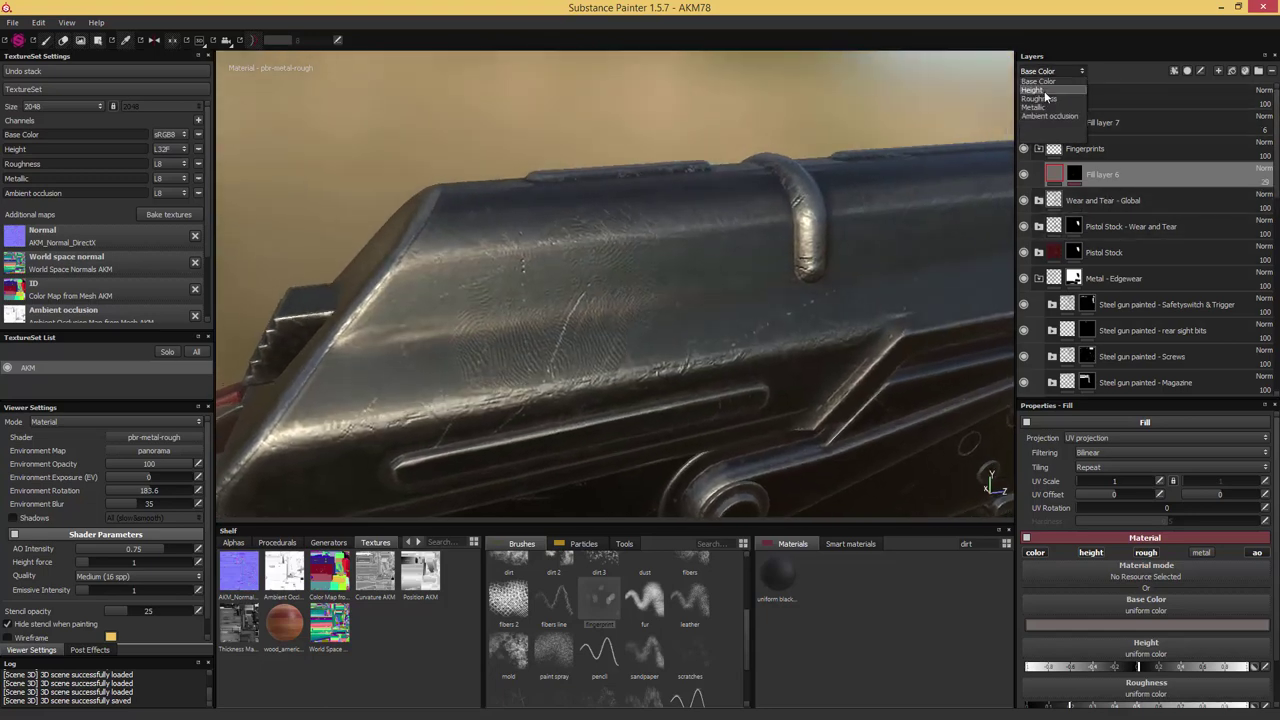
click(1046, 92)
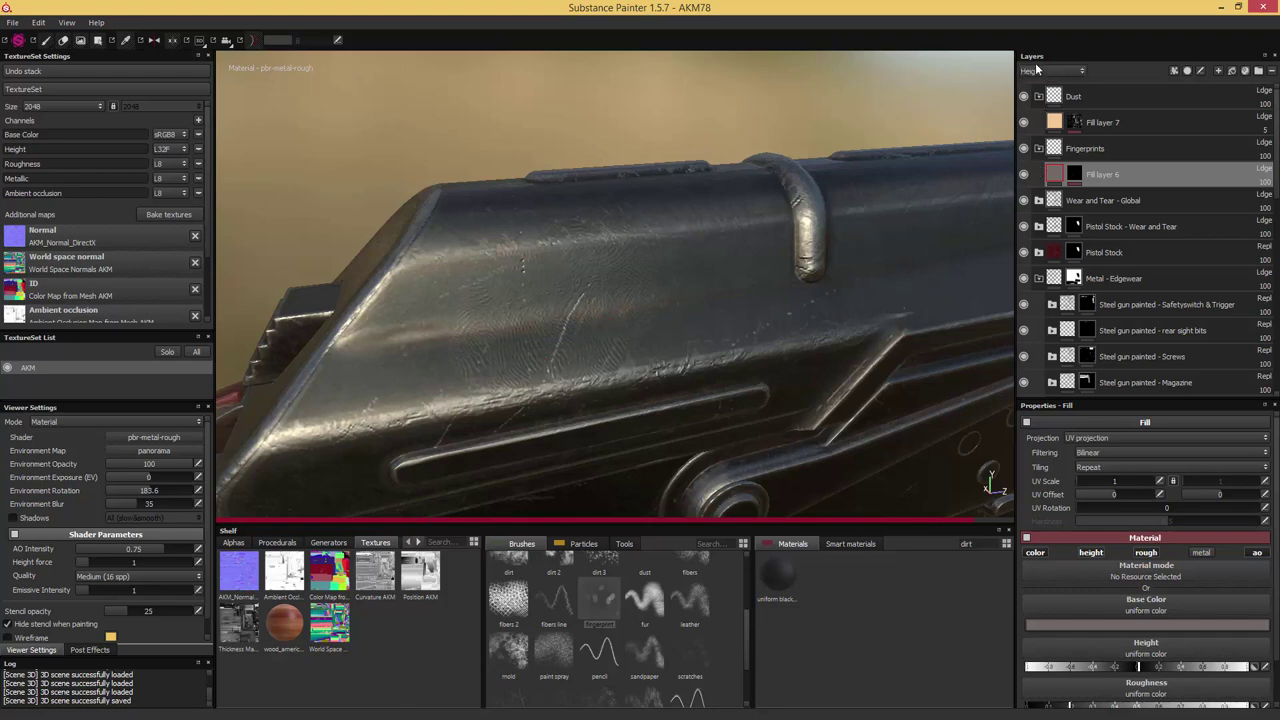
click(1264, 183)
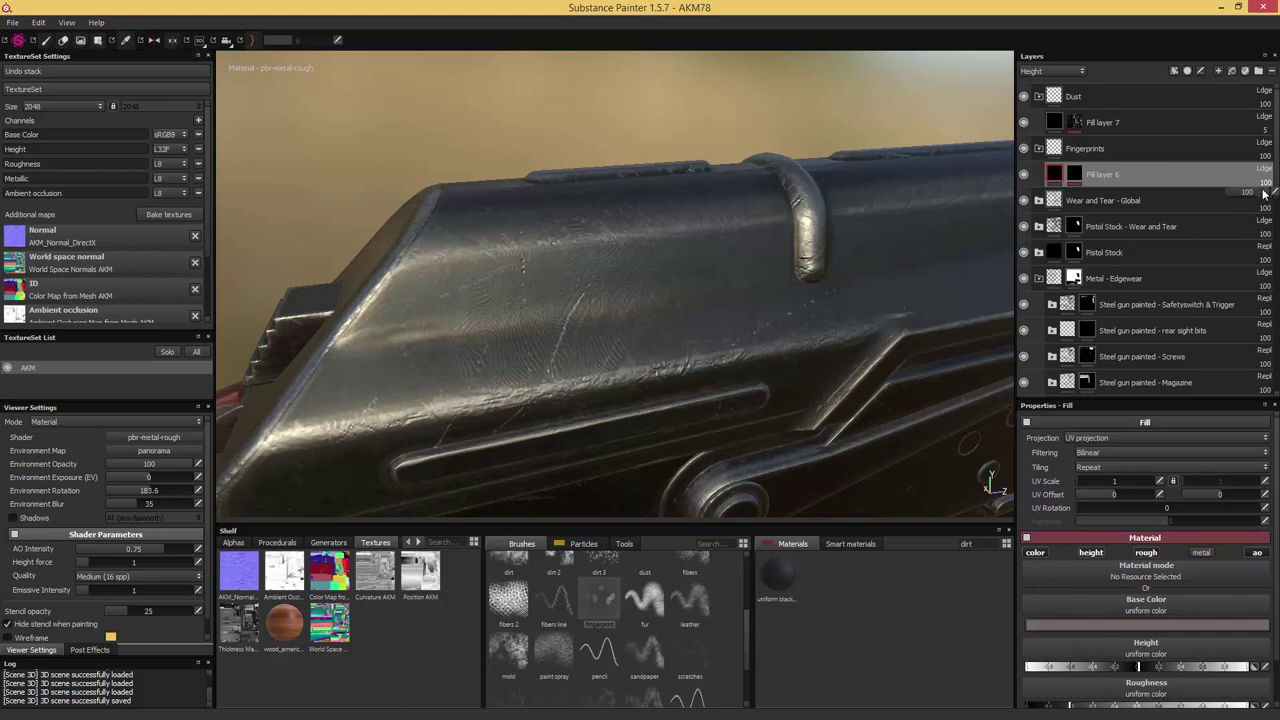
drag(1263, 192, 1246, 198)
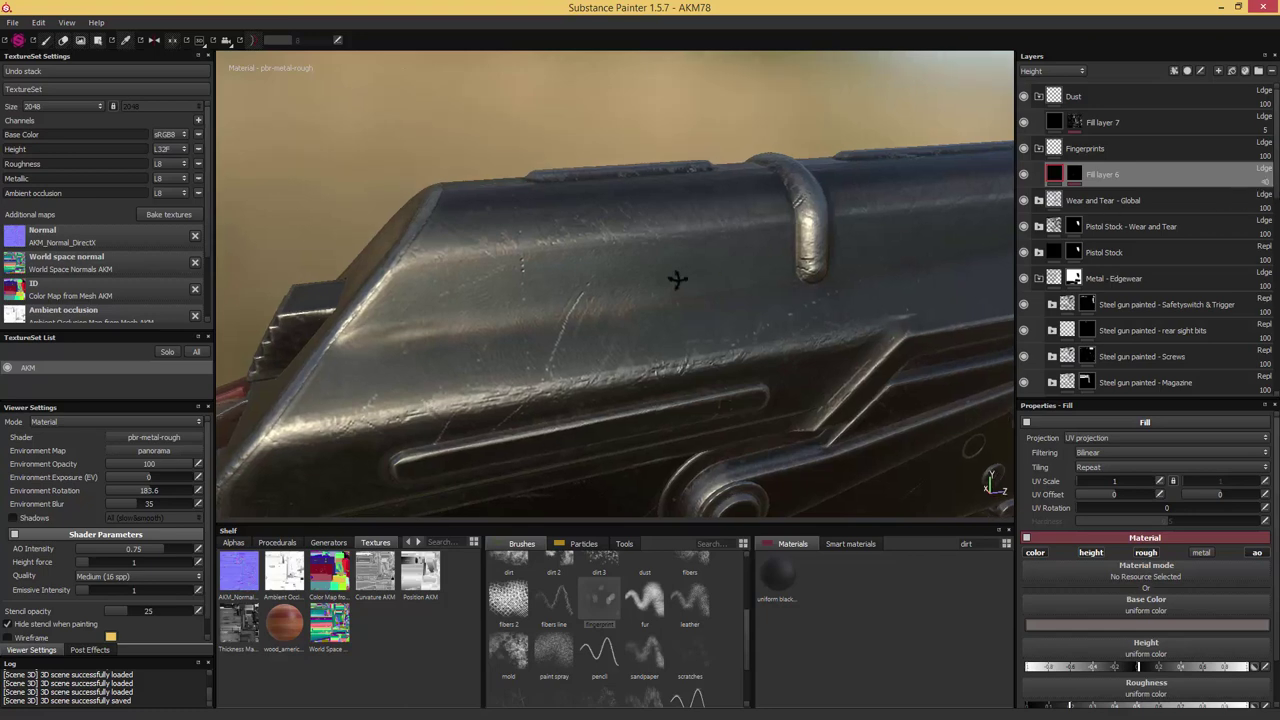
alt+drag(677, 277, 601, 269)
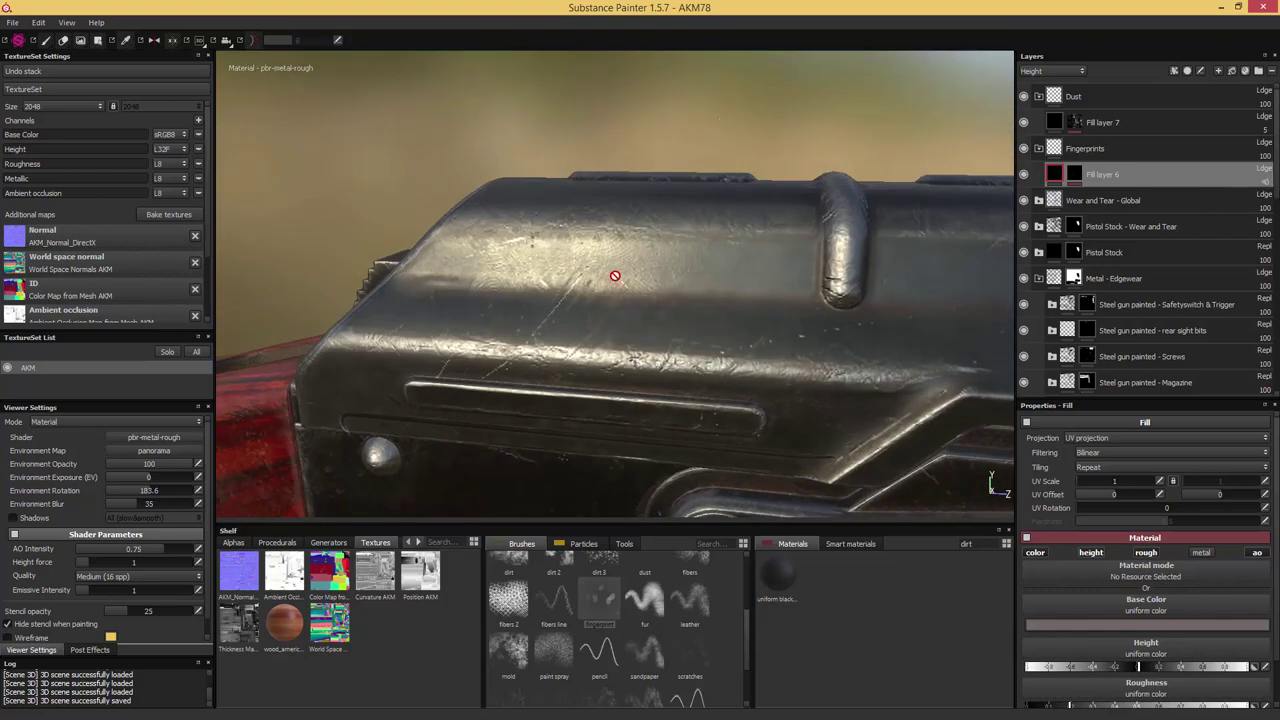
click(1052, 71)
click(1050, 84)
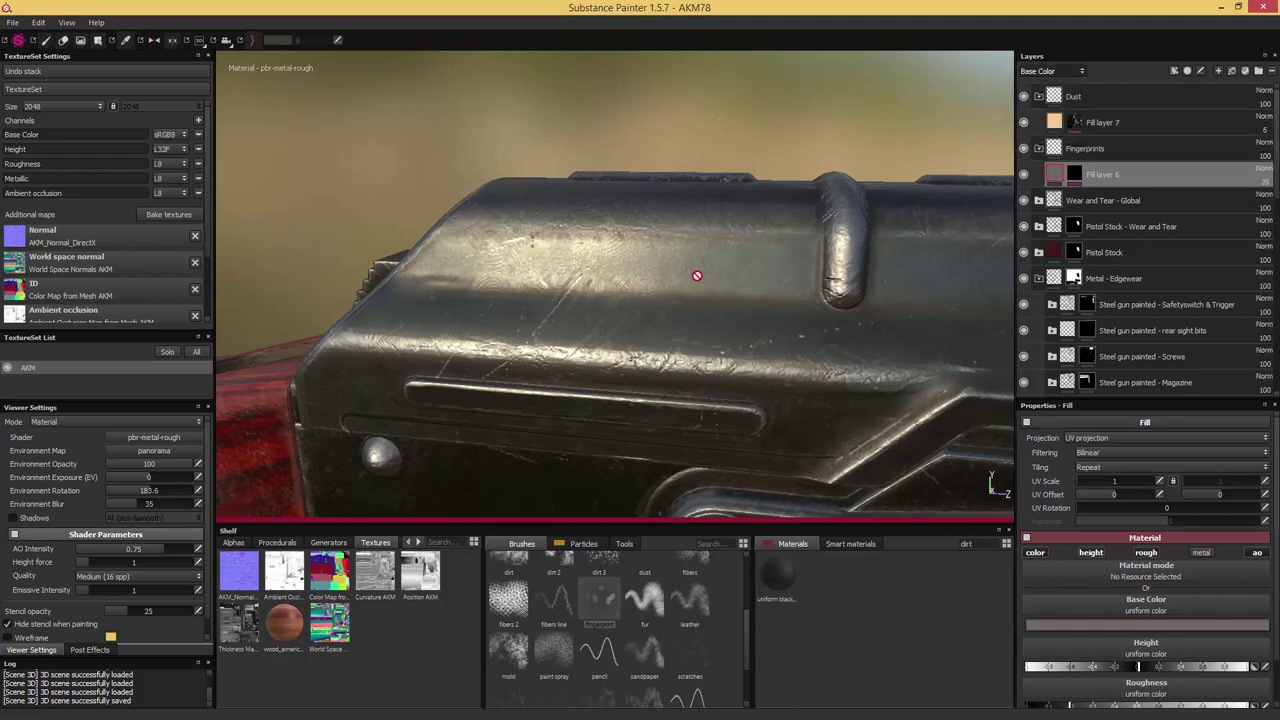
Turn on viewport shadows and examine the whole rifle from both sides with the environment rotated to 18
alt+middle_drag(849, 346, 677, 271)
scroll(680, 272, down, 8)
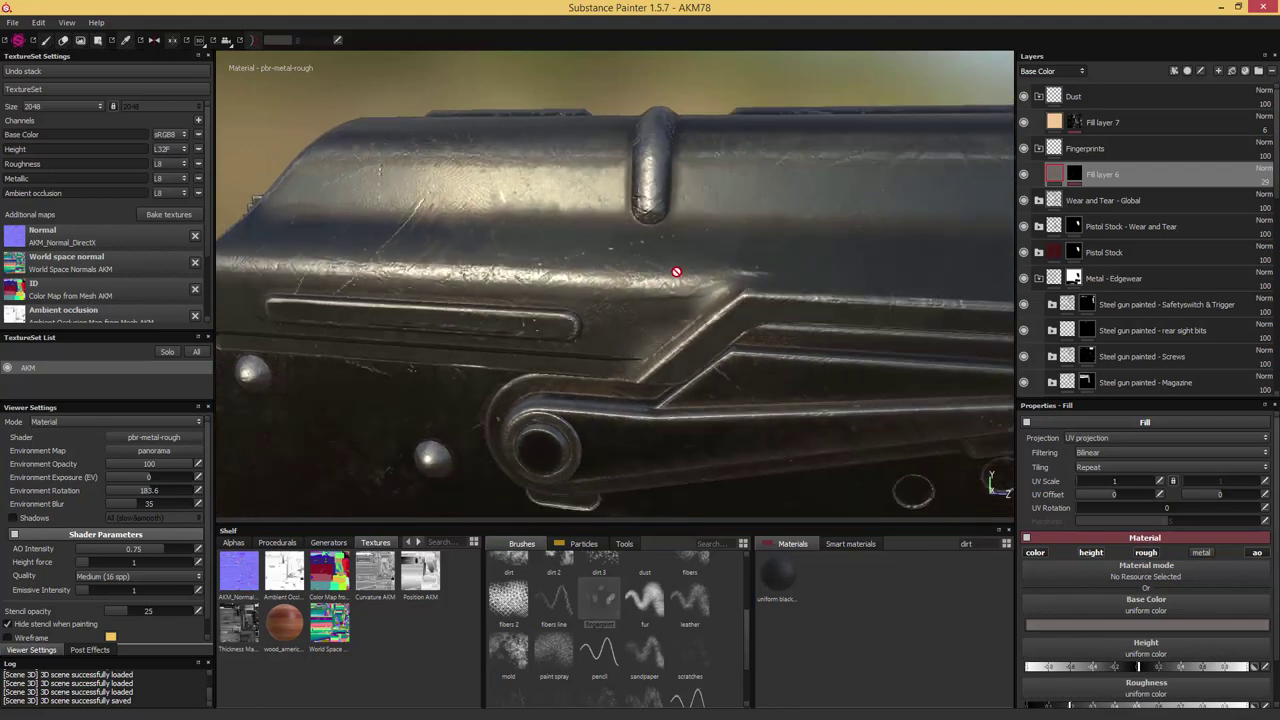
alt+drag(705, 258, 651, 246)
scroll(708, 243, down, 2)
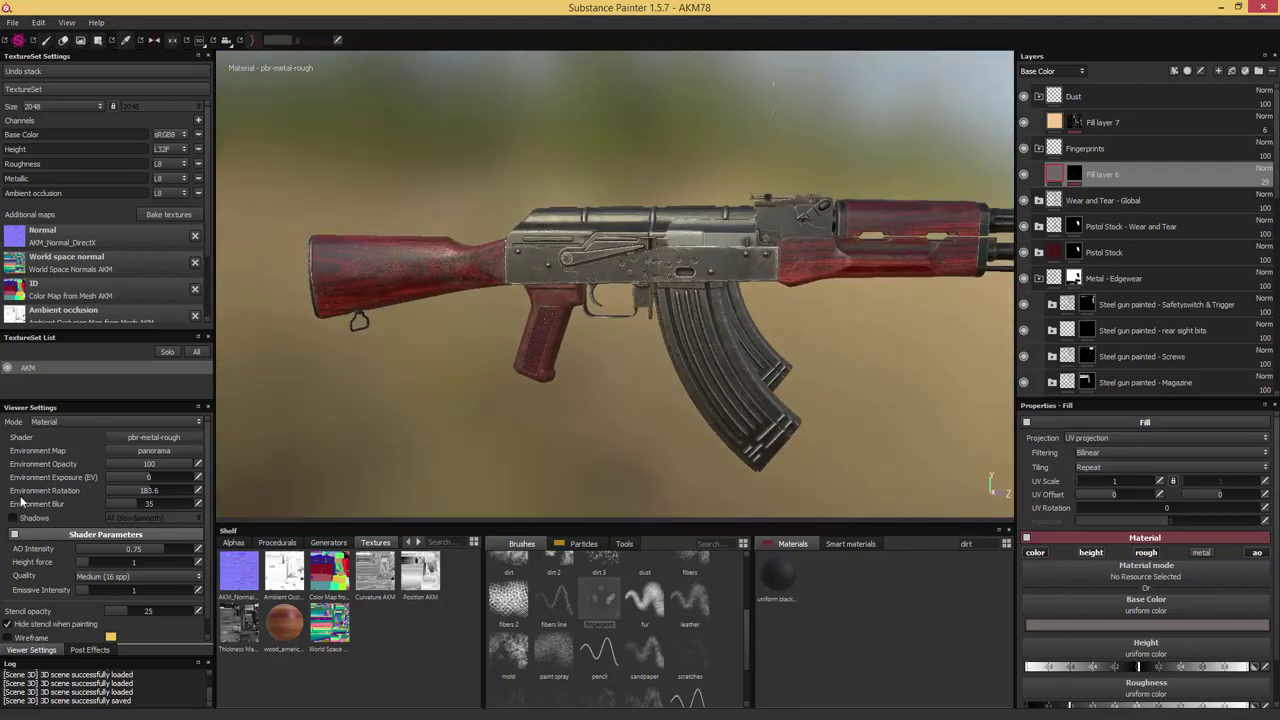
click(14, 519)
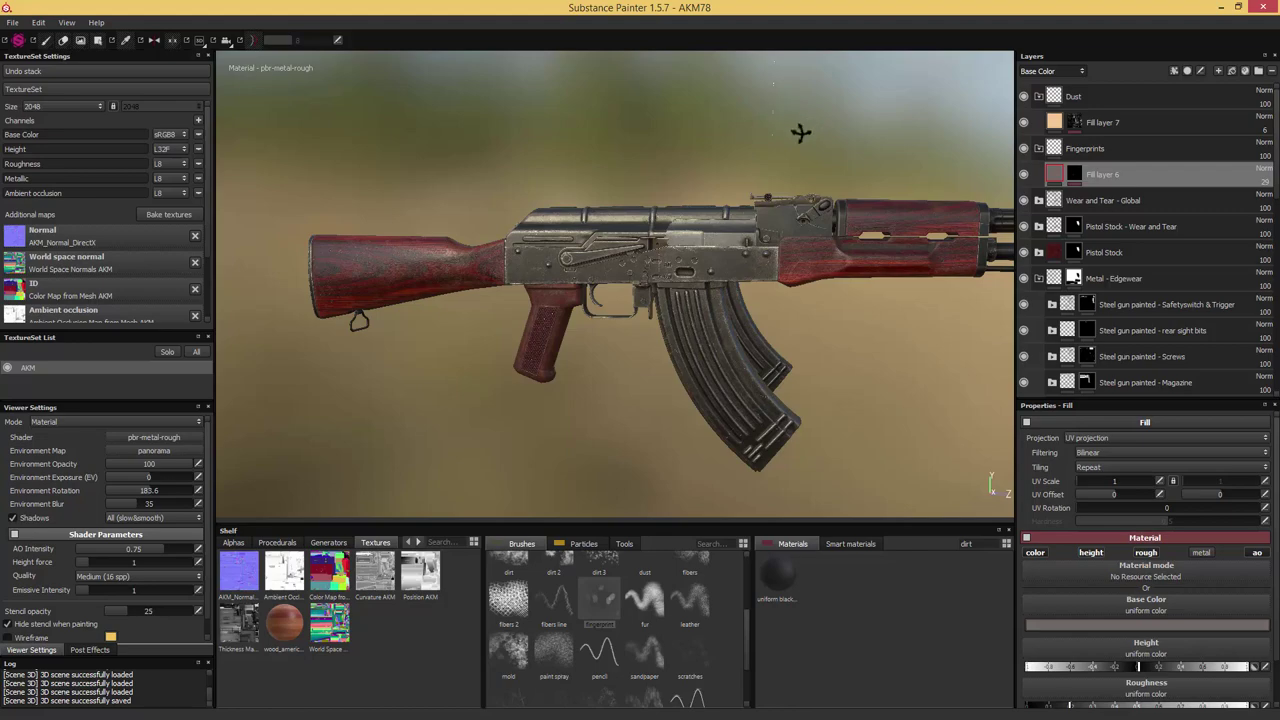
alt+drag(803, 131, 876, 170)
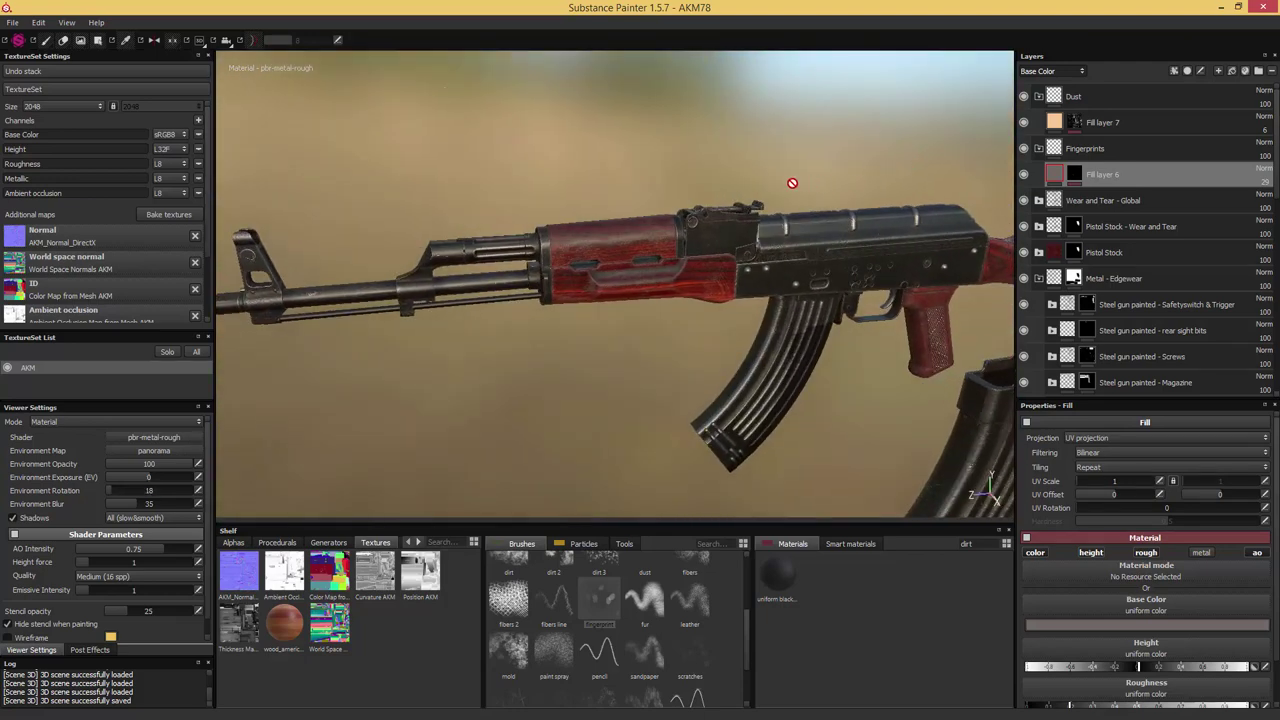
alt+drag(715, 161, 479, 173)
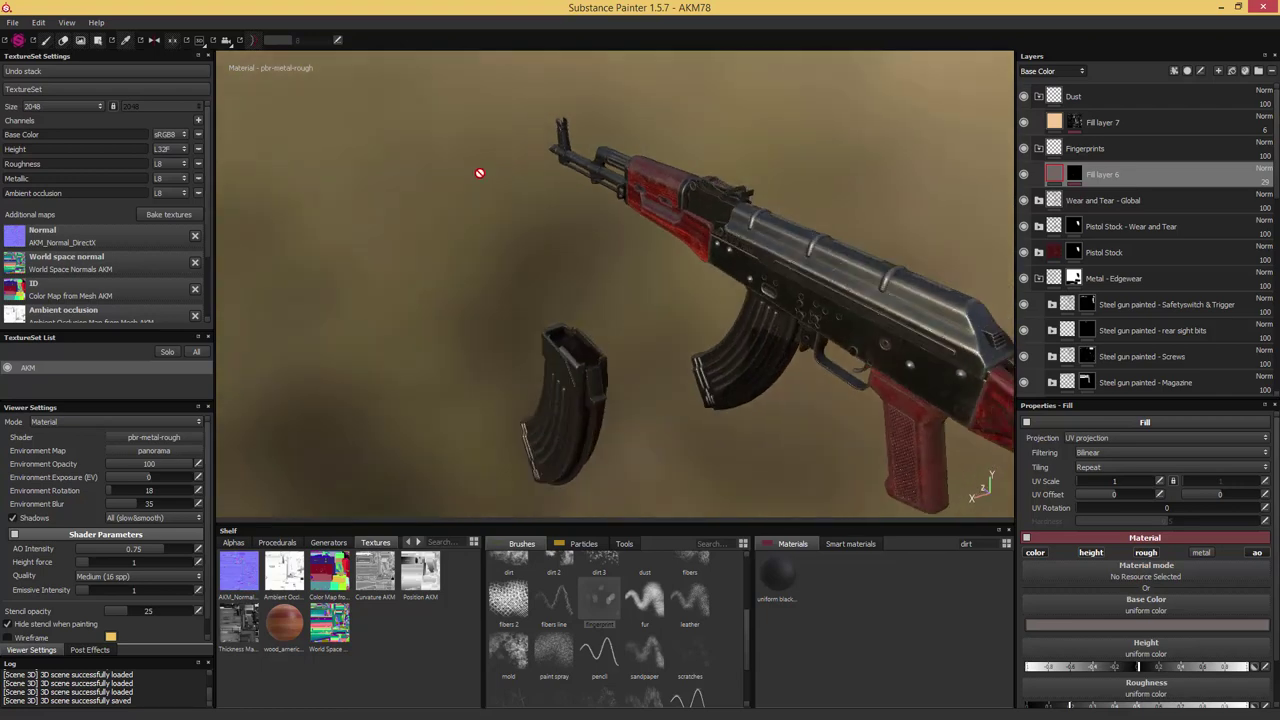
Examine the receiver, magazine and wood parts from several angles with the environment rotated to 180
alt+middle_drag(778, 220, 689, 194)
scroll(691, 194, up, 2)
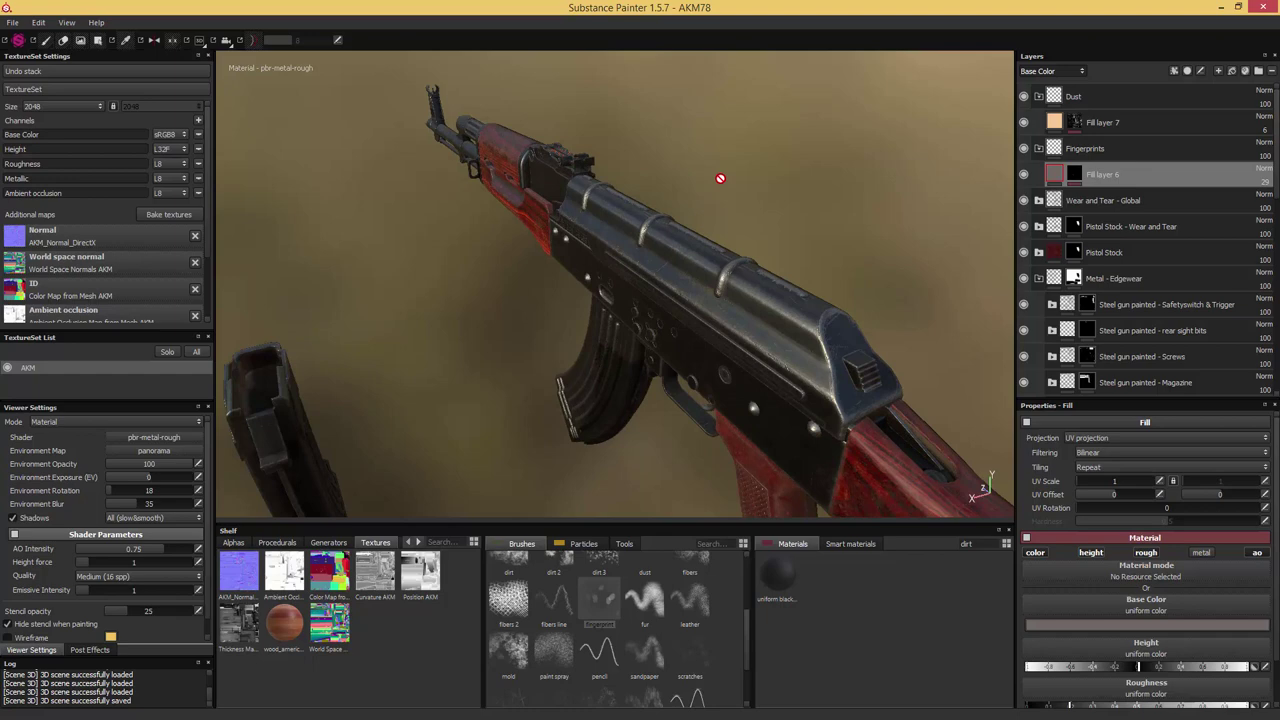
alt+drag(720, 178, 691, 189)
shift+right_drag(691, 189, 729, 192)
alt+middle_drag(668, 202, 796, 189)
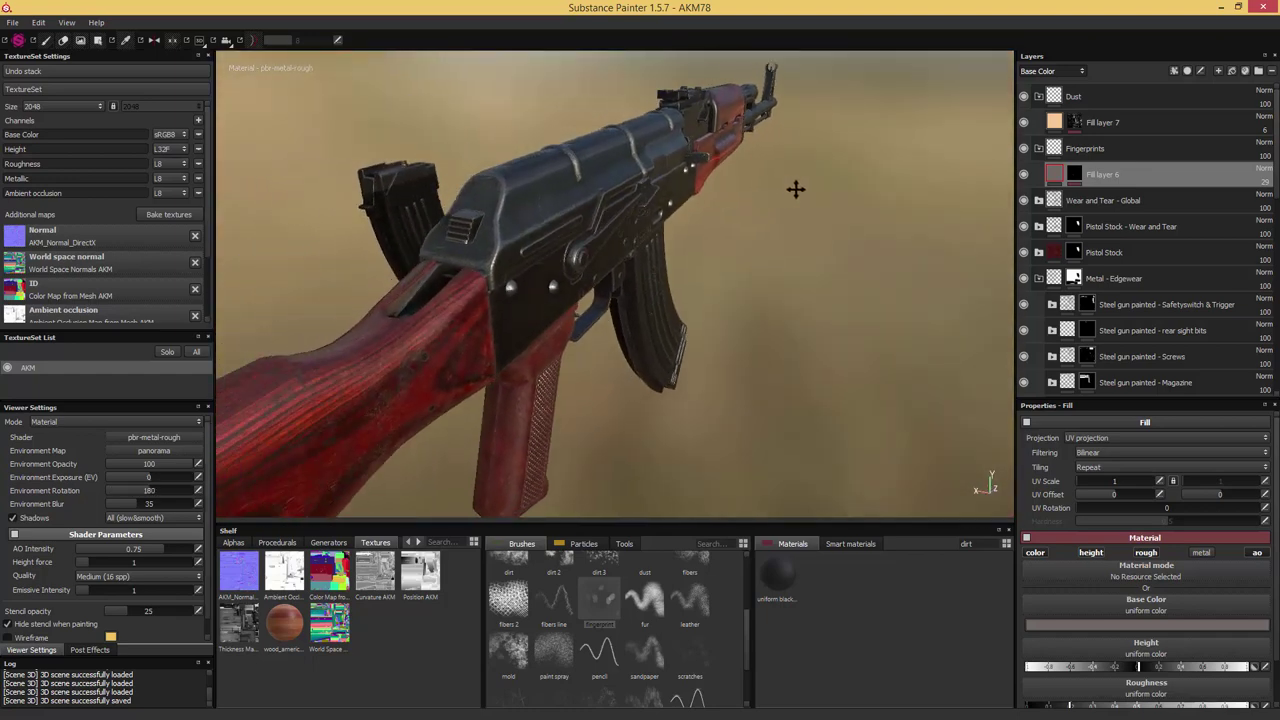
alt+drag(795, 189, 586, 164)
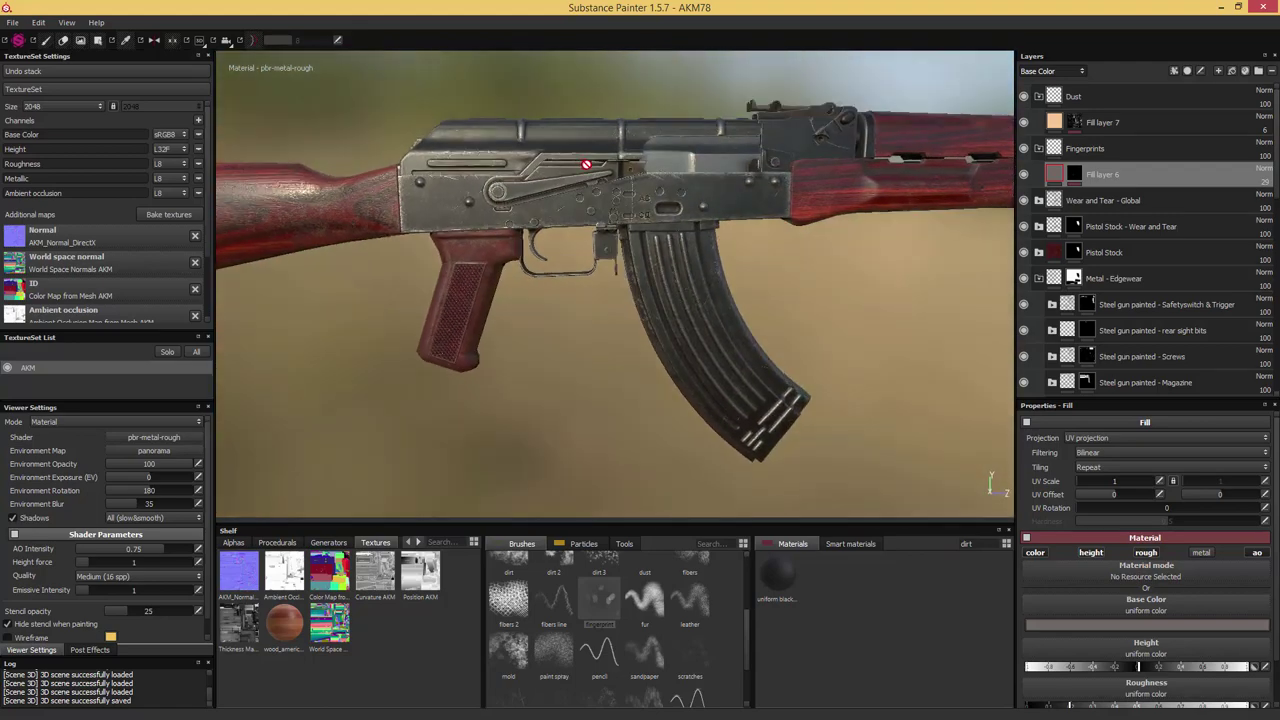
alt+drag(771, 257, 761, 311)
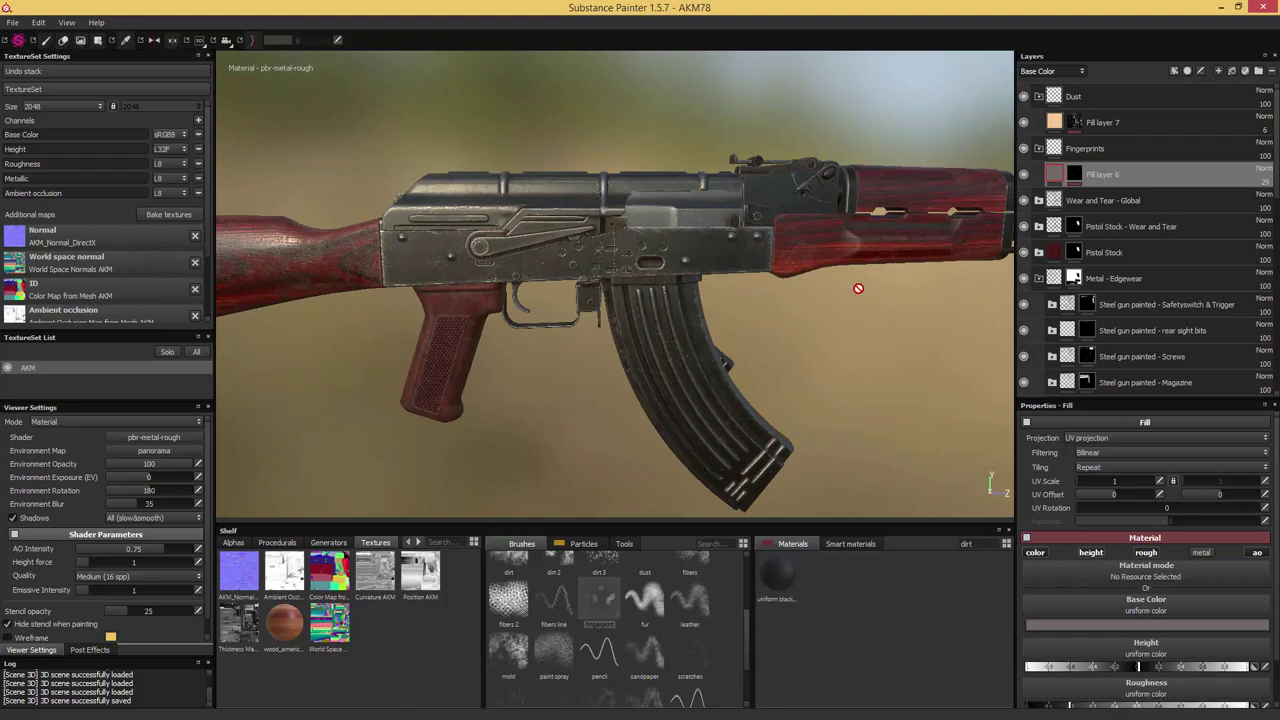
alt+middle_drag(851, 291, 751, 317)
mouse_move(744, 310)
alt+mouse_down()
mouse_move(715, 299)
mouse_move(692, 311)
mouse_move(769, 323)
mouse_move(765, 310)
alt+mouse_up()
alt+drag(652, 312, 840, 306)
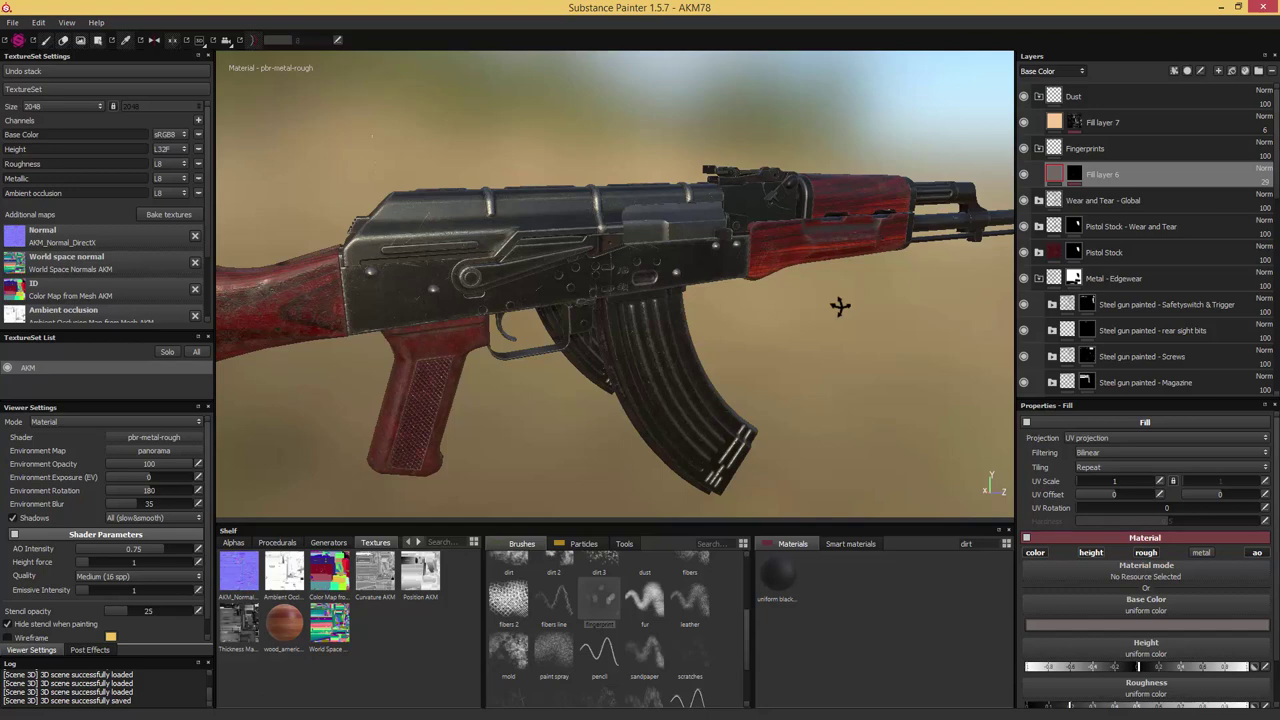
Examine the rifle from the selector-lever side with the environment rotated to 235.8 and to 178.2
shift+right_drag(840, 306, 860, 308)
alt+drag(860, 308, 739, 289)
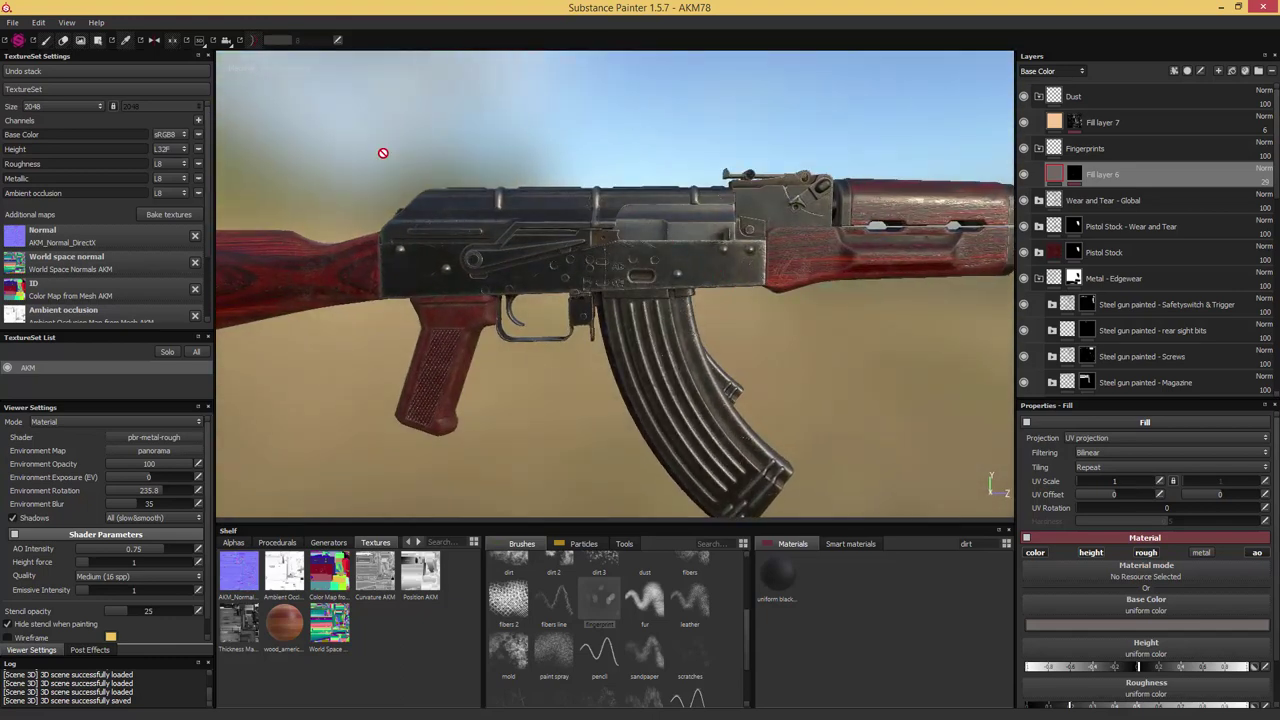
scroll(512, 139, down, 4)
scroll(514, 134, up, 1)
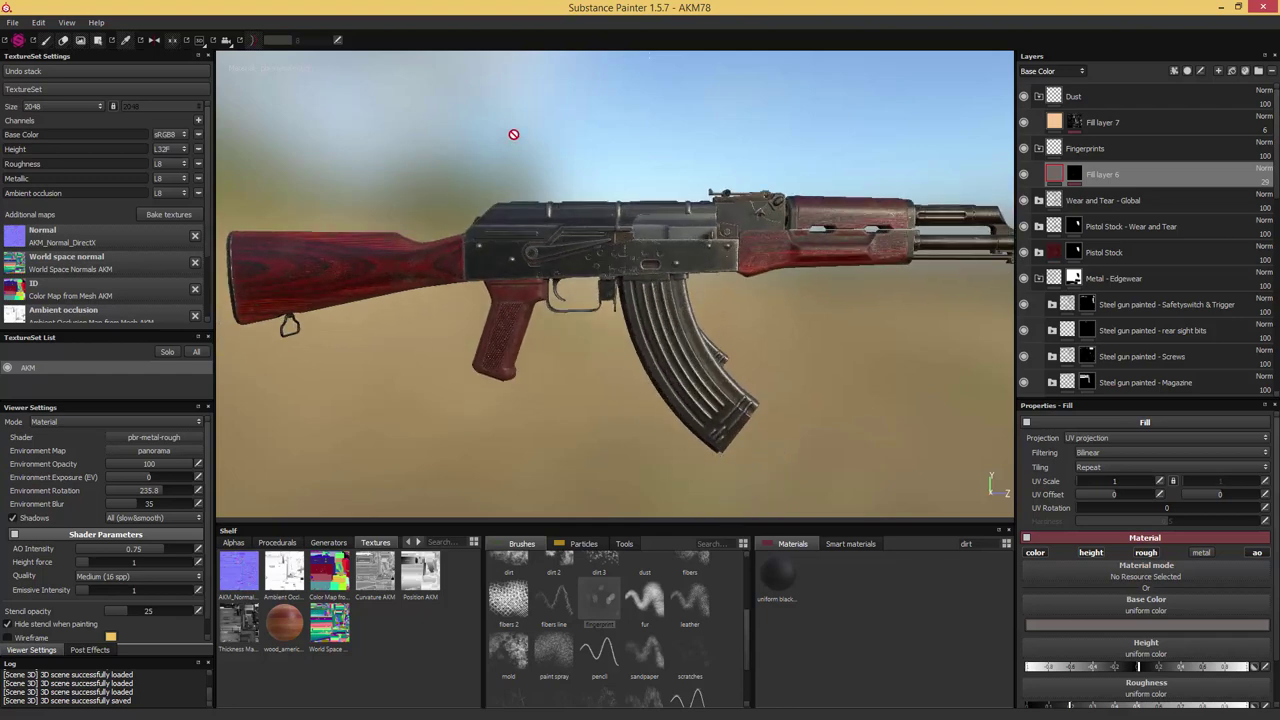
alt+drag(514, 134, 582, 138)
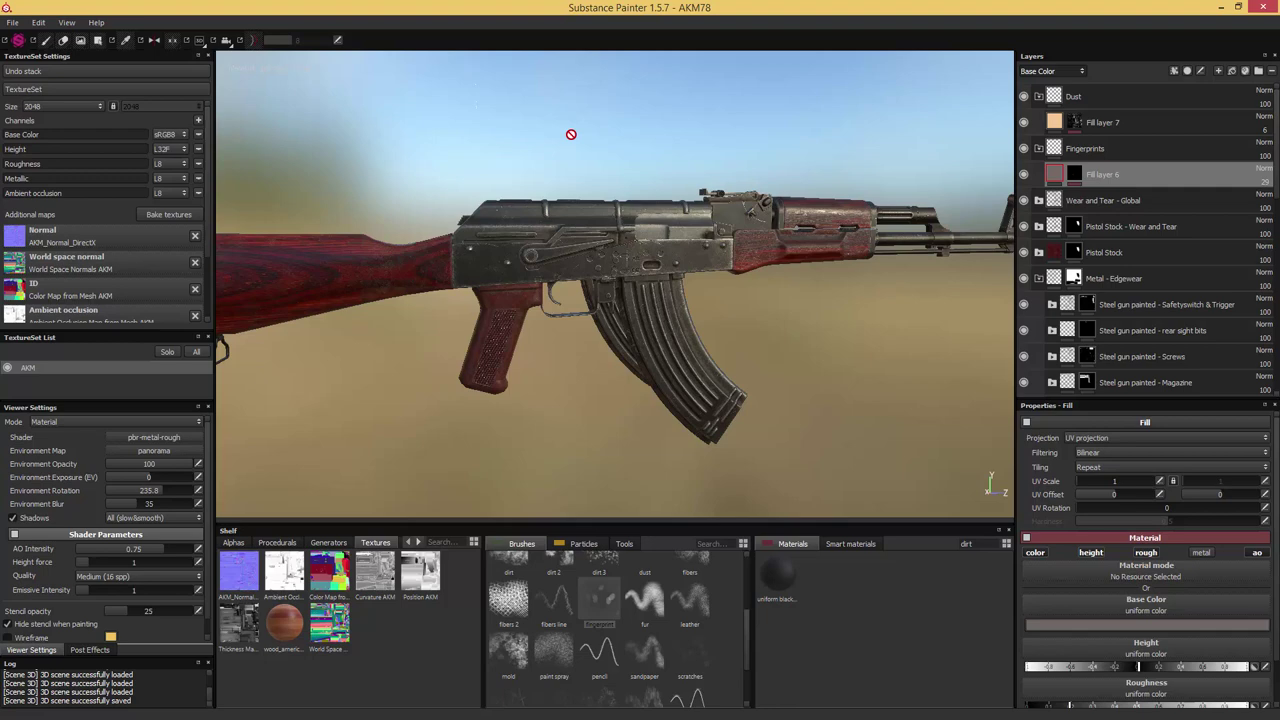
alt+drag(651, 137, 603, 177)
mouse_move(603, 177)
shift+right_down()
mouse_move(585, 174)
mouse_move(597, 174)
shift+right_up()
alt+drag(597, 174, 623, 157)
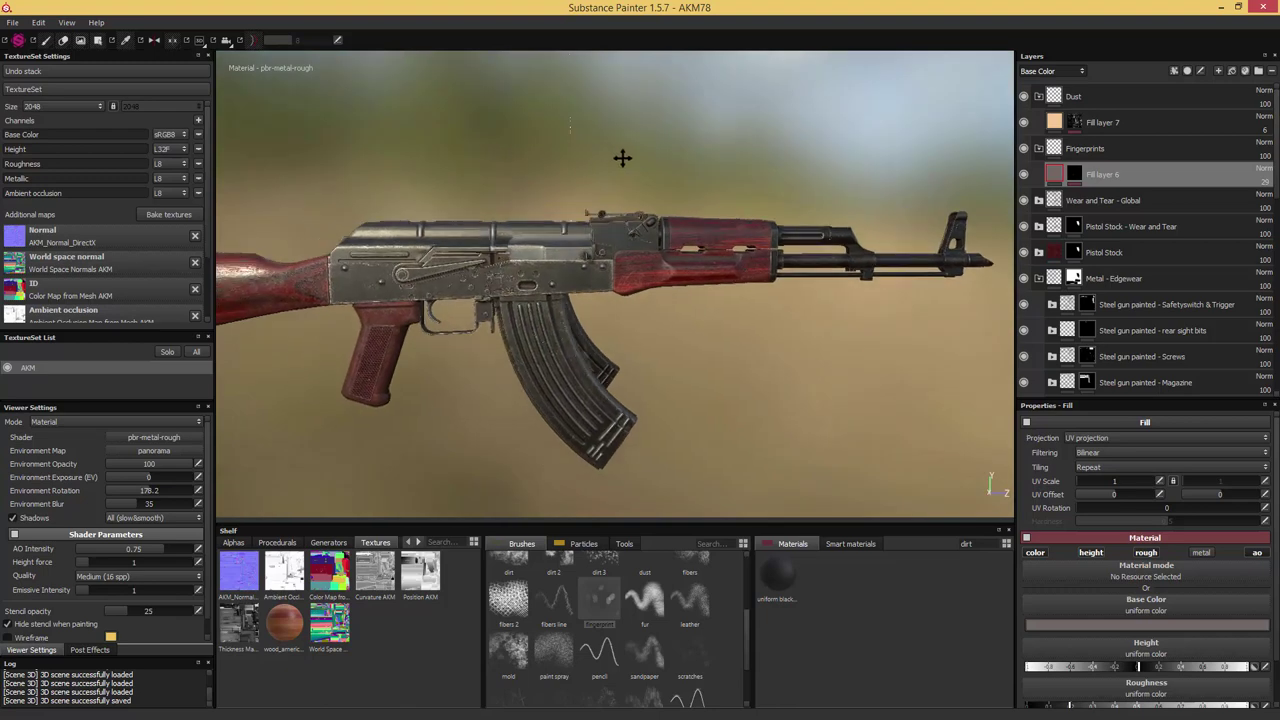
alt+middle_drag(623, 157, 646, 160)
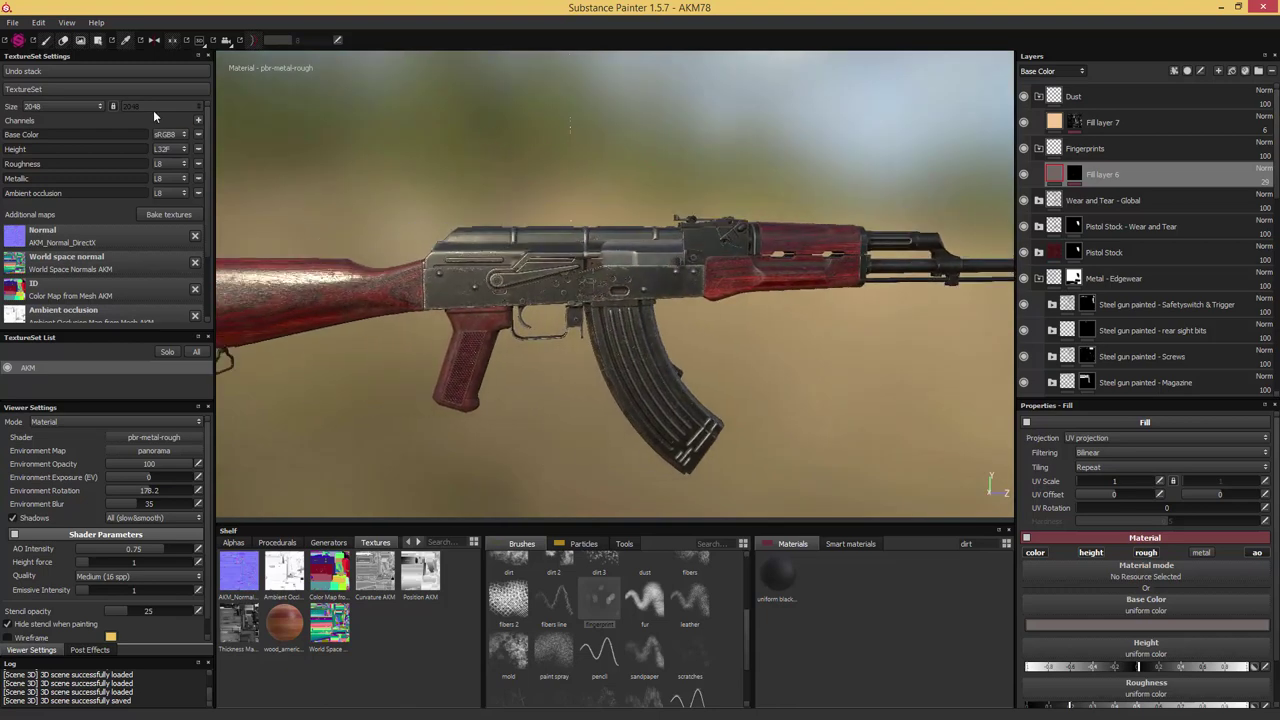
Open the texture export settings and review the available config presets and the Additional maps output configuration
click(13, 24)
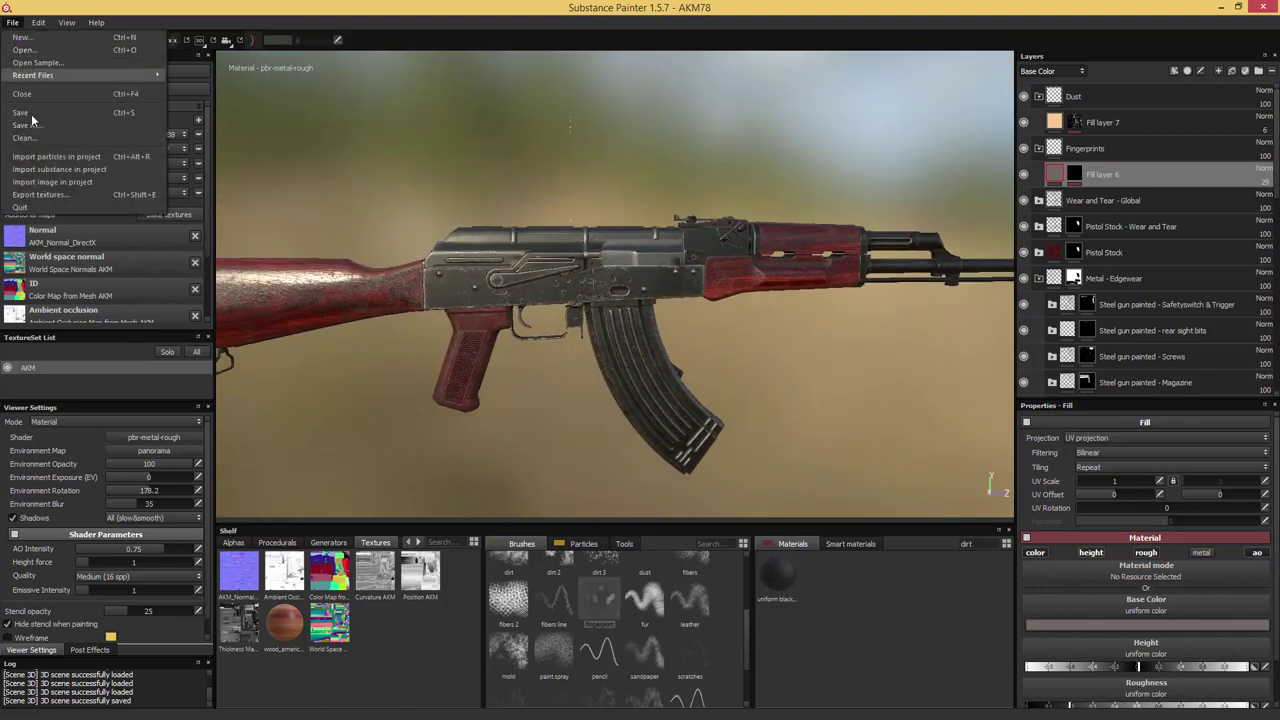
click(76, 195)
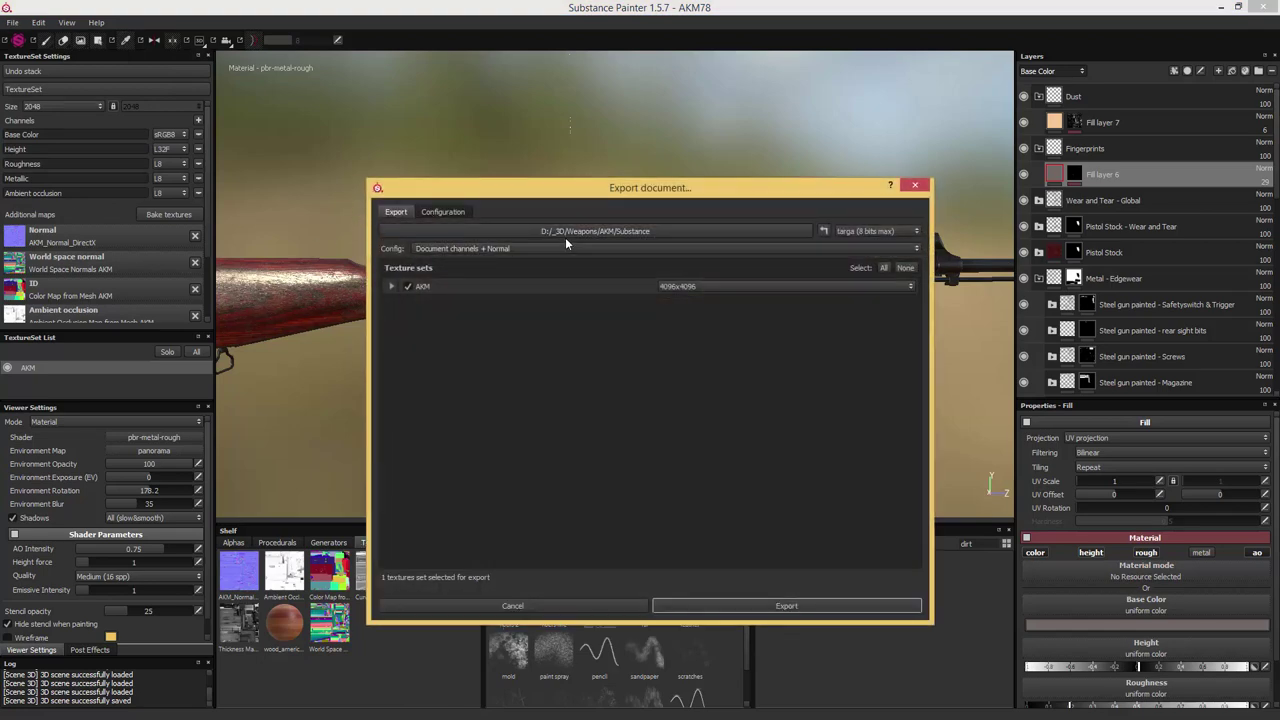
click(460, 250)
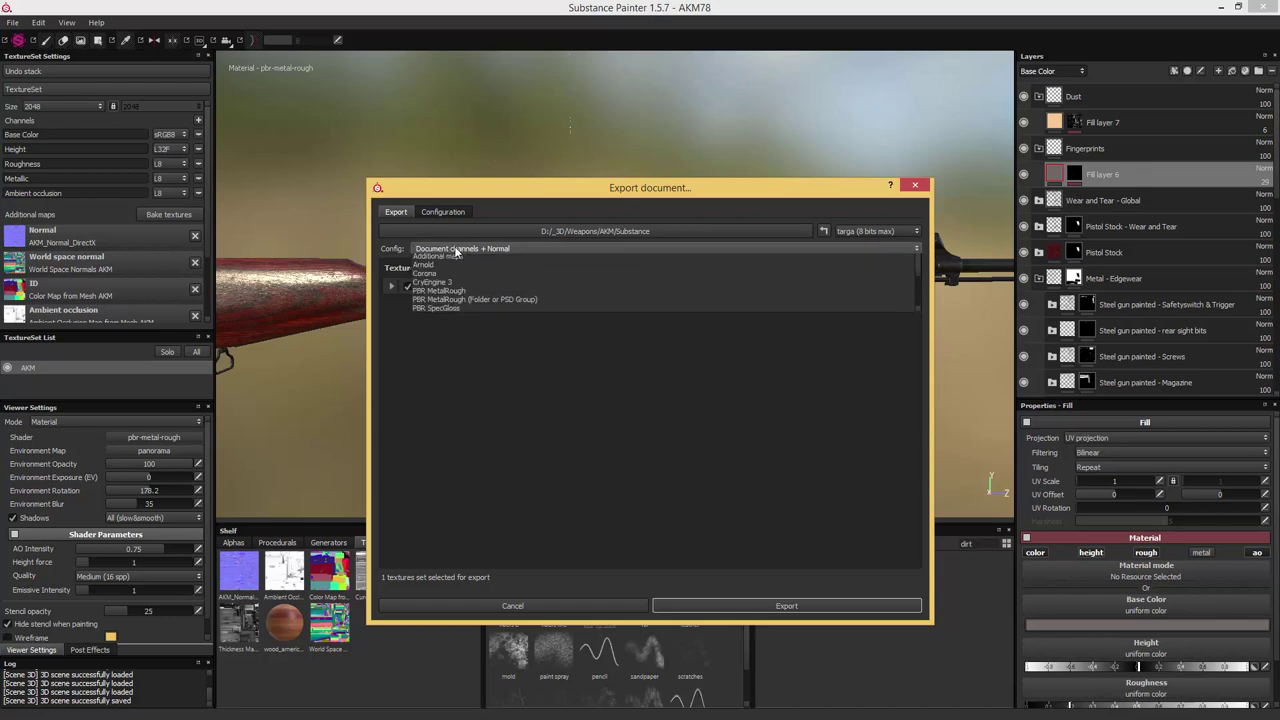
scroll(458, 293, down, 3)
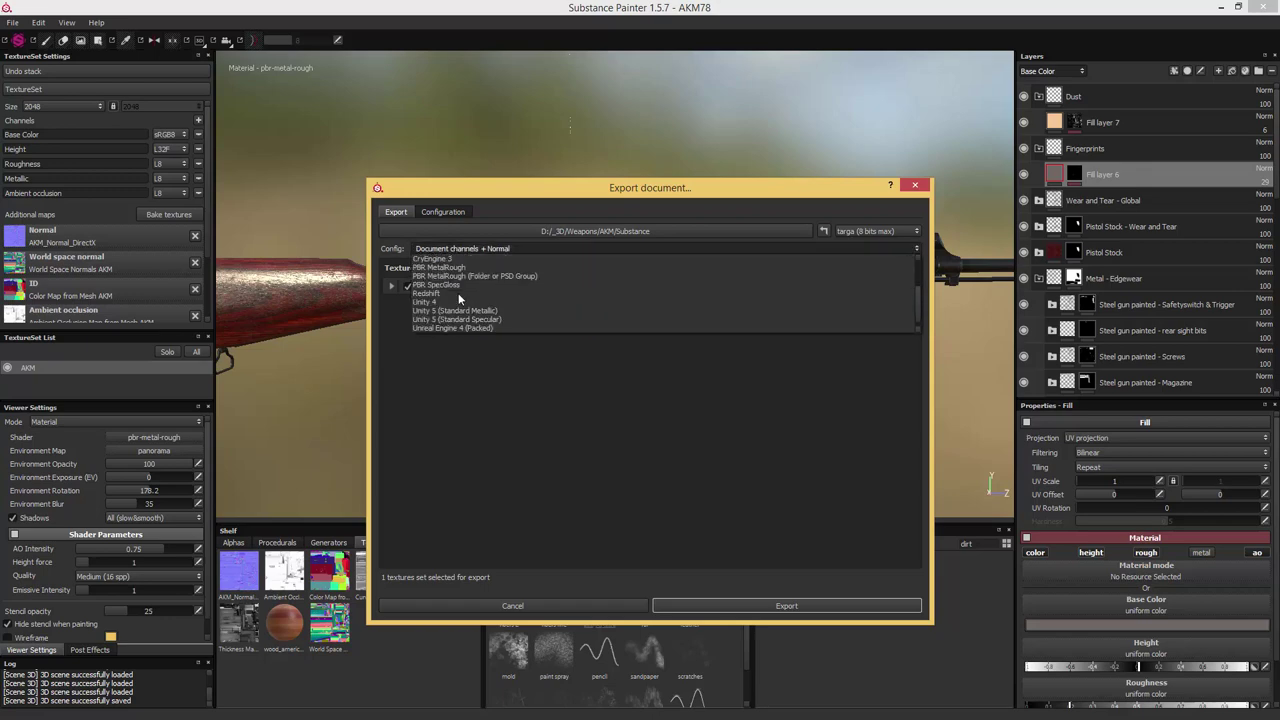
scroll(425, 301, down, 1)
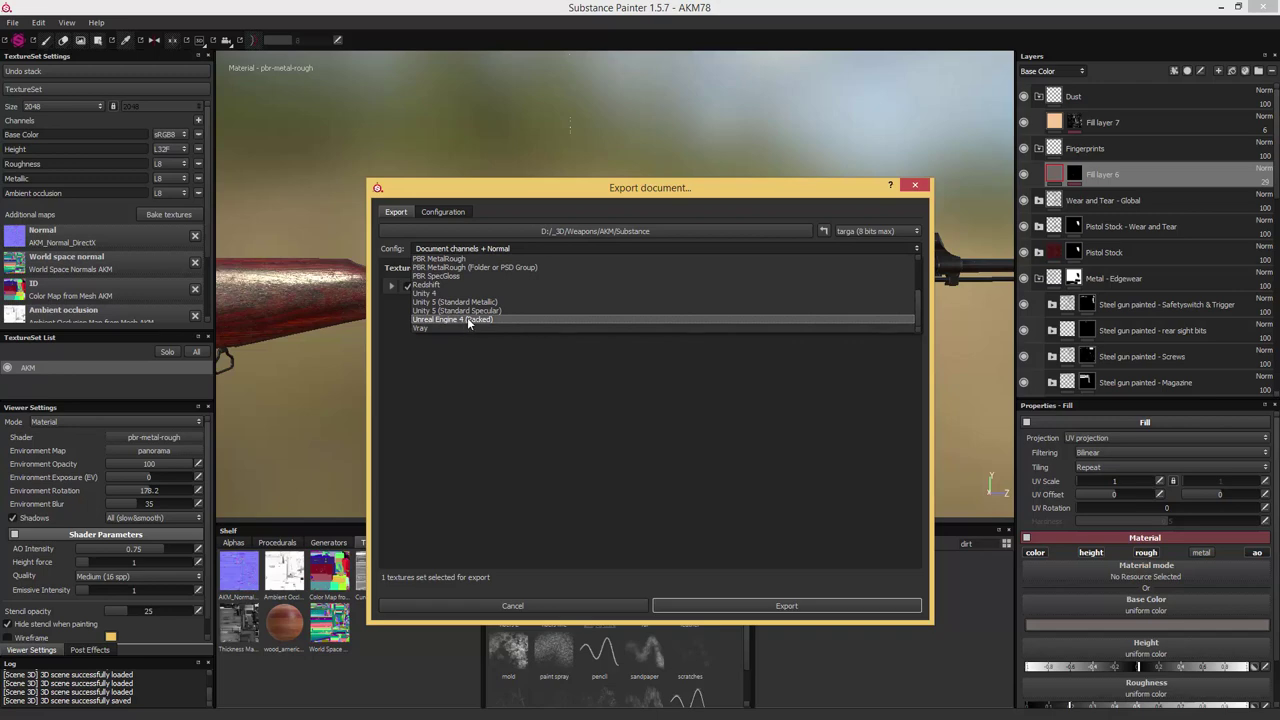
scroll(430, 300, up, 4)
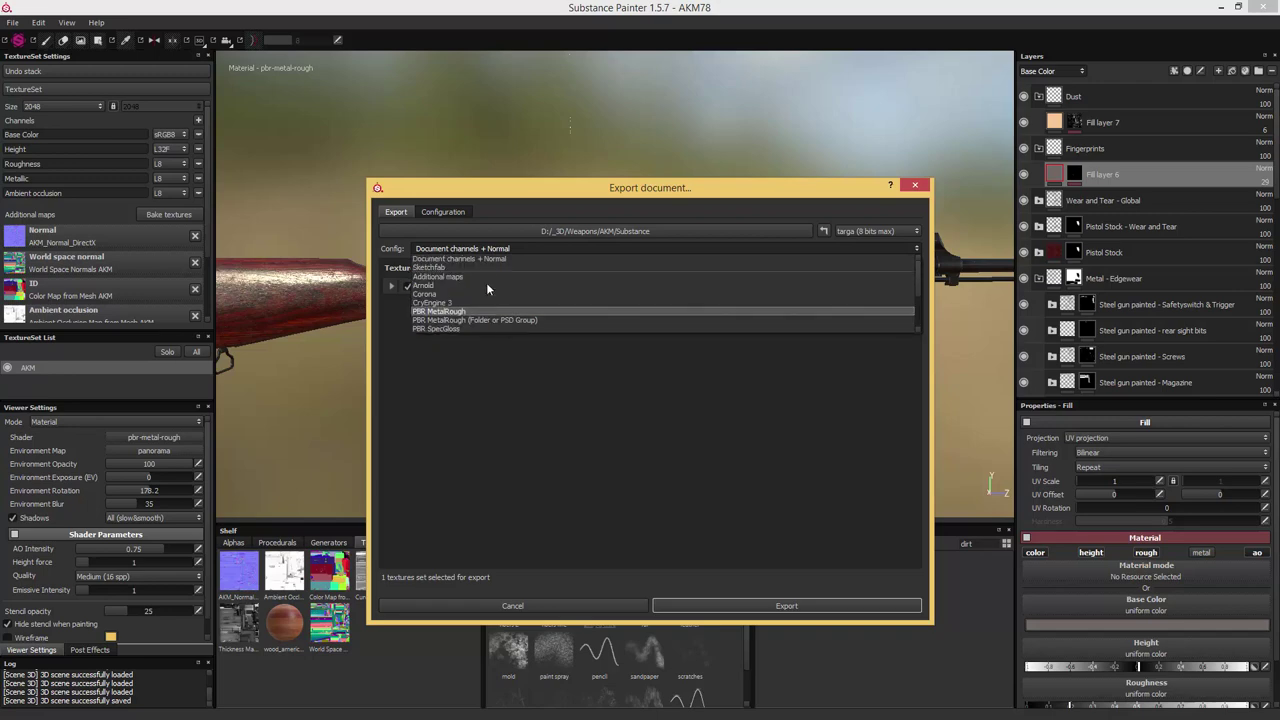
scroll(455, 282, down, 5)
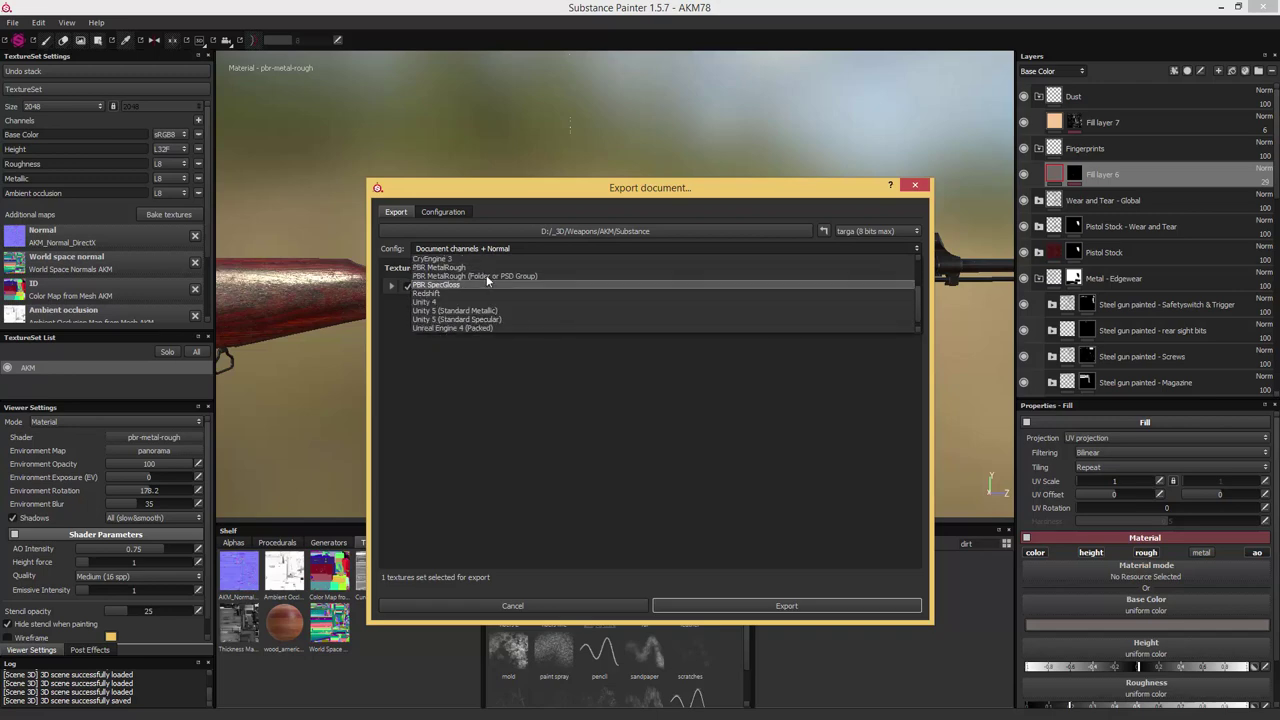
scroll(480, 279, up, 5)
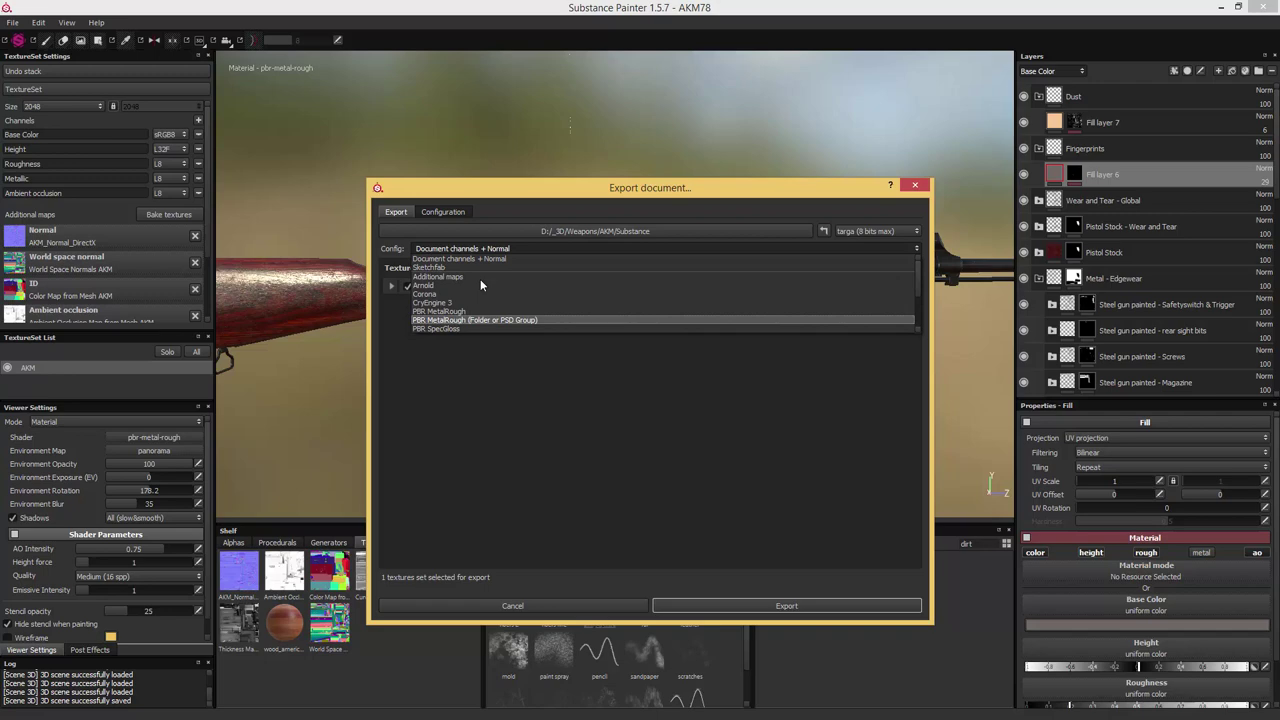
click(395, 245)
click(442, 213)
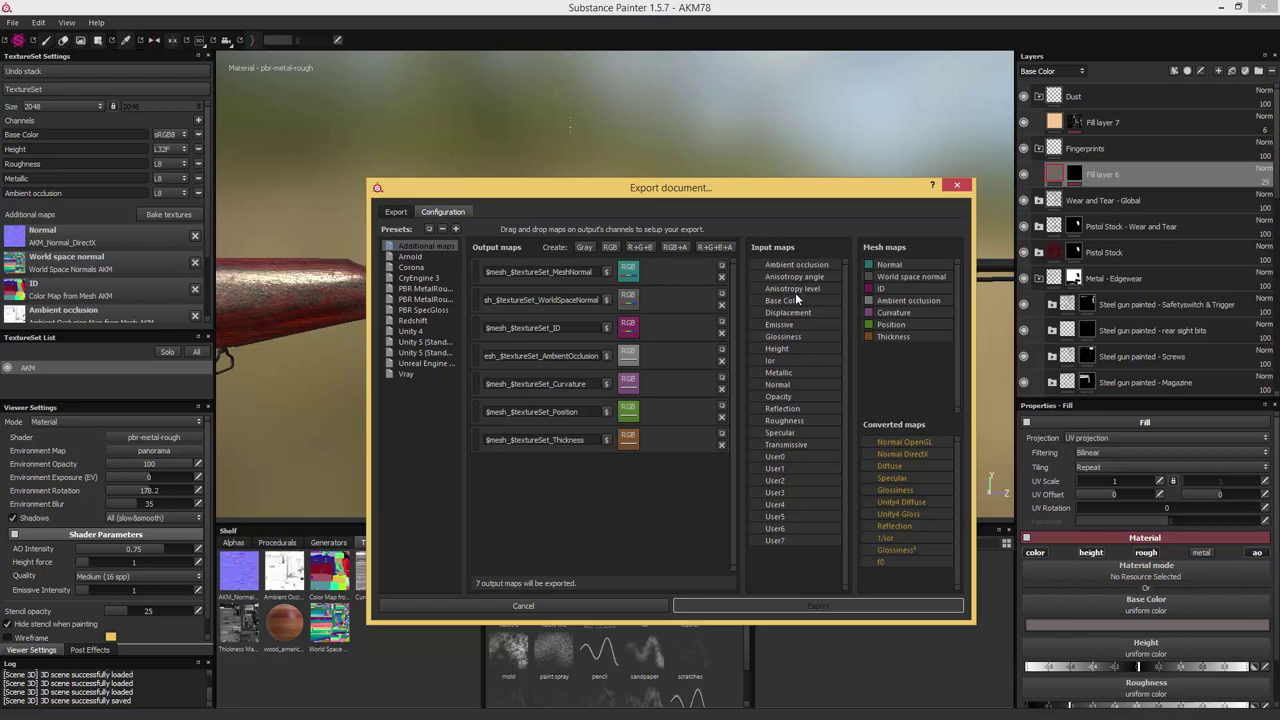
click(398, 212)
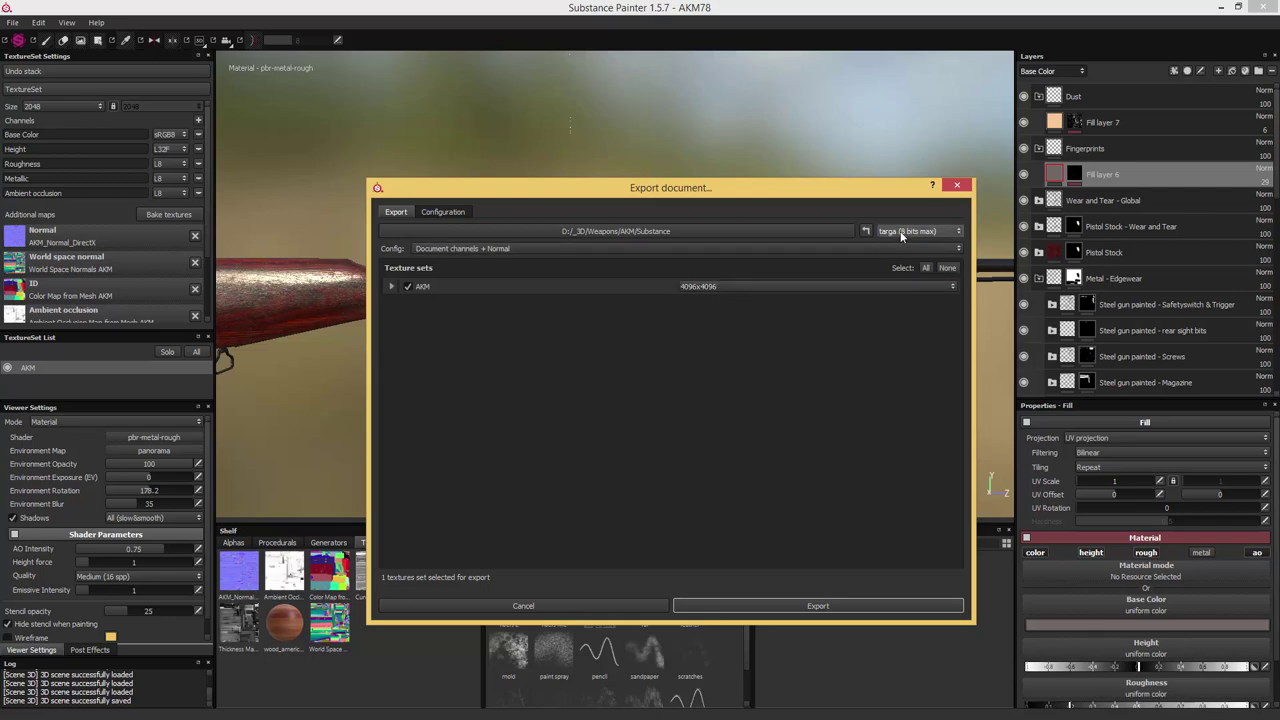
Set the export folder to D:/_3D/Weapons/AKM/MARMO and export the AKM texture set using Document channels + Normal
click(705, 228)
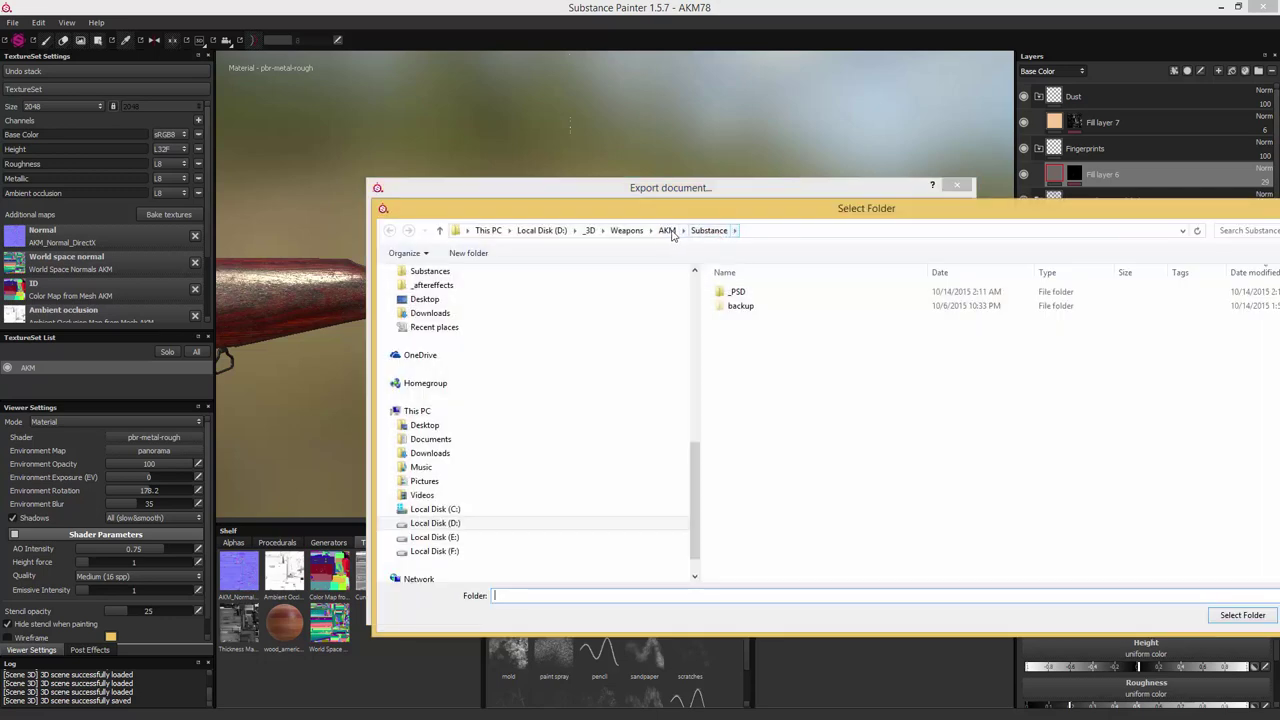
click(666, 230)
double_click(668, 335)
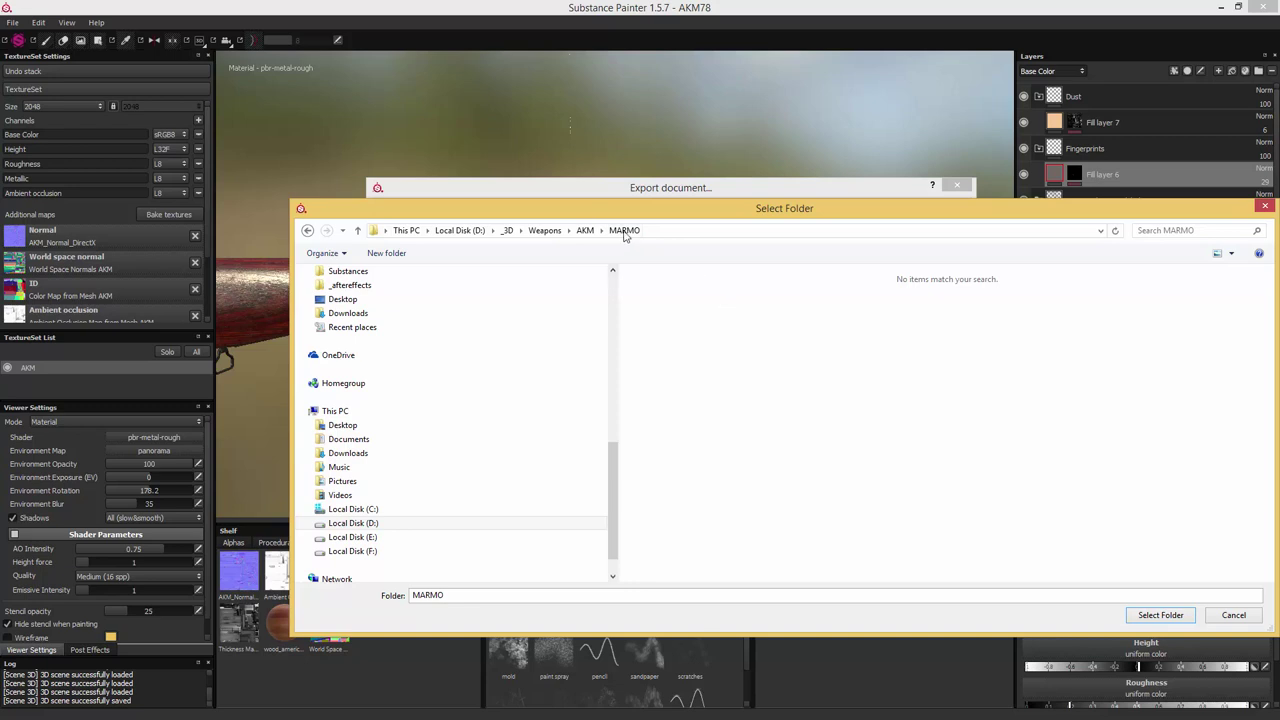
drag(727, 208, 642, 149)
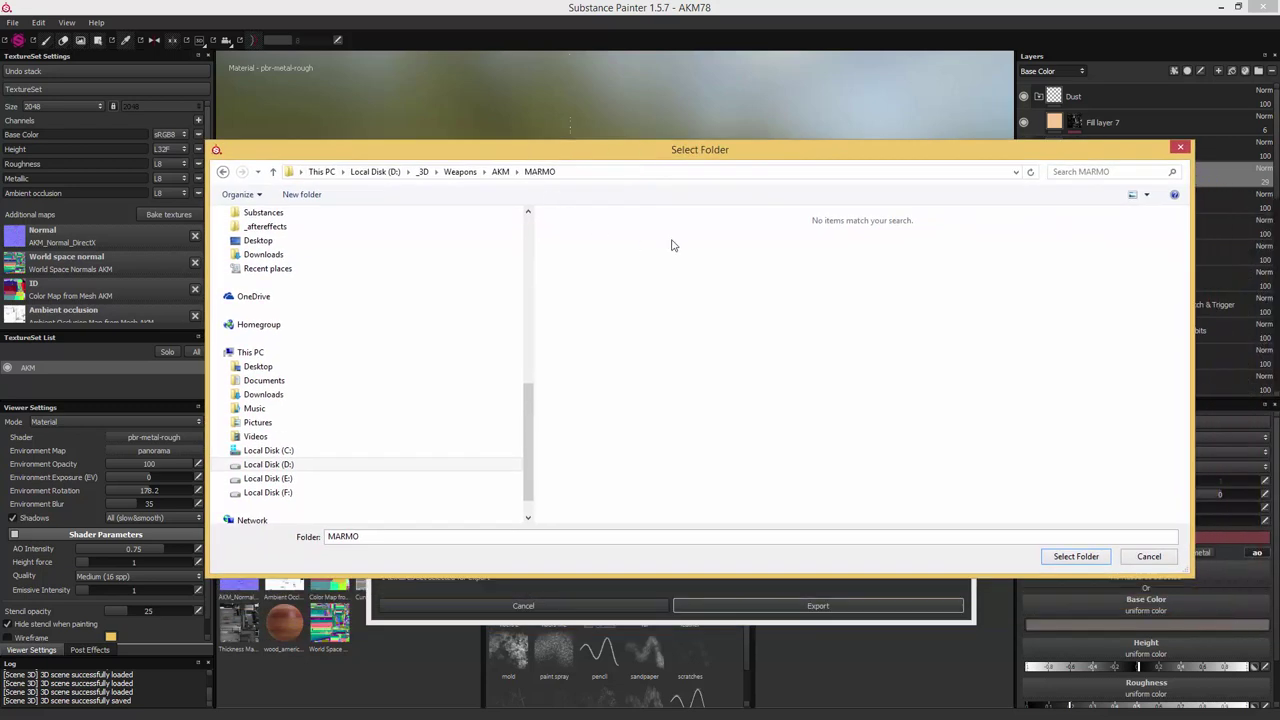
click(1078, 558)
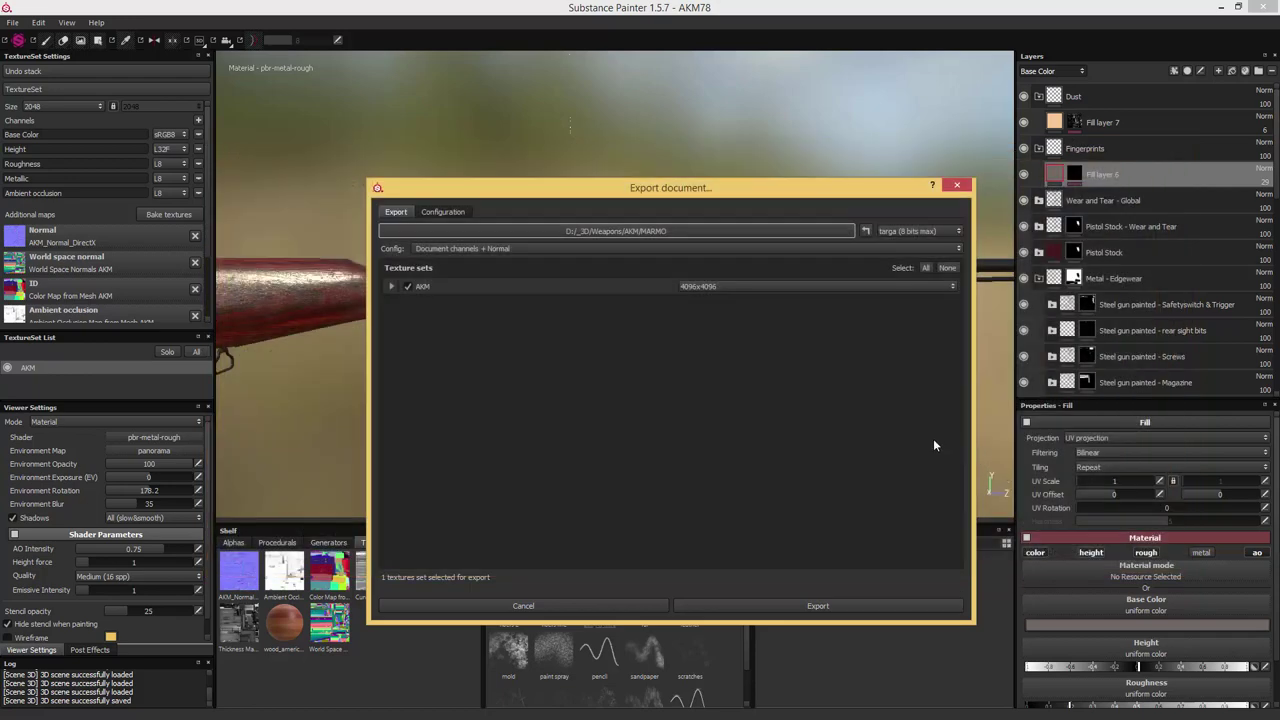
click(785, 606)
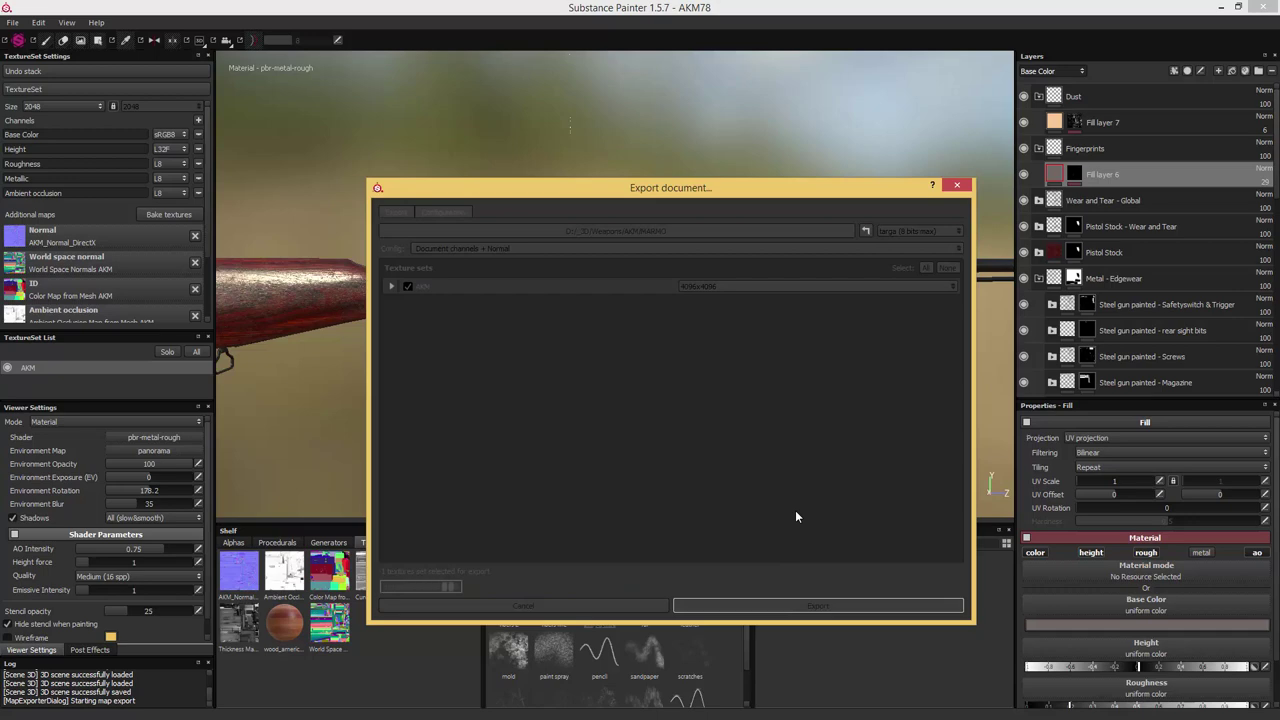